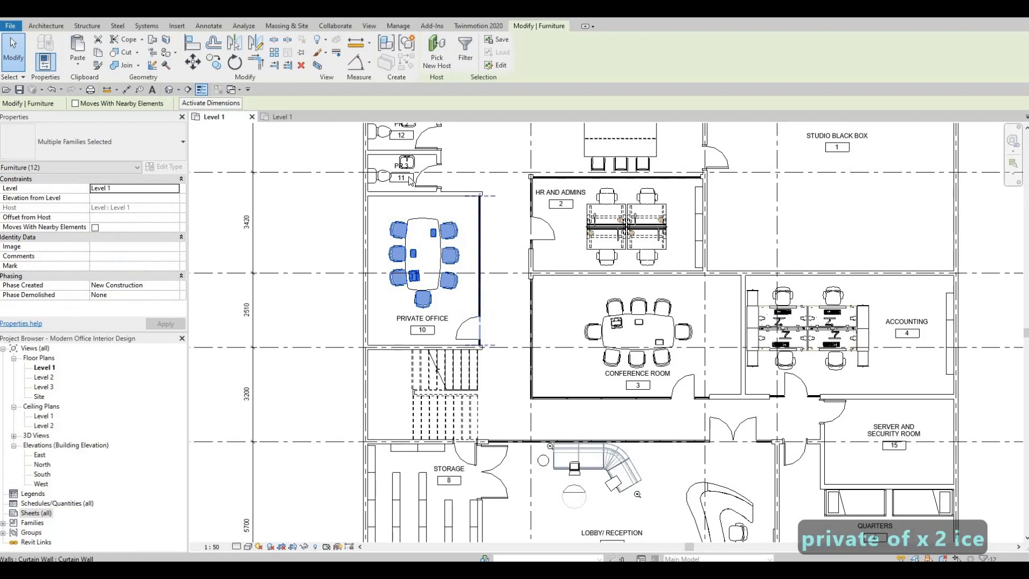
Step: Delete the meeting chairs, tabletop accessories and boat-shaped conference table from the Private Office
key(Delete)
click(424, 226)
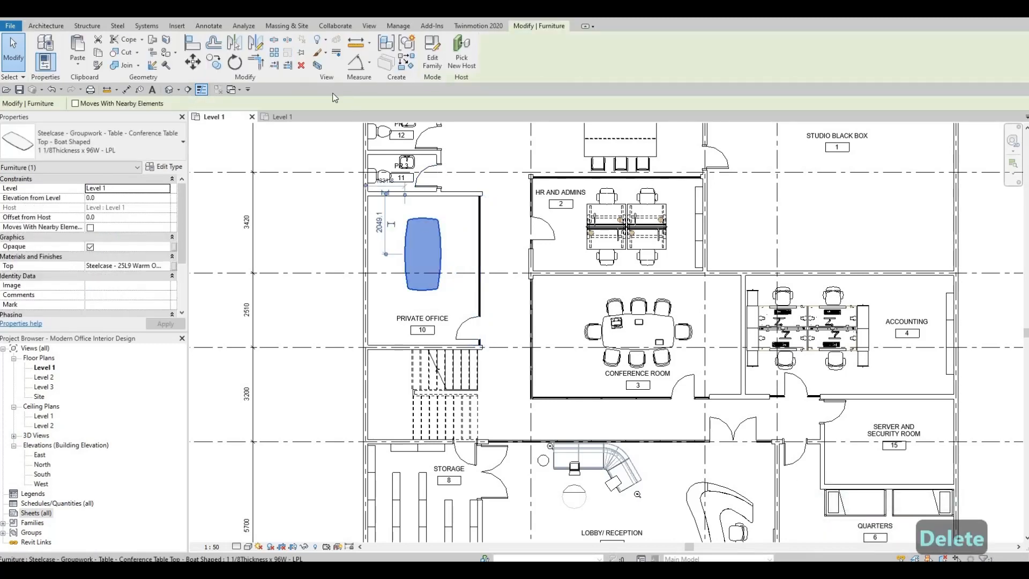
key(Delete)
Step: Copy the executive desk set with its storage wall and three chairs from the ALL OFFICE FURNITURES Level 1 plan
click(278, 117)
middle_drag(551, 210, 522, 271)
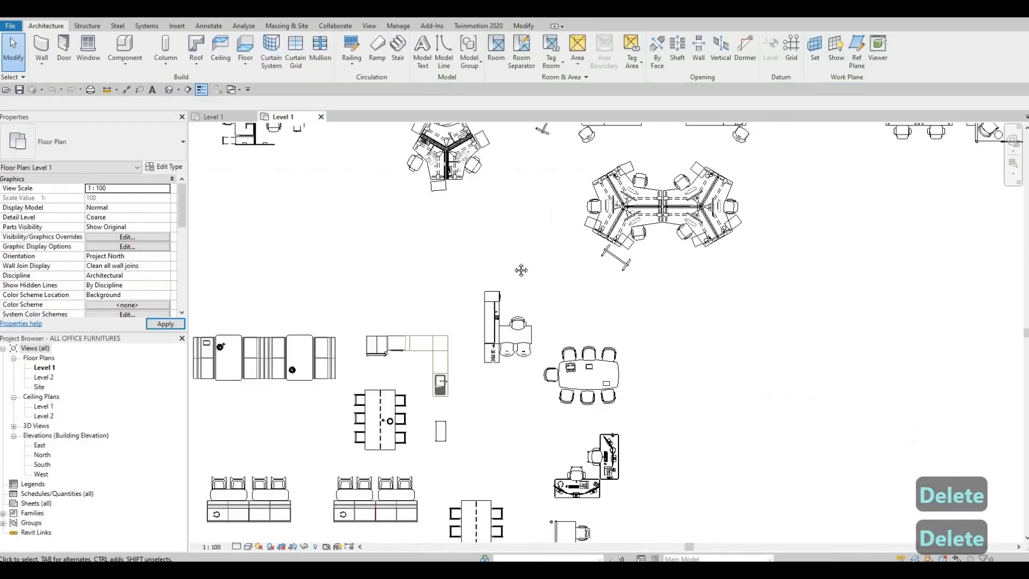
middle_drag(446, 276, 499, 166)
scroll(544, 185, up, 2)
drag(497, 158, 627, 325)
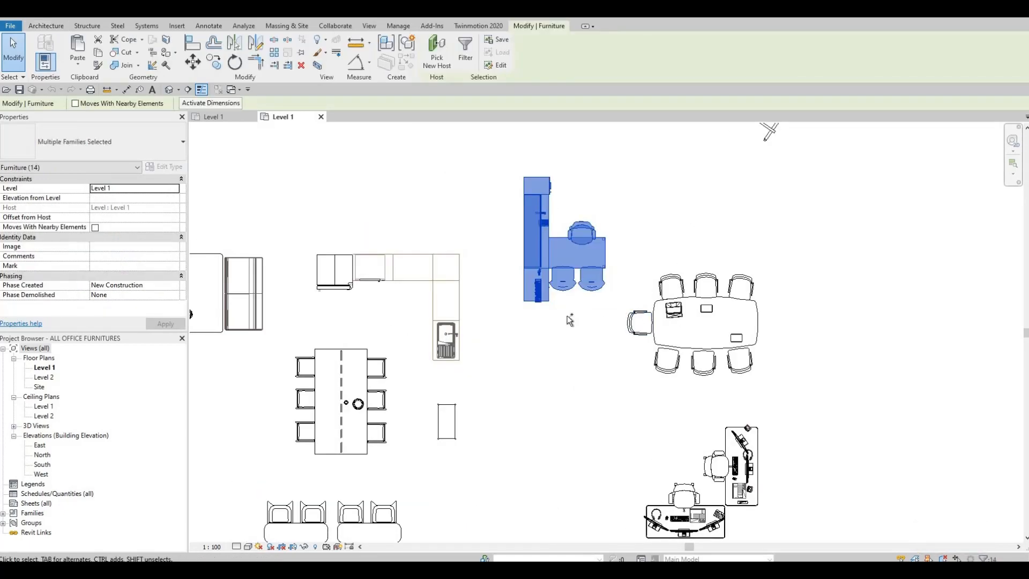
key(ctrl+c)
Step: Paste the copied desk set into the Private Office on the Modern Office Interior Design Level 1 plan
click(236, 118)
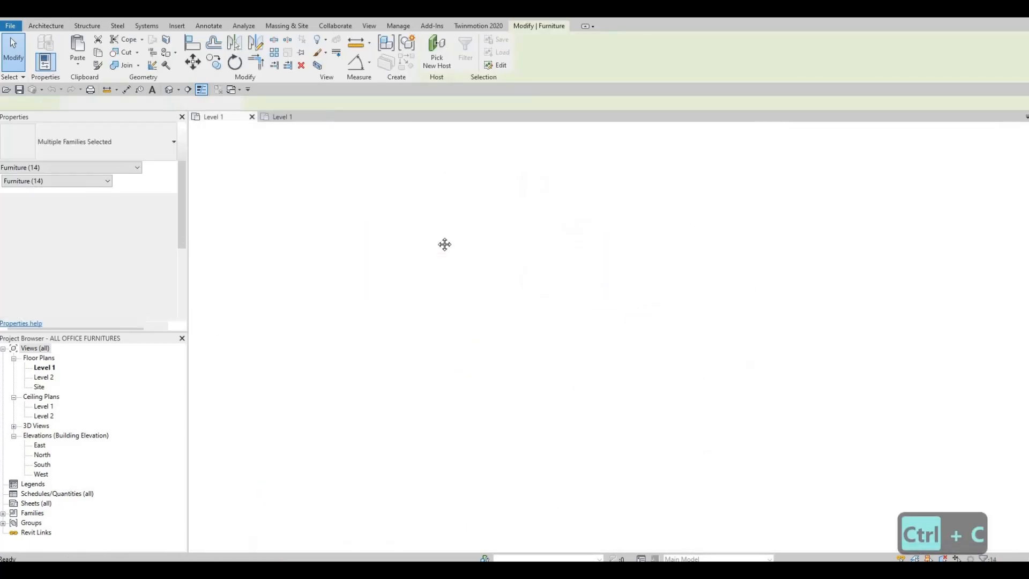
key(ctrl+v)
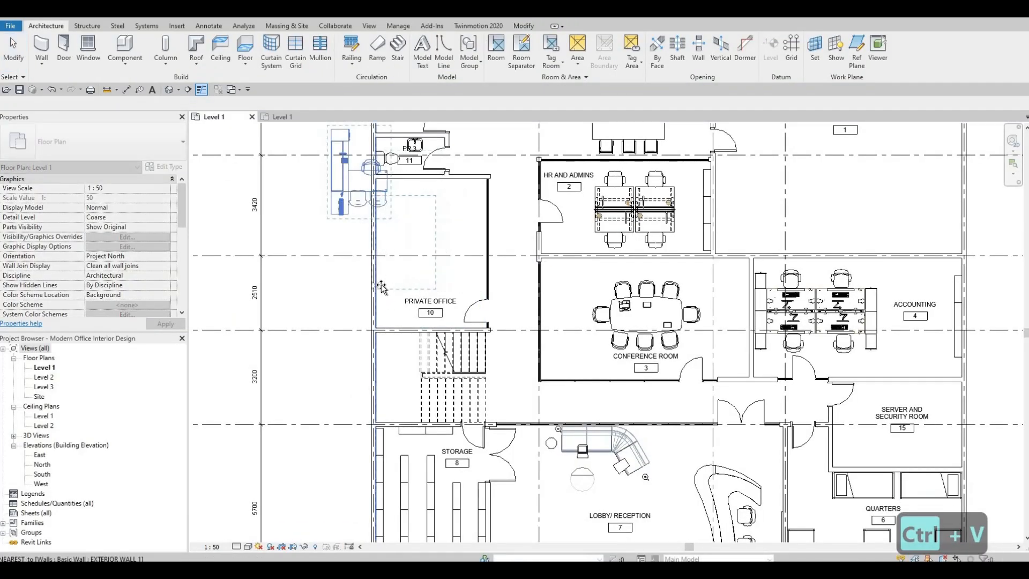
click(381, 284)
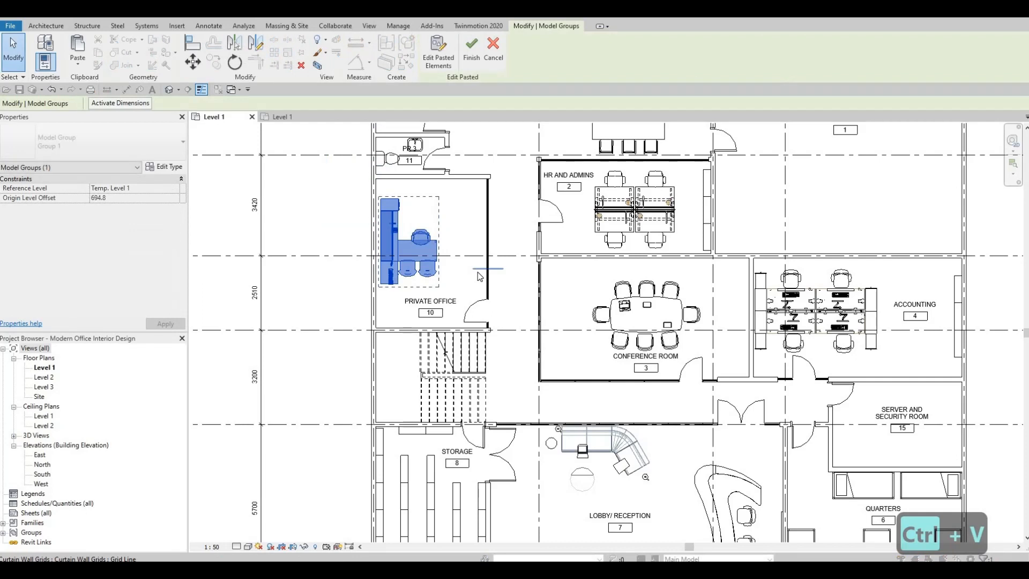
Step: Nudge the pasted desk set up and left into the Private Office's upper-left corner and finish the paste
key(Up)
key(Up)
key(Up)
key(Up)
key(Up)
key(Up)
key(Up)
key(Up)
key(Up)
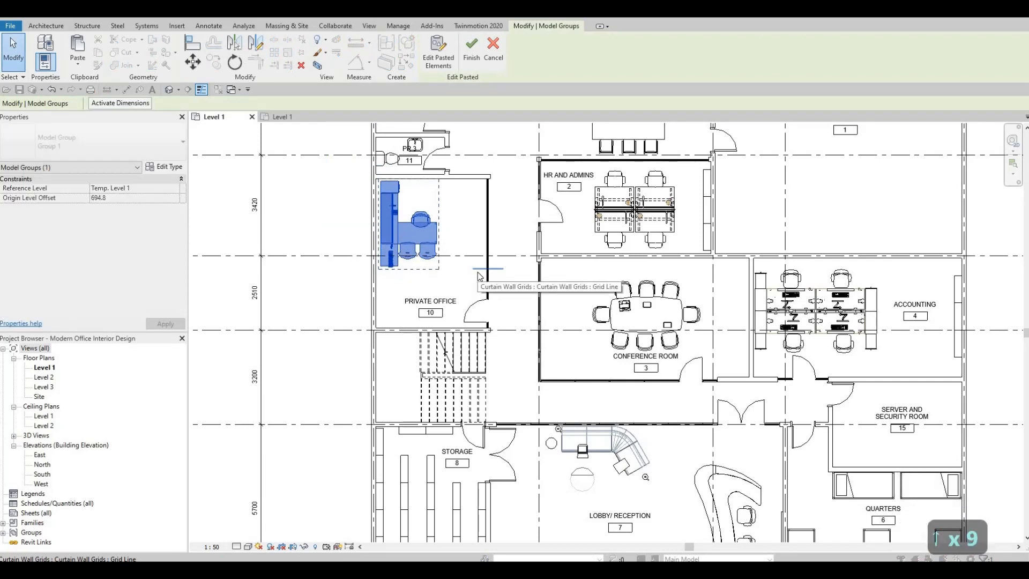
key(Up)
key(Left)
key(Left)
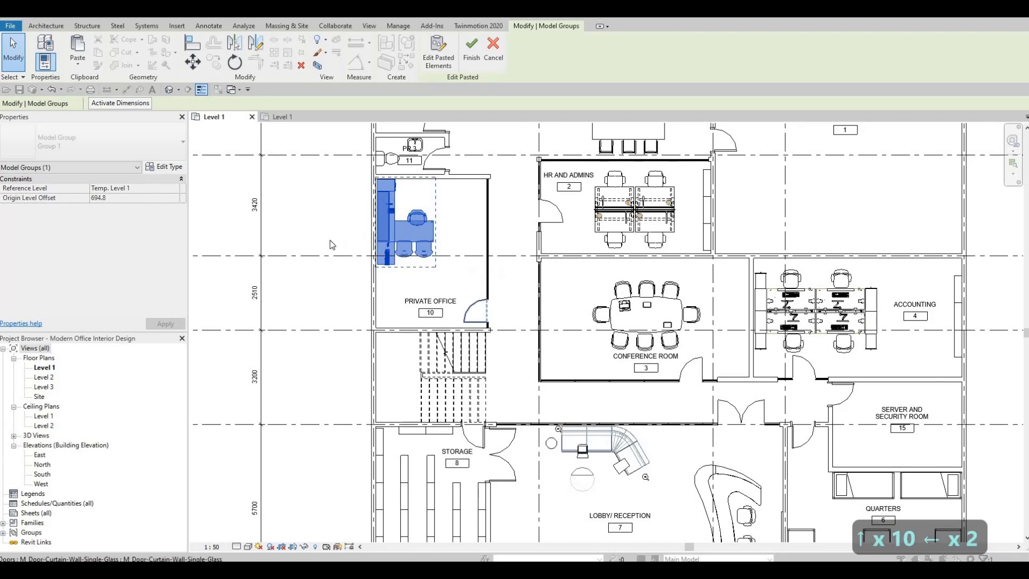
scroll(423, 272, up, 4)
middle_drag(367, 269, 404, 285)
key(Up)
key(Left)
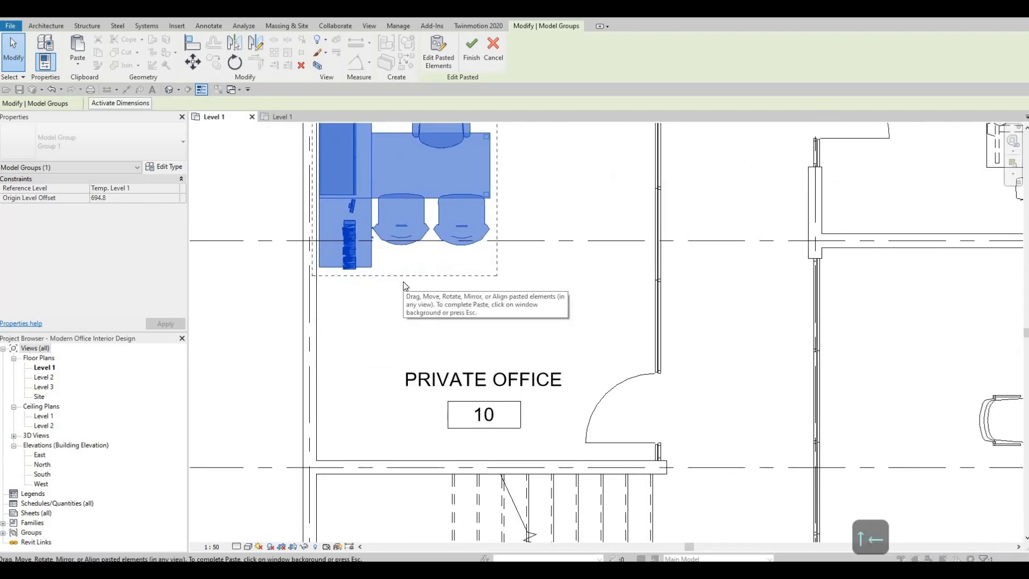
key(Left)
key(Escape)
key(Escape)
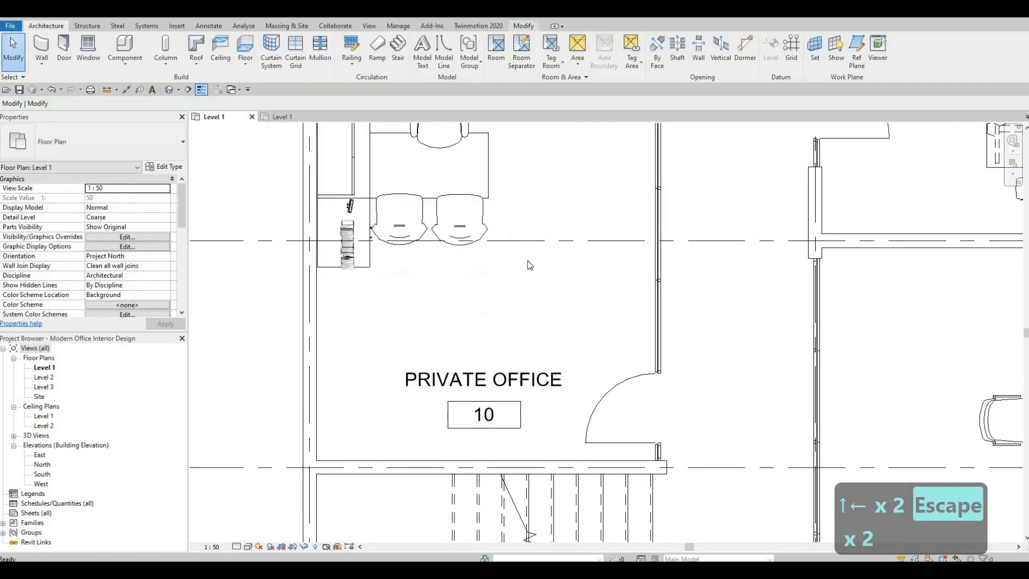
Step: Move the Accounting room tag down toward the room's lower wall, clear of the space beside the workstations
middle_drag(562, 360, 556, 402)
scroll(556, 402, down, 5)
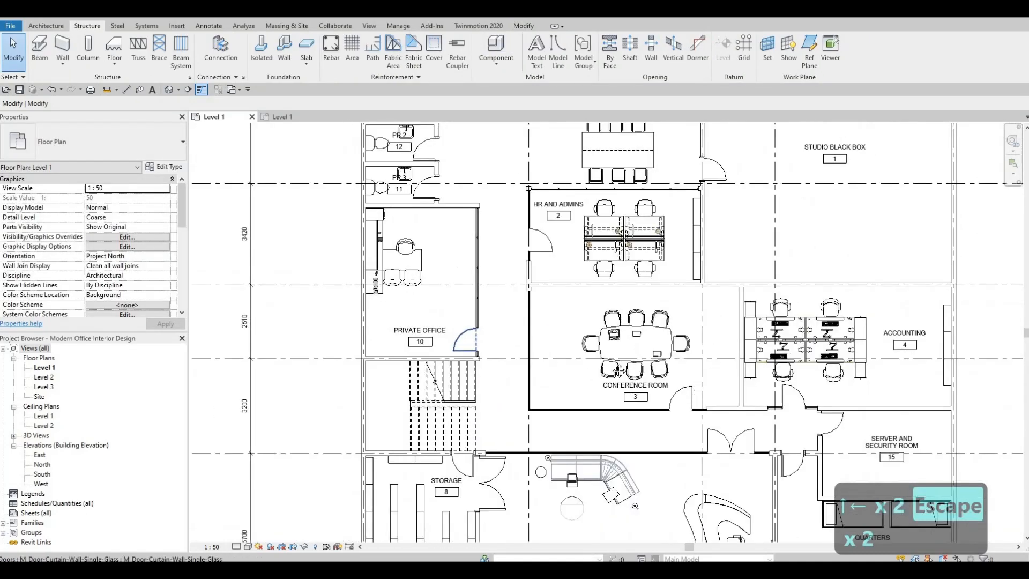
middle_drag(915, 372, 666, 348)
scroll(617, 280, up, 2)
middle_drag(581, 226, 644, 304)
middle_drag(674, 260, 718, 238)
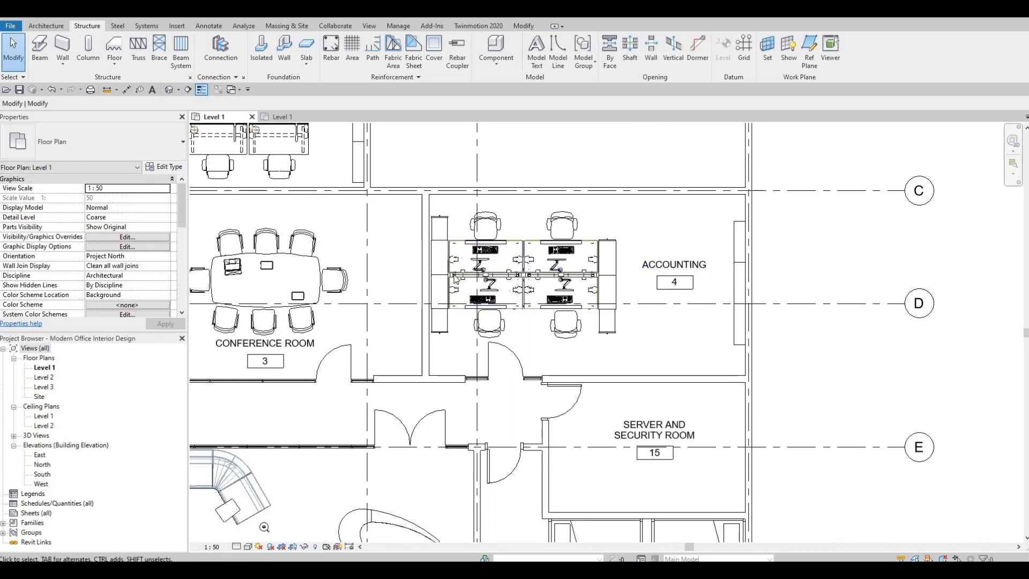
middle_drag(569, 328, 583, 318)
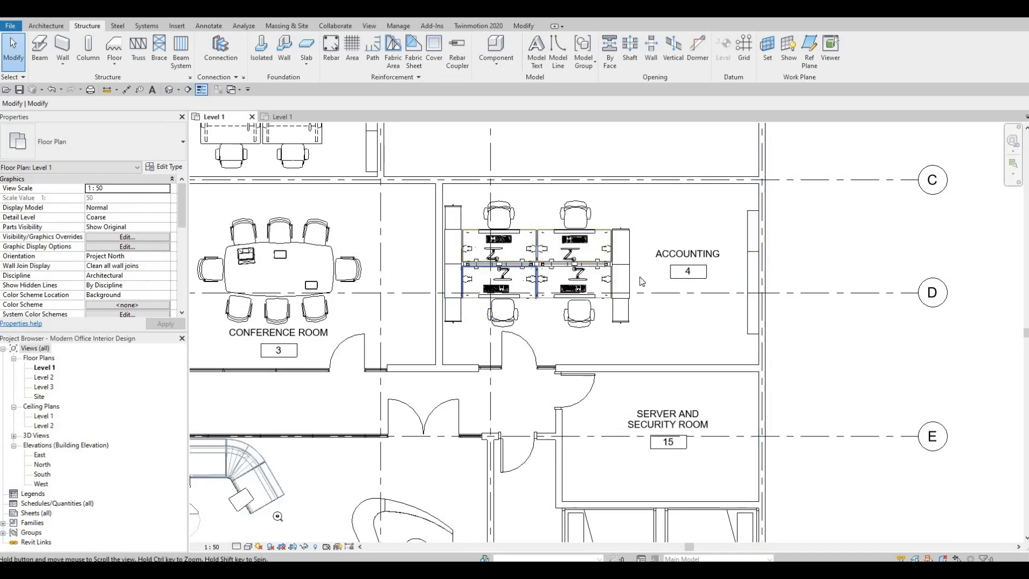
middle_drag(689, 270, 672, 258)
scroll(672, 258, down, 1)
click(671, 256)
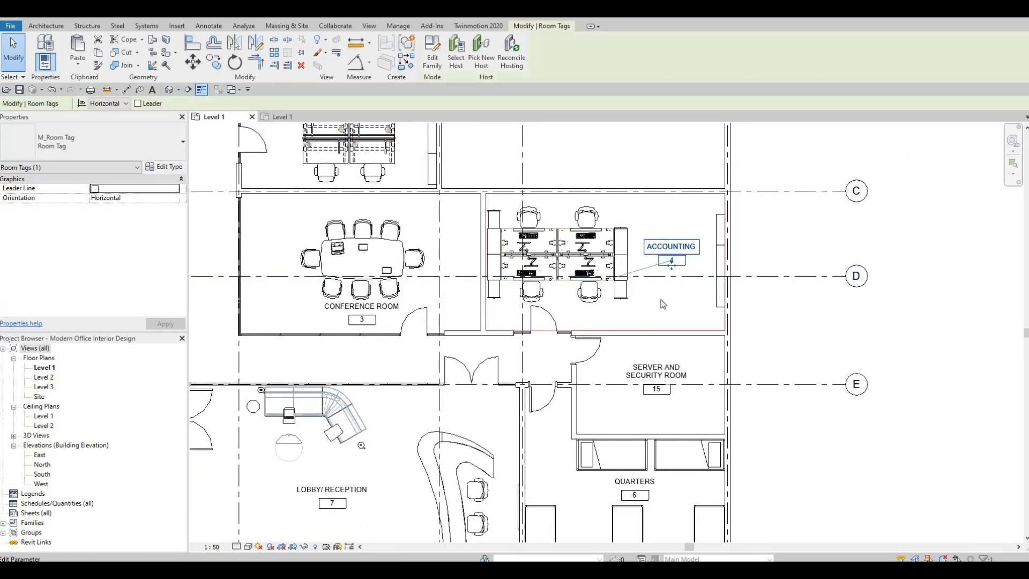
click(670, 244)
key(Escape)
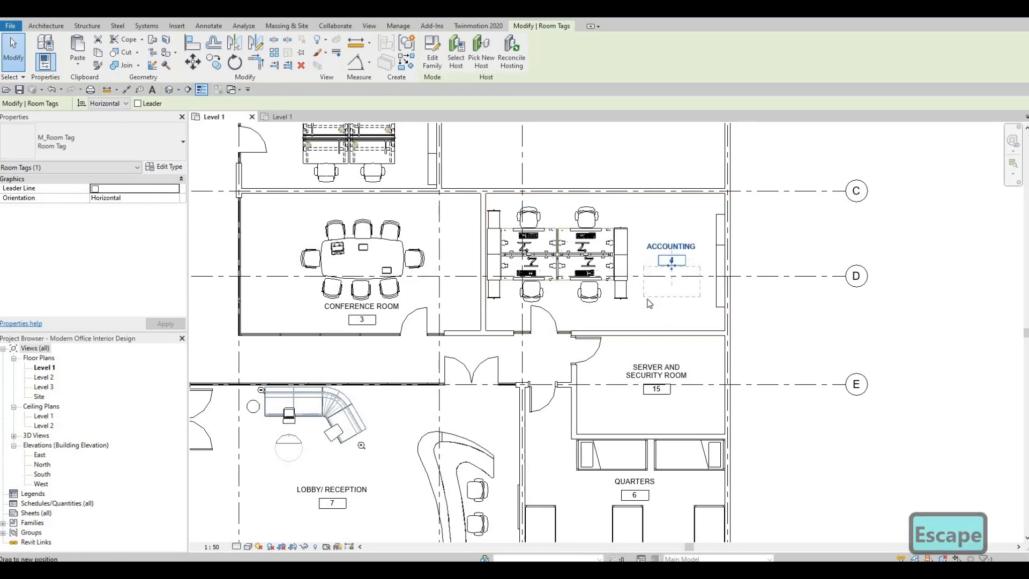
key(Escape)
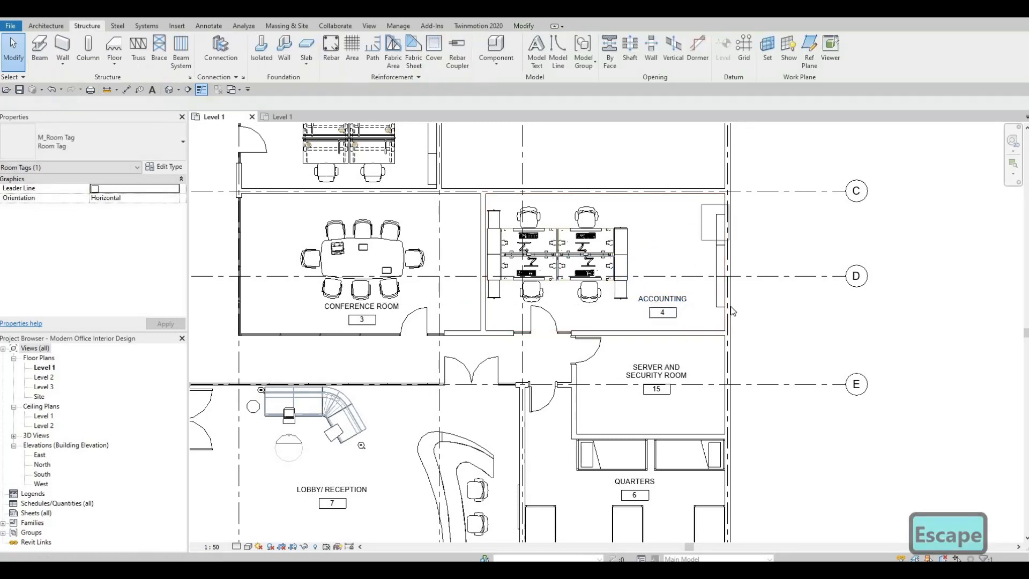
Step: Move the three shelving units from the Accounting room's right wall to just outside the building
click(716, 251)
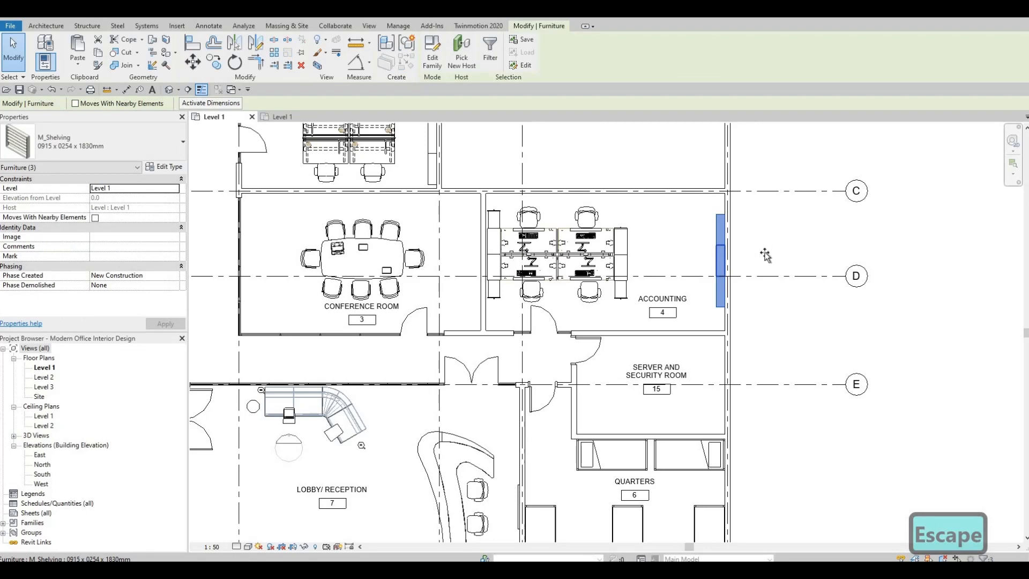
drag(765, 255, 766, 254)
key(Escape)
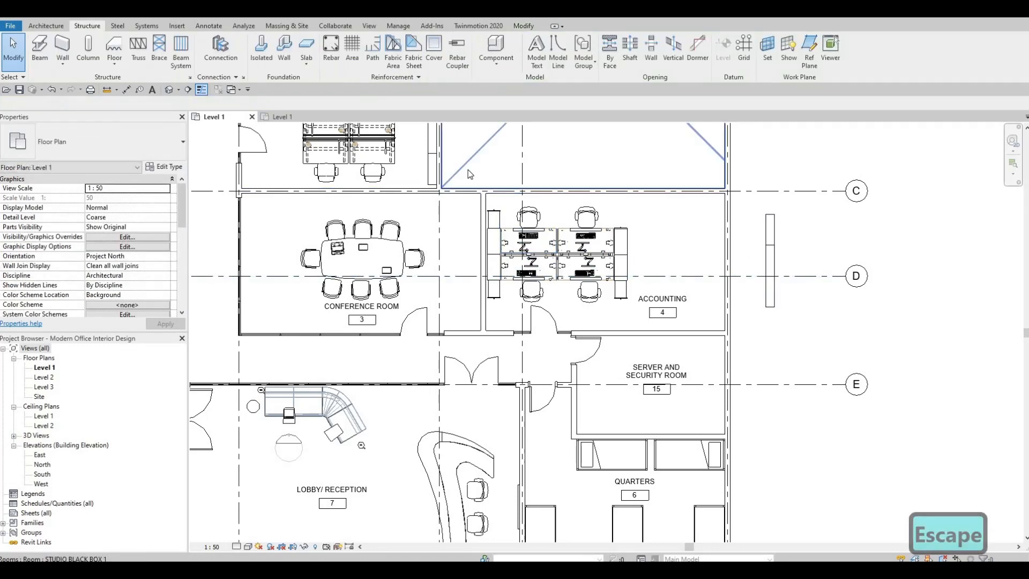
Step: Move the Accounting workstation cluster with its cabinets and chairs against the room's right wall
drag(471, 172, 639, 316)
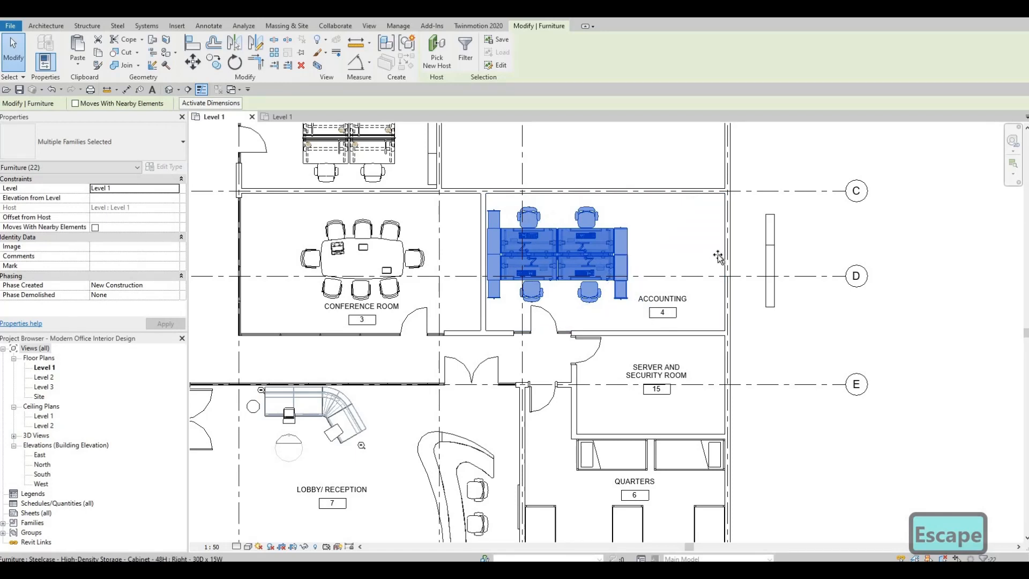
drag(719, 256, 874, 266)
key(Escape)
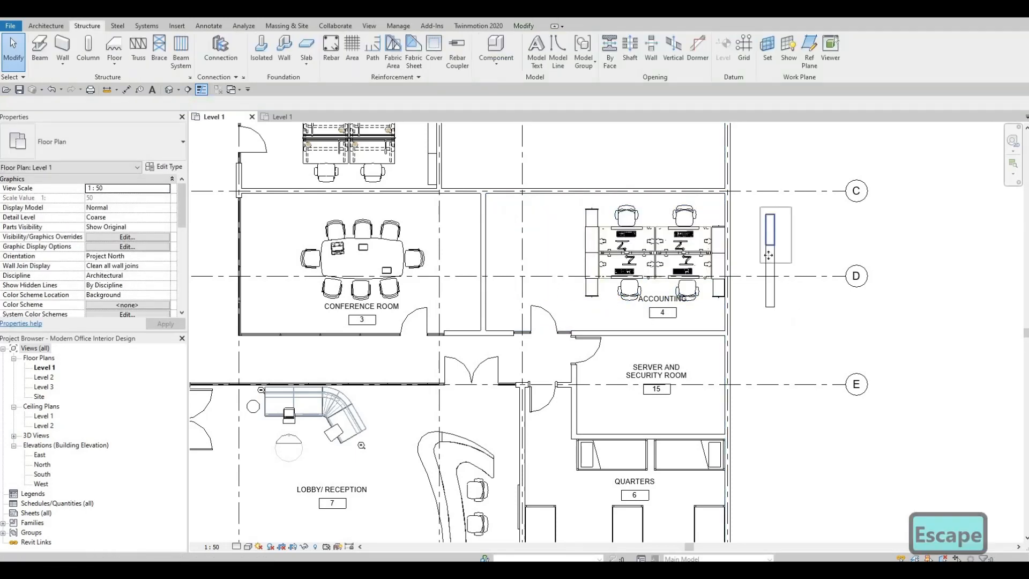
Step: Move the three shelving units from outside the building to the Accounting room's left wall
click(769, 256)
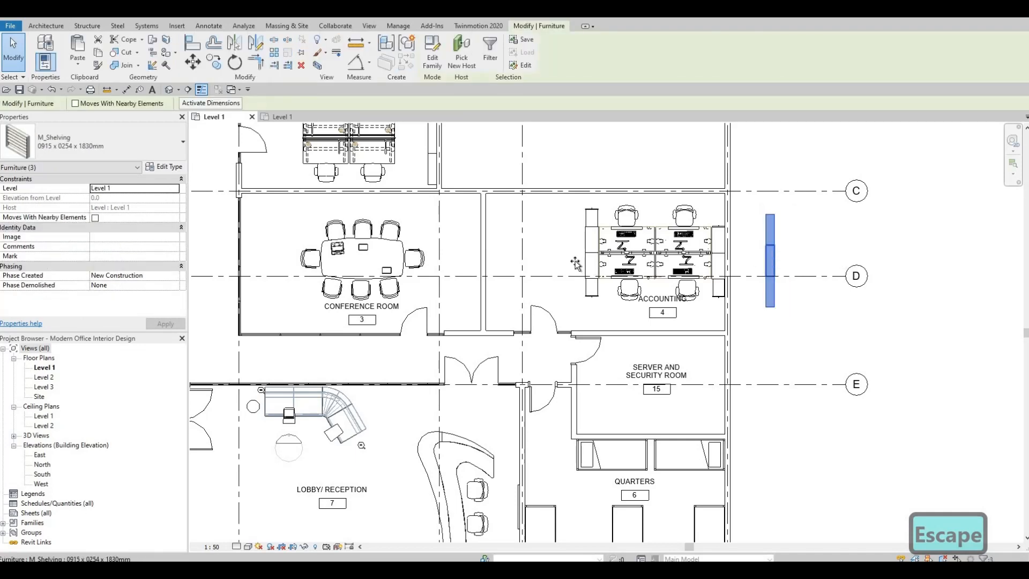
drag(575, 263, 500, 255)
key(Escape)
Step: Set the Frame Material of the Quarters bunk bed type to Glulam 28h from the AEC wood materials
scroll(601, 303, down, 3)
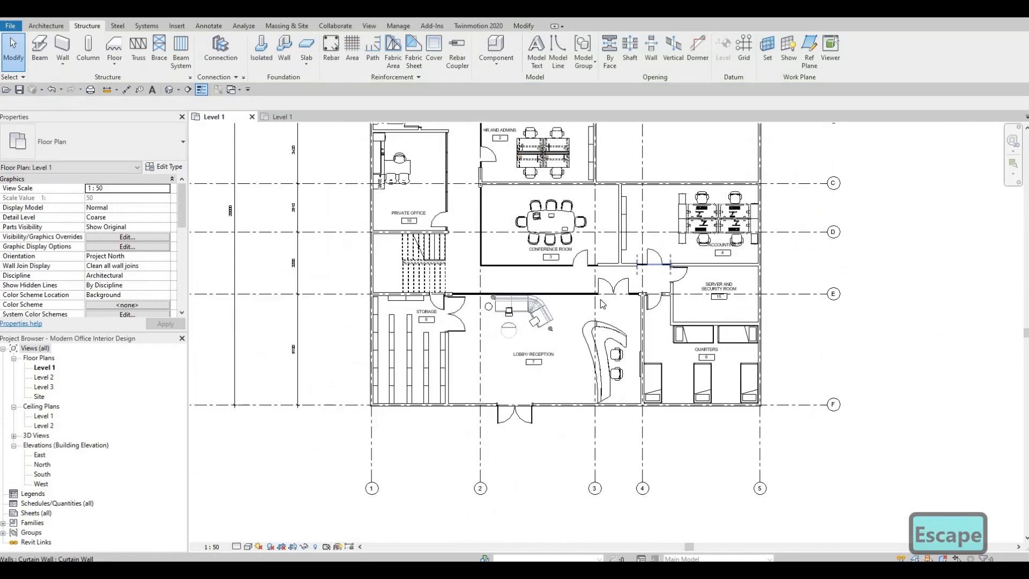
scroll(684, 331, up, 3)
key(Escape)
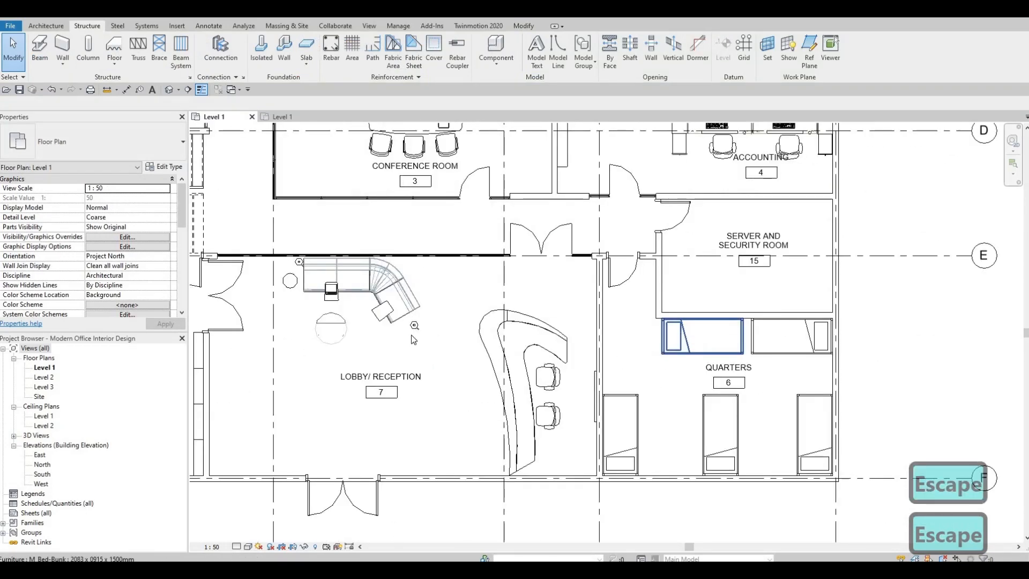
click(702, 336)
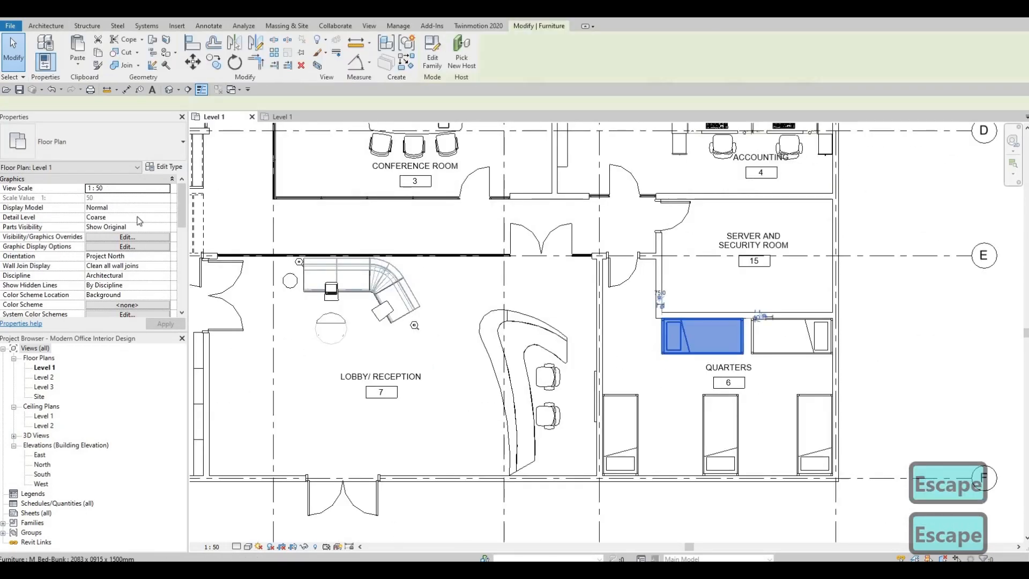
click(168, 167)
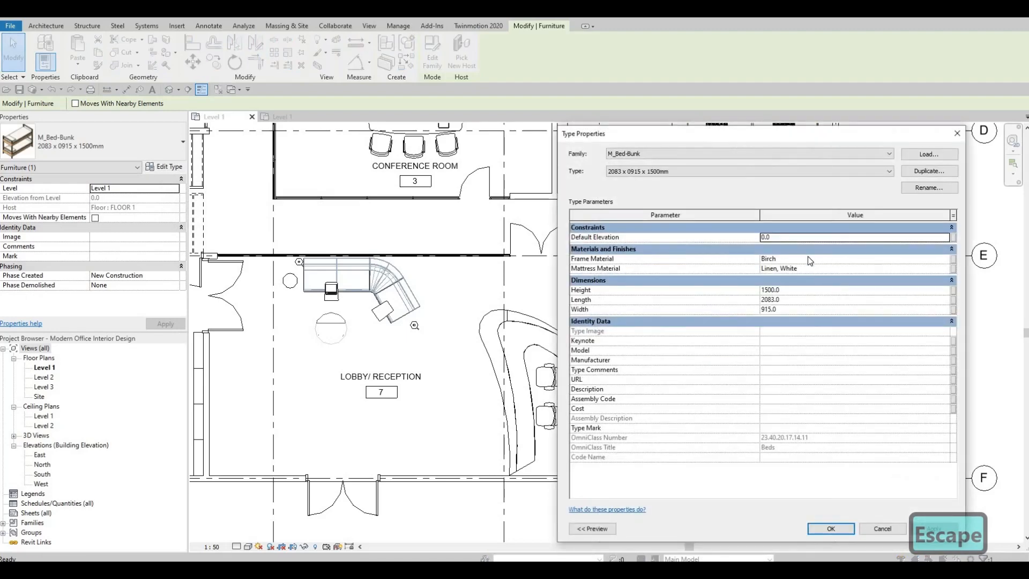
click(946, 259)
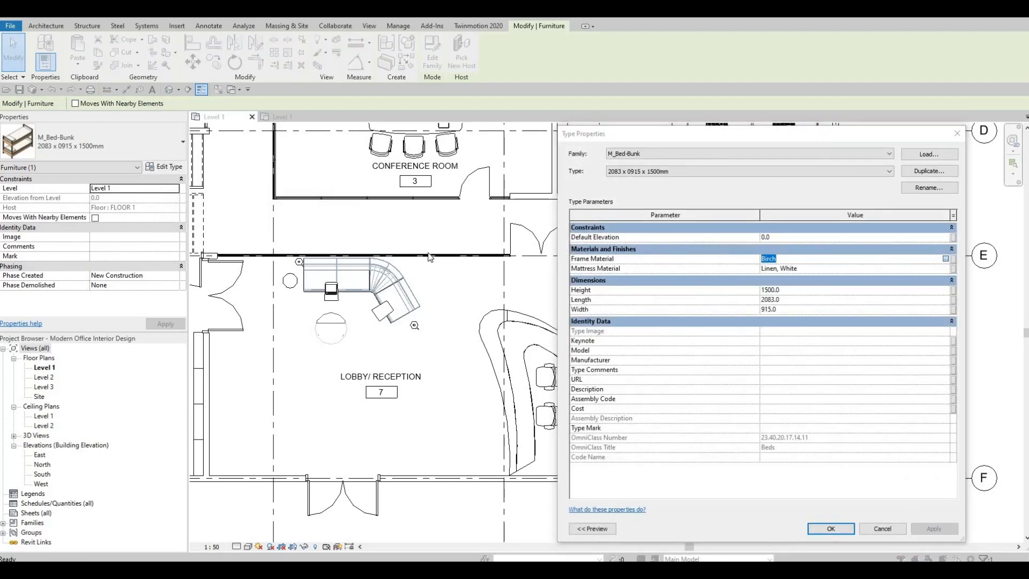
click(946, 259)
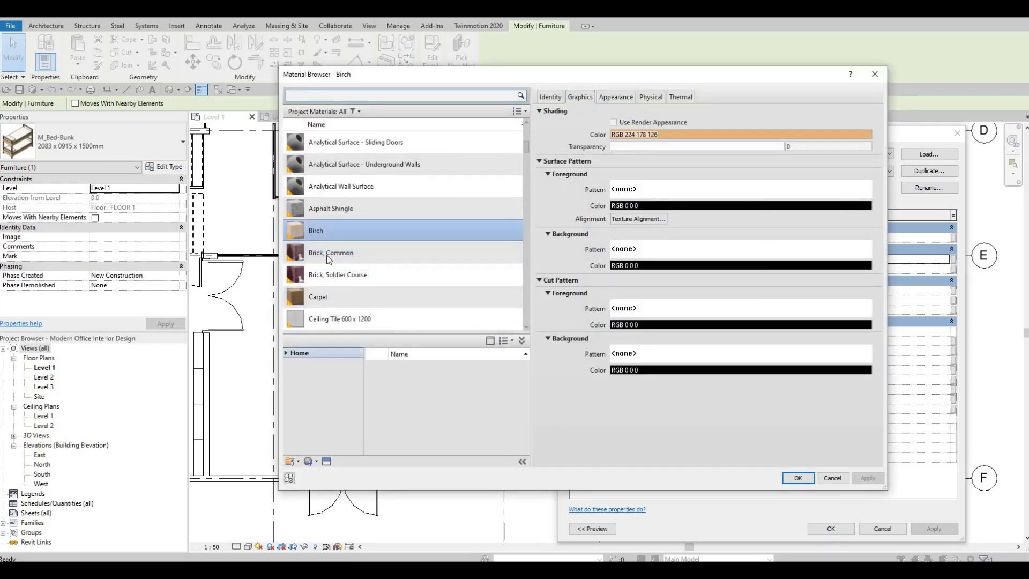
scroll(307, 237, down, 1)
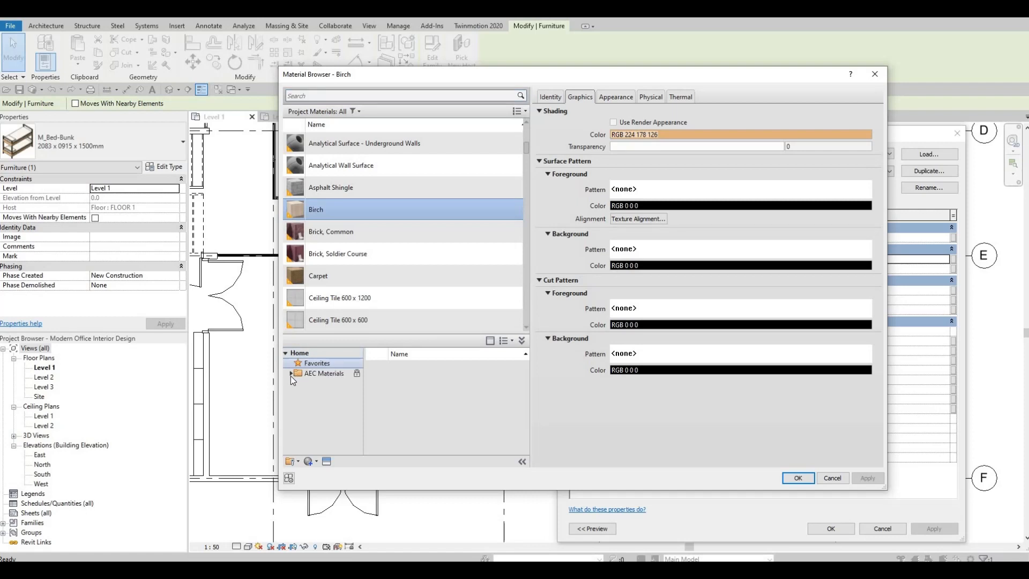
click(291, 374)
scroll(332, 402, down, 4)
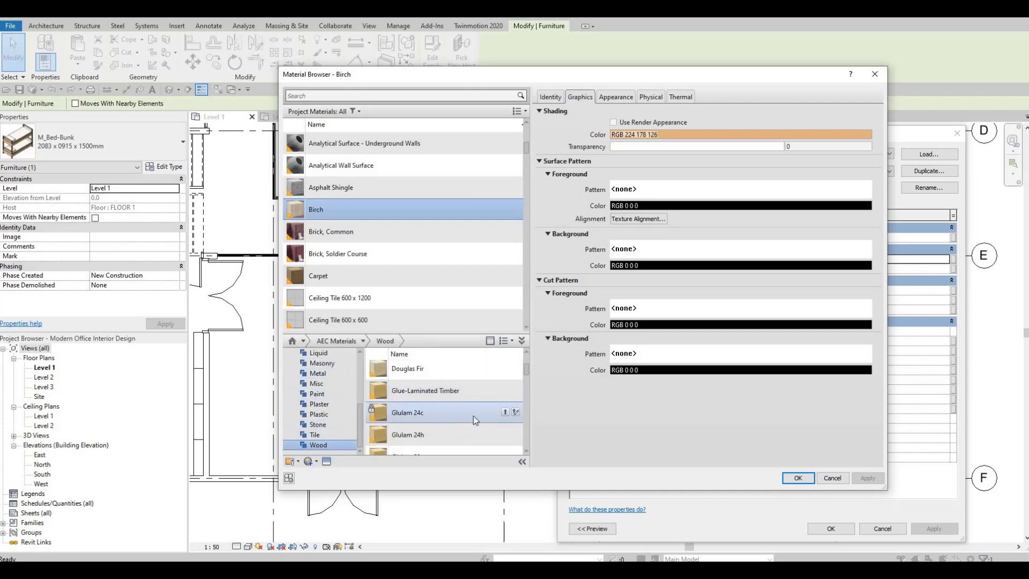
scroll(482, 418, down, 2)
click(504, 422)
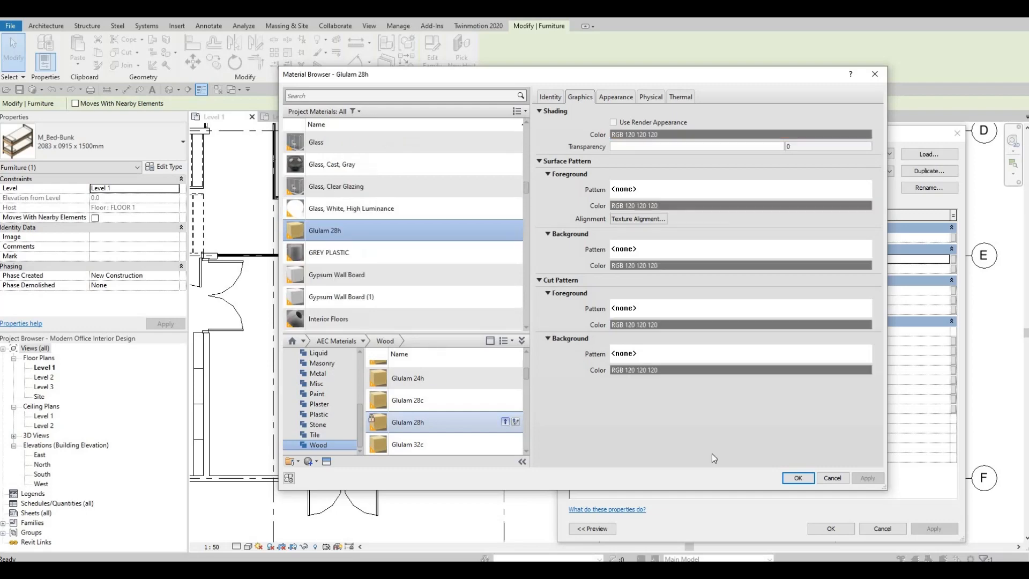
click(799, 480)
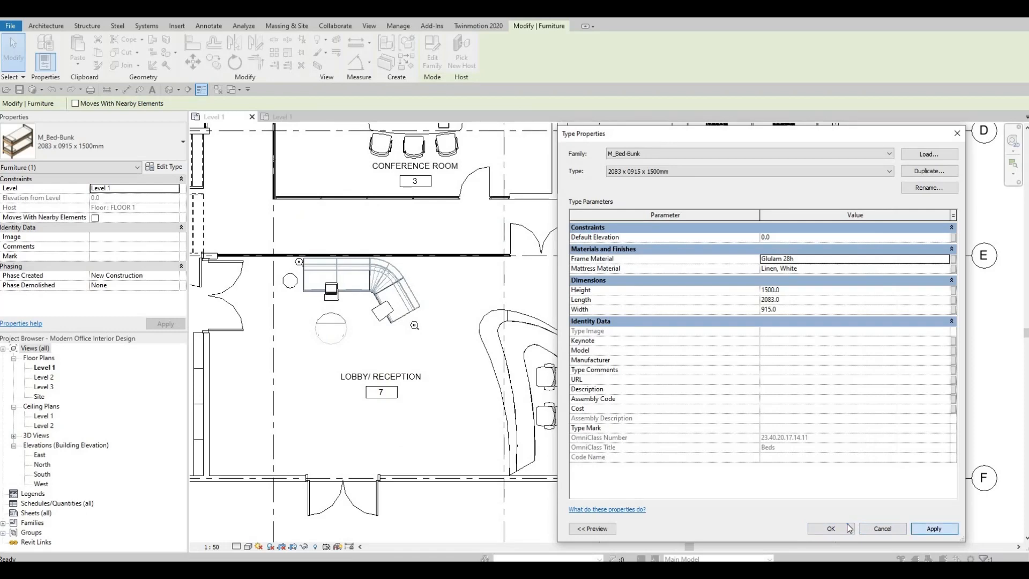
click(831, 529)
Step: Nudge the two shelving units on the Storage room's upper wall four increments to the left
middle_drag(662, 374, 689, 371)
scroll(622, 408, down, 2)
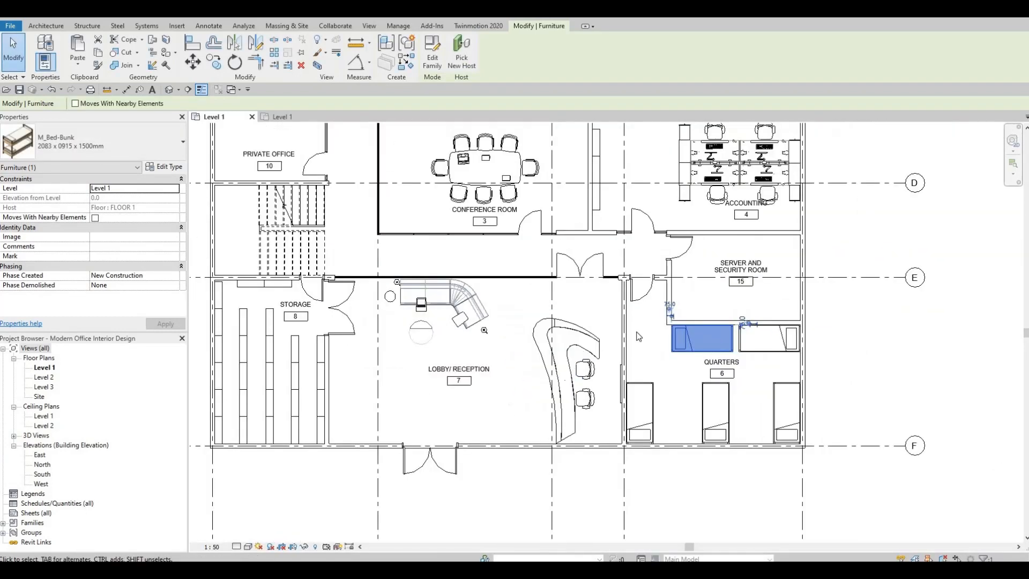
scroll(563, 347, down, 1)
scroll(561, 342, down, 1)
middle_drag(513, 256, 594, 320)
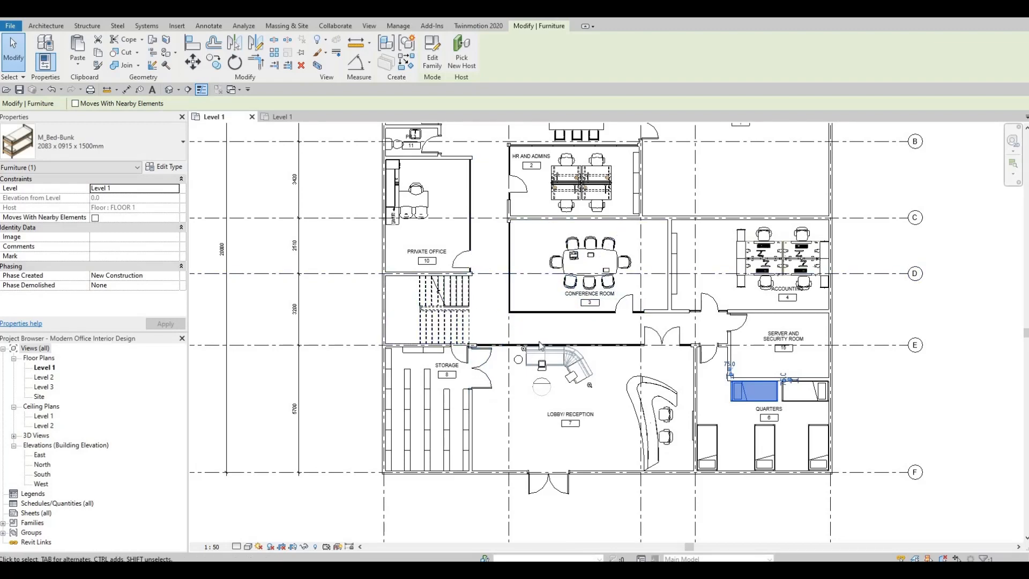
key(Escape)
key(Escape)
scroll(465, 331, down, 2)
scroll(465, 331, up, 4)
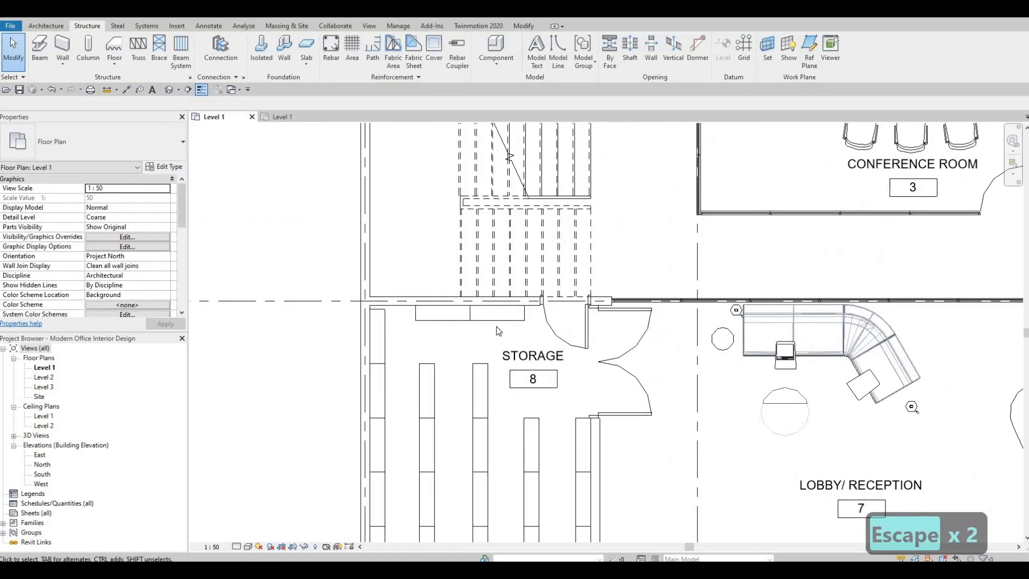
click(466, 319)
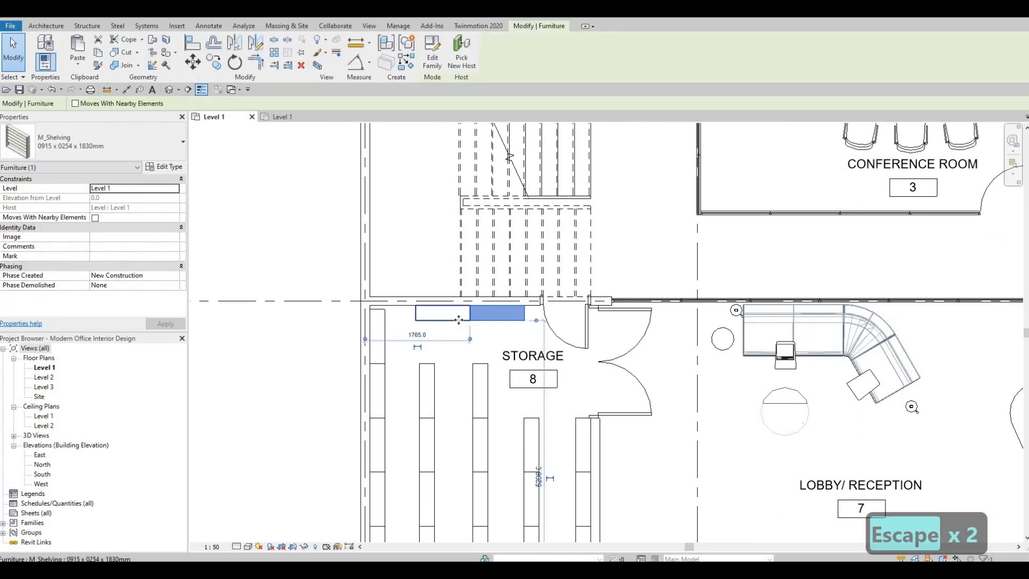
ctrl+click(459, 320)
key(Left)
key(Left)
key(Left)
key(Left)
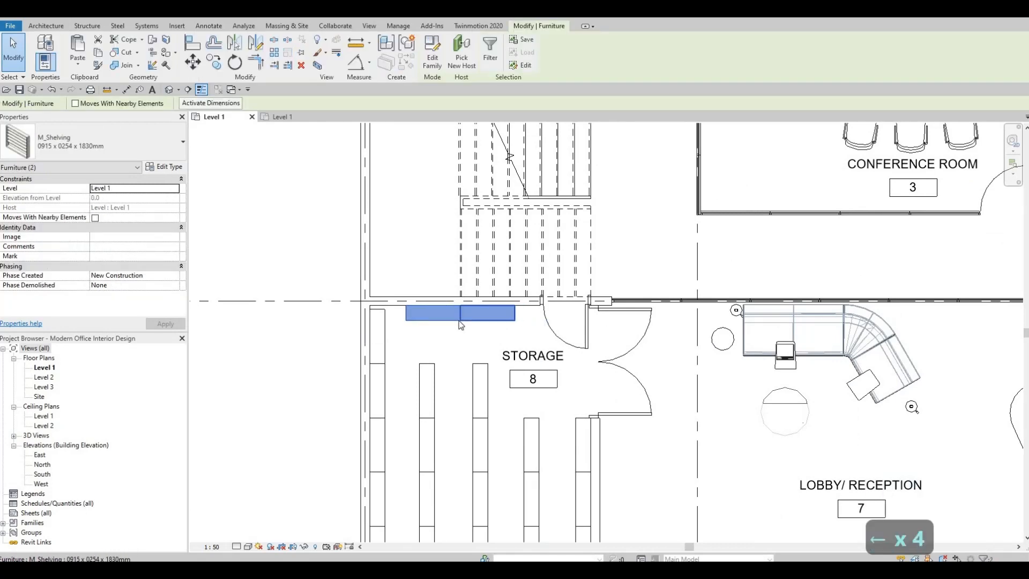
key(Escape)
key(Escape)
key(Escape)
Step: Save the project with the whole Level 1 floor plan in view
scroll(635, 324, down, 5)
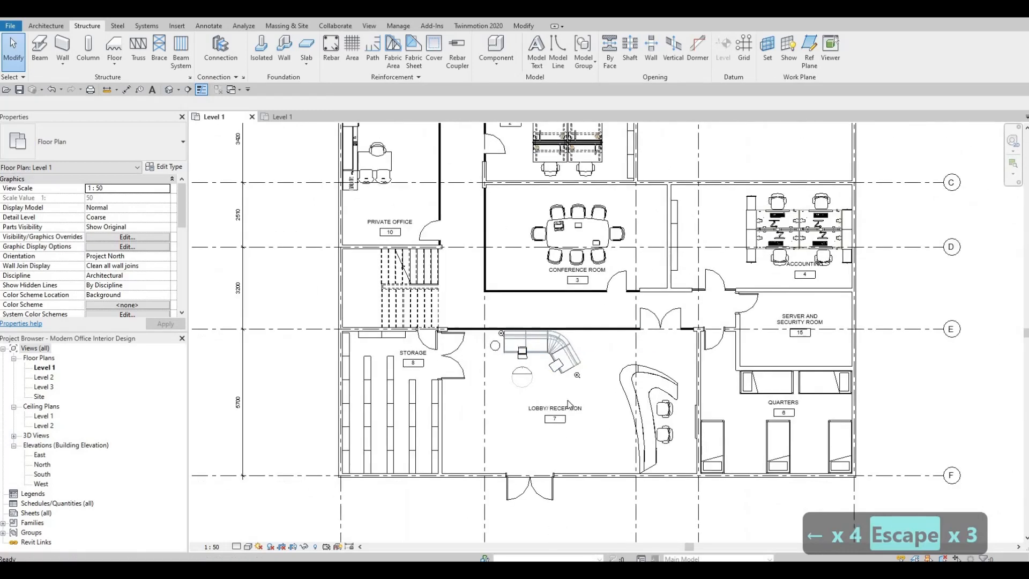
scroll(642, 374, down, 4)
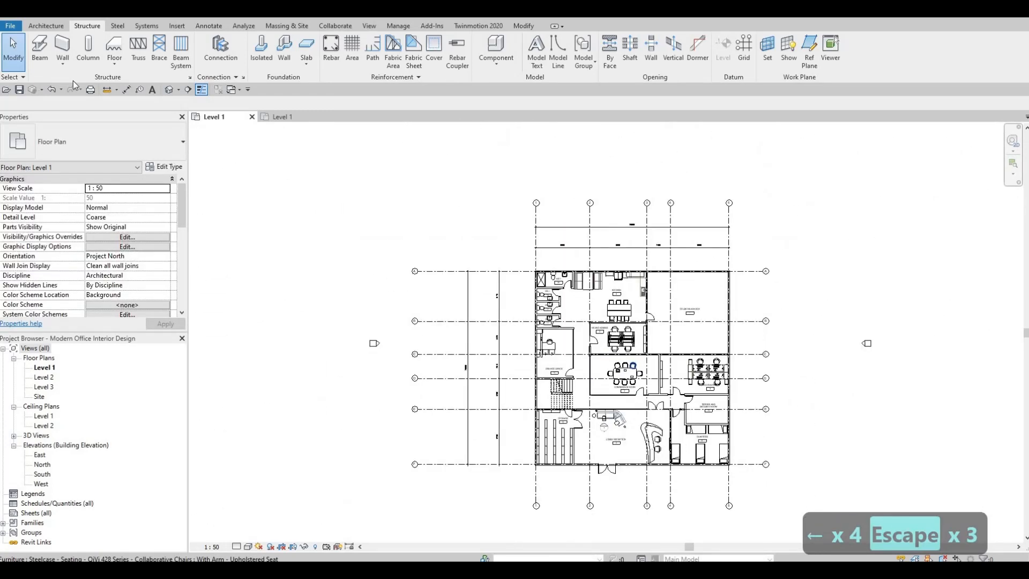
click(19, 89)
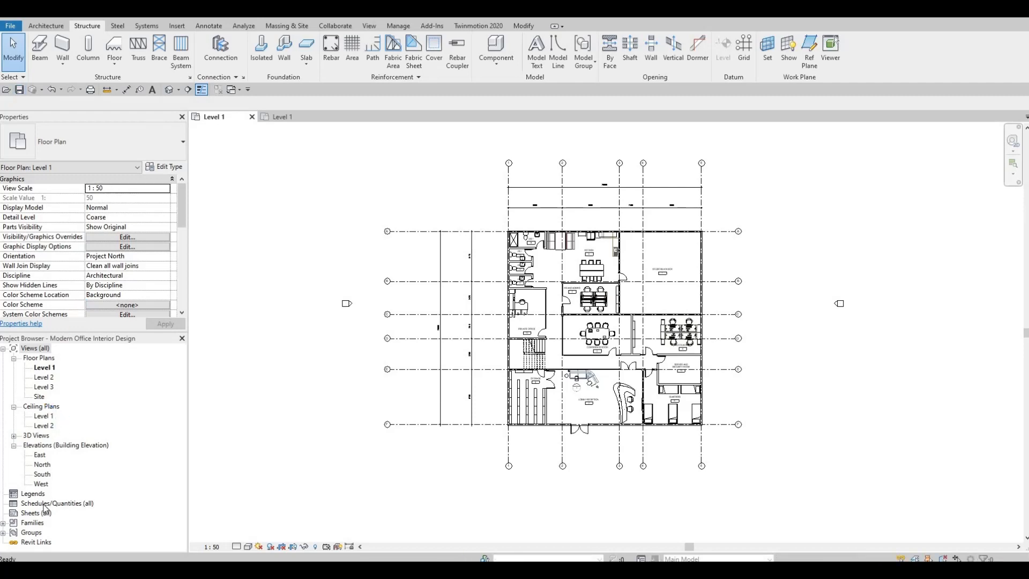
Step: Create a new sheet using the A0 metric titleblock
click(31, 516)
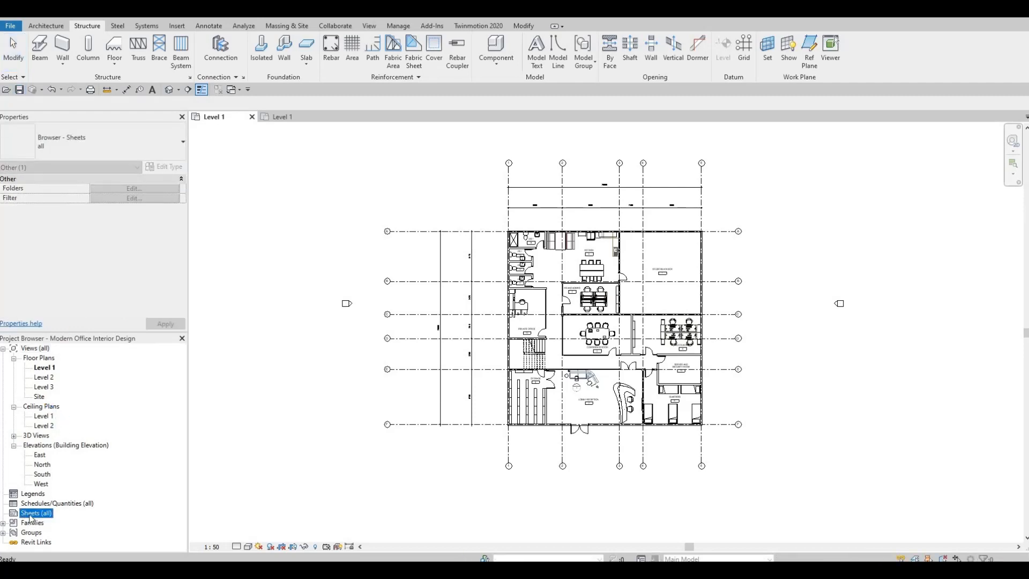
right_click(30, 516)
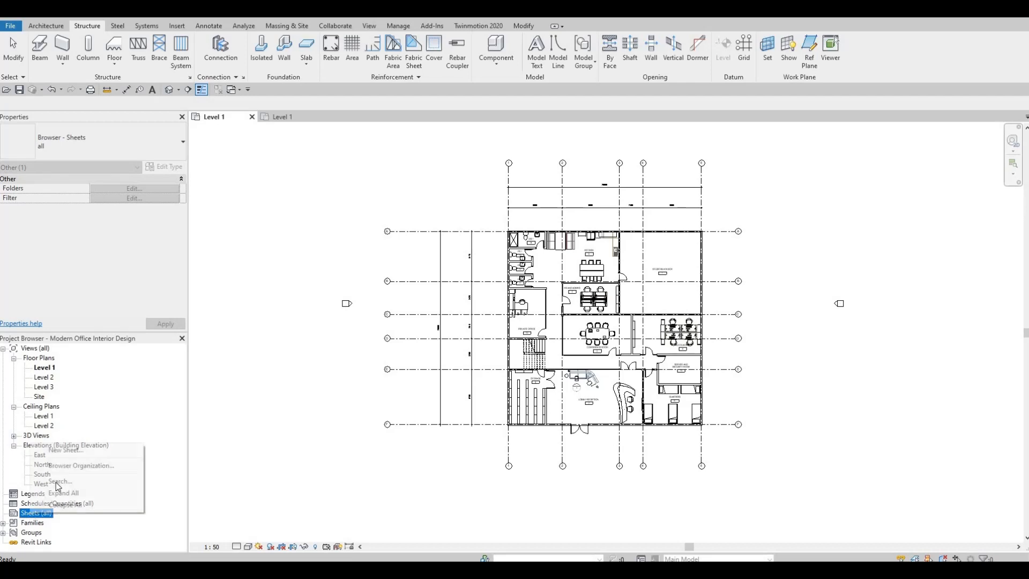
click(63, 451)
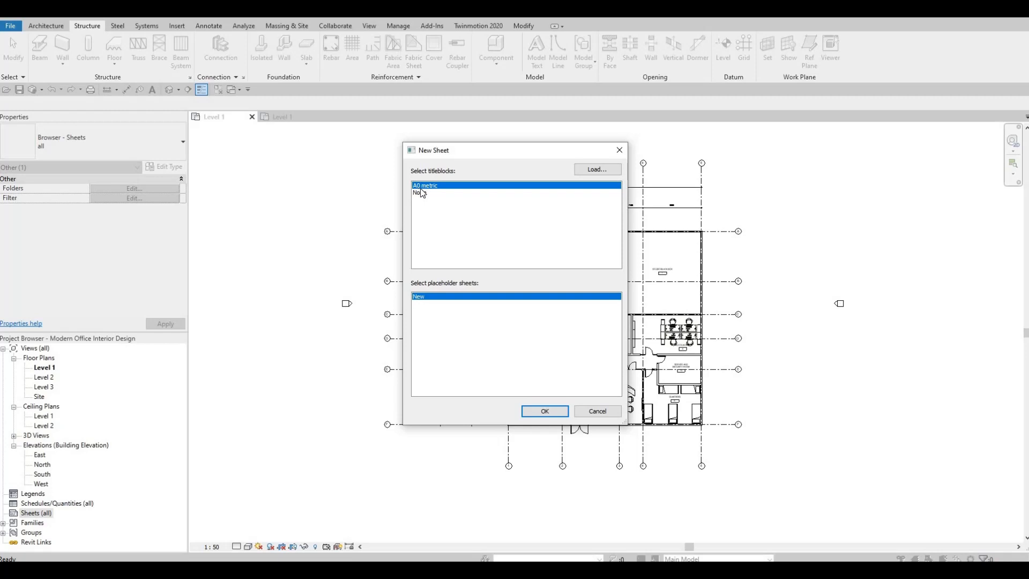
click(588, 170)
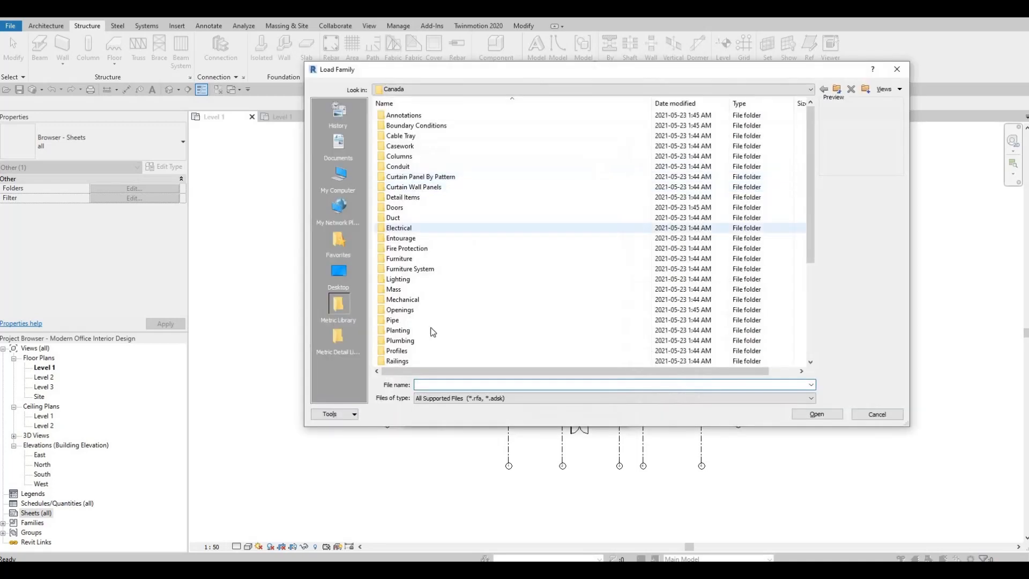
scroll(423, 300, down, 5)
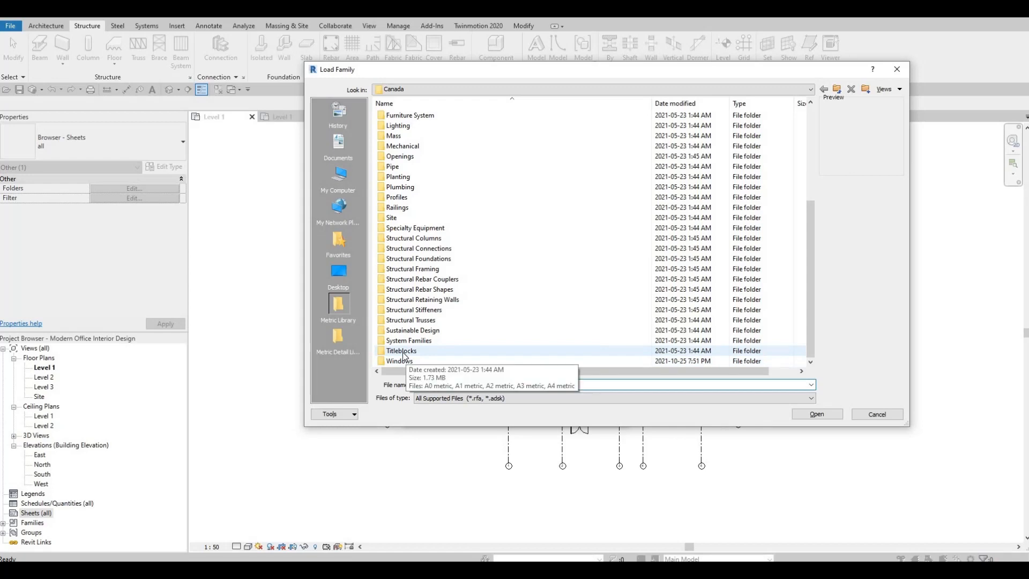
double_click(402, 352)
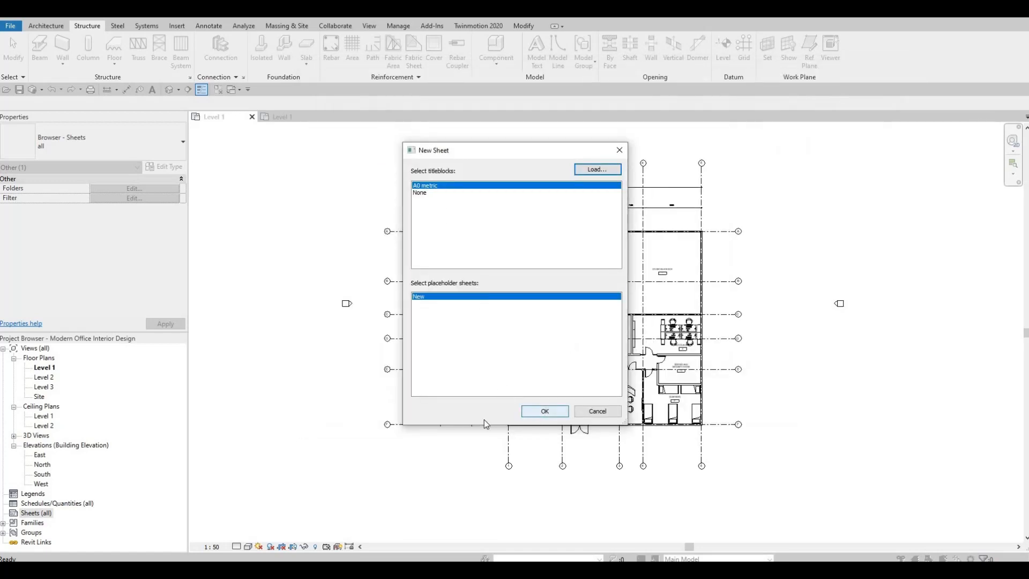
click(545, 411)
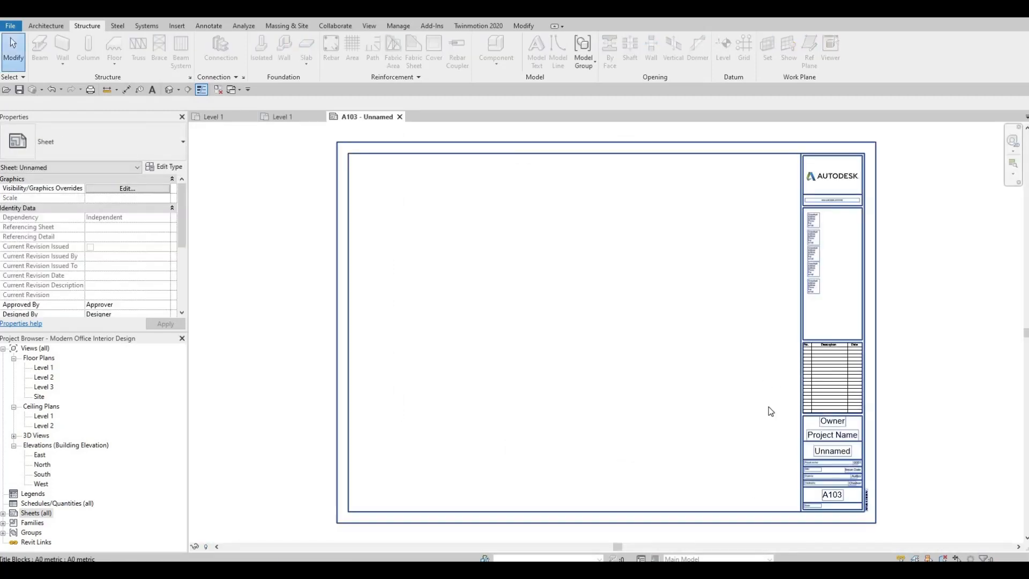
Step: Set the new sheet's number to A100 in its title block
scroll(772, 411, up, 5)
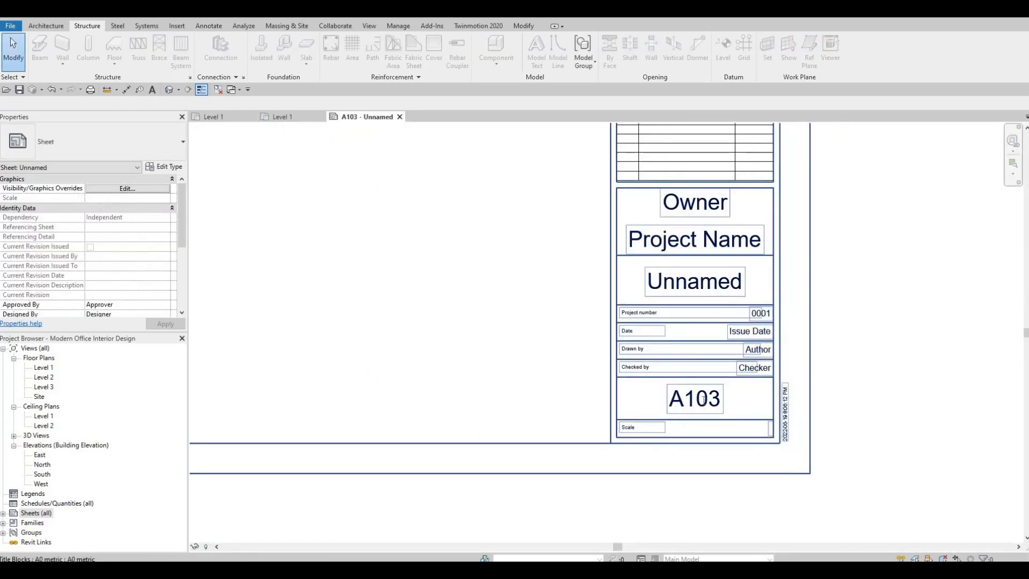
click(711, 407)
click(701, 400)
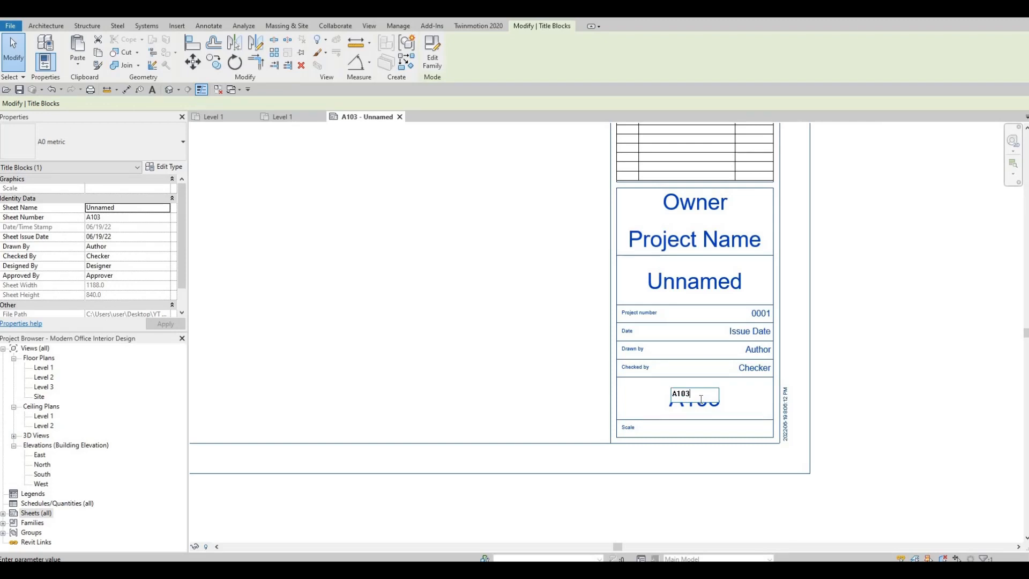
key(BackSpace)
text(0)
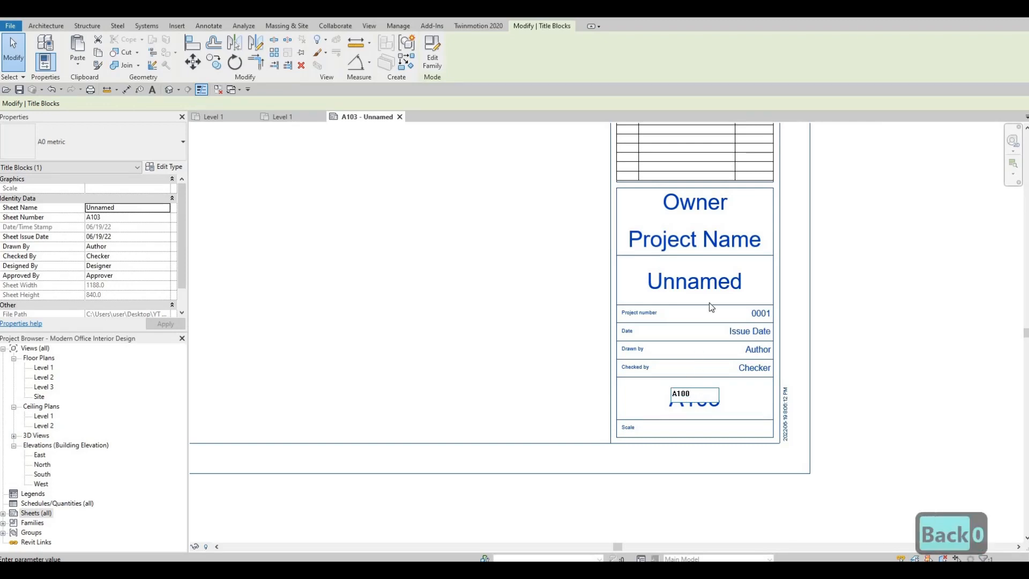
click(700, 290)
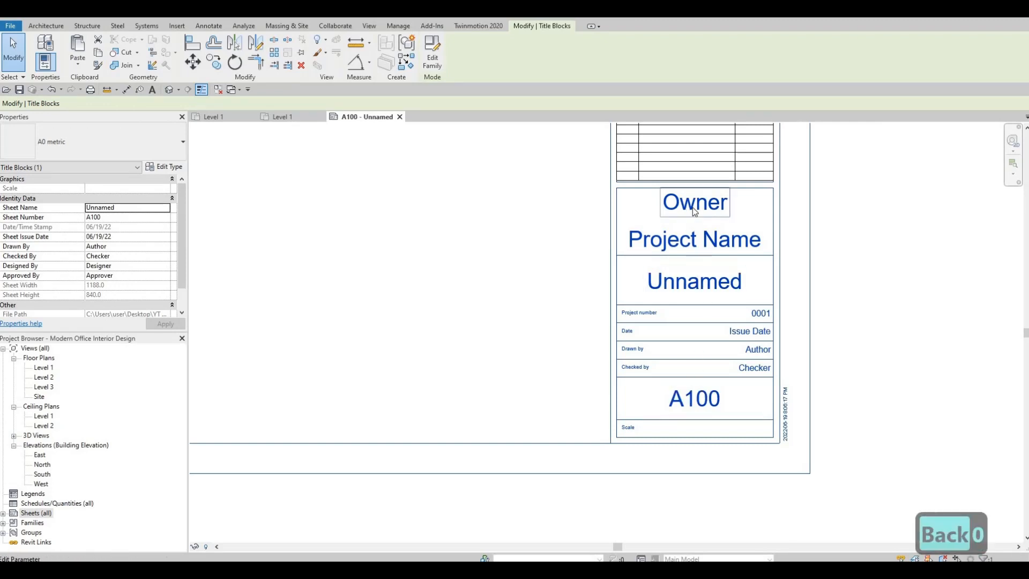
Step: Fill in the title block with ACD as the owner and CTV as the project name
click(694, 205)
text(ACD)
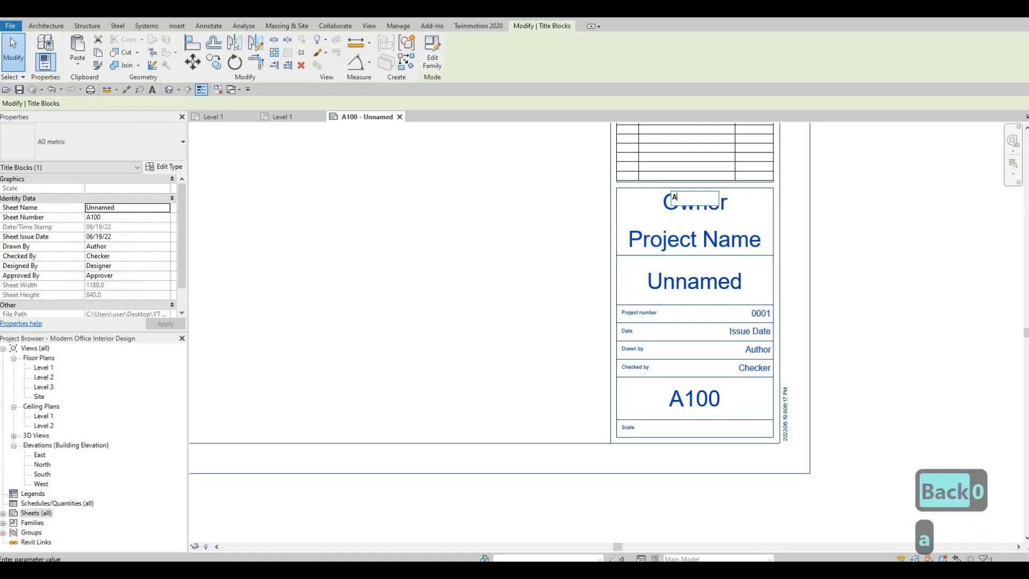
click(702, 241)
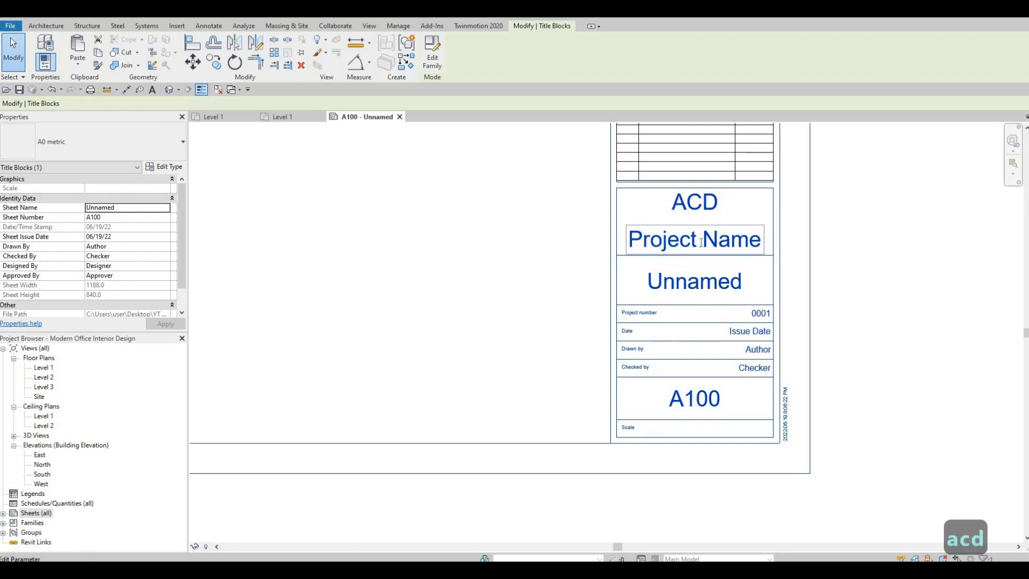
click(701, 241)
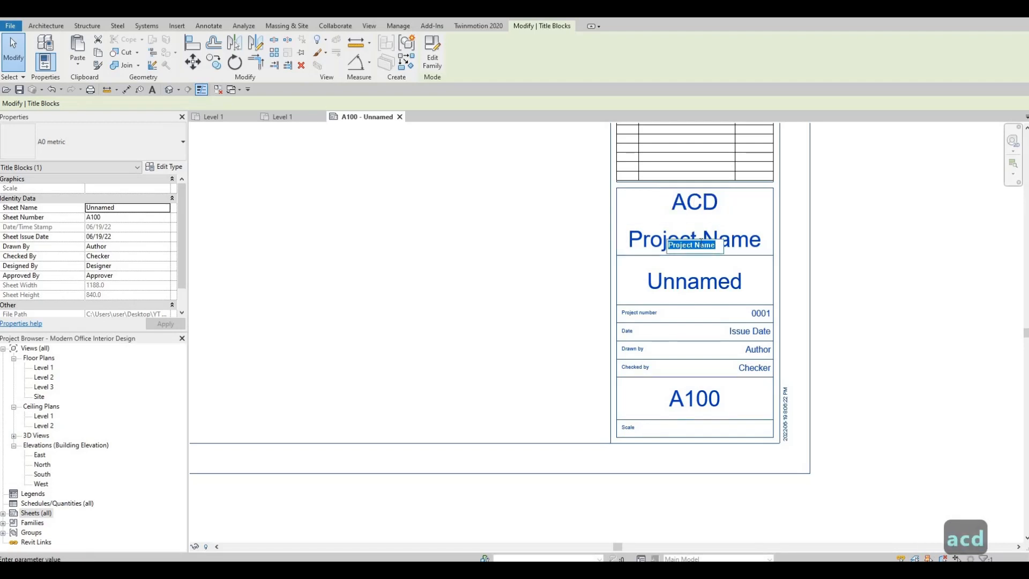
text(CTV)
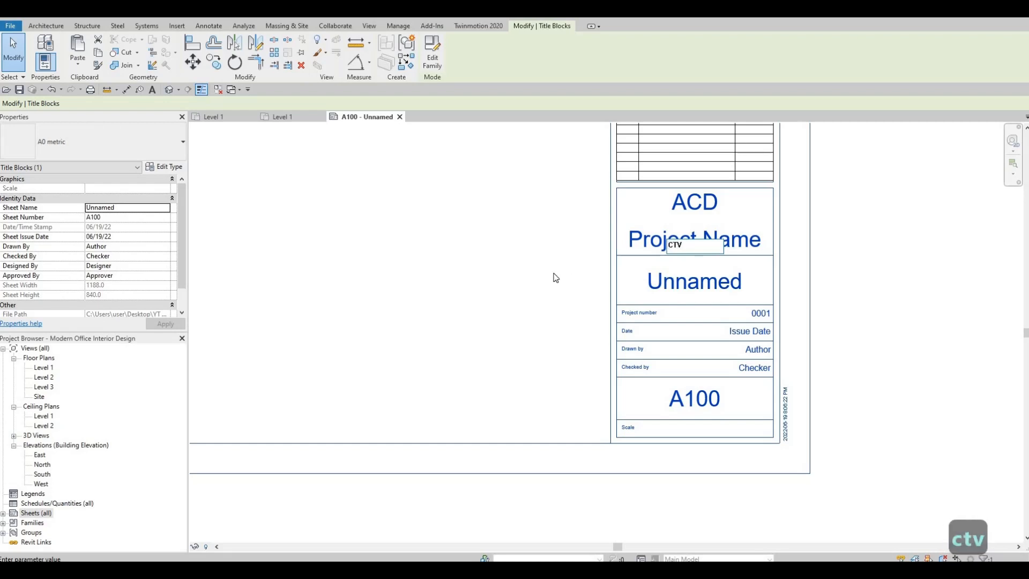
click(647, 286)
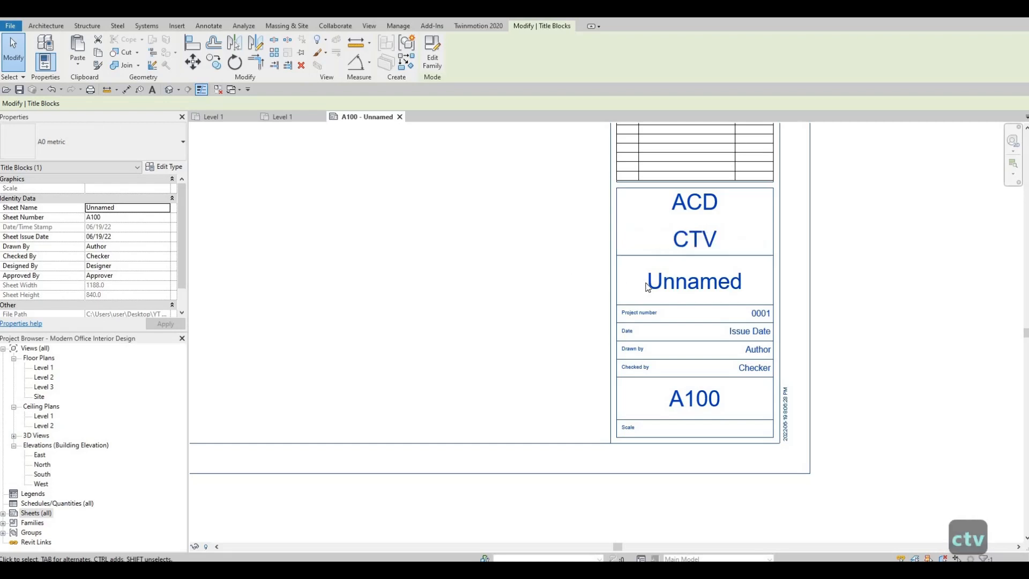
Step: Name sheet A100 COVER SHEET in its title block
click(663, 288)
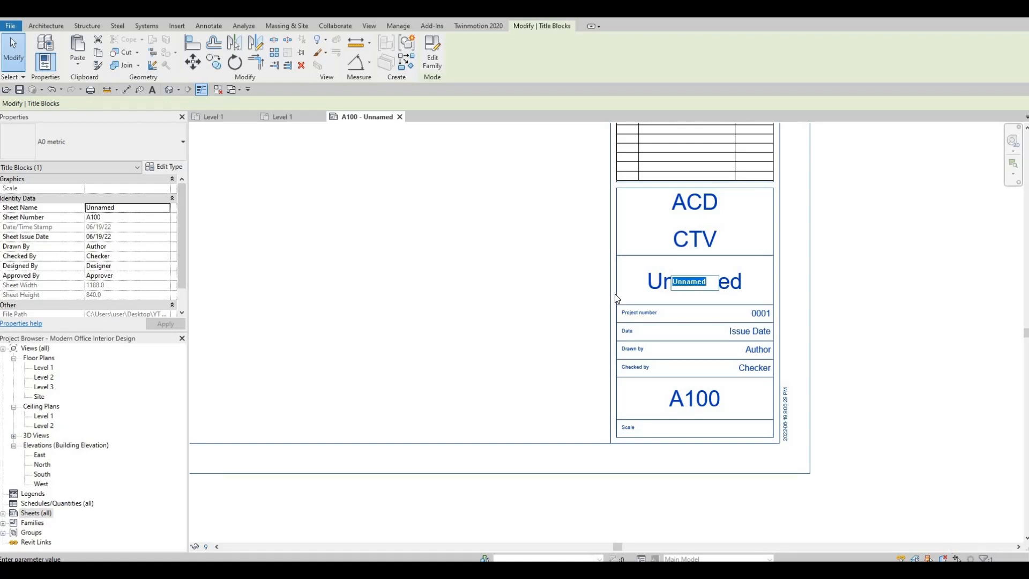
text(cover shee)
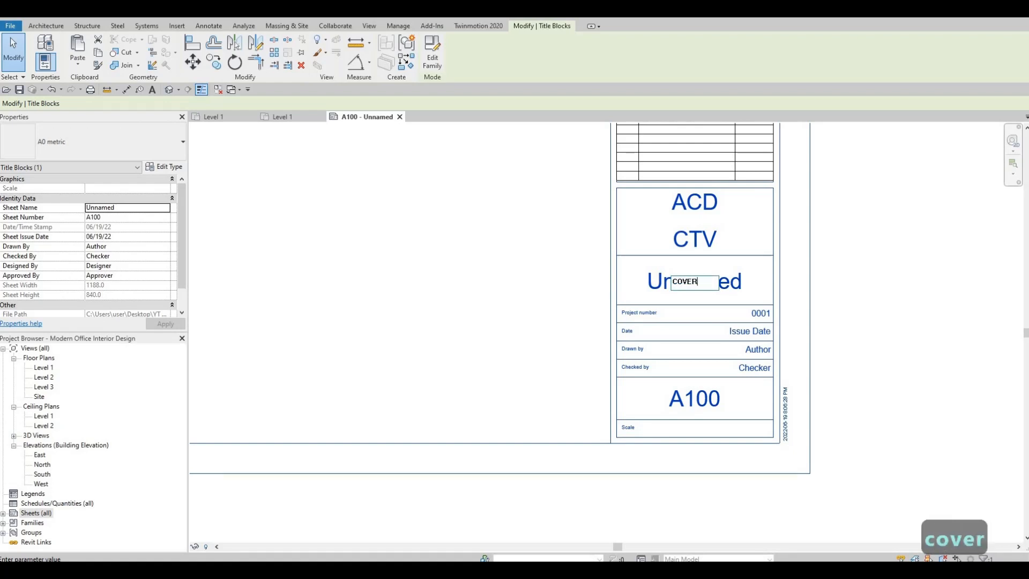
text(t)
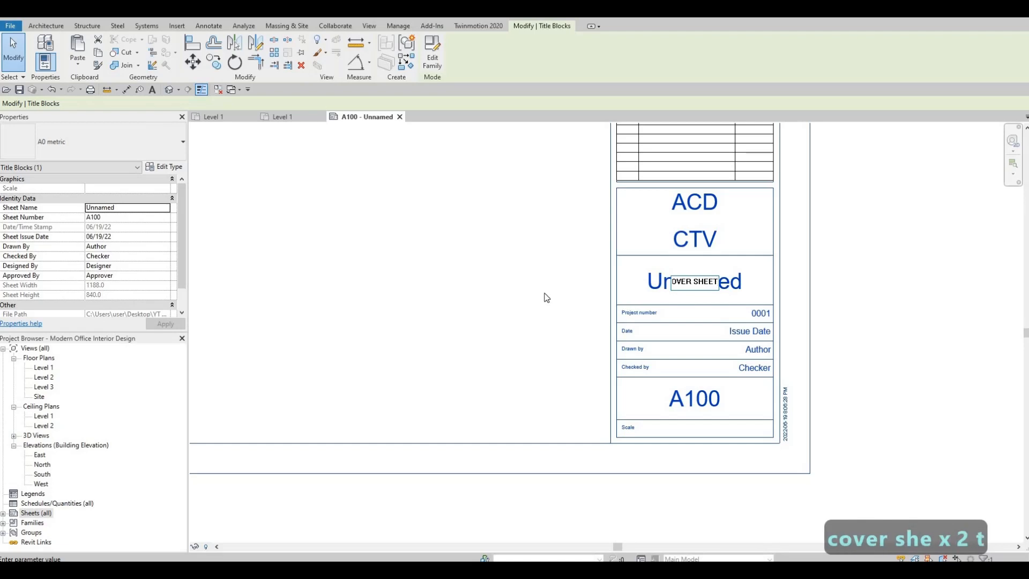
click(529, 313)
scroll(723, 300, down, 5)
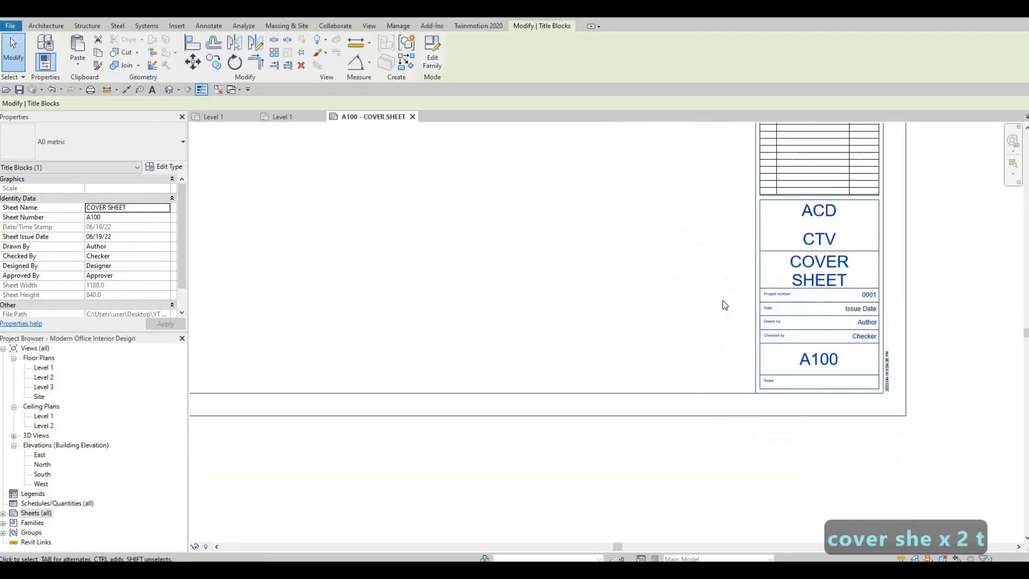
scroll(725, 359, down, 2)
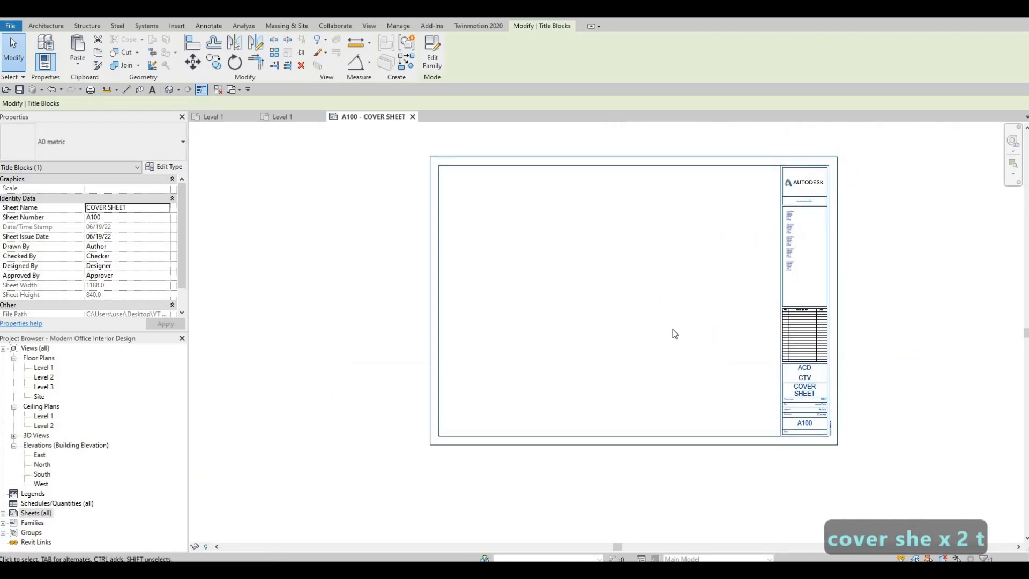
middle_drag(707, 357, 707, 354)
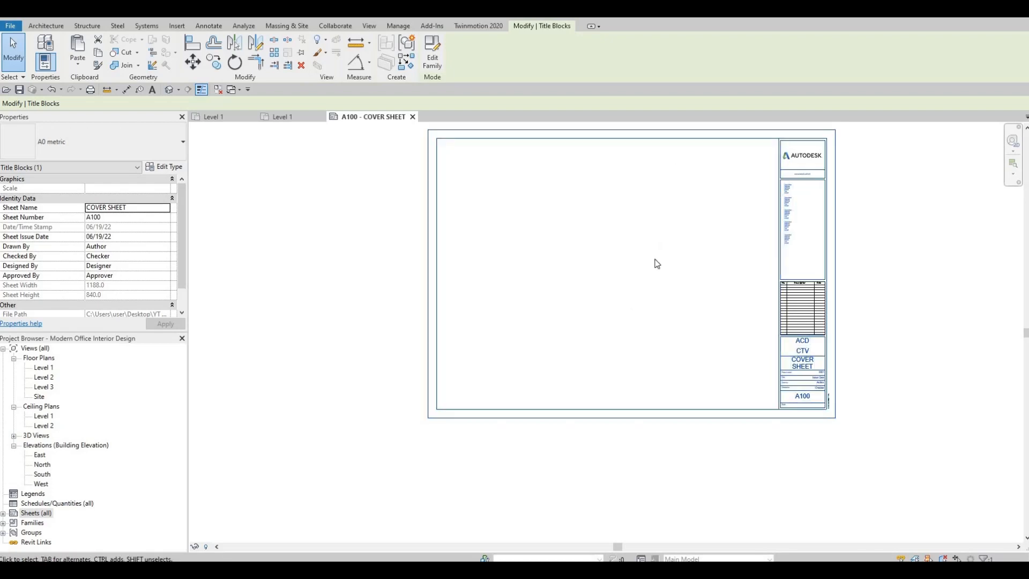
Step: Add a second sheet to the project, following the cover sheet, with the A0 metric titleblock
click(13, 406)
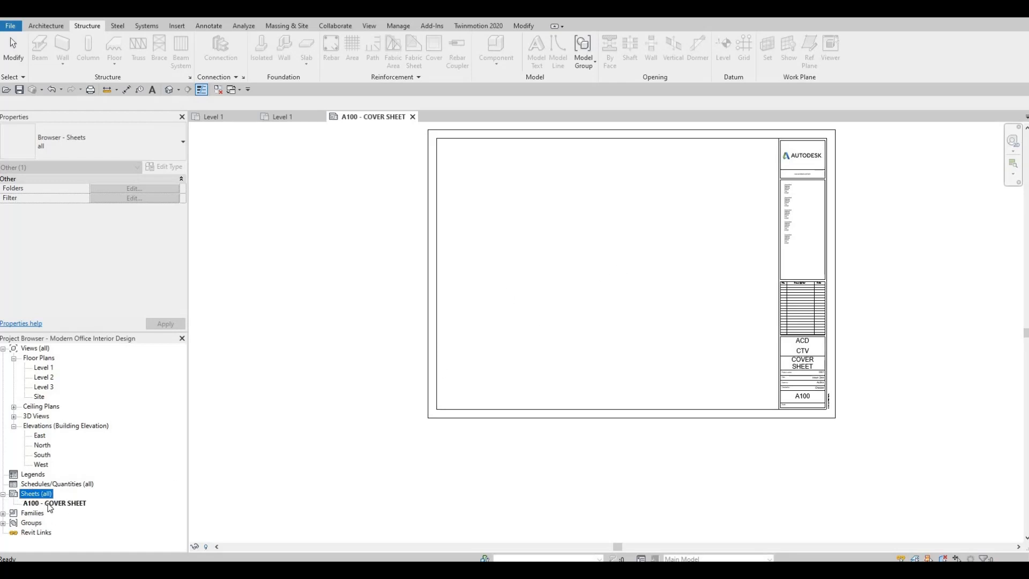
right_click(48, 503)
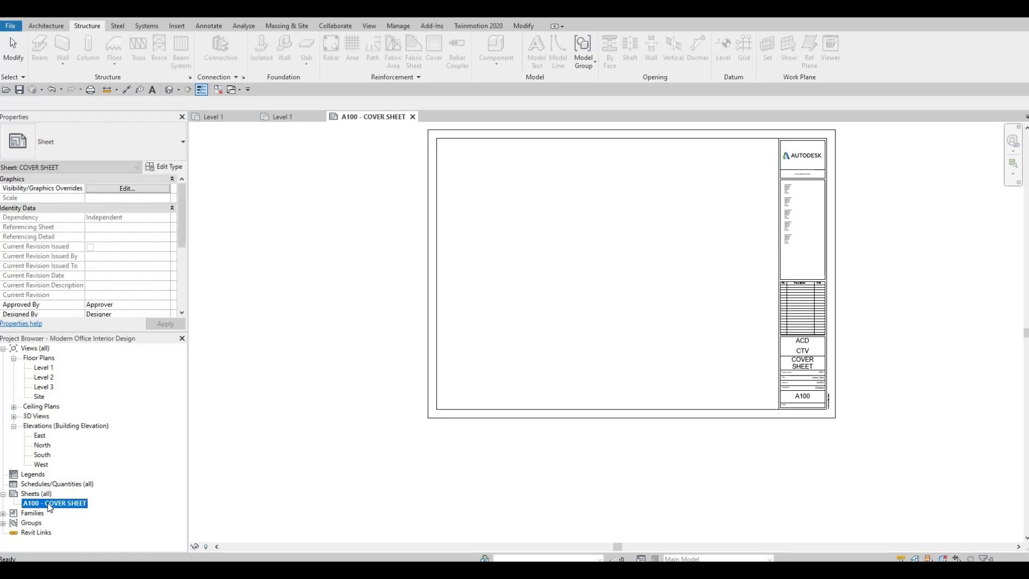
click(22, 495)
right_click(23, 493)
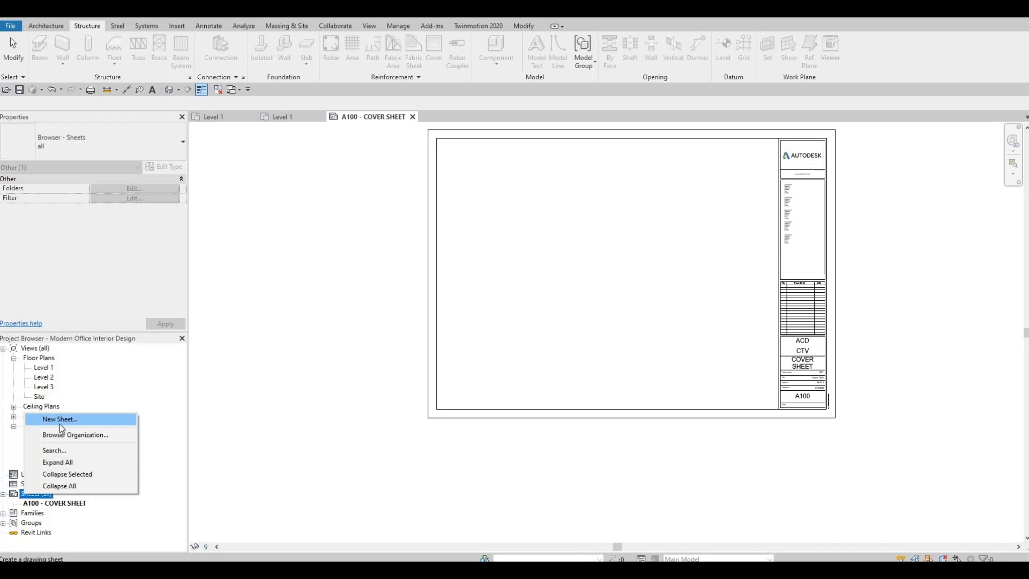
click(59, 424)
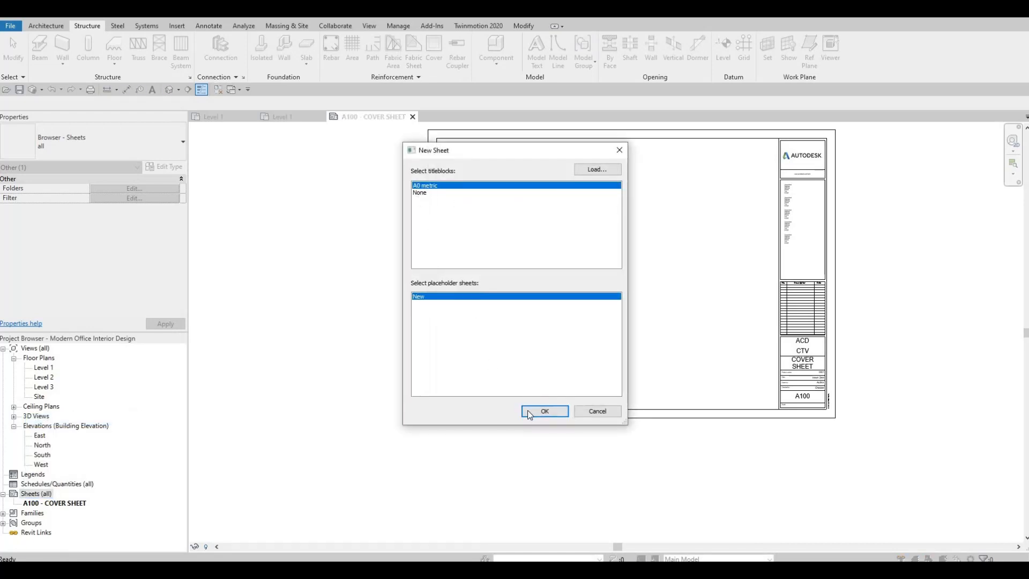
click(544, 411)
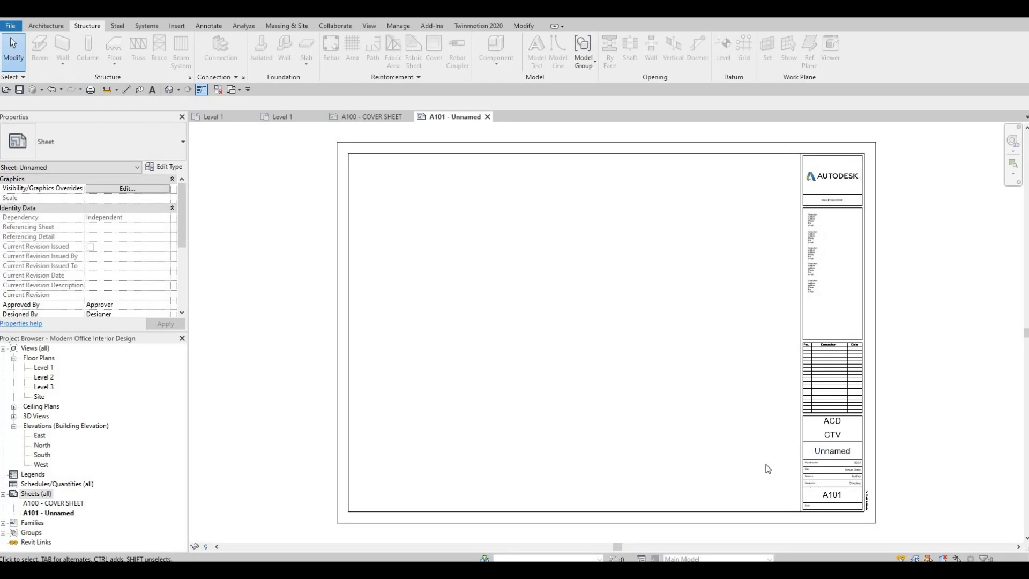
Step: Name sheet A101 FIRST FLOOR in its title block
scroll(686, 375, up, 4)
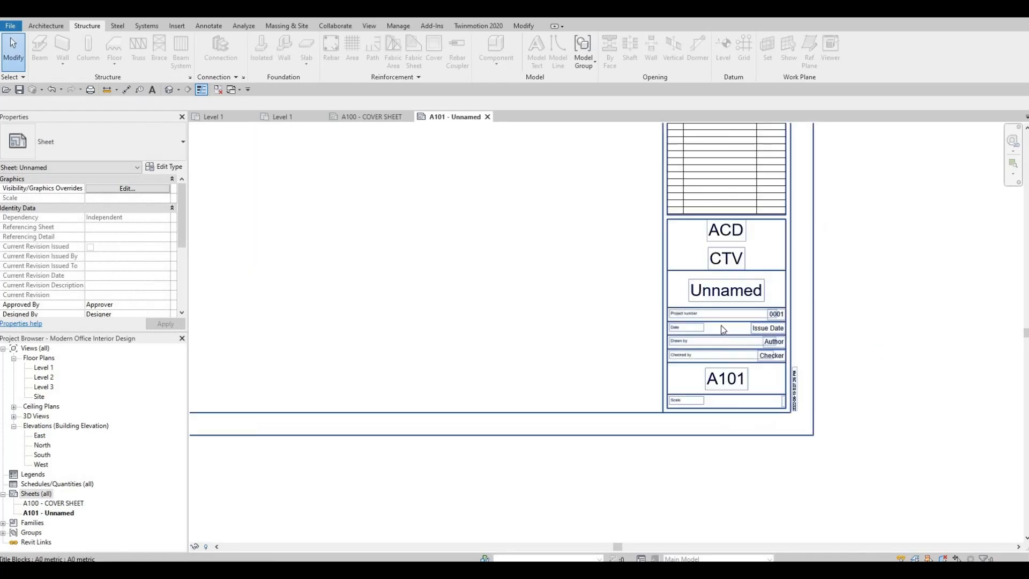
scroll(724, 329, up, 2)
click(732, 340)
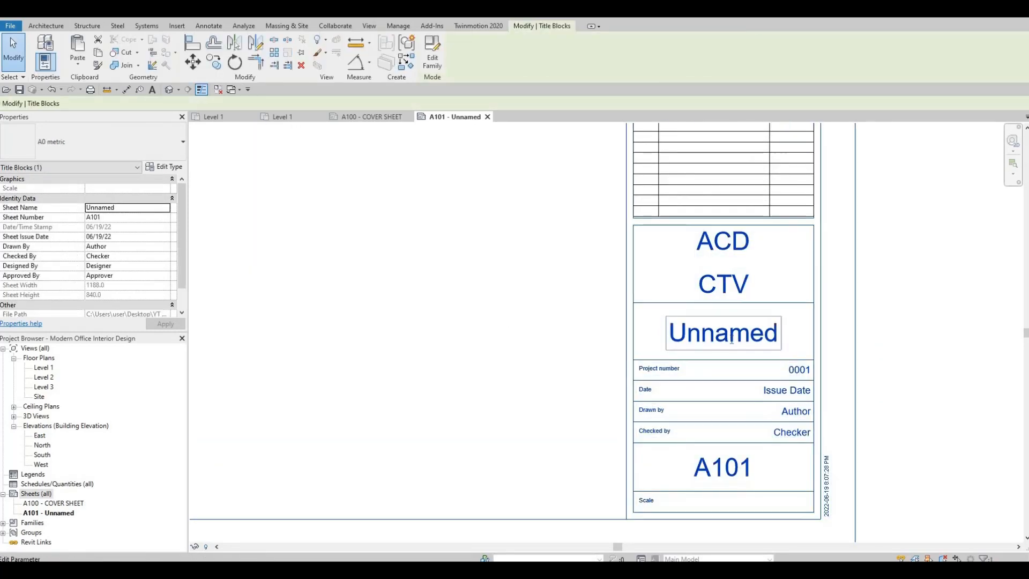
click(731, 340)
text(F)
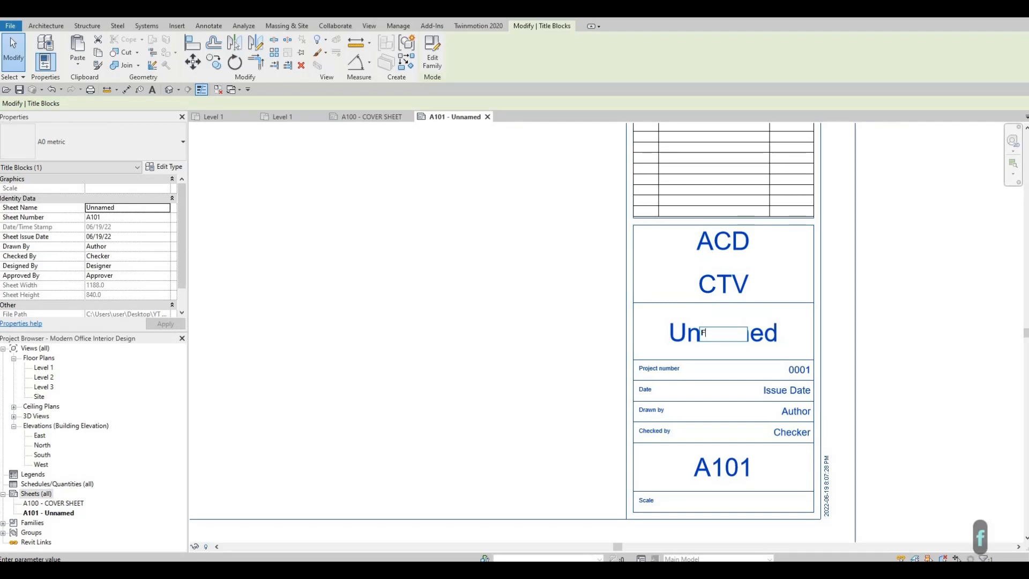
text(IRST )
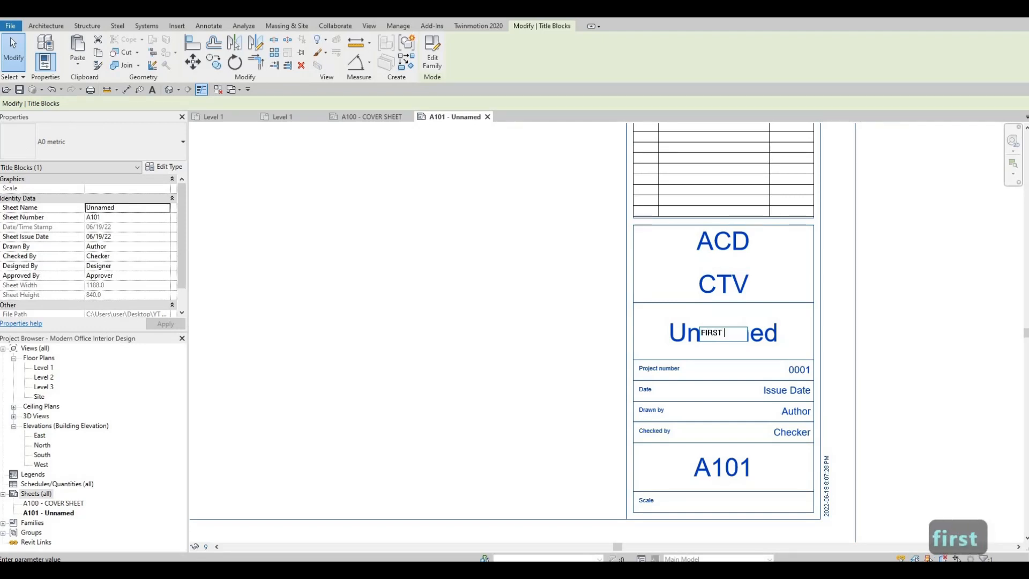
text(FLOOR)
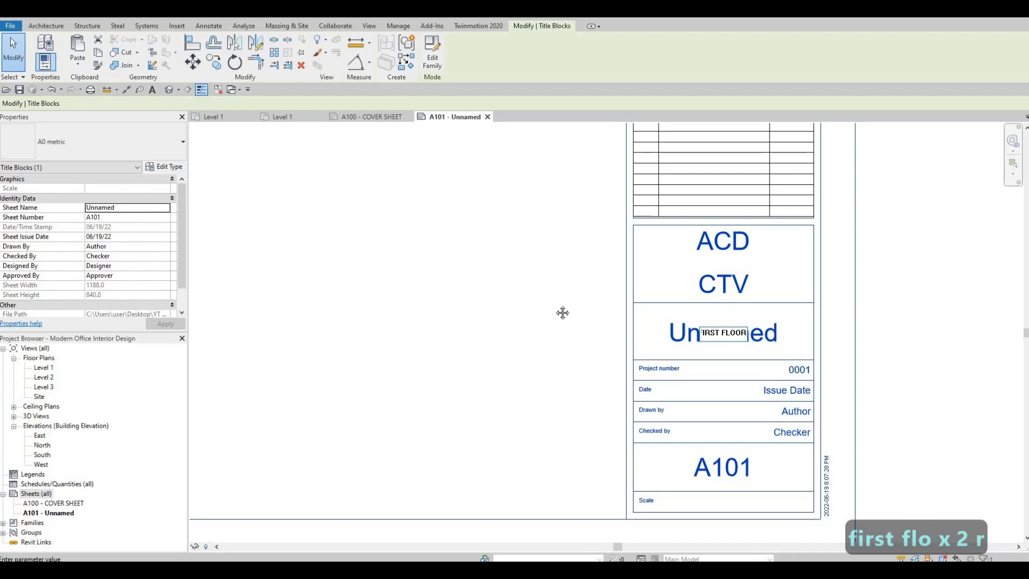
click(502, 346)
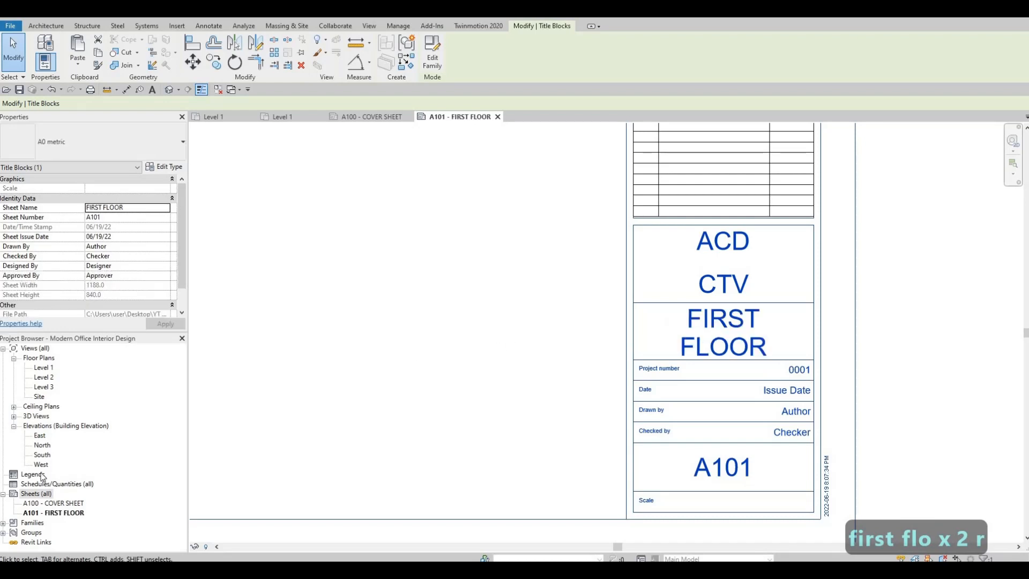
click(55, 514)
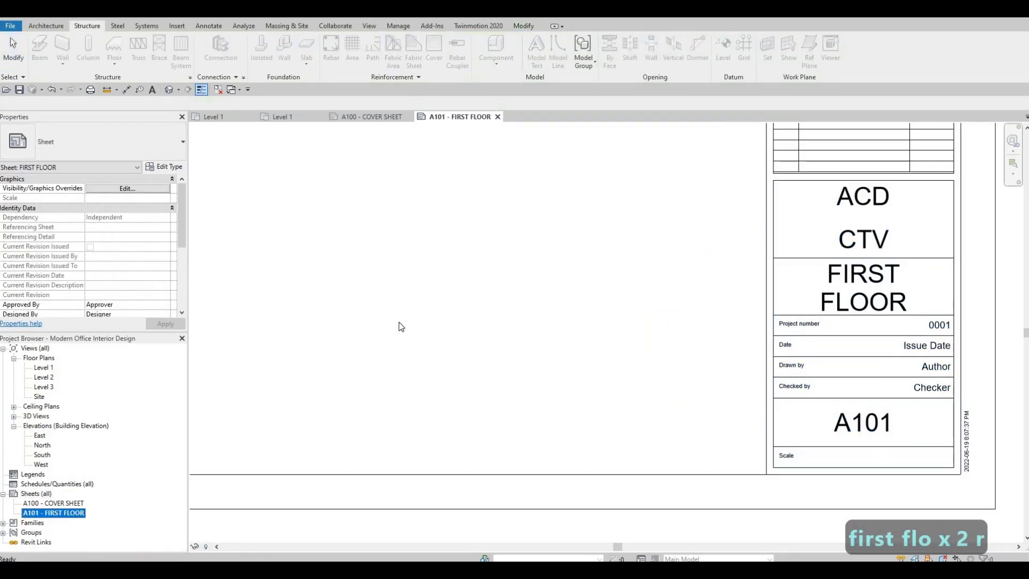
key(F2)
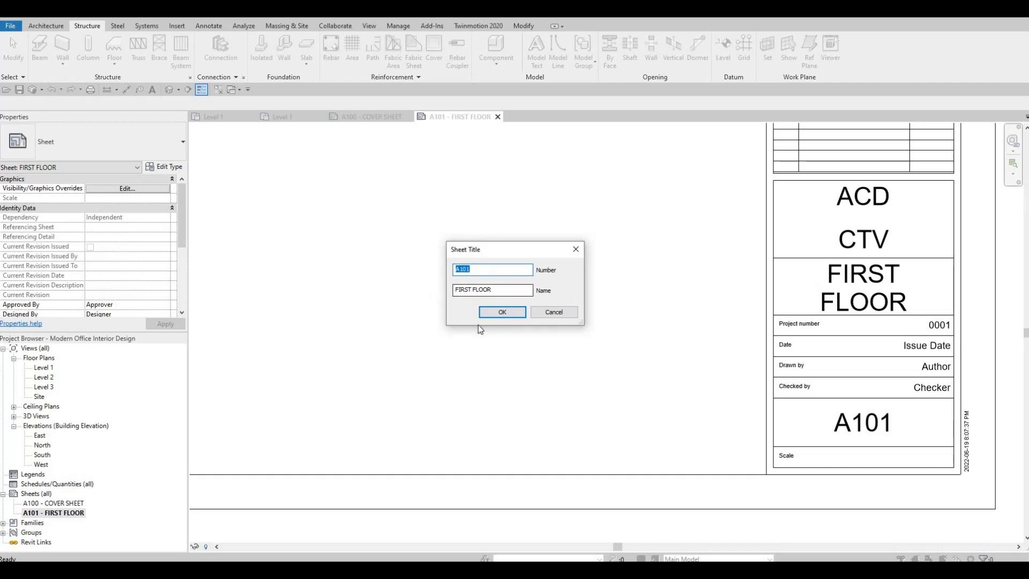
key(Escape)
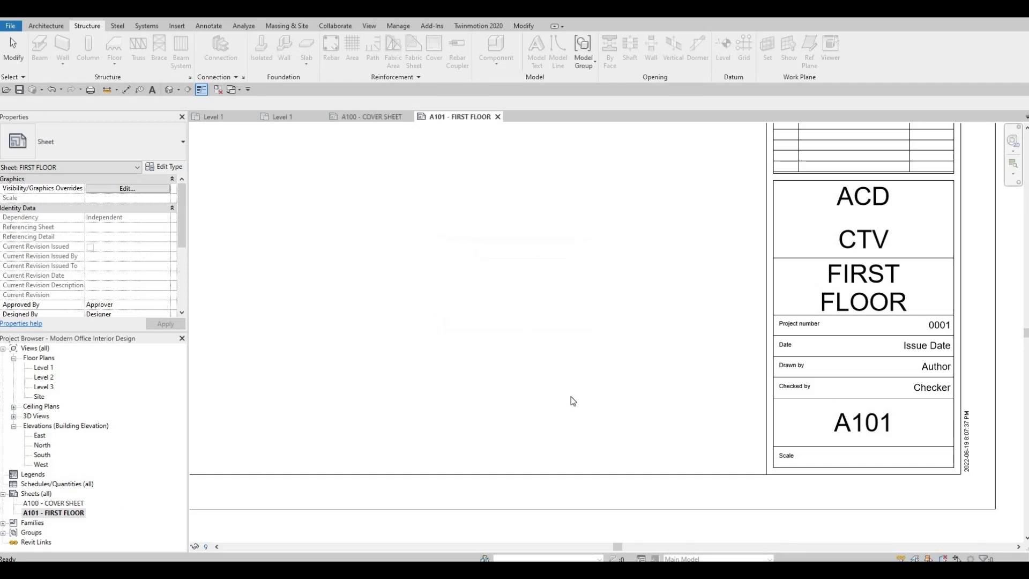
Step: Close the duplicate Level 1 view and place the Level 1 floor plan on the FIRST FLOOR sheet
scroll(687, 366, down, 6)
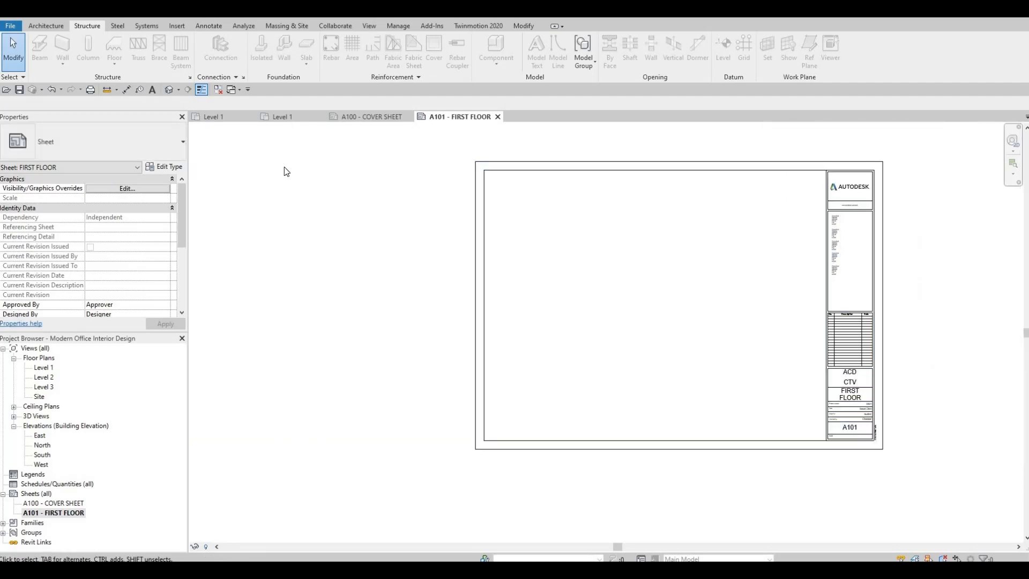
click(293, 119)
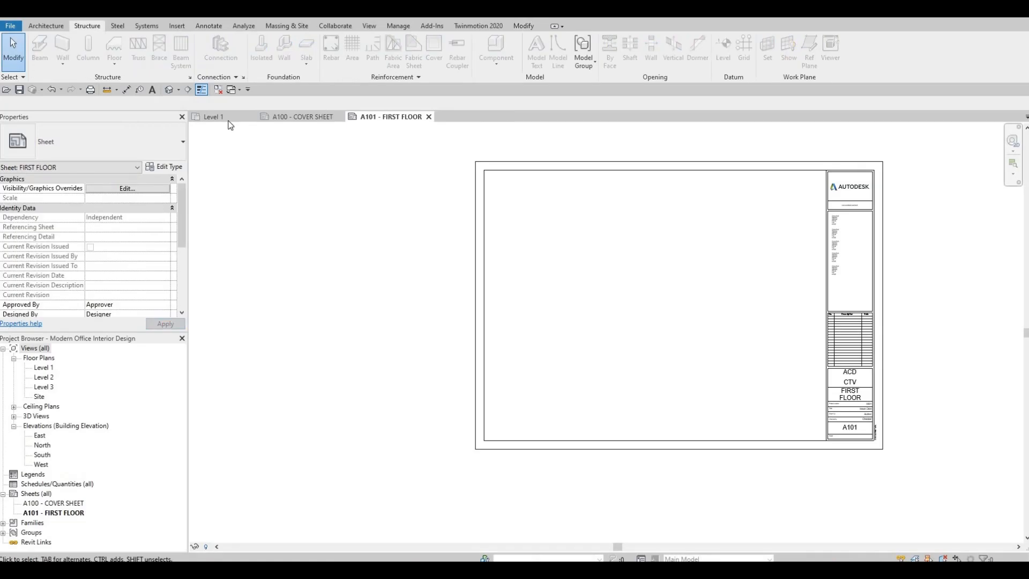
click(38, 370)
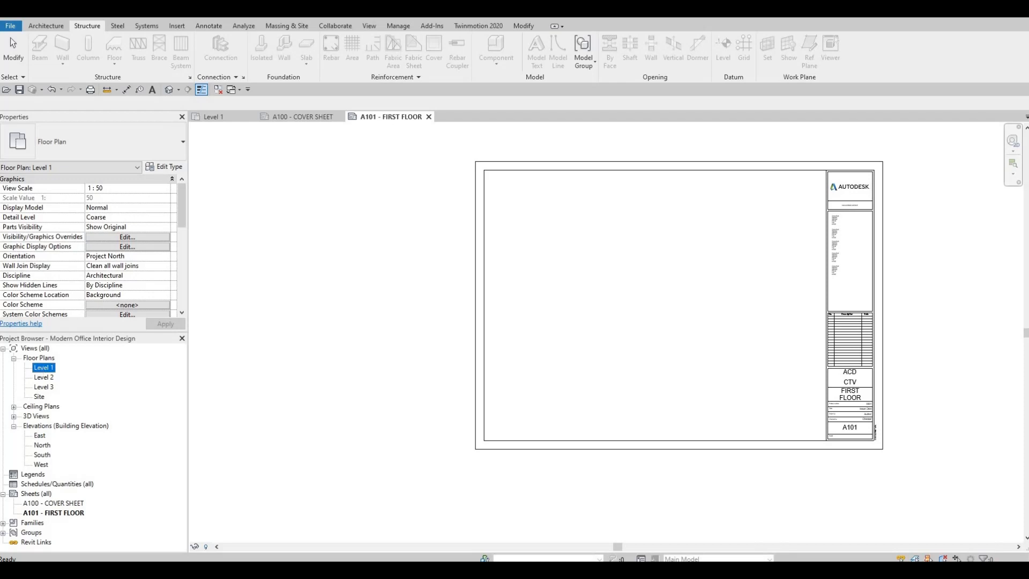
drag(648, 309, 657, 314)
click(574, 364)
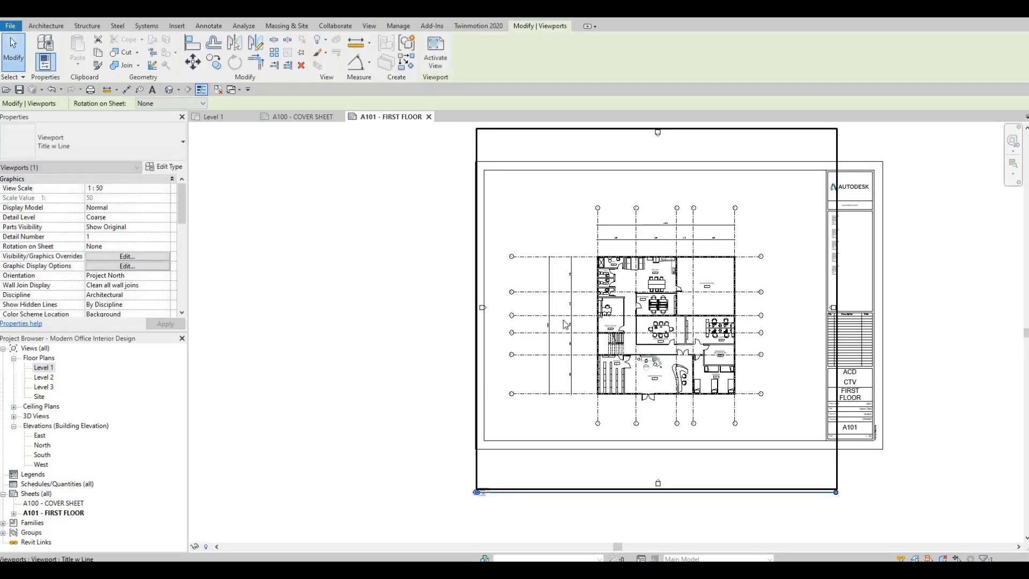
Step: Examine how the Level 1 viewport and its view title fit within the A101 sheet border
scroll(578, 300, down, 2)
scroll(577, 294, up, 2)
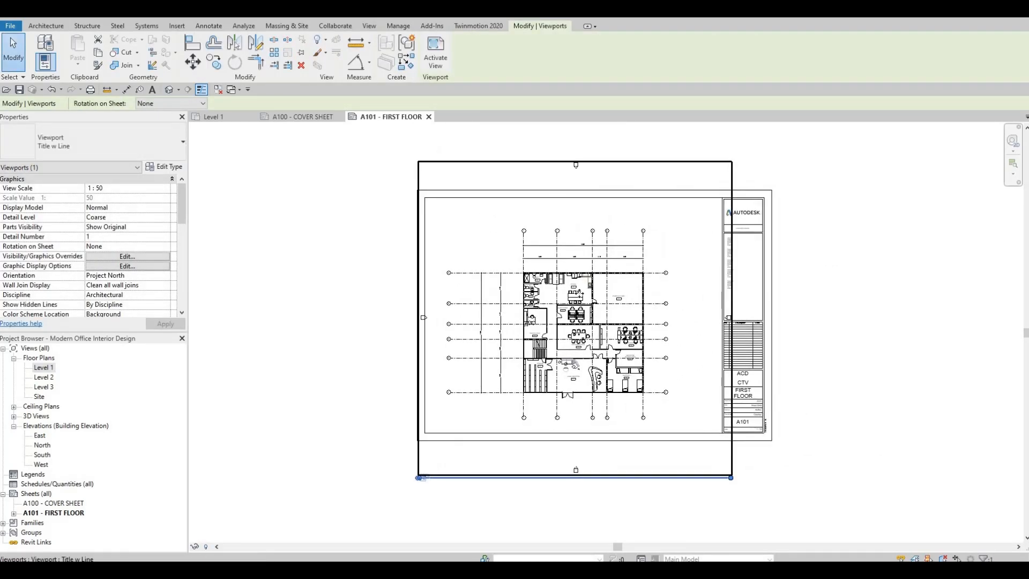
scroll(554, 333, down, 2)
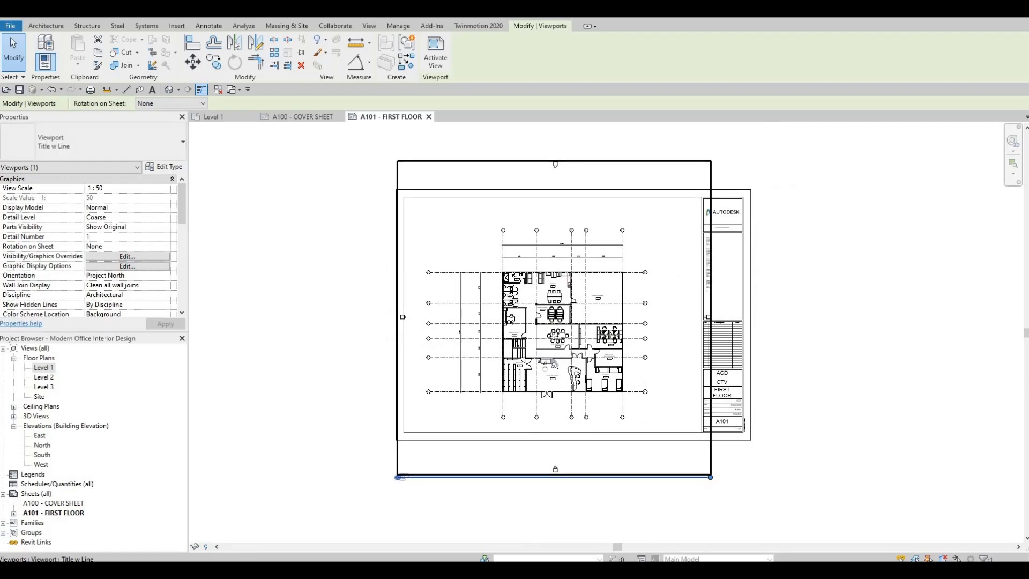
scroll(553, 297, up, 3)
scroll(554, 268, down, 3)
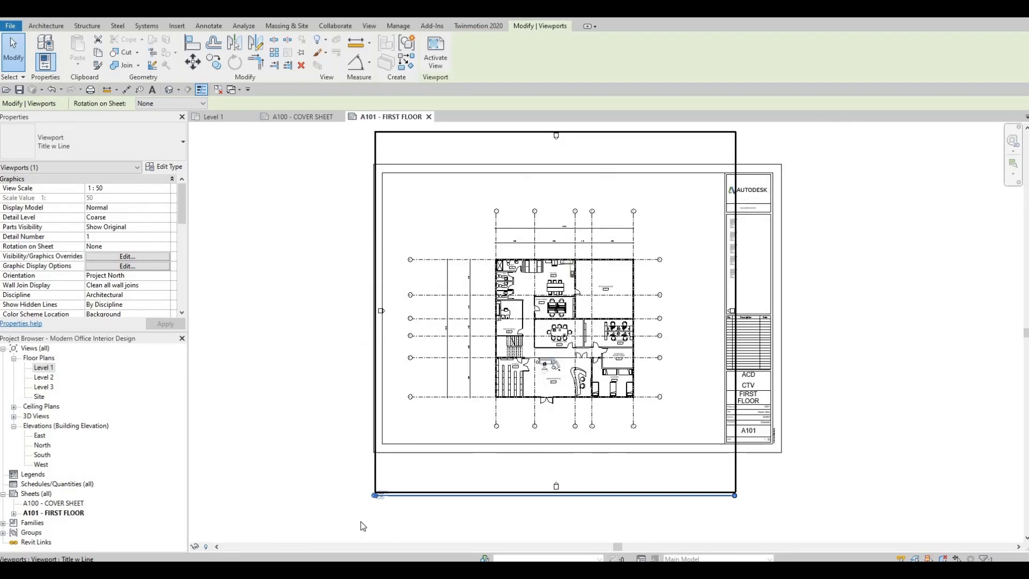
scroll(363, 526, up, 5)
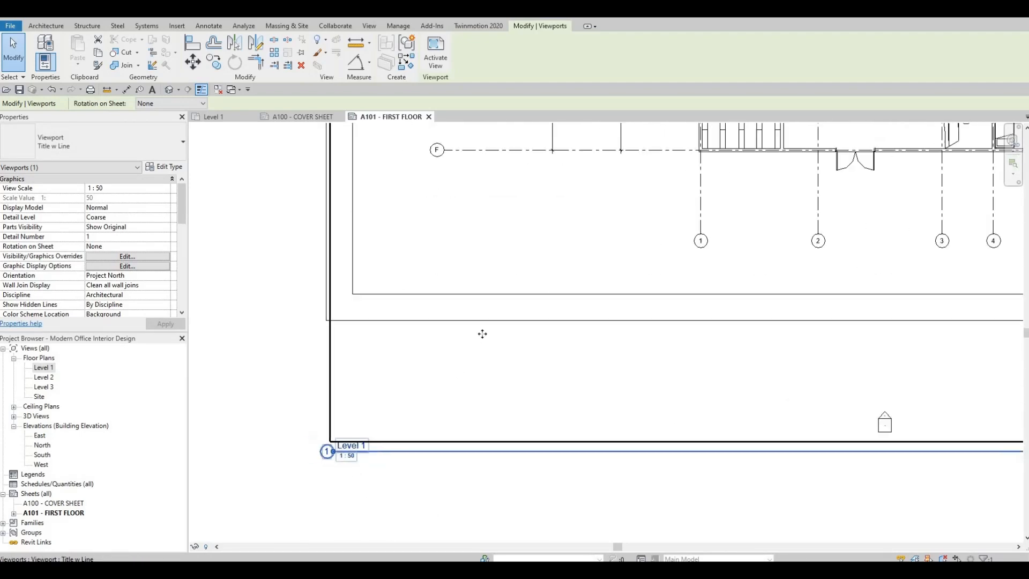
scroll(482, 333, down, 5)
key(Escape)
key(Escape)
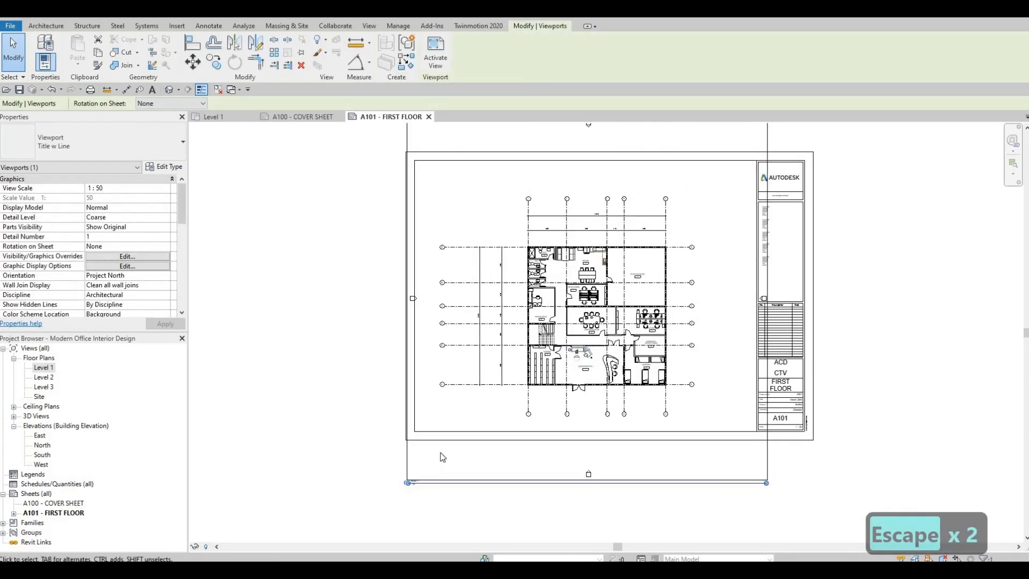
scroll(453, 443, up, 5)
scroll(455, 443, down, 5)
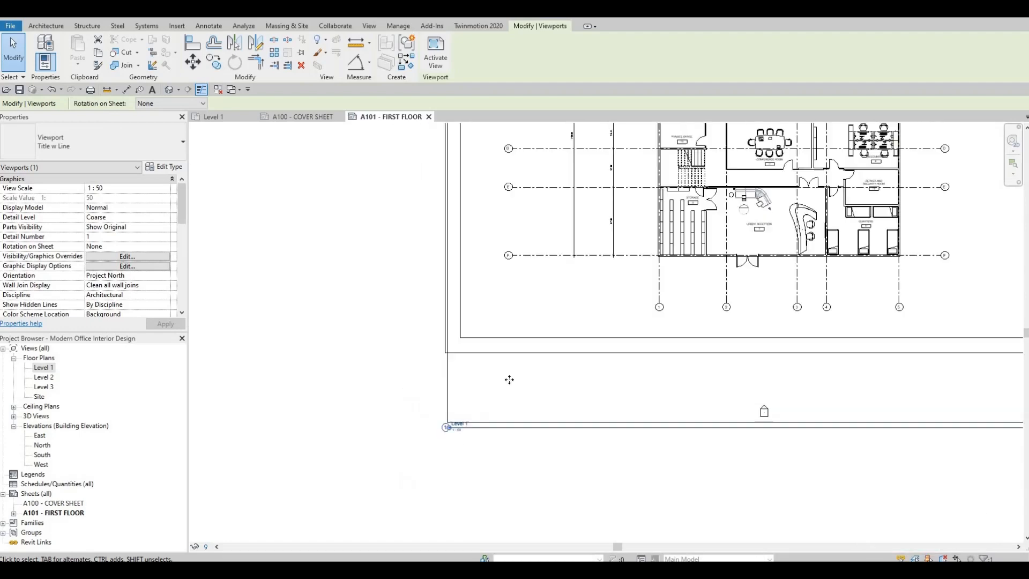
Step: Set the Level 1 plan's view scale to 1 : 100 and move its viewport to the middle of sheet A101
click(220, 117)
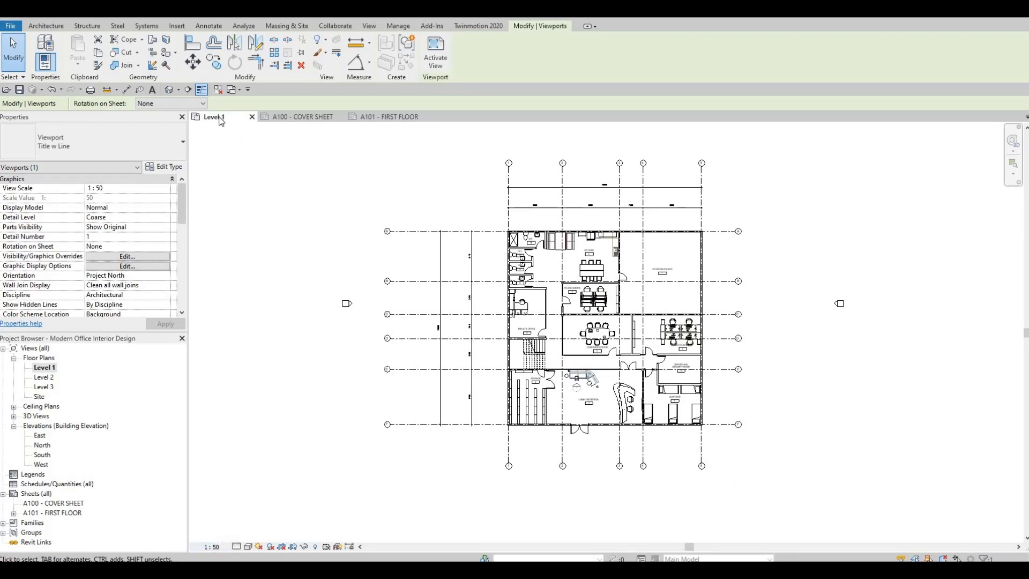
click(212, 547)
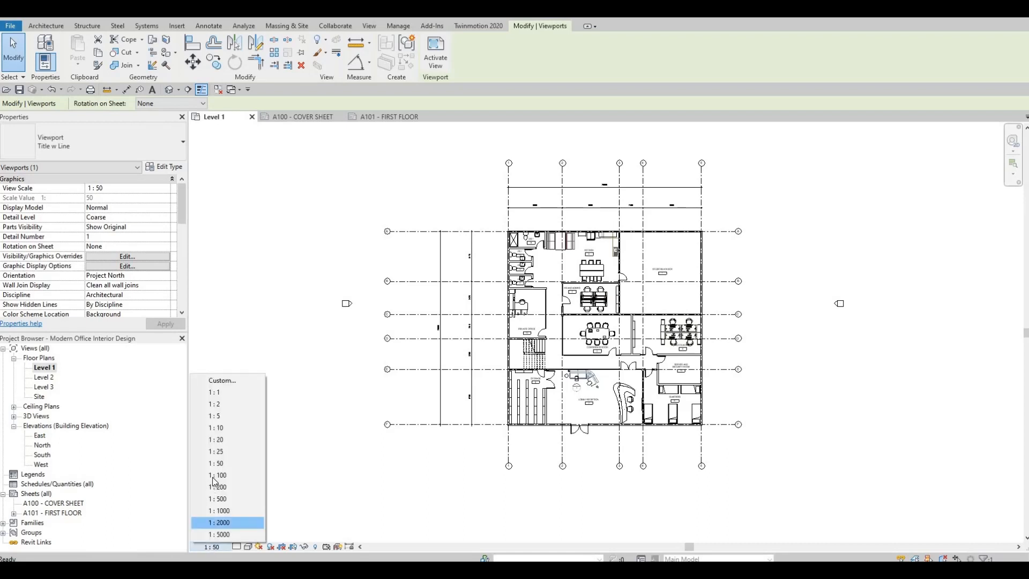
click(217, 475)
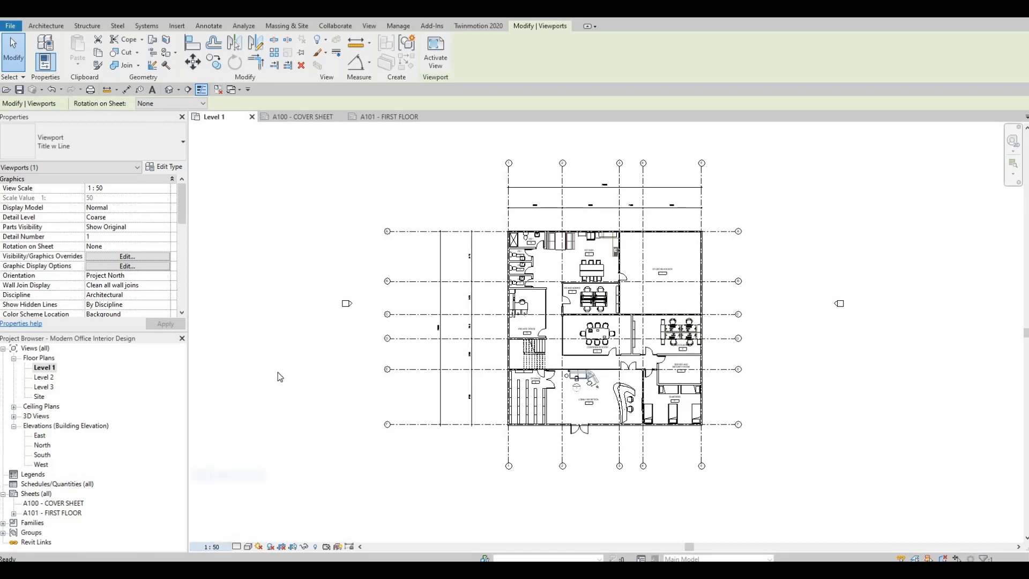
click(332, 162)
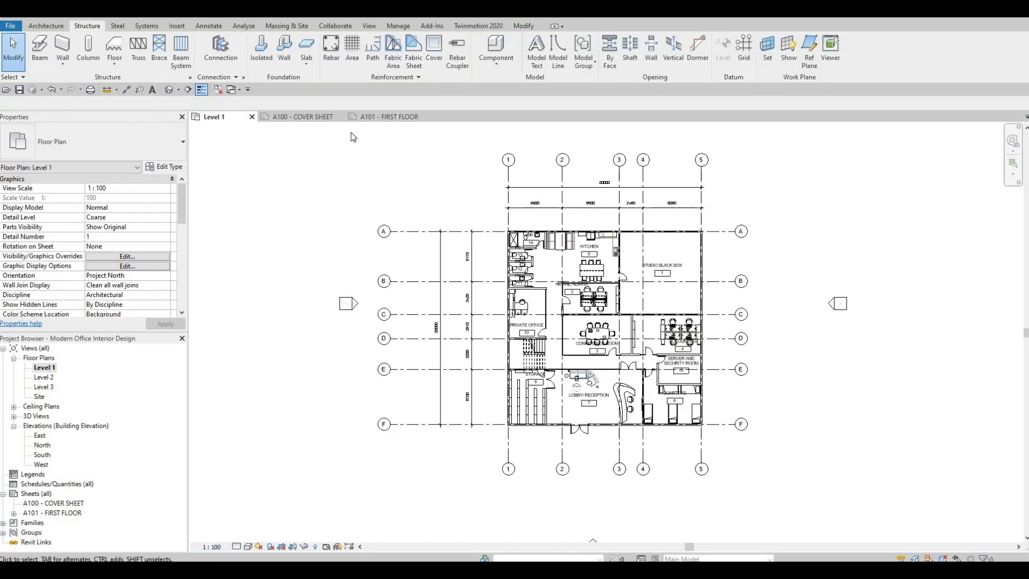
click(390, 119)
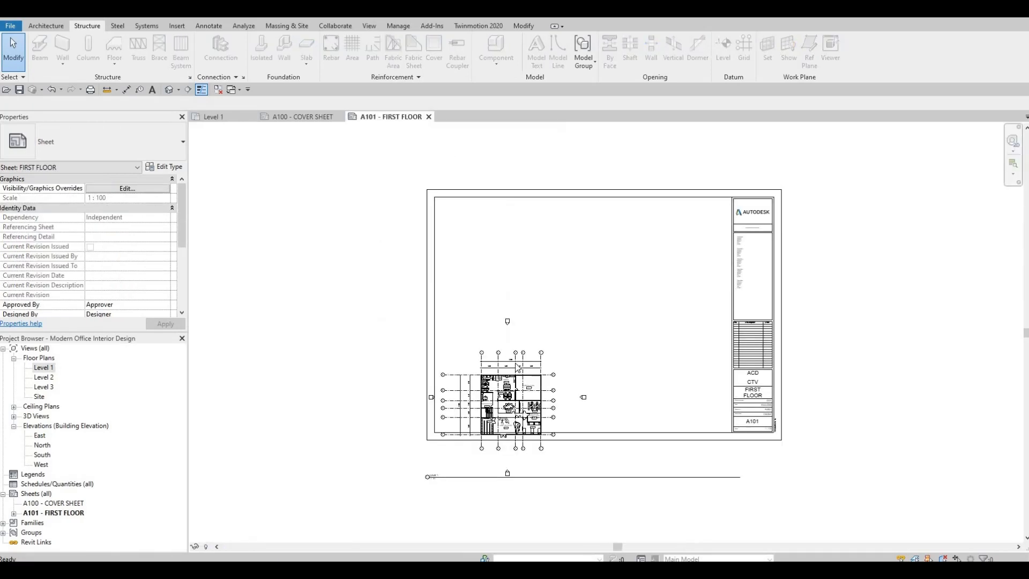
drag(505, 378, 582, 277)
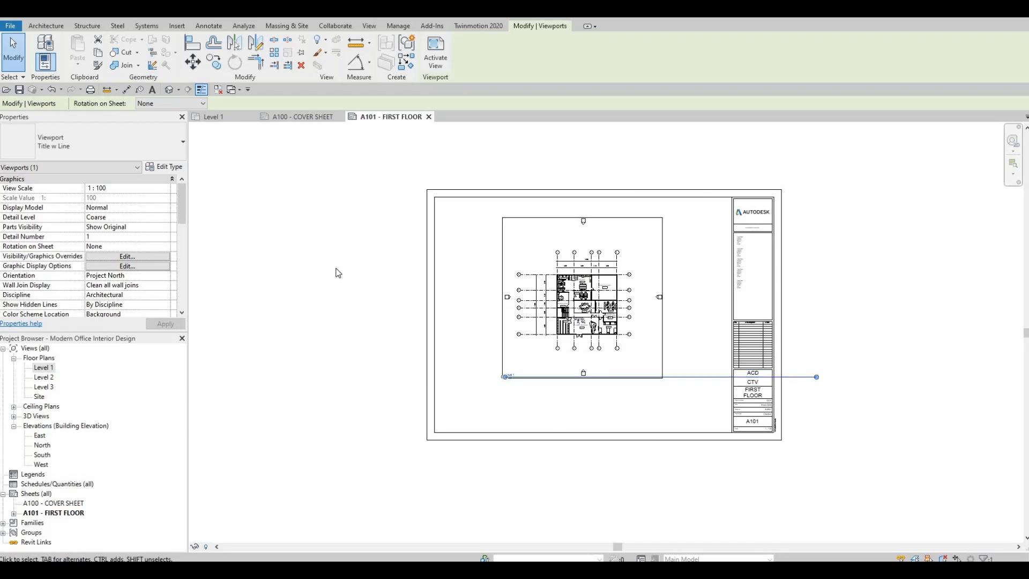
Step: Return the Level 1 floor plan's view scale to 1 : 50
click(221, 123)
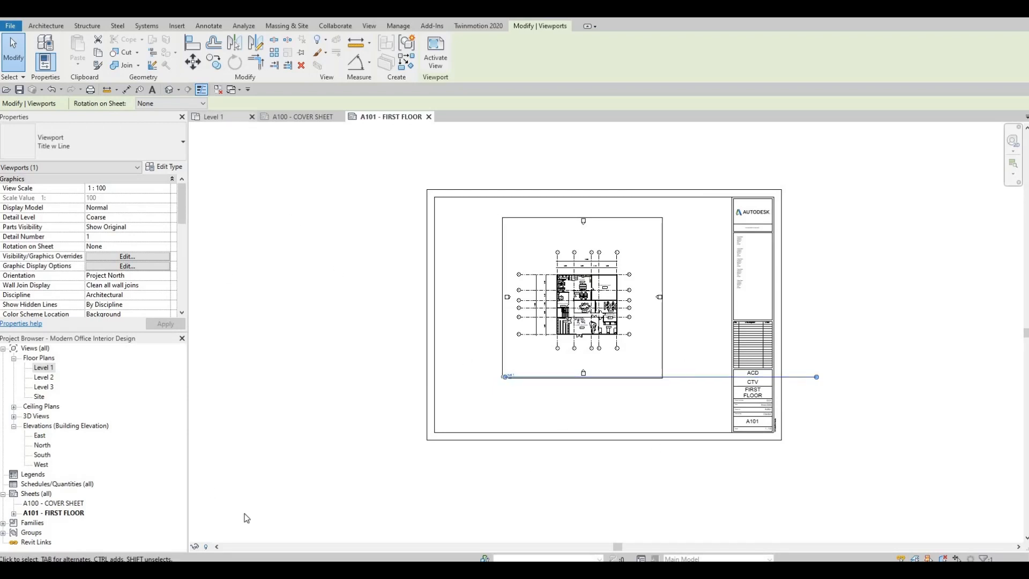
click(217, 547)
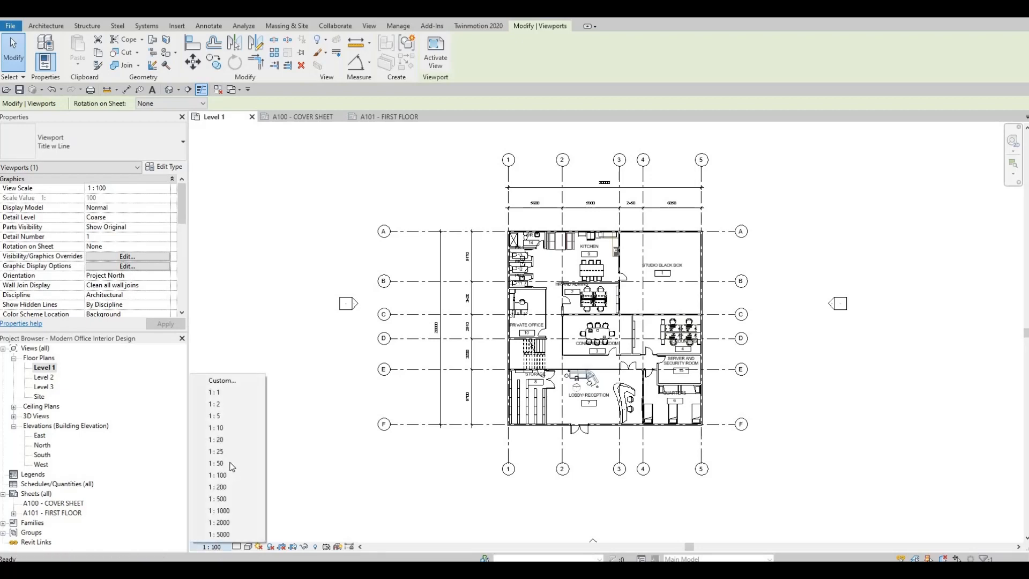
click(290, 457)
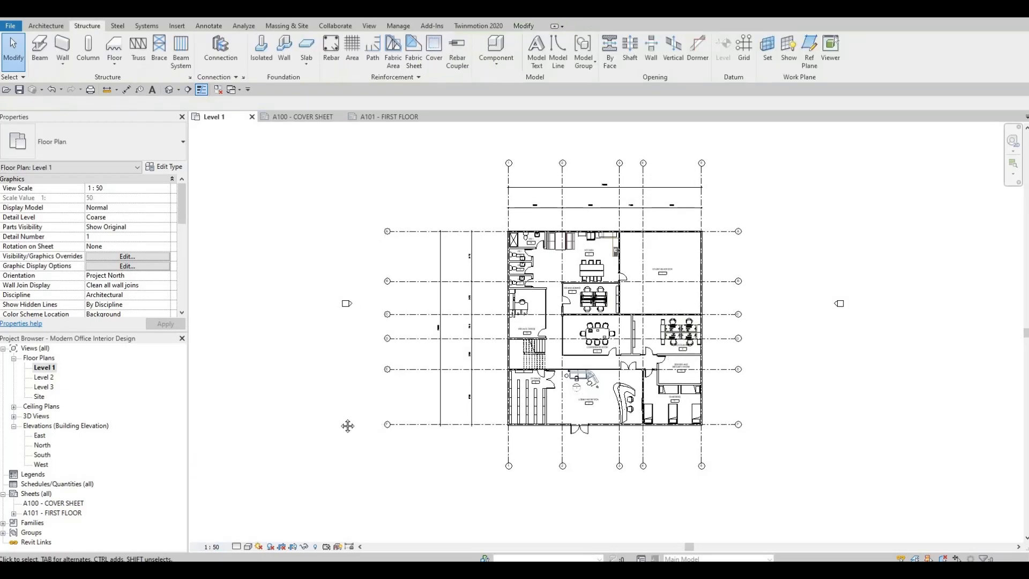
Step: Enable Crop View, Crop Region Visible and Annotation Crop for the Level 1 floor plan
middle_drag(515, 360, 481, 356)
scroll(482, 355, up, 3)
scroll(472, 365, down, 5)
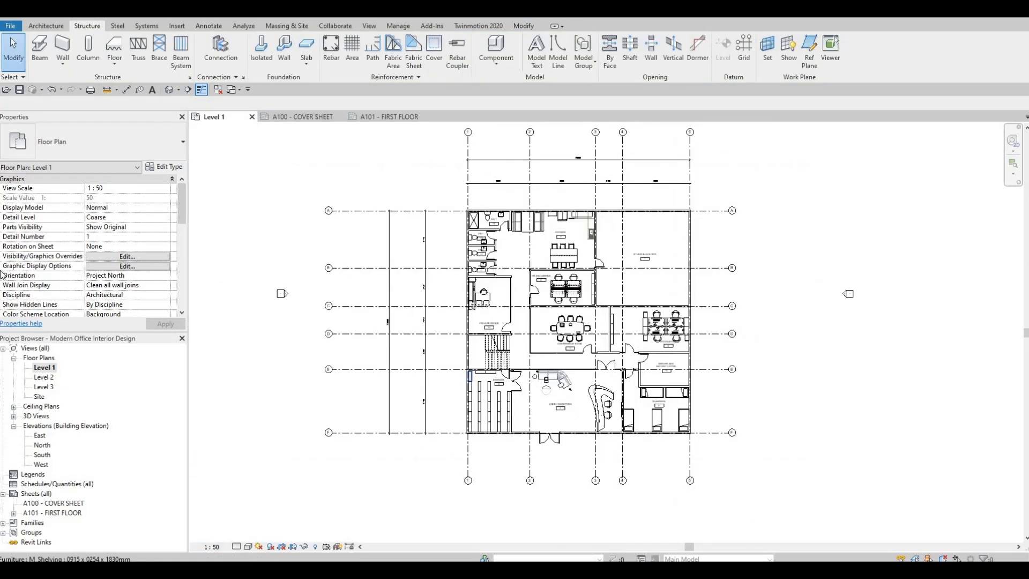
scroll(86, 248, down, 6)
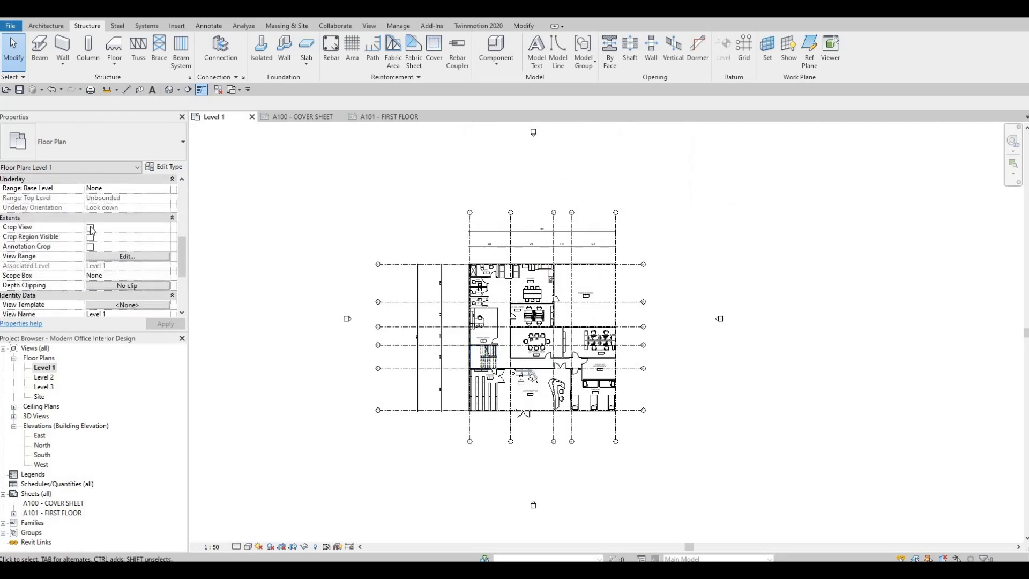
click(90, 237)
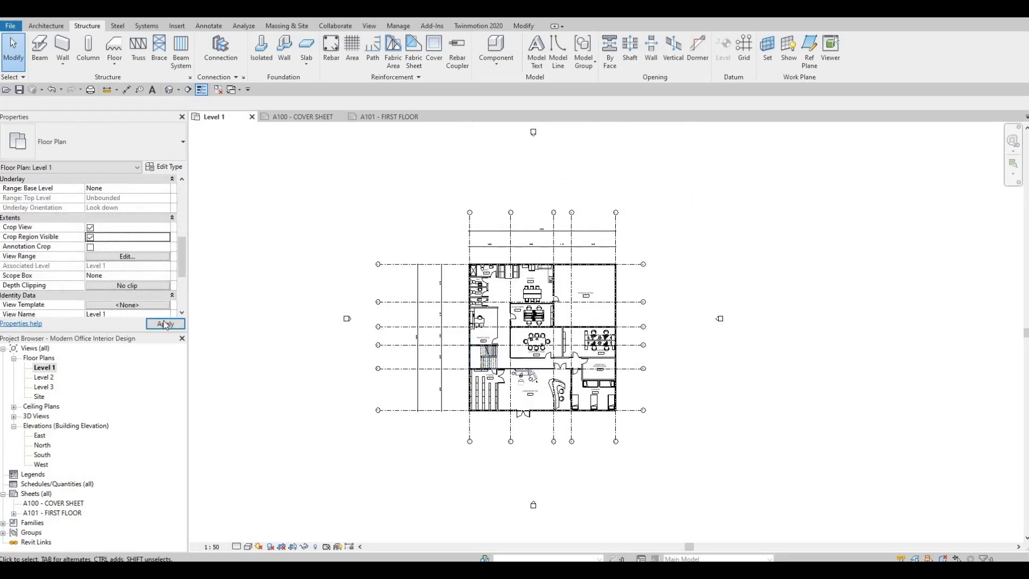
click(90, 247)
click(166, 324)
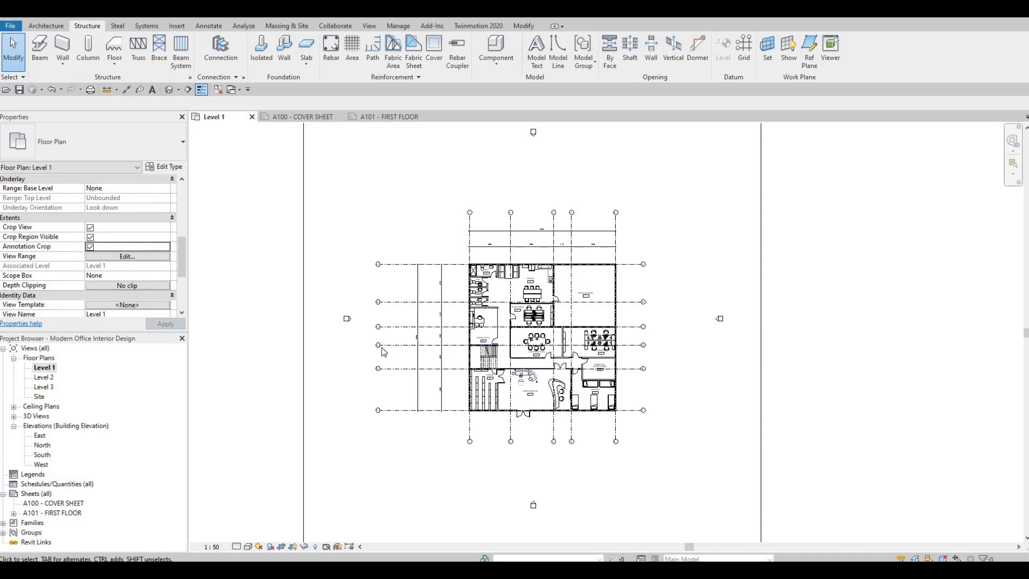
Step: Shrink the Level 1 crop region on all four sides so it fits more closely around the plan and its grids
scroll(383, 351, down, 3)
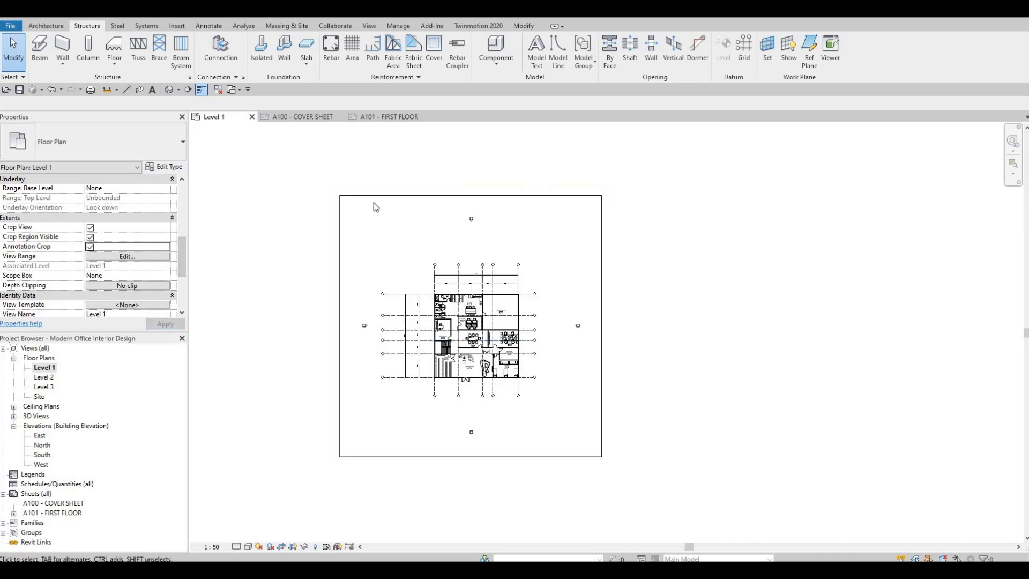
click(465, 196)
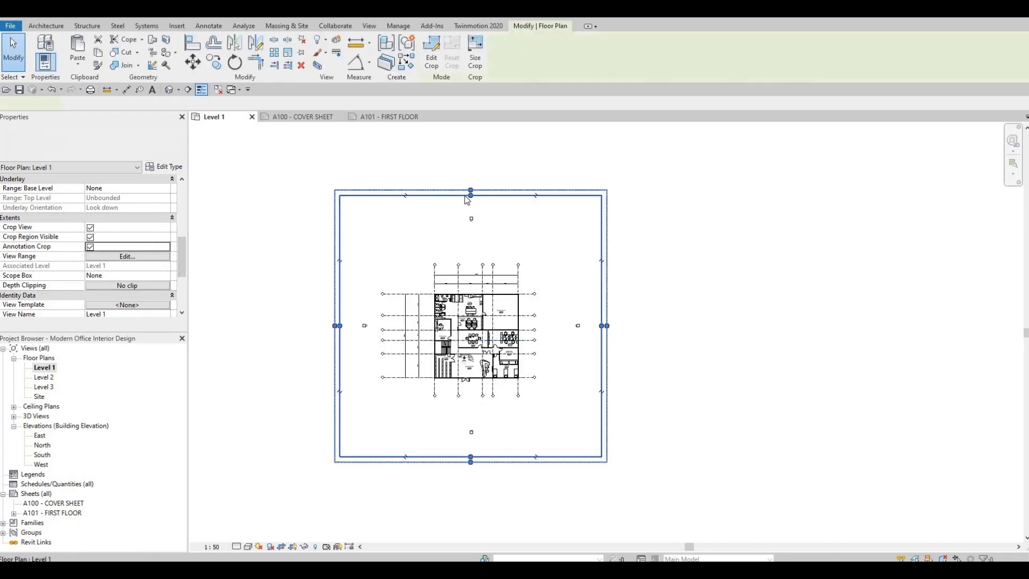
drag(470, 201, 556, 348)
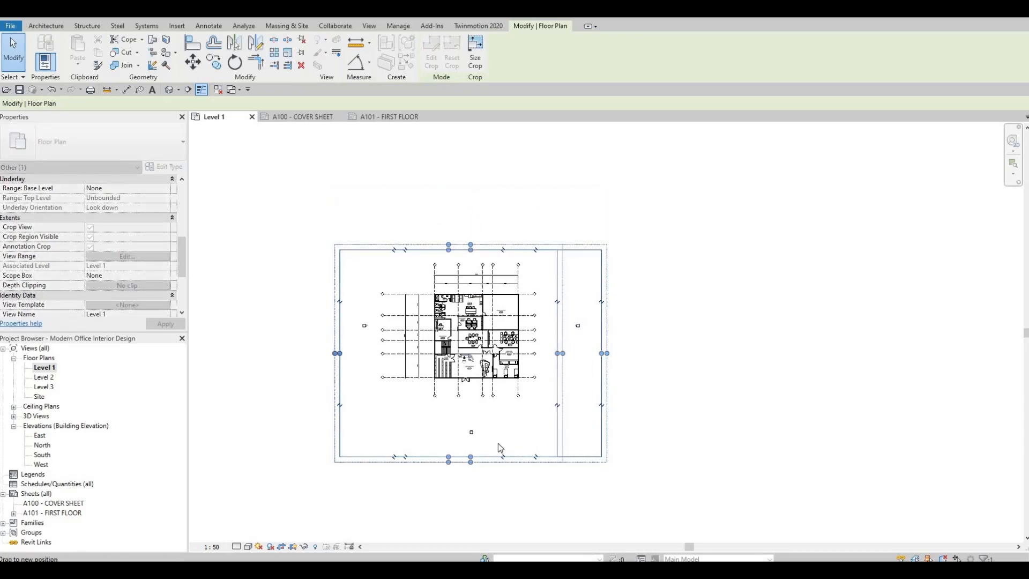
drag(448, 458, 438, 405)
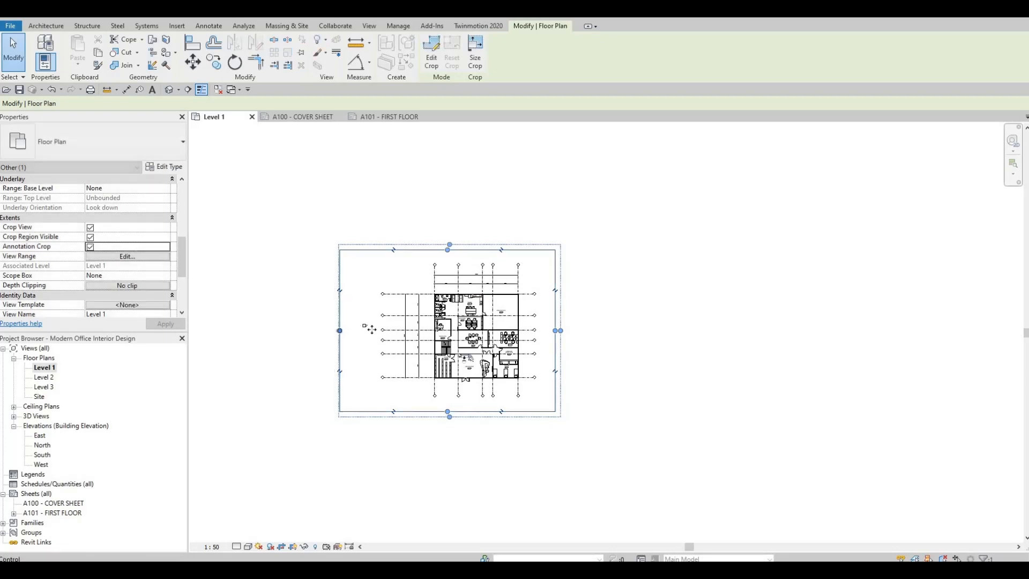
drag(337, 331, 396, 347)
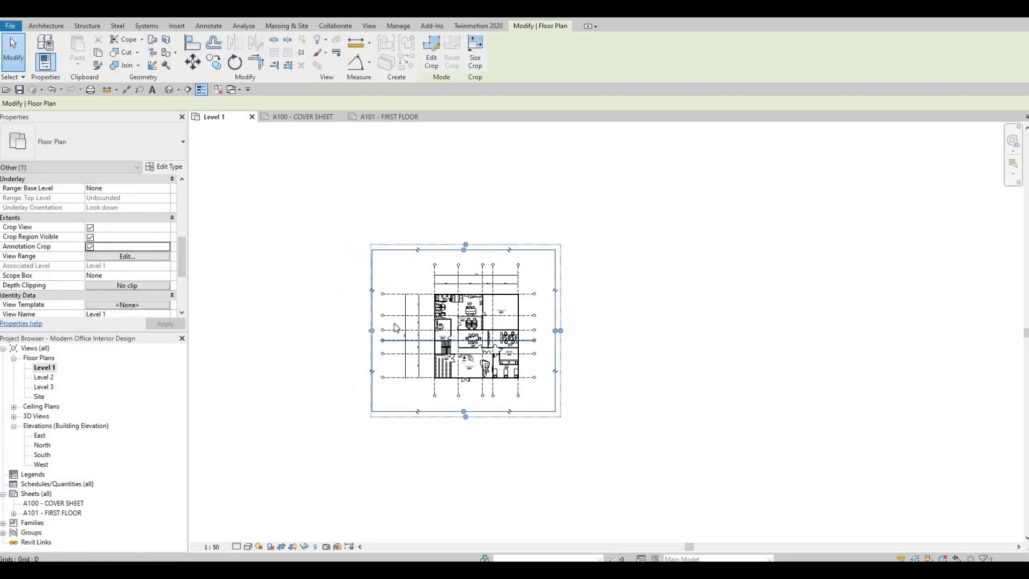
scroll(407, 332, up, 2)
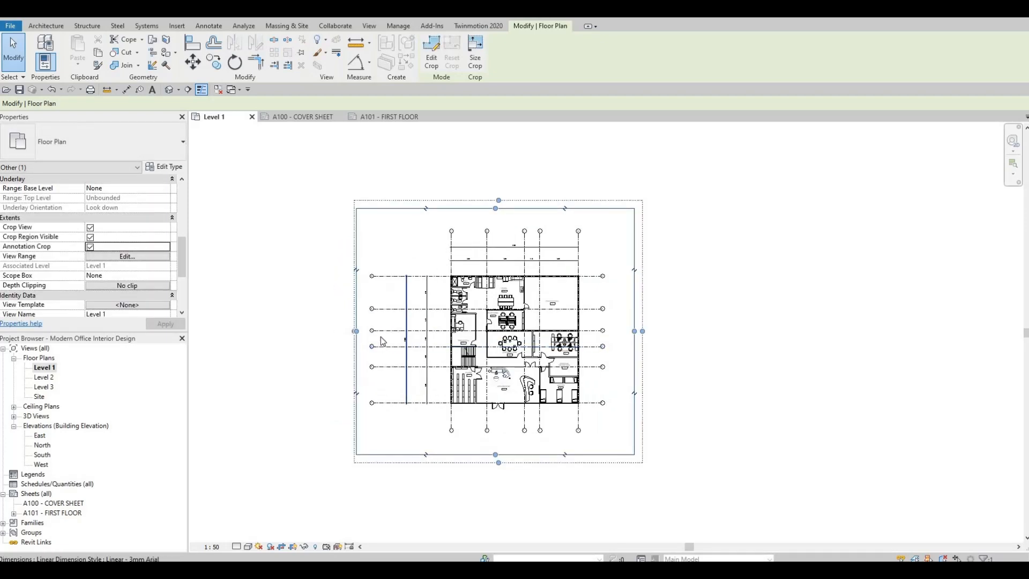
Step: Try pulling the left model crop and annotation crop boundaries of the Level 1 plan inward past the grid bubbles
scroll(363, 347, up, 2)
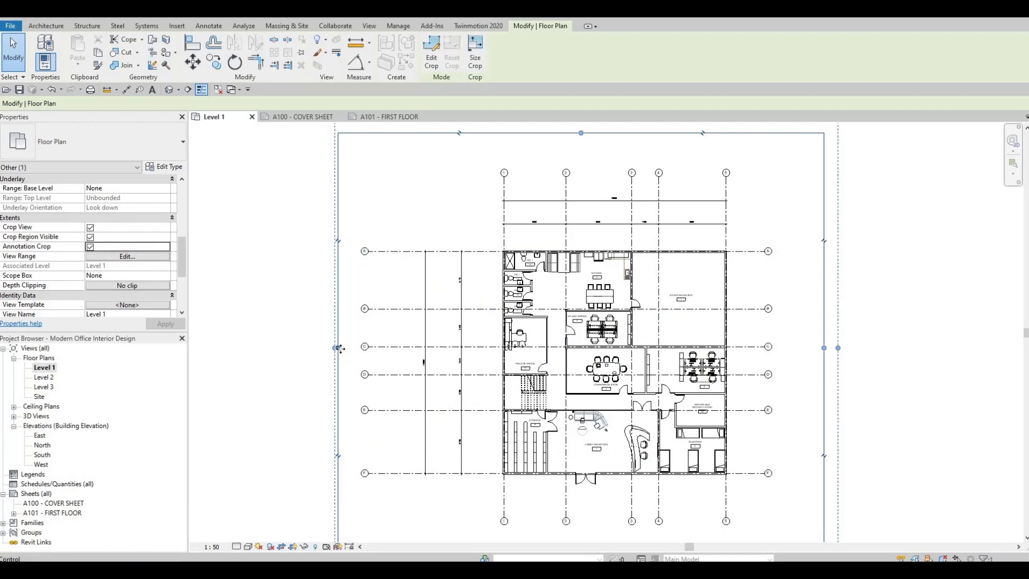
drag(336, 348, 375, 376)
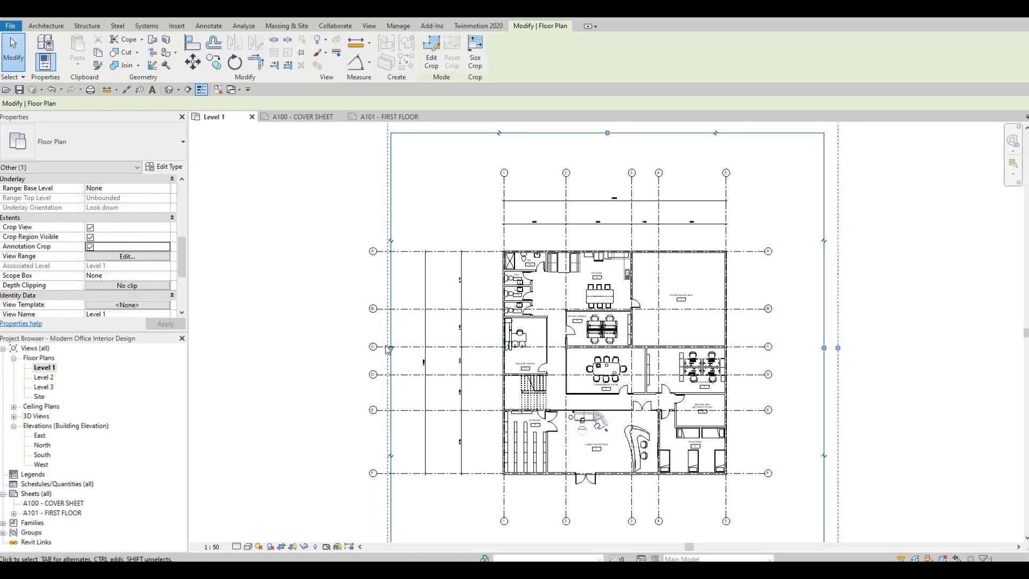
mouse_move(391, 350)
mouse_down()
mouse_move(450, 346)
mouse_move(389, 357)
mouse_up()
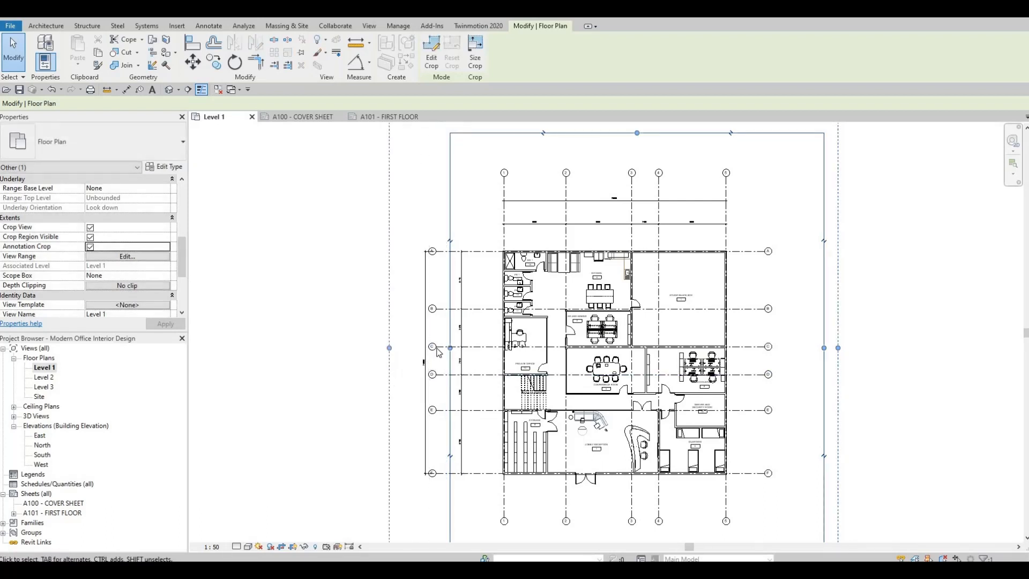
mouse_move(450, 351)
mouse_down()
mouse_move(410, 348)
mouse_move(407, 360)
mouse_up()
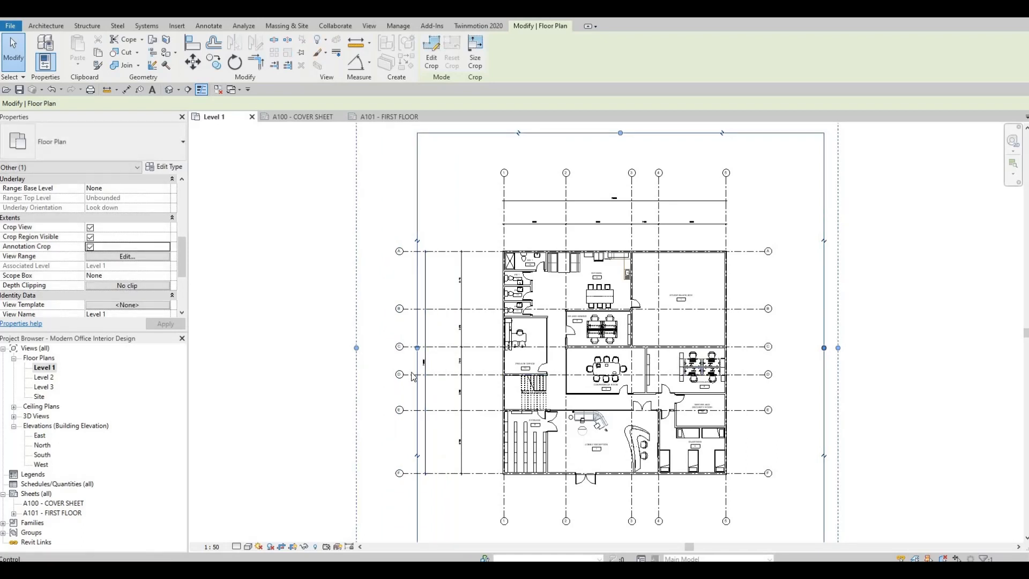
mouse_move(356, 348)
mouse_down()
mouse_move(335, 345)
mouse_move(369, 283)
mouse_move(387, 183)
mouse_move(384, 214)
mouse_up()
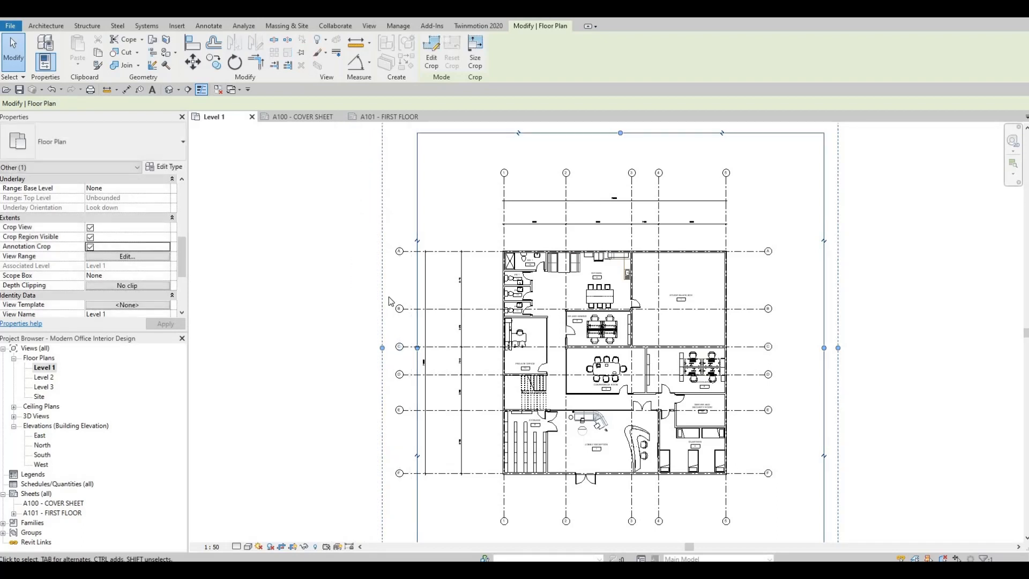
click(397, 276)
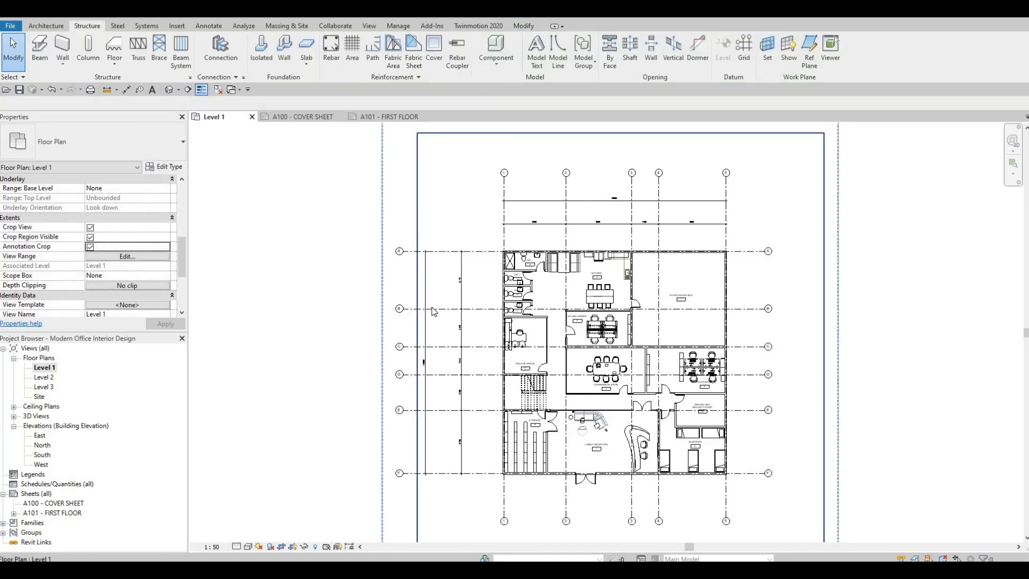
Step: Extend the left crop boundary outside the Level 1 grid bubbles and tighten the right and bottom boundaries
click(419, 352)
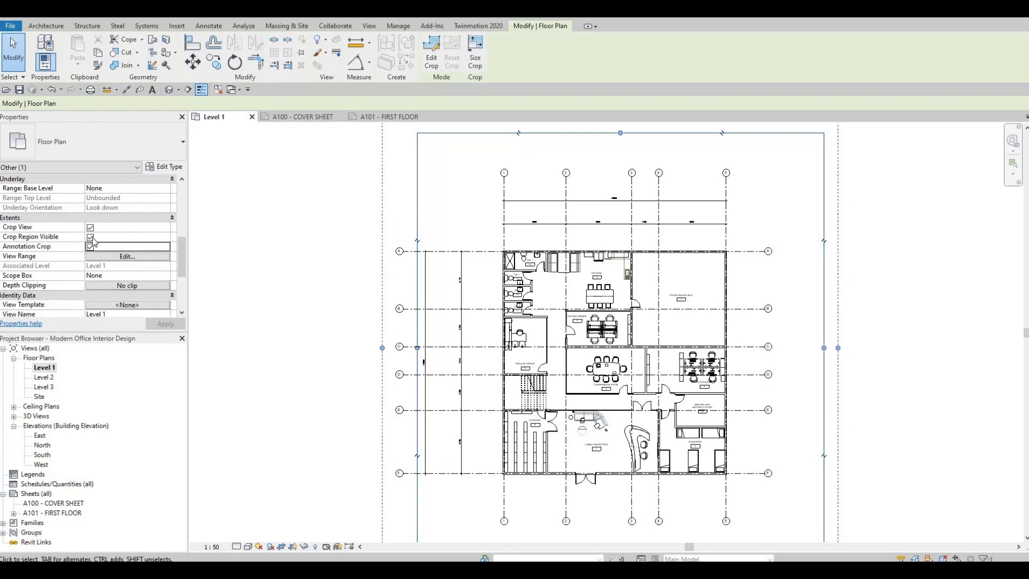
mouse_move(419, 349)
mouse_down()
mouse_move(359, 359)
mouse_move(376, 349)
mouse_move(350, 348)
mouse_up()
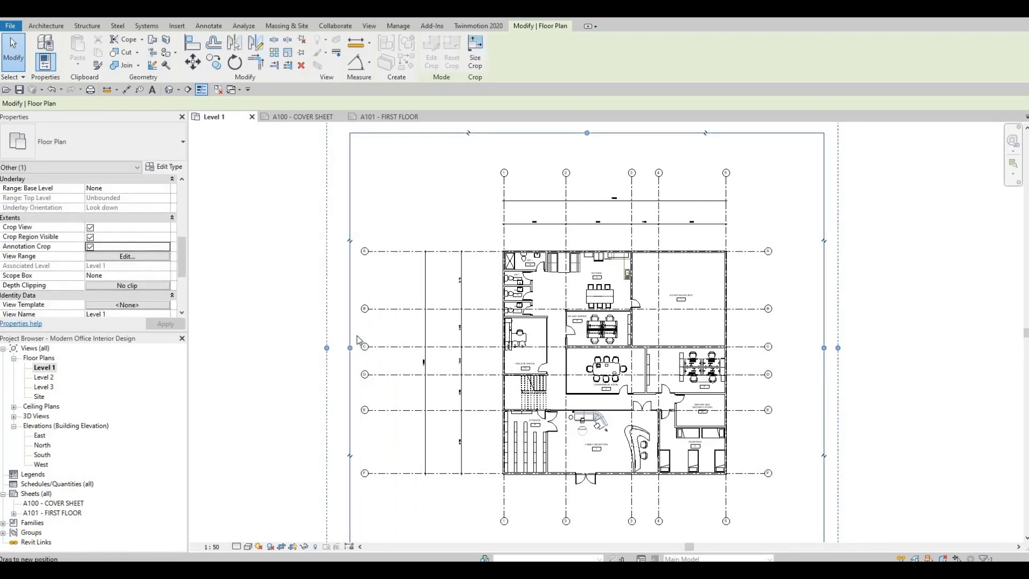
scroll(354, 341, down, 1)
middle_drag(708, 350, 721, 343)
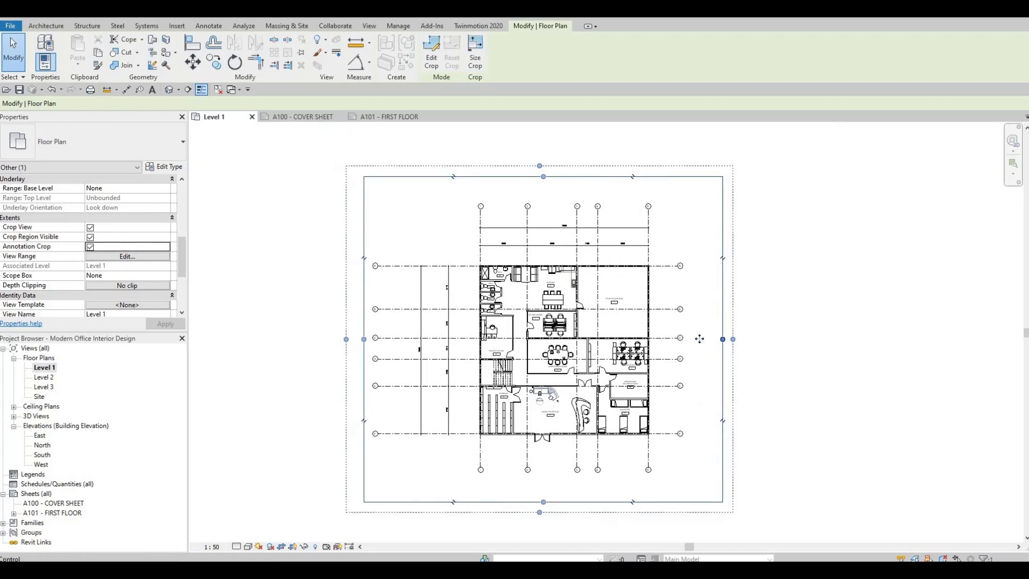
drag(723, 339, 701, 340)
drag(534, 501, 530, 484)
Step: Open sheet A101 - FIRST FLOOR and move the Level 1 viewport inside the sheet border
click(384, 117)
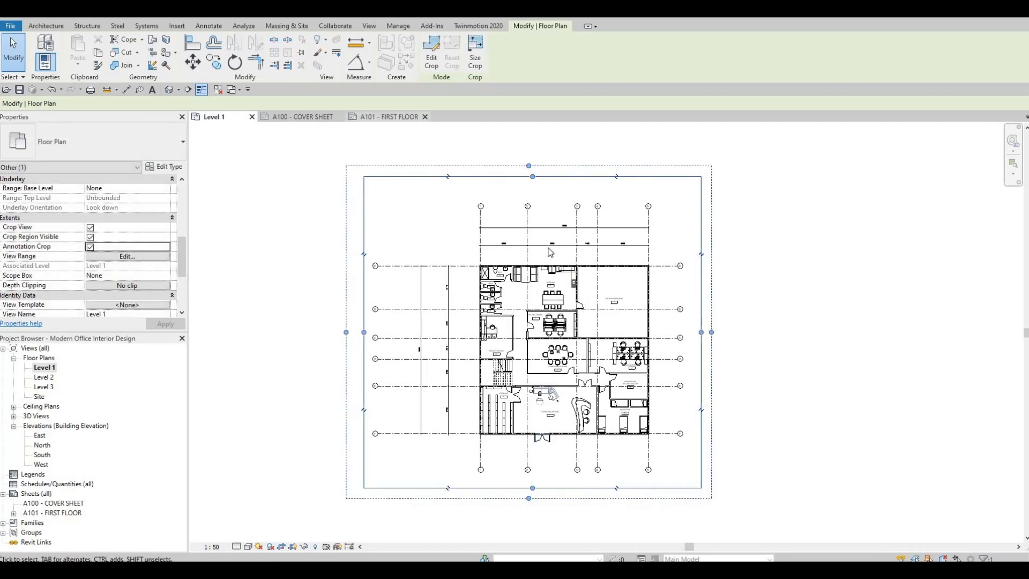
scroll(595, 257, down, 2)
drag(613, 288, 567, 349)
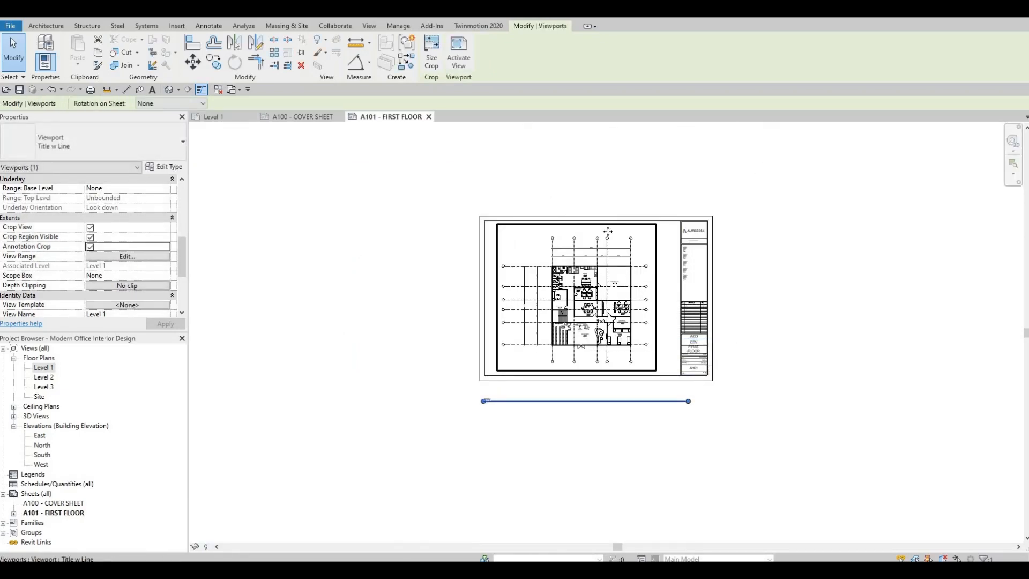
scroll(544, 262, up, 2)
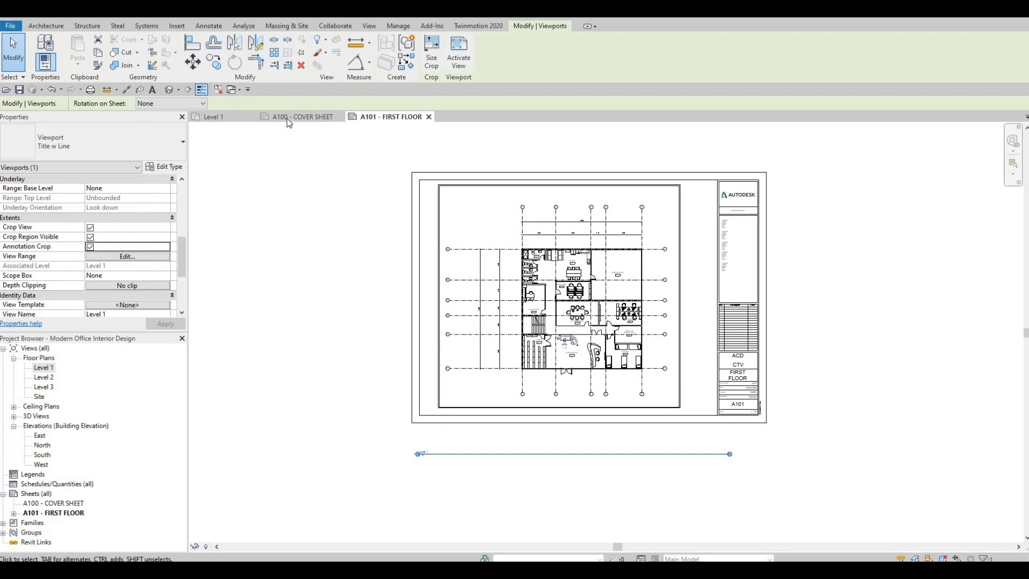
Step: Trim the Level 1 crop boundaries closer to the grid bubbles and turn off Crop Region Visible
click(235, 119)
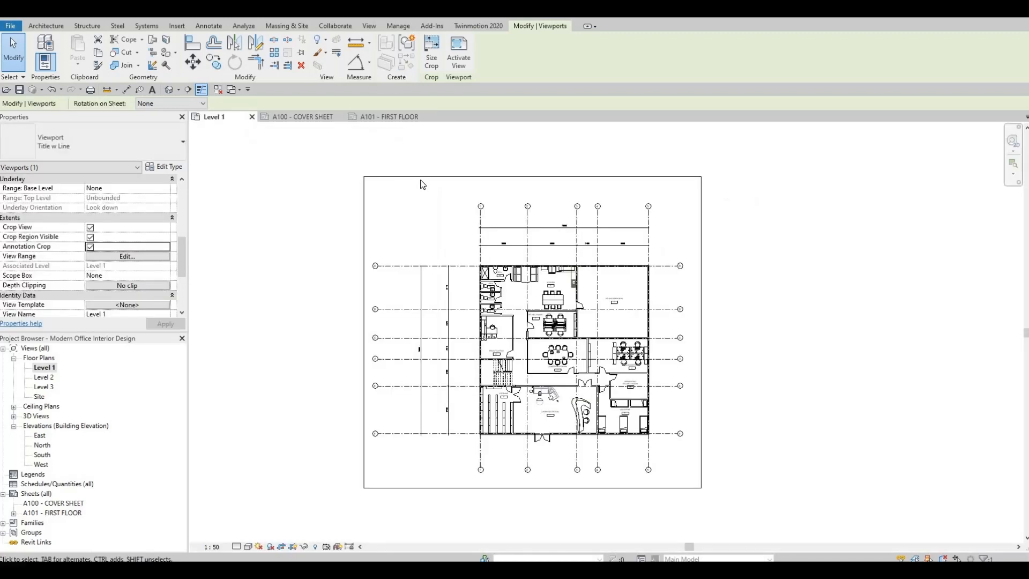
click(533, 177)
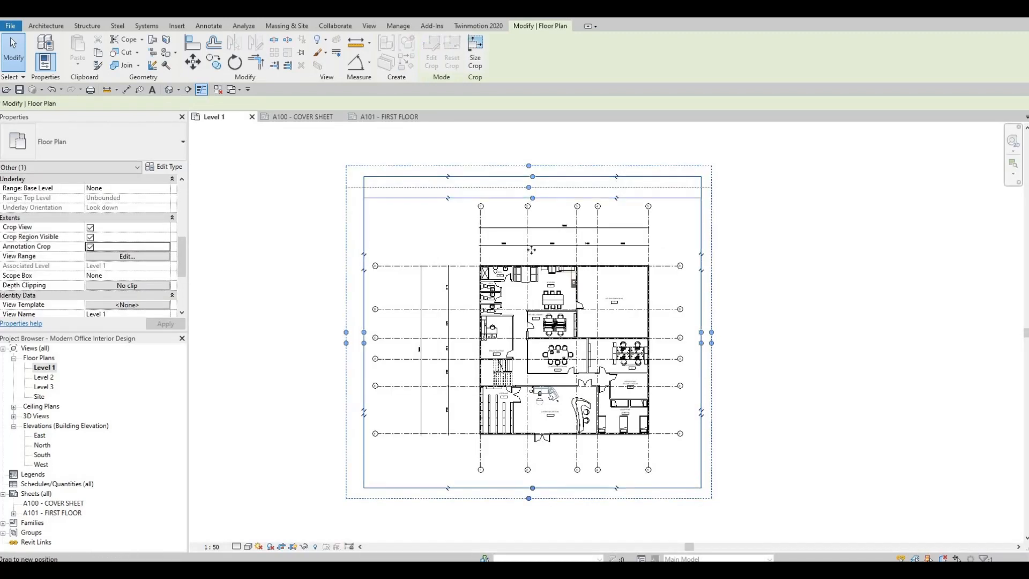
click(530, 485)
click(531, 488)
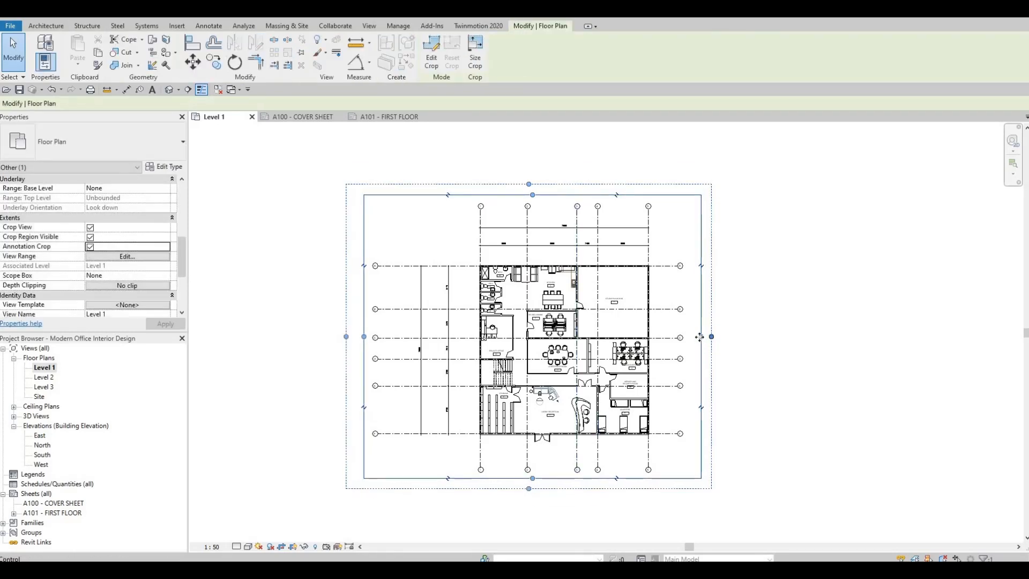
drag(701, 339, 696, 338)
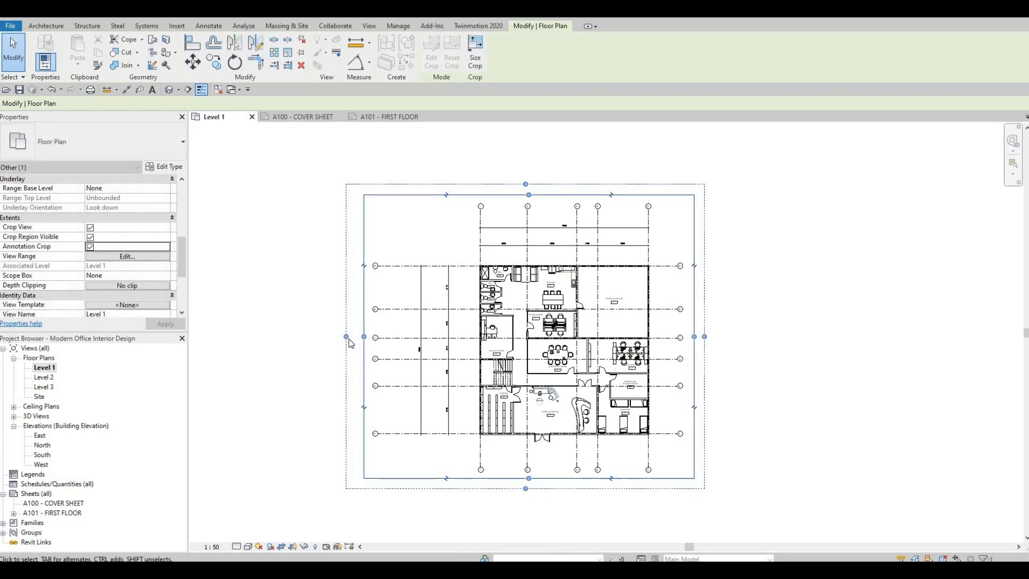
drag(364, 340, 365, 339)
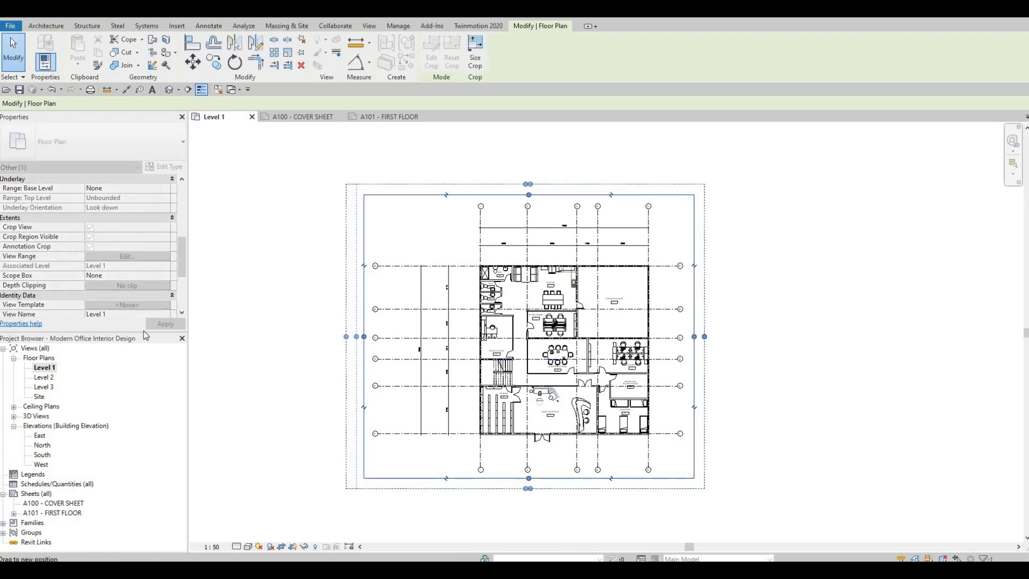
click(90, 237)
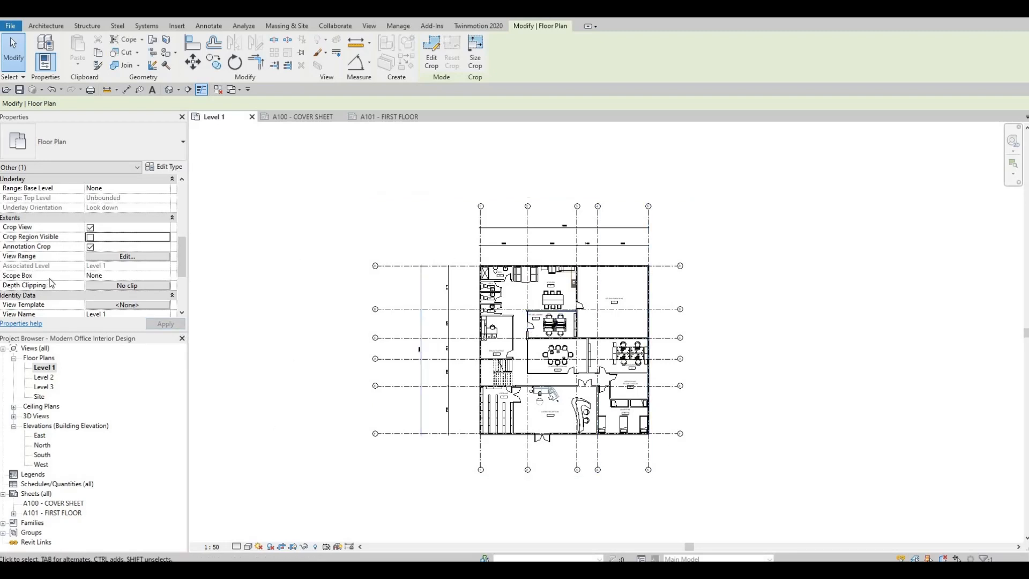
Step: On sheet A101, move the Level 1 viewport toward the upper-left corner of the sheet border
click(385, 117)
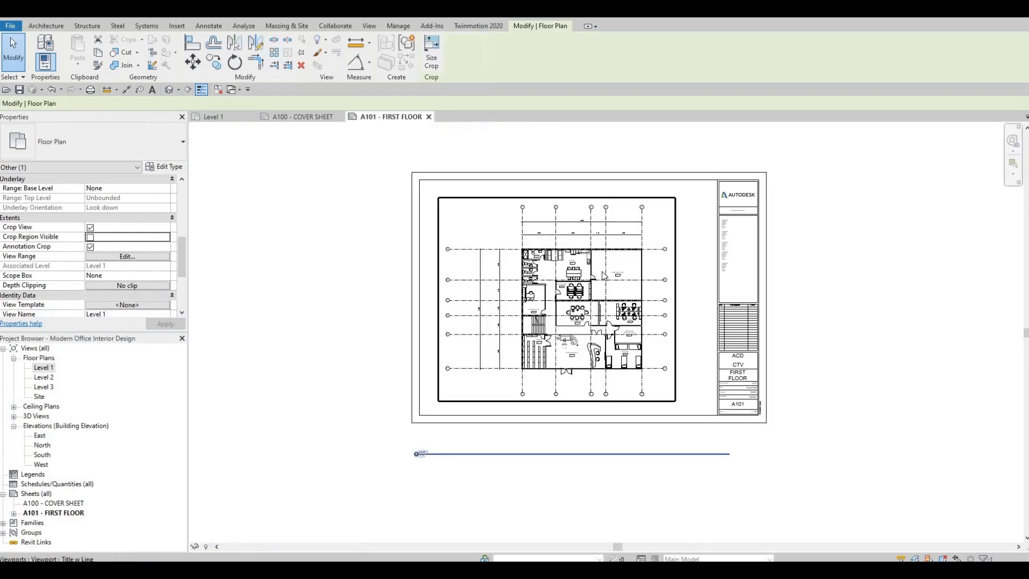
scroll(603, 276, up, 3)
click(593, 259)
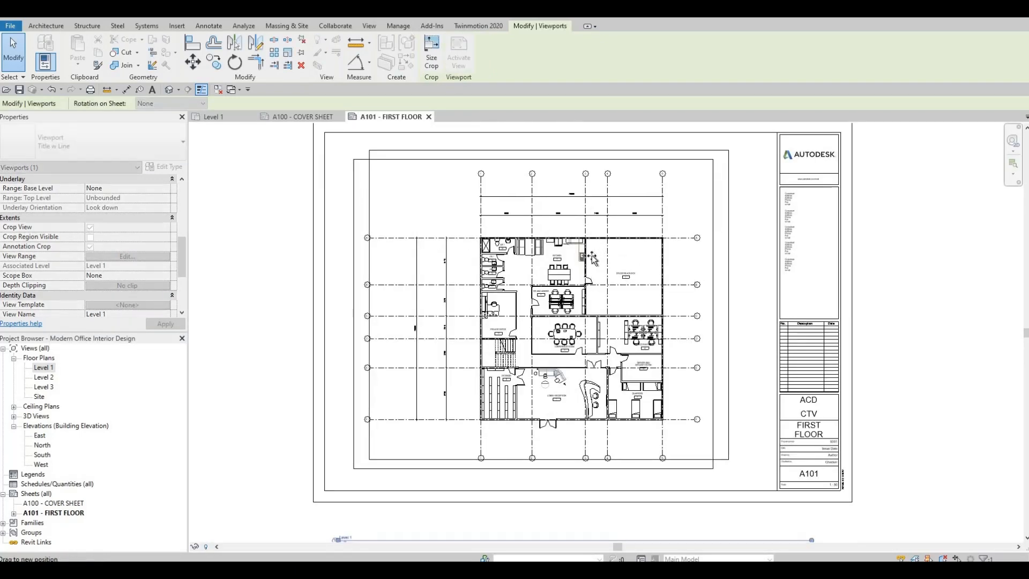
drag(593, 259, 539, 236)
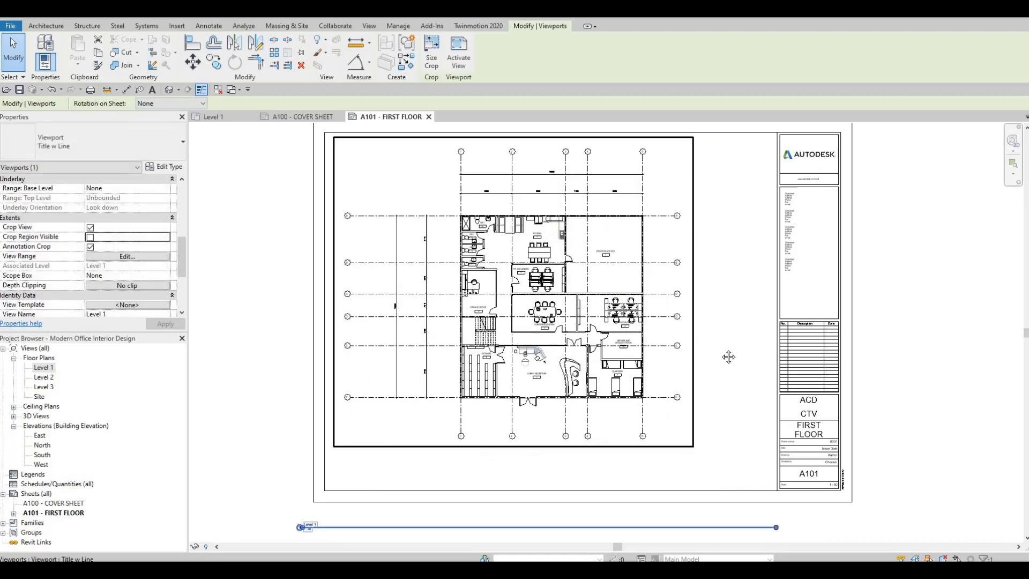
Step: Try to reposition the view title below the A101 border by moving the Level 1 viewport, undoing each move
scroll(717, 193, down, 2)
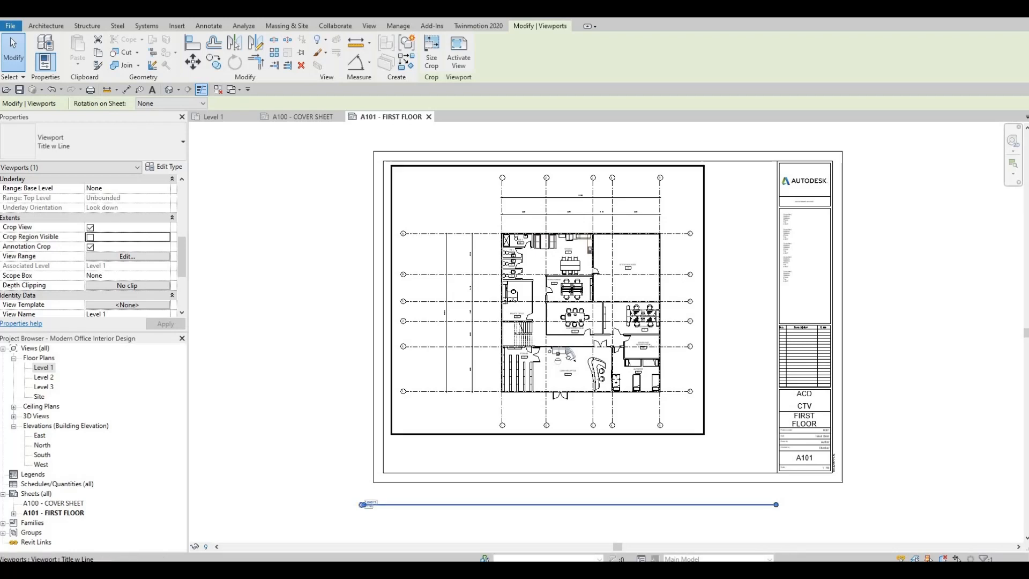
middle_drag(588, 495, 599, 472)
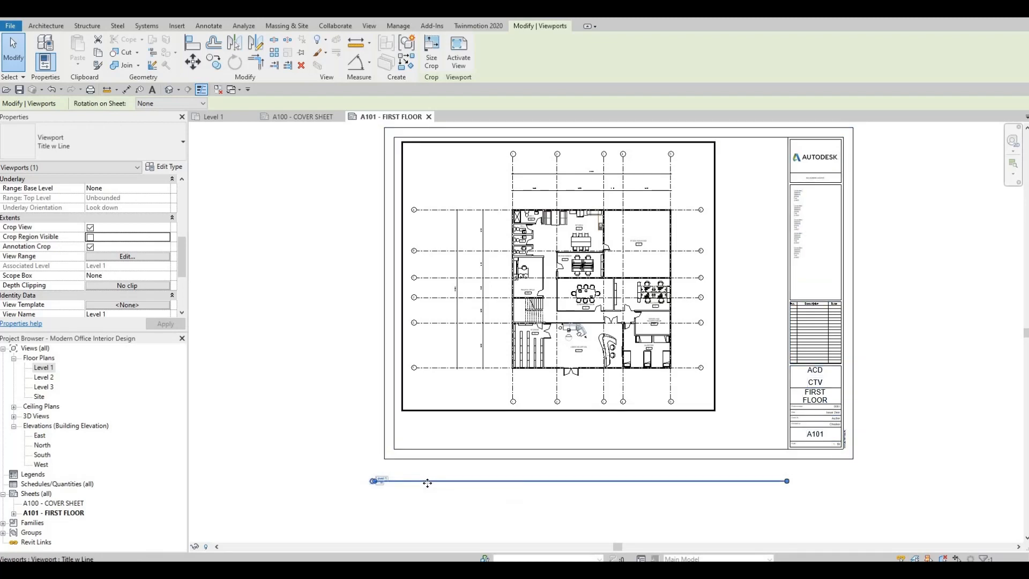
drag(517, 283, 533, 235)
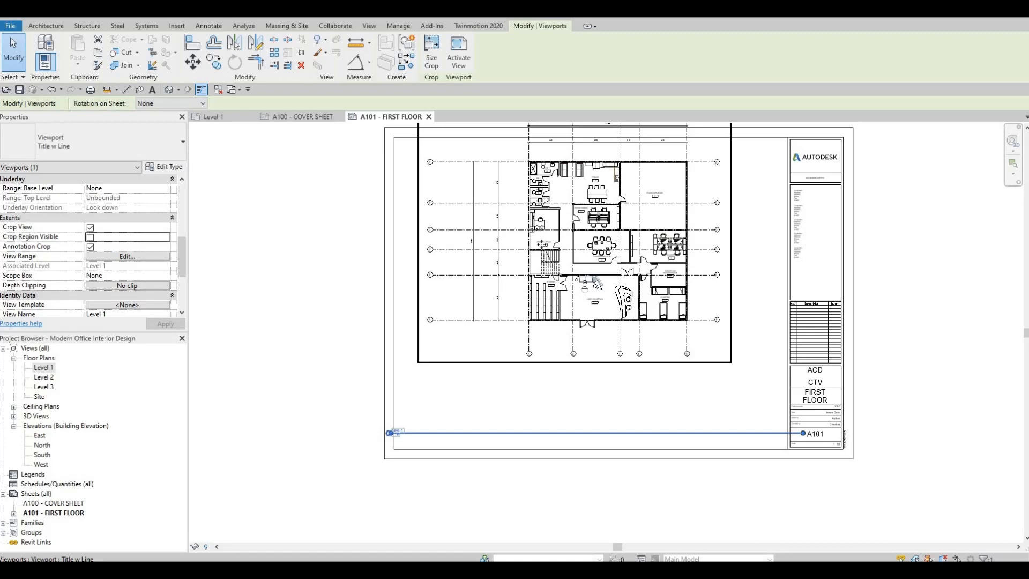
key(ctrl+z)
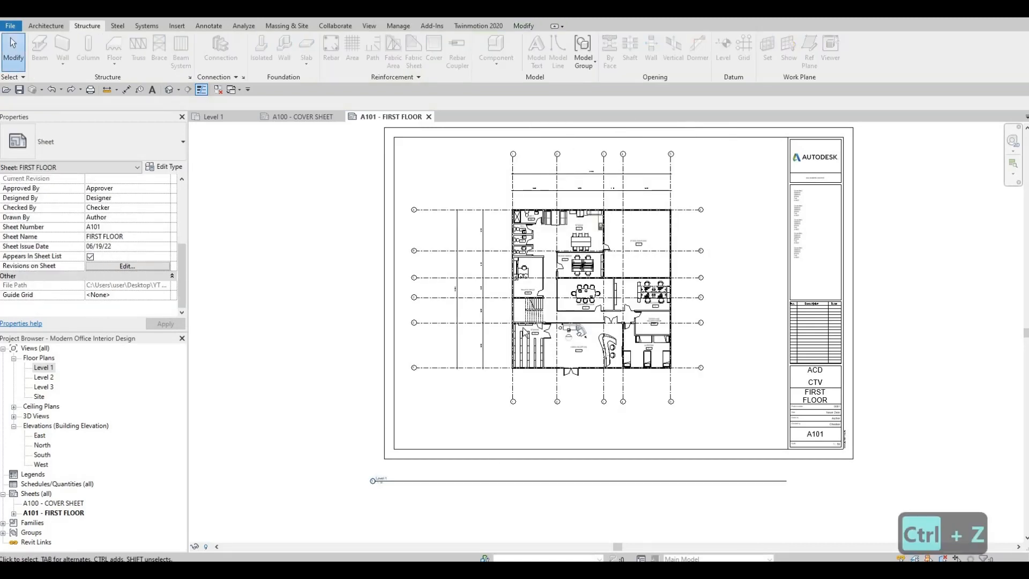
click(460, 479)
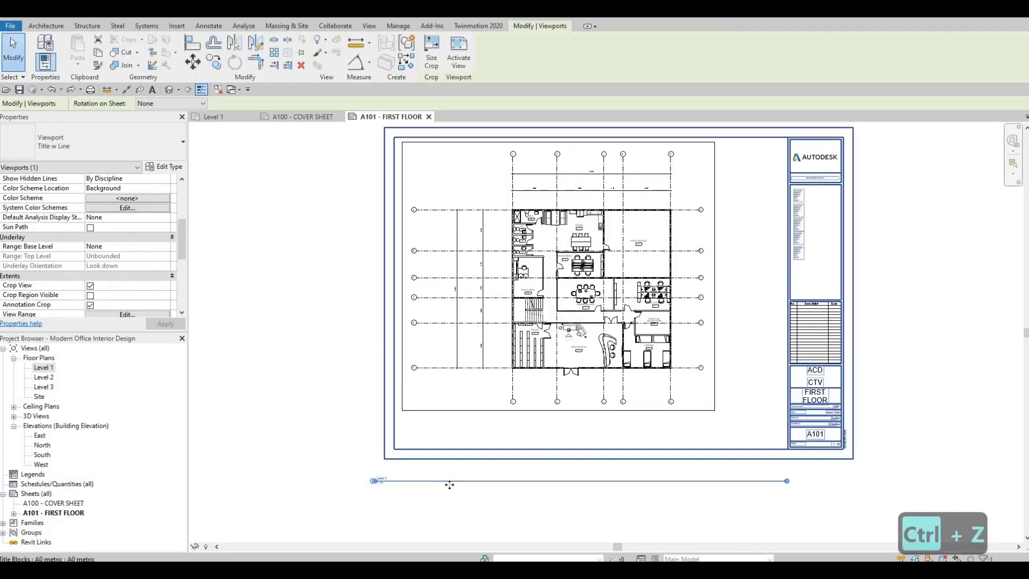
drag(459, 467, 455, 490)
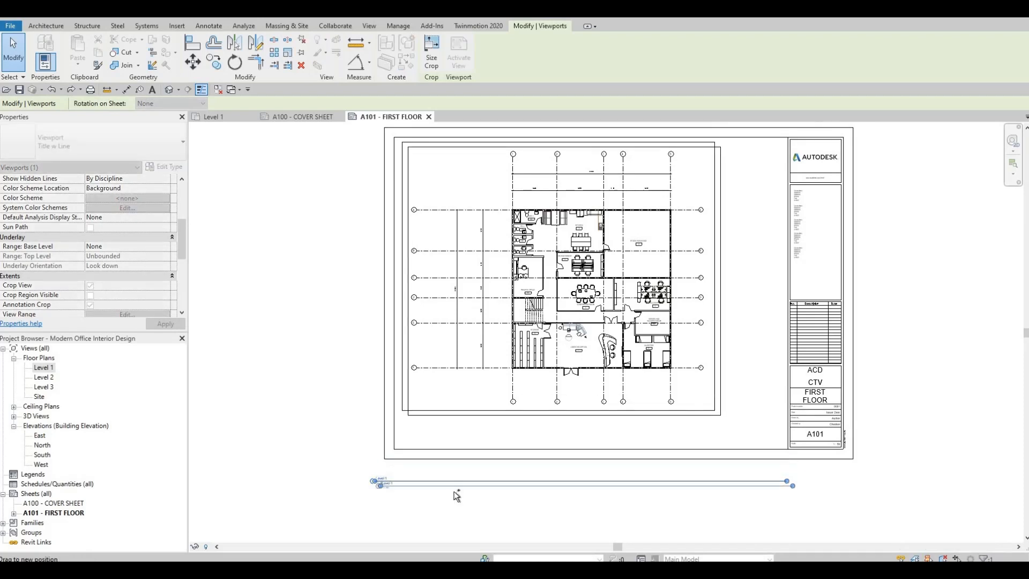
key(ctrl+z)
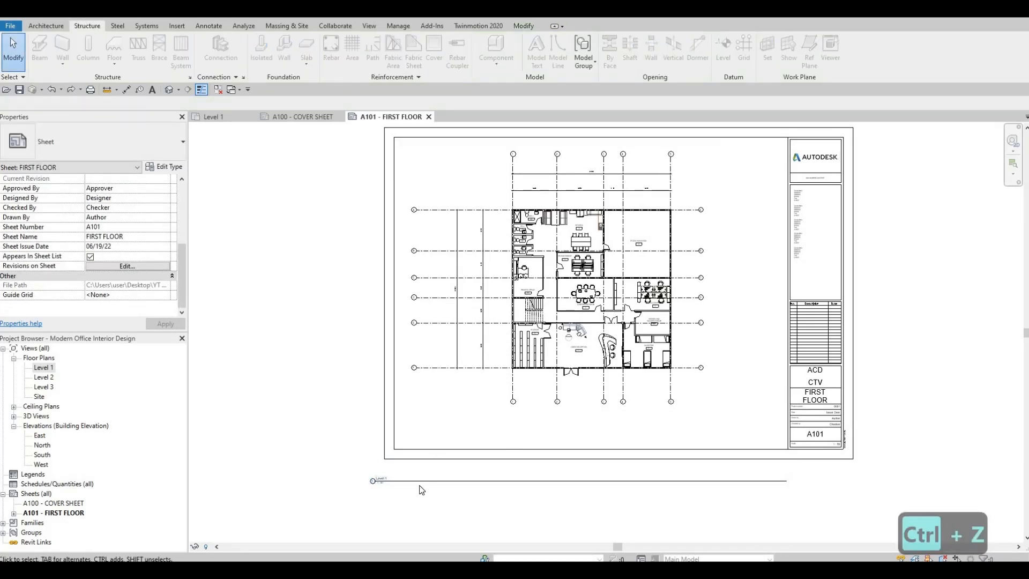
Step: Move the Level 1 view title inside the A101 sheet border, just below the floor plan
click(422, 485)
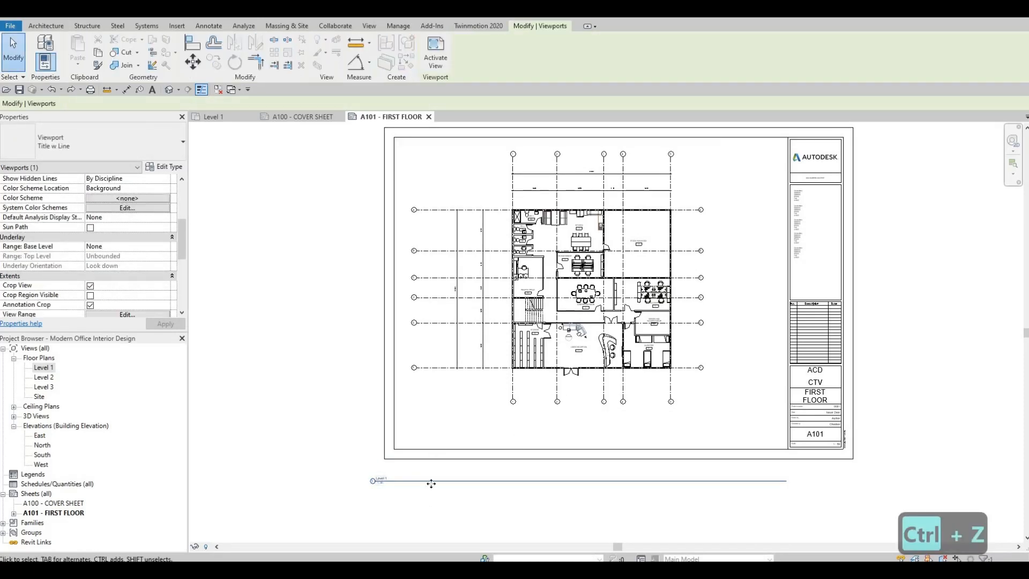
drag(429, 483, 463, 428)
drag(527, 525, 528, 523)
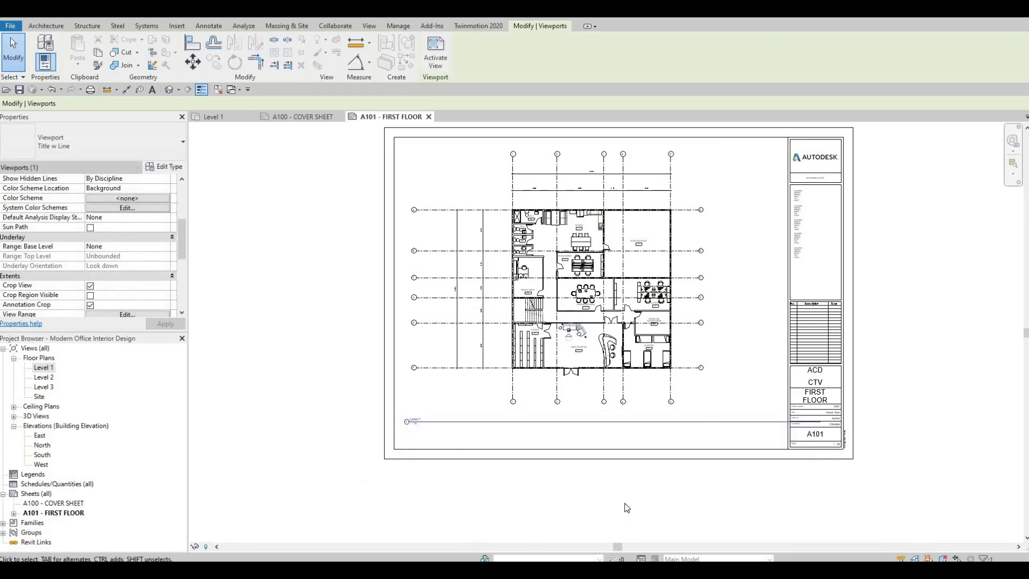
key(Escape)
key(Escape)
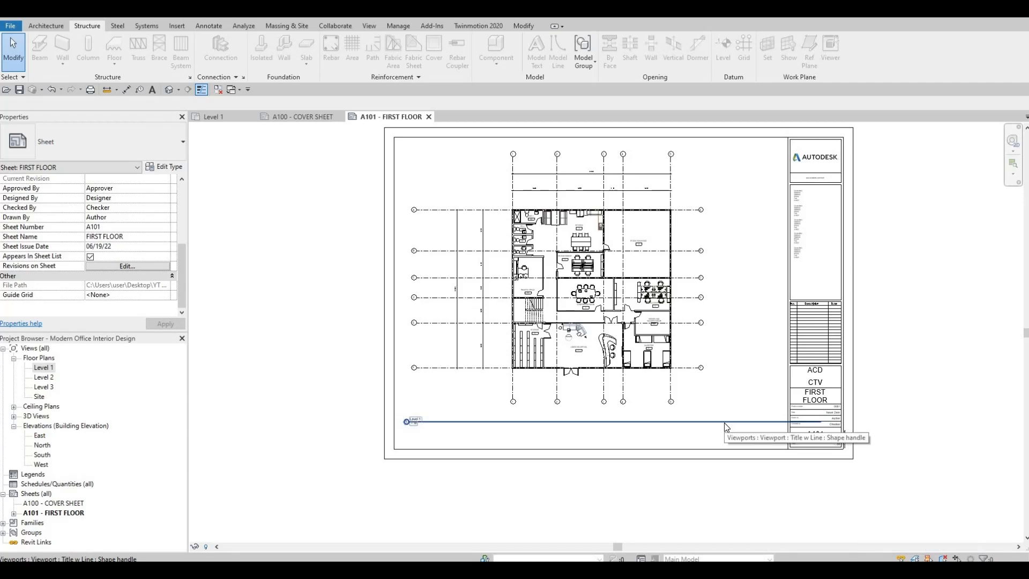
Step: Shorten the Level 1 view title line so it ends level with the viewport's right edge
click(656, 324)
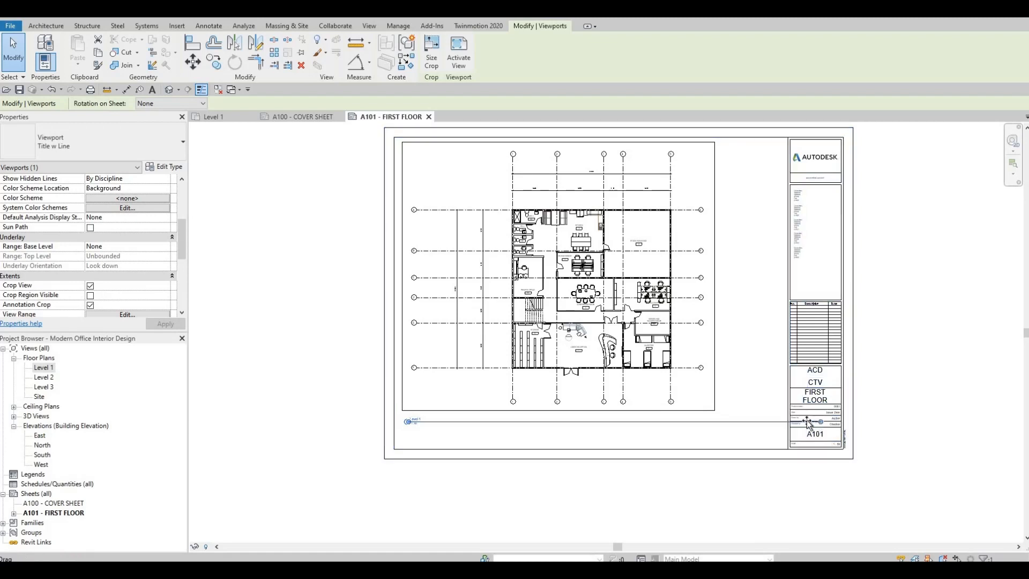
drag(820, 422, 712, 421)
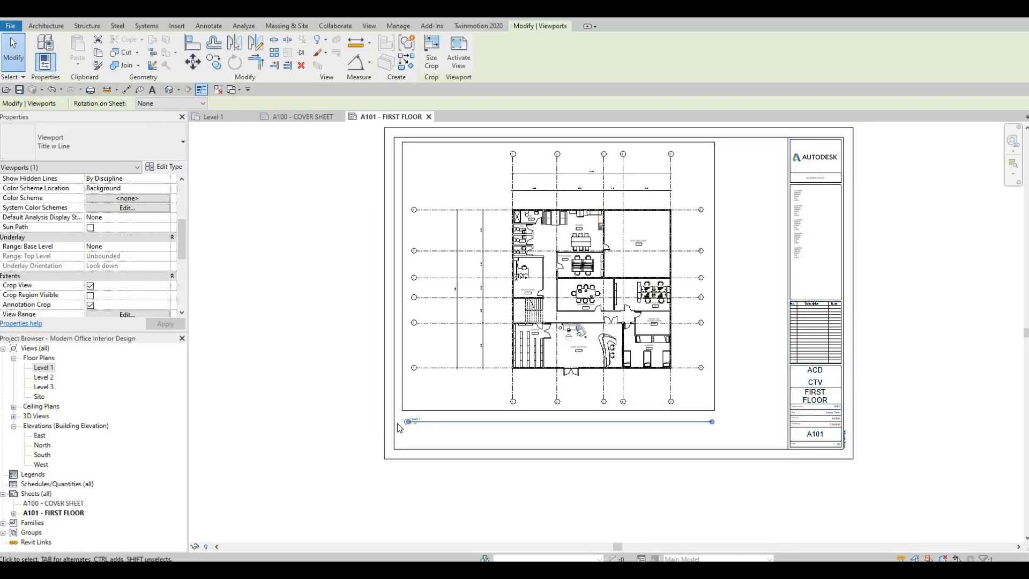
scroll(397, 423, up, 3)
scroll(407, 428, down, 6)
key(Escape)
key(Escape)
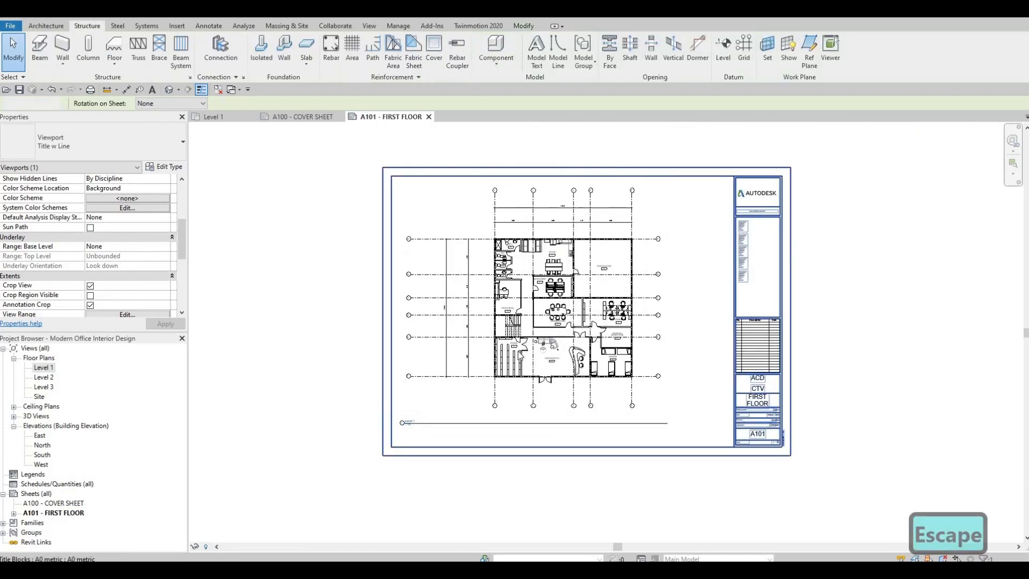
Step: Create a new sheet with the A0 metric titleblock
click(34, 493)
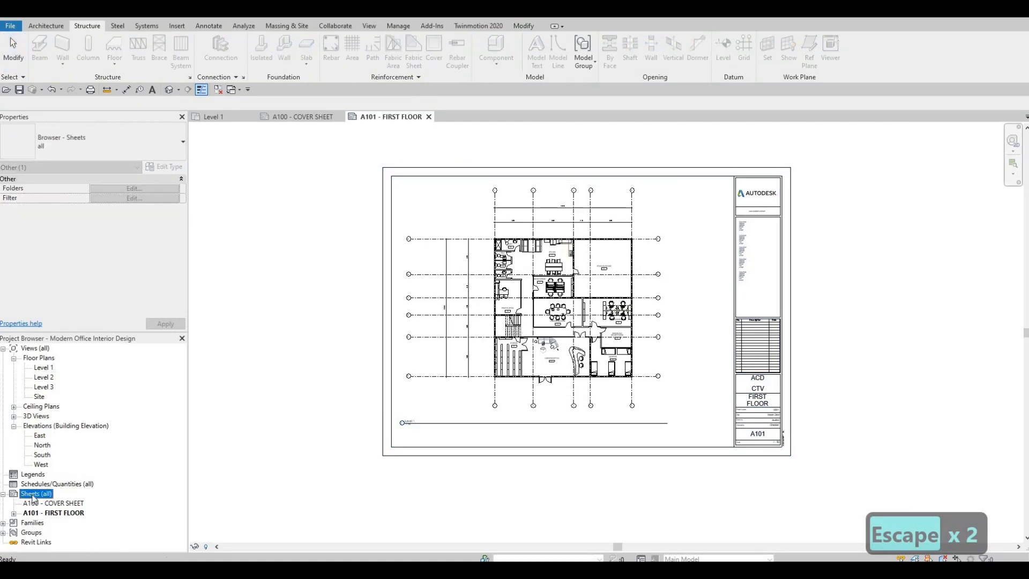
right_click(36, 493)
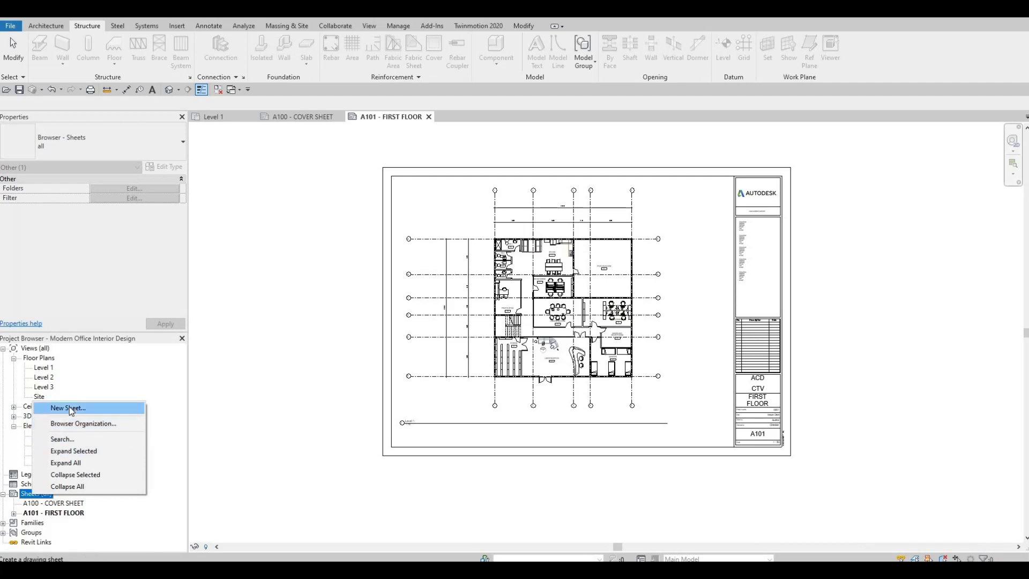
click(64, 405)
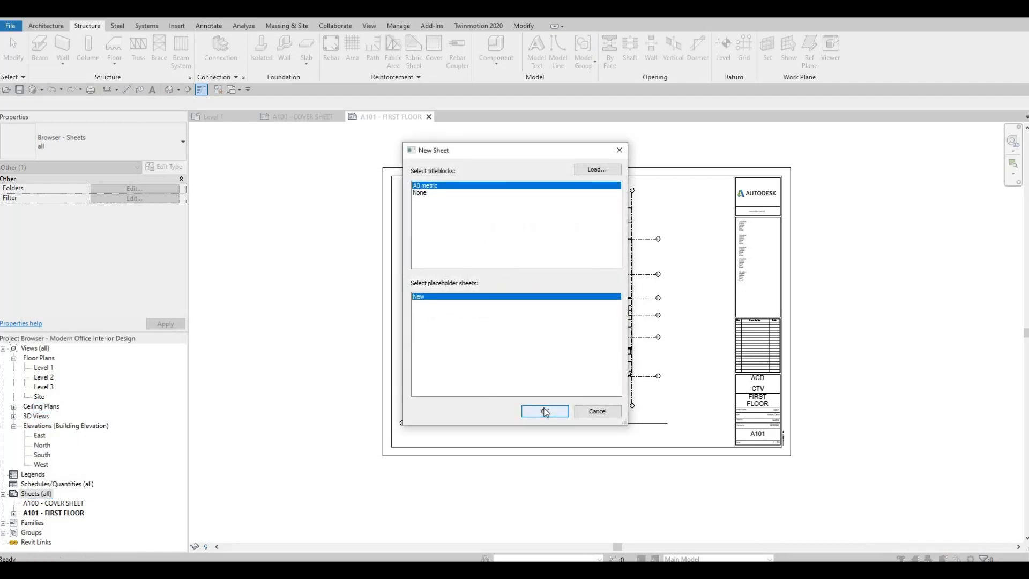
key(Return)
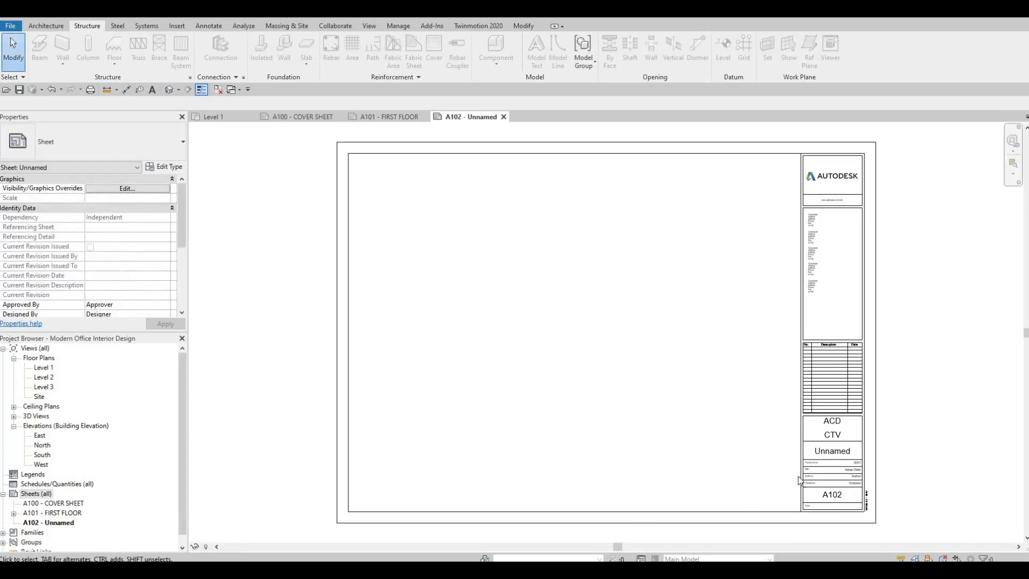
Step: Rename sheet A102 as SECOND FLOOR
click(59, 522)
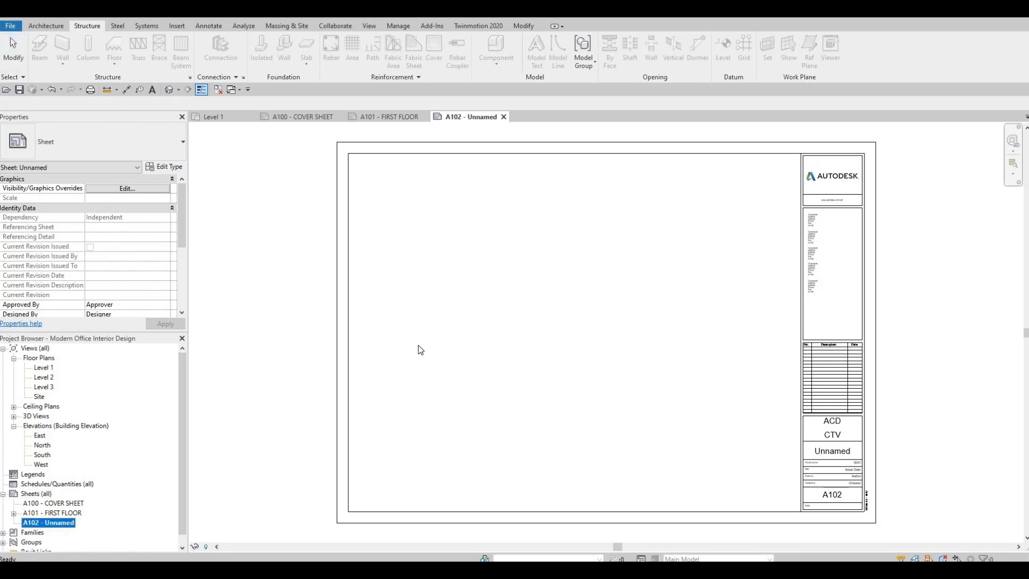
key(F2)
click(501, 290)
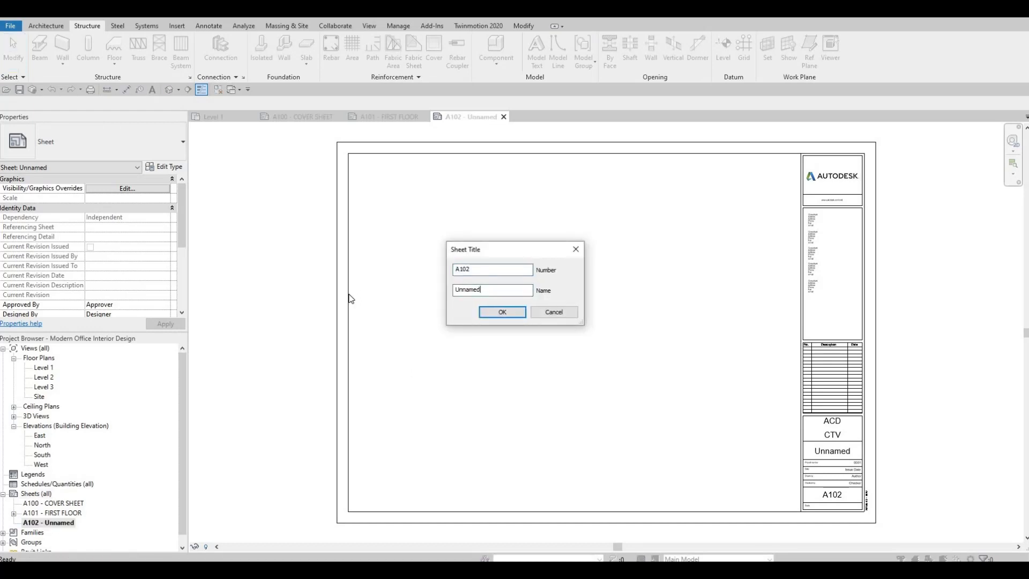
key(ctrl+a)
text(SECOND FLO)
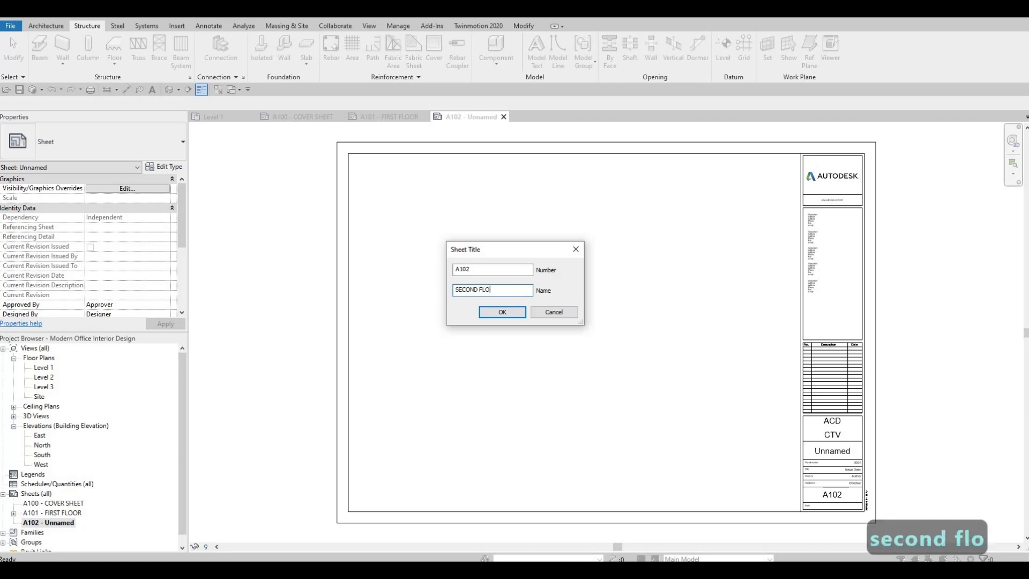
text(OR)
key(Return)
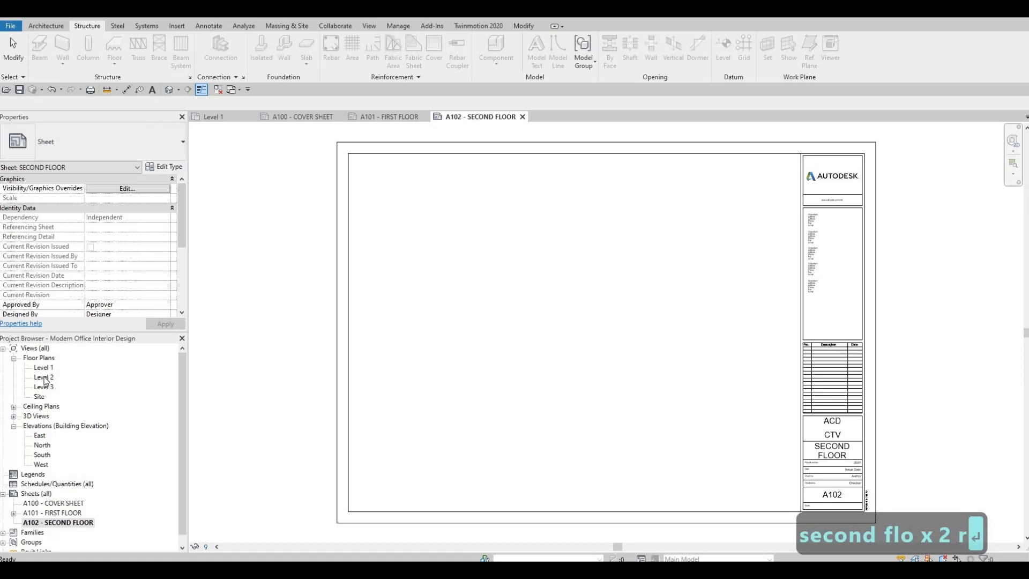
Step: Open the Level 2 floor plan and turn on Crop View, Crop Region Visible and Annotation Crop
double_click(44, 377)
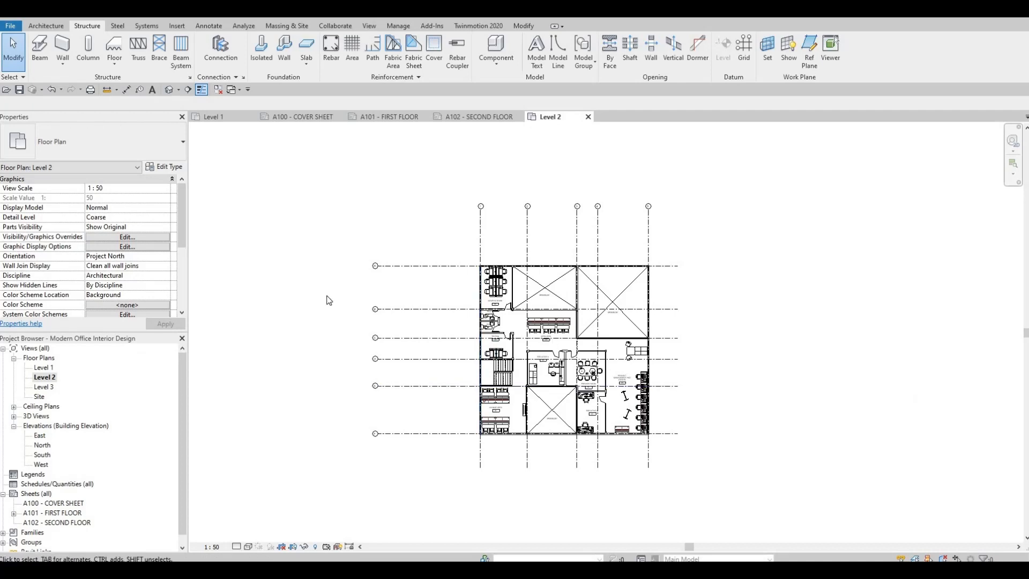
click(471, 118)
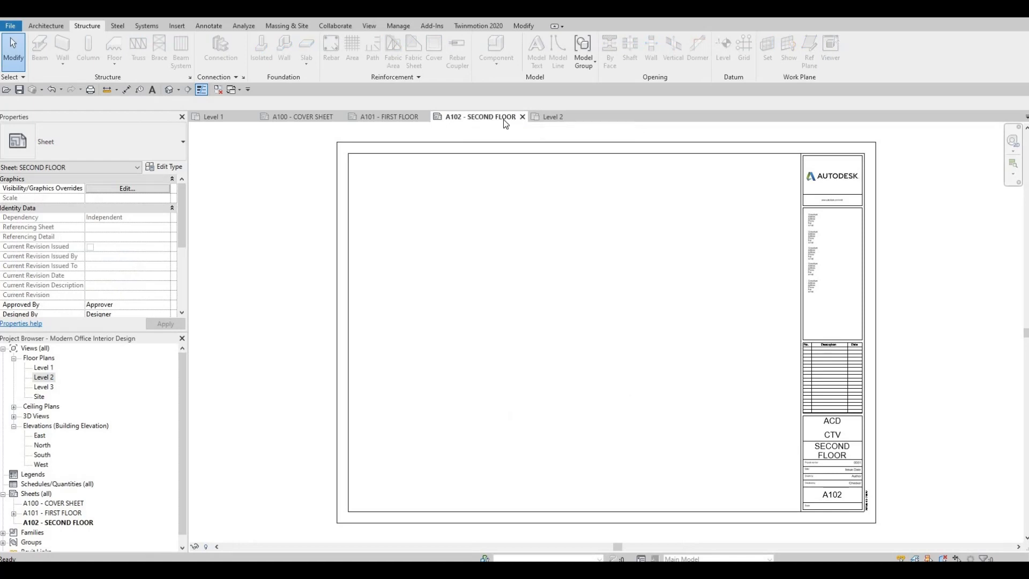
click(550, 118)
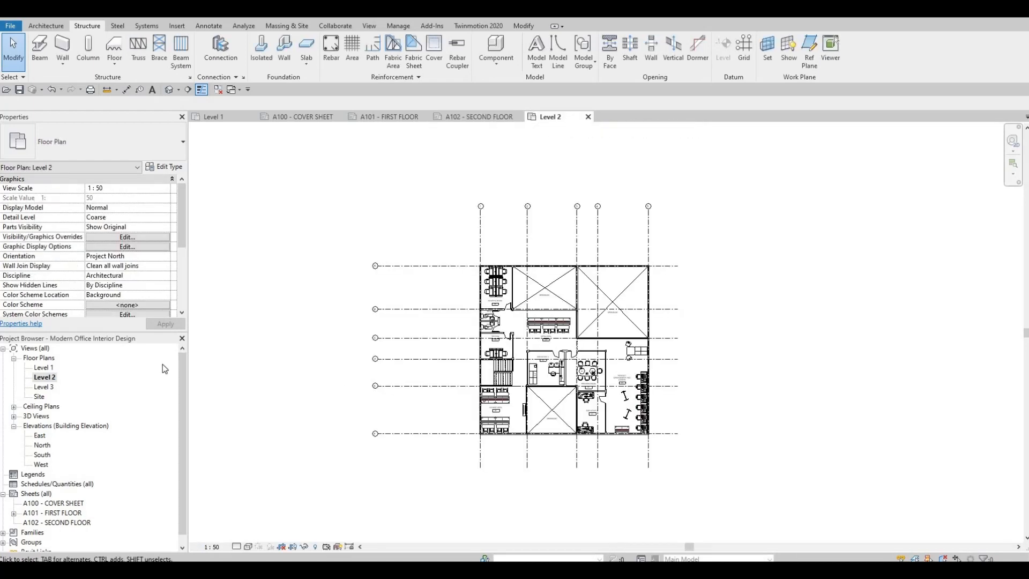
scroll(90, 257, down, 5)
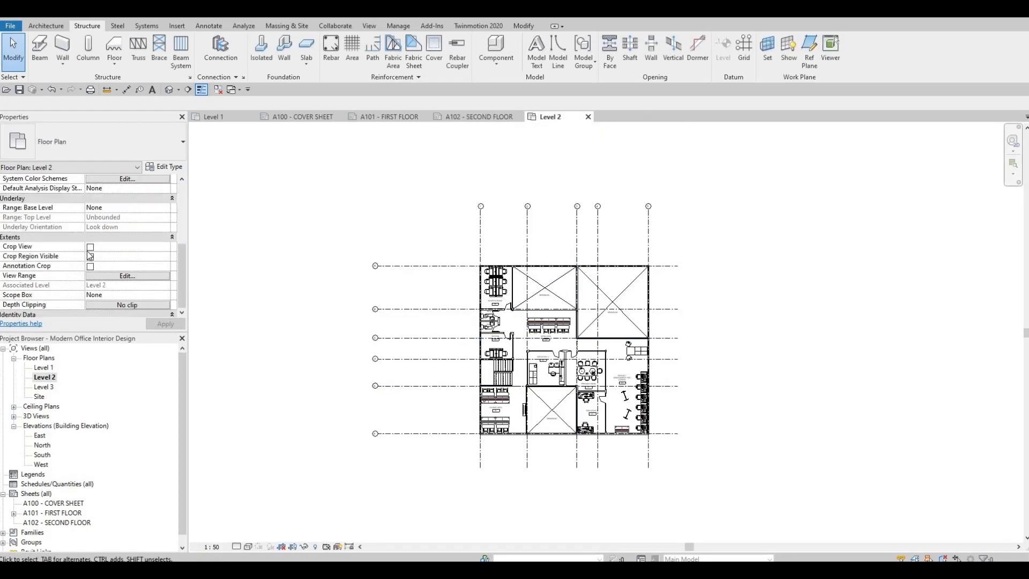
click(90, 256)
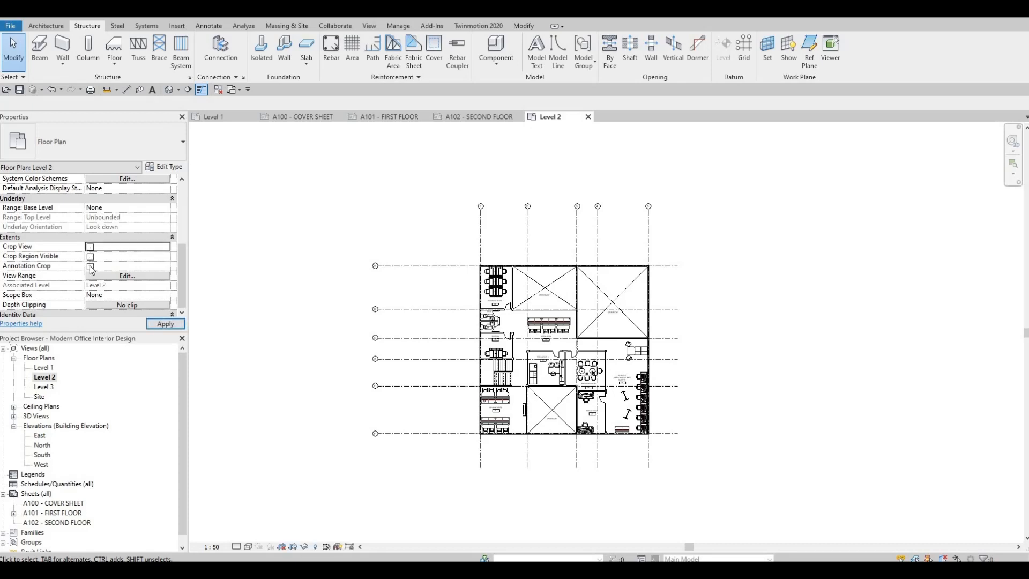
click(90, 256)
click(91, 265)
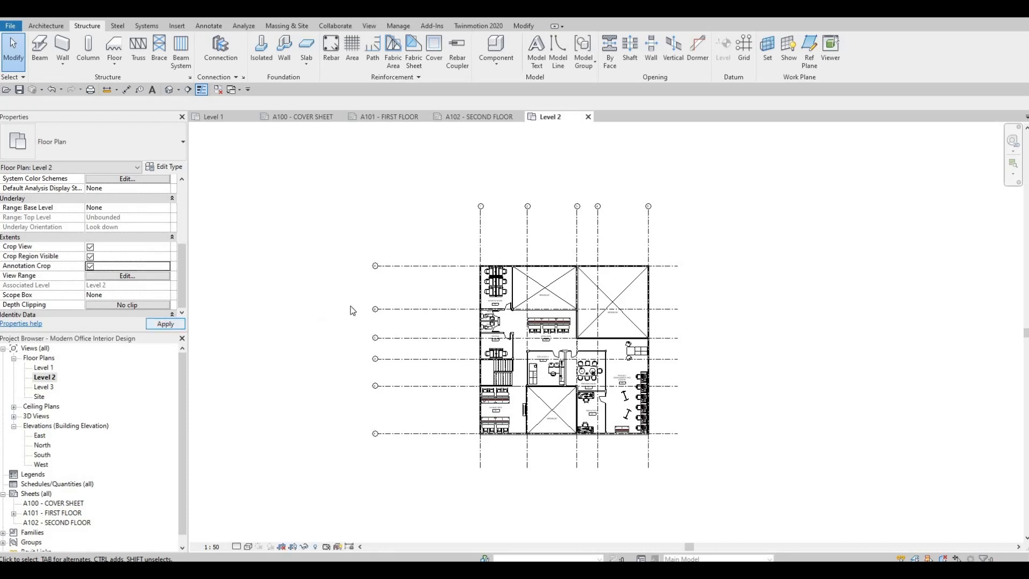
Step: Trim all four Level 2 crop boundaries closer to the grid lines and turn off Crop Region Visible
scroll(502, 194, down, 3)
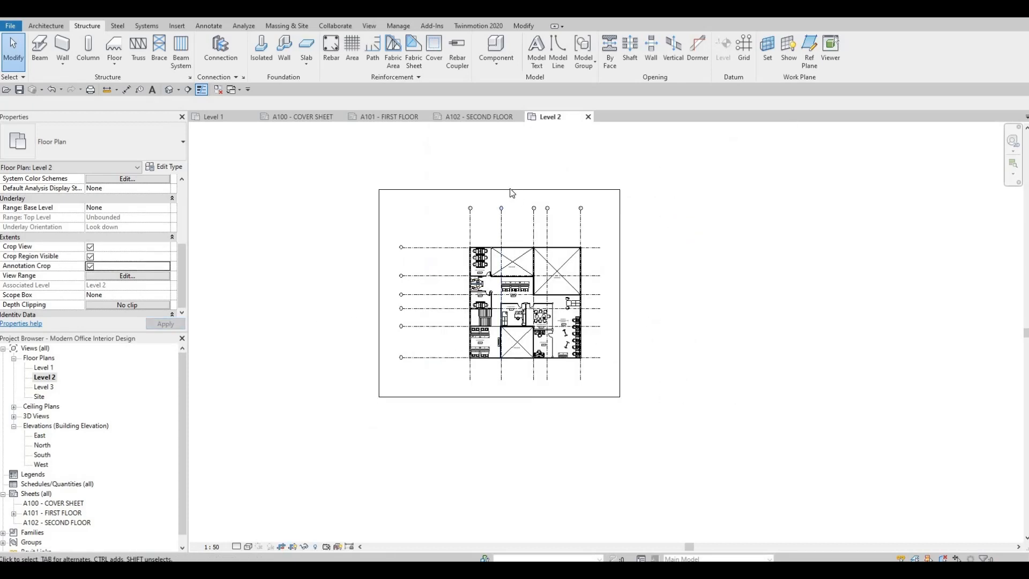
click(500, 188)
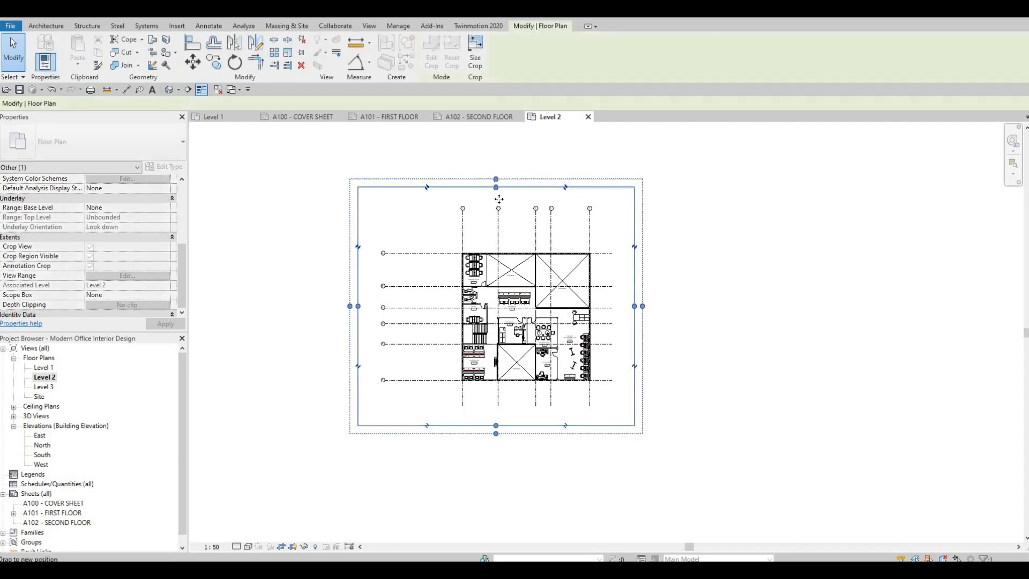
drag(359, 311, 378, 311)
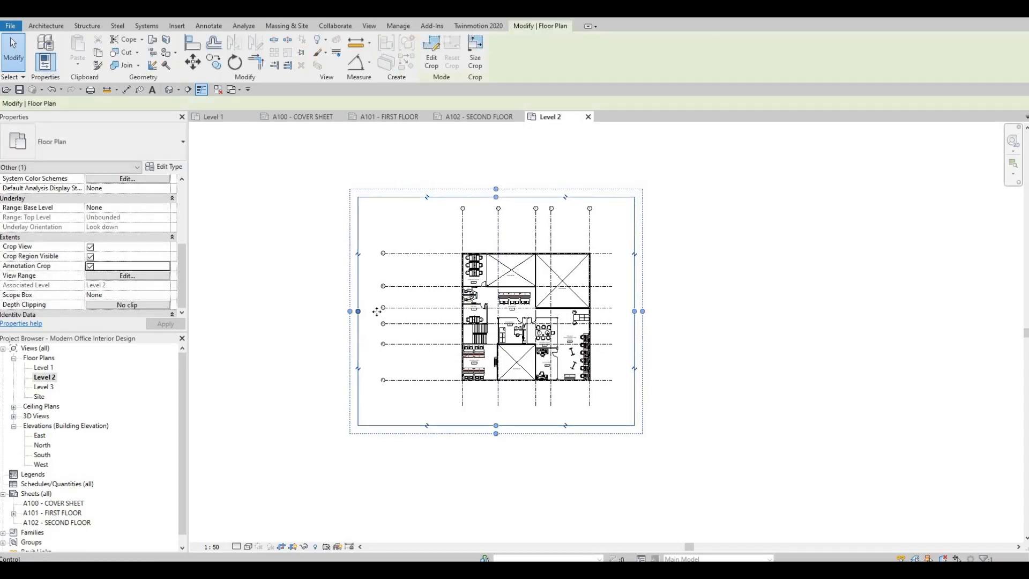
drag(503, 426, 505, 413)
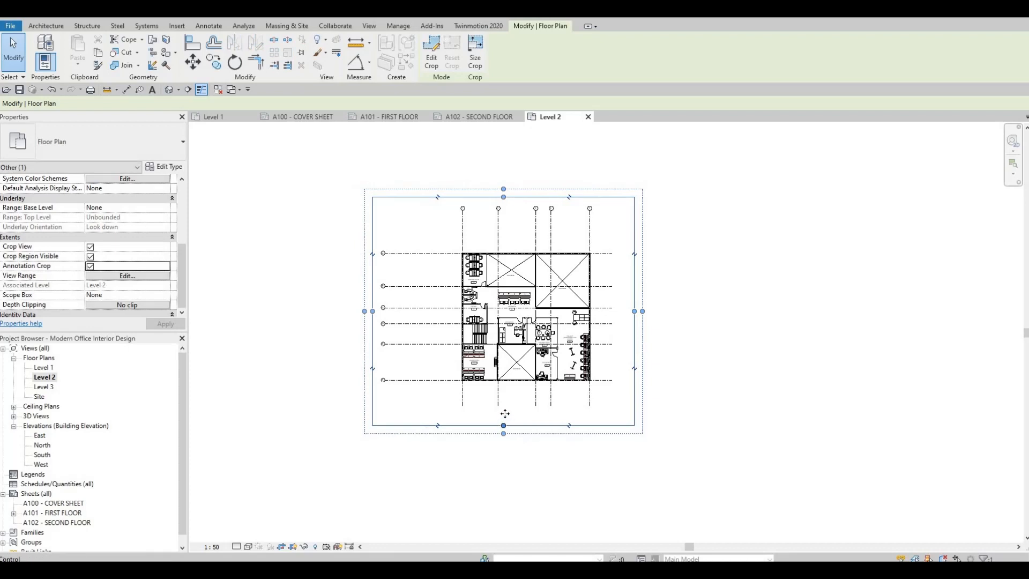
drag(633, 311, 619, 312)
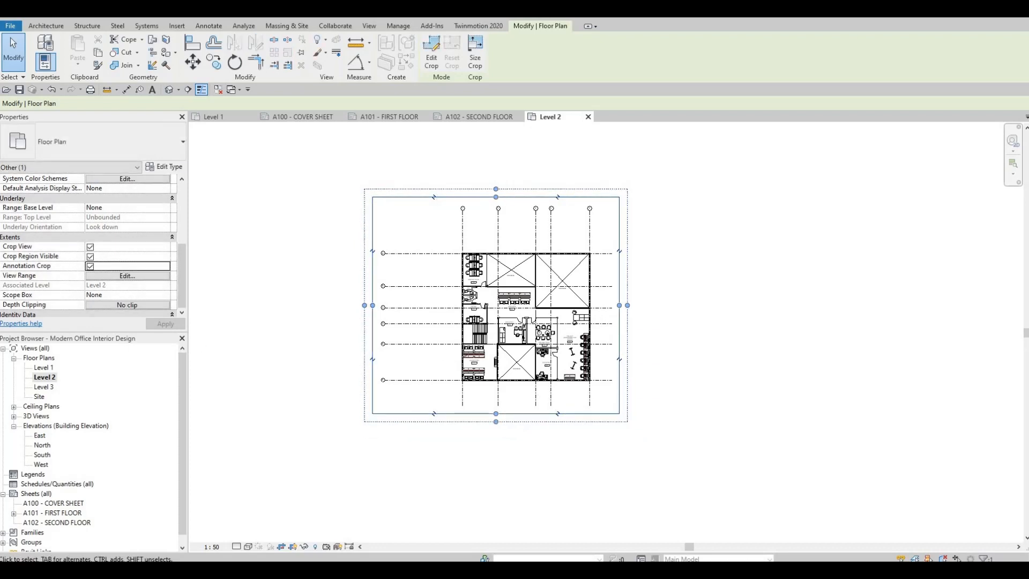
click(90, 257)
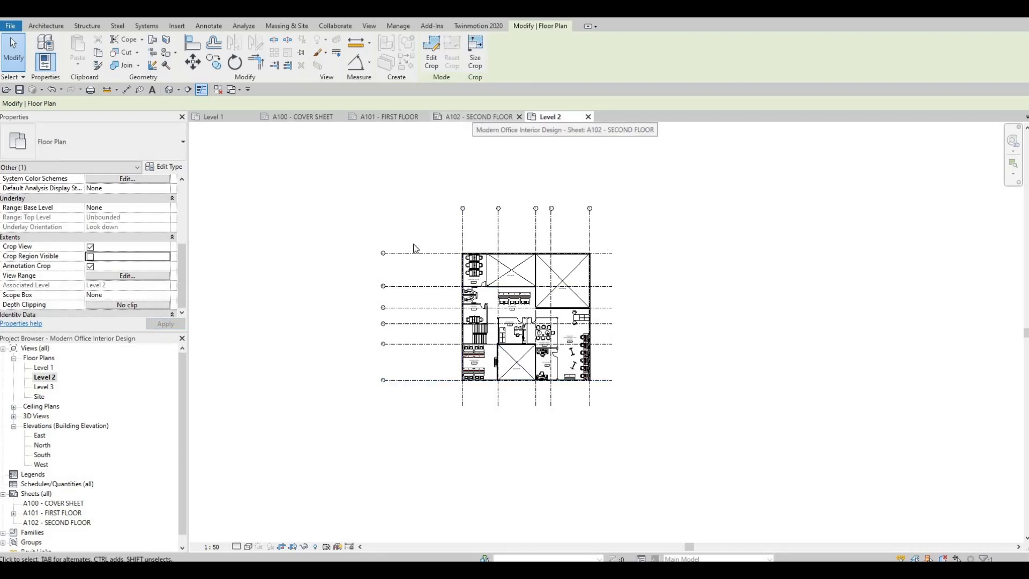
Step: Place the Level 2 floor plan on sheet A102 - SECOND FLOOR within the border and inspect its view title
click(475, 117)
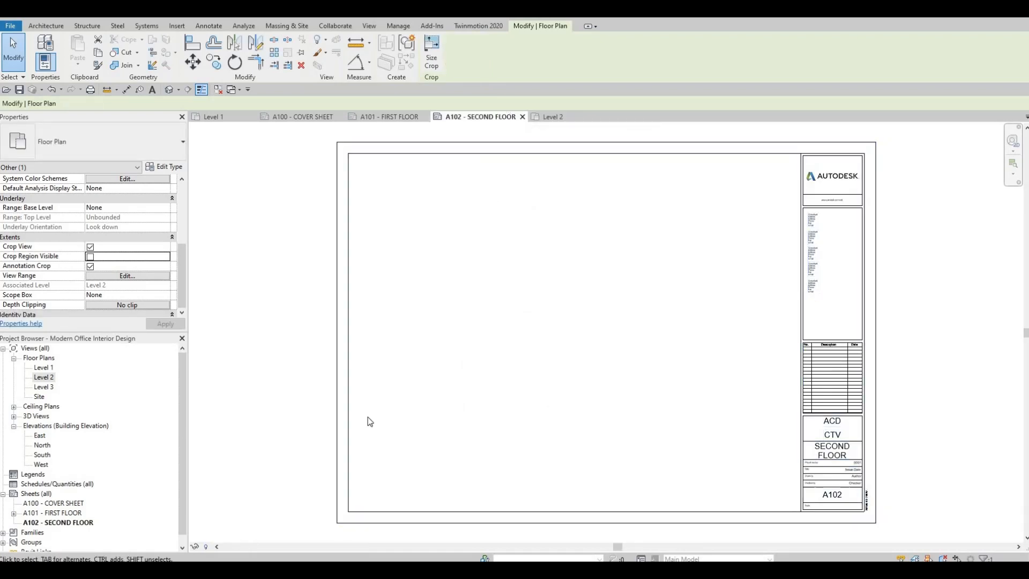
mouse_move(626, 415)
middle_down()
mouse_move(631, 383)
mouse_move(633, 407)
middle_up()
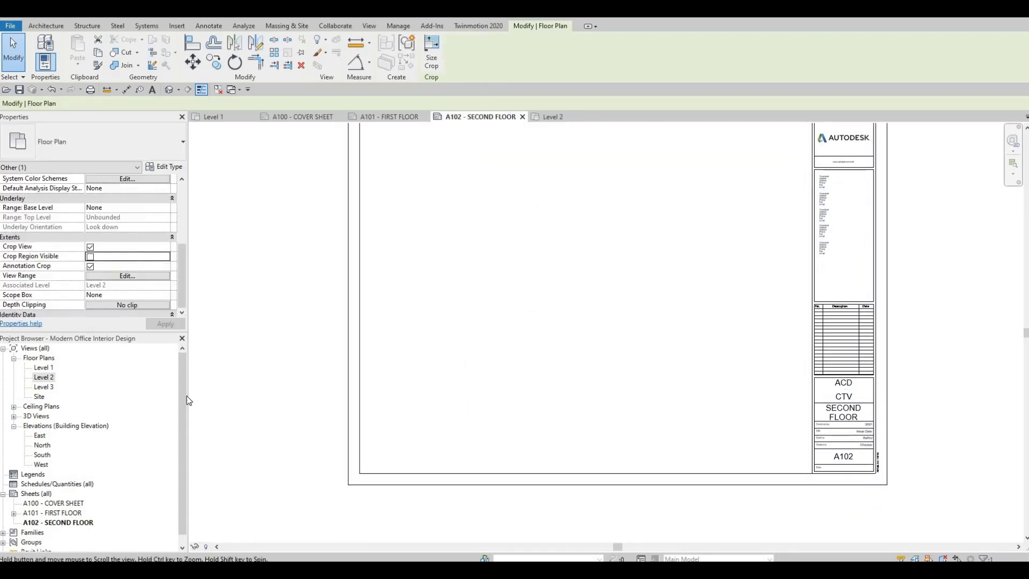
click(41, 378)
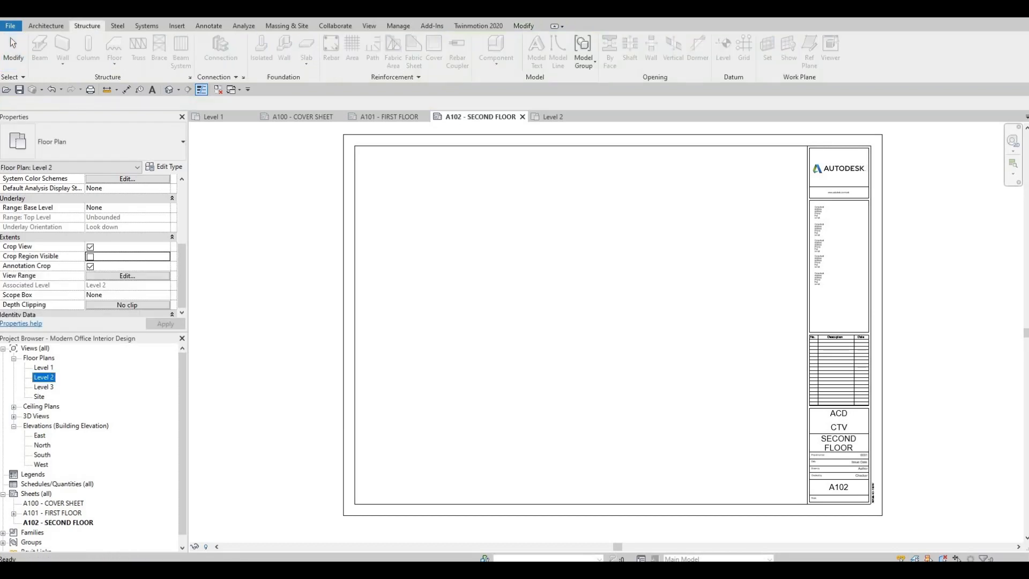
drag(579, 350, 578, 349)
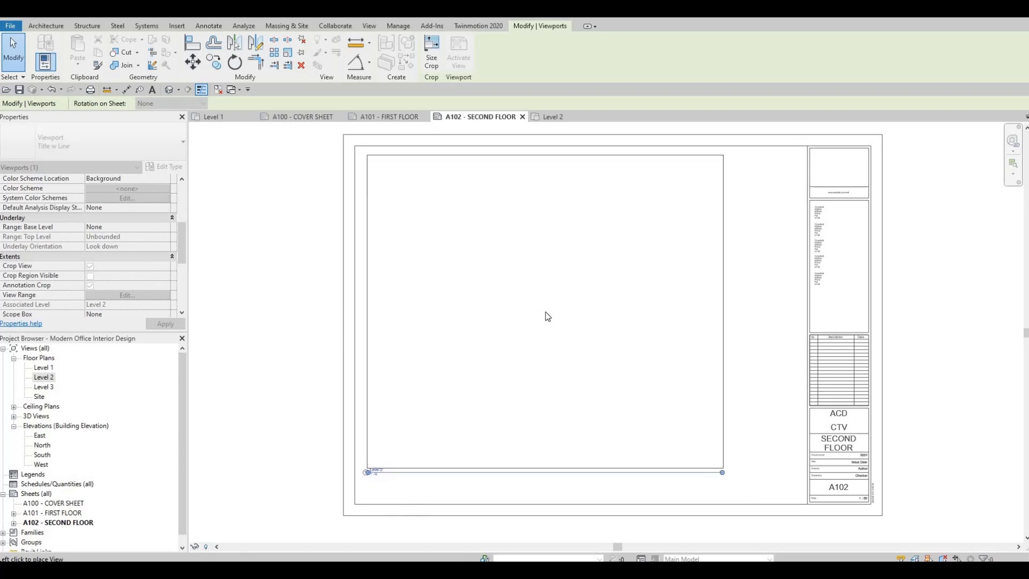
click(546, 311)
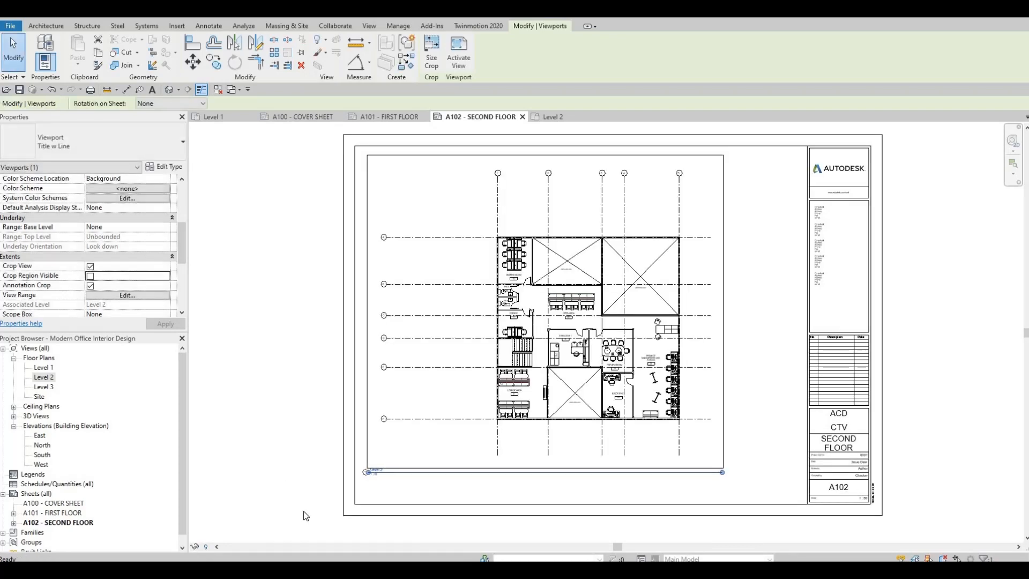
scroll(429, 498, up, 5)
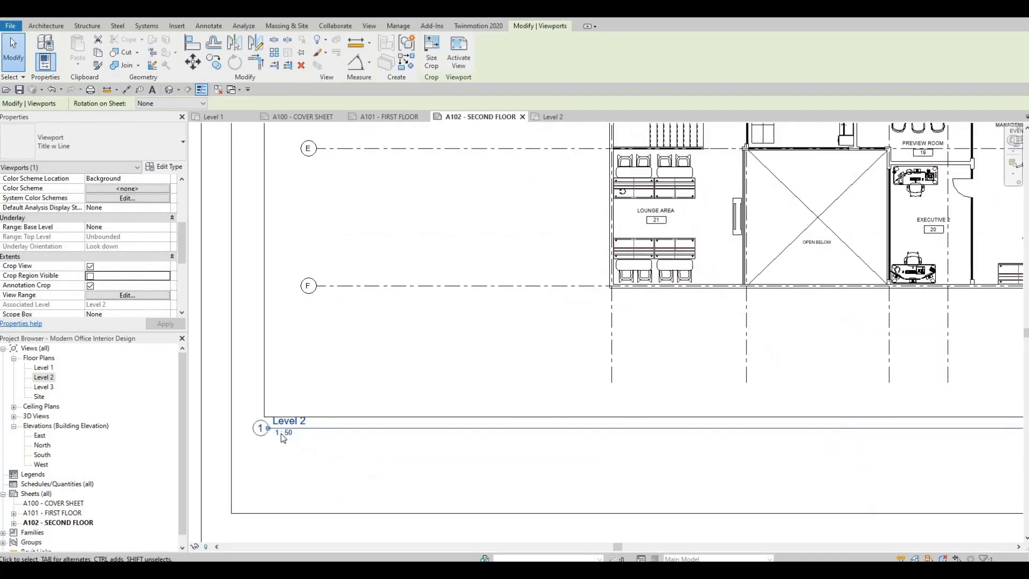
scroll(297, 443, down, 1)
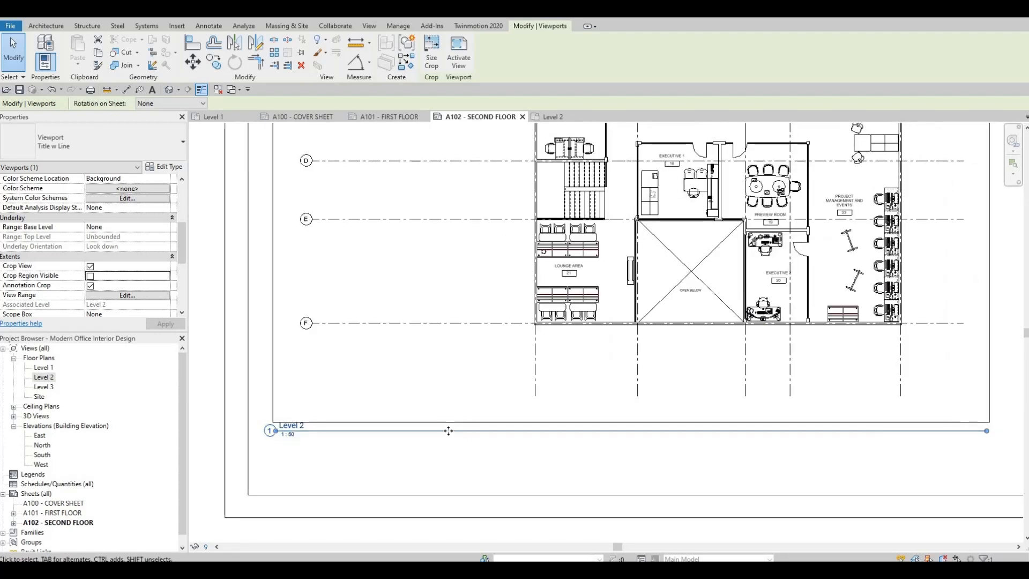
scroll(287, 389, down, 1)
scroll(323, 407, down, 1)
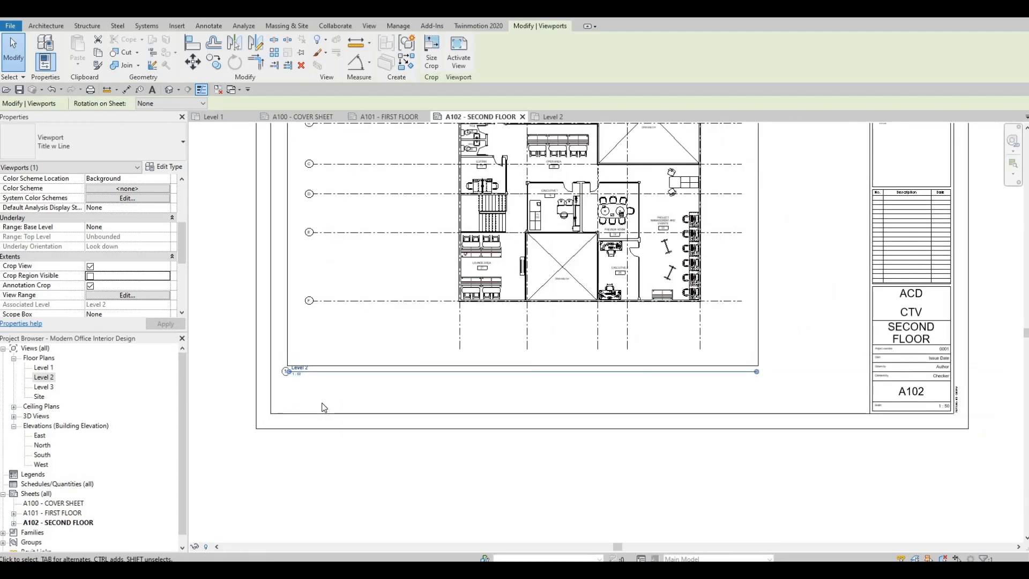
scroll(290, 384, up, 1)
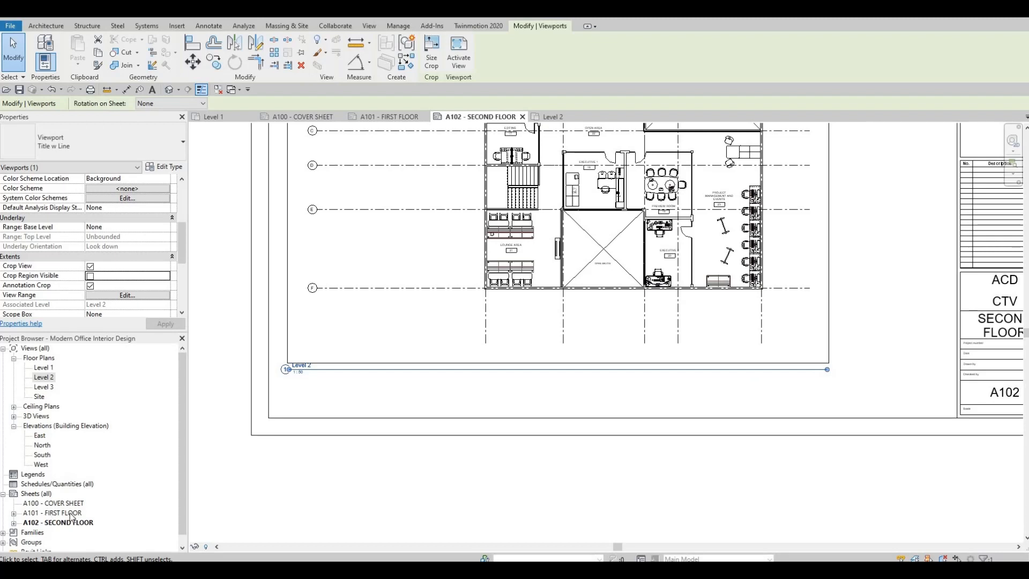
Step: Examine the Level 2 view title on sheet A102 and look through the viewport and sheet properties for its title setting
scroll(308, 376, up, 3)
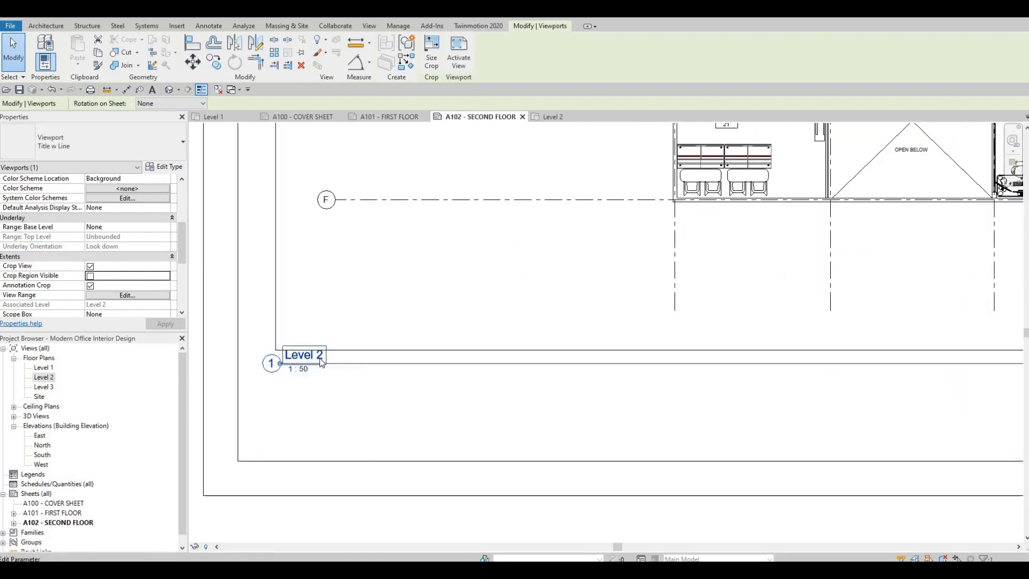
scroll(324, 375, down, 3)
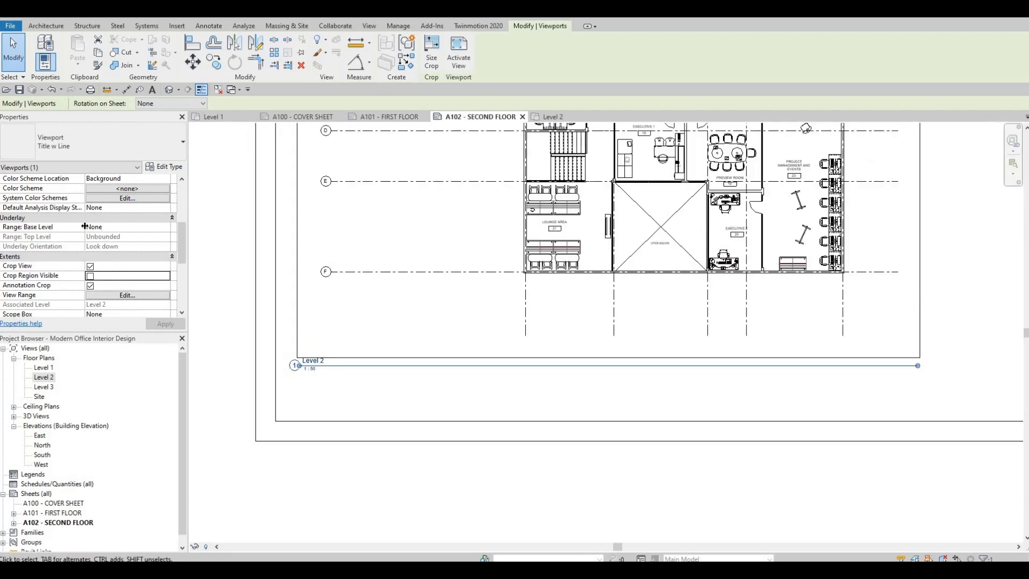
scroll(83, 227, up, 3)
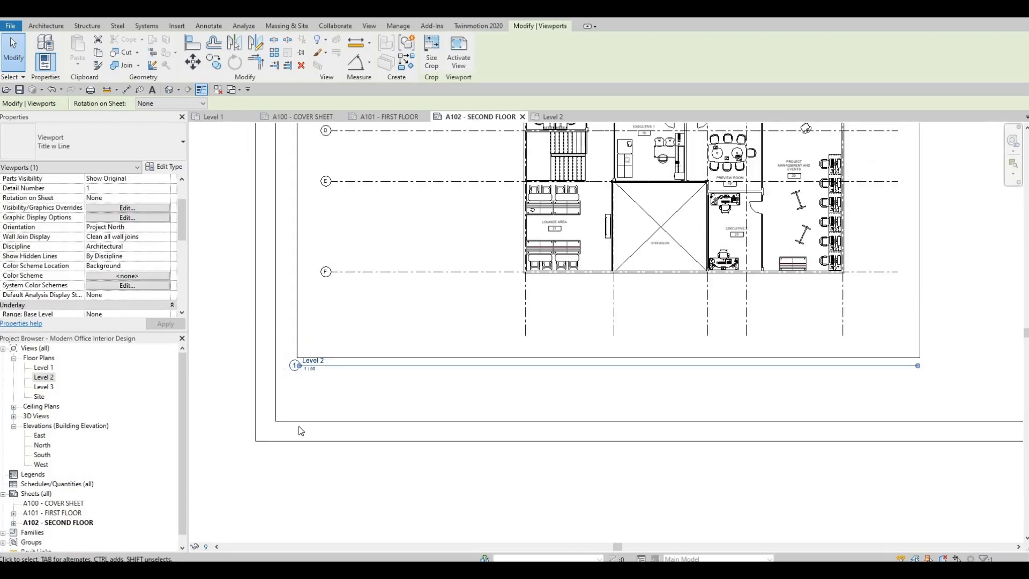
key(Escape)
key(Escape)
key(Escape)
scroll(148, 251, down, 2)
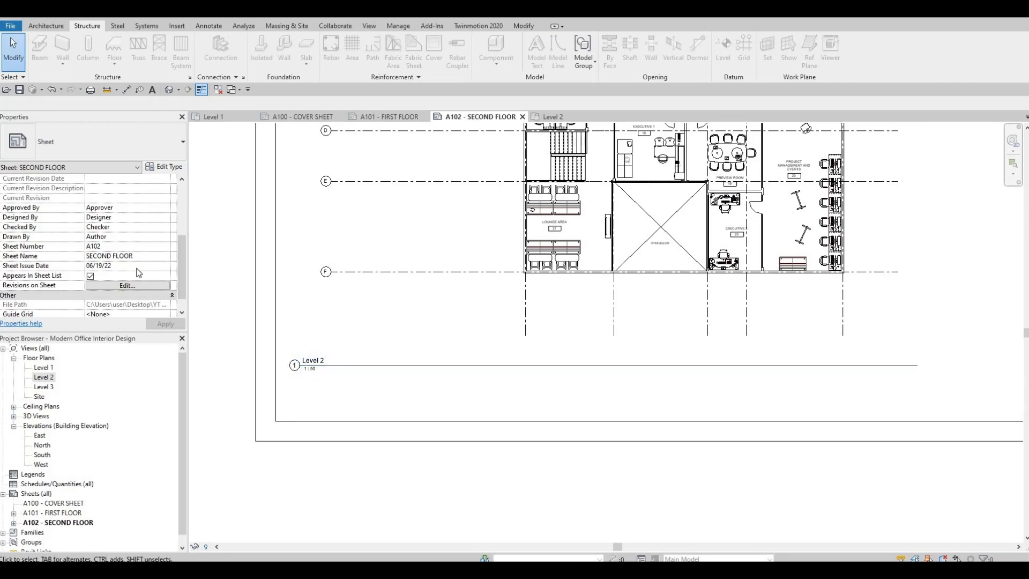
scroll(129, 268, down, 1)
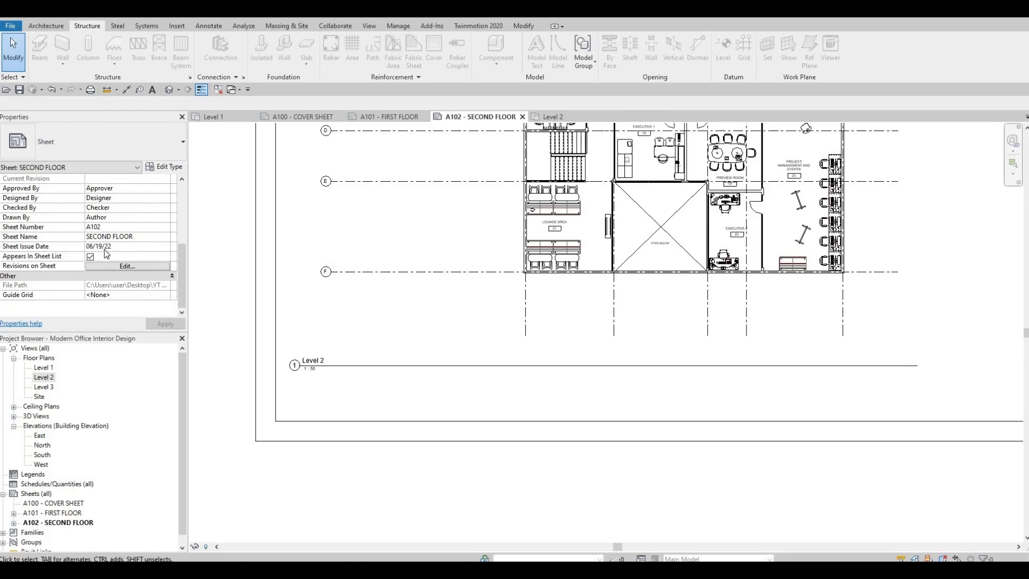
scroll(121, 266, up, 3)
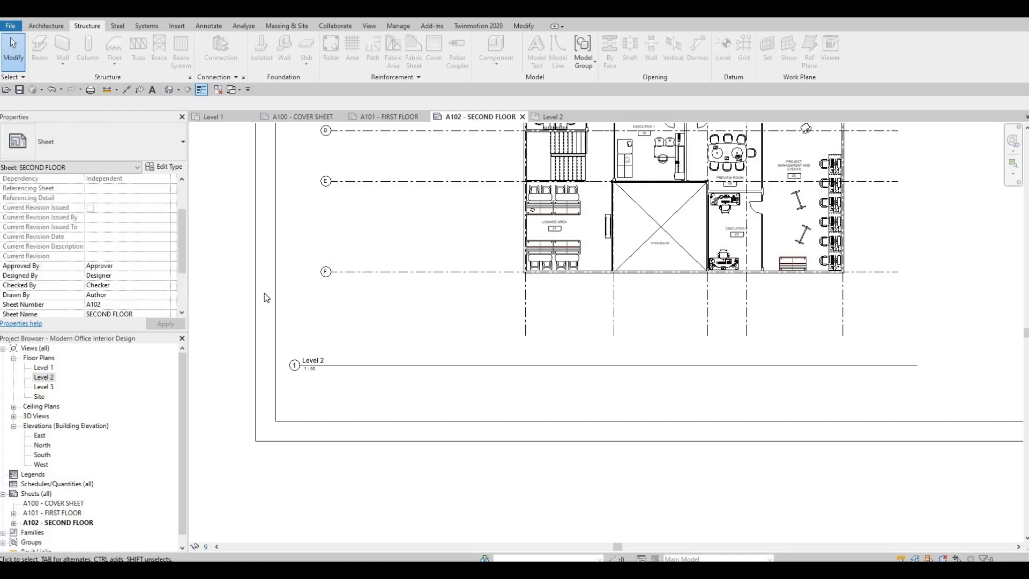
scroll(98, 310, down, 3)
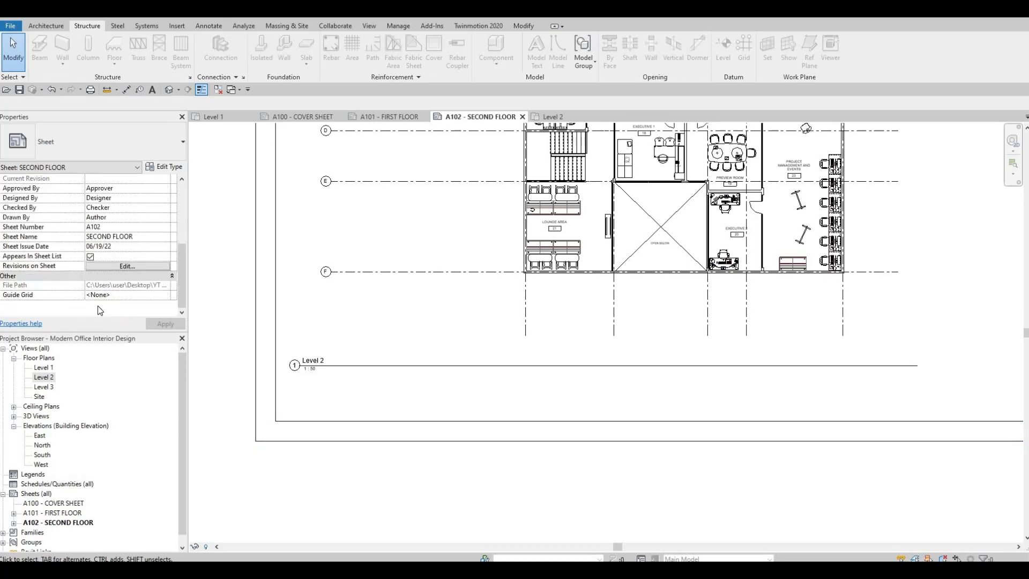
Step: Rename the Level 2 view placed on sheet A102 as SECOND FLOOR through its View Name property
click(322, 371)
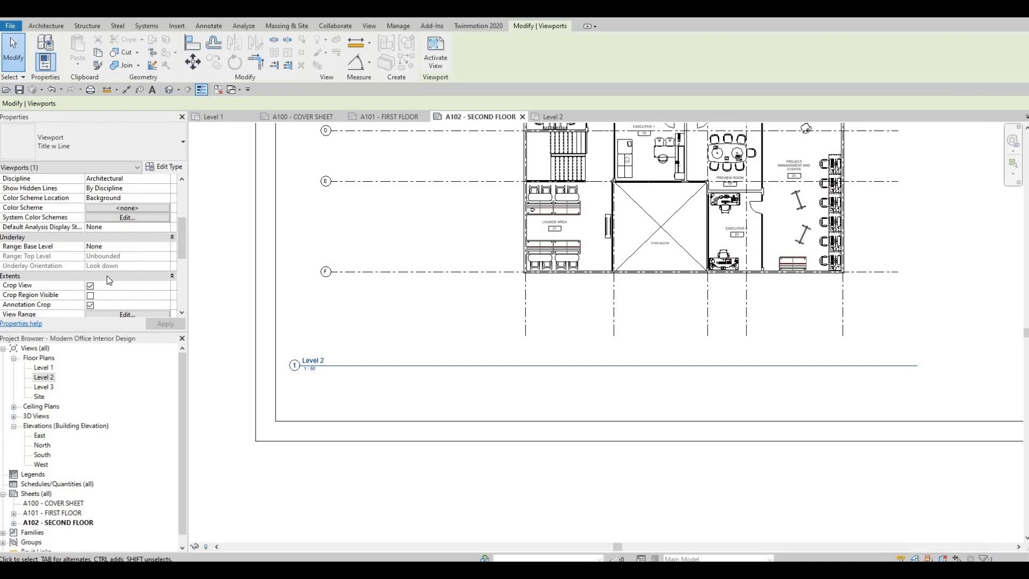
scroll(114, 261, down, 2)
scroll(113, 254, down, 2)
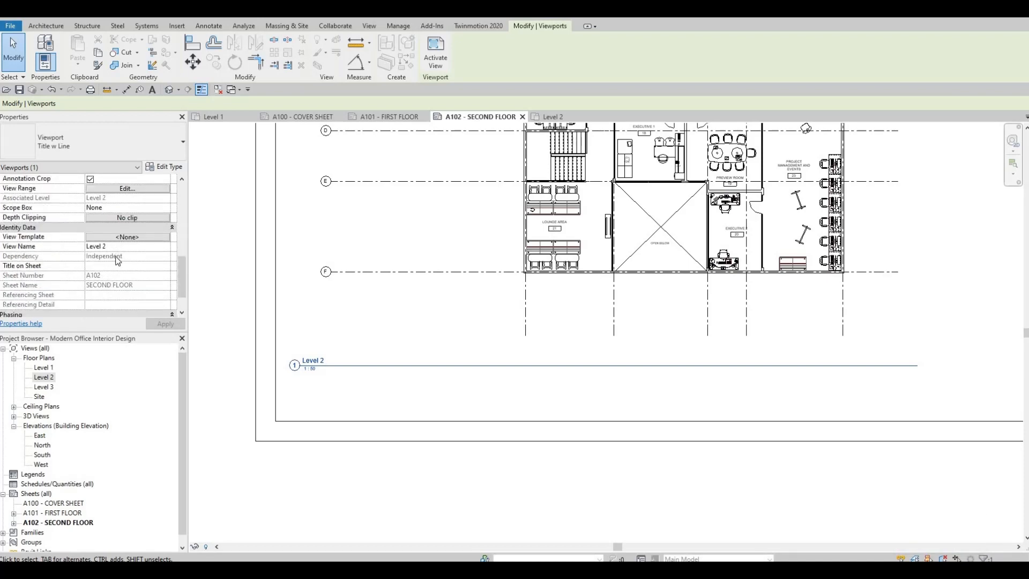
click(115, 264)
text(SECOND )
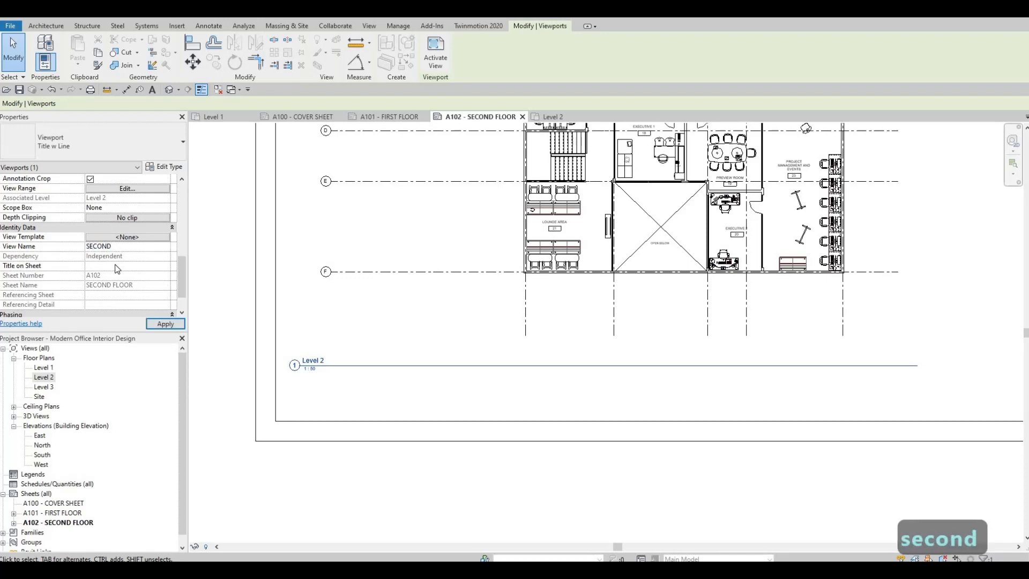
text(FLOOR)
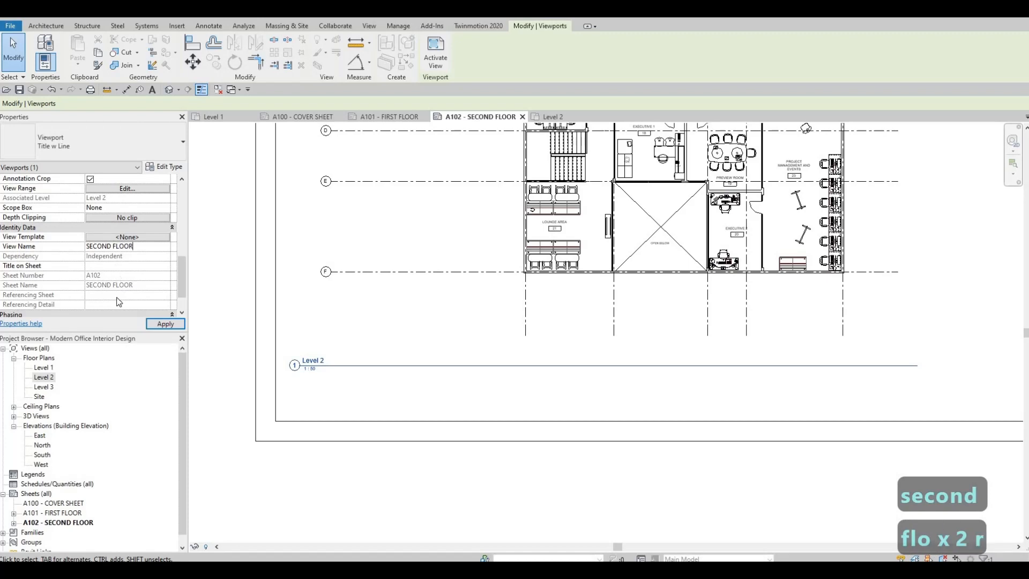
click(162, 325)
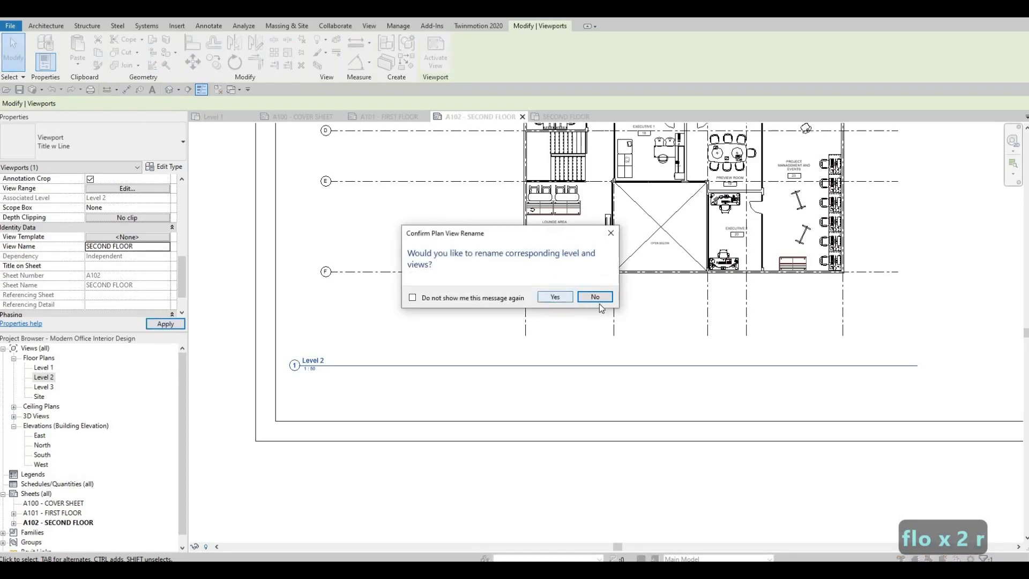
key(Escape)
key(Escape)
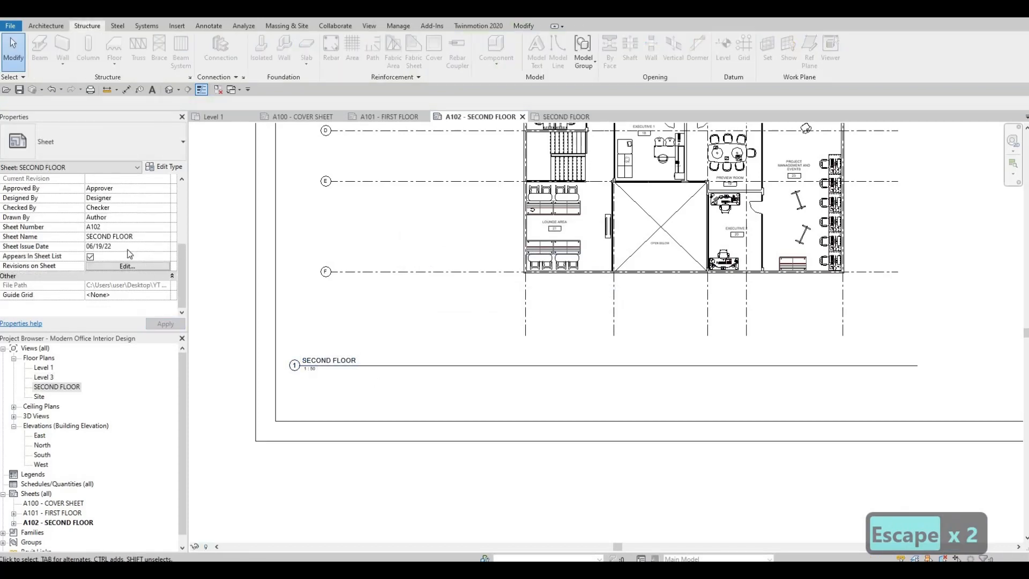
Step: Check the renamed view on the sheet and undo the view rename
scroll(59, 242, up, 4)
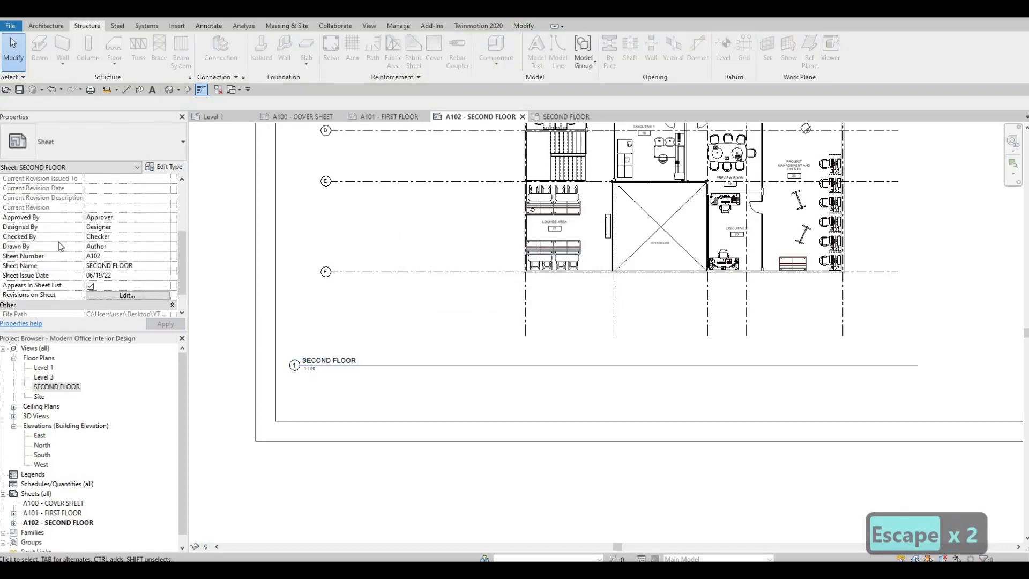
click(342, 366)
scroll(370, 313, down, 3)
middle_drag(547, 364, 477, 337)
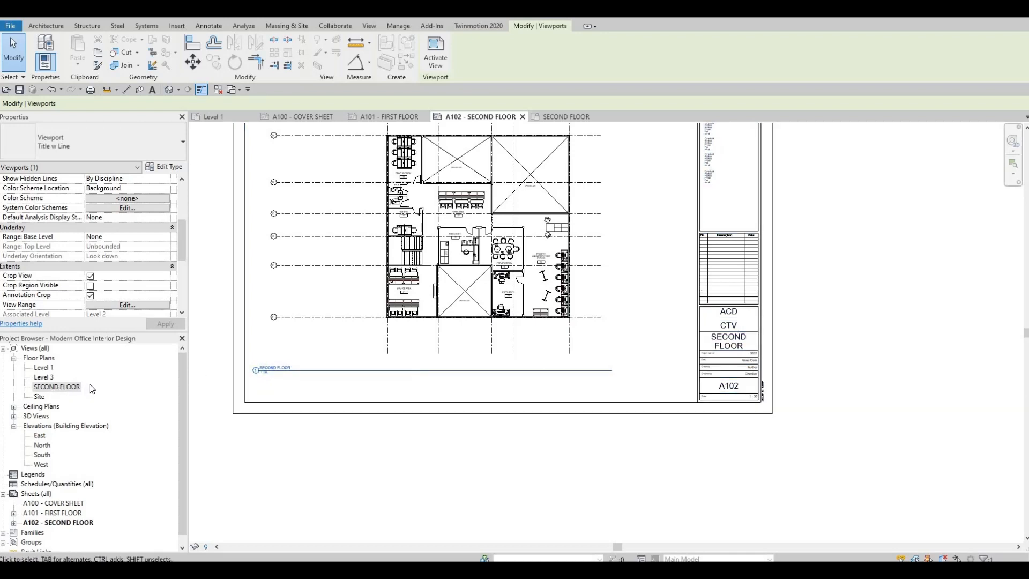
key(ctrl+z)
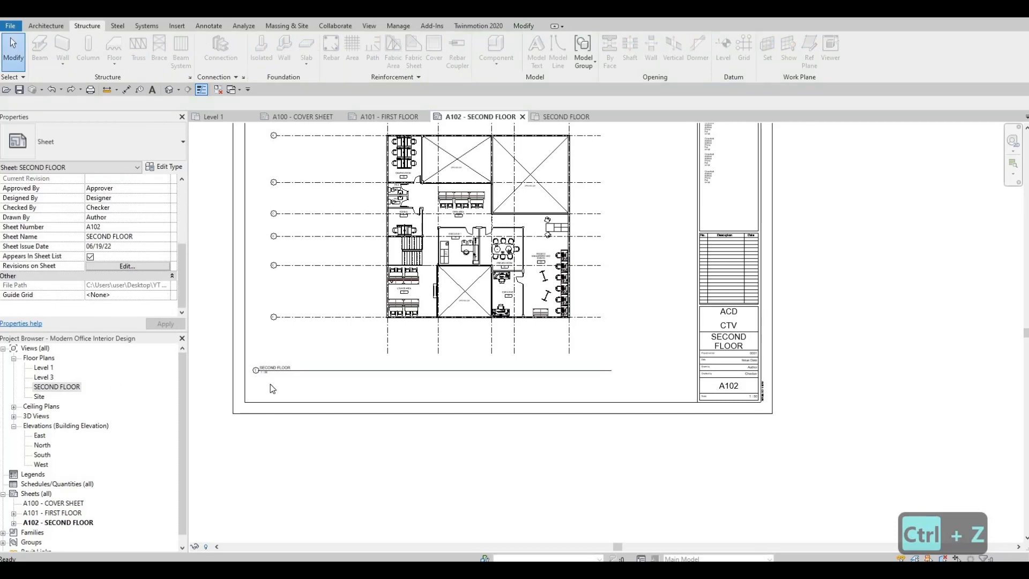
key(ctrl+z)
key(Escape)
key(Escape)
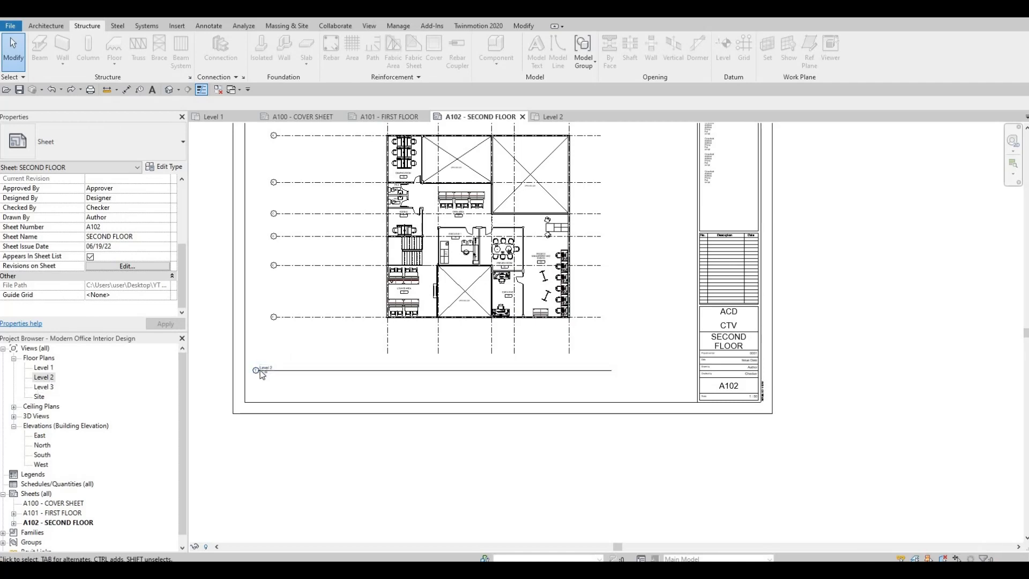
key(Escape)
key(Escape)
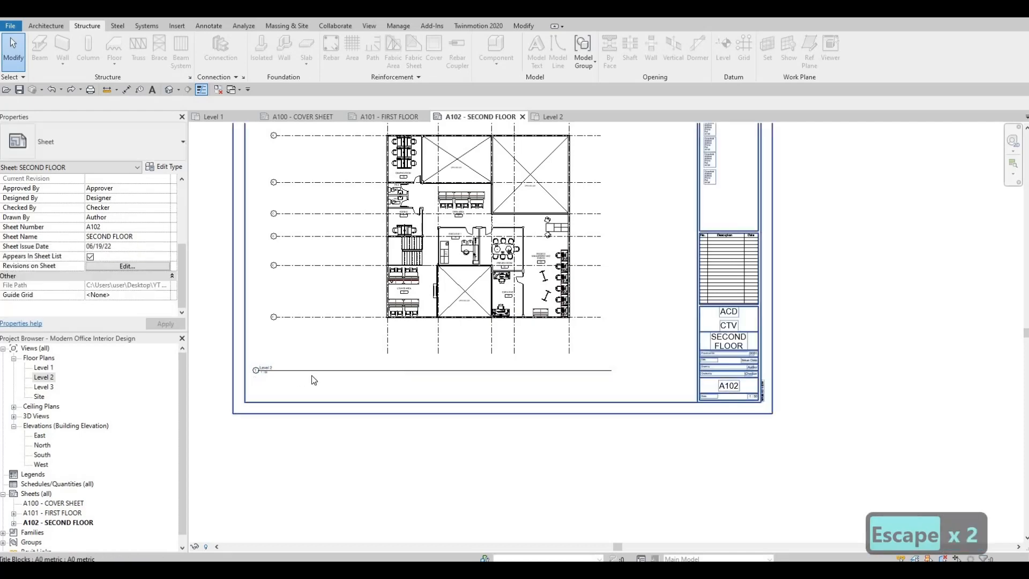
Step: Set the Title on Sheet of the Level 2 viewport on sheet A102 to SECOND FLOOR
scroll(252, 375, up, 4)
click(319, 370)
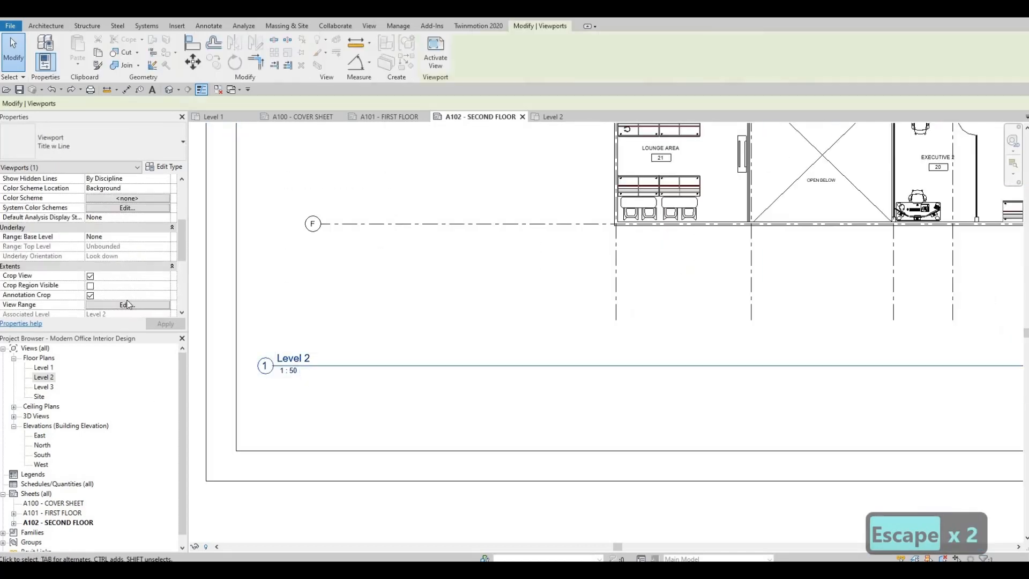
scroll(121, 273, down, 5)
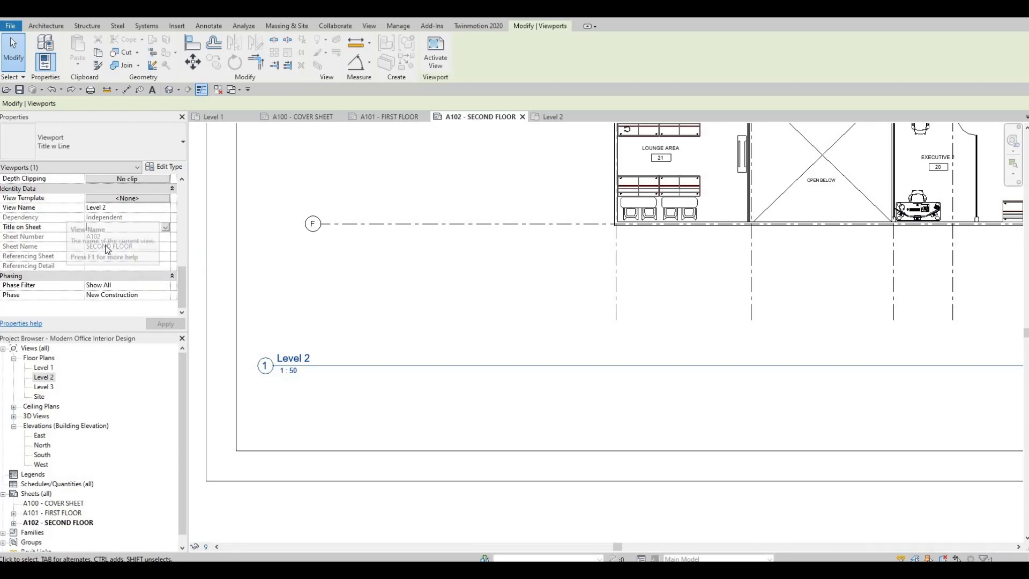
click(98, 228)
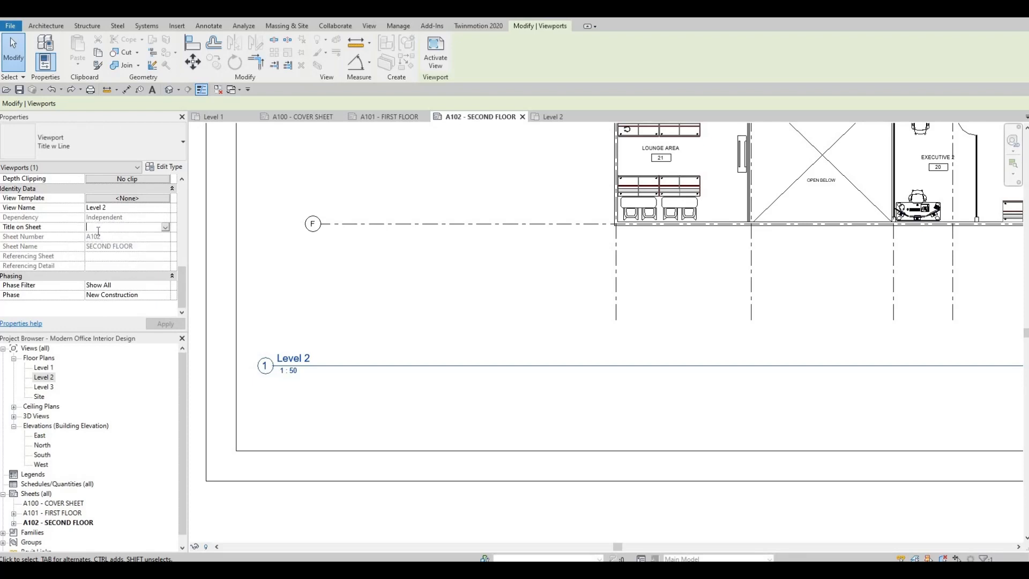
text(SECOND)
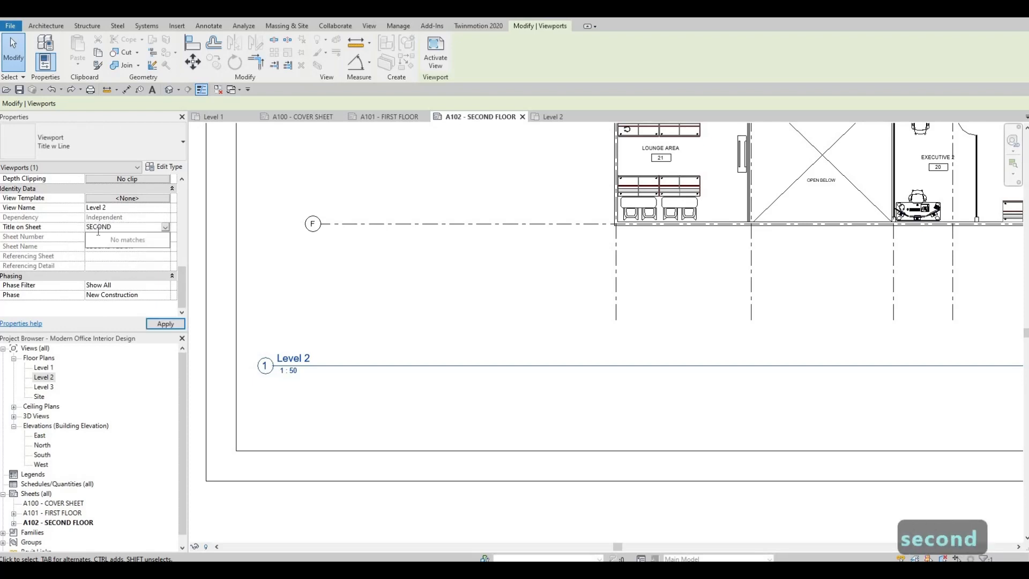
text( FLOOR)
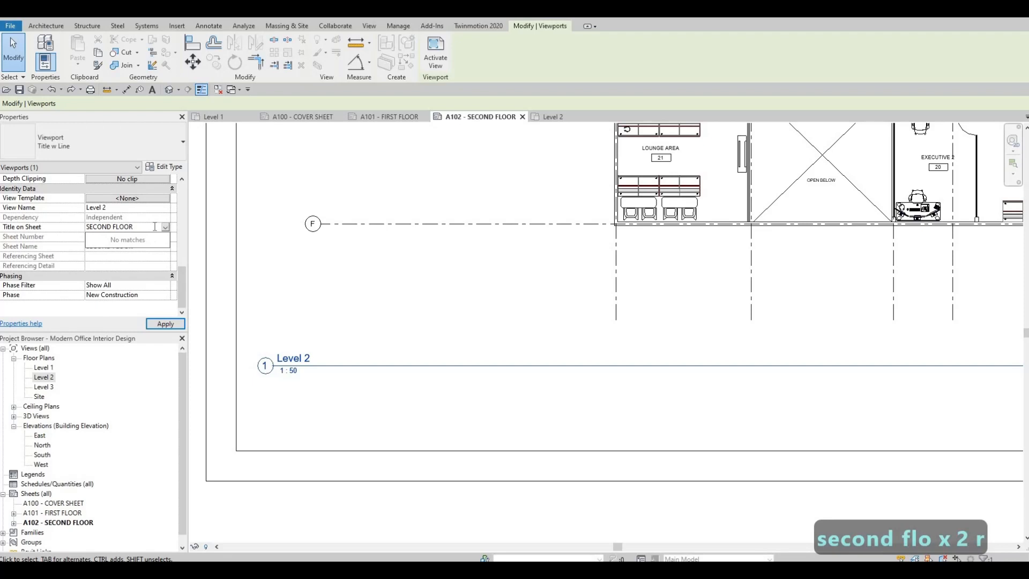
click(164, 324)
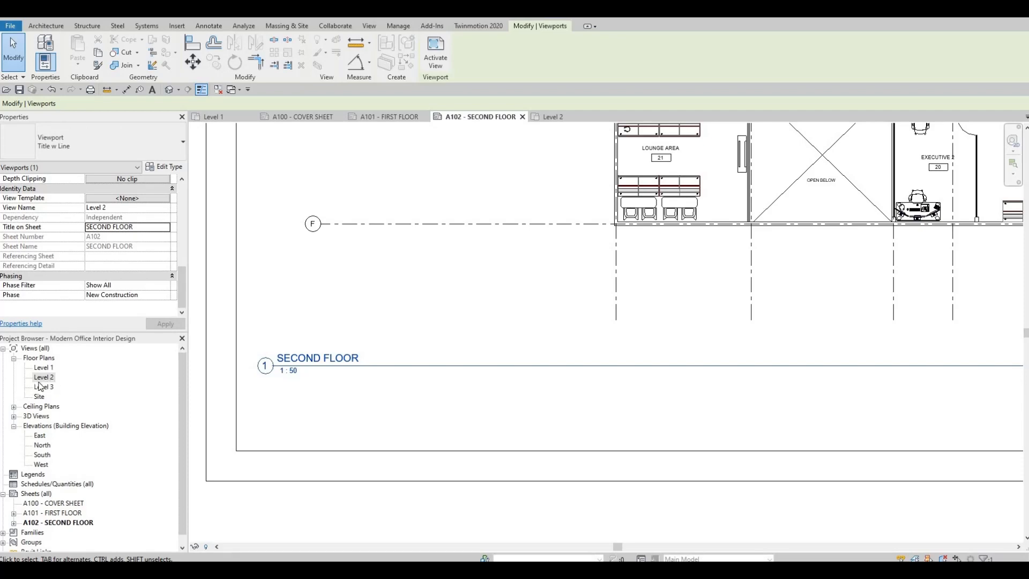
Step: Open sheet A101 - FIRST FLOOR and try to set the Level 1 viewport's Title on Sheet to FIRST FLOOR
scroll(364, 368, down, 5)
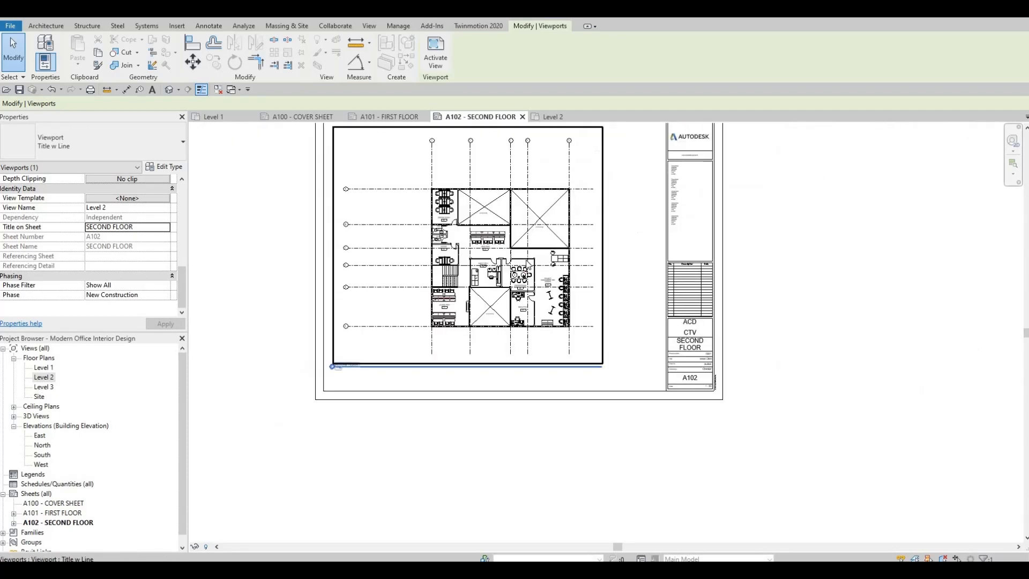
click(390, 115)
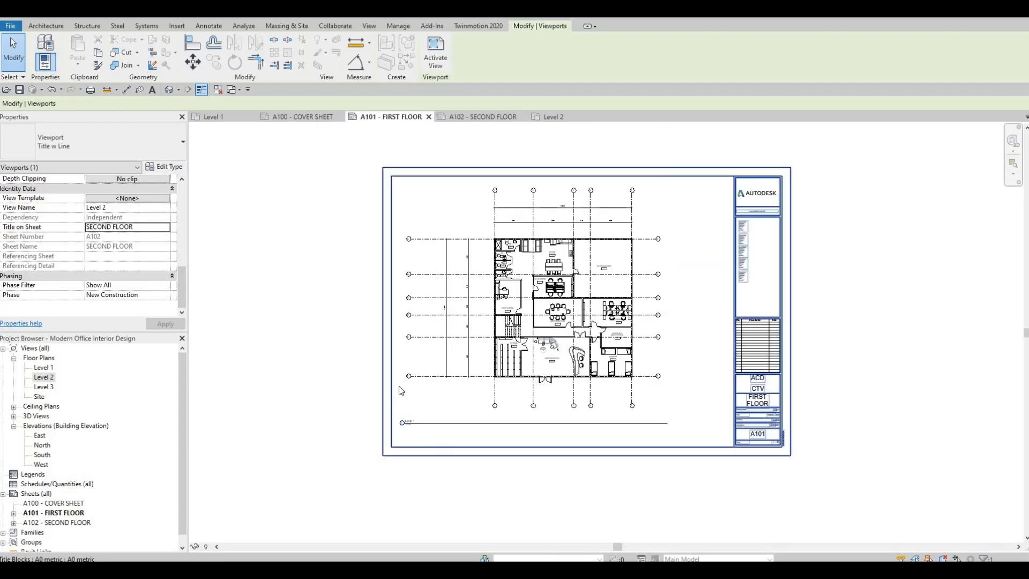
scroll(400, 390, up, 4)
click(362, 382)
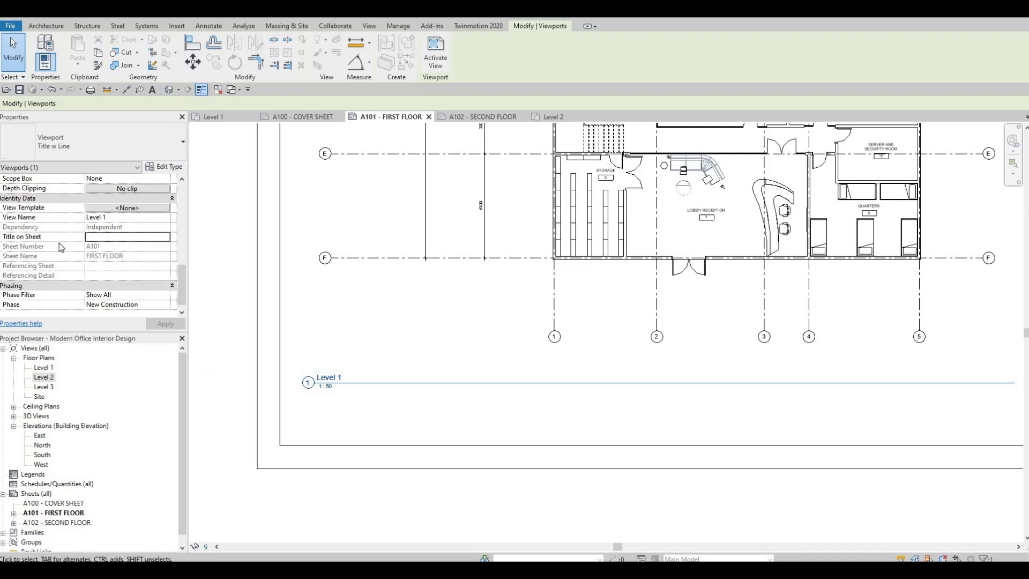
click(110, 238)
text(FIRST FLOOR)
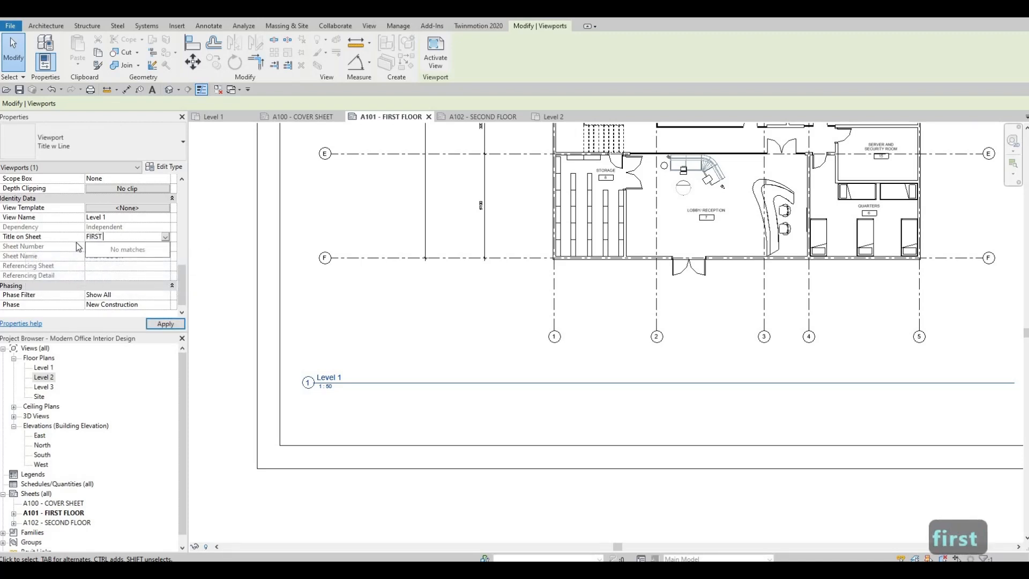
click(160, 325)
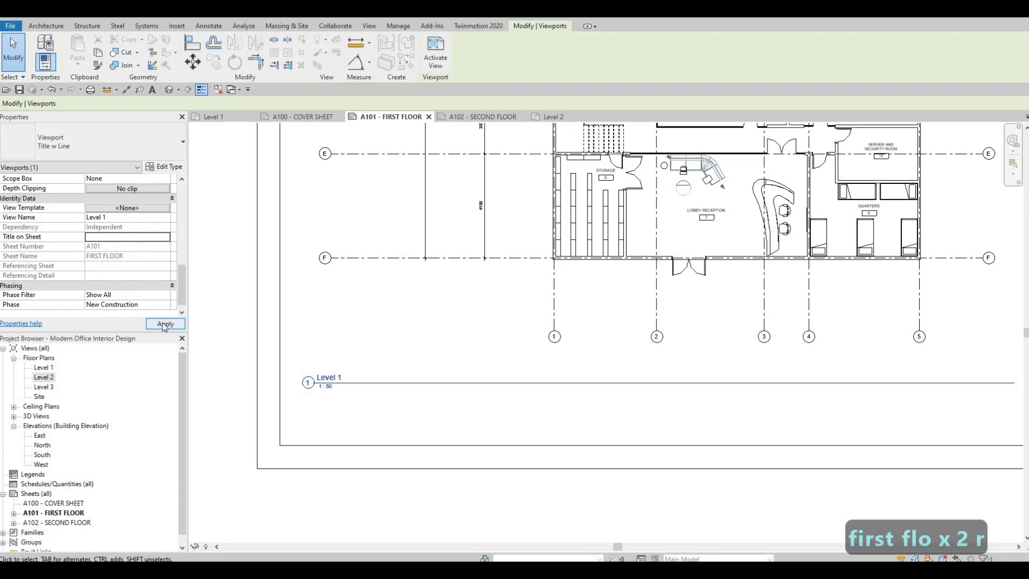
Step: Examine the Level 1 plan's layout, grid bubbles and dimensions on sheet A101
scroll(275, 325, down, 2)
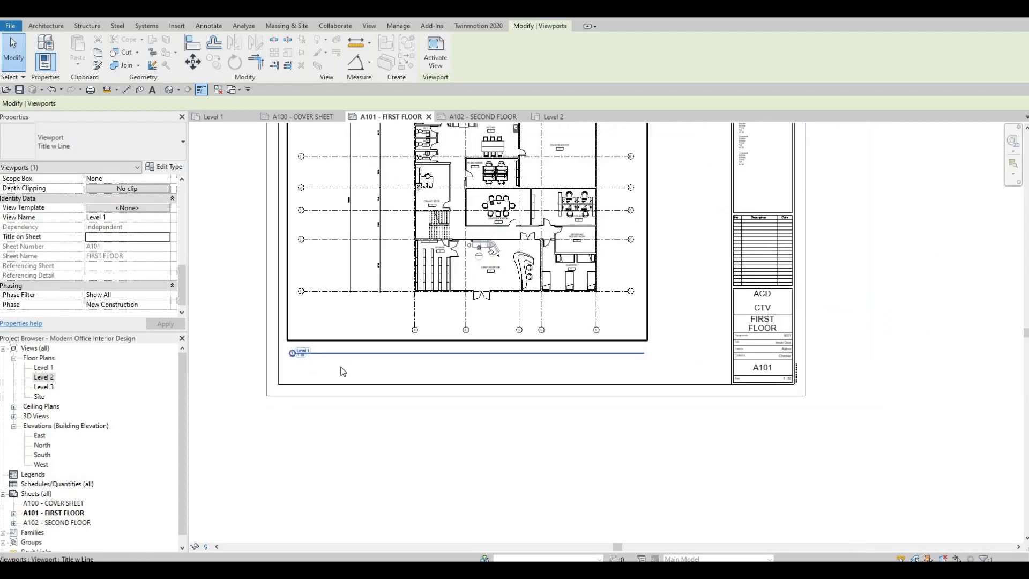
scroll(322, 327, down, 3)
middle_drag(314, 274, 306, 317)
scroll(311, 338, up, 2)
middle_drag(352, 176, 353, 190)
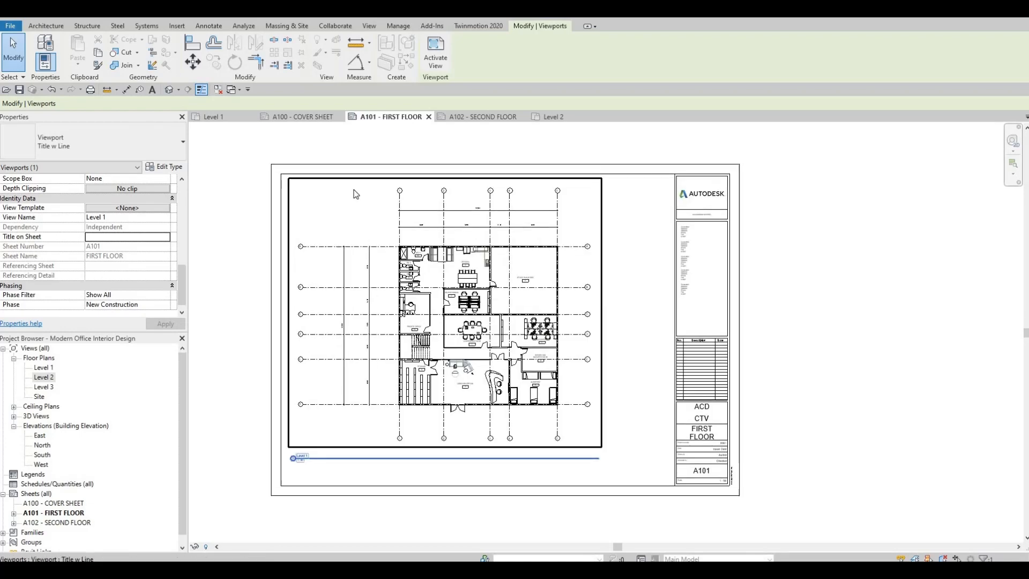
scroll(375, 241, up, 3)
scroll(382, 256, down, 1)
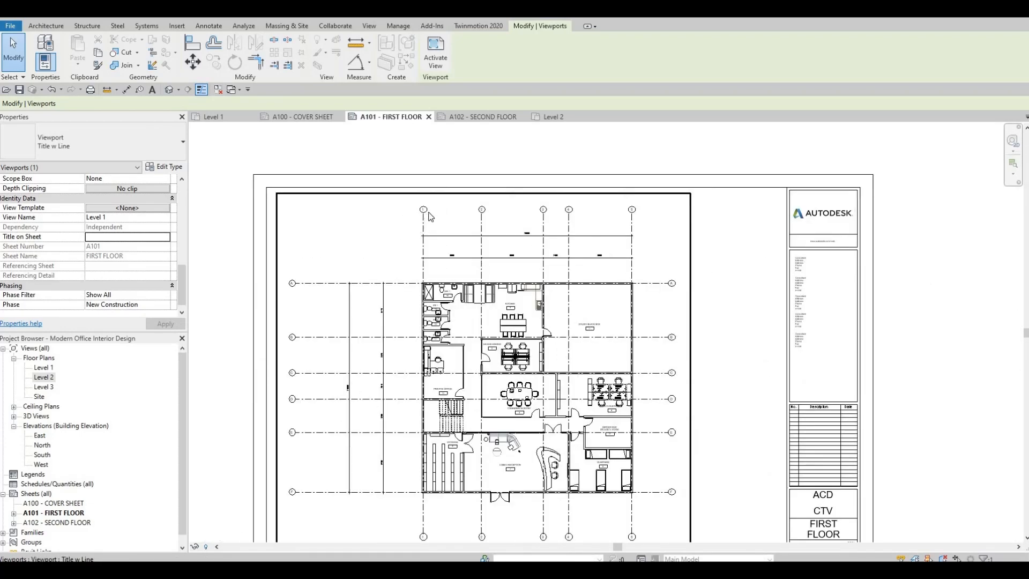
scroll(429, 188, down, 1)
middle_drag(430, 189, 437, 161)
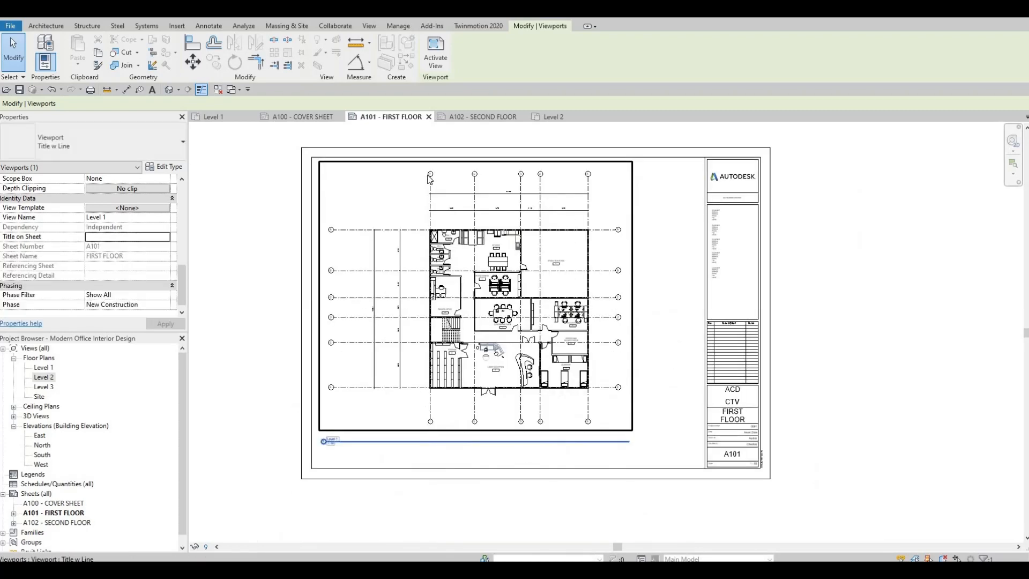
scroll(435, 169, up, 1)
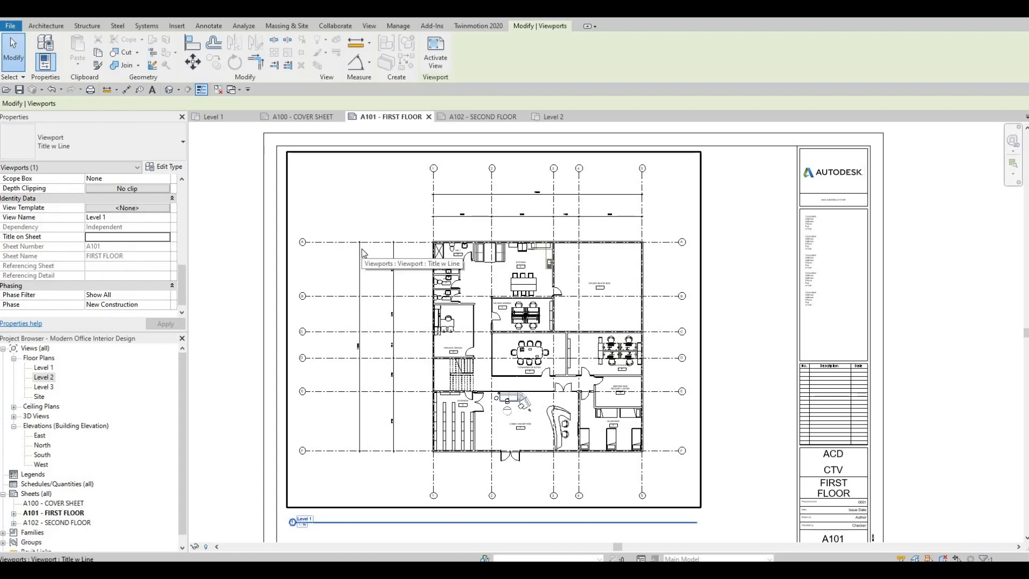
Step: Look through the annotation categories in sheet A101's Visibility/Graphic Overrides, including the grid entries, and close them without changing anything
key(v)
key(g)
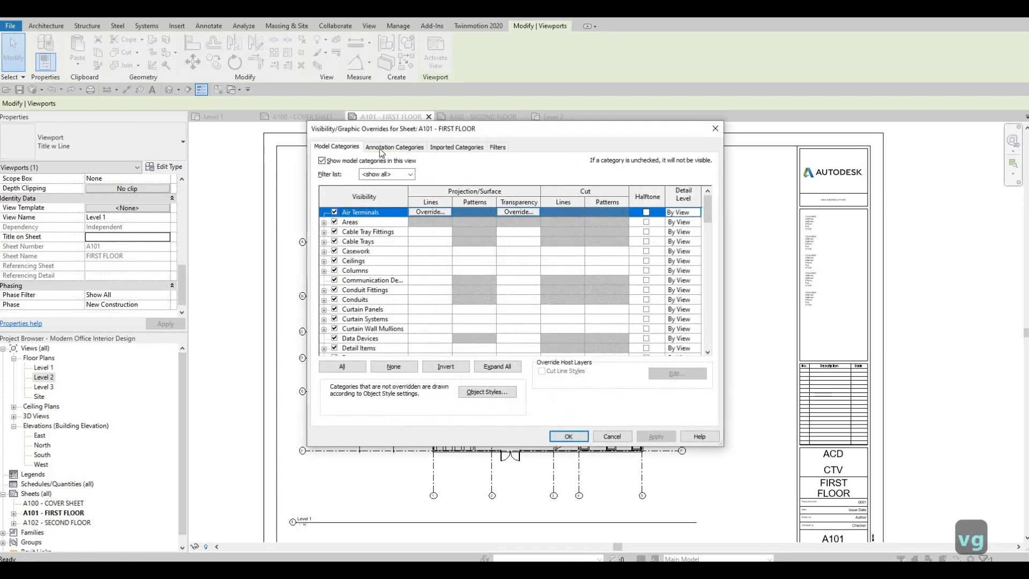
click(375, 148)
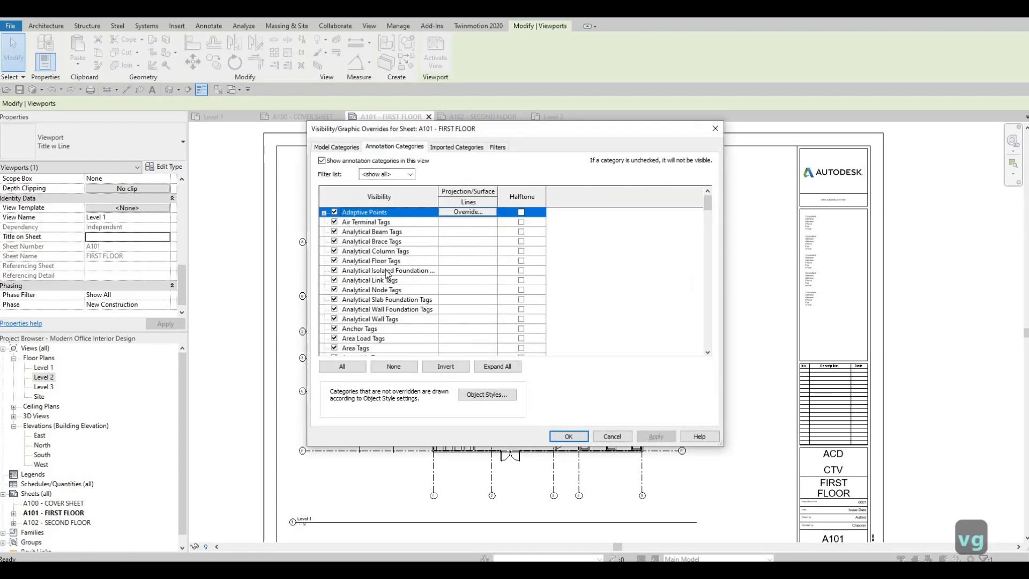
scroll(386, 275, down, 13)
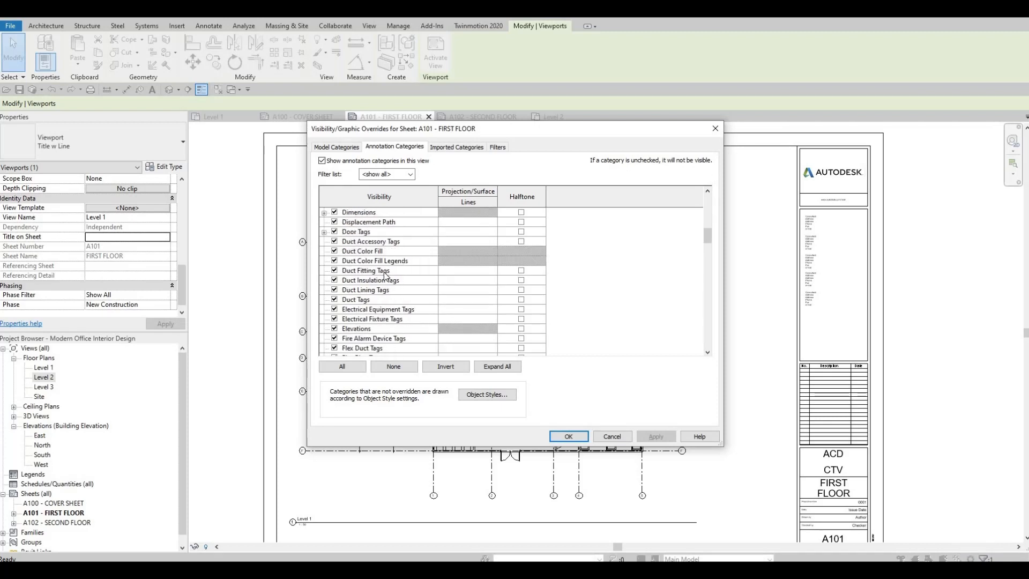
scroll(386, 275, down, 13)
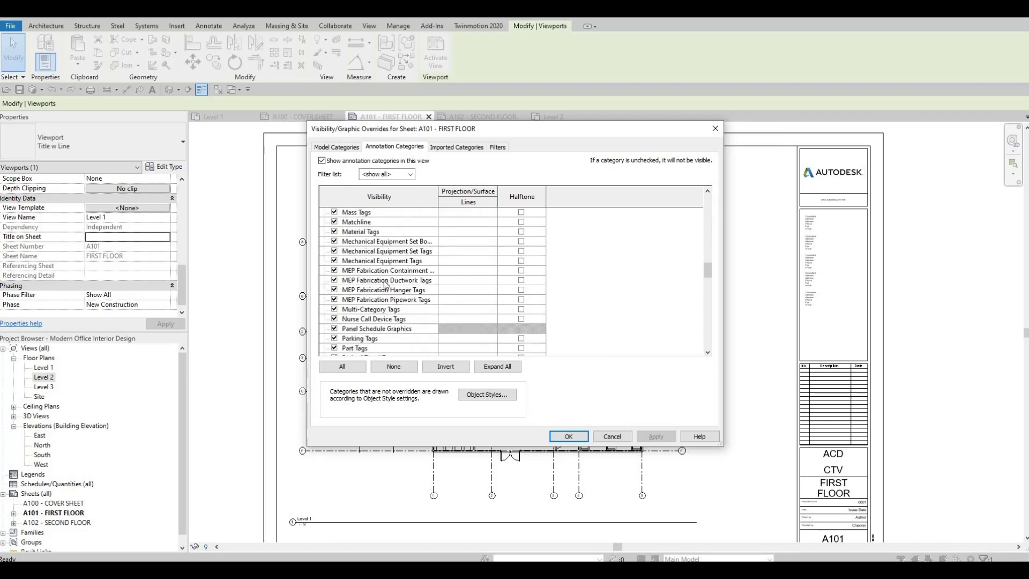
scroll(383, 292, down, 6)
scroll(383, 293, up, 8)
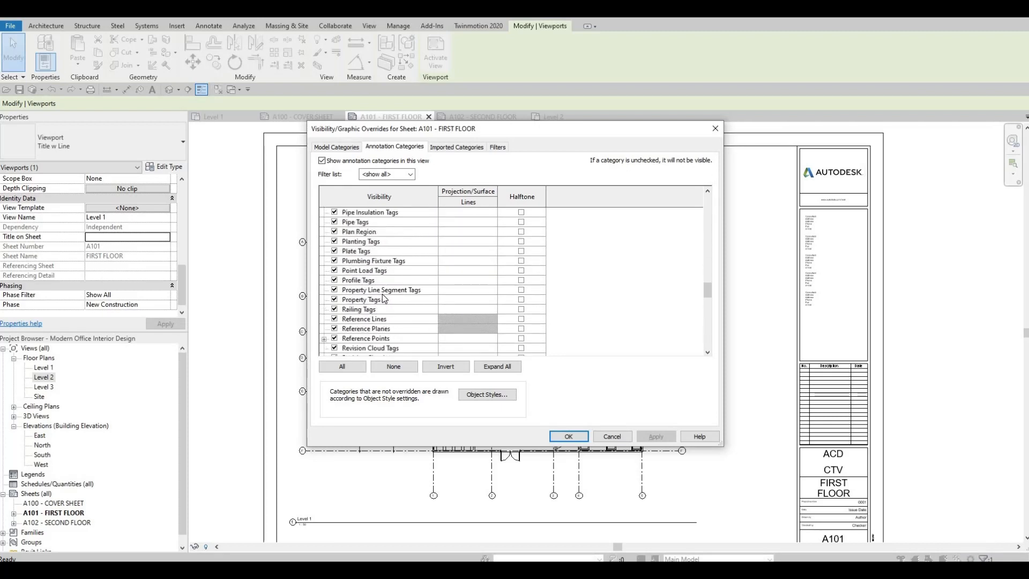
scroll(384, 299, up, 10)
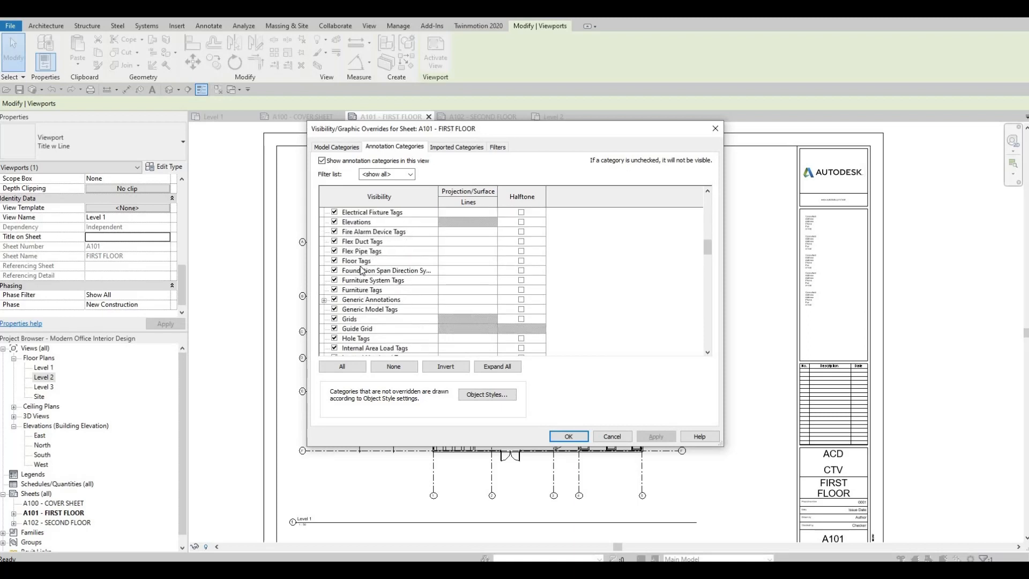
scroll(358, 275, up, 15)
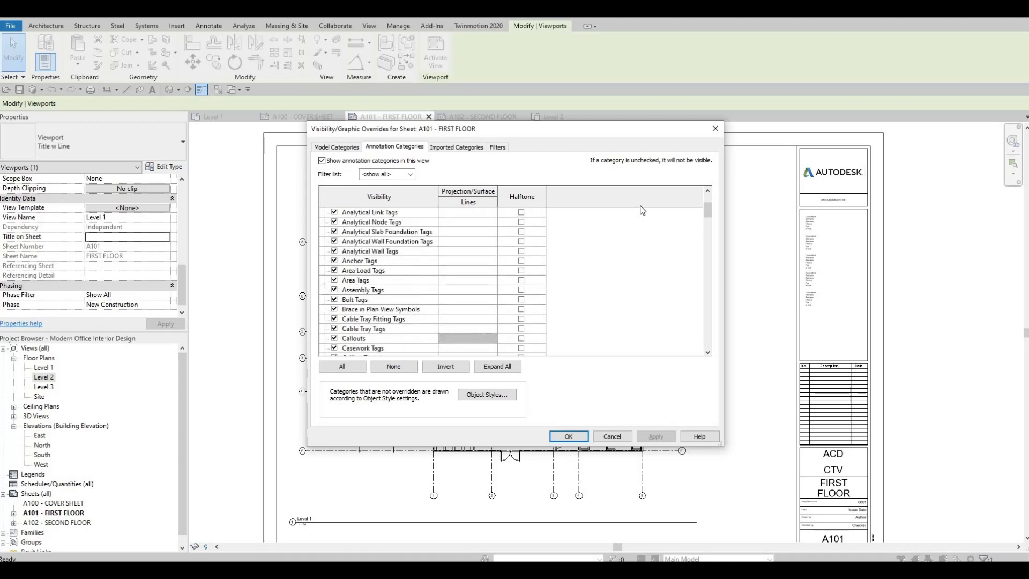
click(703, 249)
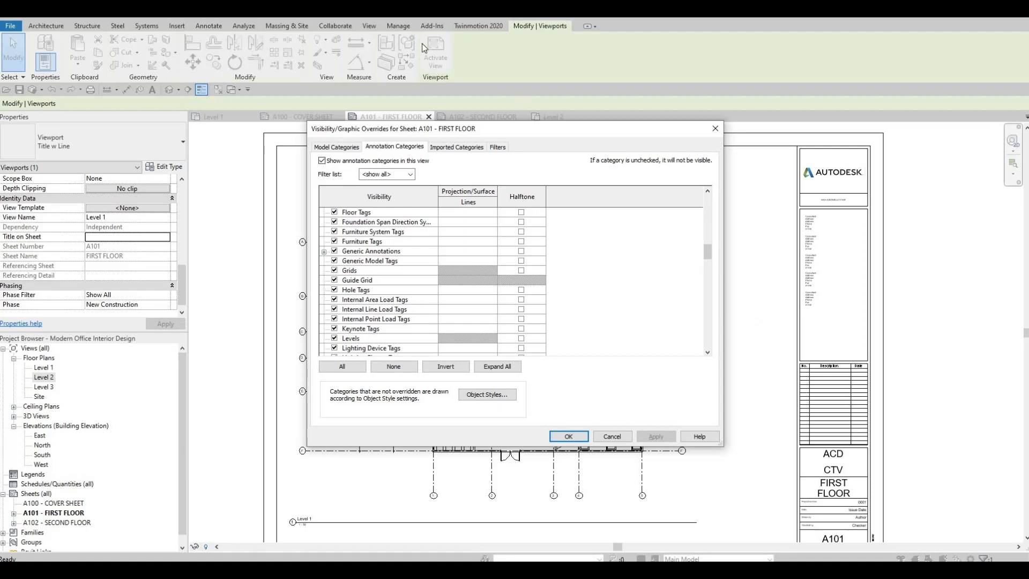
key(Escape)
key(Escape)
key(Escape)
key(Escape)
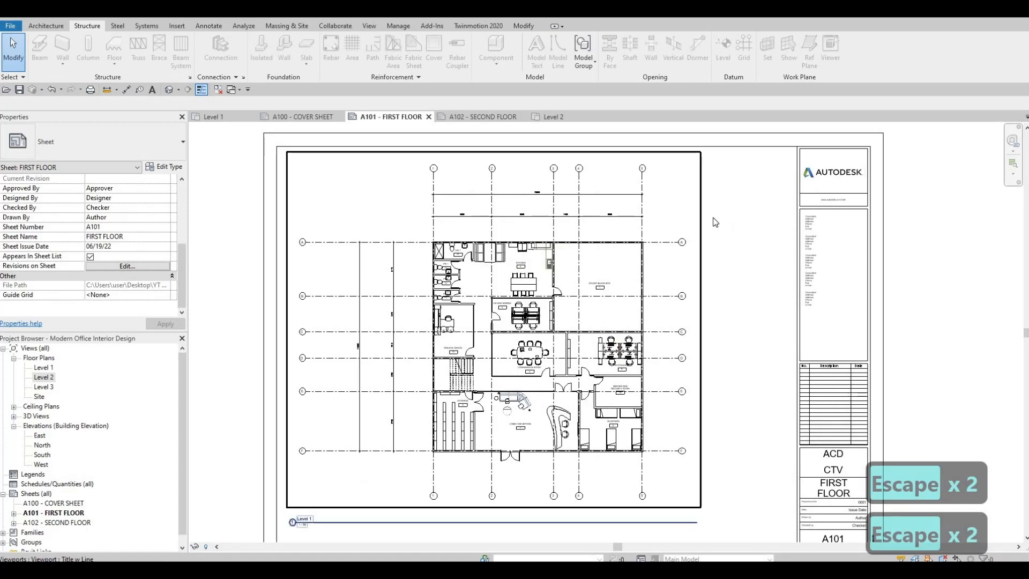
key(Escape)
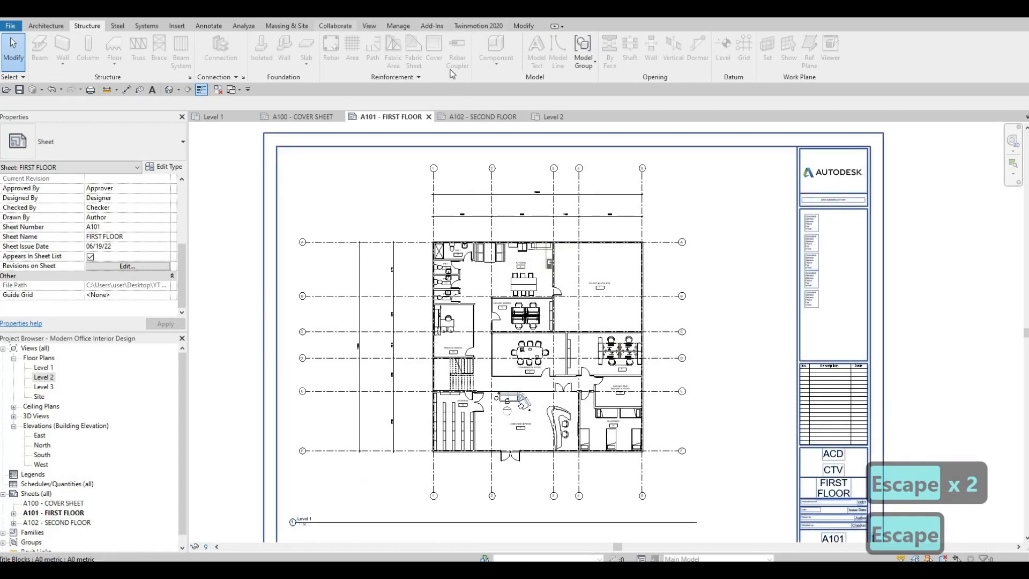
Step: Create a new guide grid named Guide Grid 1 and assign it to sheet A101 - FIRST FLOOR
click(46, 26)
key(F1)
click(369, 26)
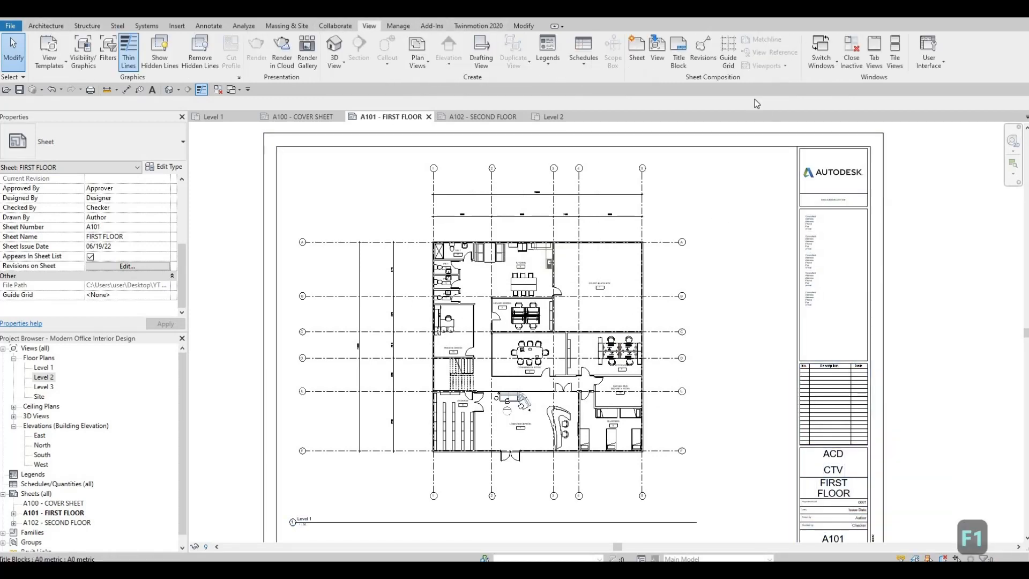
click(729, 60)
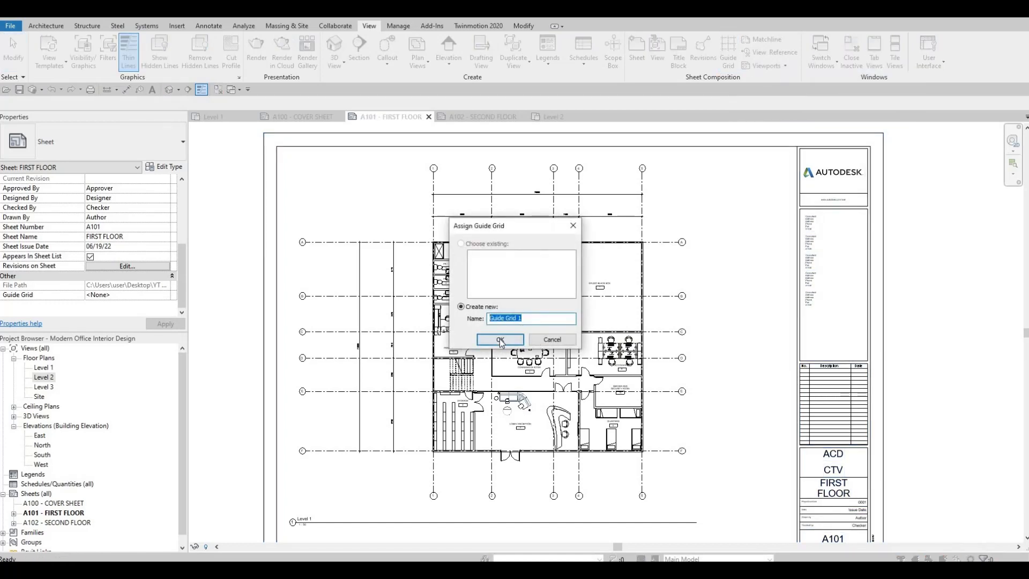
click(485, 343)
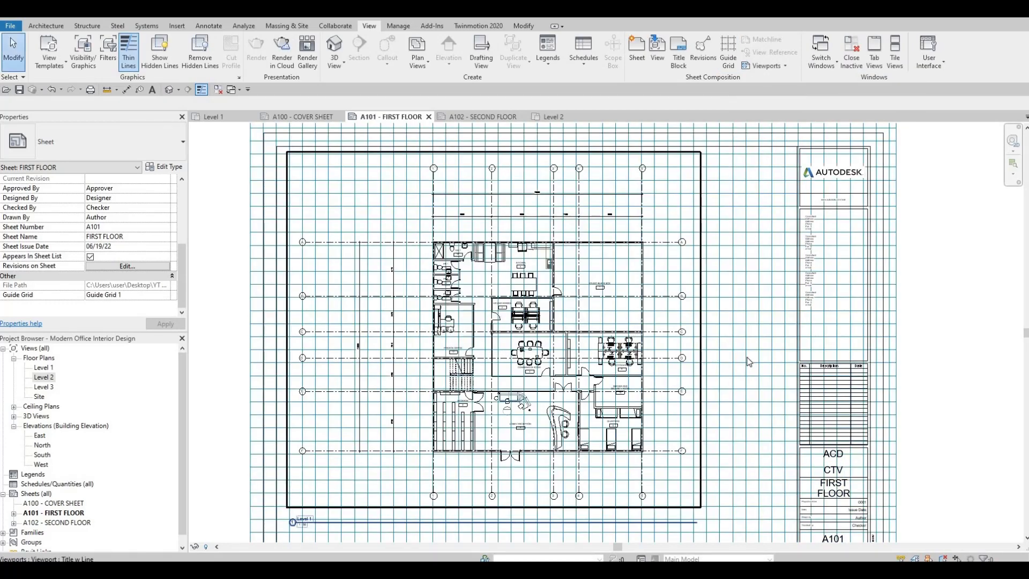
Step: Examine how the guide grid lies over sheet A101 and the Level 1 viewport, especially around the upper-left grid bubbles
scroll(629, 332, down, 2)
scroll(671, 223, up, 2)
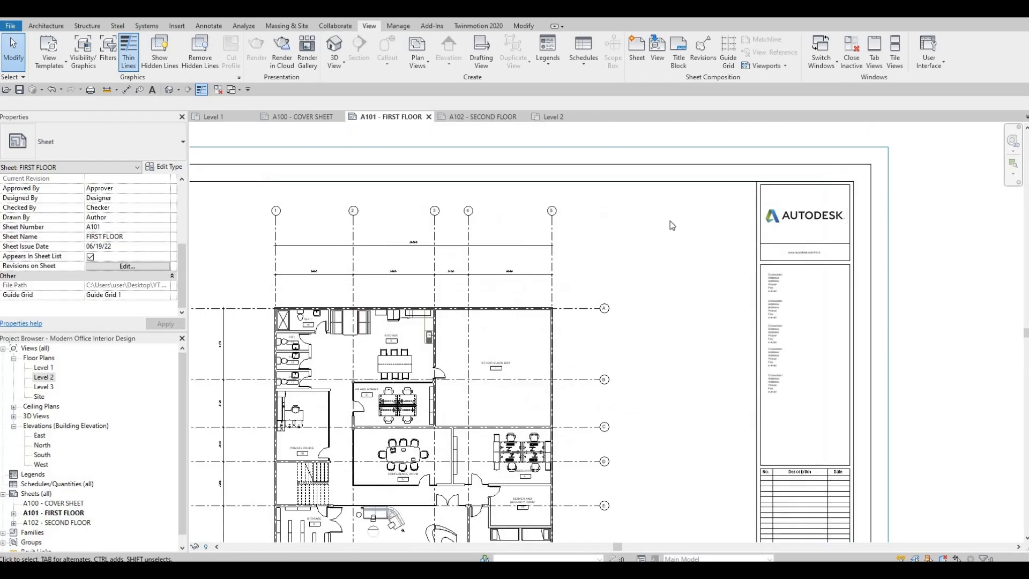
scroll(632, 338, down, 4)
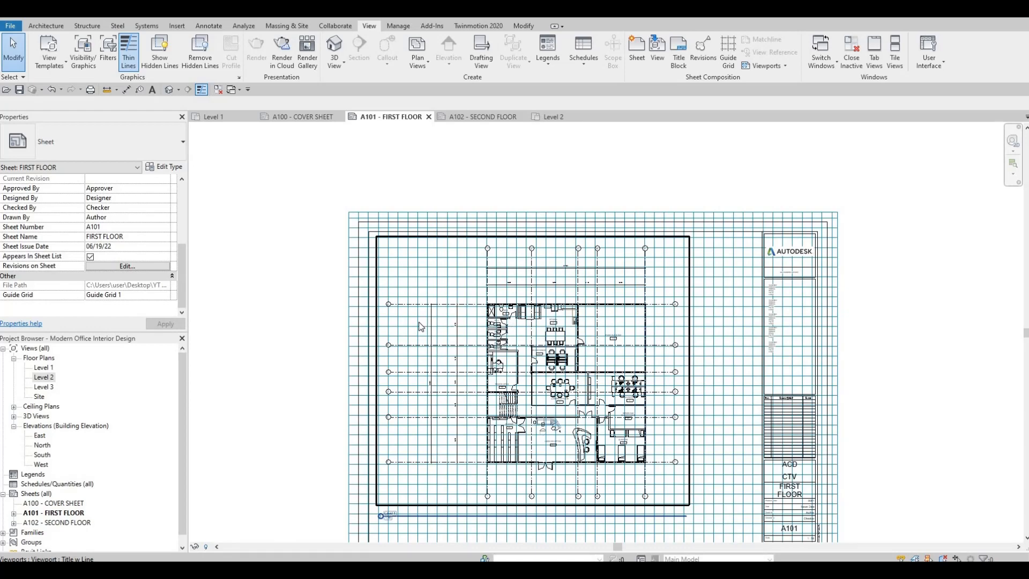
scroll(407, 319, up, 3)
scroll(354, 303, up, 3)
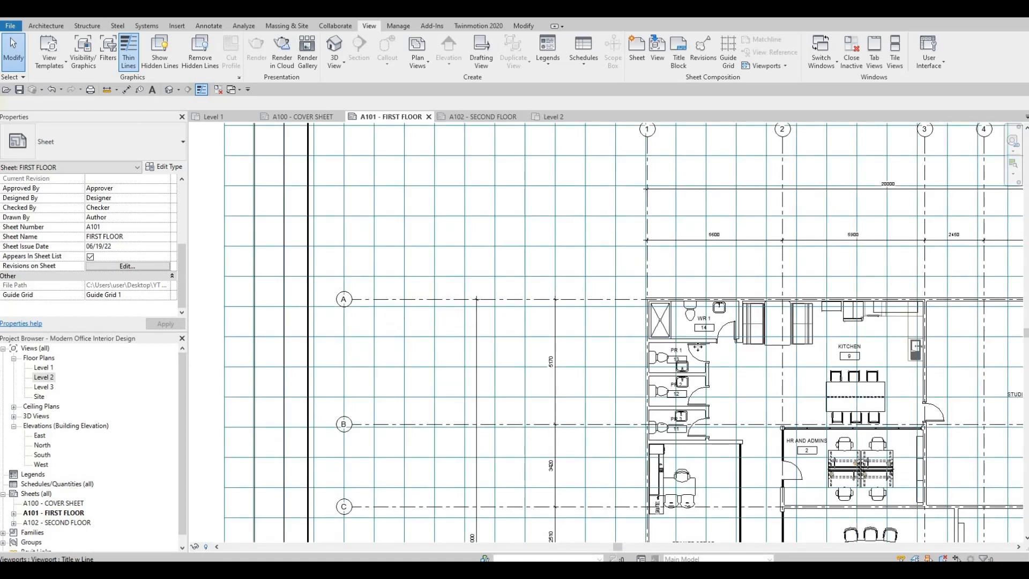
click(683, 325)
scroll(722, 336, down, 6)
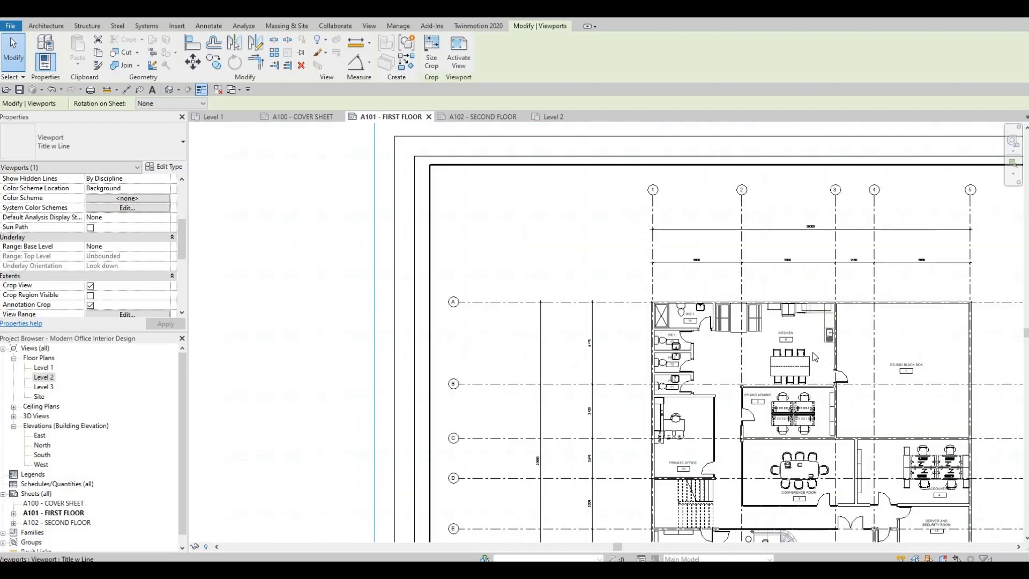
key(Escape)
click(815, 356)
scroll(538, 317, up, 6)
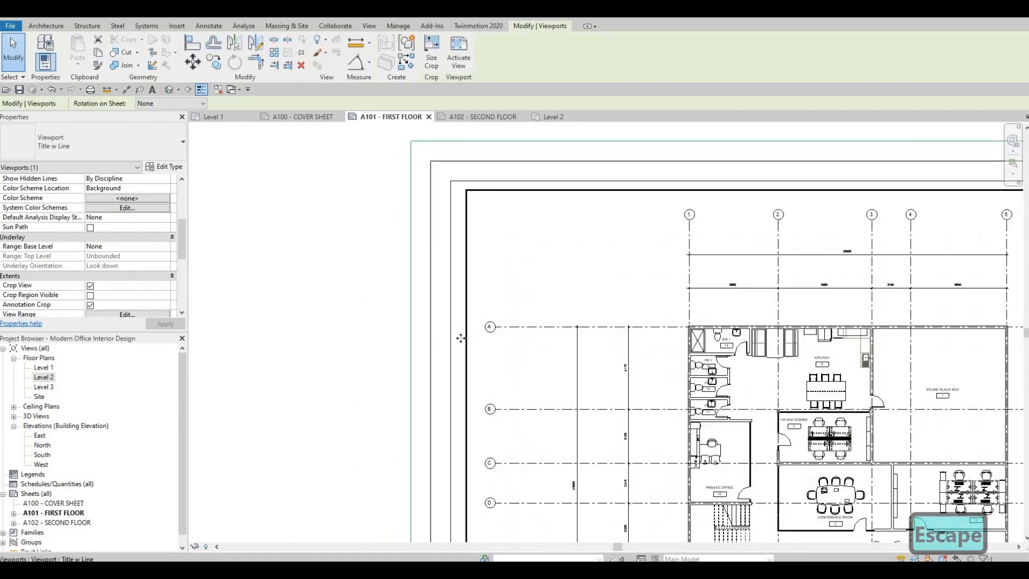
scroll(522, 293, down, 5)
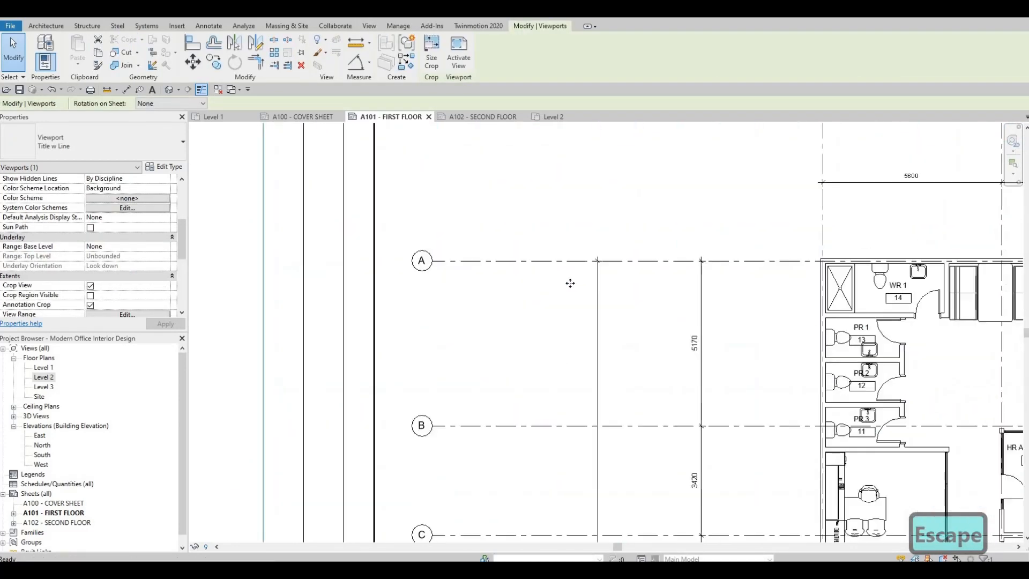
scroll(634, 296, down, 3)
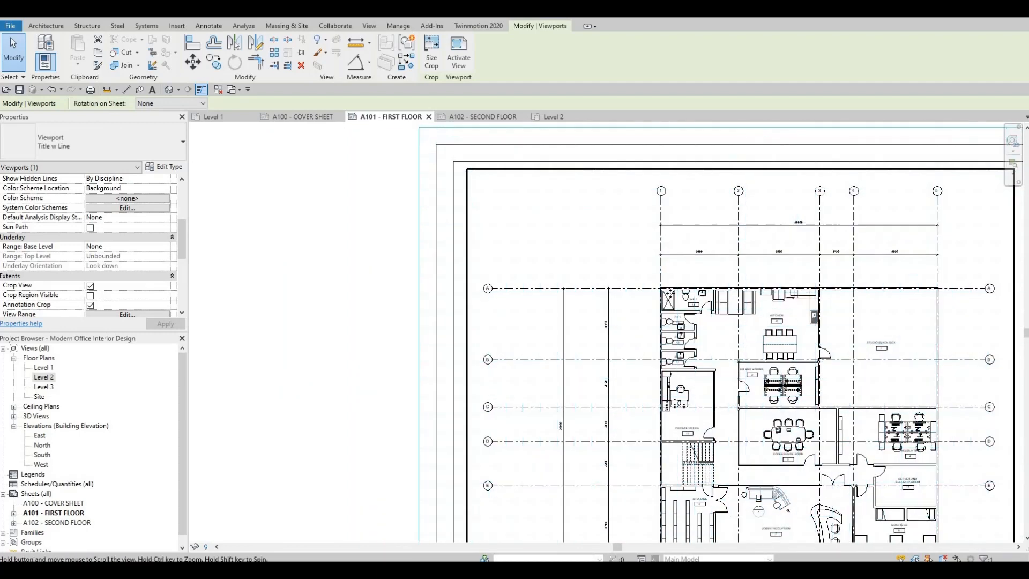
scroll(497, 181, up, 2)
Step: Open sheet A102 - SECOND FLOOR and move the Level 2 viewport horizontally toward the title block
click(467, 117)
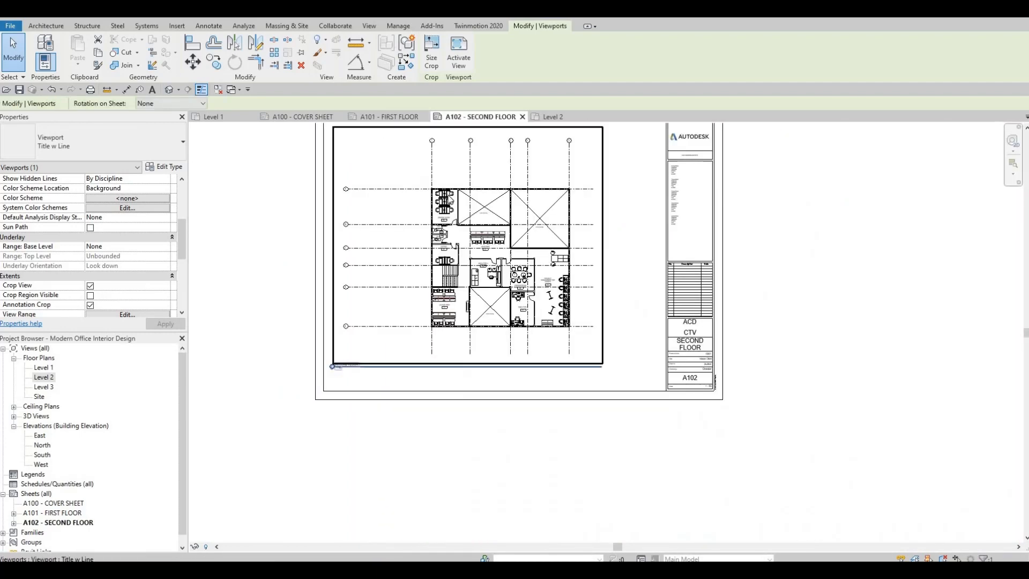
middle_drag(504, 287, 589, 429)
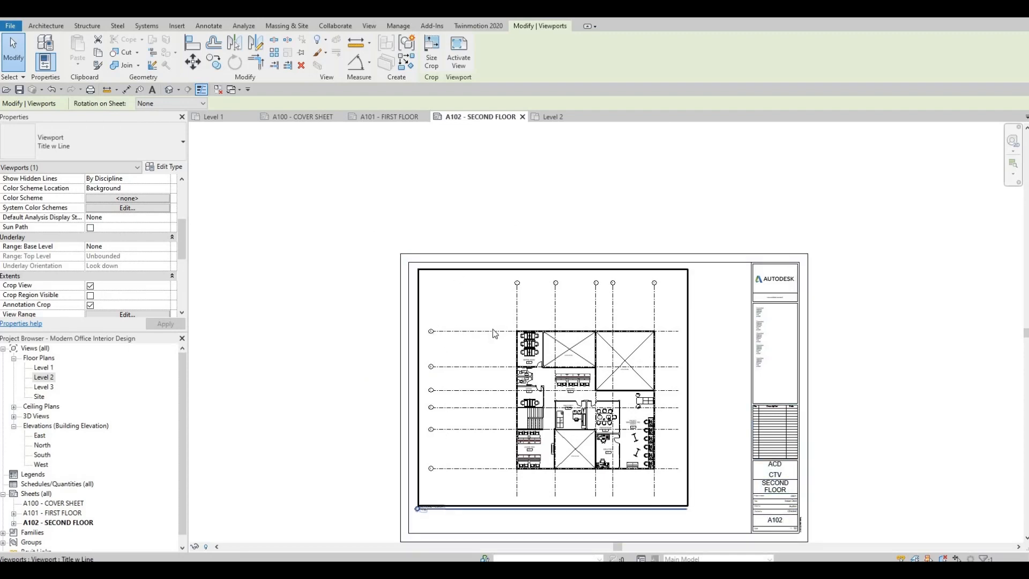
middle_drag(529, 358, 524, 330)
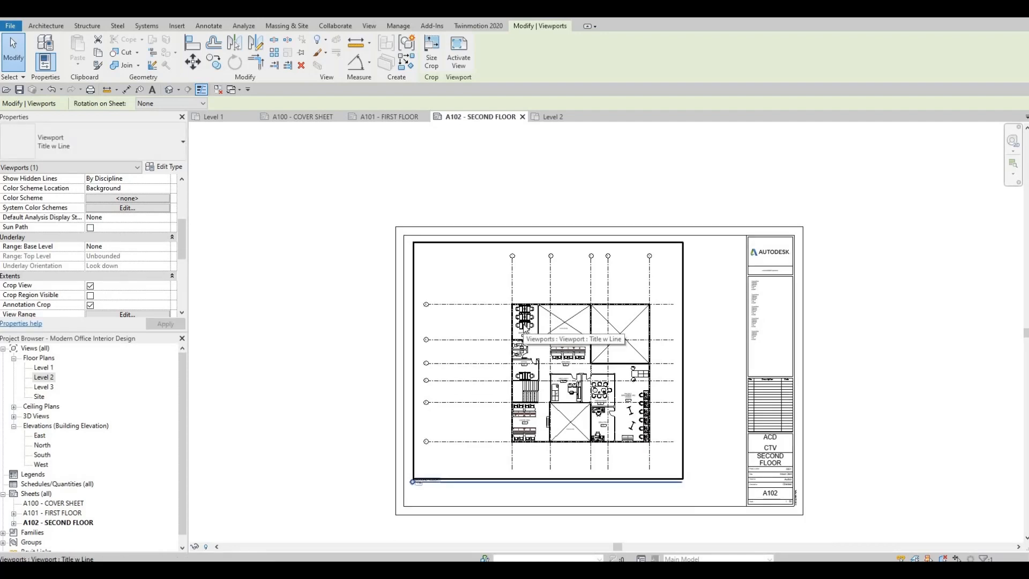
drag(543, 316, 578, 321)
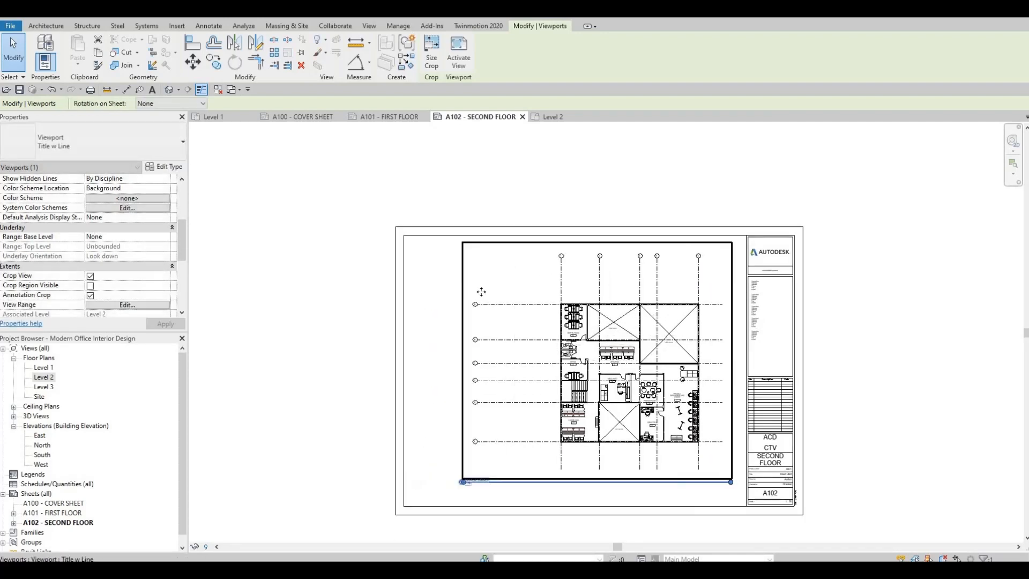
Step: Compare the placement with sheet A101 and move the Level 2 viewport on A102 back toward the sheet's left border
click(356, 118)
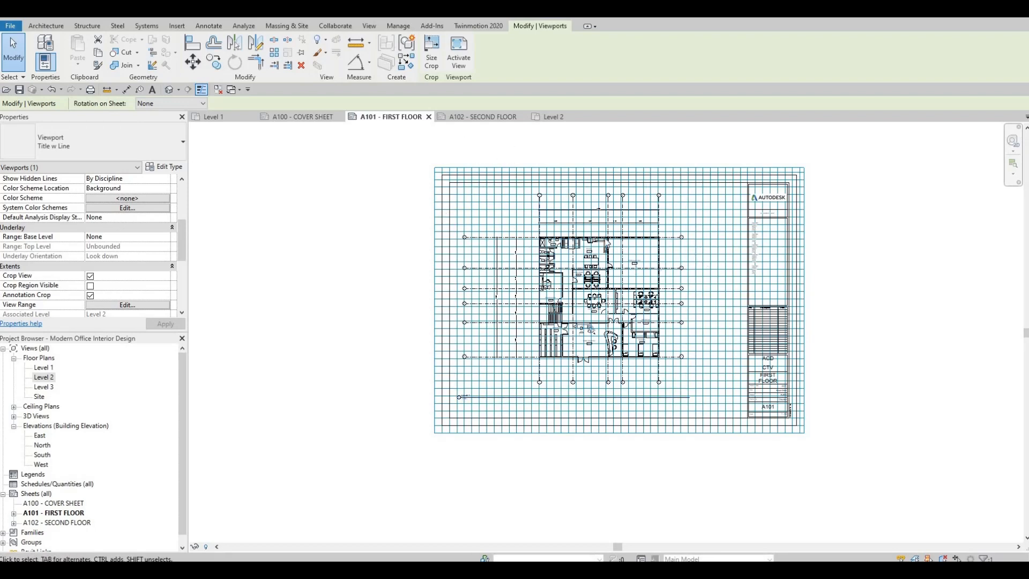
scroll(458, 218, up, 2)
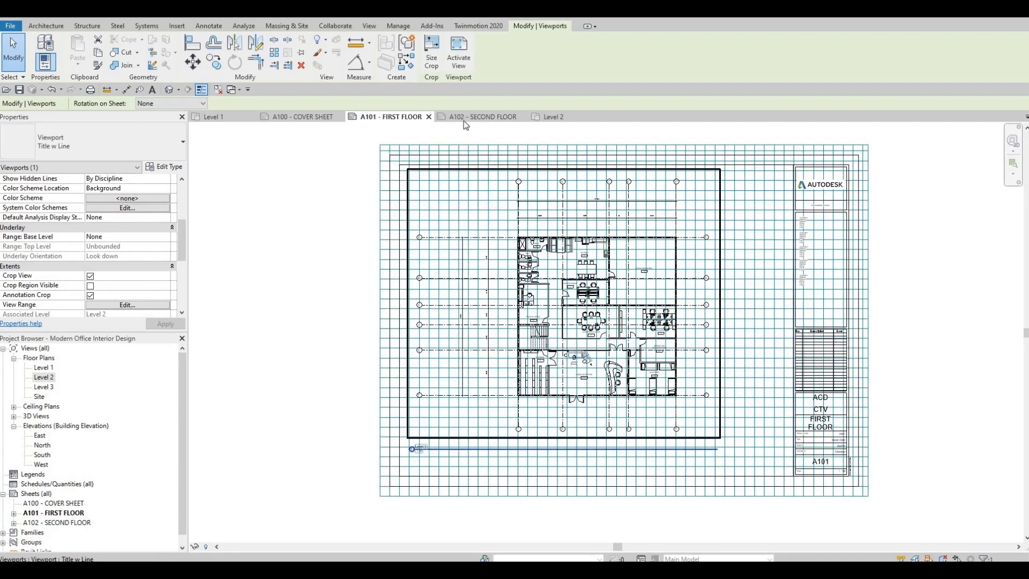
click(465, 118)
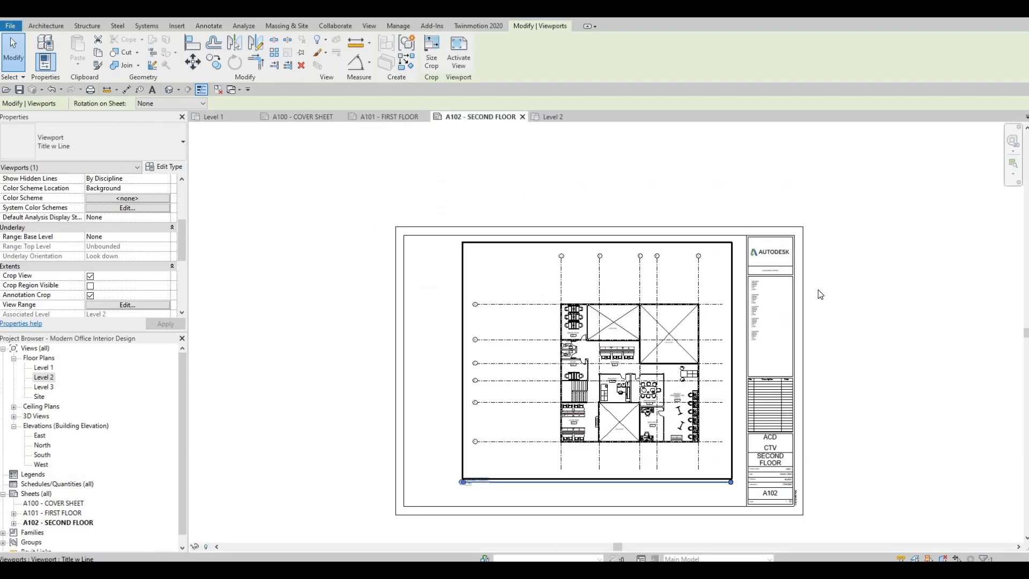
drag(542, 291, 428, 295)
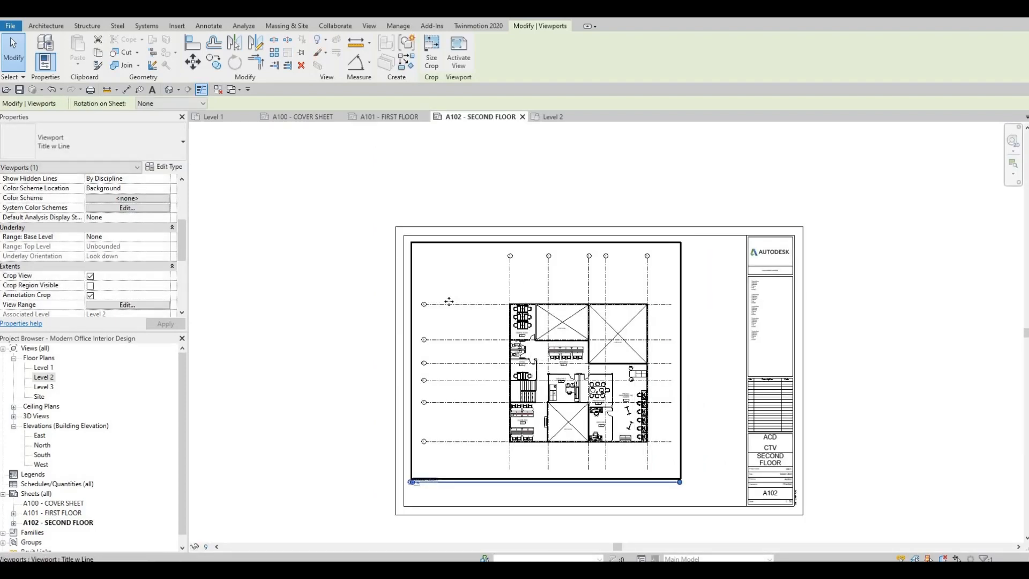
Step: On sheet A101, examine how grid bubble A and the Level 1 plan's corner line up with the guide grid, and deselect the viewport
click(373, 117)
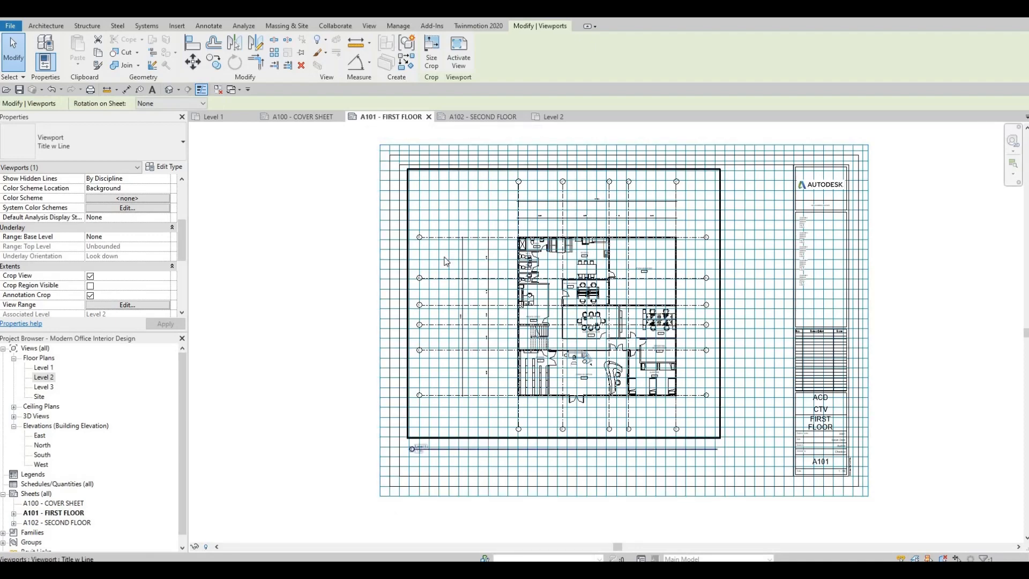
scroll(414, 230, up, 5)
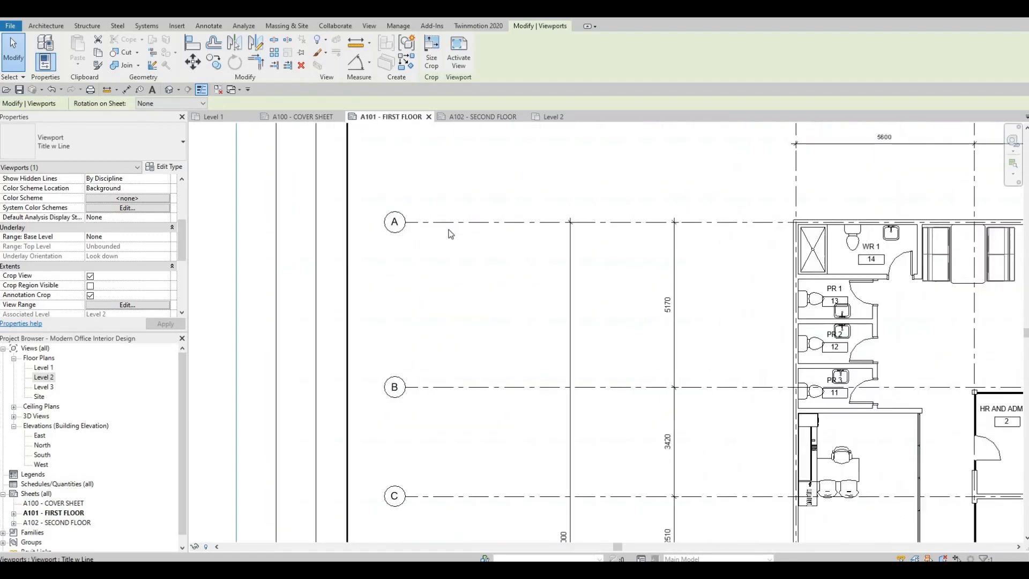
scroll(458, 278, down, 2)
middle_drag(489, 205, 477, 300)
middle_drag(419, 183, 413, 254)
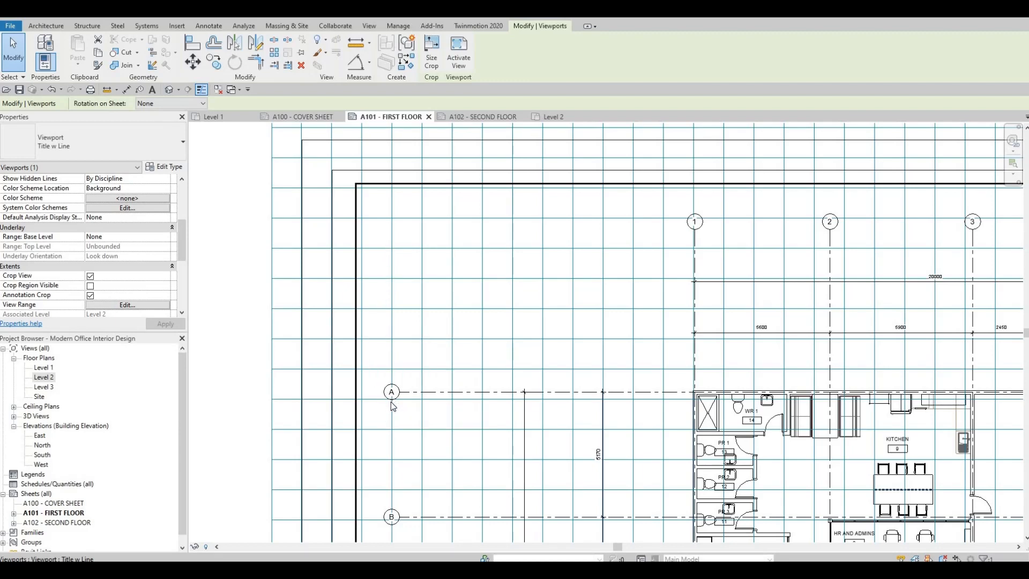
scroll(394, 402, up, 3)
scroll(397, 373, down, 5)
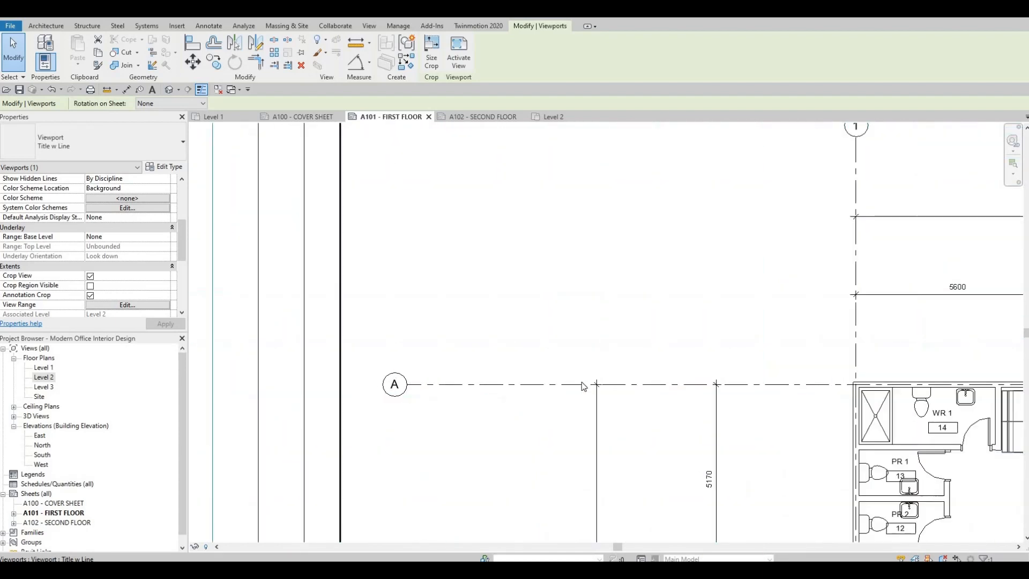
scroll(391, 368, up, 6)
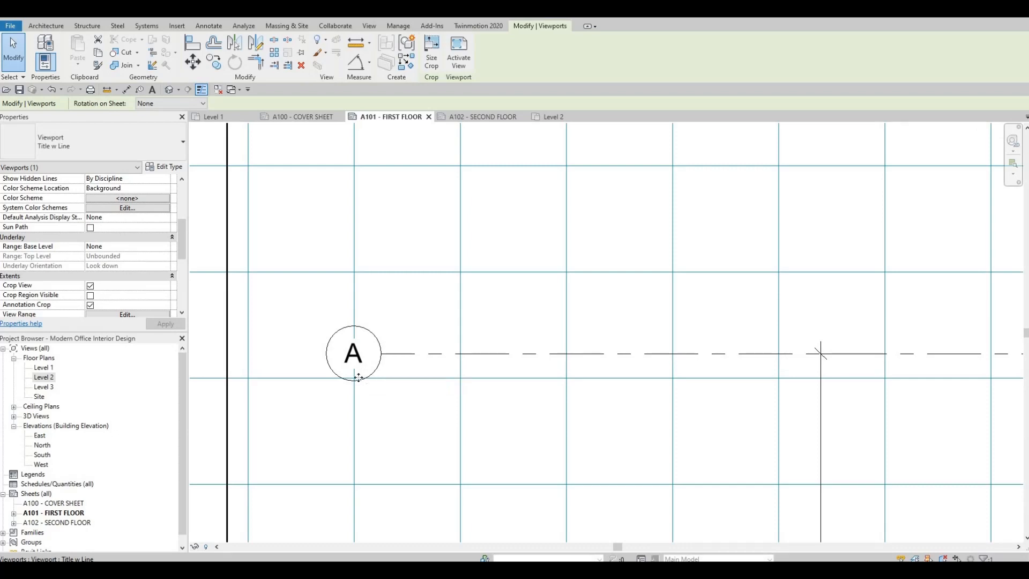
key(Escape)
key(Escape)
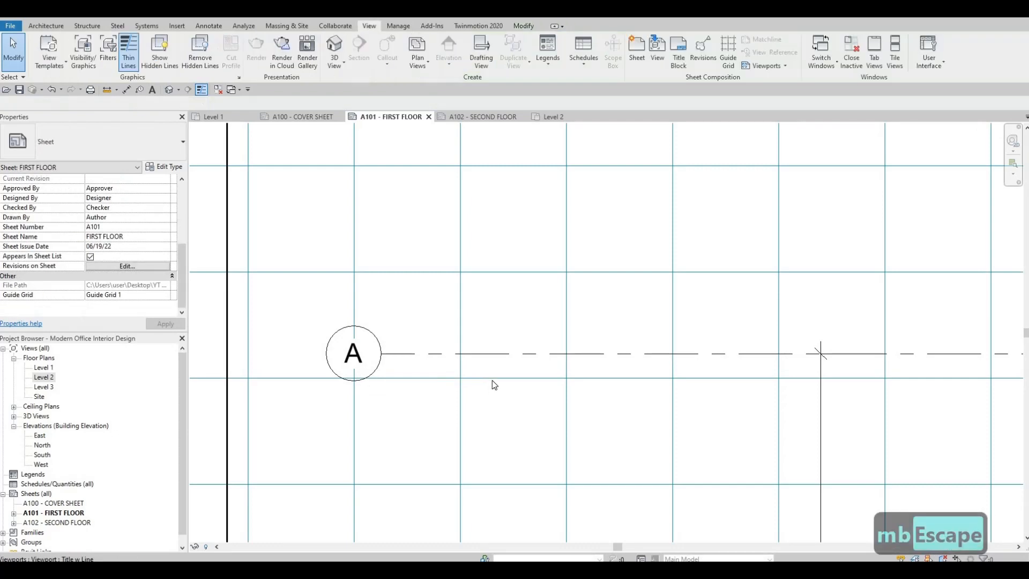
scroll(855, 356, down, 5)
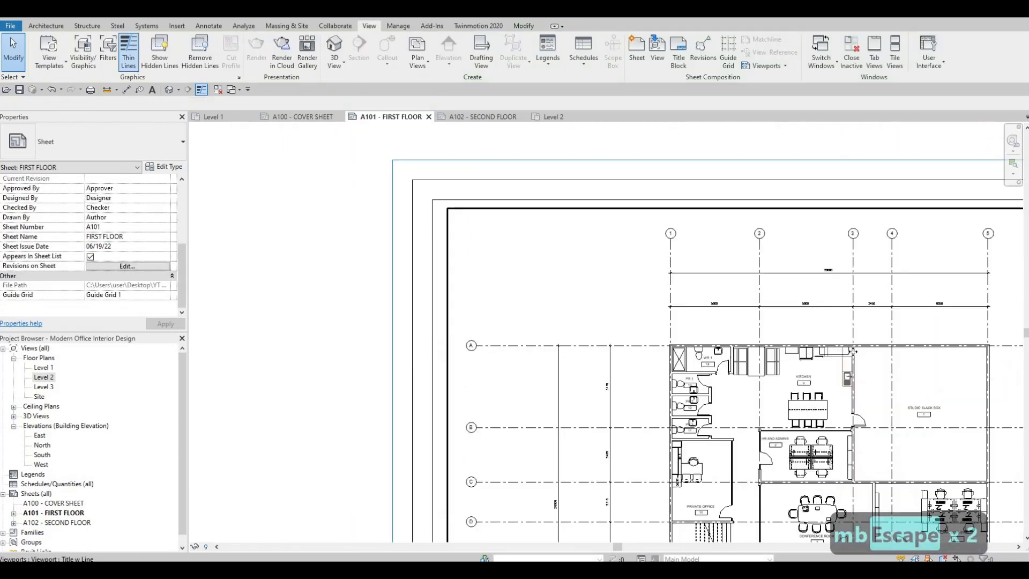
Step: Move the Level 1 viewport on sheet A101 so grid A's line end beside its bubble meets the nearby vertical guide grid line
click(498, 345)
key(m)
key(v)
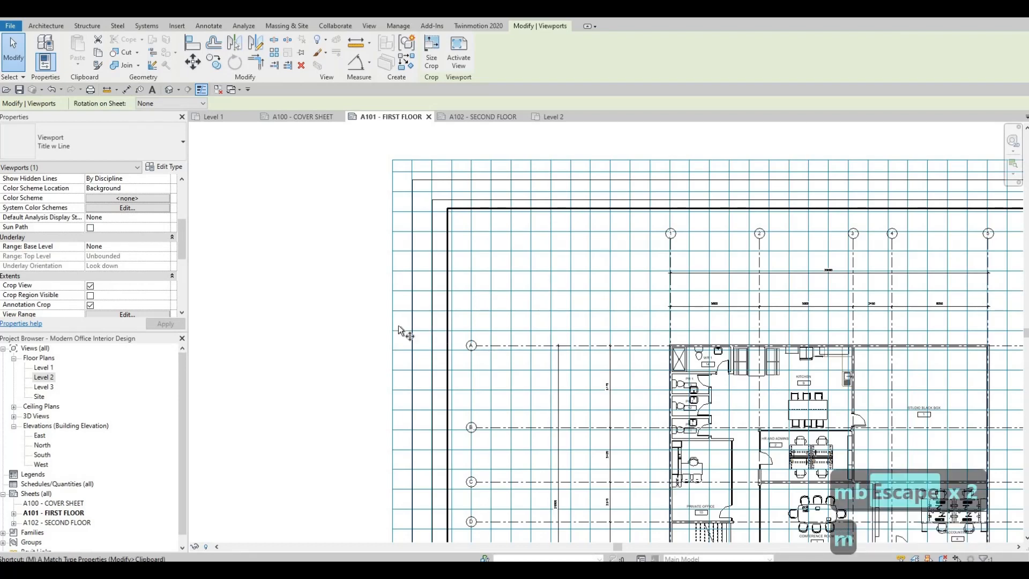
scroll(533, 347, up, 3)
scroll(528, 343, up, 2)
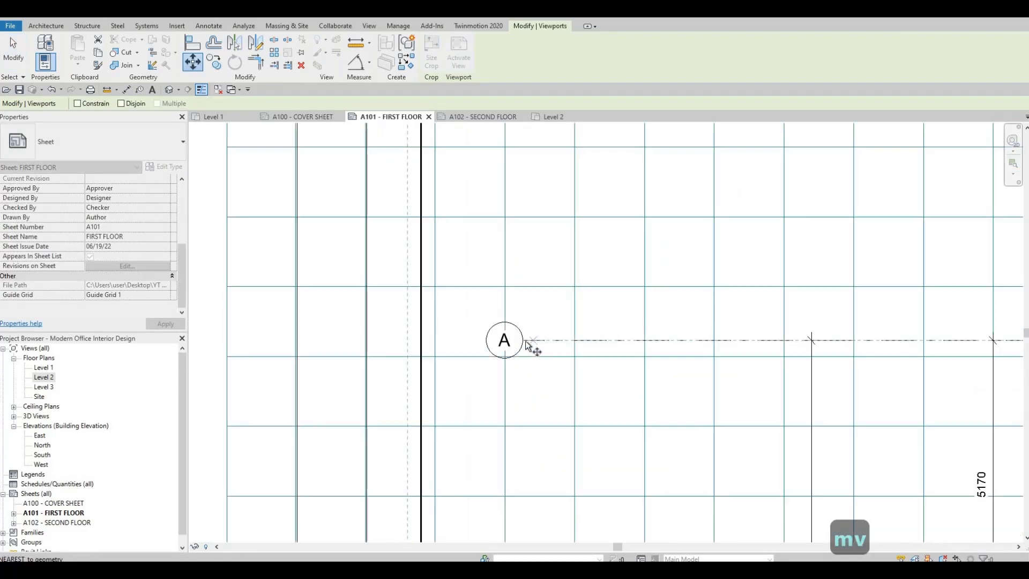
click(523, 342)
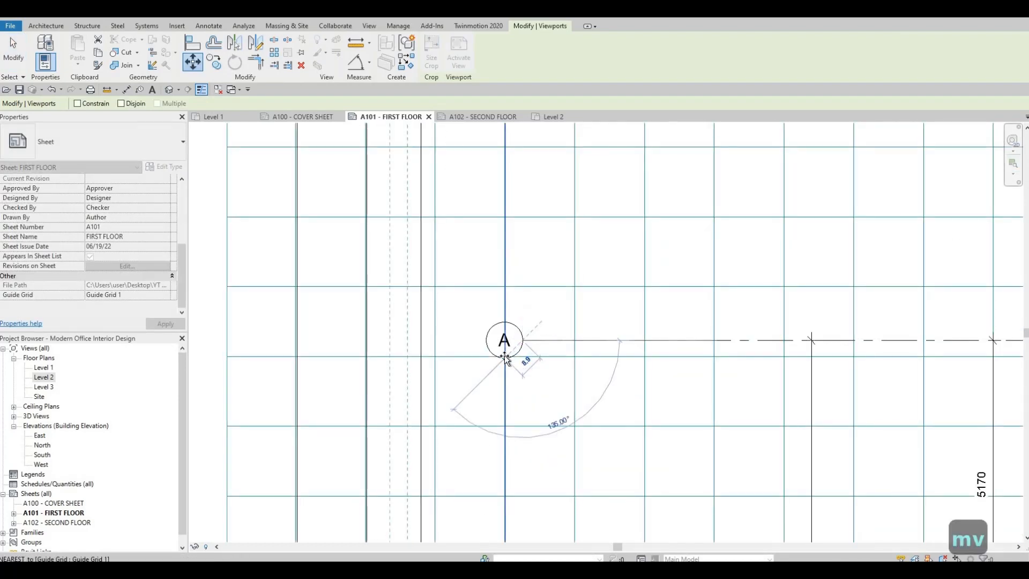
key(Tab)
key(Tab)
key(Tab)
key(Tab)
key(Tab)
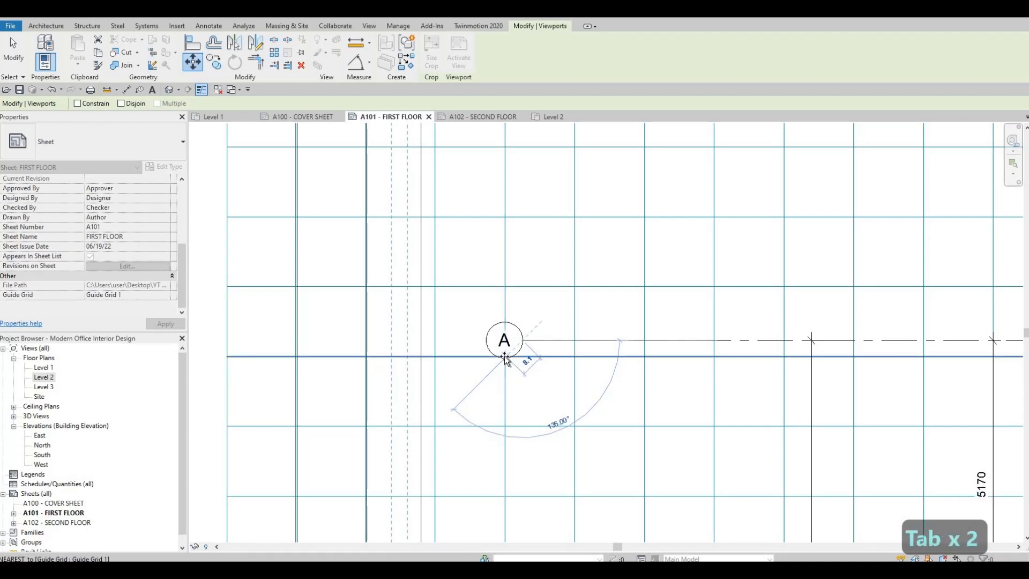
scroll(504, 356, up, 1)
scroll(504, 355, up, 2)
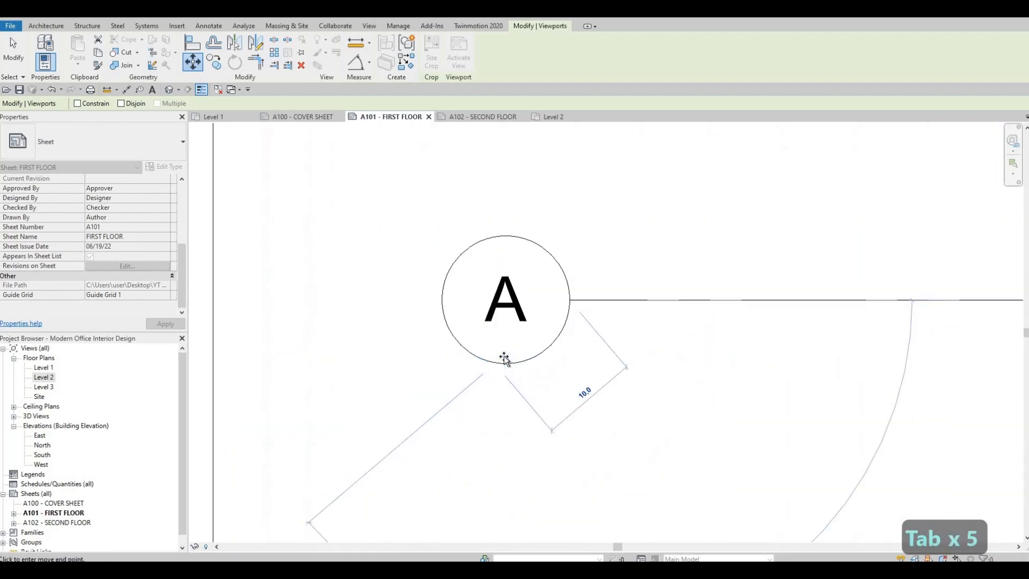
key(Tab)
key(Tab)
key(Tab)
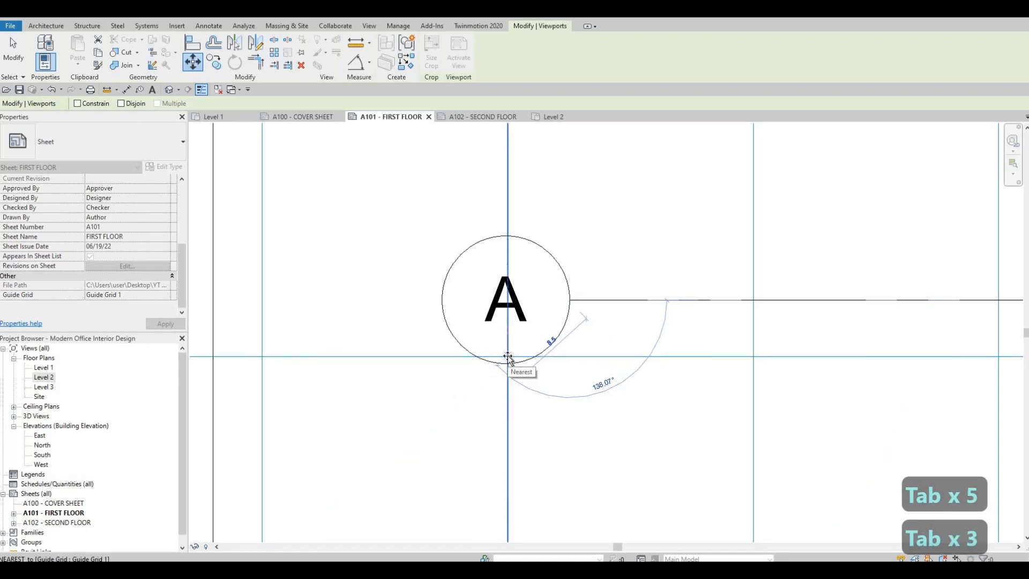
key(Tab)
key(Tab)
key(Tab)
click(539, 348)
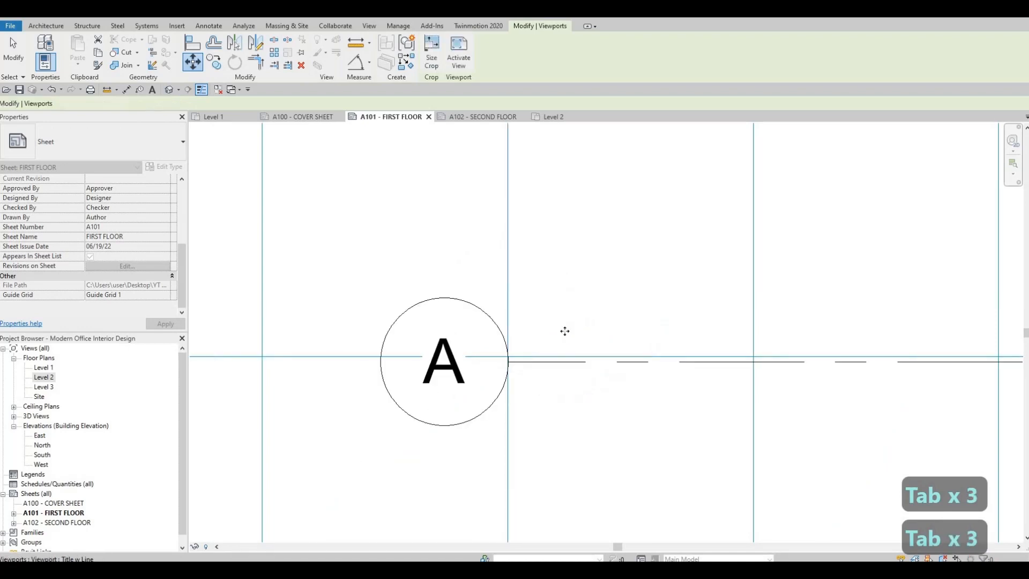
Step: Move the Level 1 viewport vertically so grid A's line end sits exactly on the guide grid intersection
key(m)
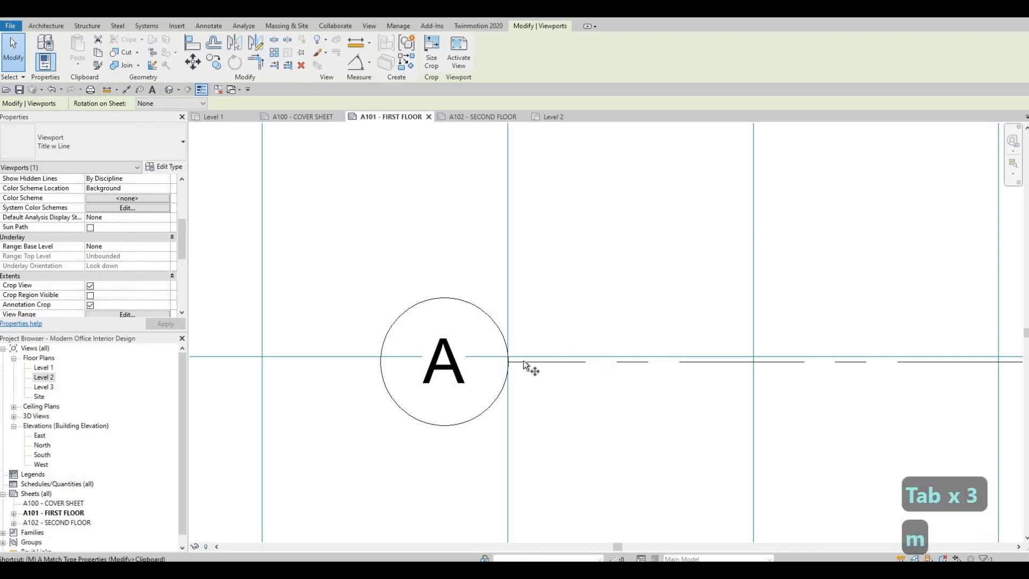
key(v)
scroll(508, 367, up, 2)
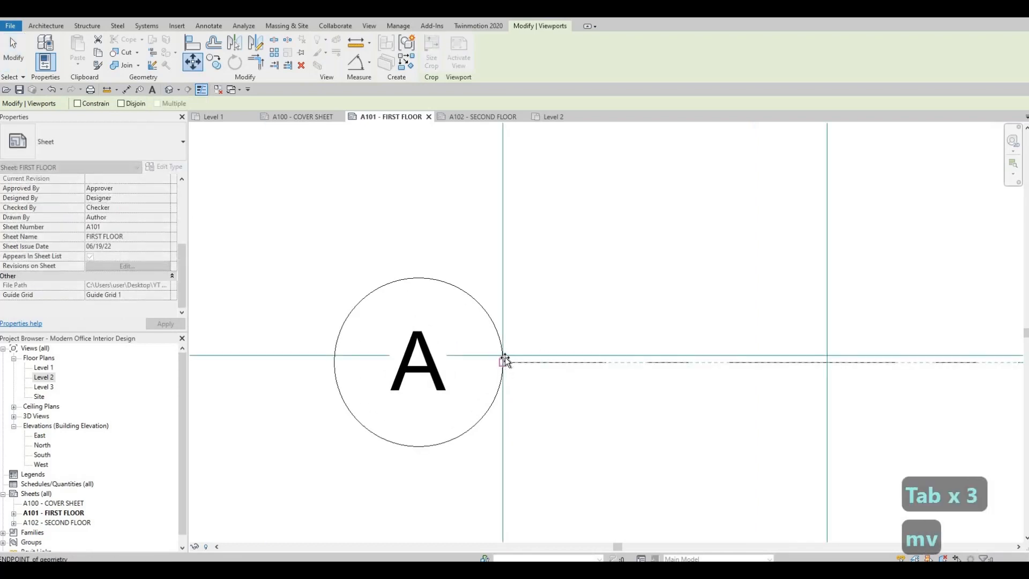
click(504, 356)
click(505, 358)
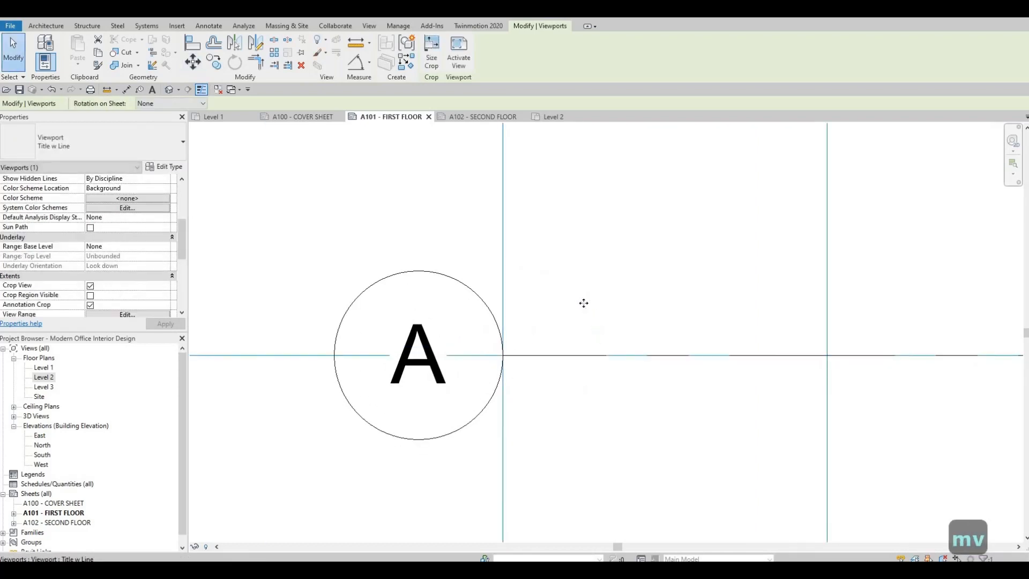
scroll(591, 300, down, 3)
scroll(560, 333, down, 5)
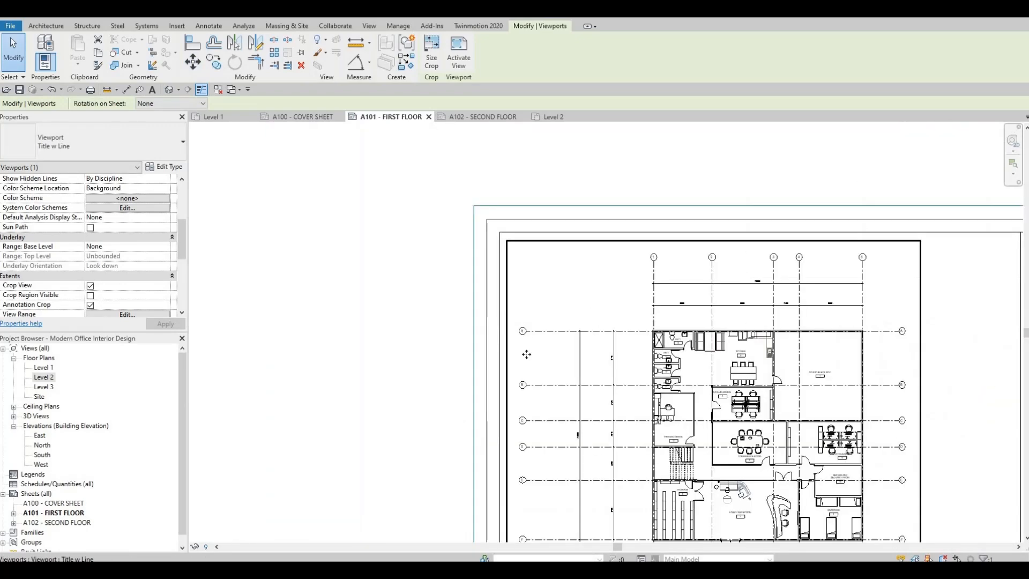
scroll(518, 251, up, 3)
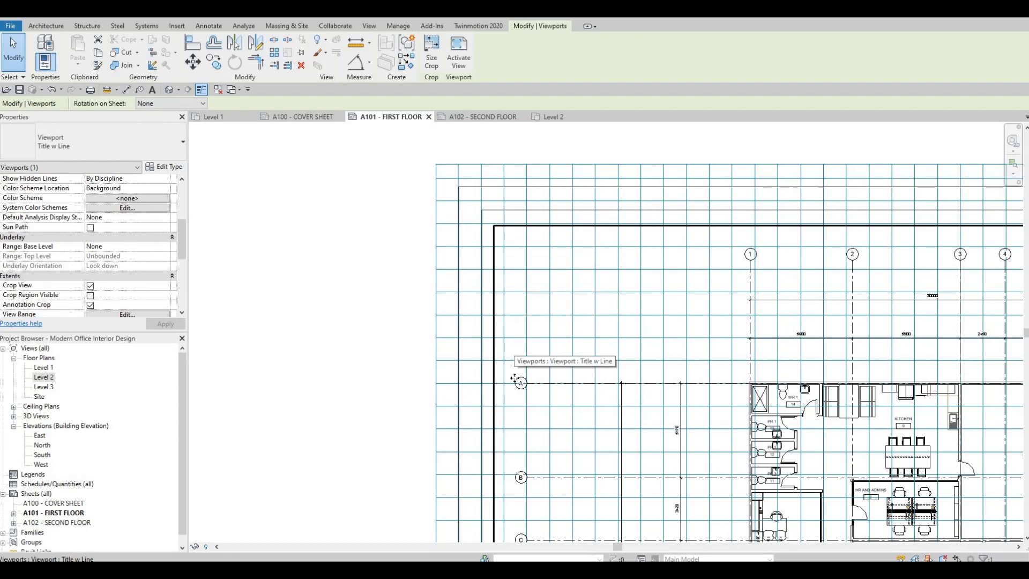
scroll(521, 373, up, 5)
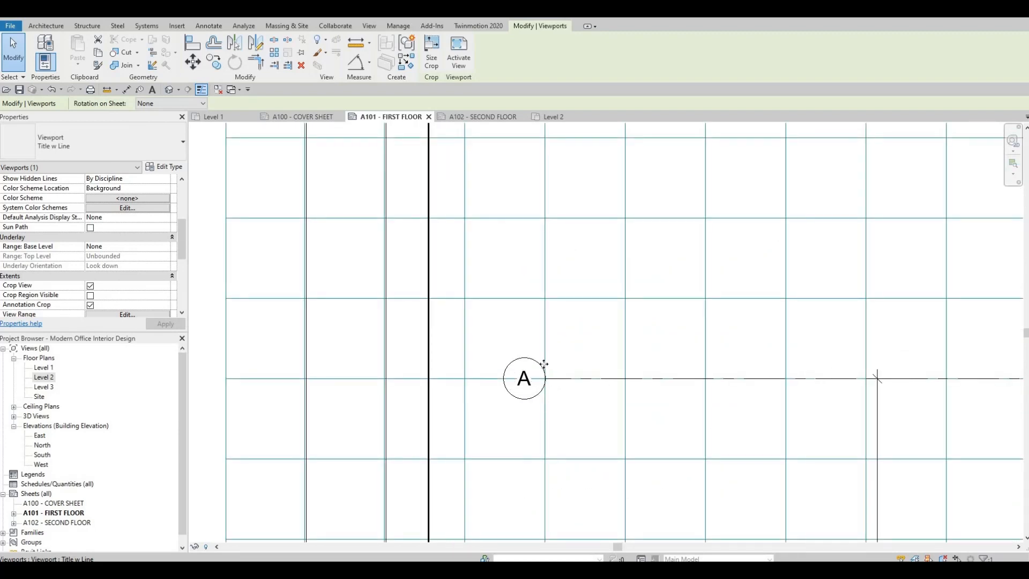
scroll(513, 288, down, 5)
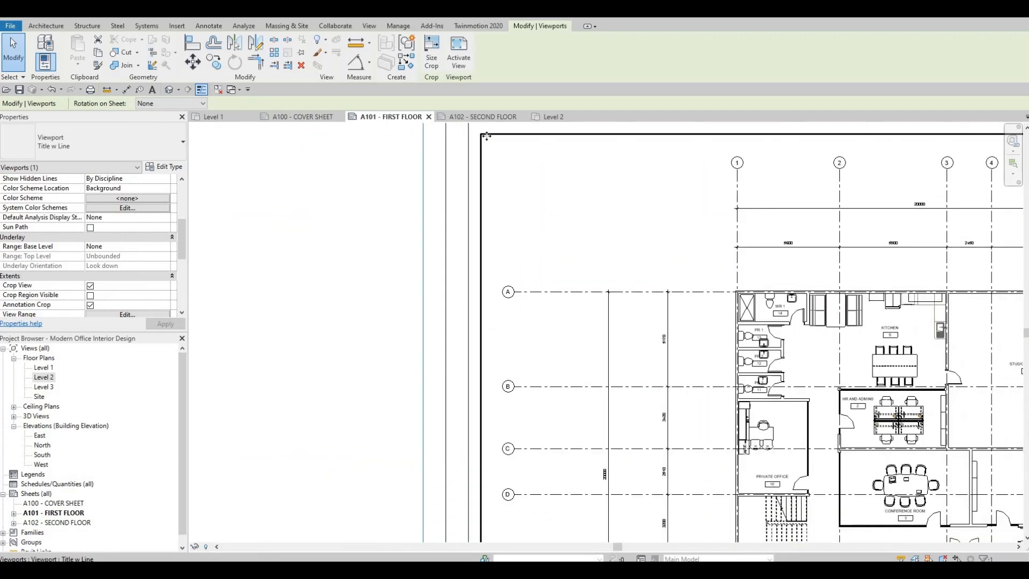
Step: Open sheet A102 - SECOND FLOOR and assign the existing Guide Grid 1 to it
click(475, 117)
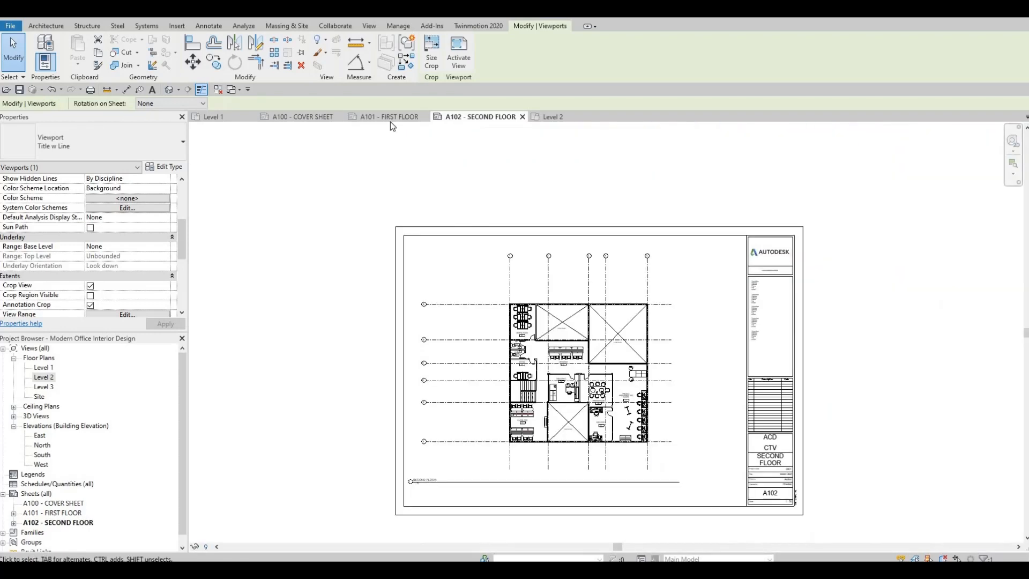
click(369, 26)
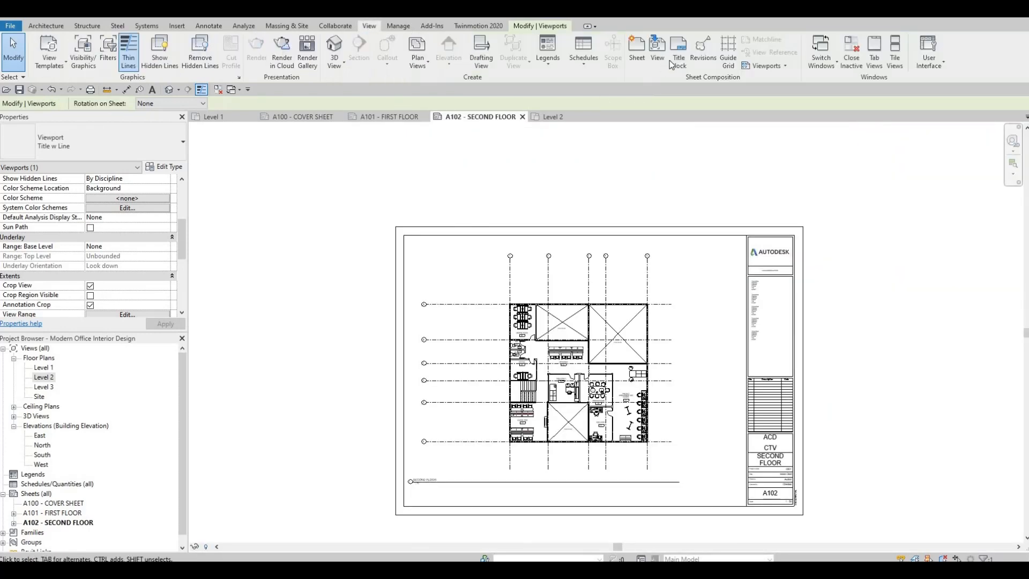
click(724, 55)
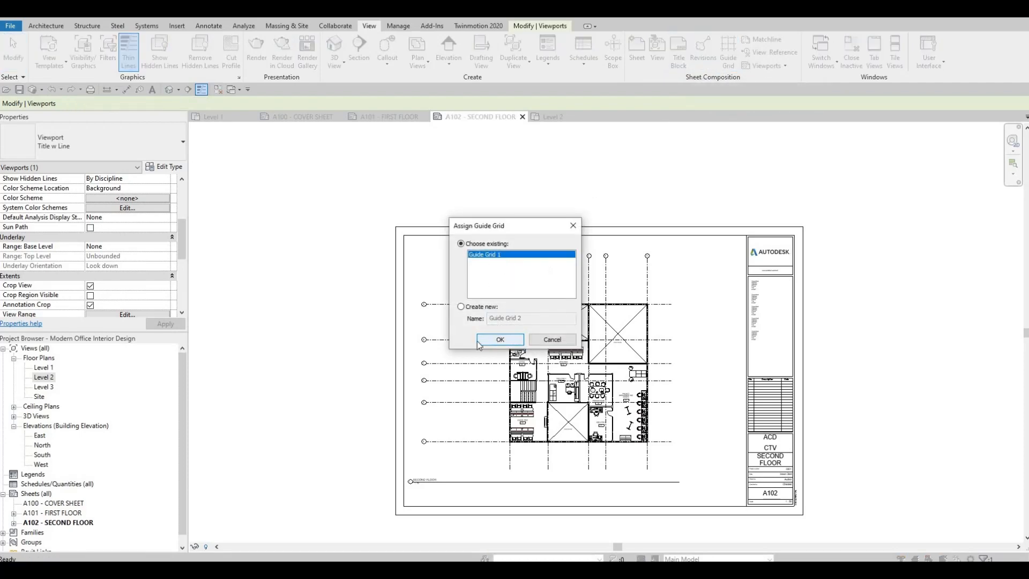
click(500, 339)
click(402, 274)
Step: Move the Level 2 viewport on A102 so grid A's line end beside its bubble snaps to the matching guide grid intersection
scroll(402, 275, up, 5)
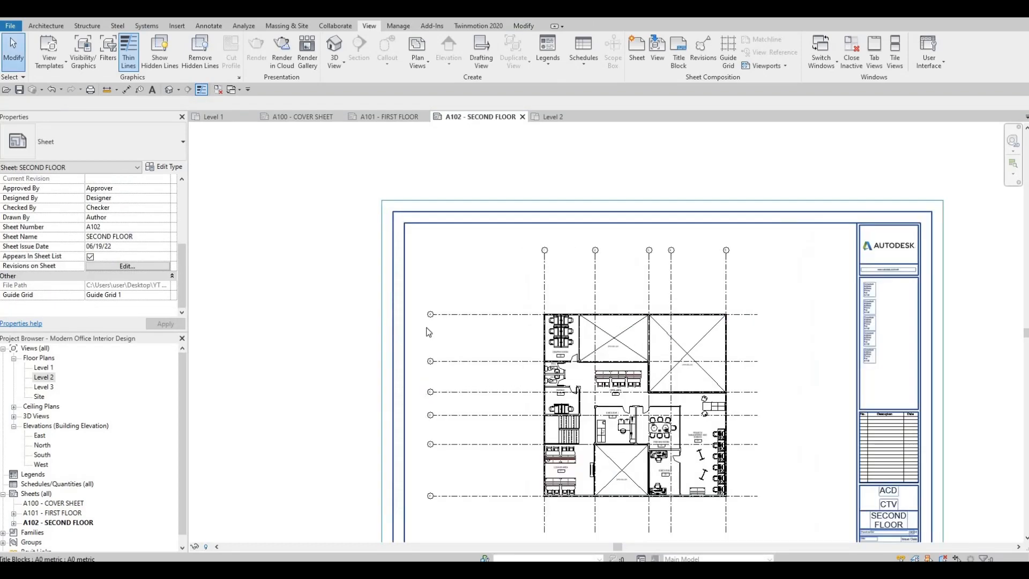
scroll(440, 327, up, 5)
middle_drag(556, 323, 522, 423)
scroll(542, 359, down, 2)
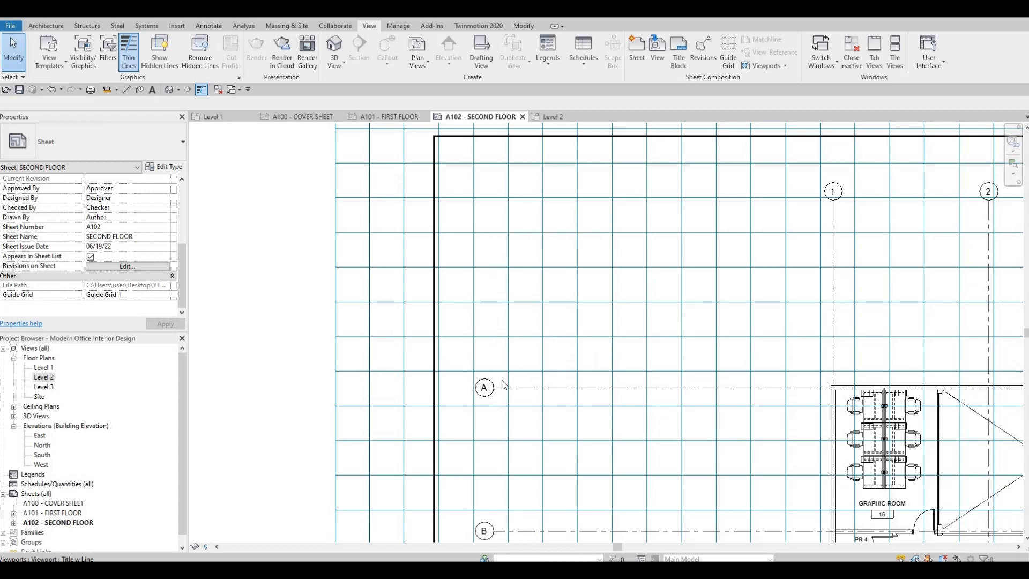
scroll(503, 383, up, 2)
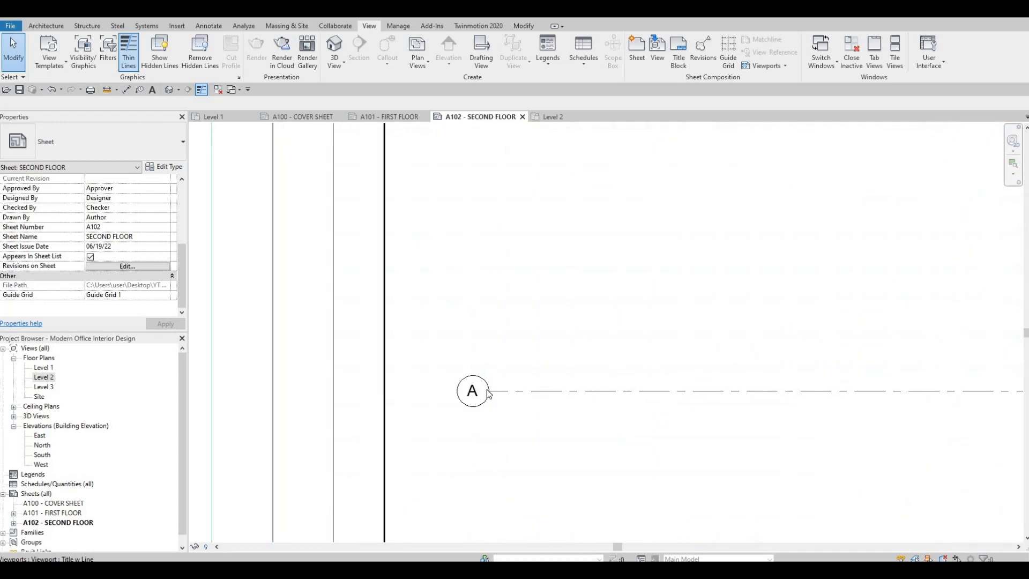
click(488, 394)
key(m)
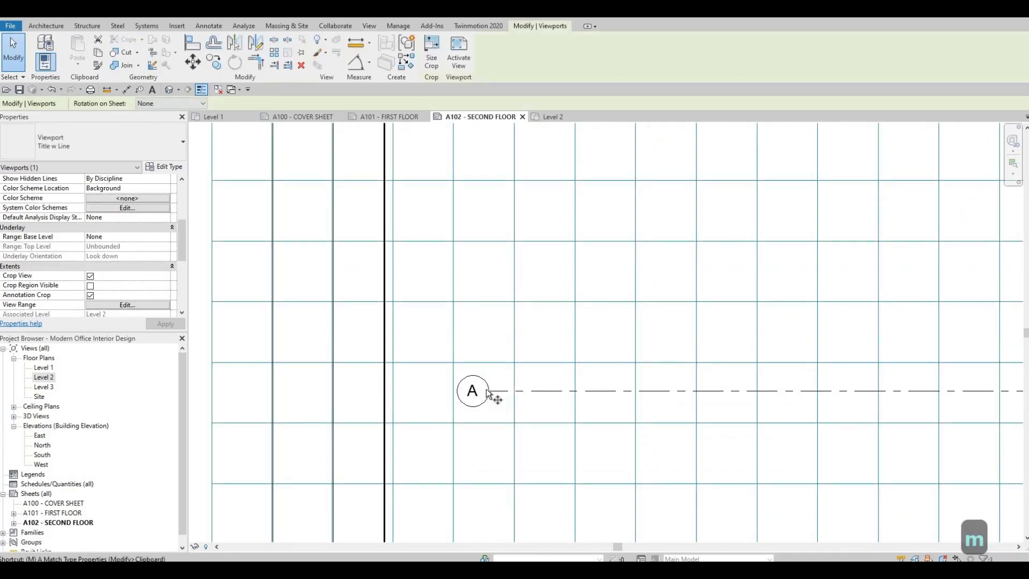
key(v)
click(487, 392)
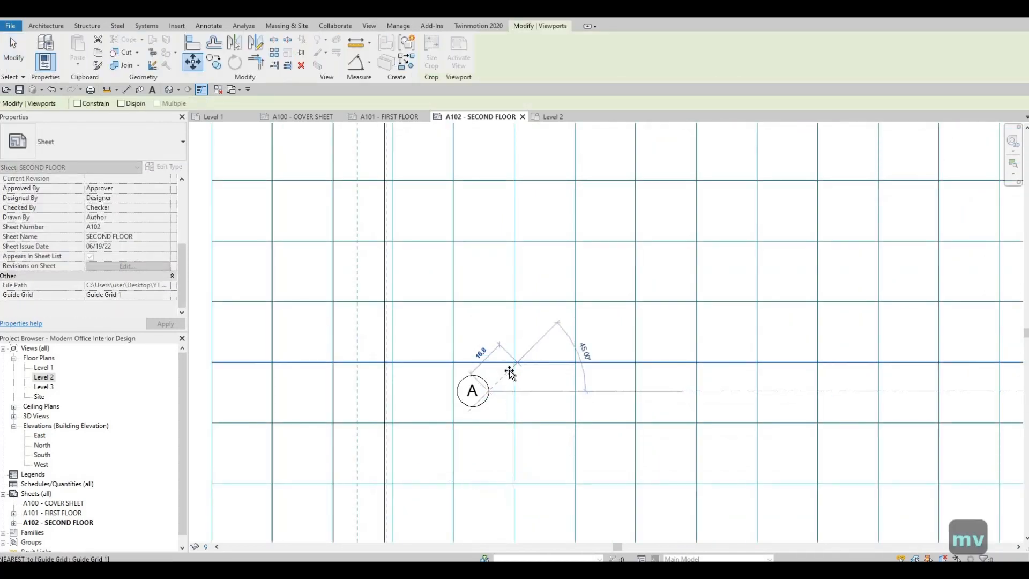
scroll(509, 368, up, 3)
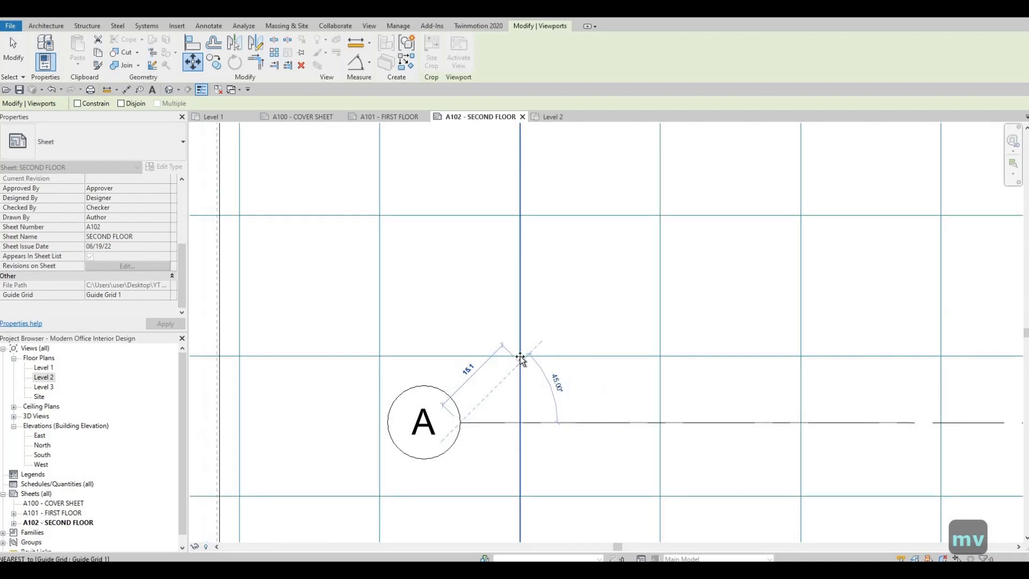
key(Tab)
key(Tab)
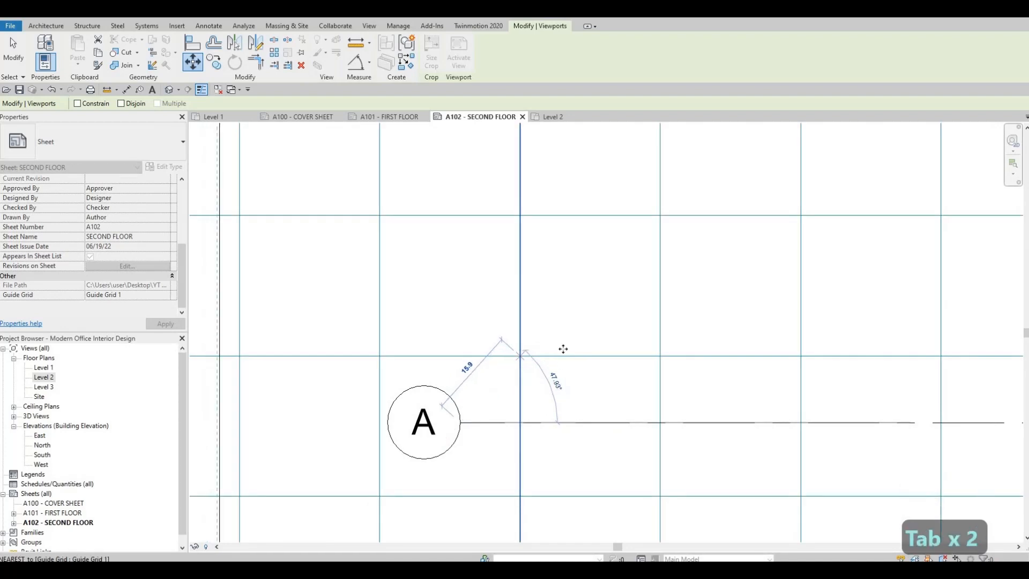
click(522, 356)
scroll(522, 366, up, 2)
scroll(520, 357, up, 1)
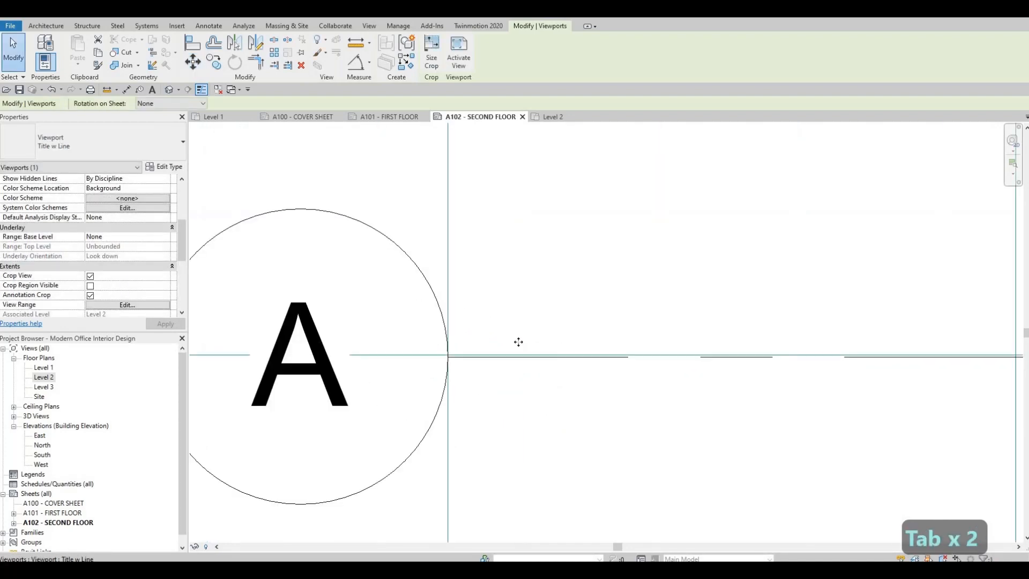
scroll(518, 340, down, 5)
Step: Compare the plan placement on sheets A101 and A102 against the guide grid, and deselect the viewport on A102
click(374, 117)
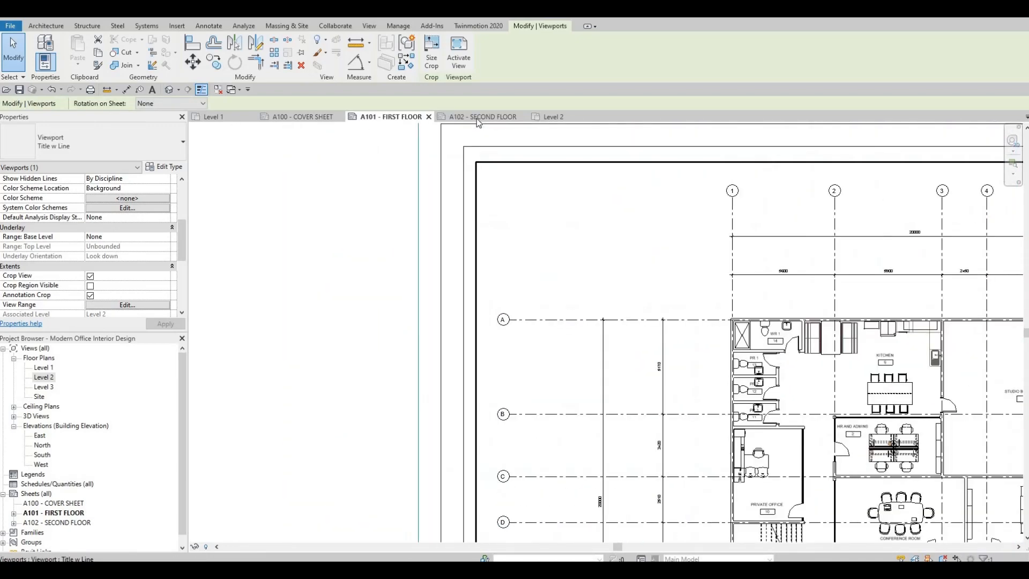
click(477, 117)
scroll(592, 286, up, 3)
scroll(592, 286, down, 2)
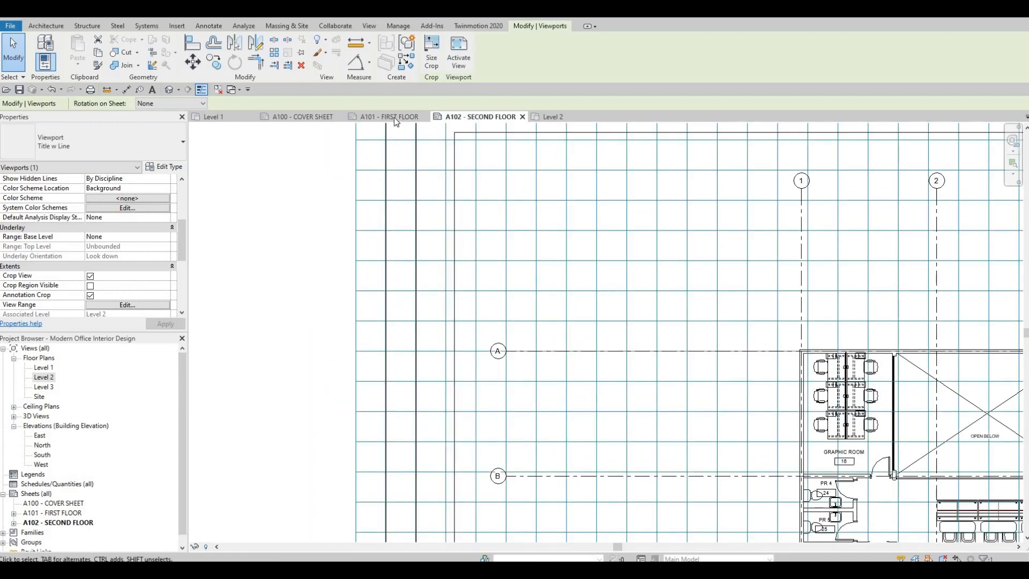
click(394, 117)
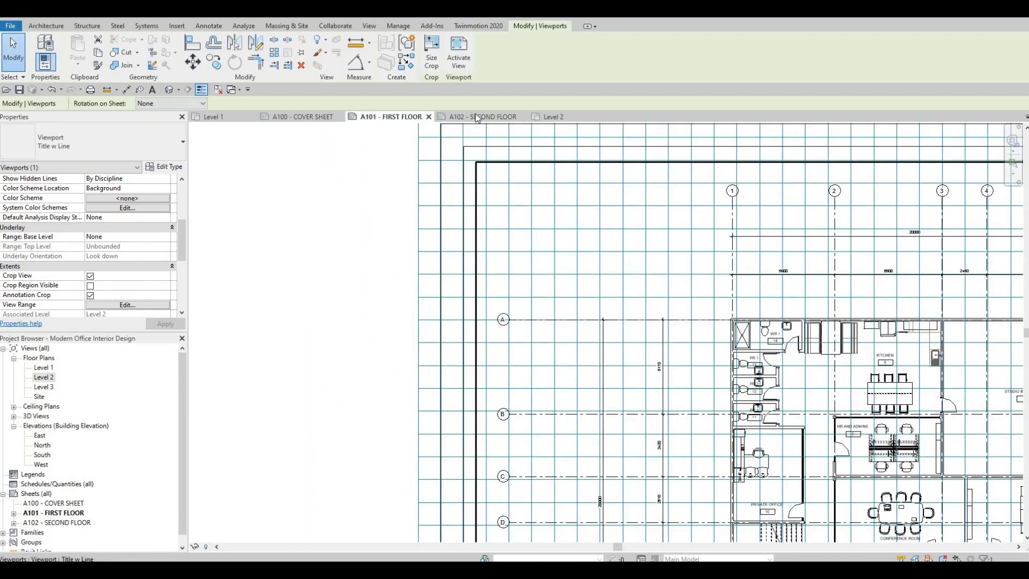
click(477, 116)
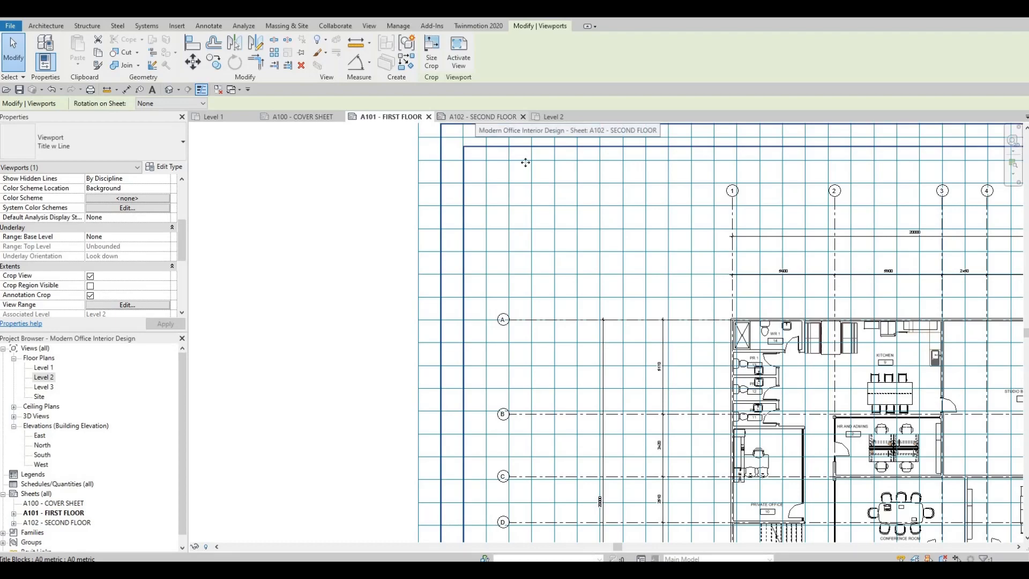
middle_drag(570, 272, 430, 225)
scroll(438, 232, down, 2)
scroll(515, 179, up, 2)
key(Escape)
key(Escape)
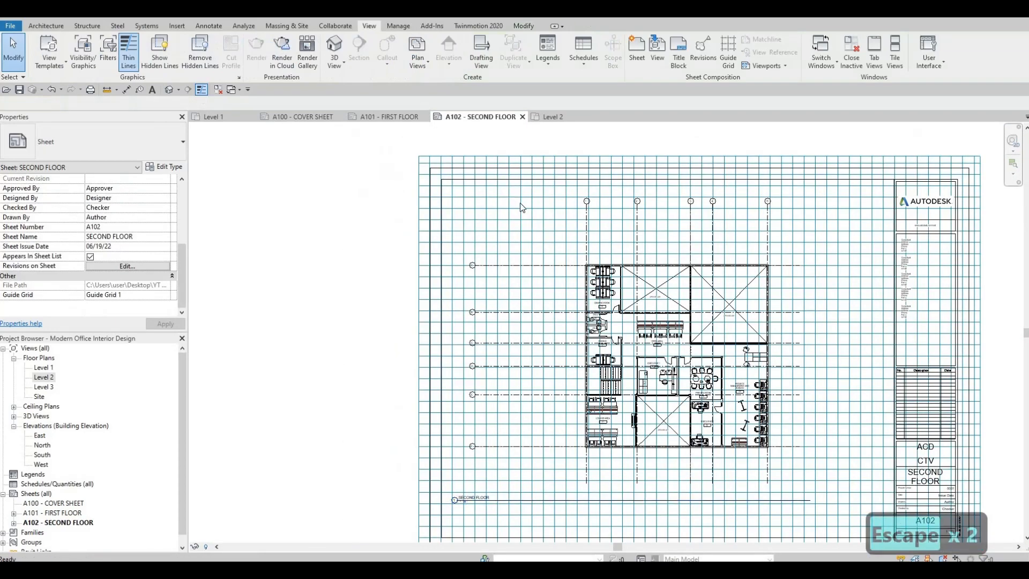
scroll(462, 152, down, 3)
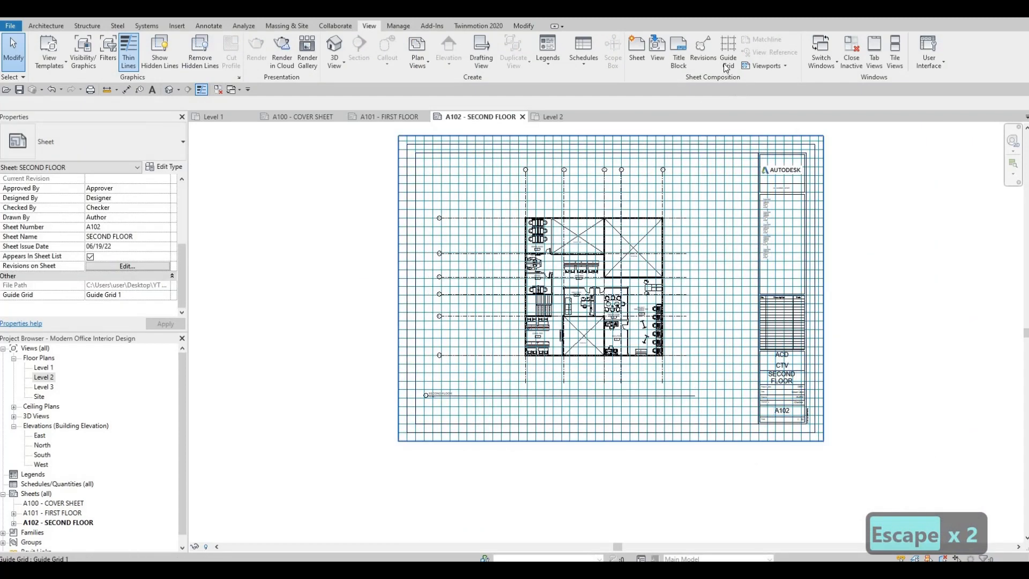
click(728, 59)
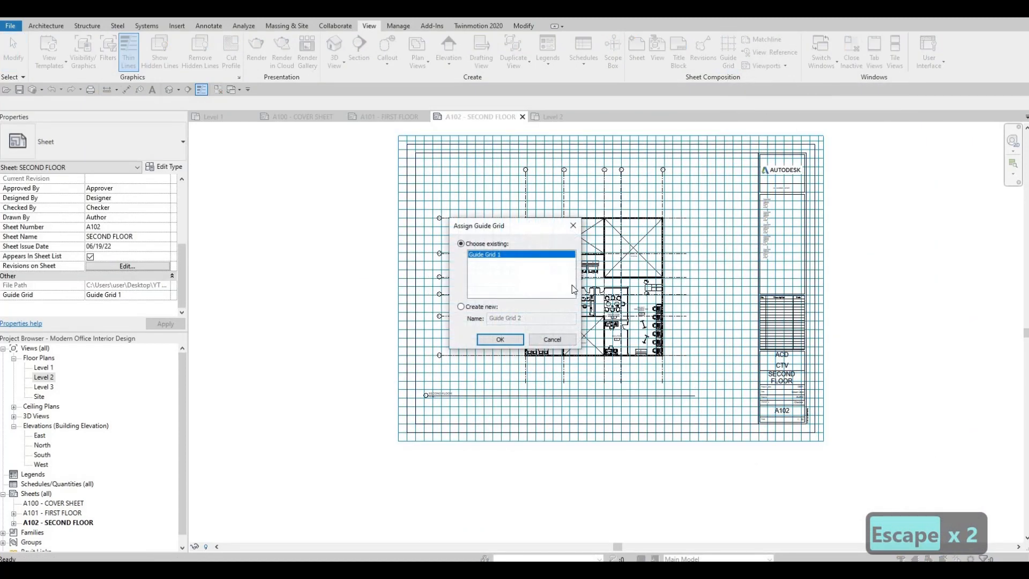
key(Escape)
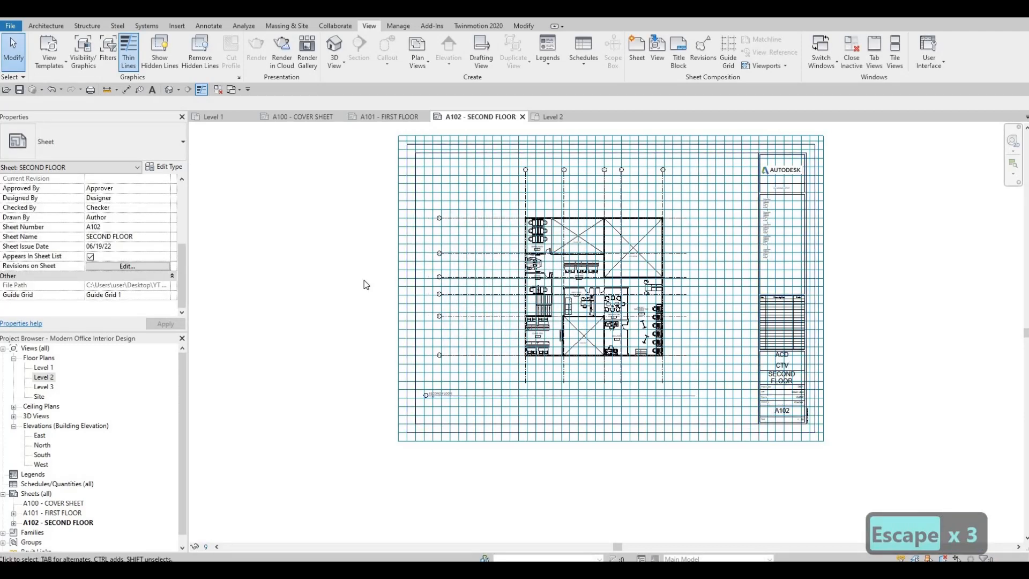
Step: Hide the Guide Grid annotation category on sheet A102 - SECOND FLOOR through its visibility/graphic overrides
key(v)
key(g)
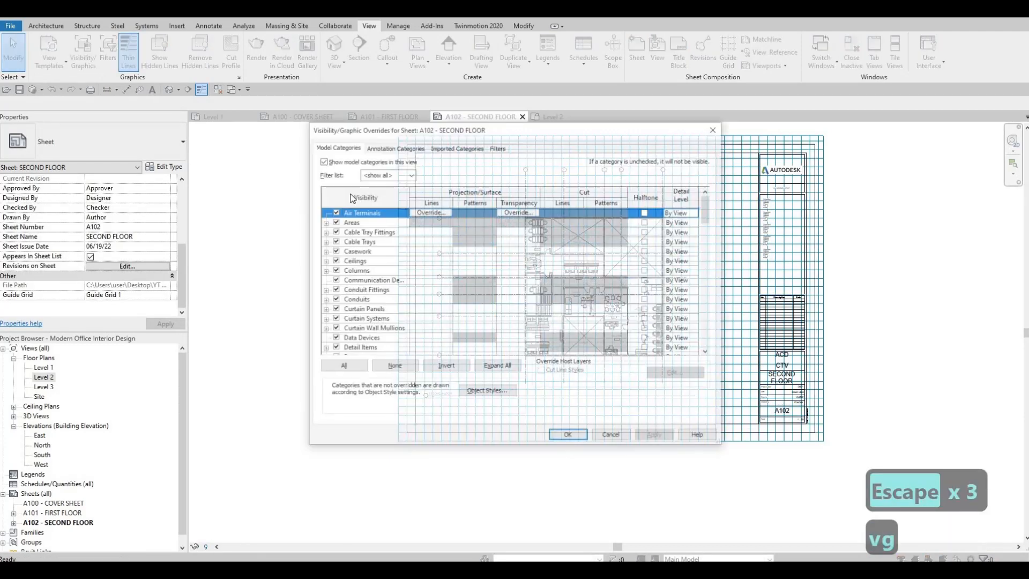
click(395, 147)
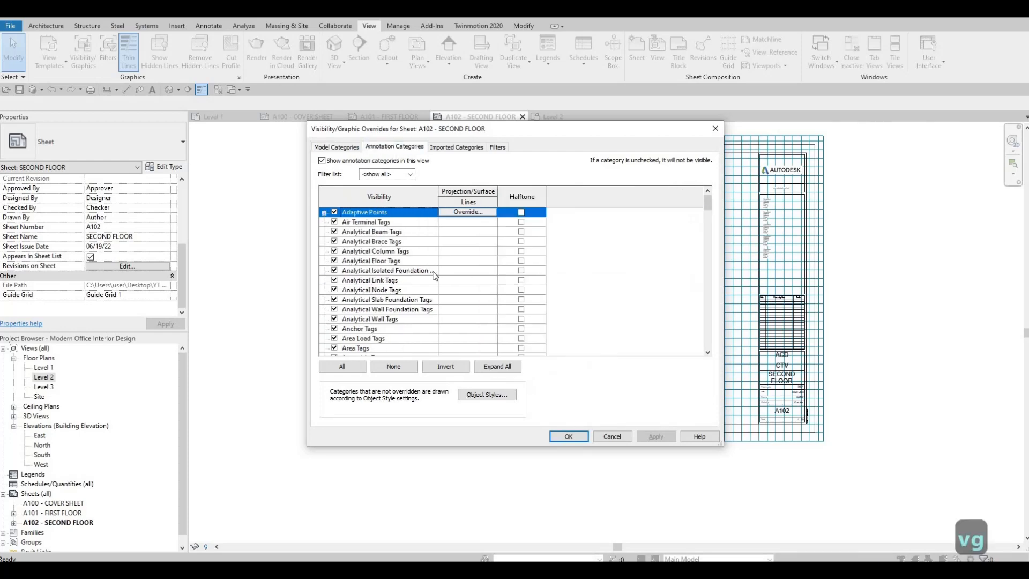
scroll(434, 276, down, 12)
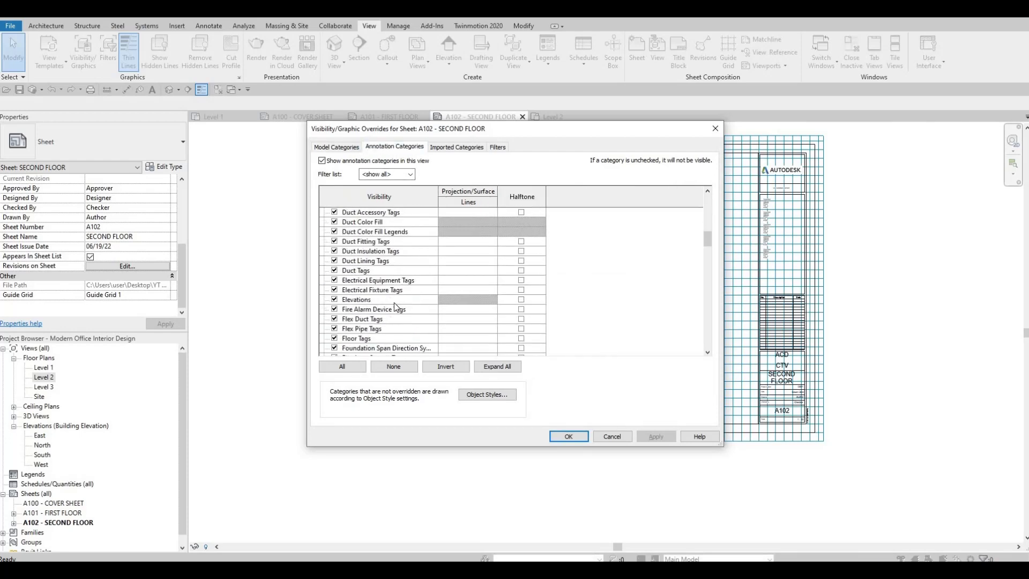
scroll(395, 307, down, 4)
scroll(324, 277, down, 1)
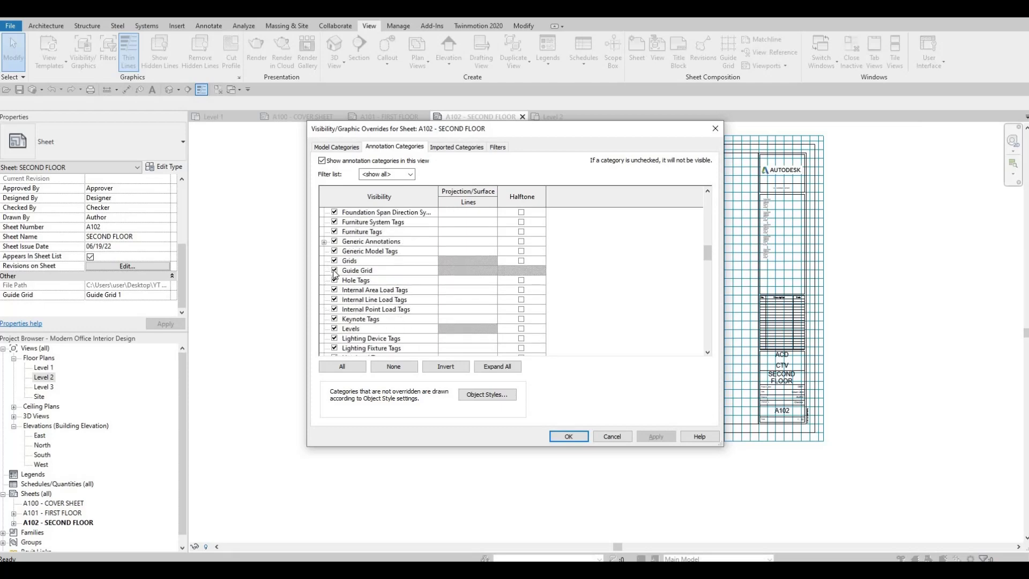
click(334, 270)
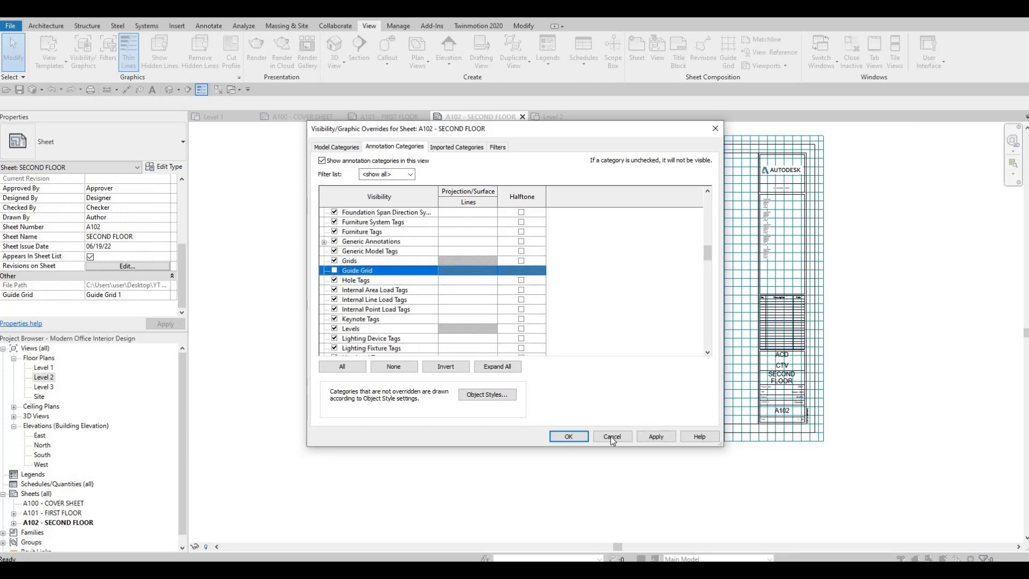
click(584, 437)
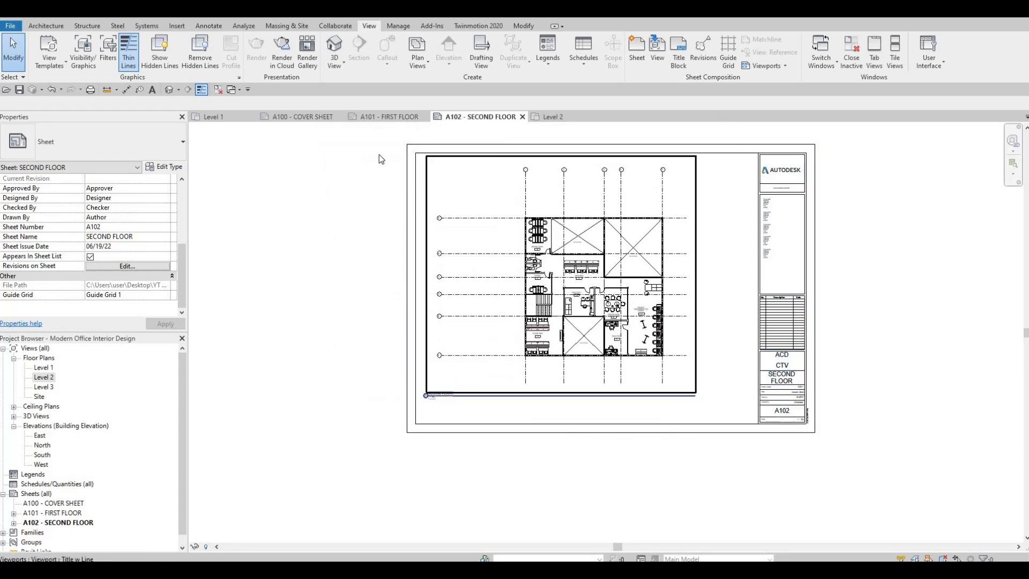
Step: Open sheet A101 - FIRST FLOOR and hide its Guide Grid annotation category through the visibility/graphic overrides
click(384, 119)
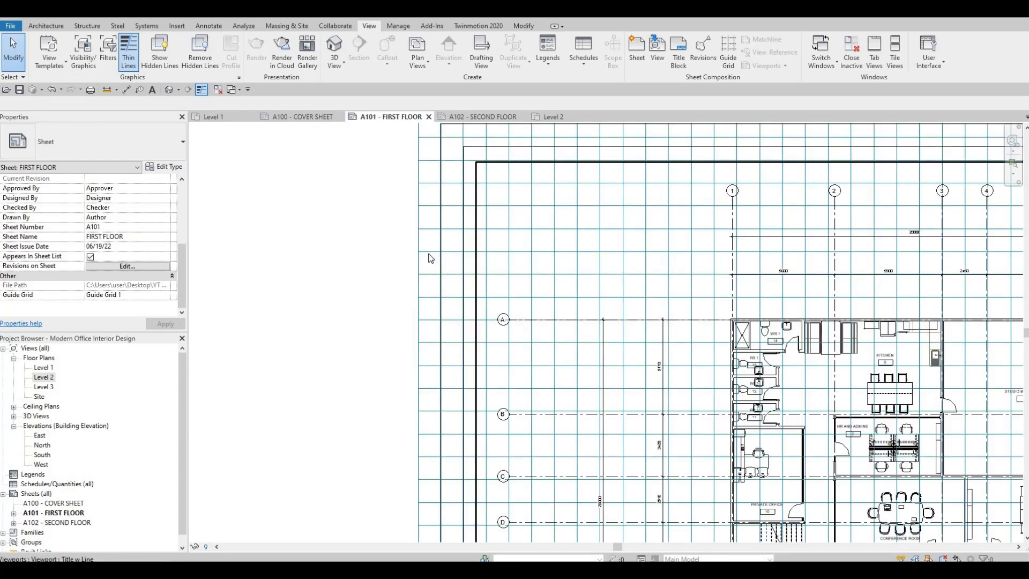
key(v)
key(g)
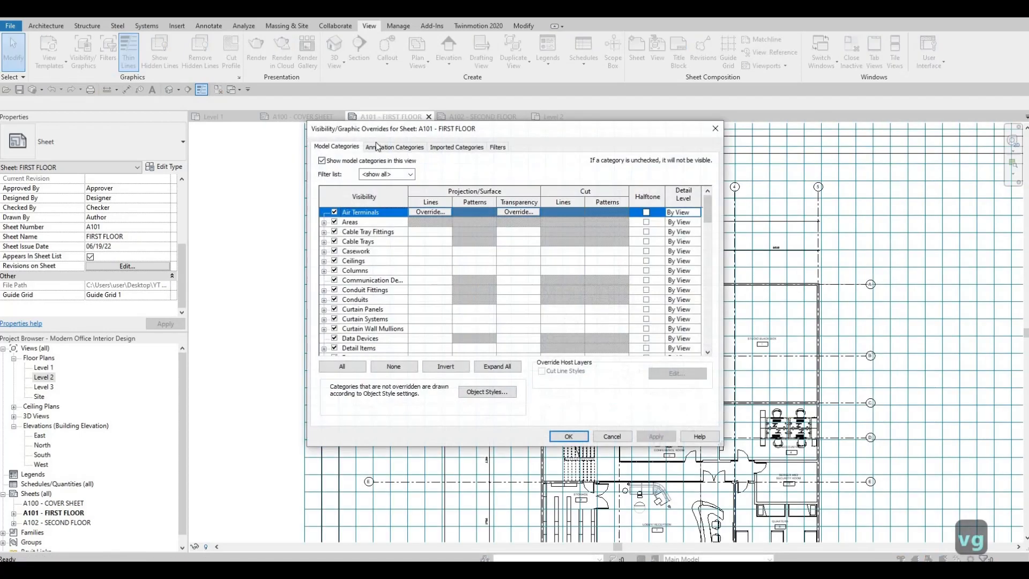
key(ctrl+Tab)
scroll(357, 311, down, 6)
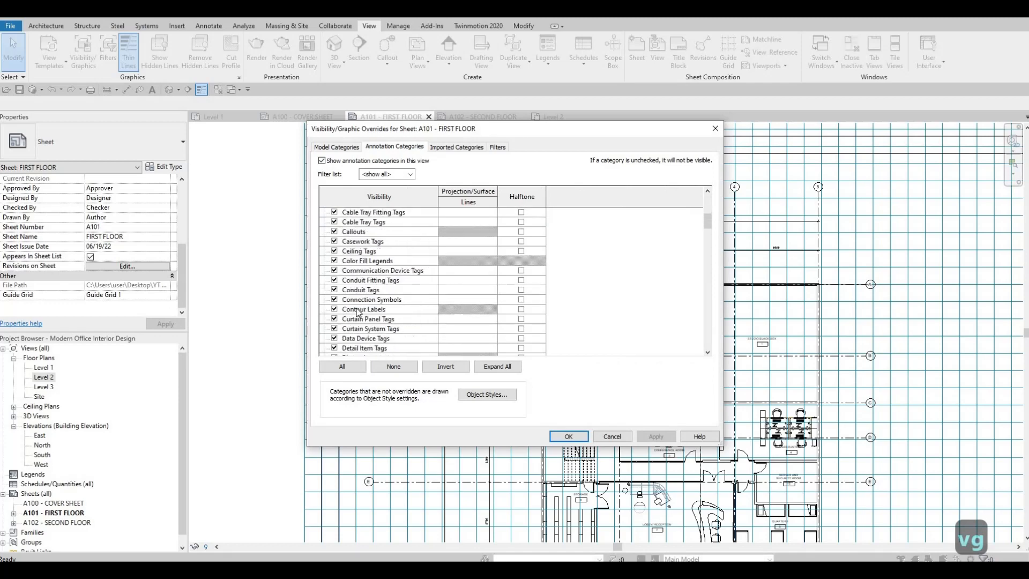
scroll(358, 312, down, 6)
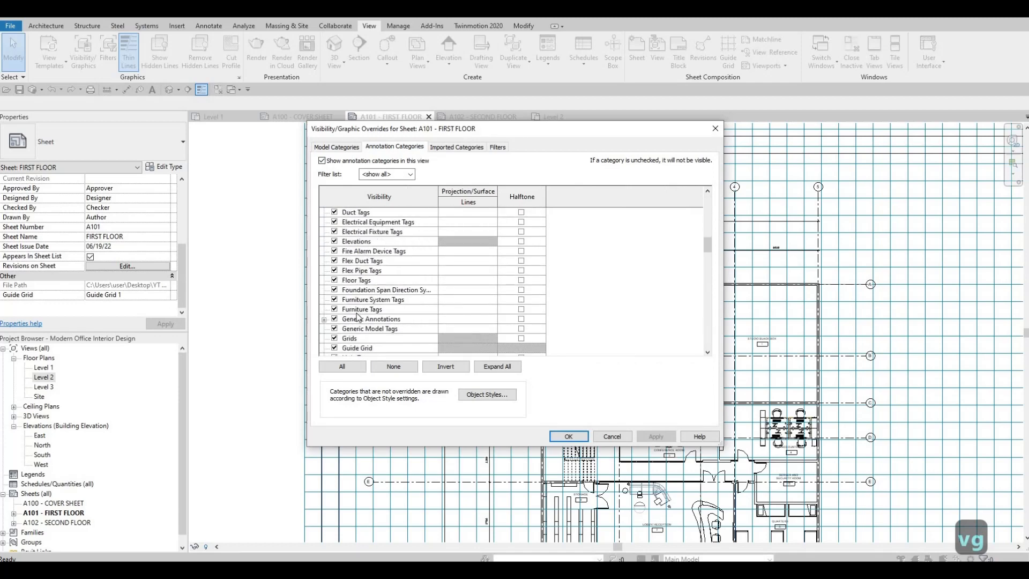
scroll(336, 342, down, 1)
click(334, 338)
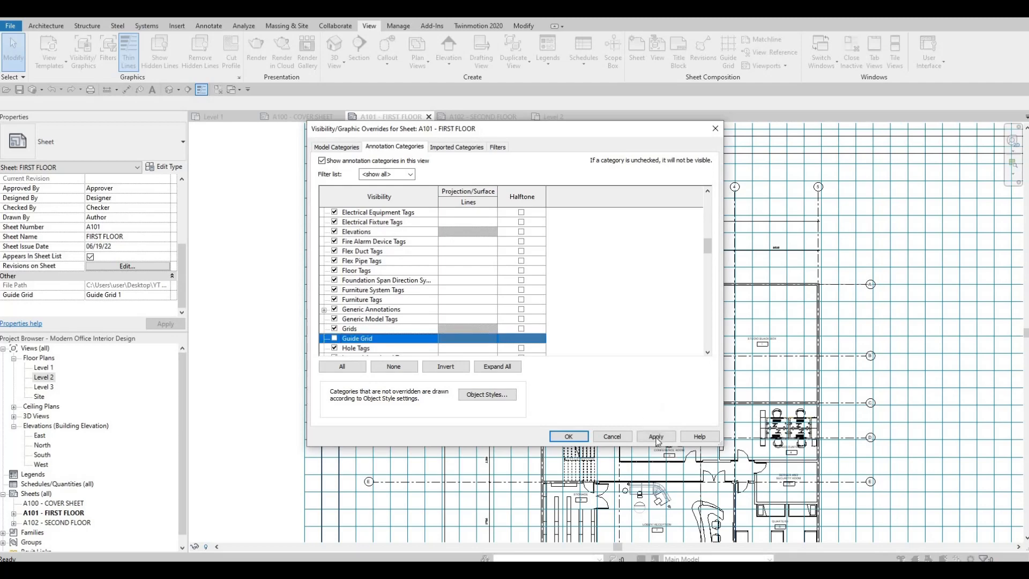
click(569, 436)
middle_drag(674, 337, 606, 252)
scroll(601, 268, down, 8)
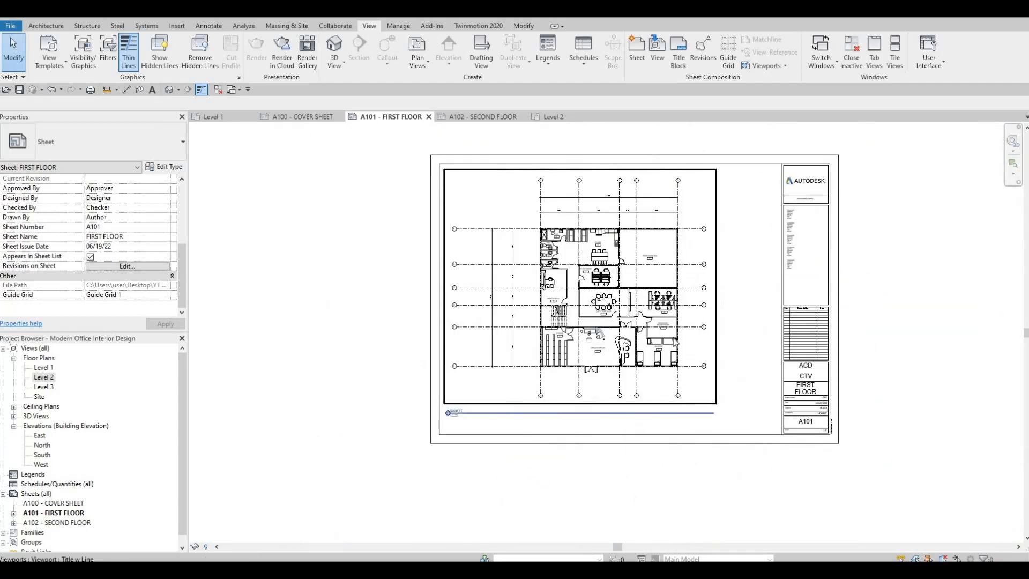
key(Escape)
key(Escape)
scroll(656, 337, up, 3)
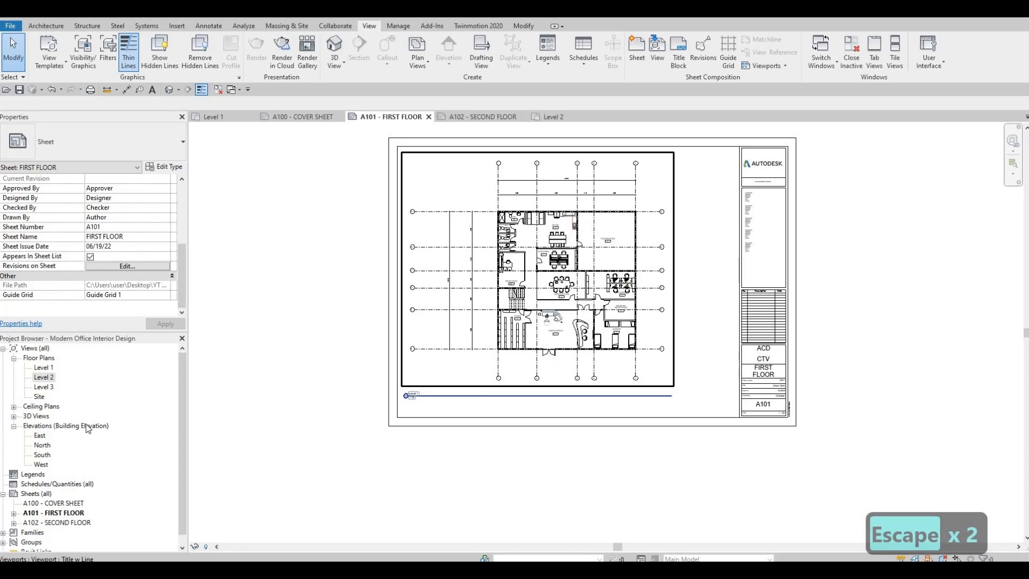
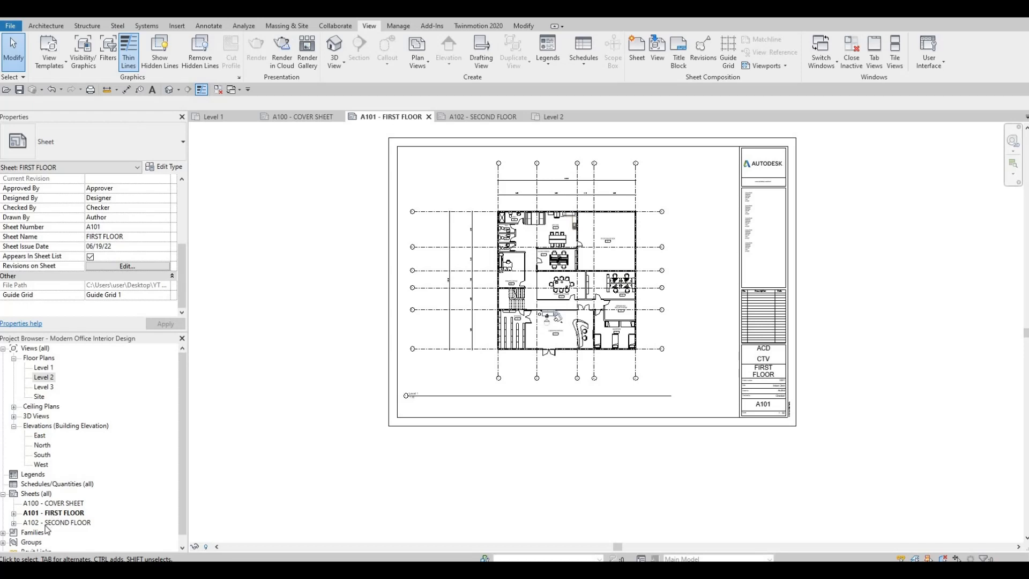
Step: Open the Level 3 floor plan and bring its whole grid and exterior walls into view
double_click(50, 387)
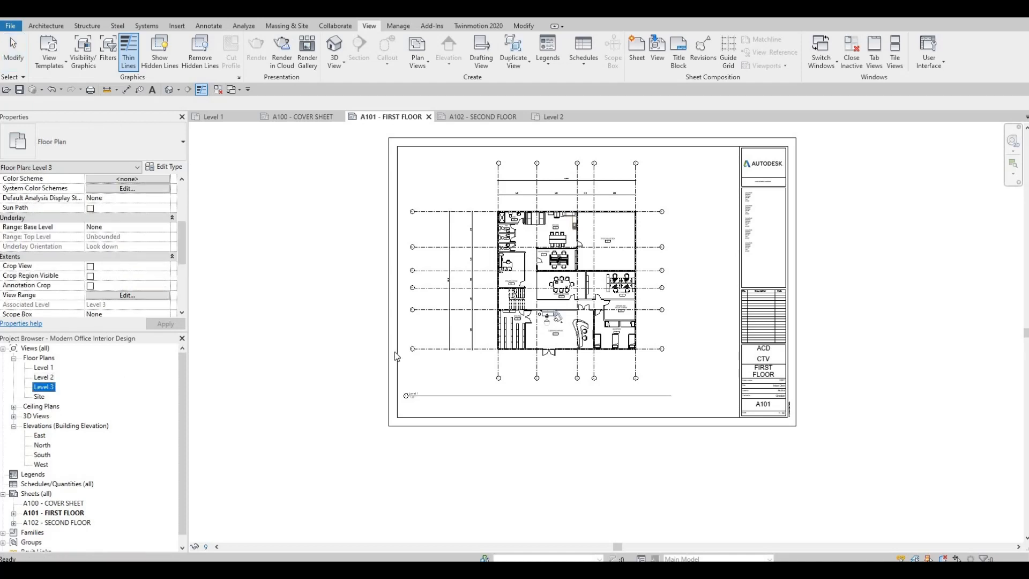
scroll(630, 366, up, 3)
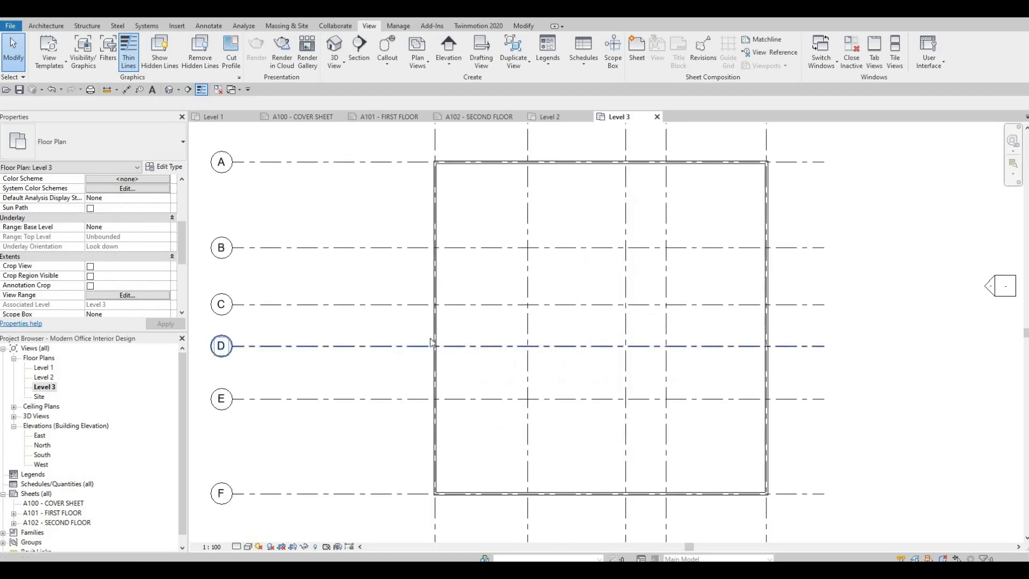
middle_drag(740, 482, 533, 407)
scroll(515, 410, down, 2)
middle_drag(469, 403, 523, 444)
scroll(461, 329, down, 1)
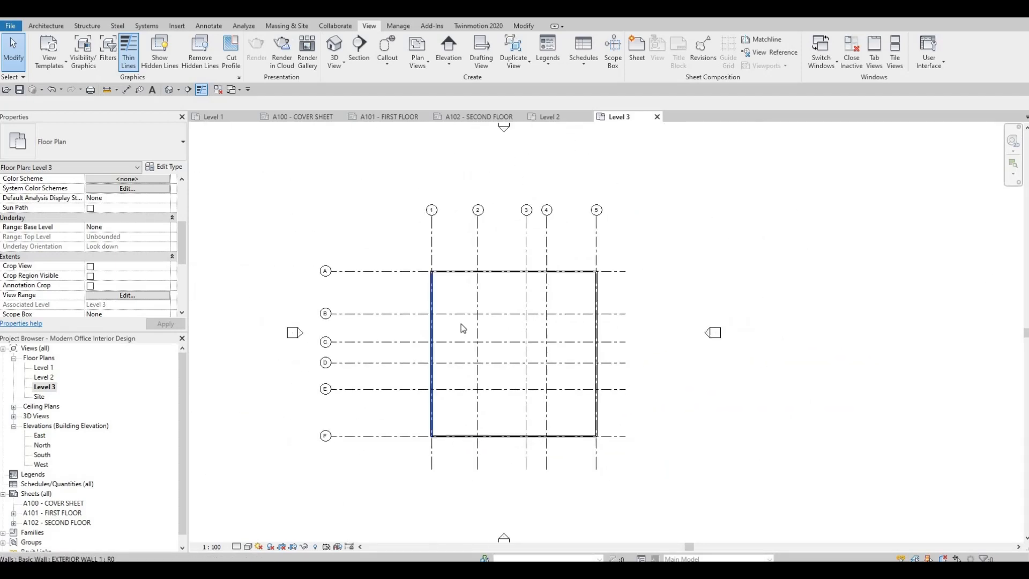
middle_drag(462, 329, 476, 331)
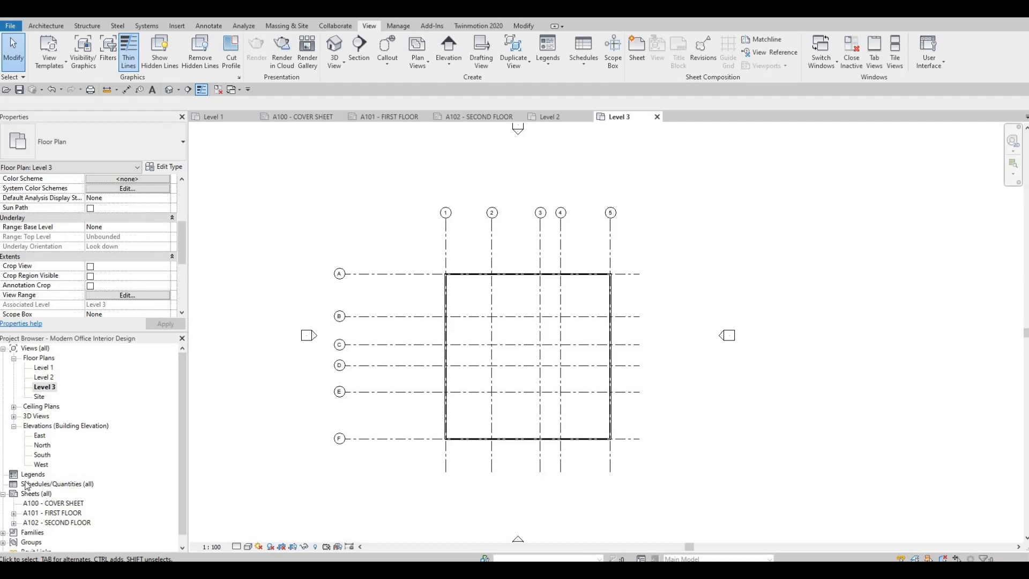
Step: Create a new sheet in the project's sheet list, using the same title block as the other plan sheets
right_click(31, 524)
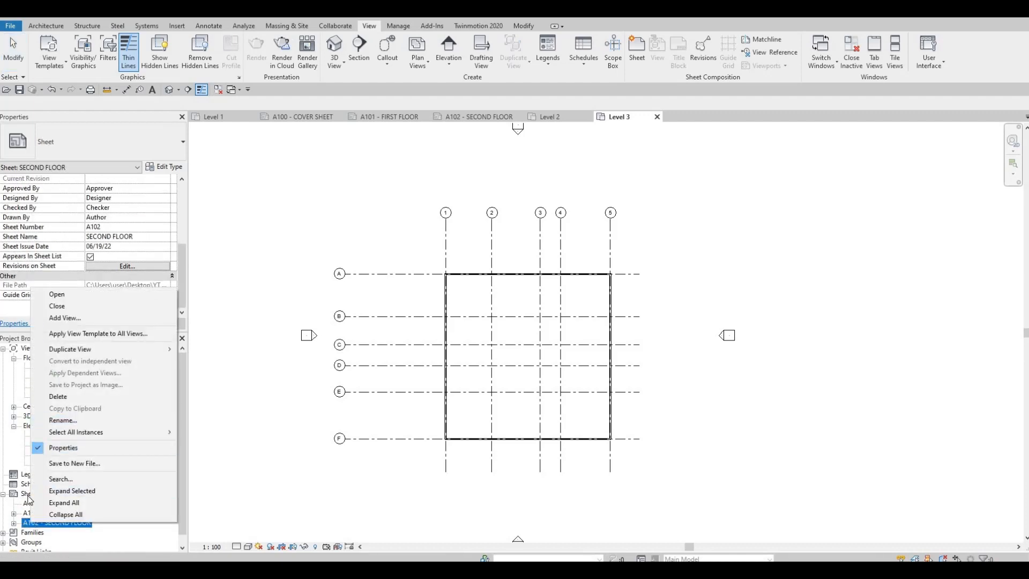
click(29, 495)
right_click(30, 495)
click(63, 409)
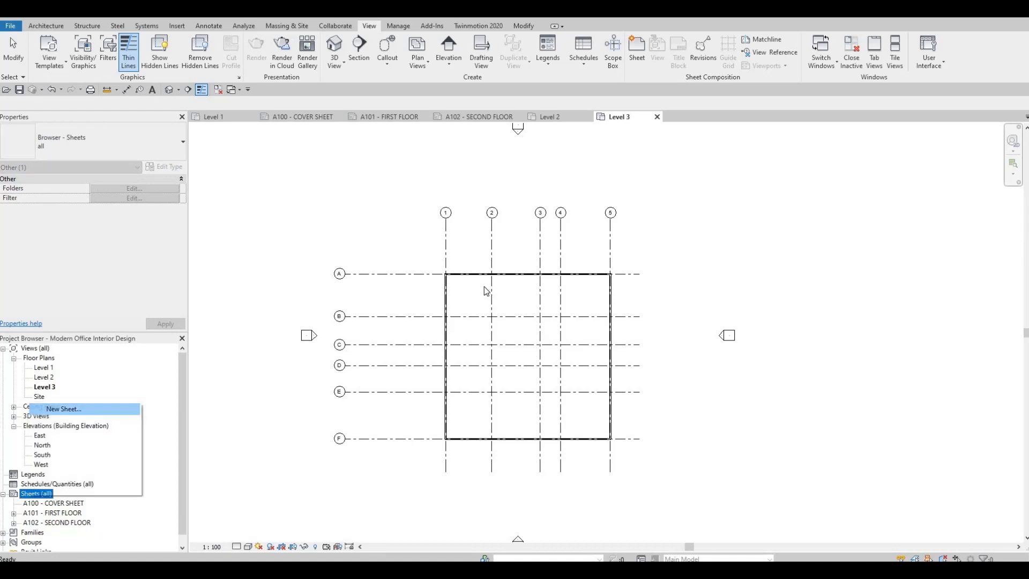
click(544, 411)
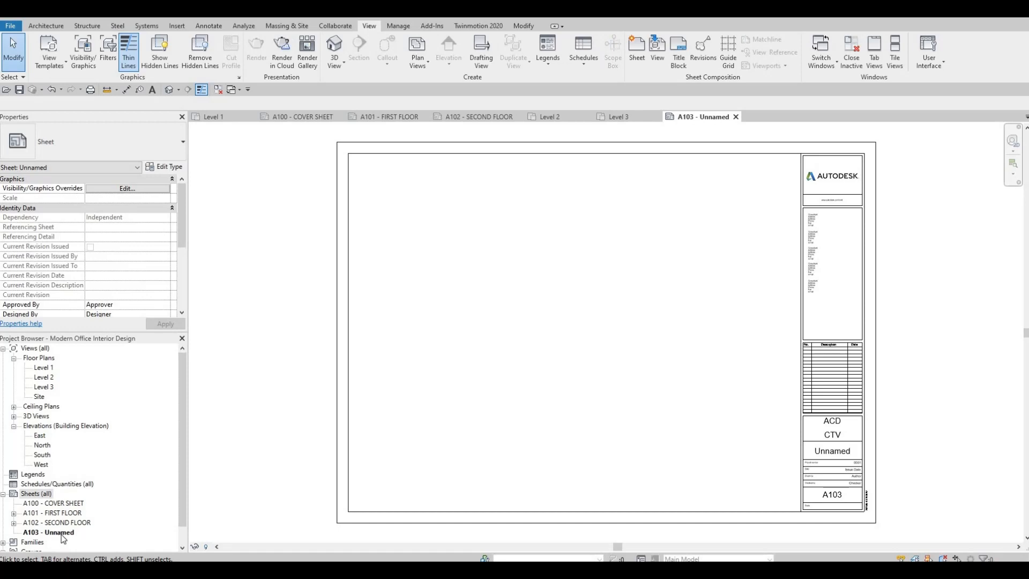
Step: Rename the new unnamed sheet A103 as ROOF PLAN, keeping its sheet number
click(59, 533)
key(F2)
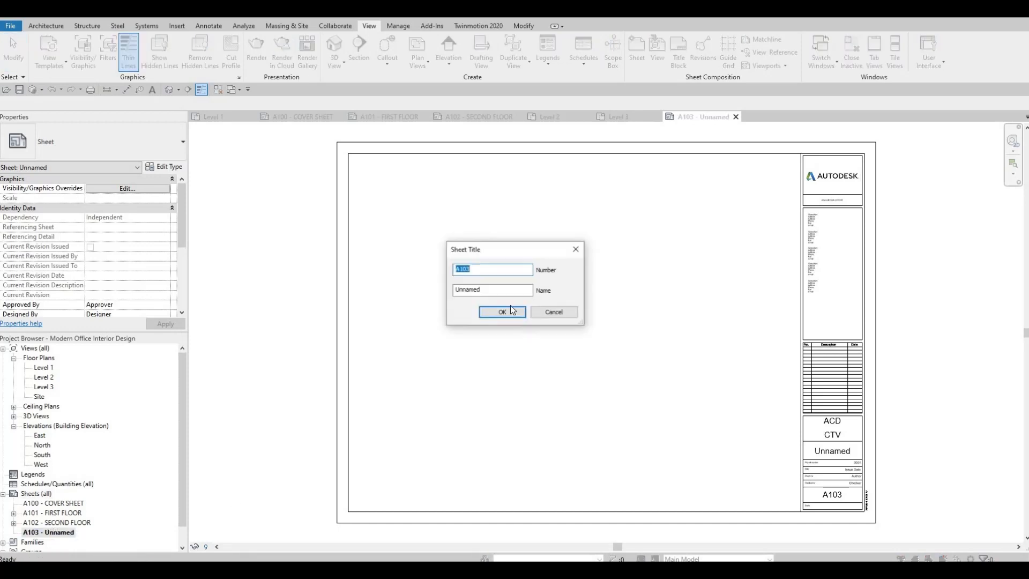
key(Tab)
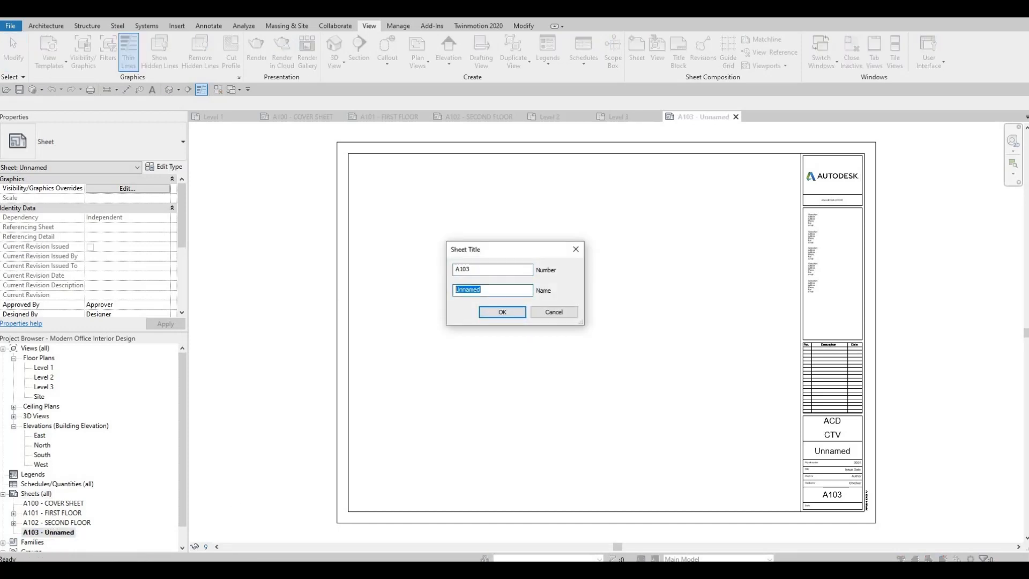
text(ROOF P)
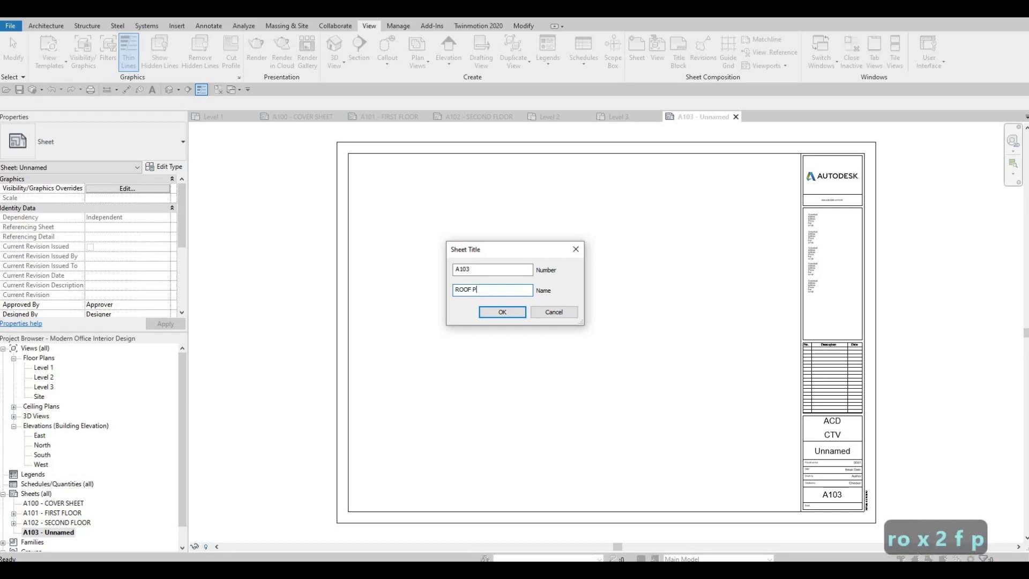
text(LAN)
click(490, 317)
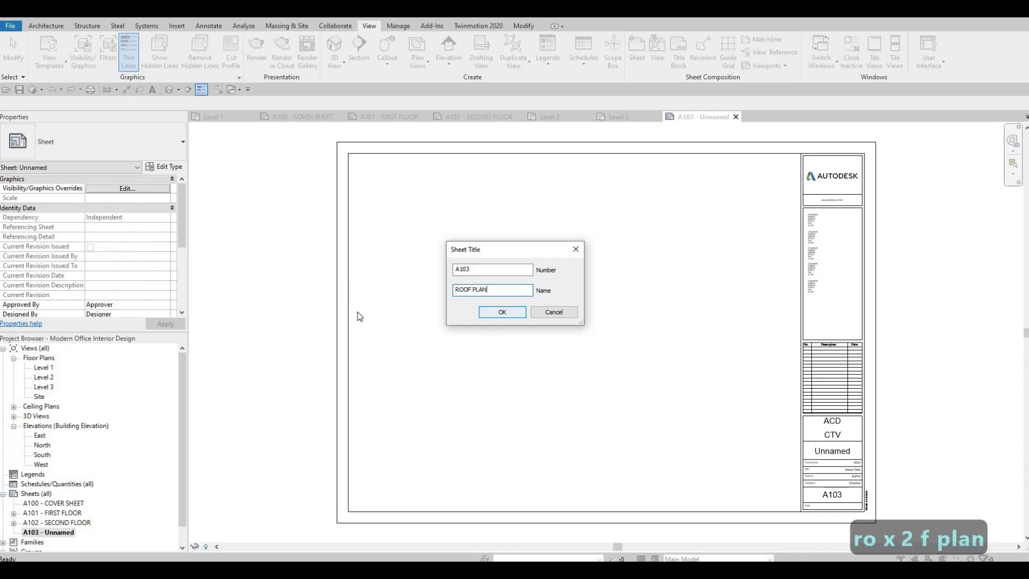
Step: Return to the Level 3 floor plan and set its view scale to 1:50
double_click(43, 387)
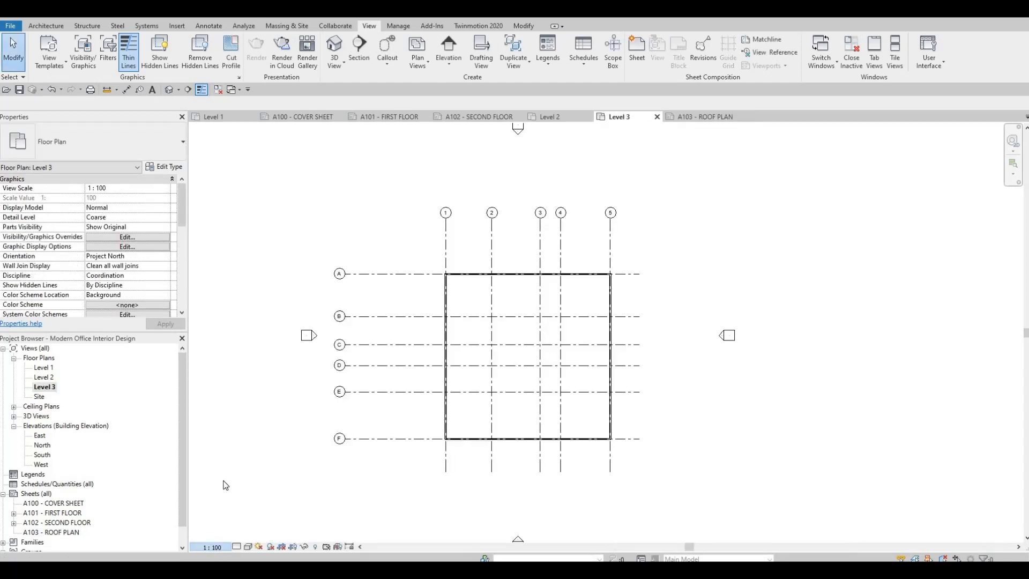
click(212, 547)
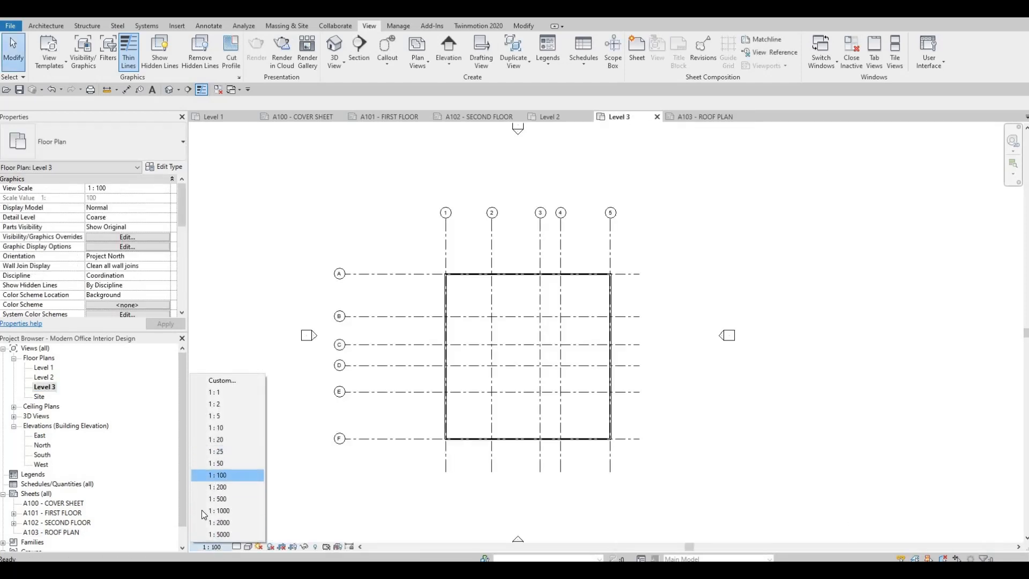
click(217, 463)
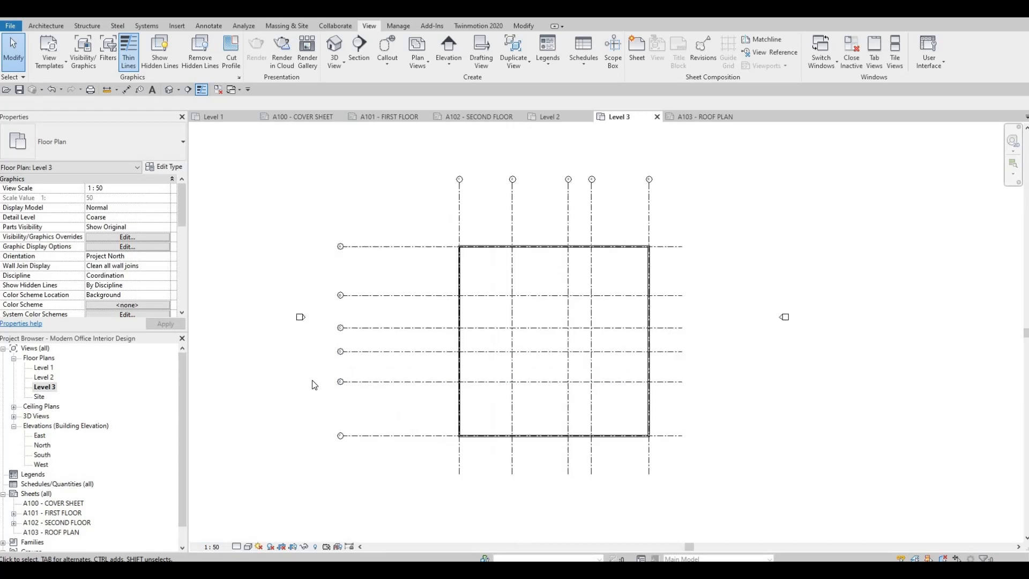
Step: Enable Crop View, Crop Region Visible and Annotation Crop for the Level 3 floor plan
scroll(101, 239, down, 4)
scroll(102, 237, down, 3)
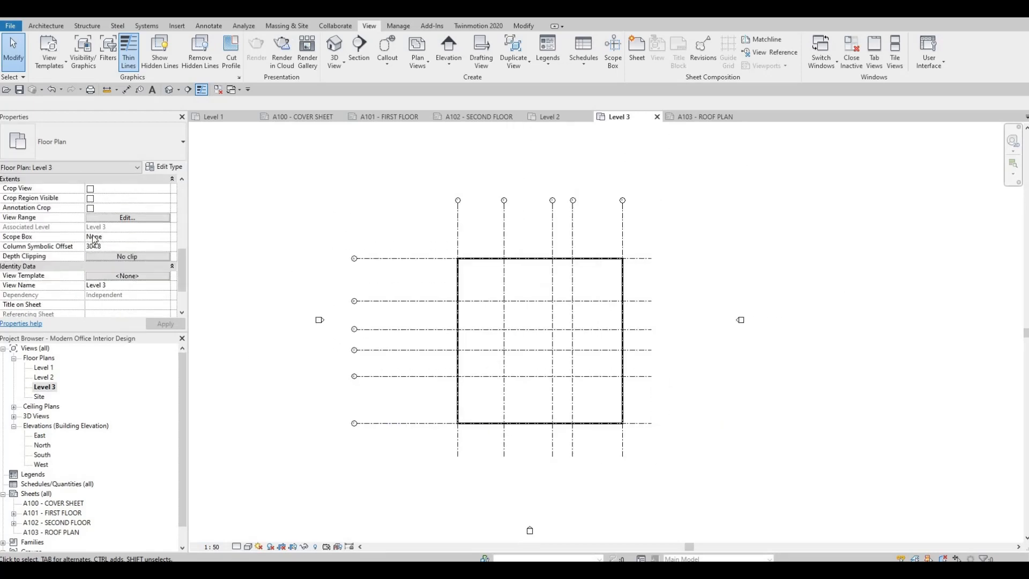
click(90, 228)
click(90, 237)
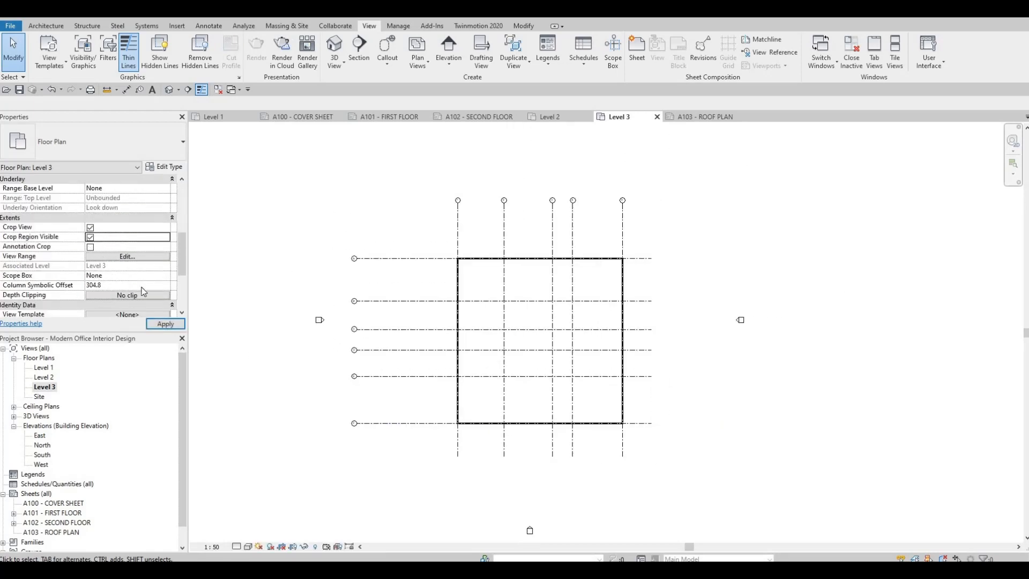
click(90, 247)
Step: Tighten the Level 3 crop region on all four sides around the building and grid bubbles, and turn off Crop Region Visible
scroll(447, 262, down, 2)
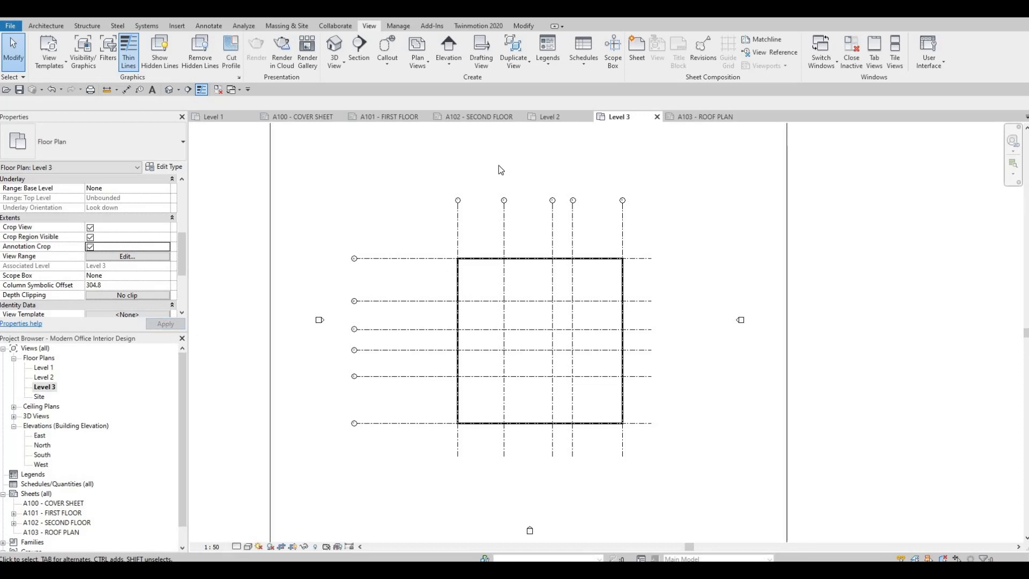
click(495, 149)
drag(495, 149, 504, 223)
drag(341, 332, 387, 329)
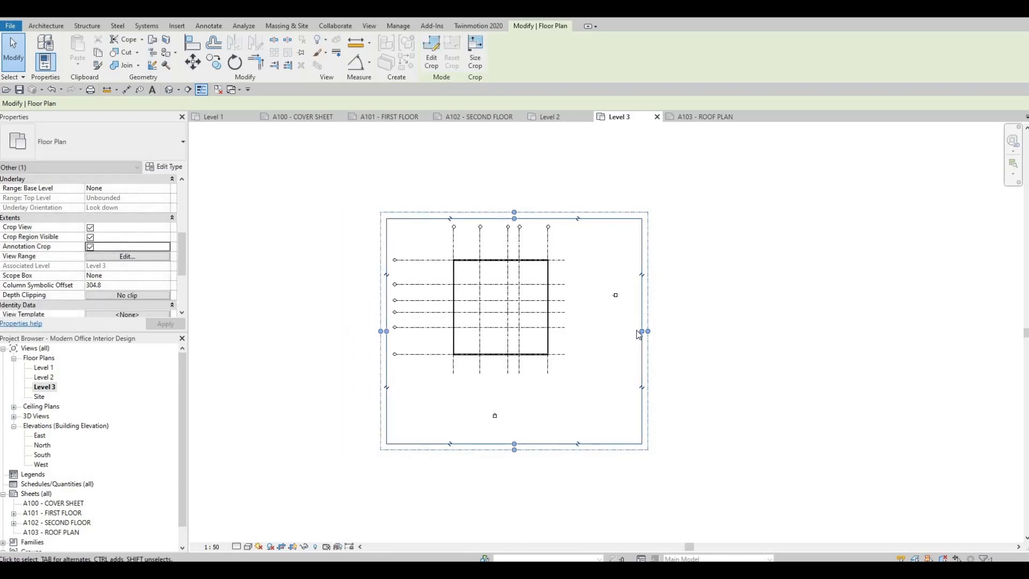
drag(581, 321, 570, 321)
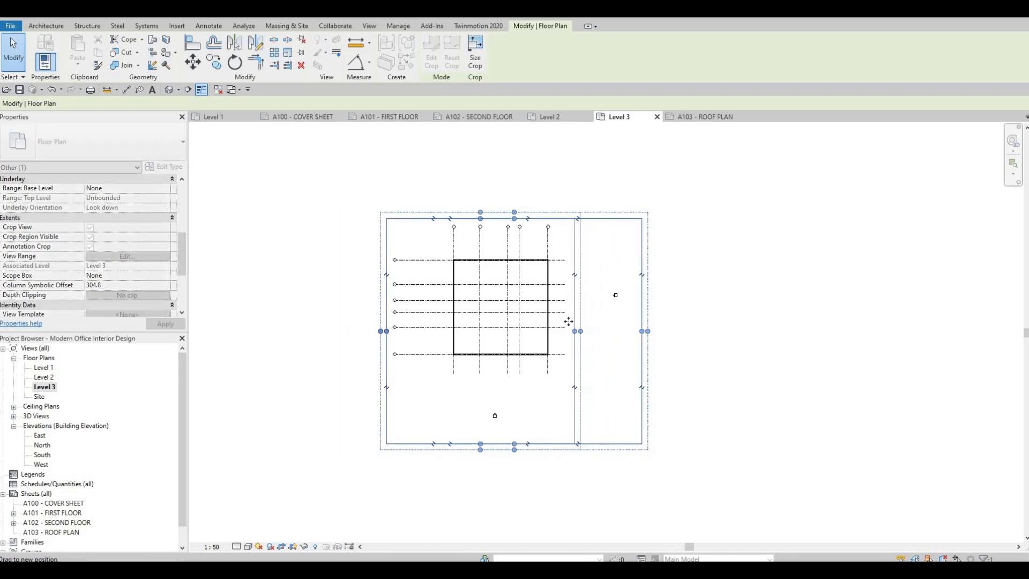
drag(478, 445, 481, 386)
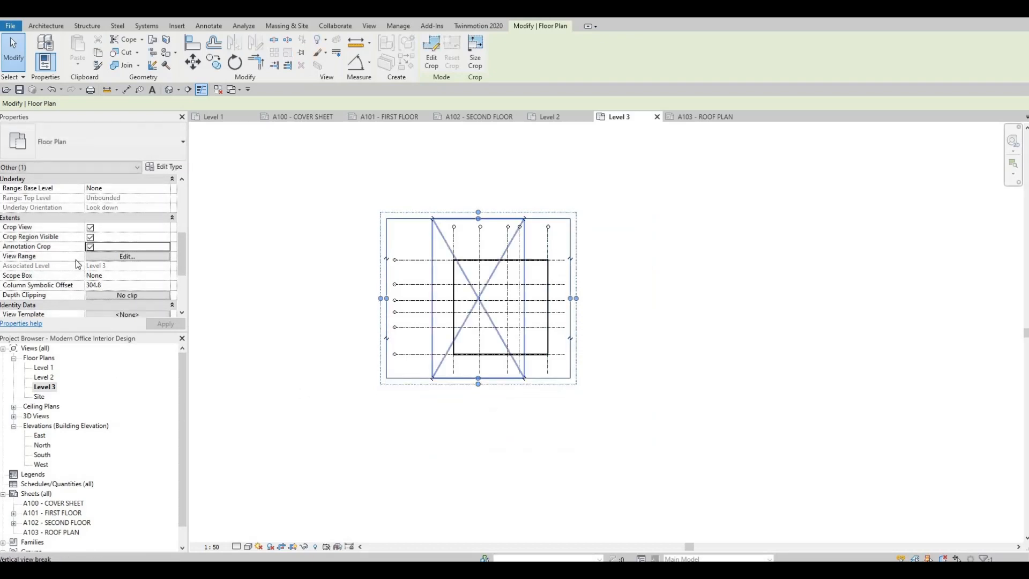
click(90, 237)
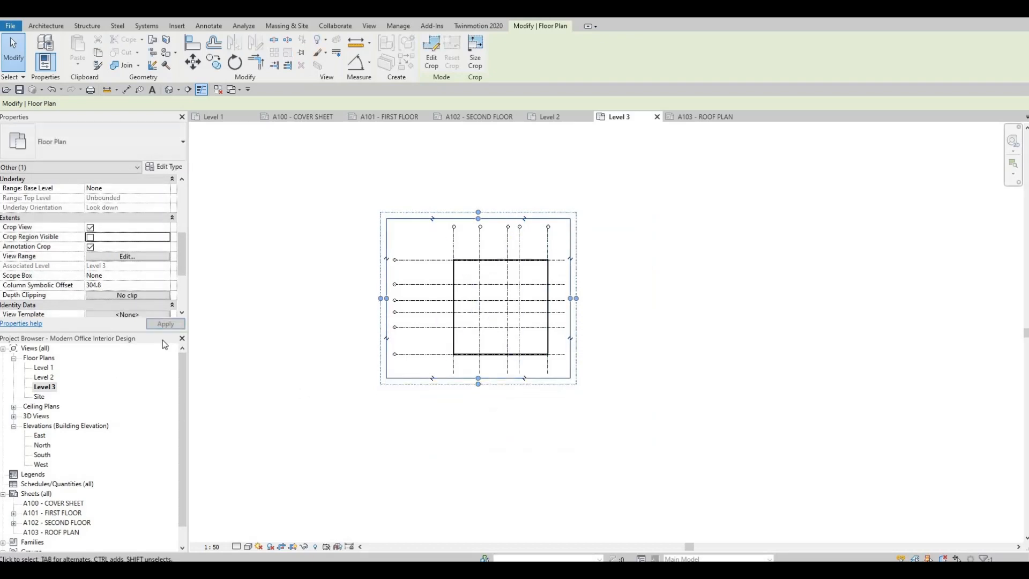
Step: Apply the Level 3 crop settings and place the Level 3 floor plan on sheet A103 - ROOF PLAN
click(166, 324)
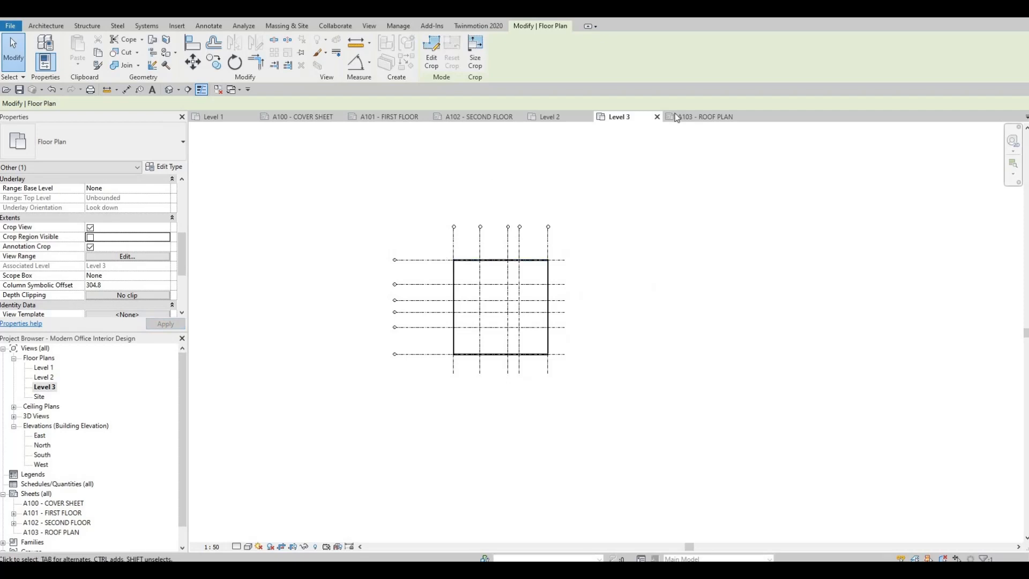
click(696, 114)
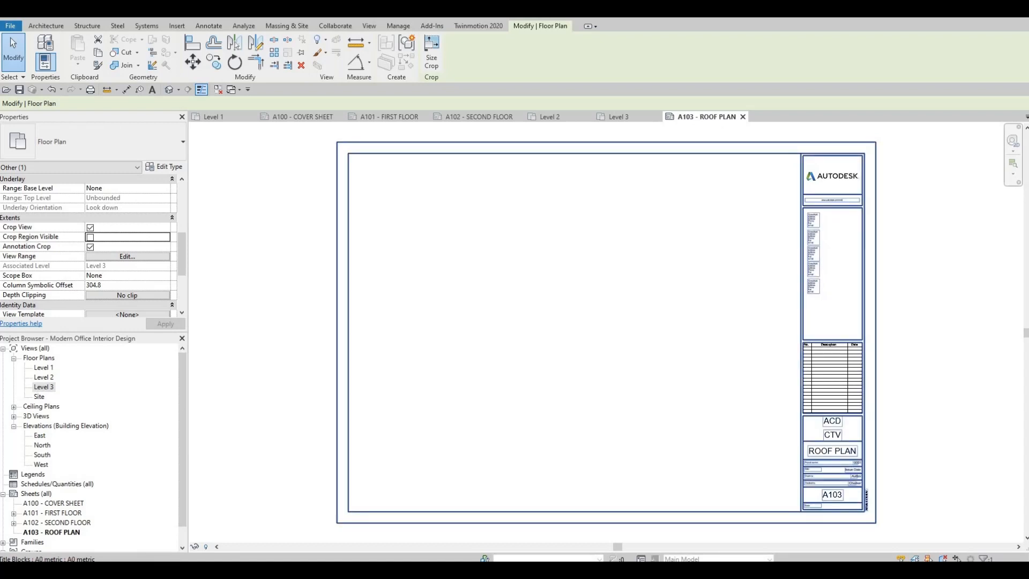
drag(43, 386, 555, 324)
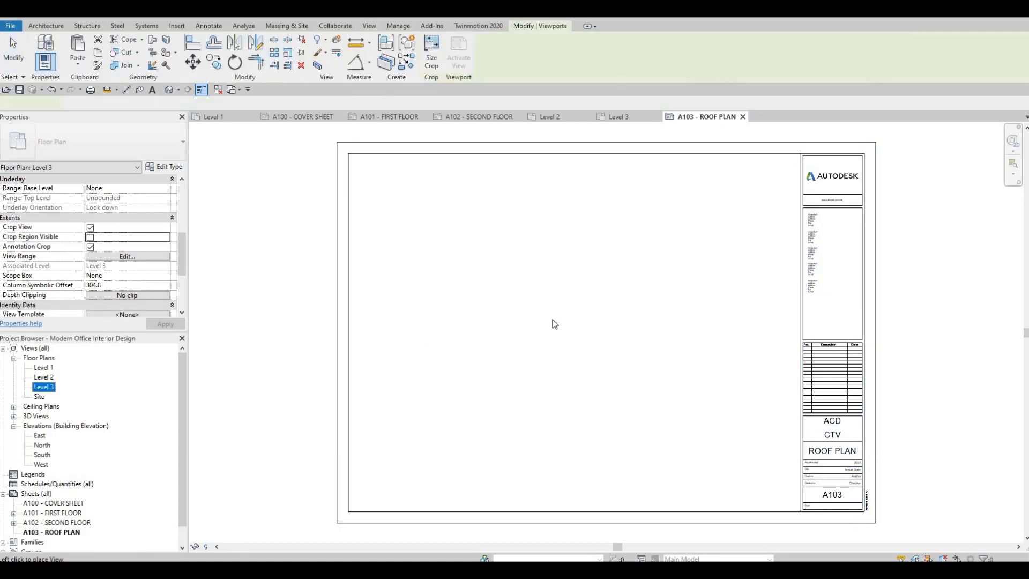
click(508, 332)
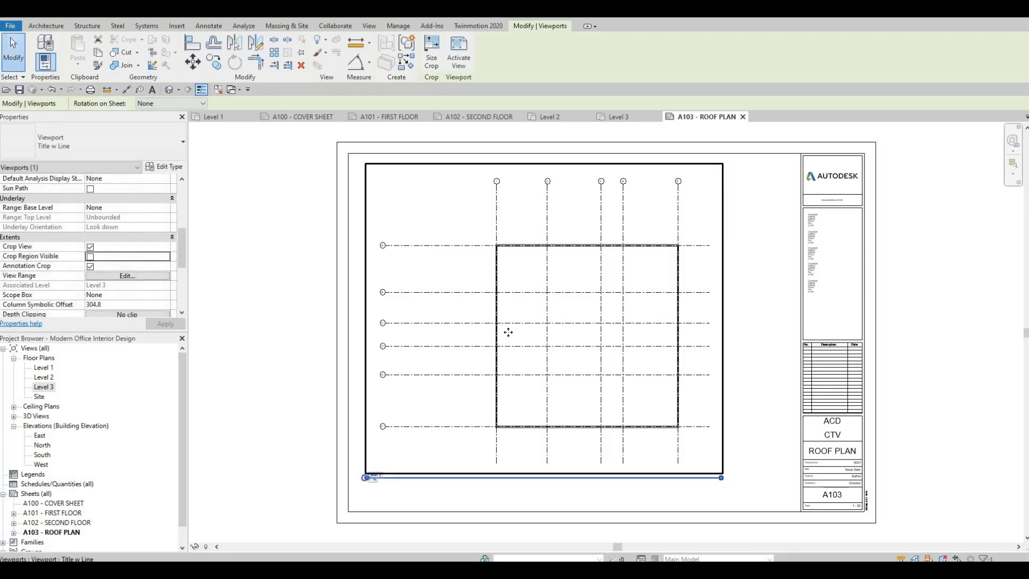
key(Escape)
key(Escape)
key(Escape)
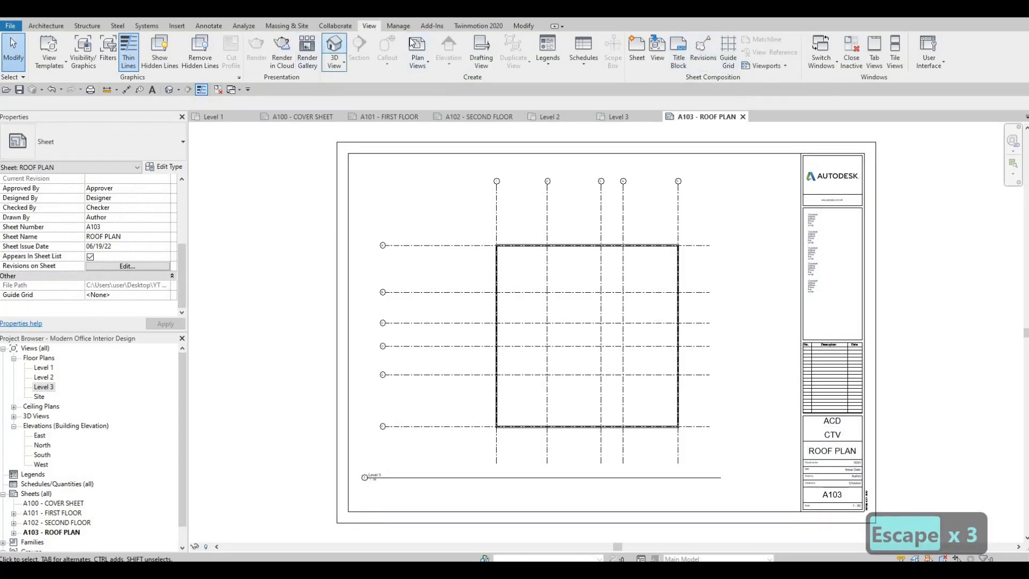
Step: Assign the existing Guide Grid 1 to the roof plan sheet and move the Level 3 viewport so grid A's bubble edge snaps to a guide grid intersection
click(728, 69)
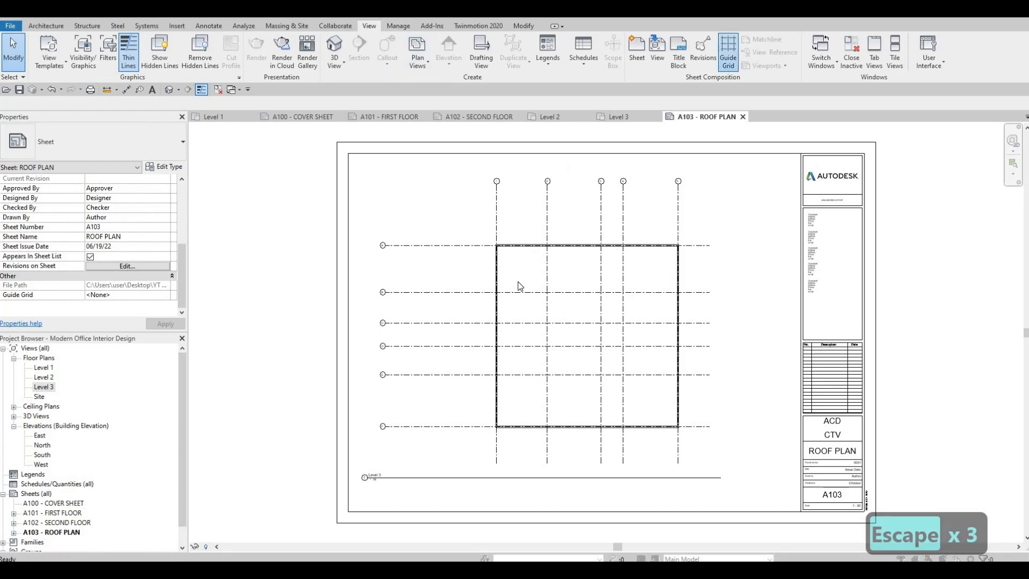
click(499, 339)
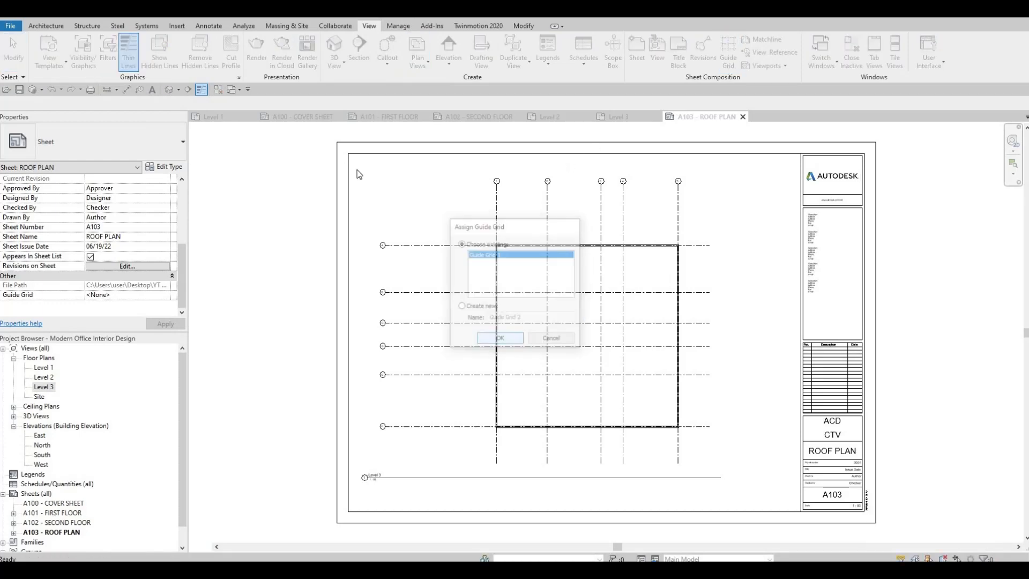
scroll(361, 178, up, 2)
scroll(360, 178, up, 1)
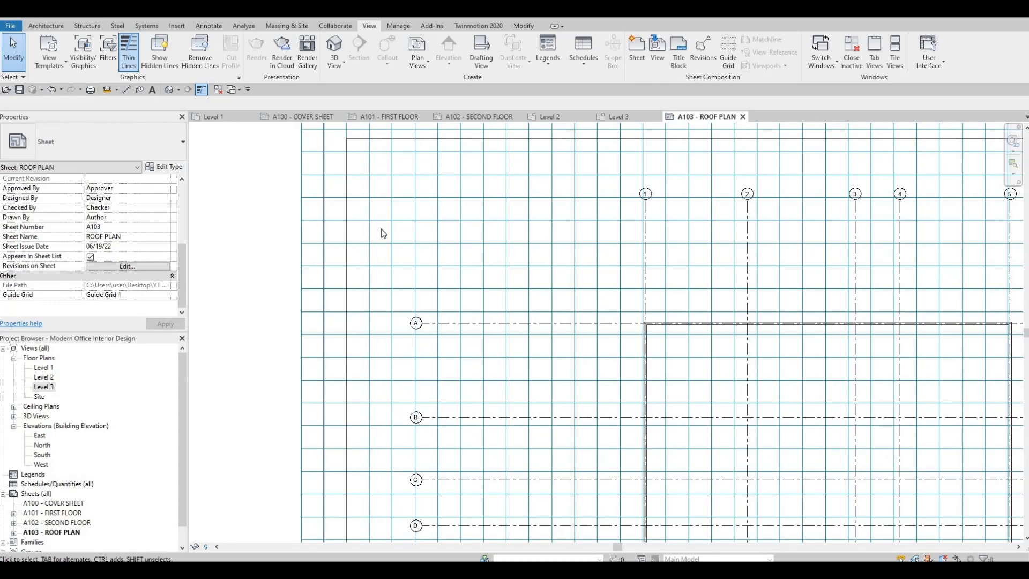
middle_drag(384, 229, 443, 285)
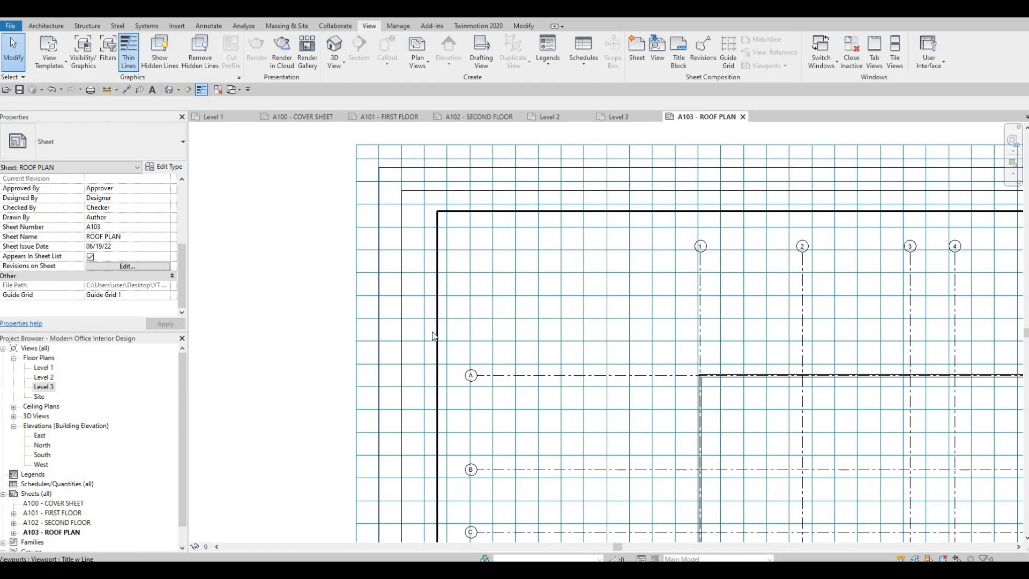
scroll(439, 340, up, 2)
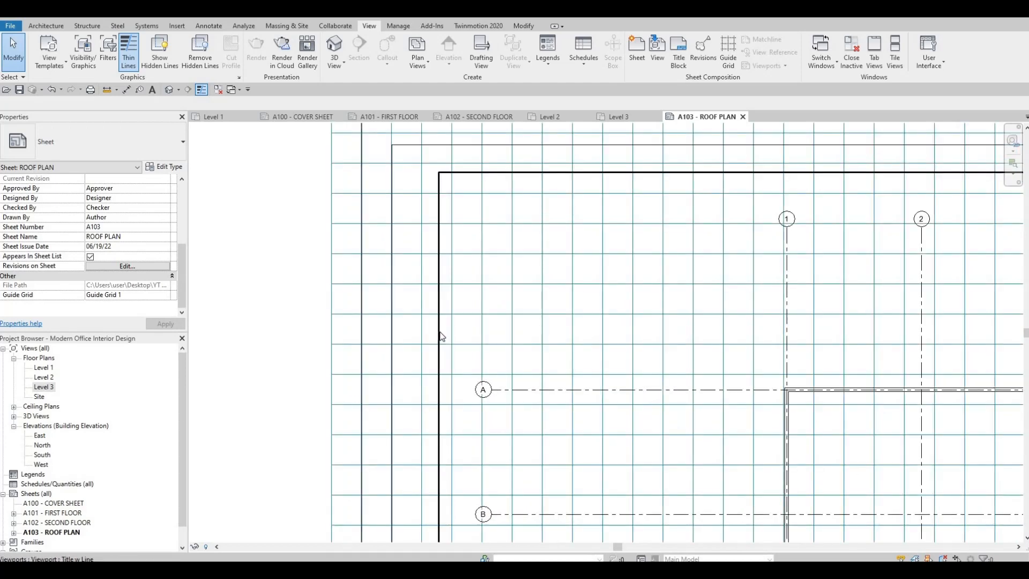
click(490, 393)
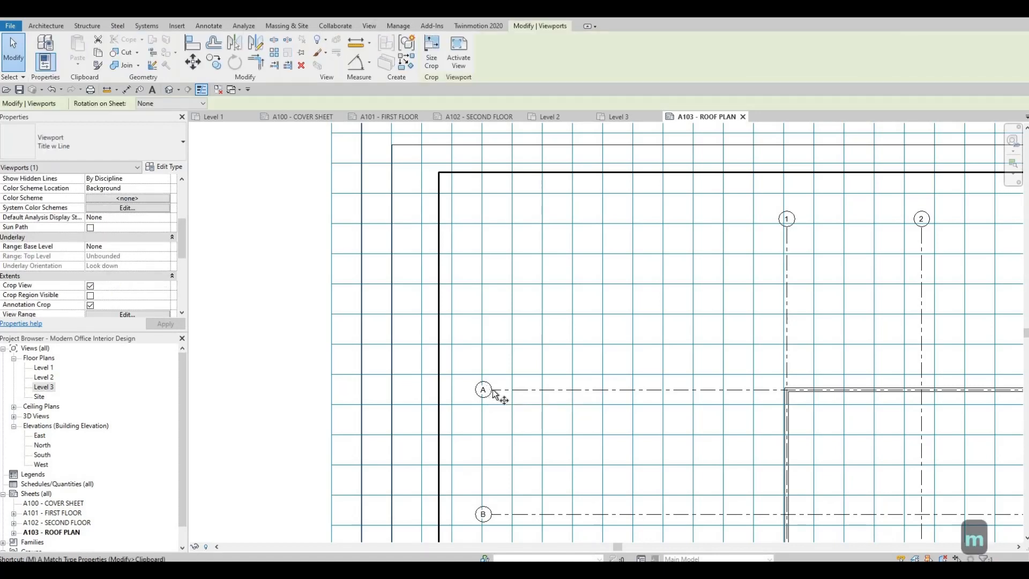
key(v)
click(488, 390)
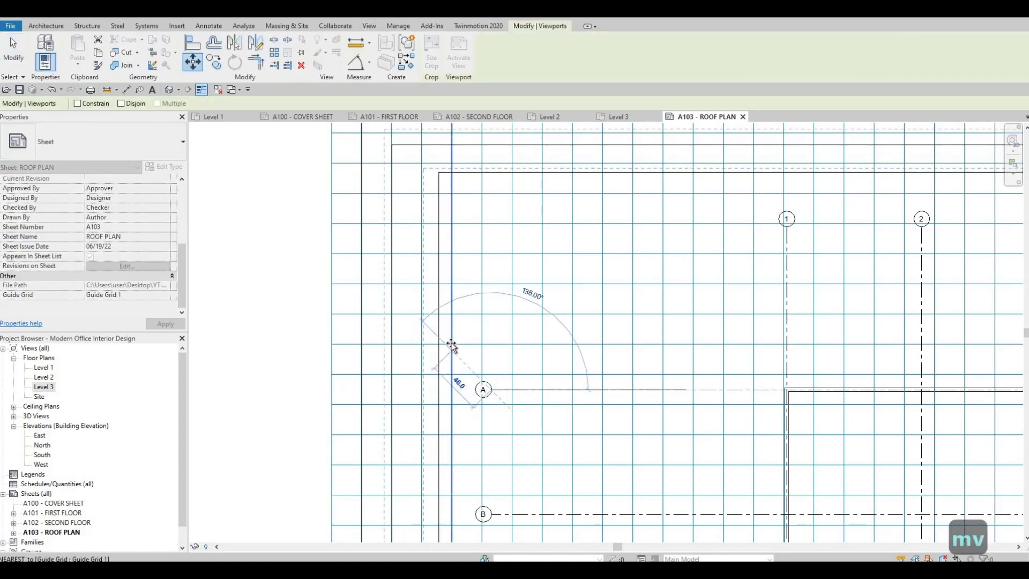
click(452, 343)
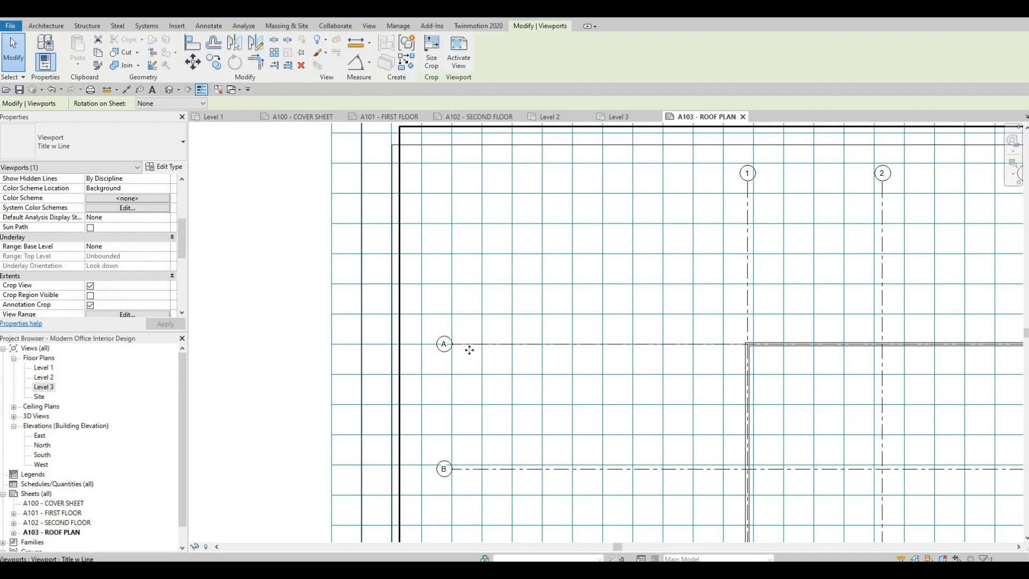
scroll(460, 348, up, 9)
middle_drag(473, 339, 375, 246)
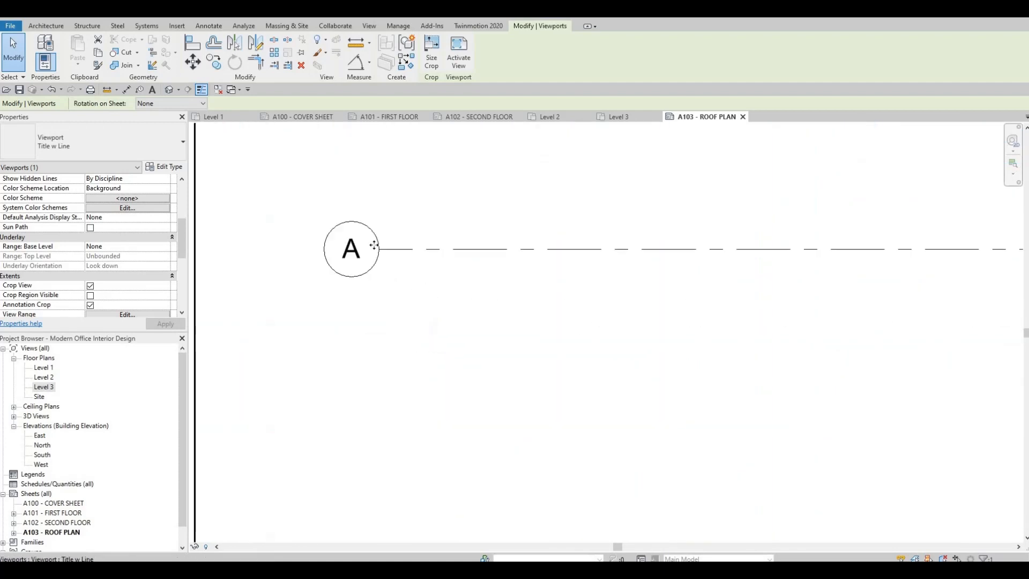
scroll(374, 245, down, 10)
key(Escape)
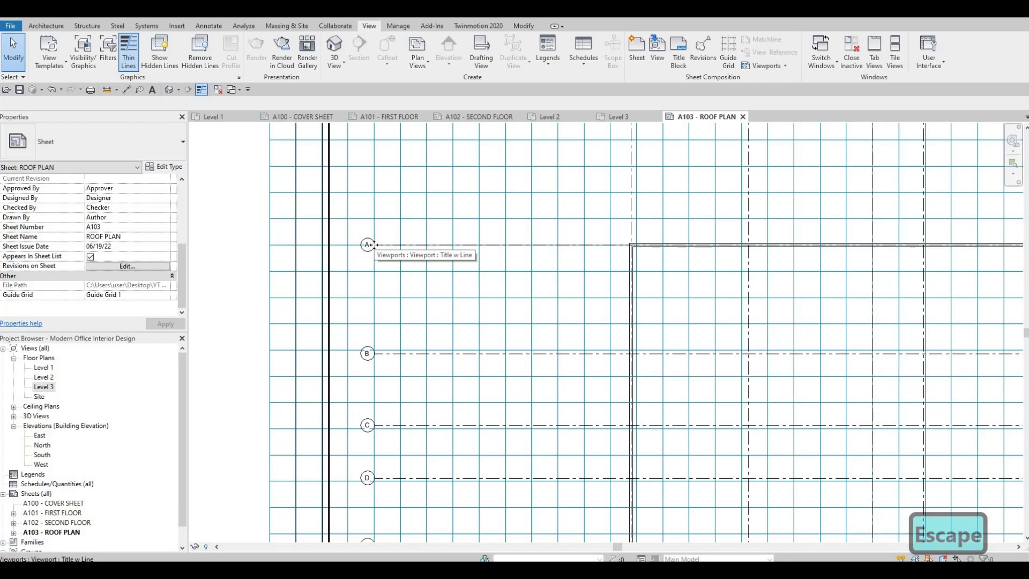
Step: Hide the Guide Grid annotation category in the roof plan sheet's Visibility/Graphic Overrides
scroll(593, 264, down, 6)
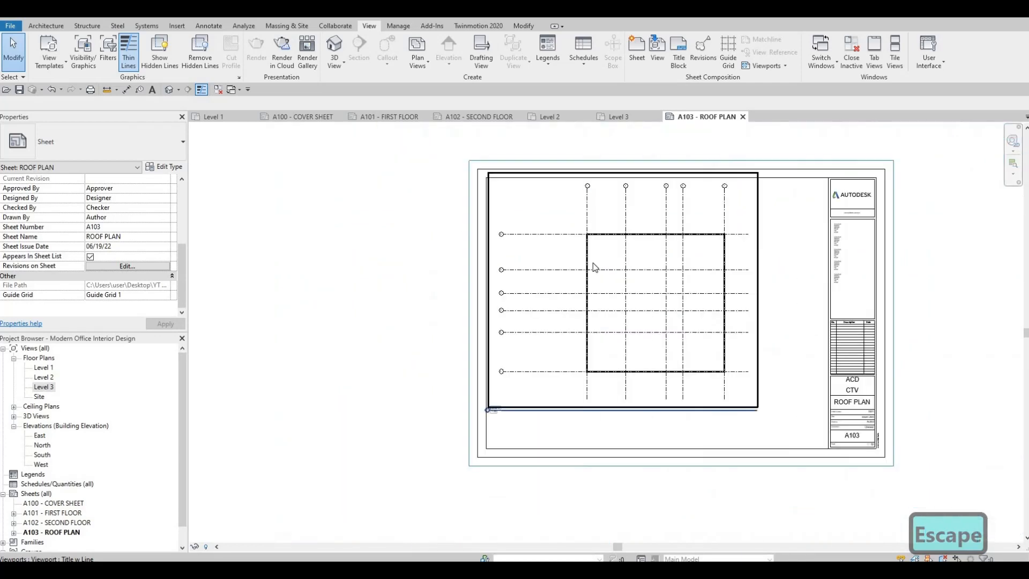
key(v)
key(g)
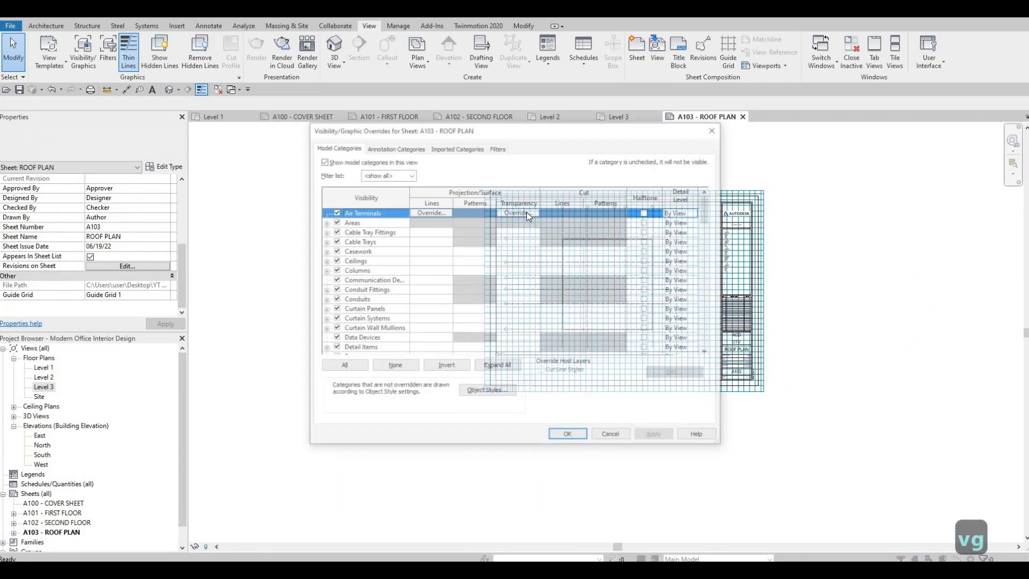
click(385, 150)
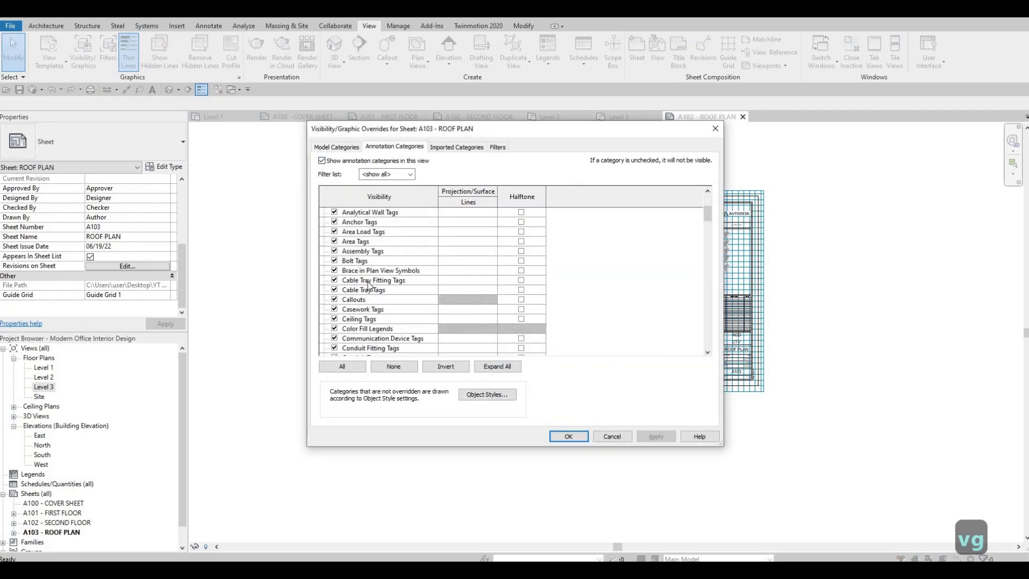
scroll(369, 286, down, 6)
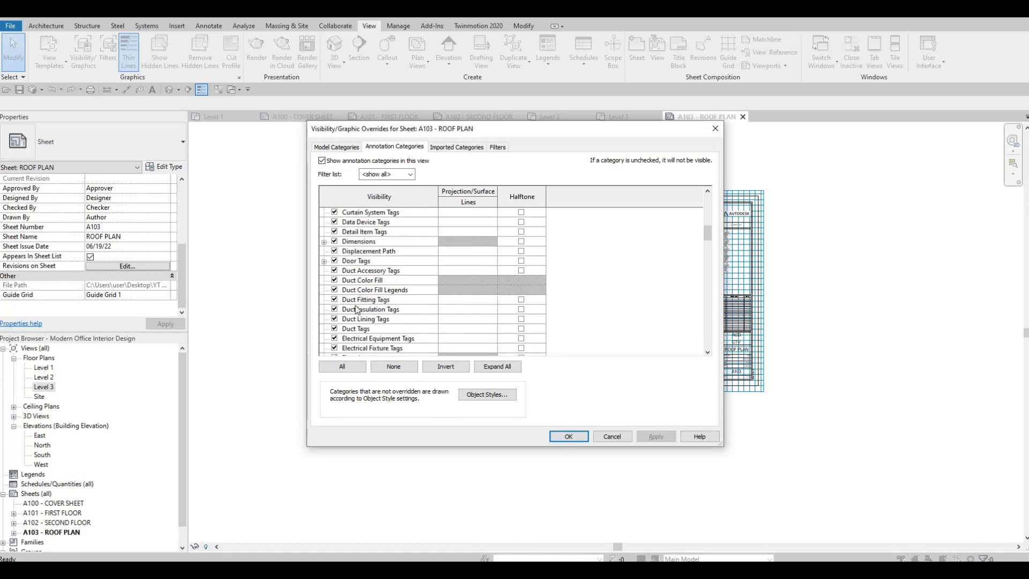
scroll(357, 310, down, 4)
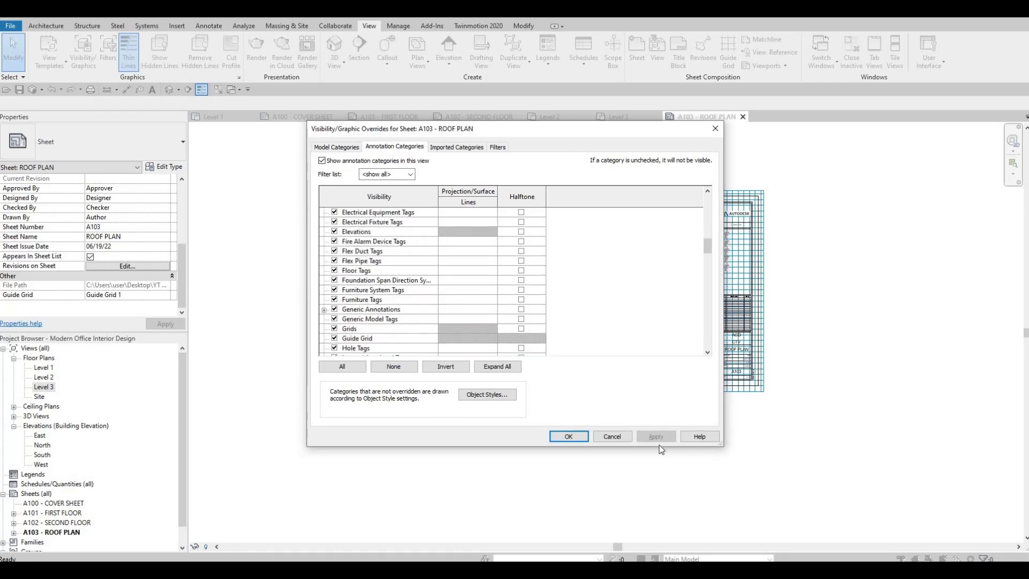
click(334, 338)
click(569, 435)
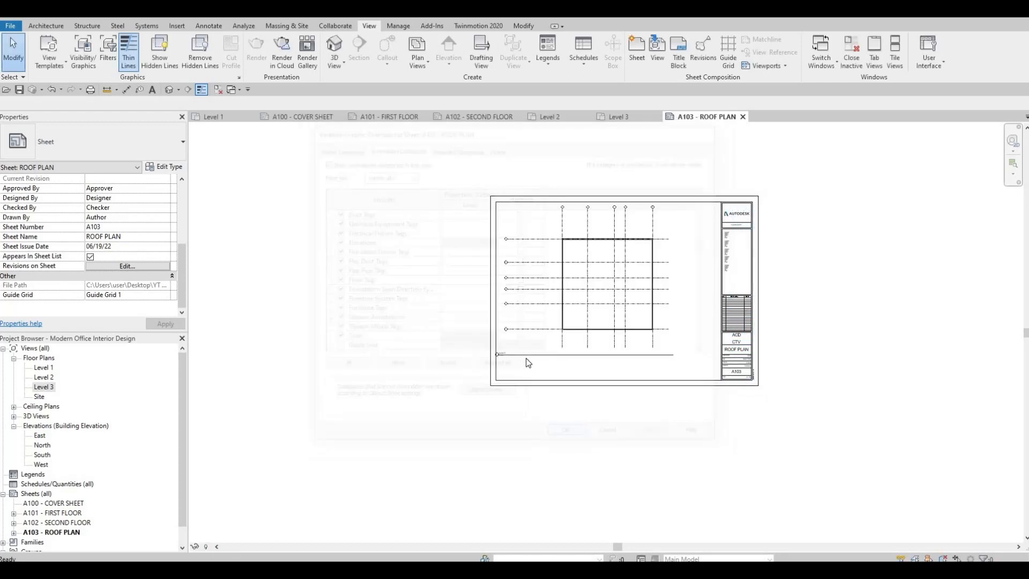
Step: Shift the Level 3 viewport title to line up with the row grid bubbles and shorten its line to the grid lines' far ends
scroll(546, 343, up, 5)
scroll(545, 342, down, 4)
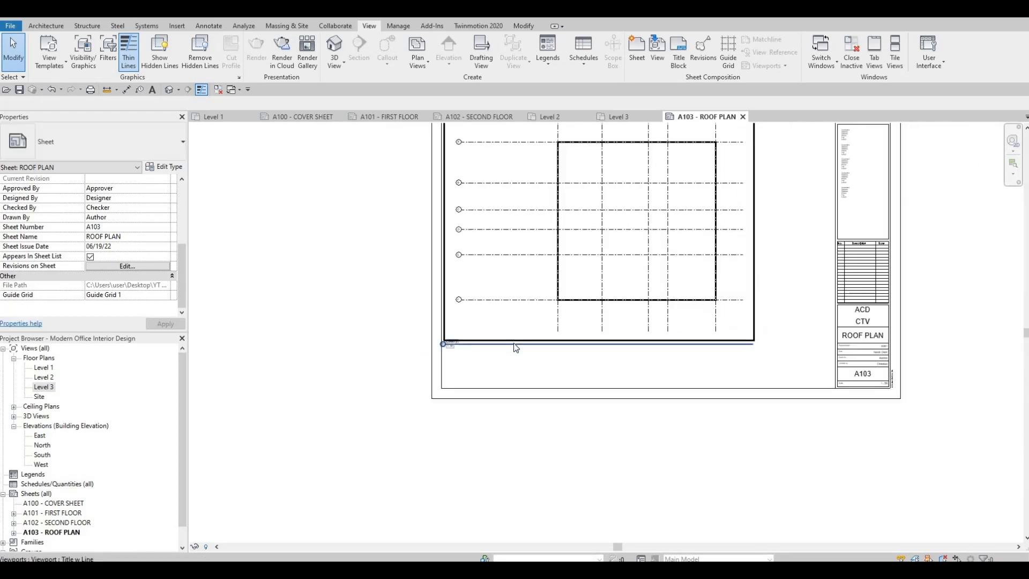
scroll(512, 348, up, 3)
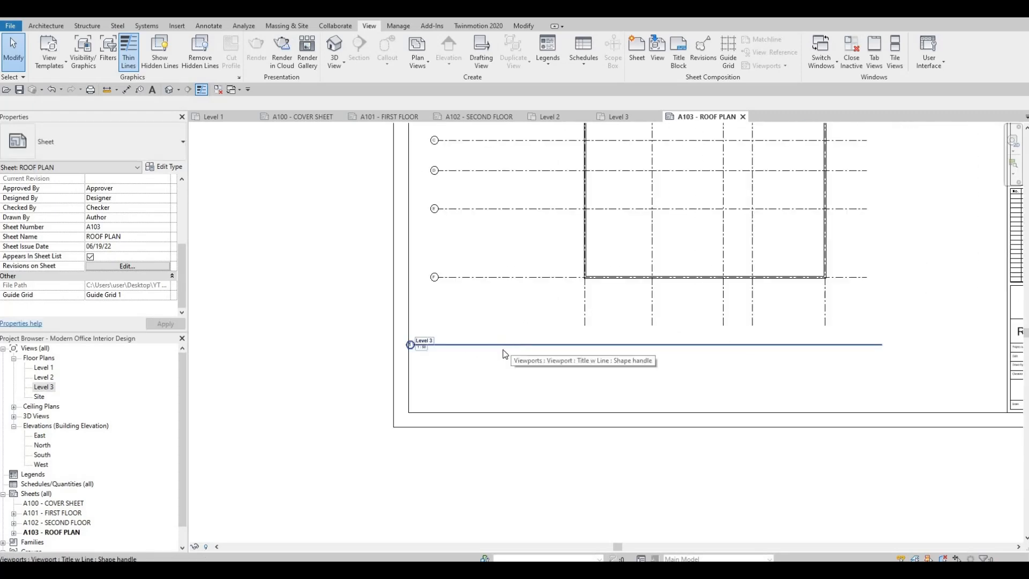
click(503, 347)
drag(530, 348, 696, 297)
key(Escape)
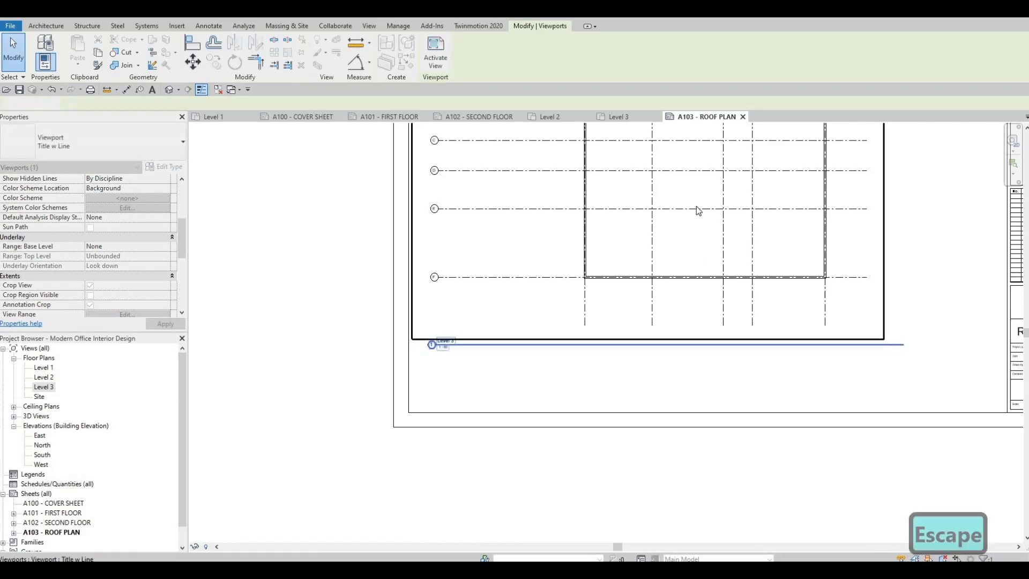
drag(903, 344, 739, 356)
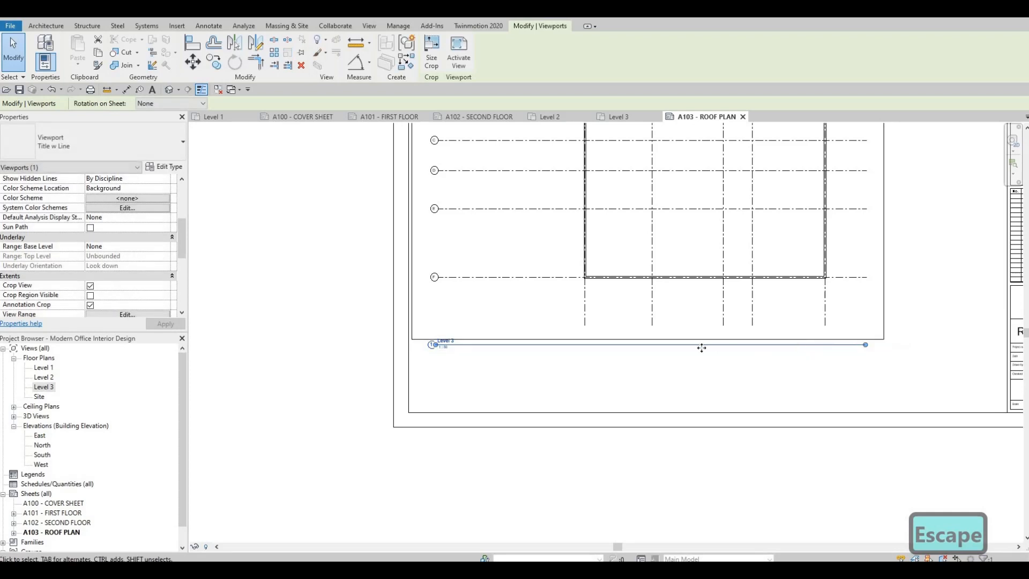
key(Escape)
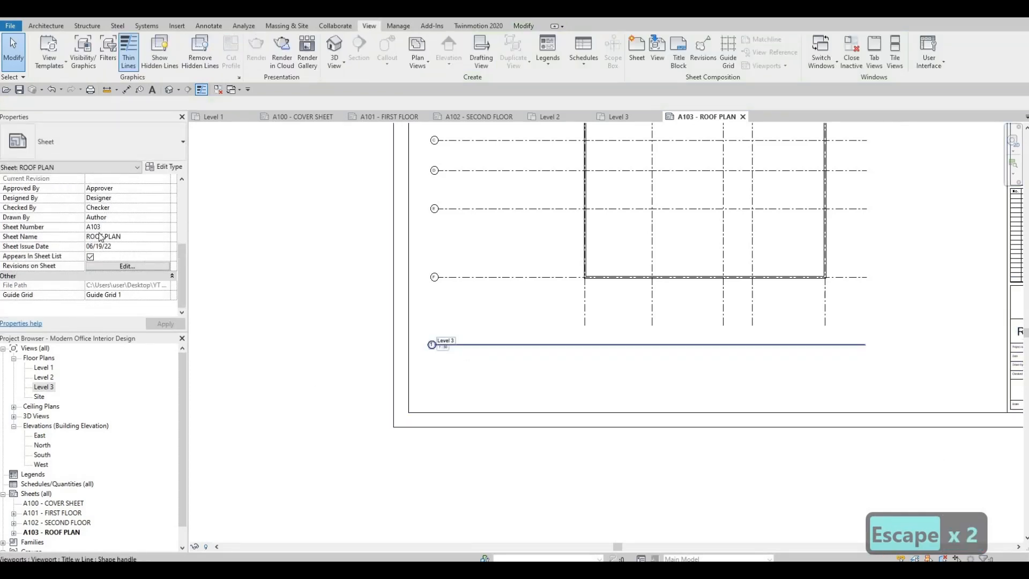
Step: Set the Level 3 viewport's Title on Sheet to ROOF PLAN
click(504, 344)
scroll(93, 288, down, 5)
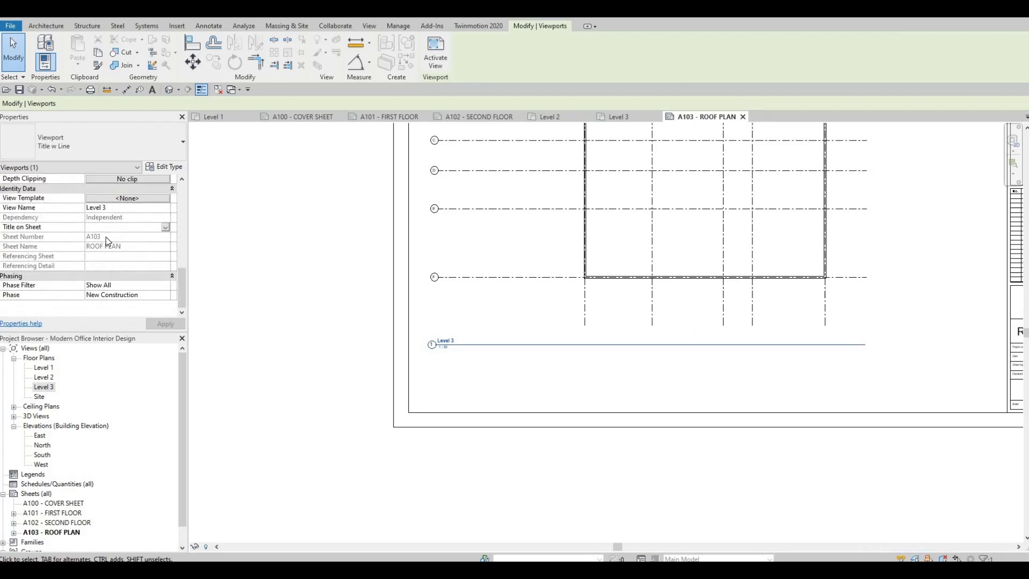
text(ROOF PLAN)
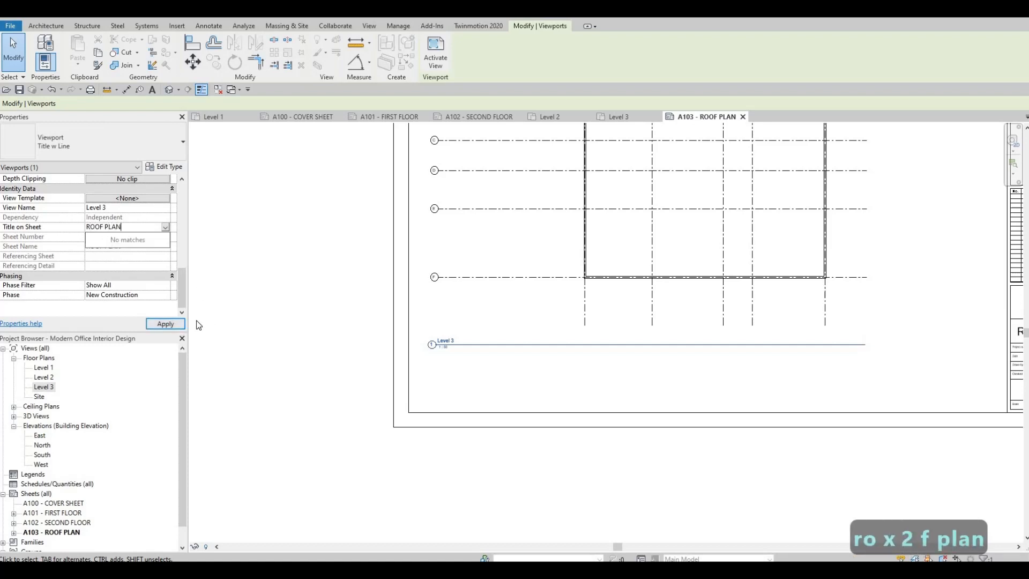
scroll(529, 405, down, 3)
key(Escape)
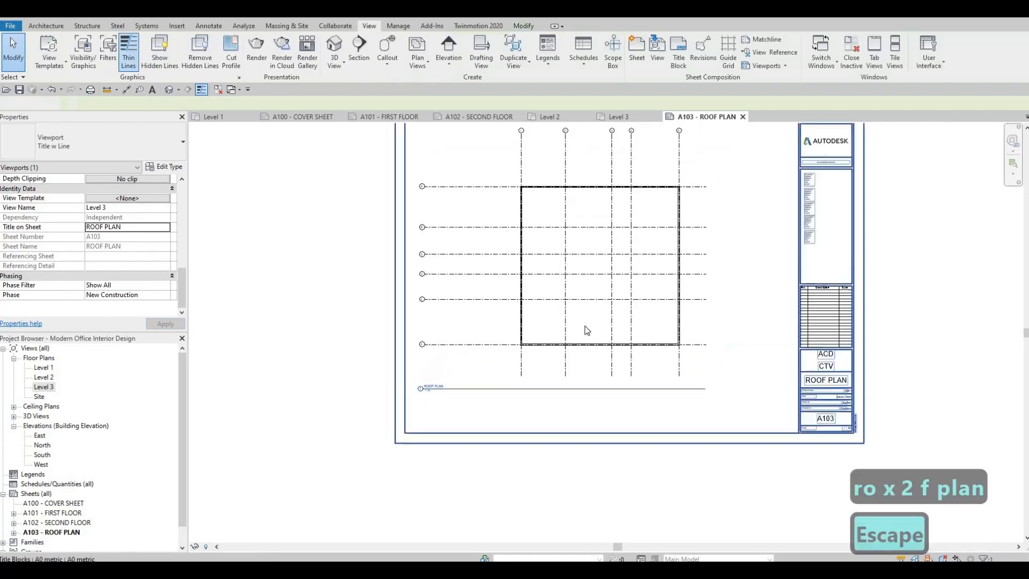
Step: Create a new sheet using the A0 metric titleblock
scroll(524, 349, down, 4)
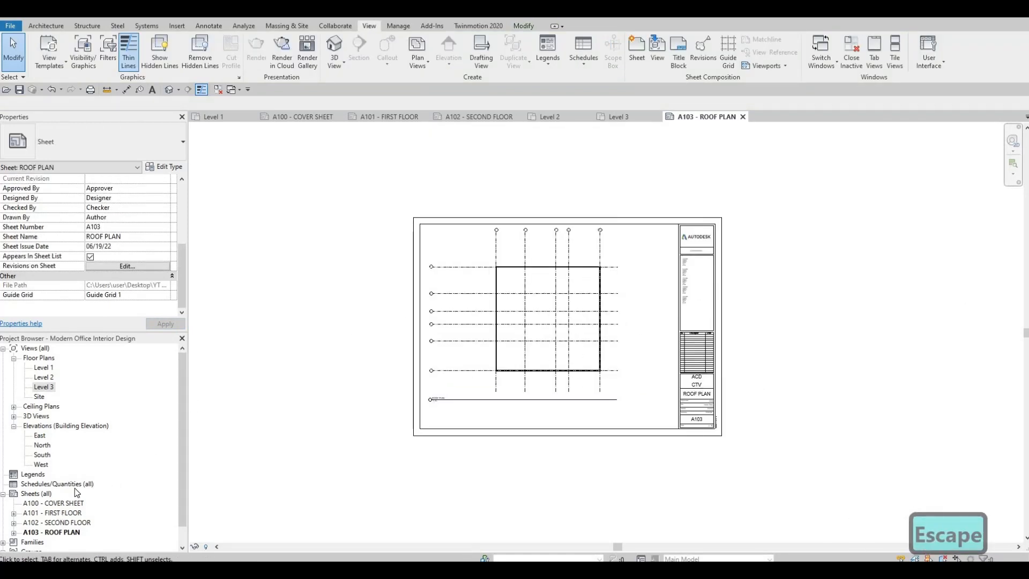
scroll(49, 483, down, 1)
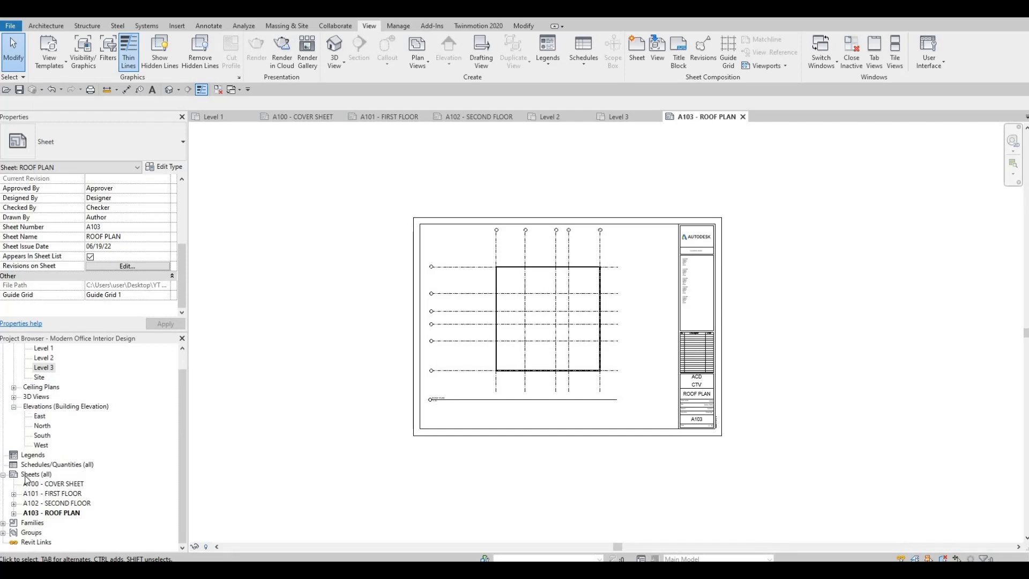
click(33, 475)
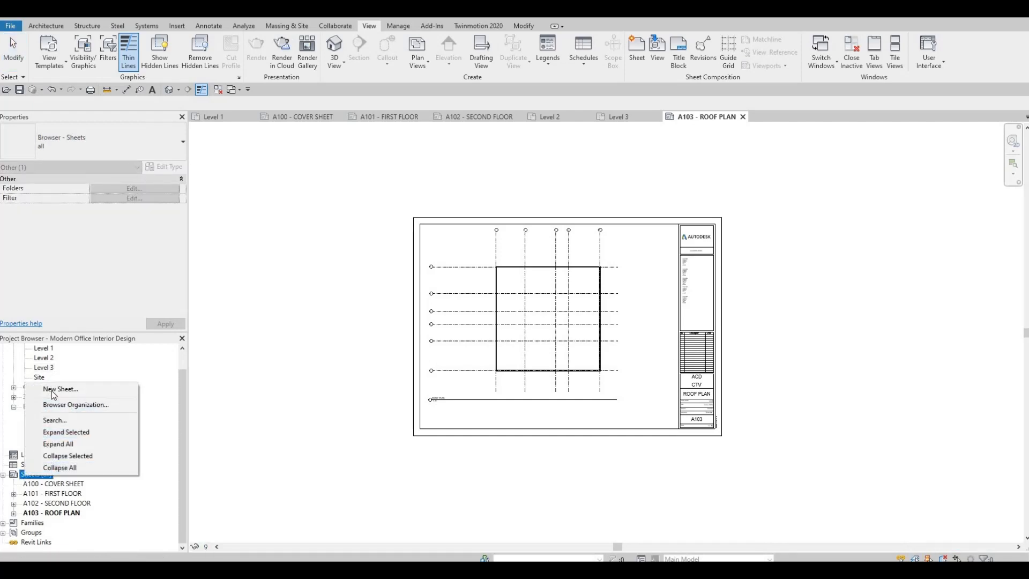
click(51, 389)
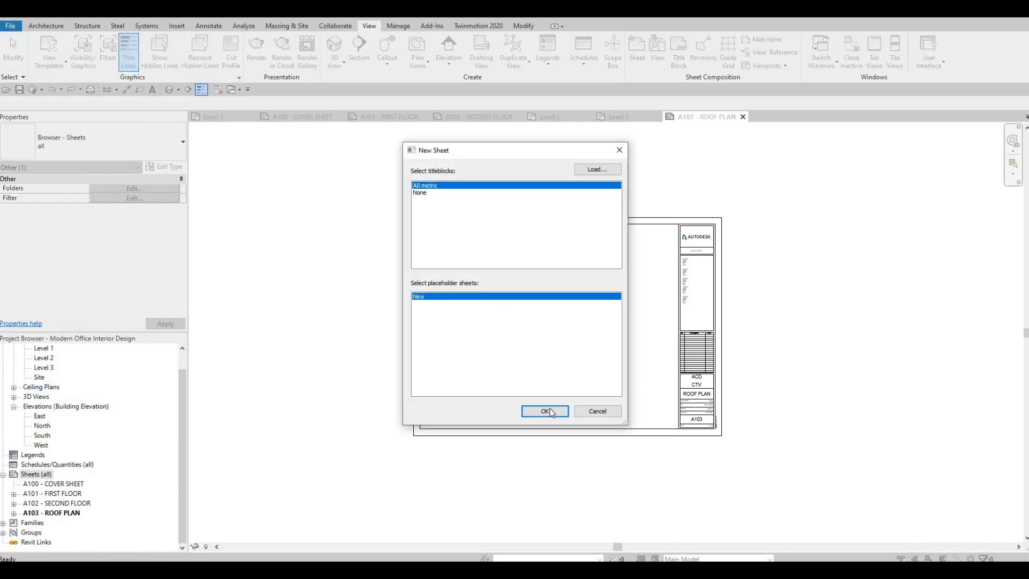
click(546, 410)
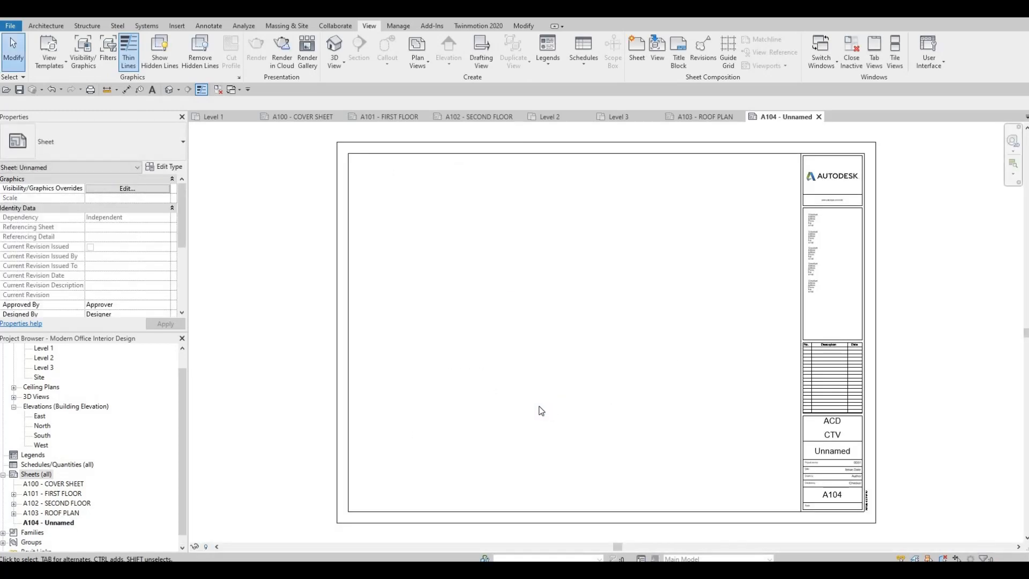
Step: Rename the unnamed sheet A104, keeping its number and starting the new name with ELE
scroll(76, 422, down, 1)
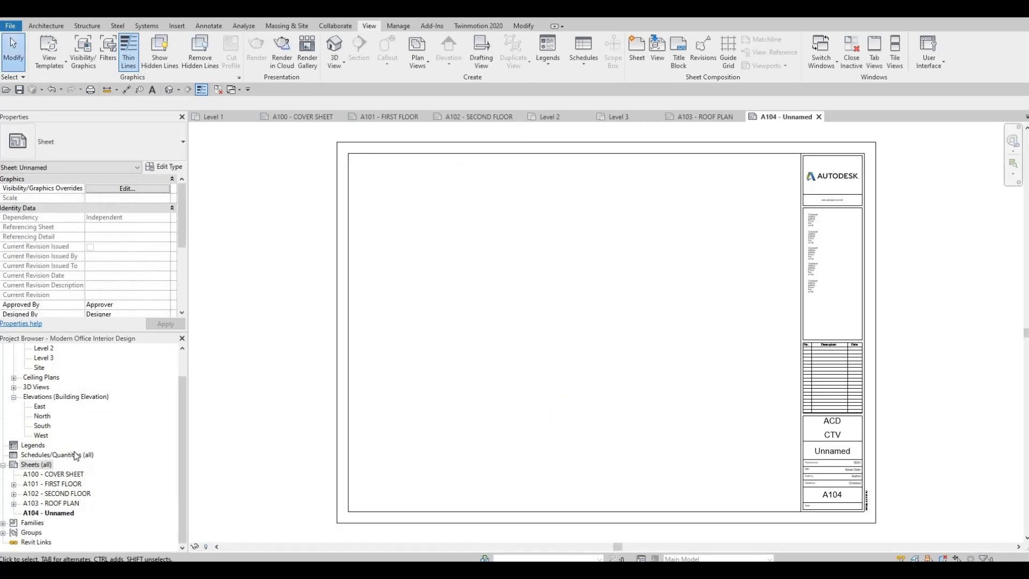
click(51, 513)
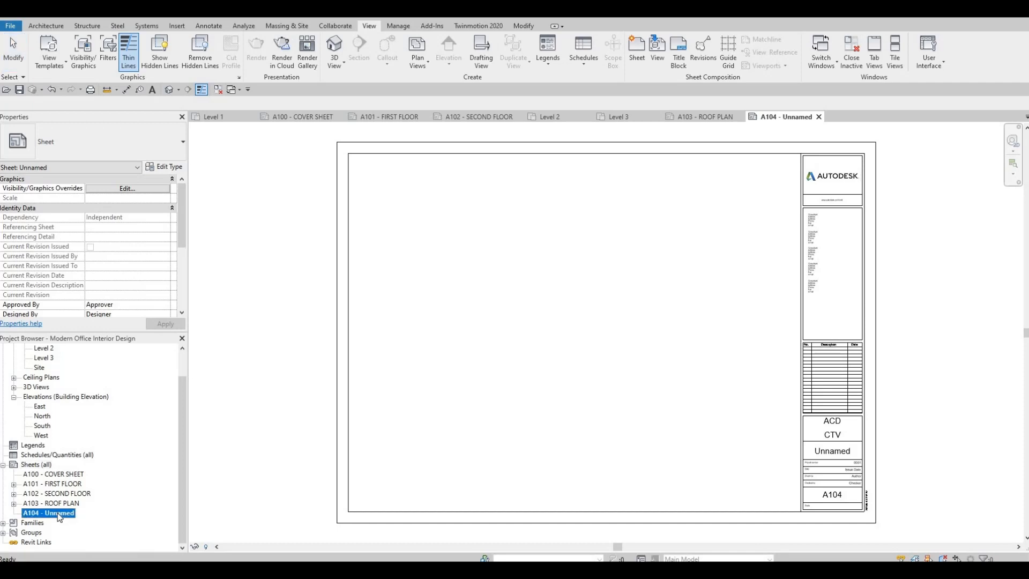
key(F2)
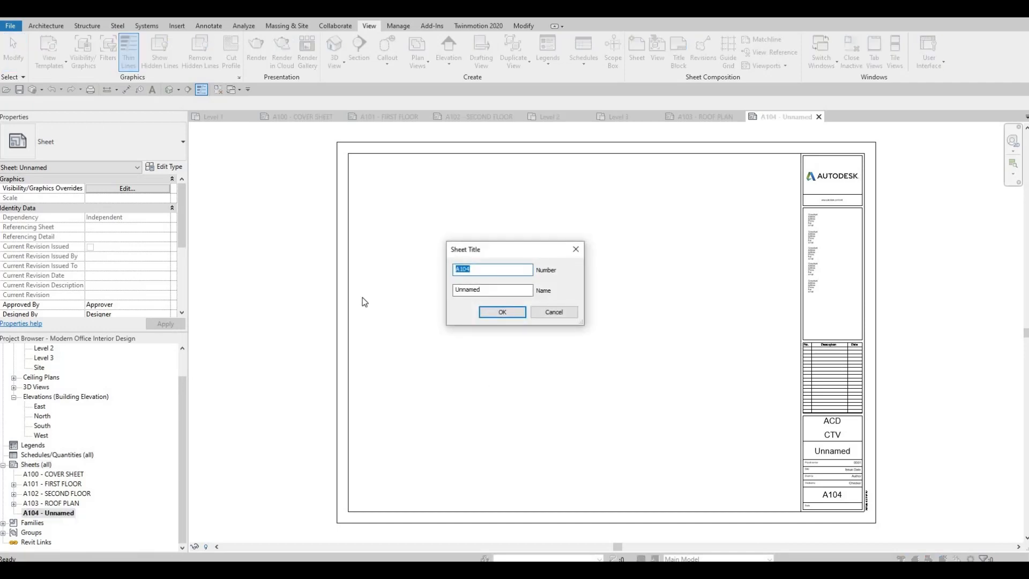
key(Tab)
text(ELE)
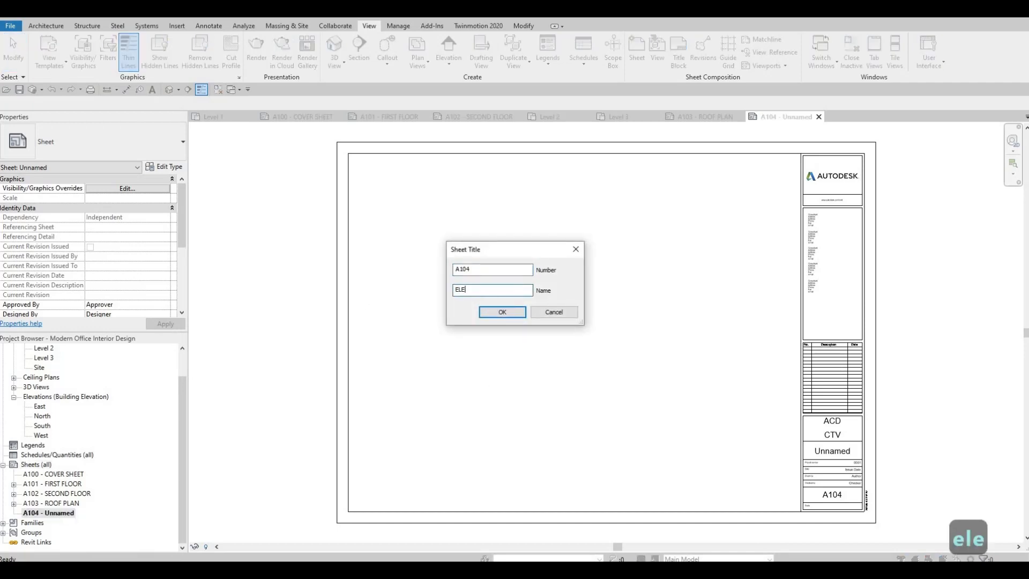
Step: Name sheet A104 "ELEVATION 1" and confirm the sheet title
text(VATIONM)
key(BackSpace)
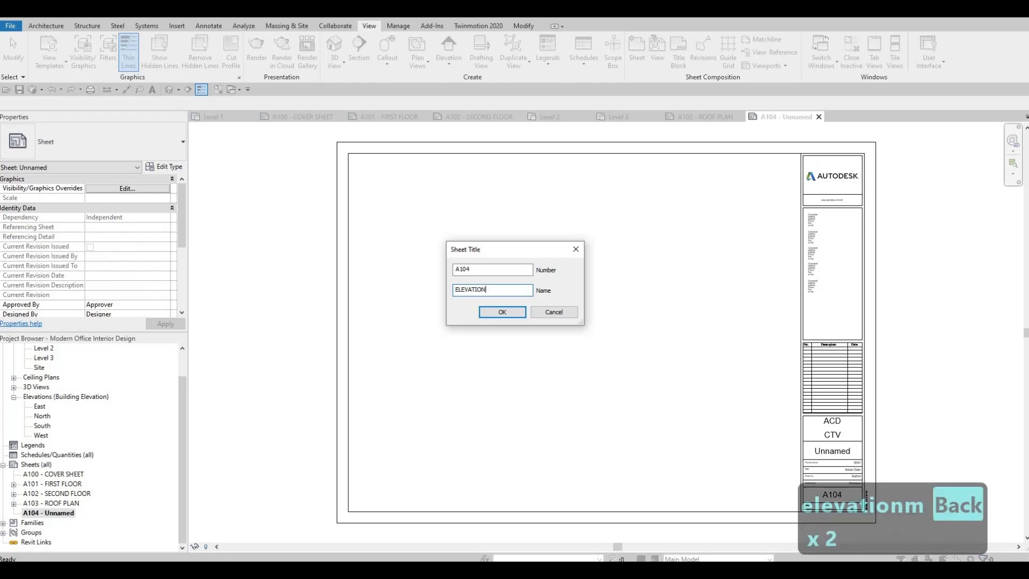
text(1)
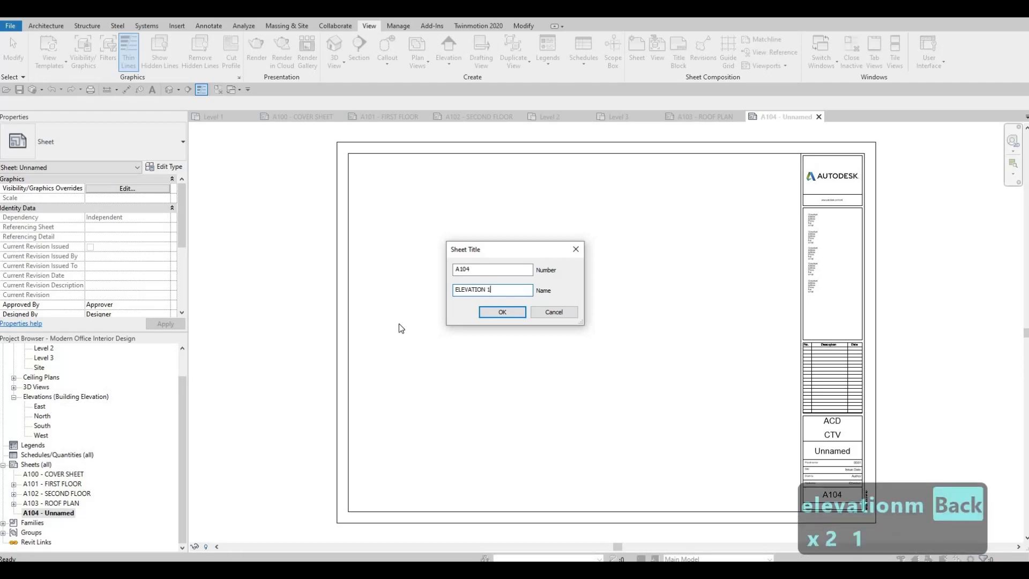
click(502, 313)
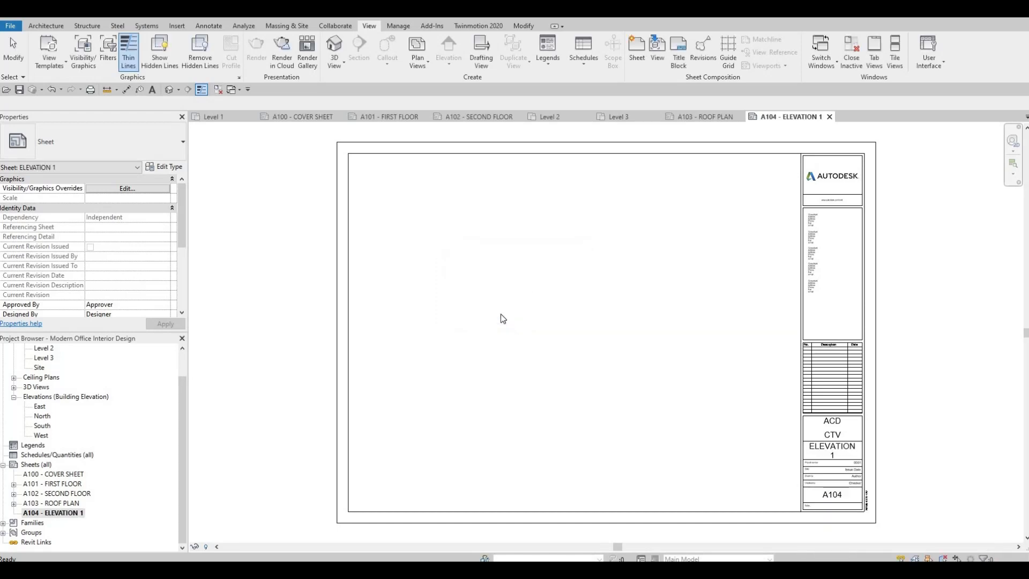
click(40, 407)
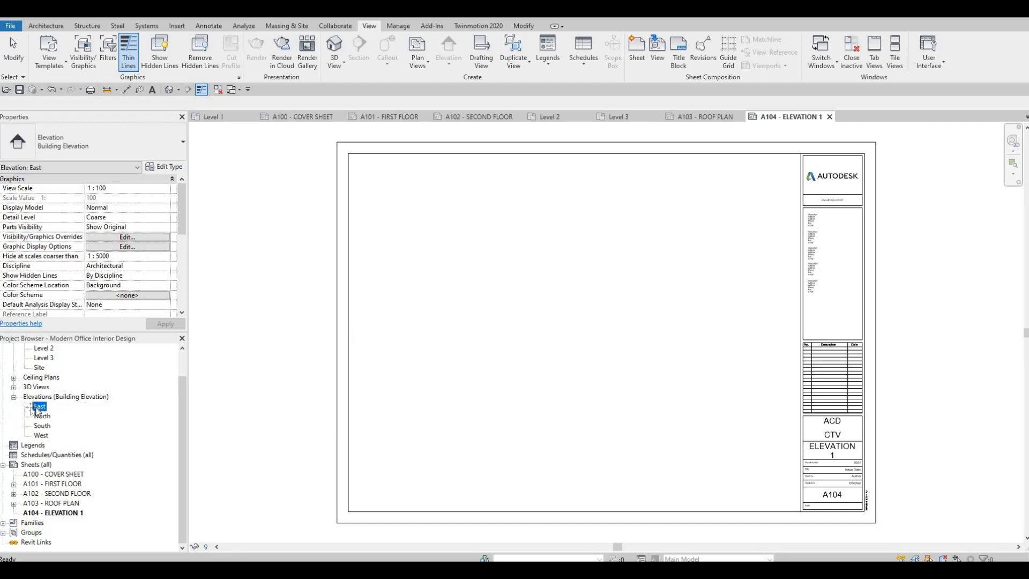
double_click(98, 406)
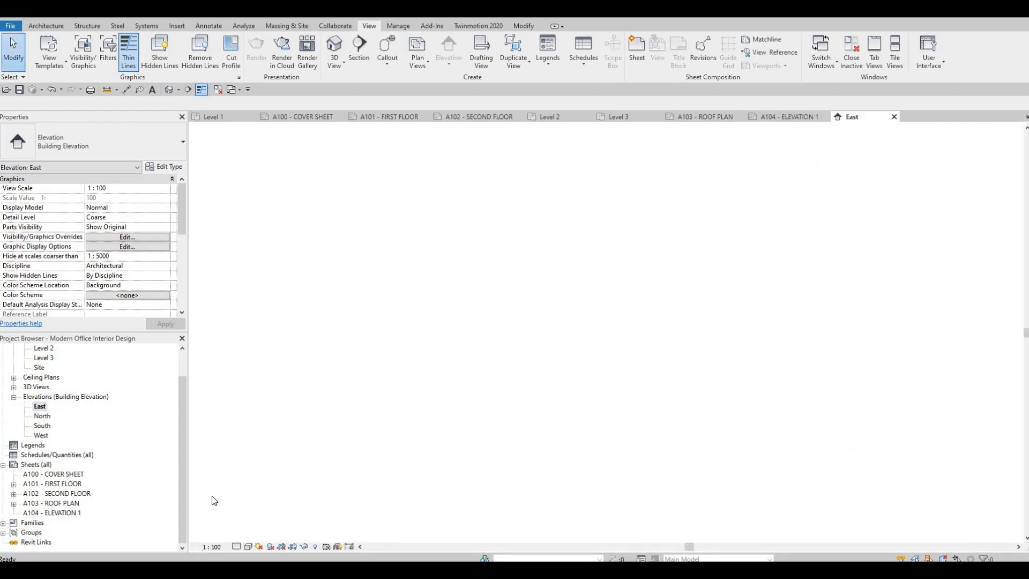
scroll(416, 423, down, 3)
mouse_move(416, 422)
middle_down()
mouse_move(471, 406)
mouse_move(481, 385)
middle_up()
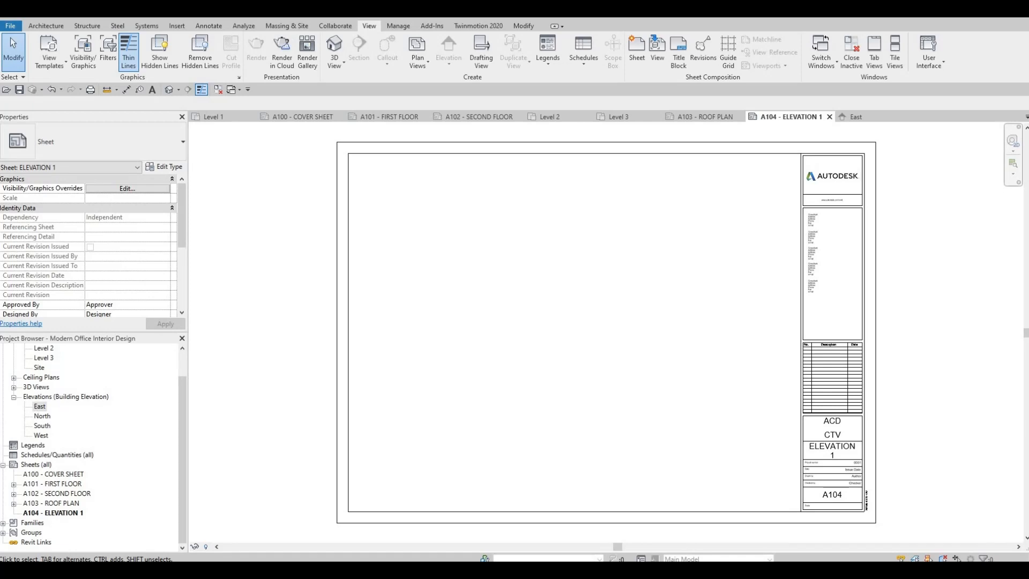
drag(39, 406, 561, 248)
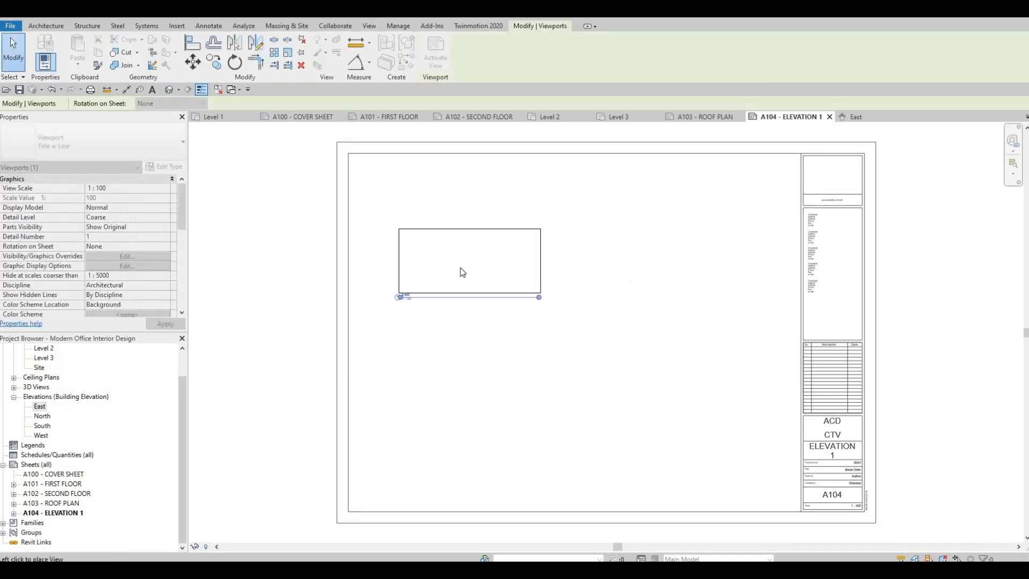
key(Escape)
Step: Open the East elevation view and set its view scale to 1:50
double_click(41, 406)
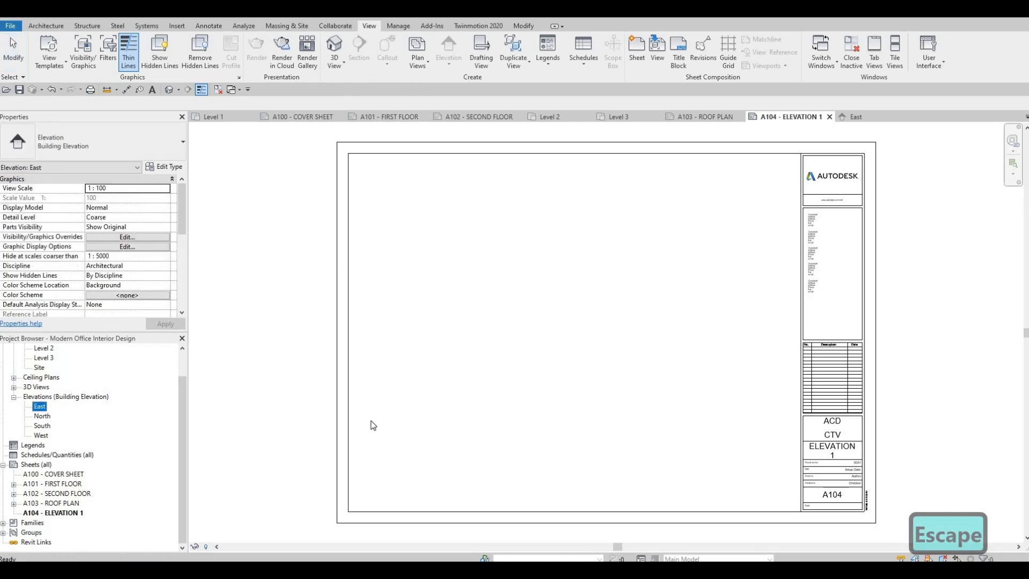
click(211, 547)
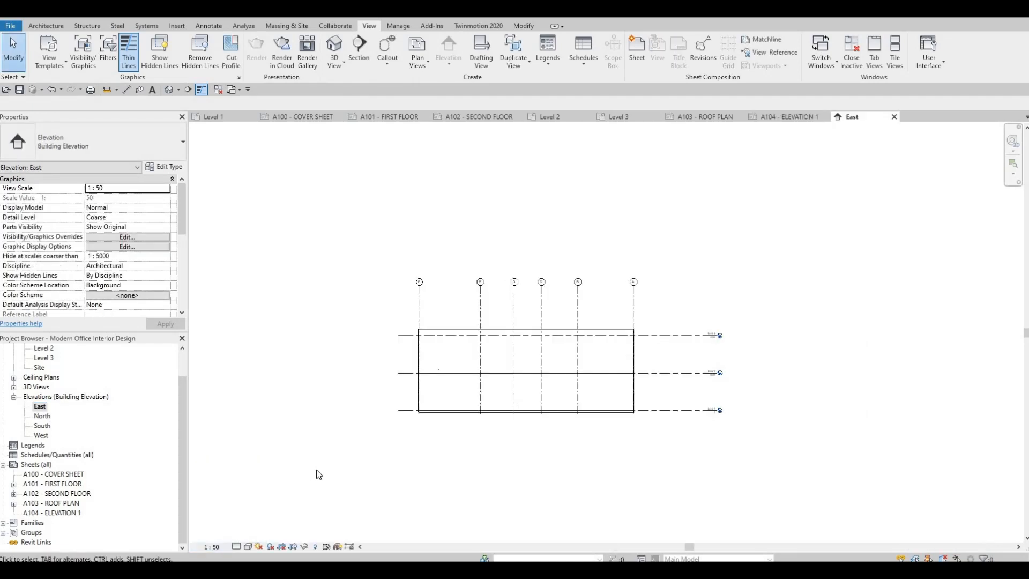
key(Escape)
key(Escape)
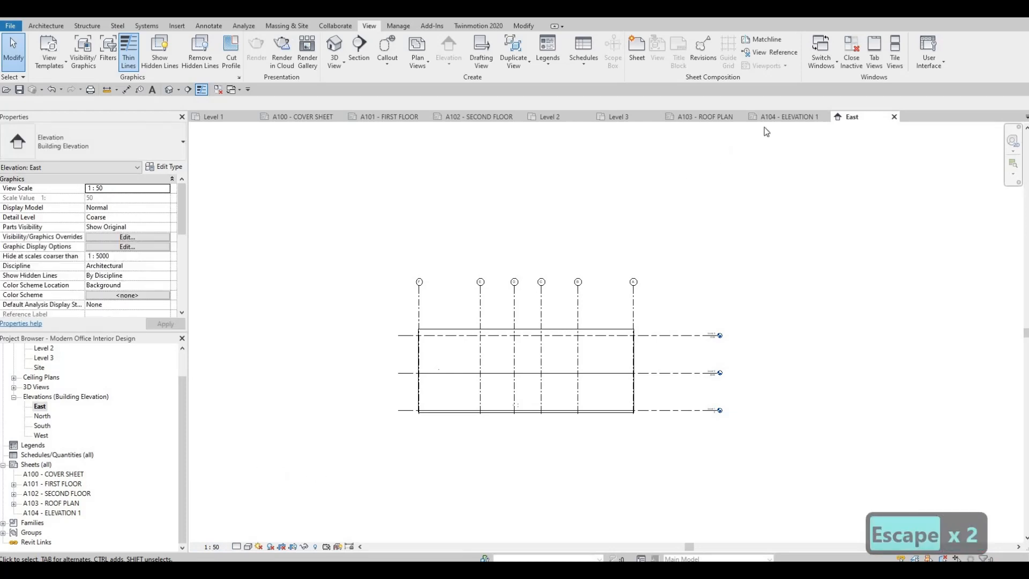
Step: Place the East elevation in the upper part of sheet A104 - ELEVATION 1
click(778, 118)
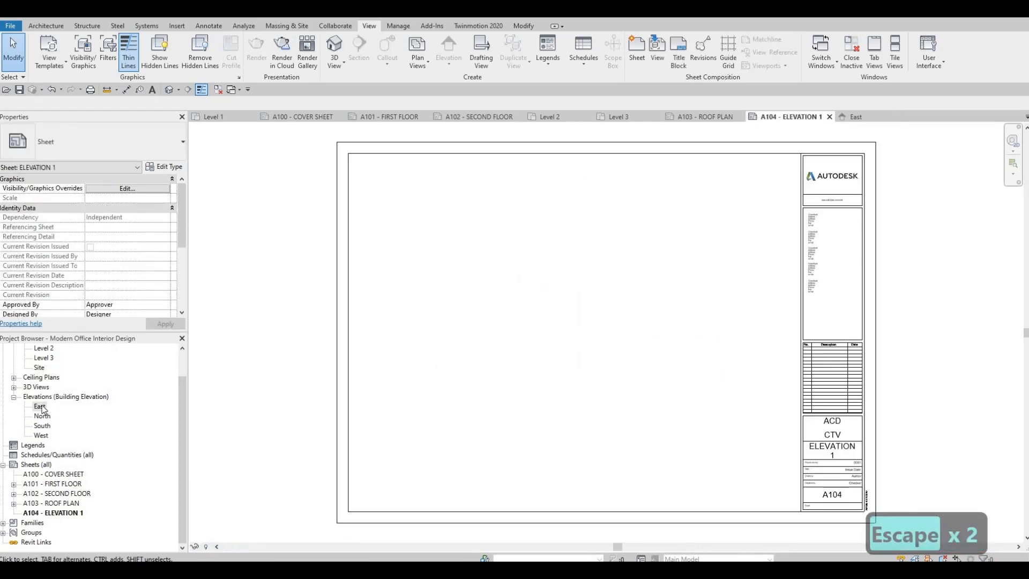
drag(40, 406, 572, 251)
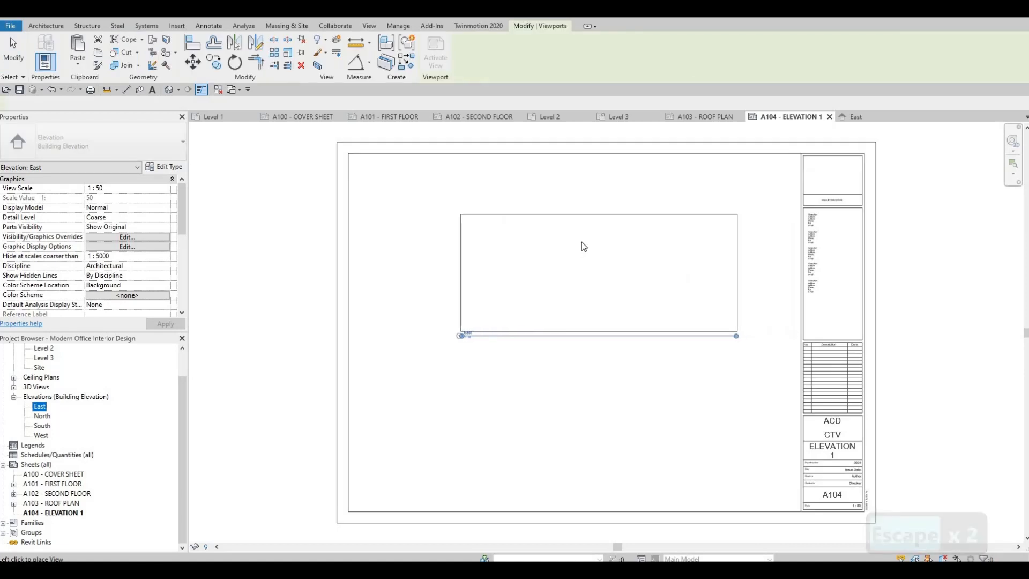
click(587, 241)
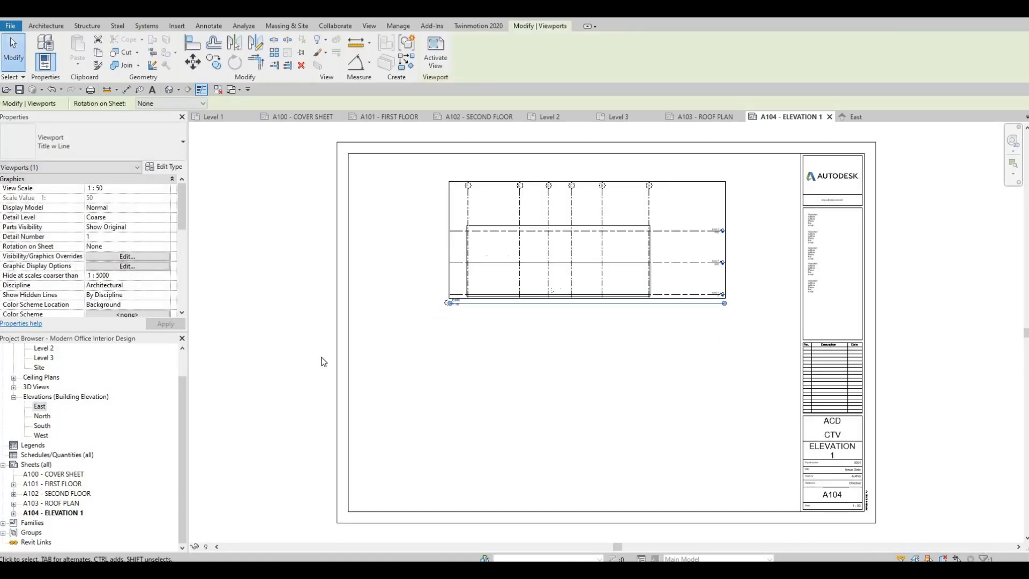
key(Escape)
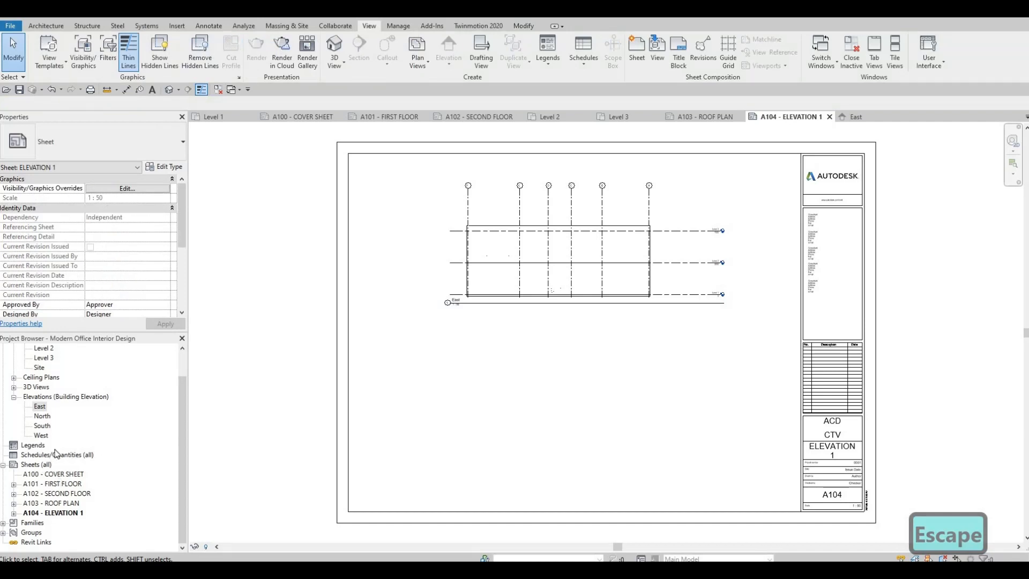
Step: Set the view scale of the North, South and West elevations to 1:50
double_click(42, 416)
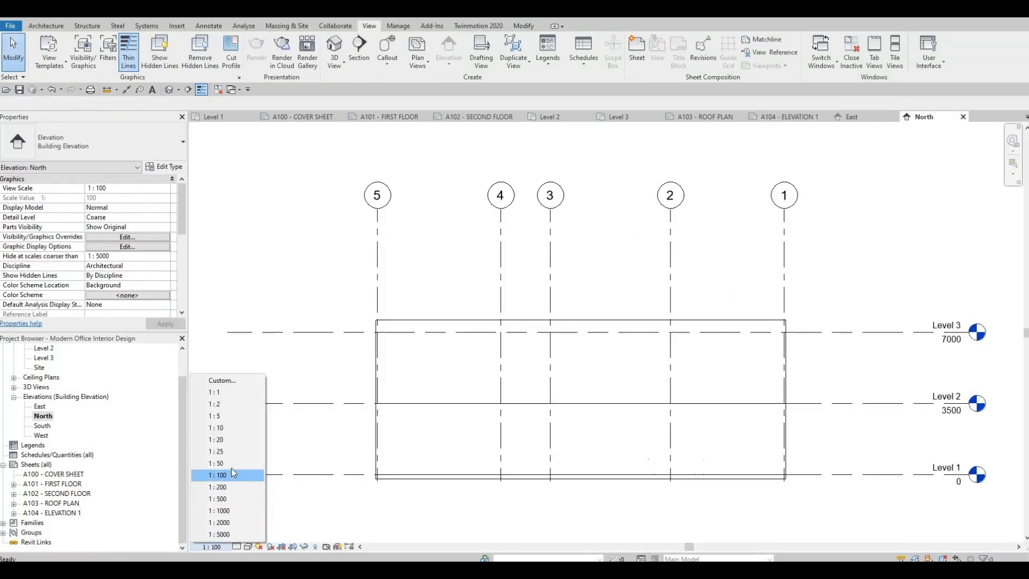
click(237, 463)
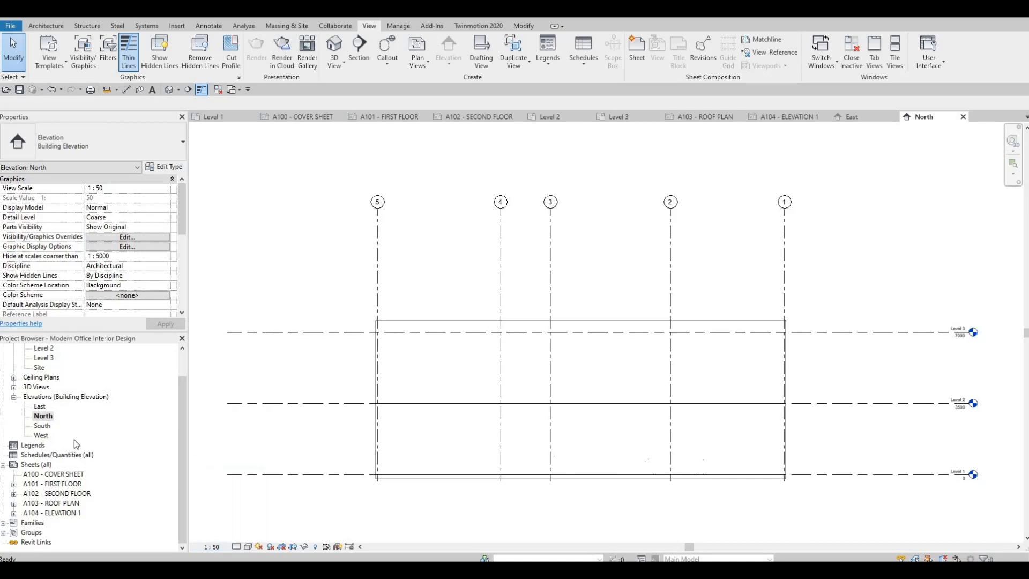
double_click(42, 425)
click(212, 547)
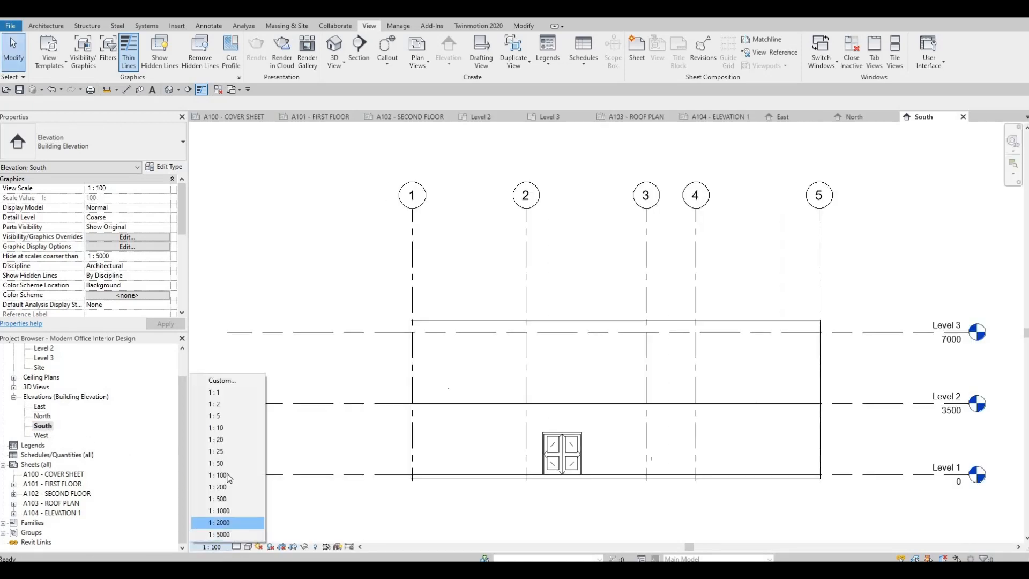
double_click(47, 436)
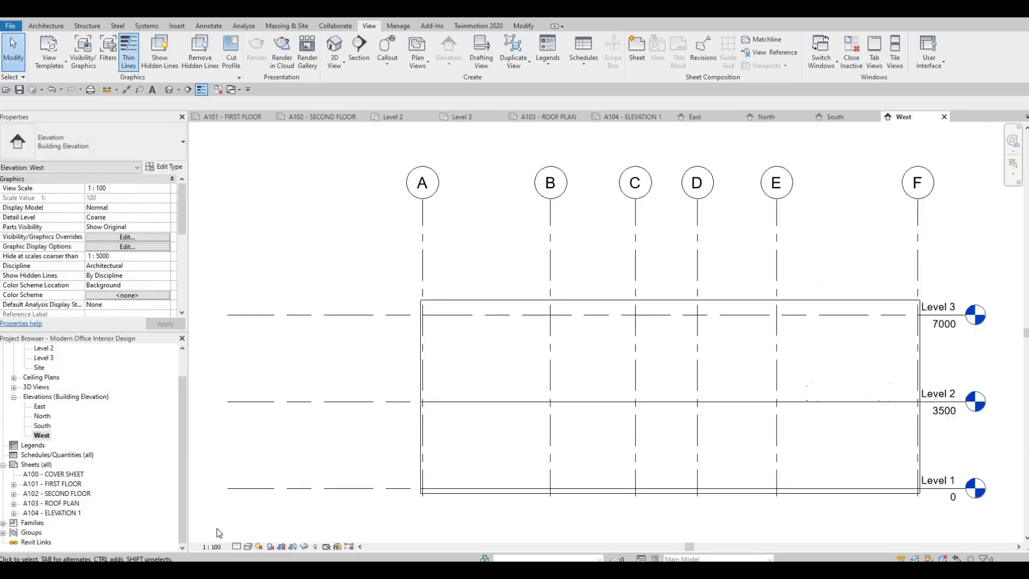
click(212, 546)
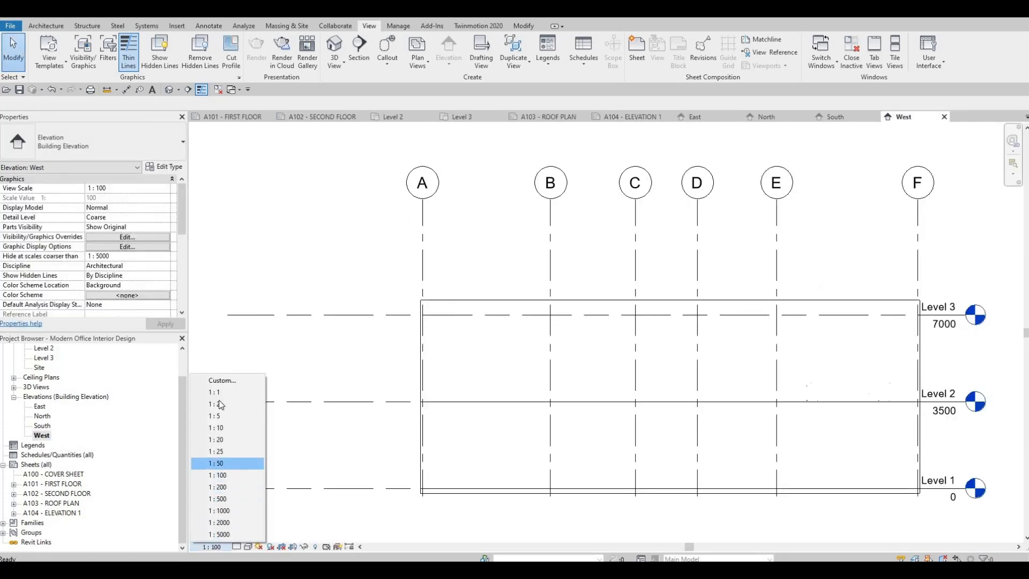
click(225, 463)
key(Escape)
Step: Return to the East elevation view and set its detail level to Fine
double_click(61, 407)
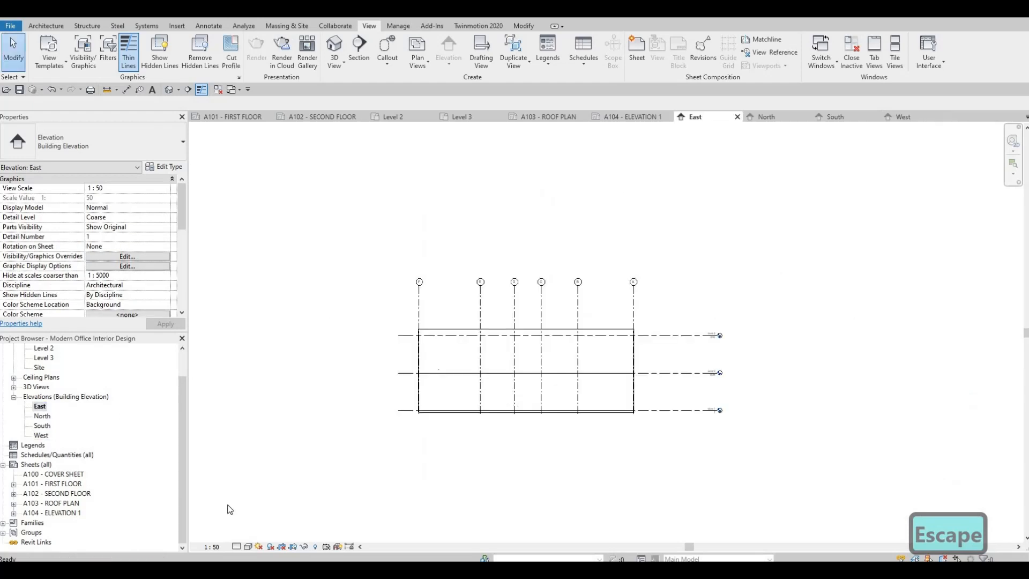
click(237, 545)
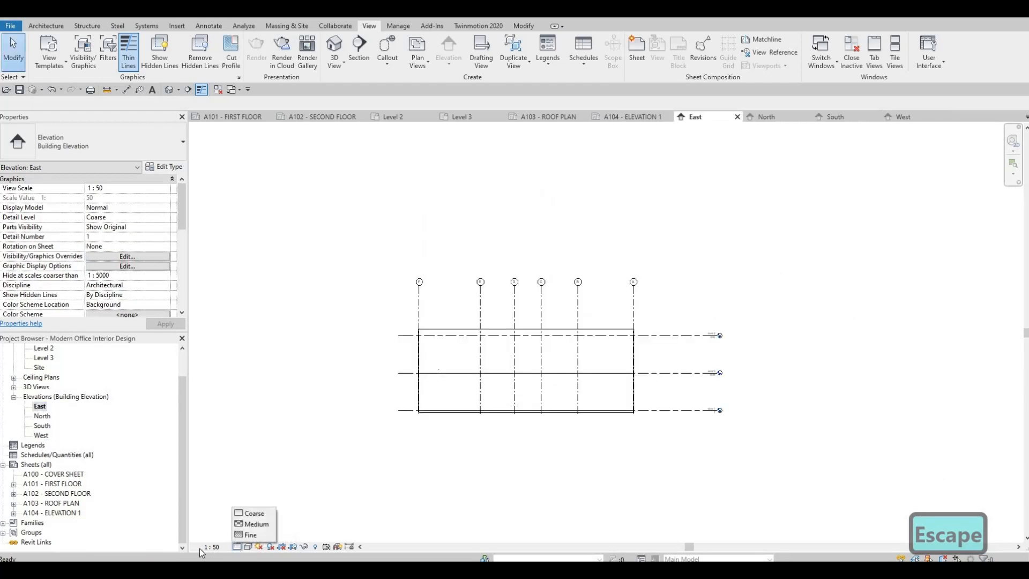
click(252, 536)
Step: Enable cast shadows and ambient shadows in the East elevation and give it a Gradient background
click(248, 547)
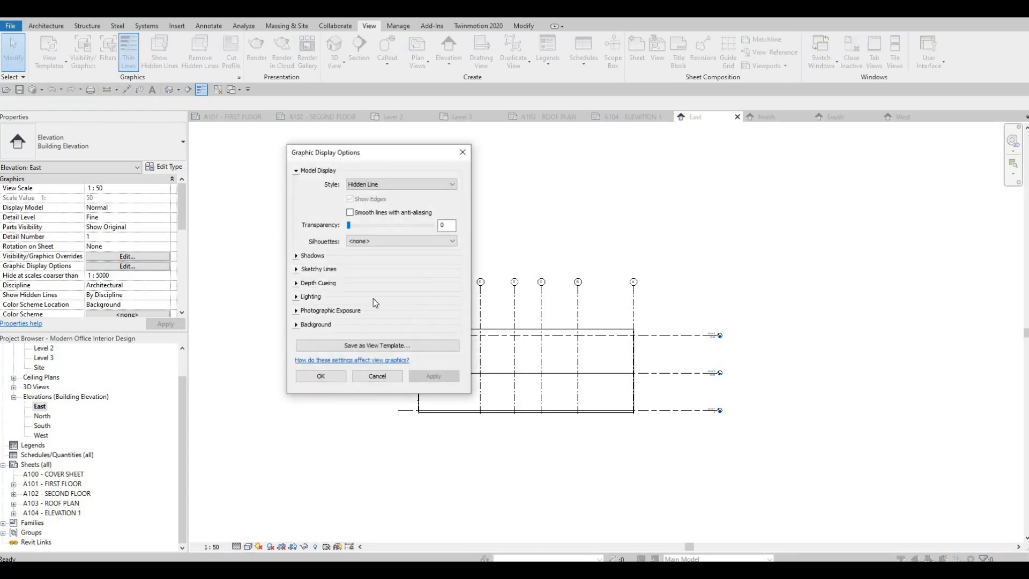
click(304, 256)
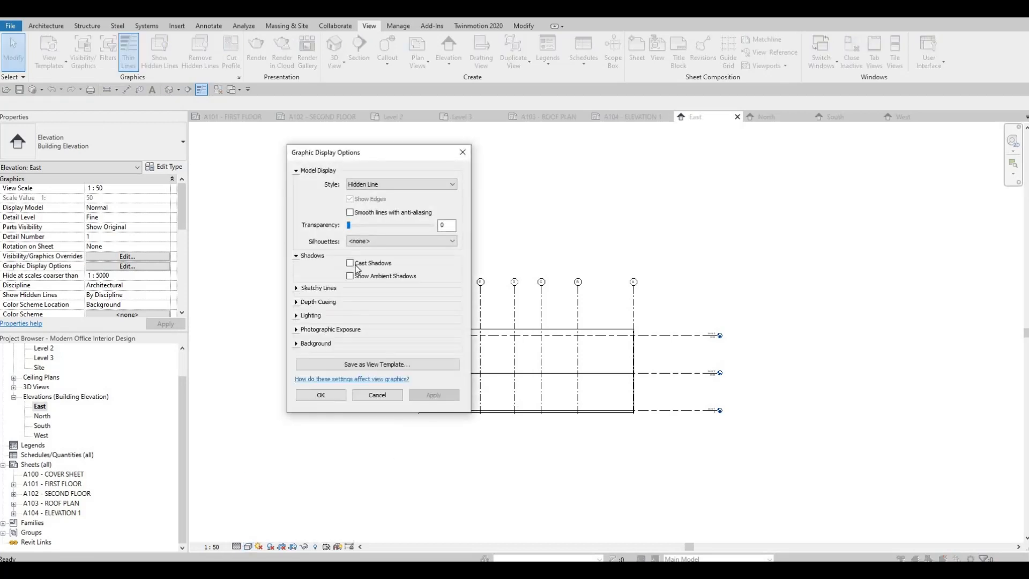
click(351, 263)
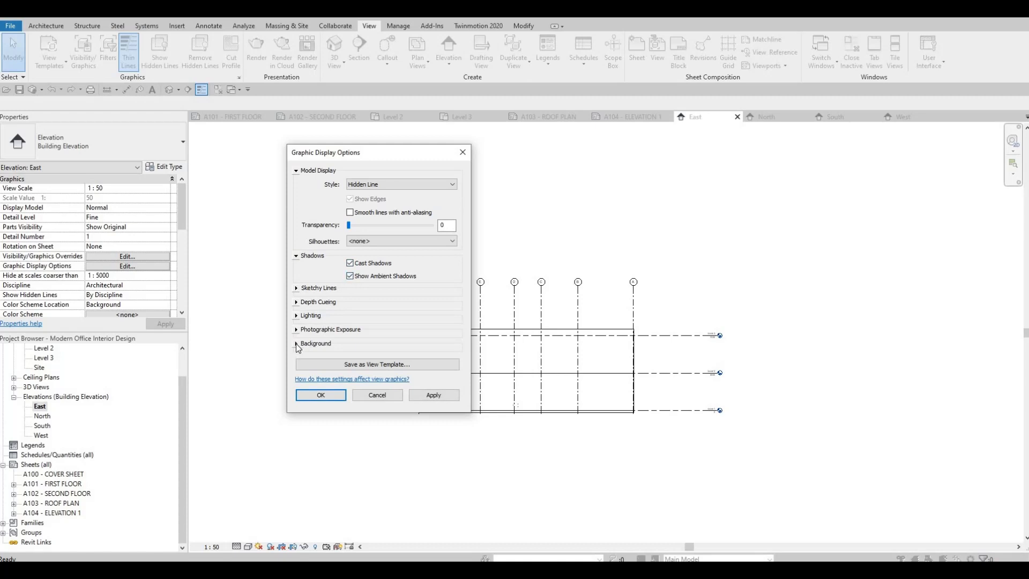
click(317, 343)
click(365, 361)
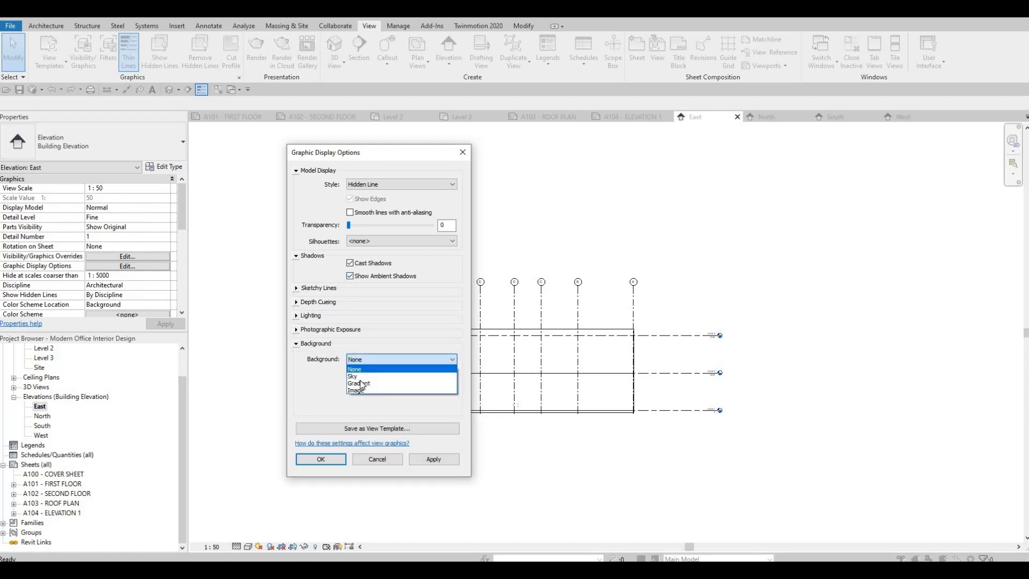
click(352, 383)
click(431, 460)
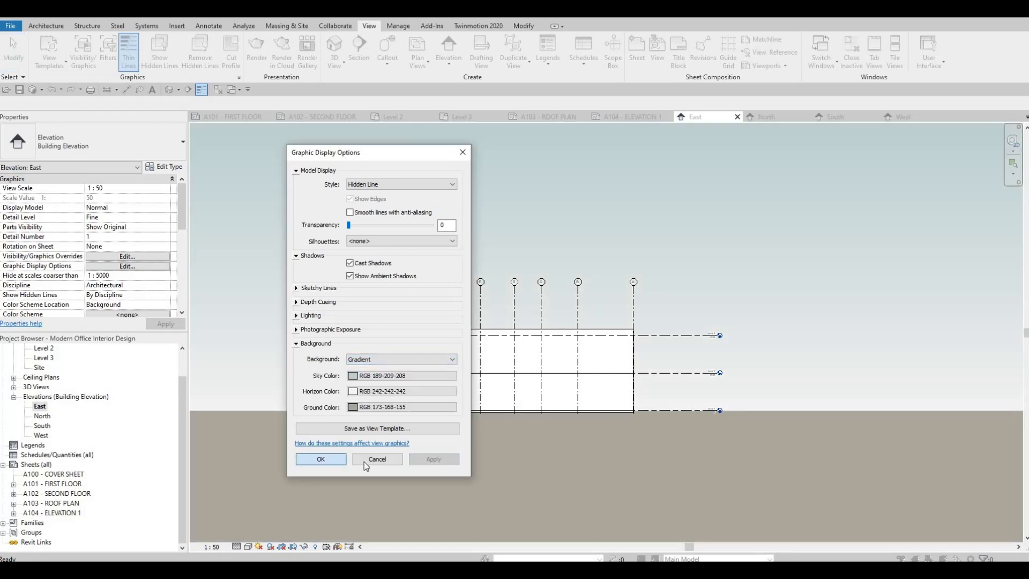
click(376, 458)
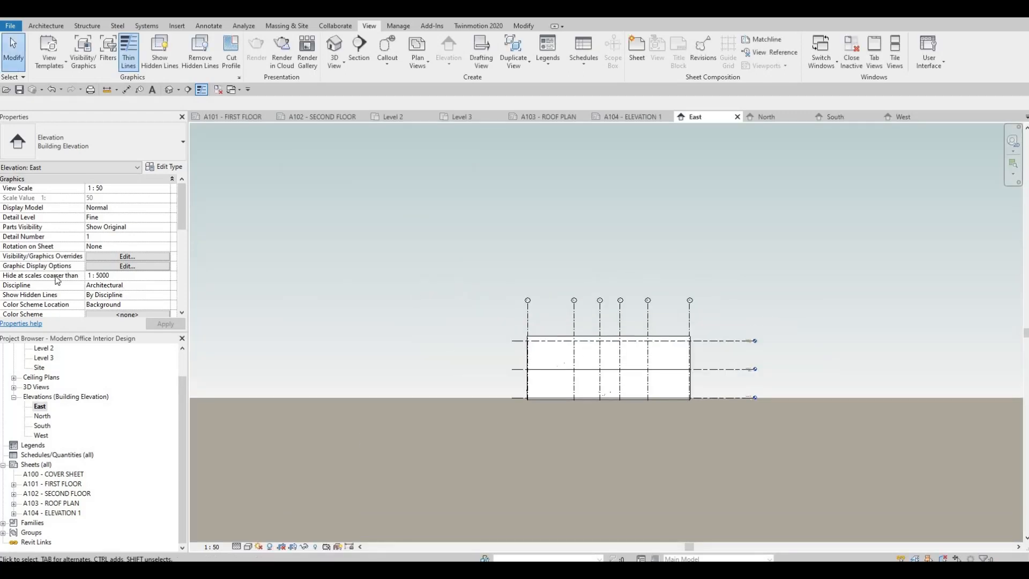
Step: Enable Crop View, Crop Region Visible and Annotation Crop for the East elevation
scroll(59, 283, down, 3)
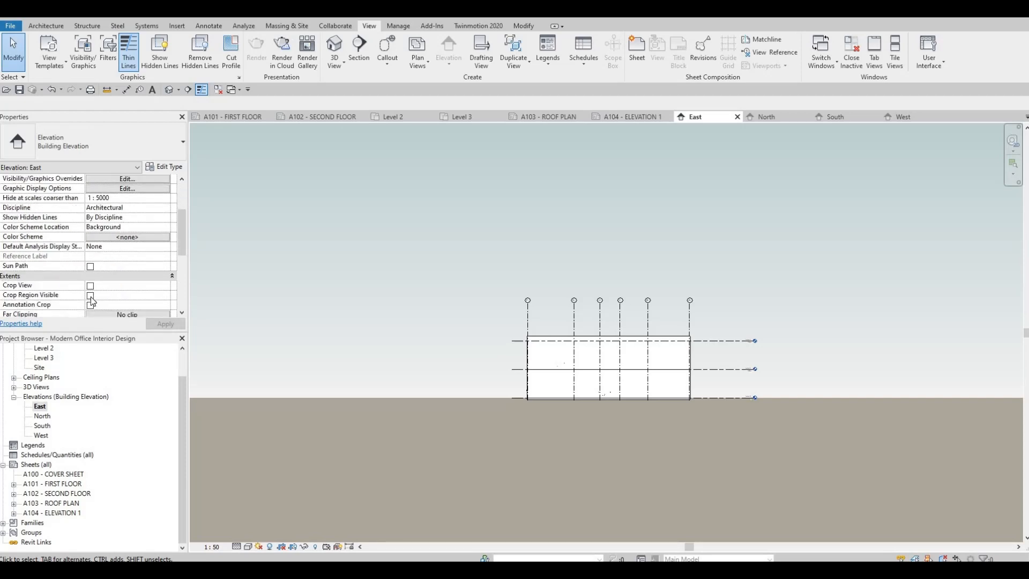
click(90, 295)
click(90, 305)
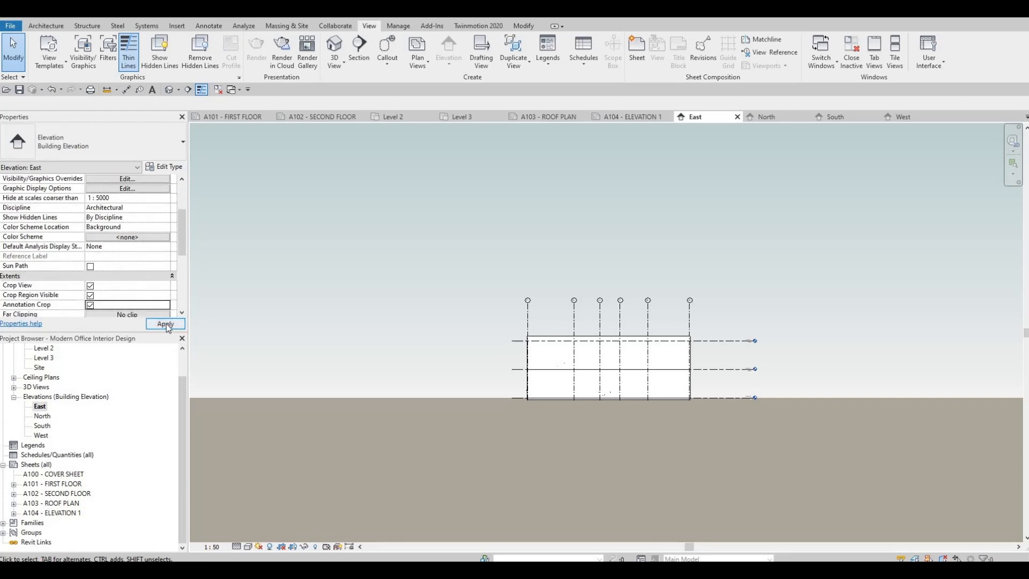
click(165, 324)
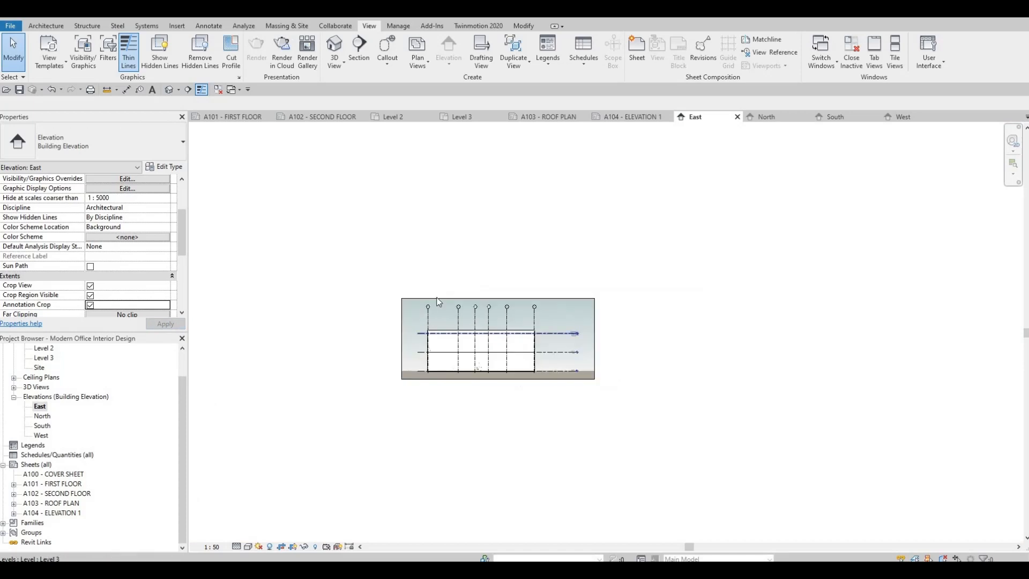
Step: Hide the crop region boundary of the East elevation
click(500, 295)
scroll(499, 300, up, 3)
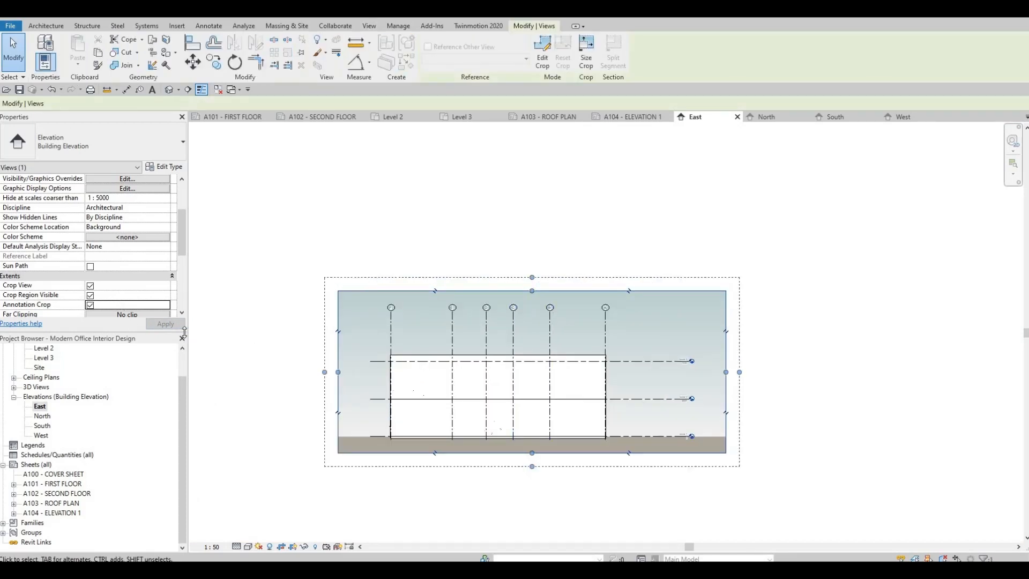
click(90, 295)
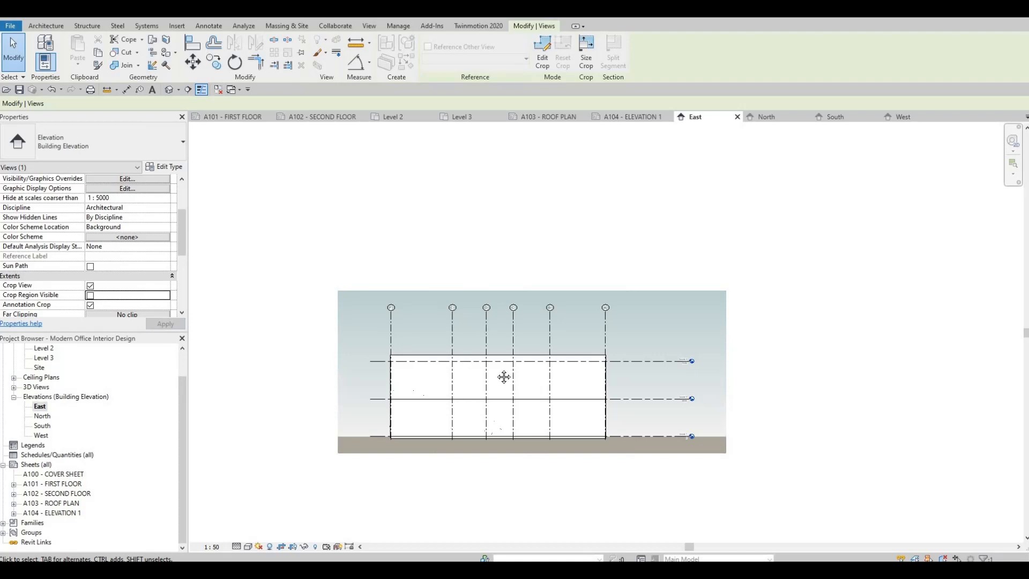
middle_drag(504, 377, 507, 374)
middle_drag(436, 354, 511, 290)
key(Escape)
scroll(504, 321, down, 1)
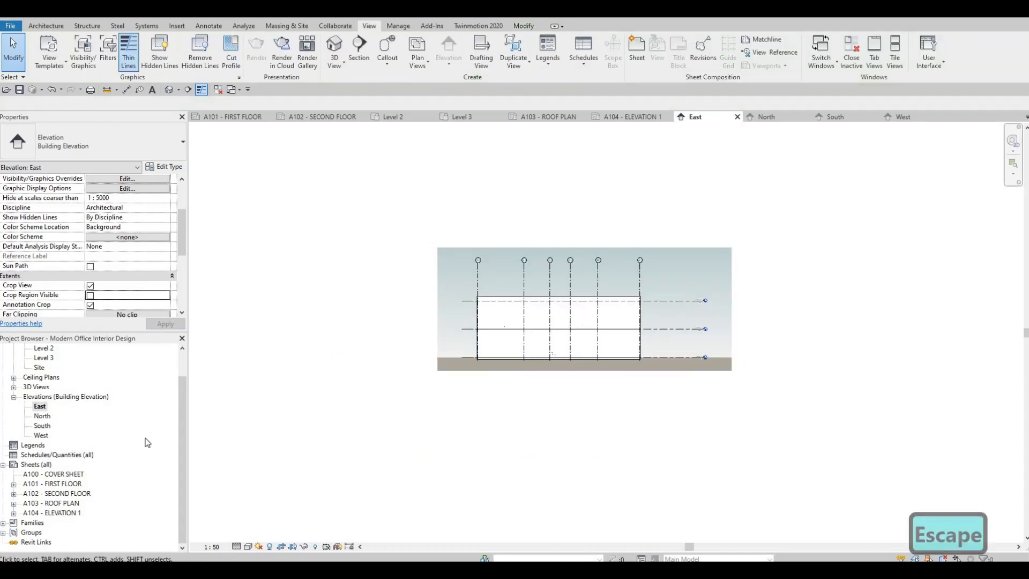
Step: Open the North elevation view and set its detail level to Fine
double_click(42, 416)
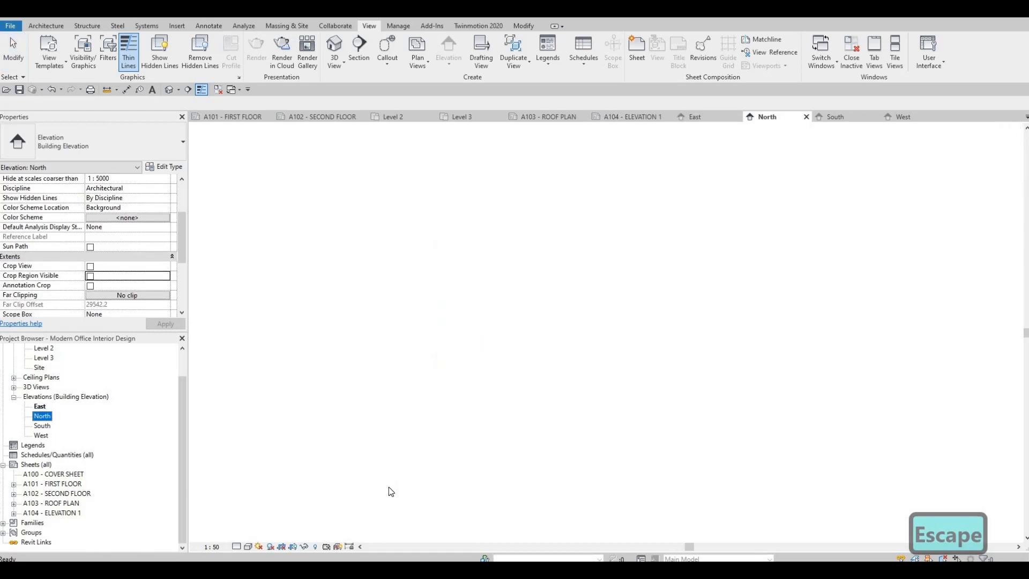
click(240, 545)
click(252, 536)
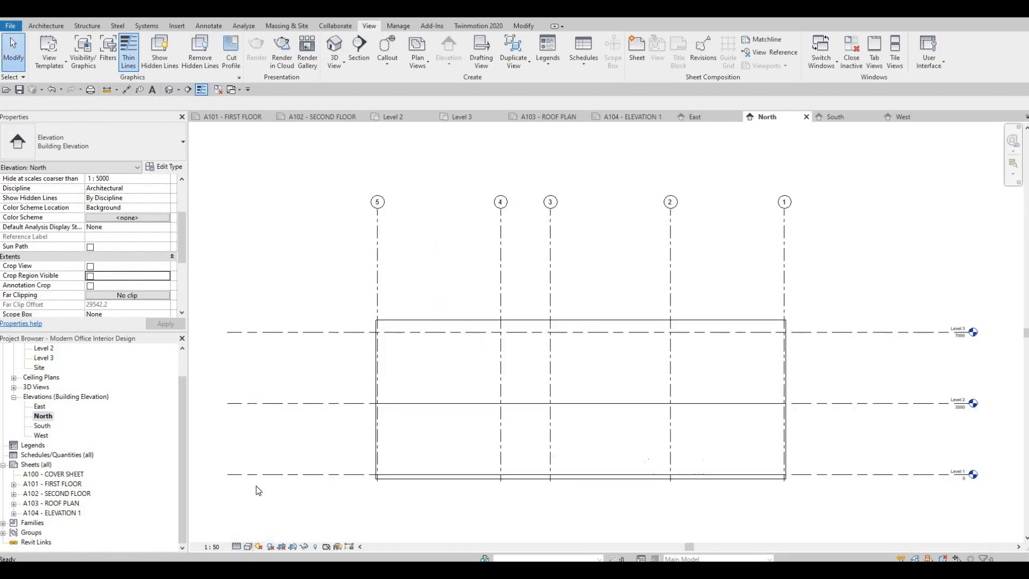
Step: Enable cast shadows and ambient shadows in the North elevation and give it a Gradient background
click(248, 547)
click(284, 465)
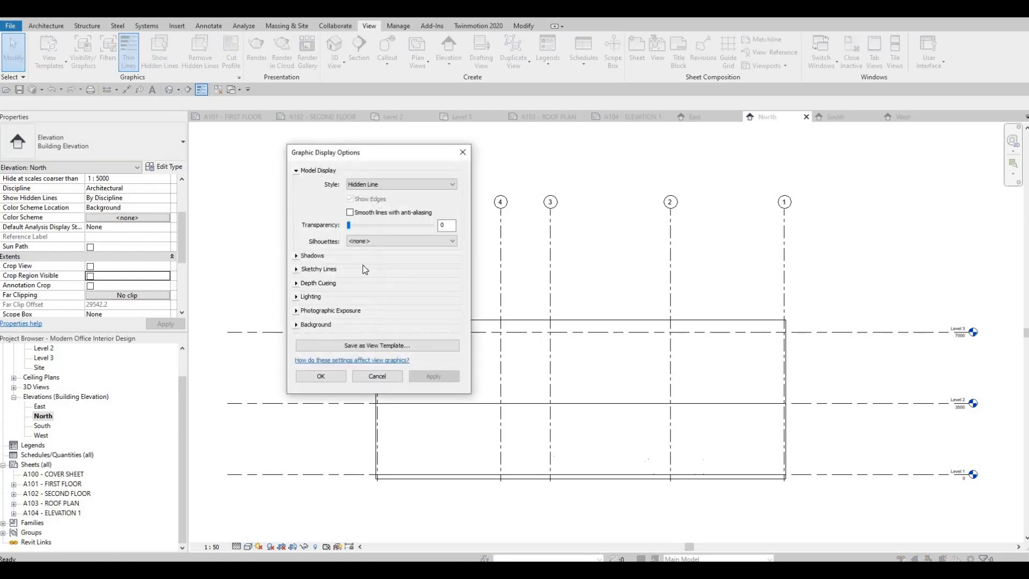
click(297, 255)
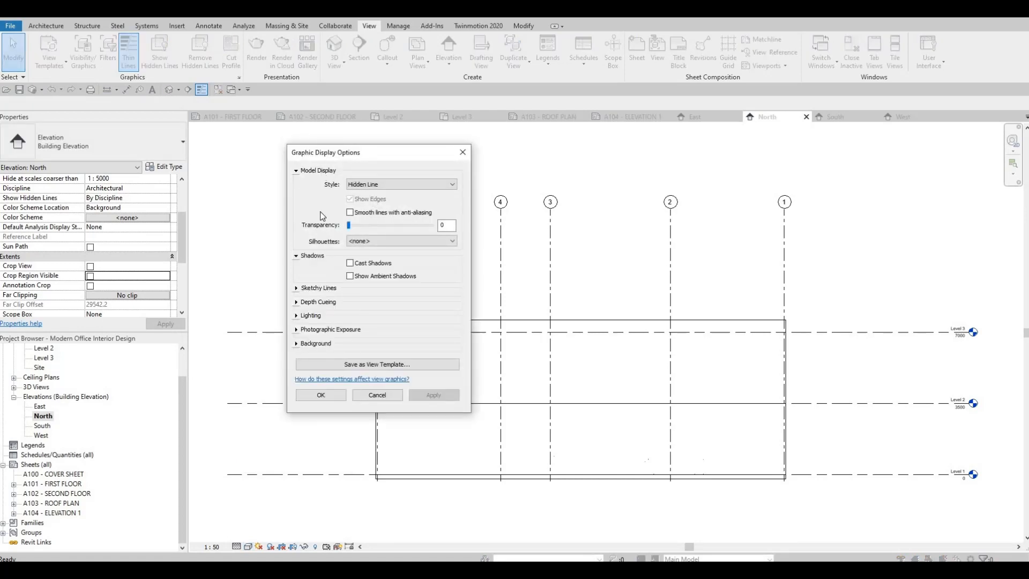
click(350, 276)
click(350, 263)
click(315, 344)
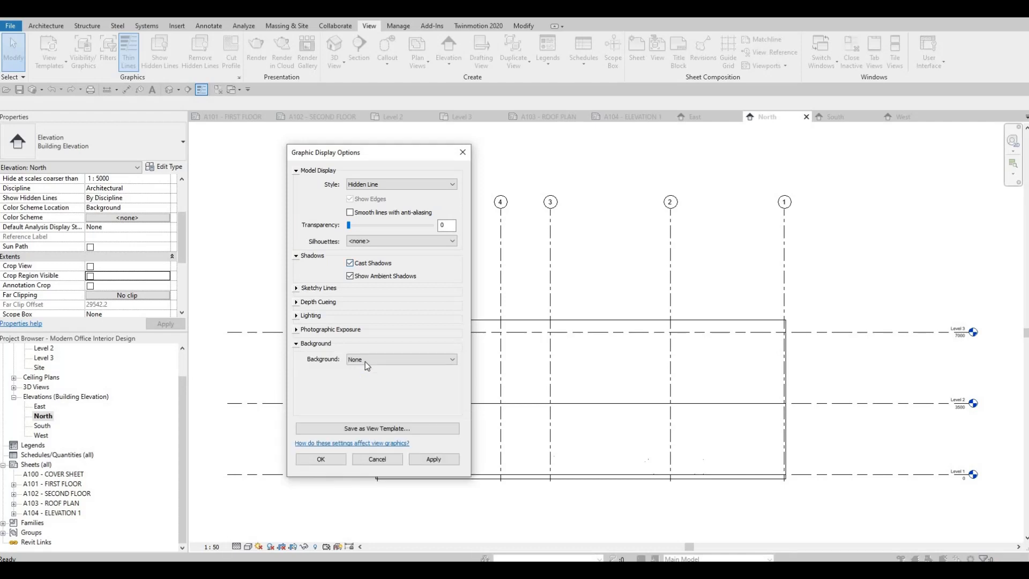
click(375, 359)
key(Return)
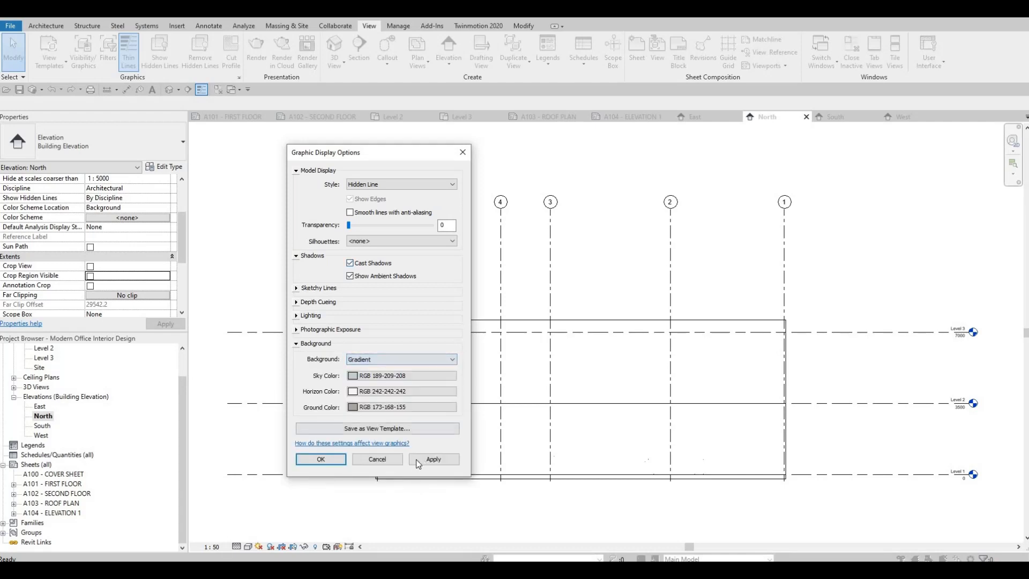
click(431, 459)
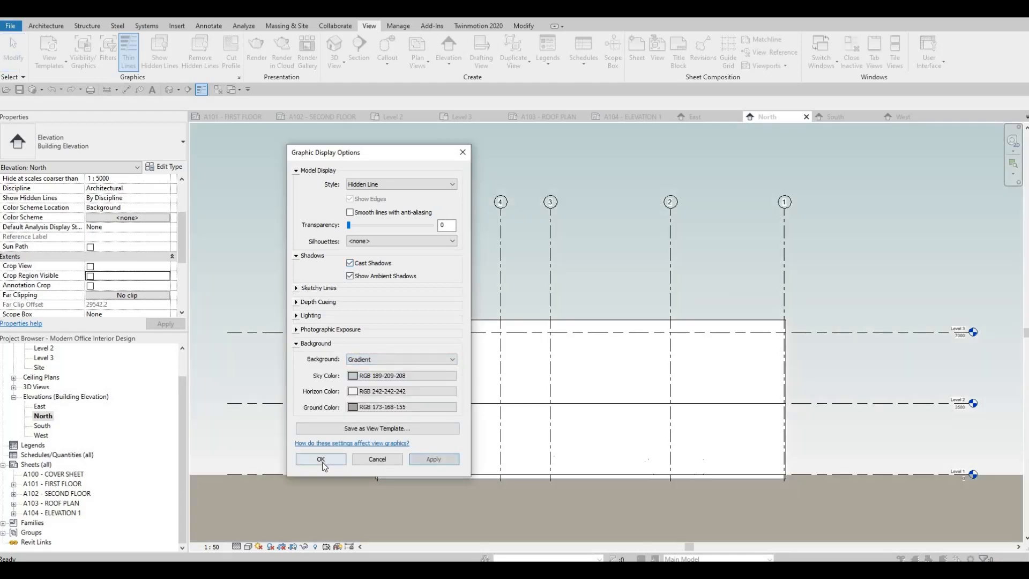
click(321, 460)
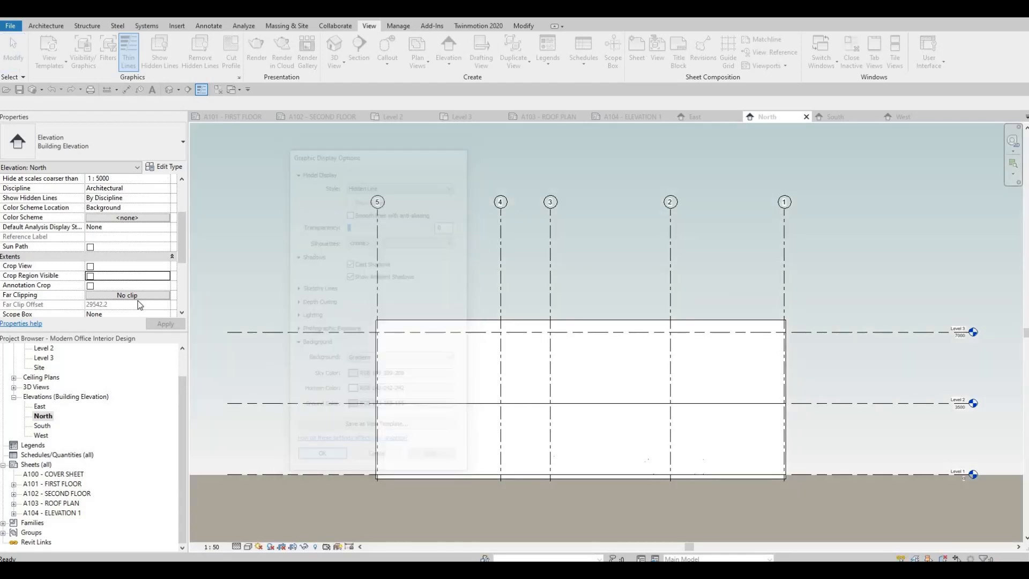
key(Escape)
key(Escape)
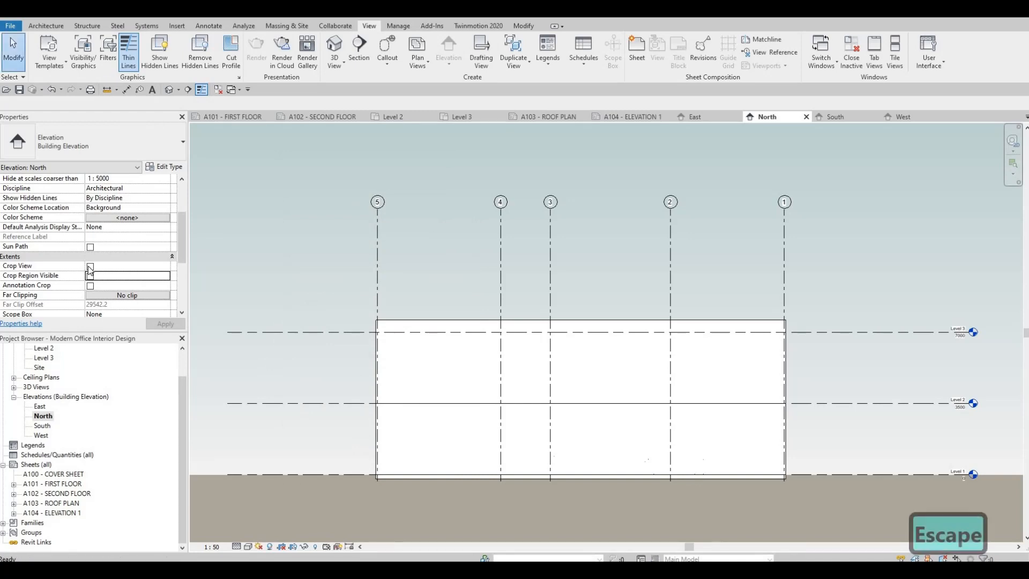
Step: Enable Crop View, Crop Region Visible and Annotation Crop for the North elevation
click(90, 266)
click(90, 276)
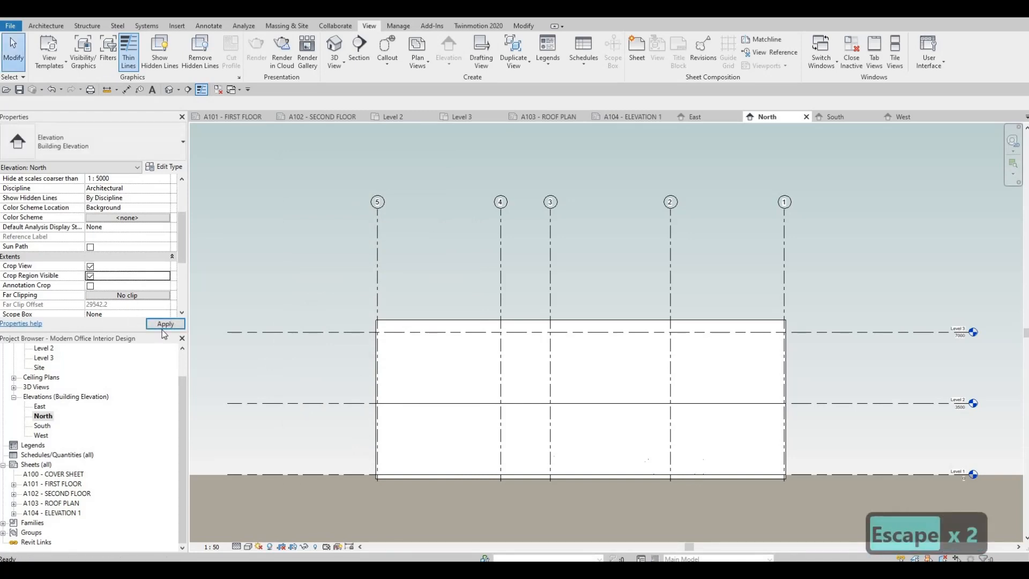
click(90, 286)
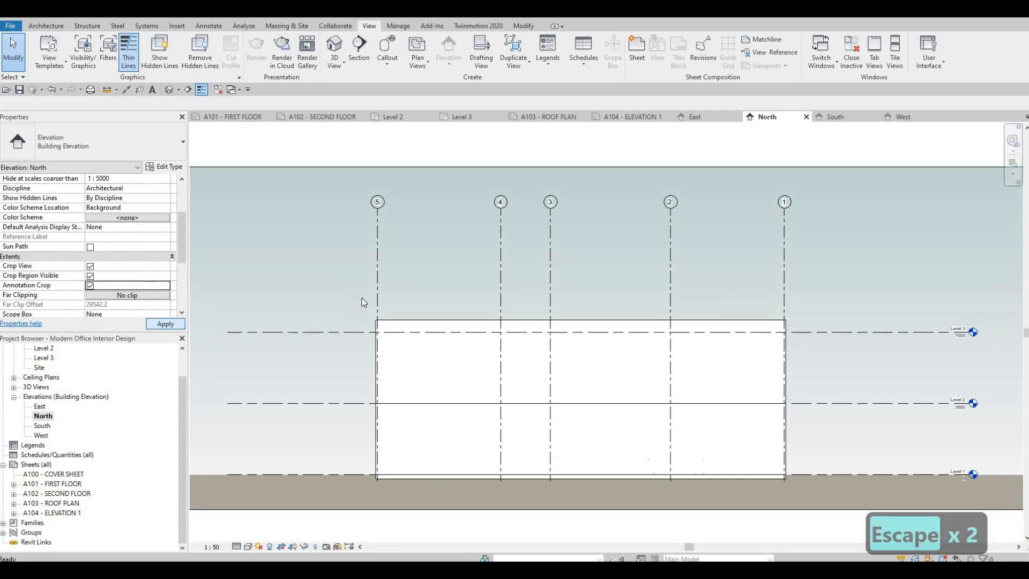
Step: Hide the crop region boundary of the North elevation
scroll(380, 293, down, 4)
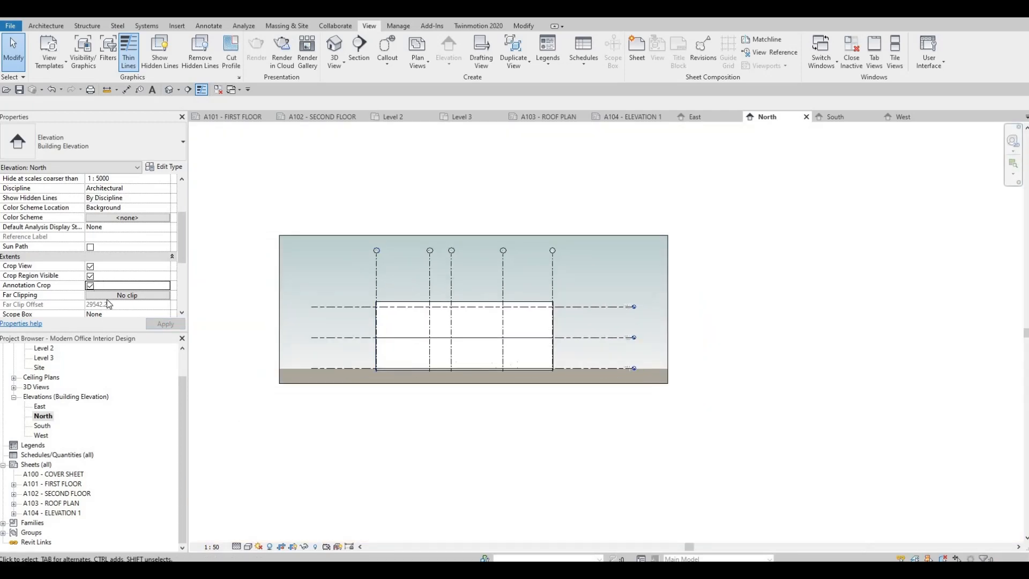
click(90, 276)
click(165, 324)
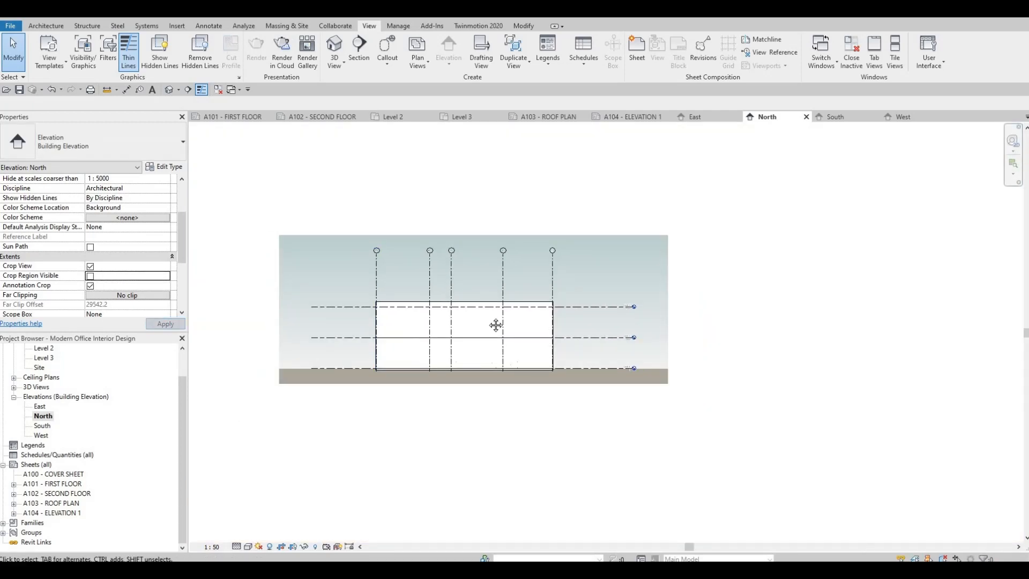
key(Escape)
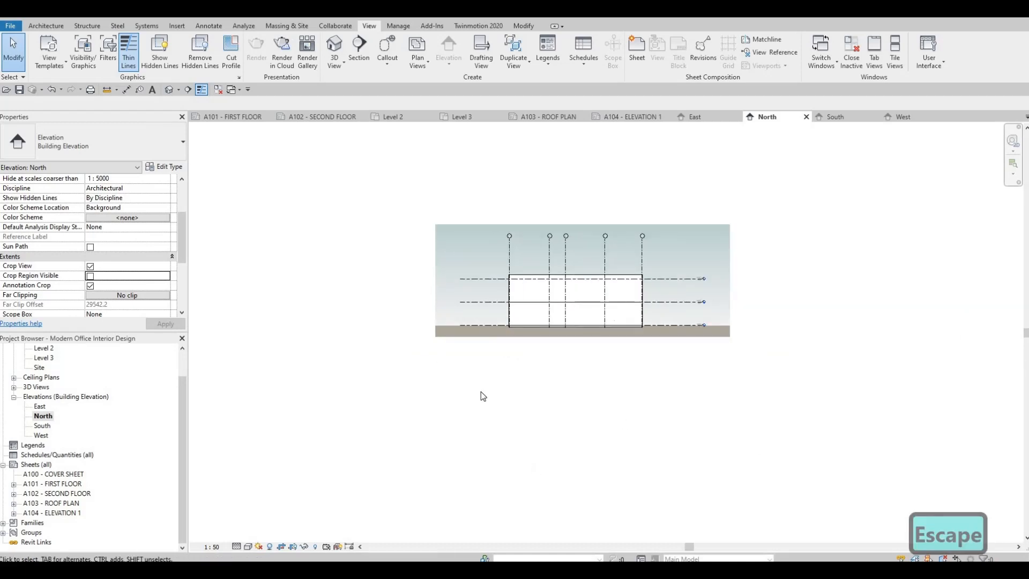
Step: Open the South elevation at Fine detail level and enable its cast shadows and ambient shadows
double_click(42, 426)
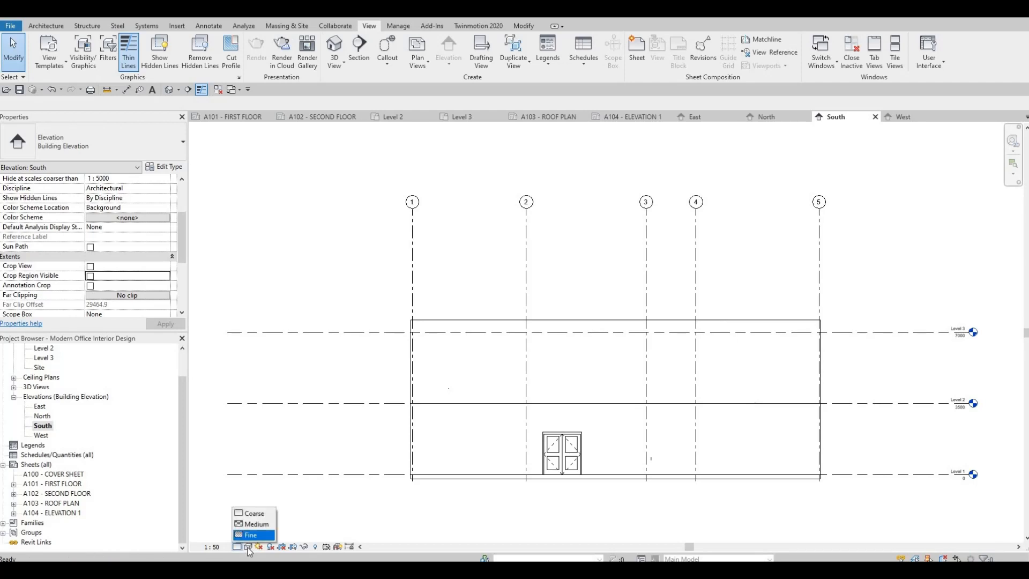
click(249, 547)
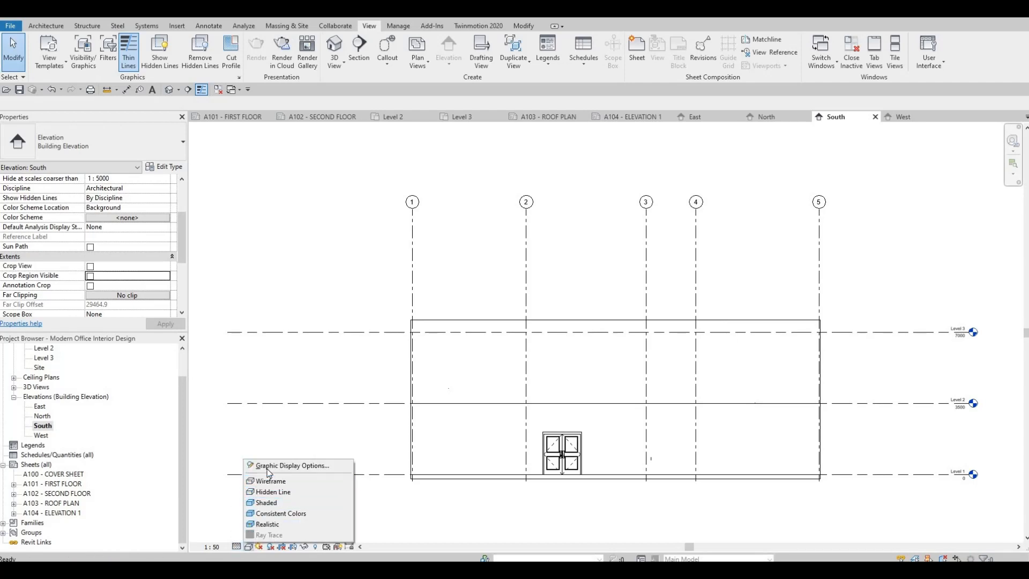
click(267, 466)
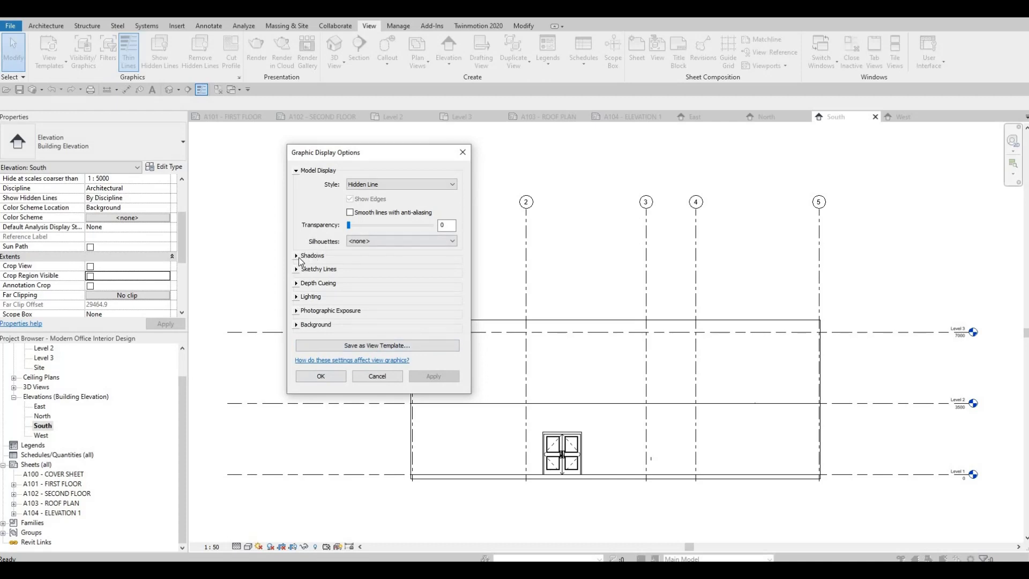
click(322, 256)
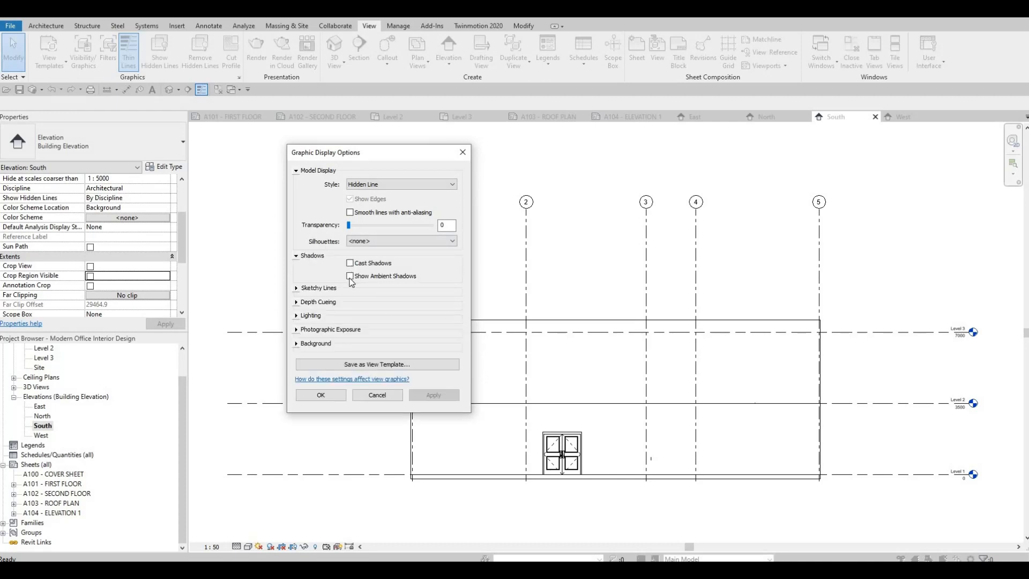
click(350, 276)
Step: Give the South elevation a Gradient background and apply the graphic display options
click(310, 343)
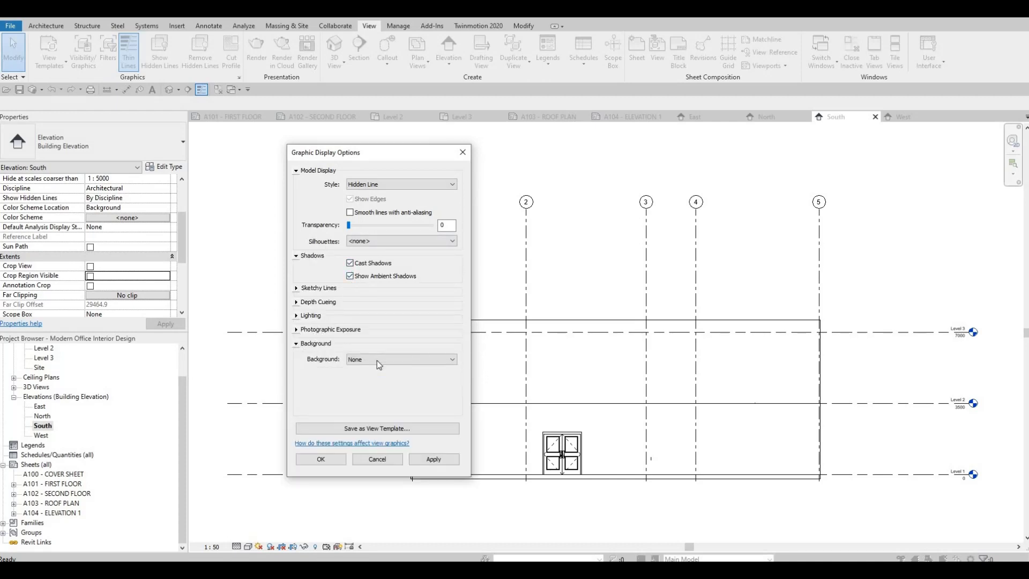
click(368, 360)
click(364, 381)
click(422, 459)
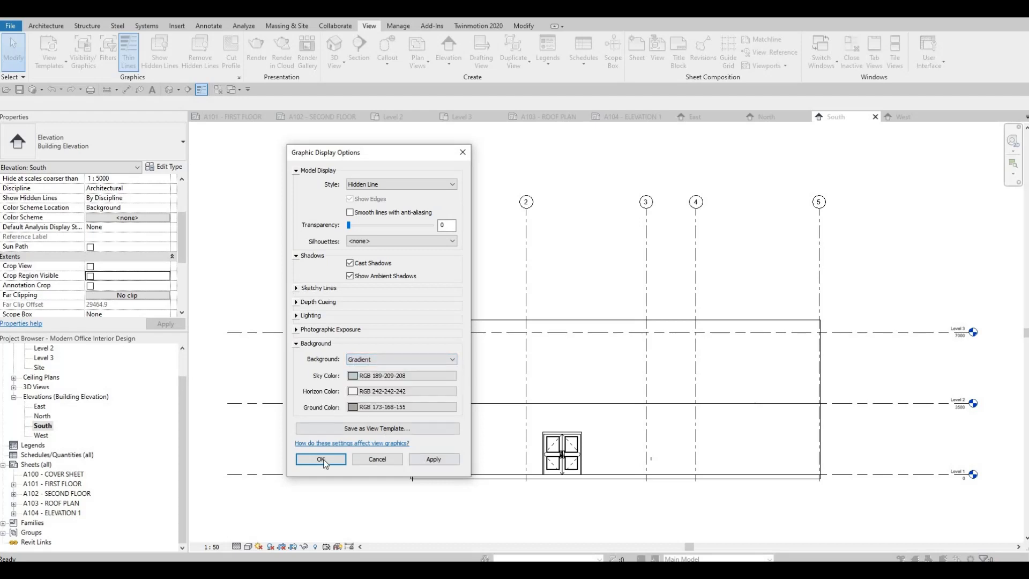
click(317, 460)
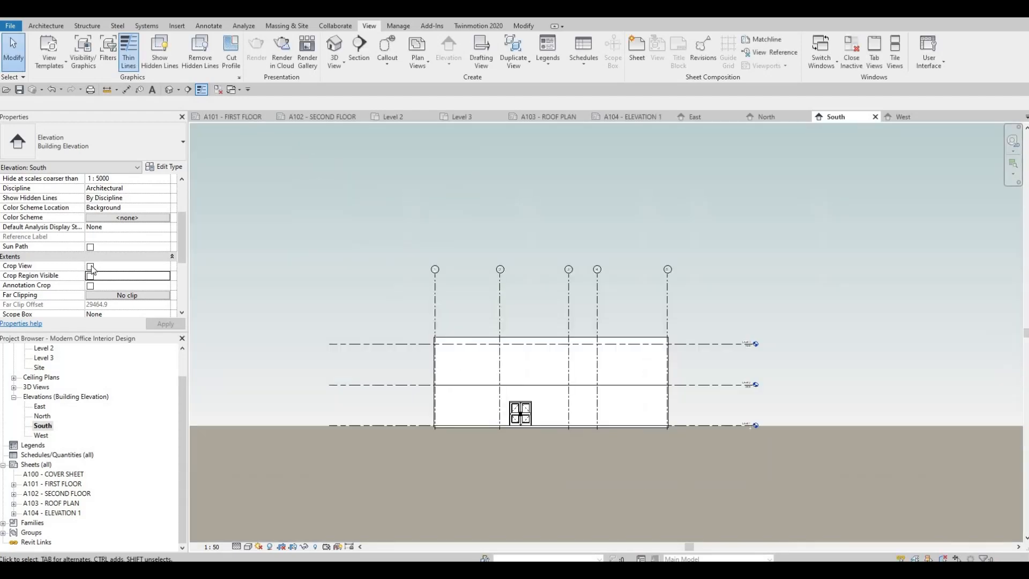
Step: Enable Crop View and Annotation Crop for the South elevation and hide its crop region boundary
click(90, 286)
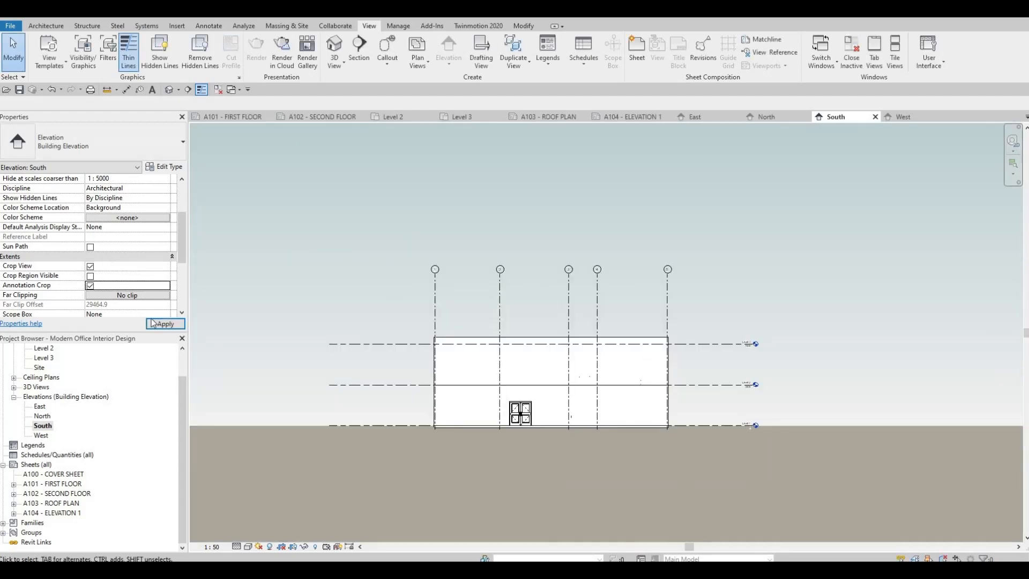
click(163, 324)
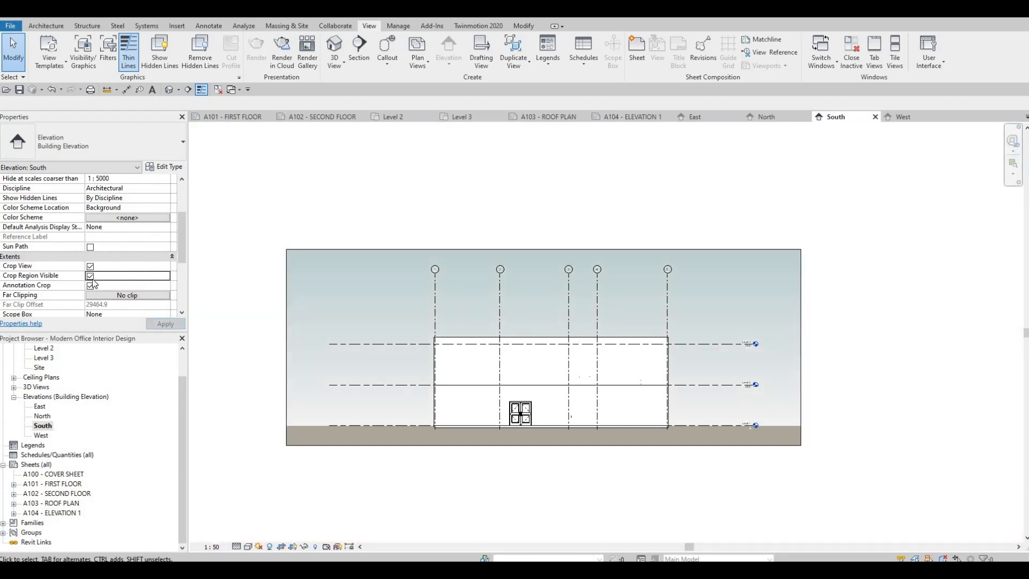
click(163, 325)
Step: Open the West elevation at Fine detail level and enable its cast shadows and ambient shadows
double_click(41, 437)
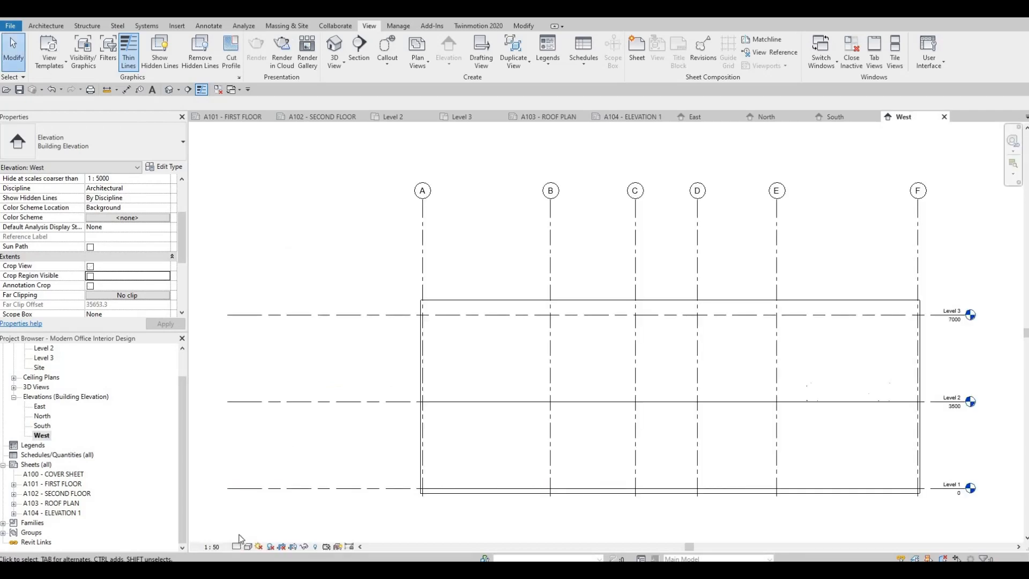
click(247, 546)
click(248, 546)
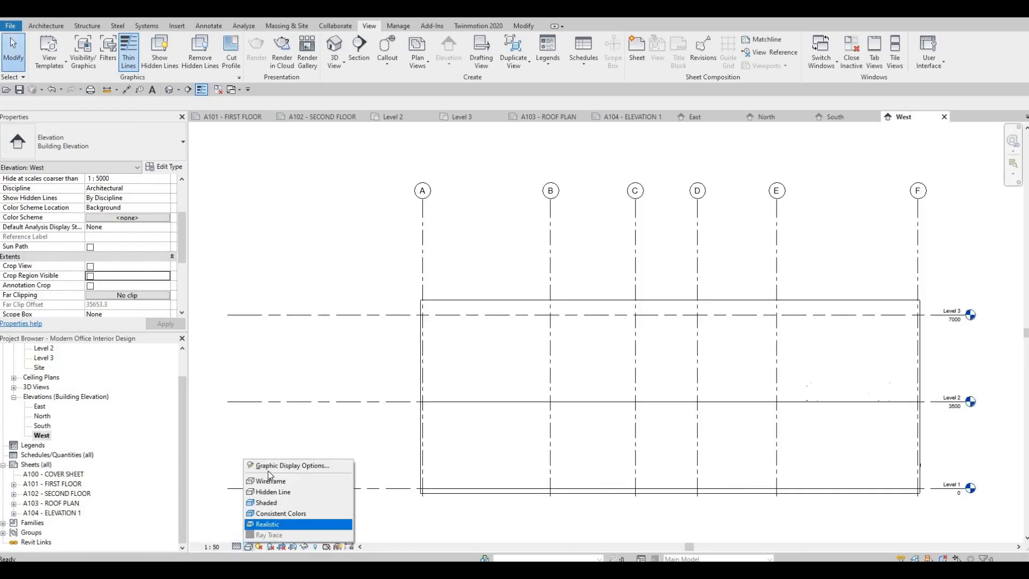
click(271, 464)
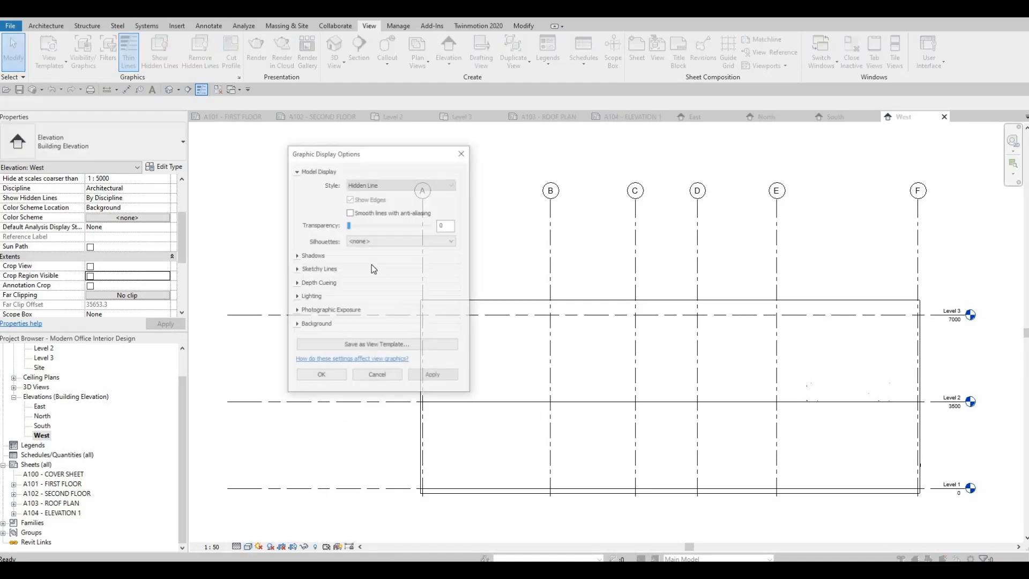
click(343, 256)
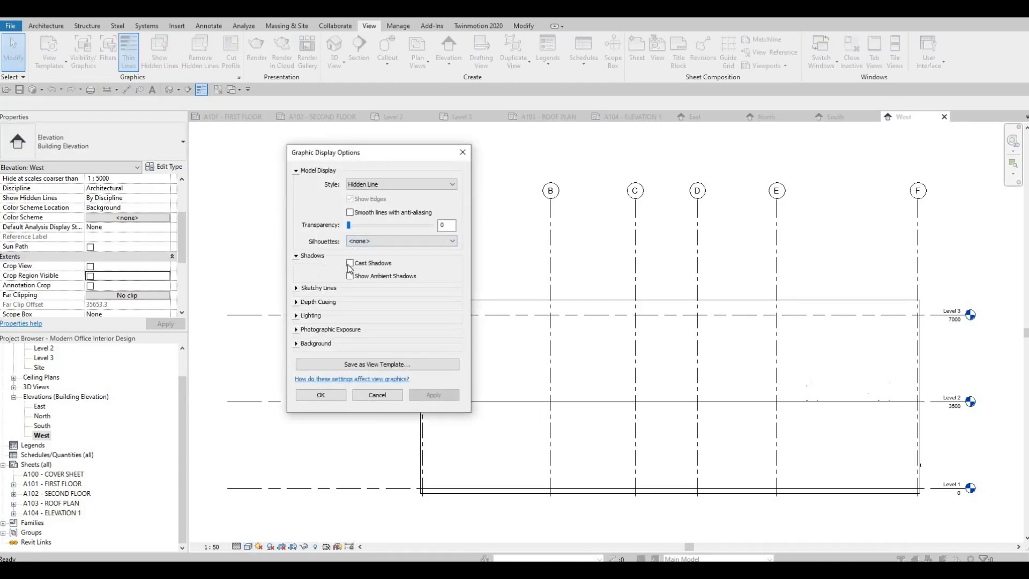
click(350, 276)
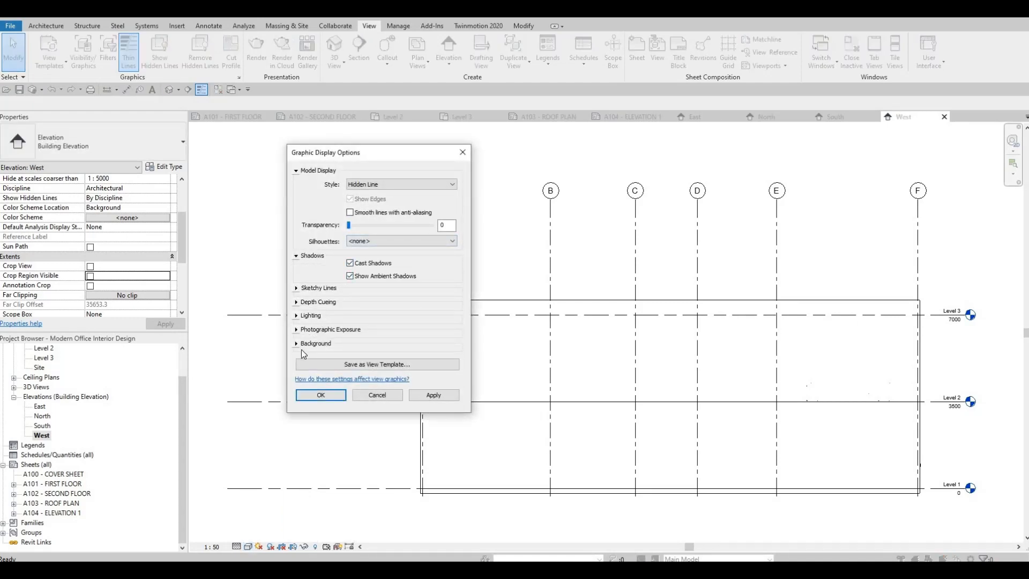
Step: Give the West elevation a Gradient background and apply the graphic display options
click(375, 343)
click(402, 360)
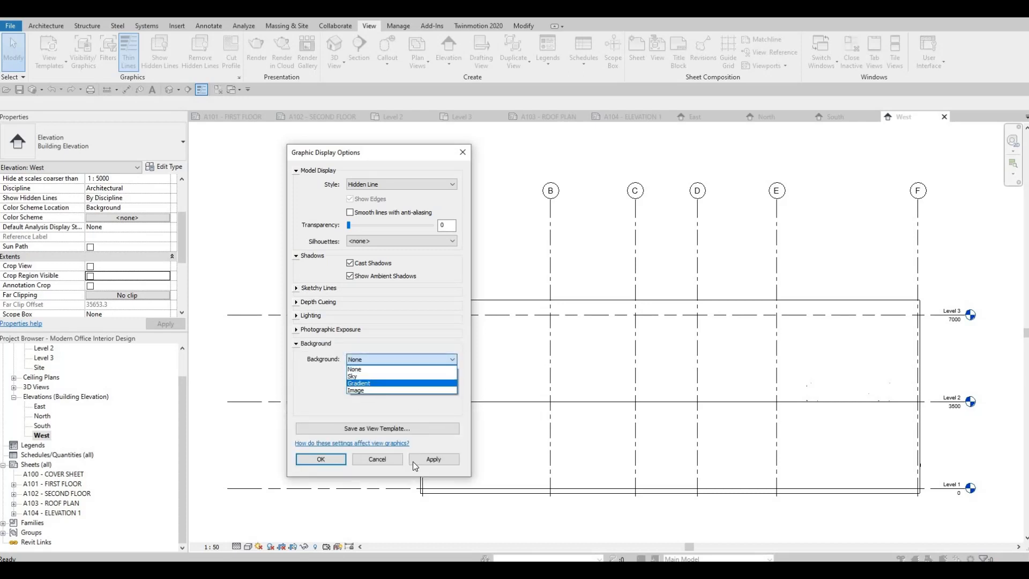
click(375, 385)
click(430, 462)
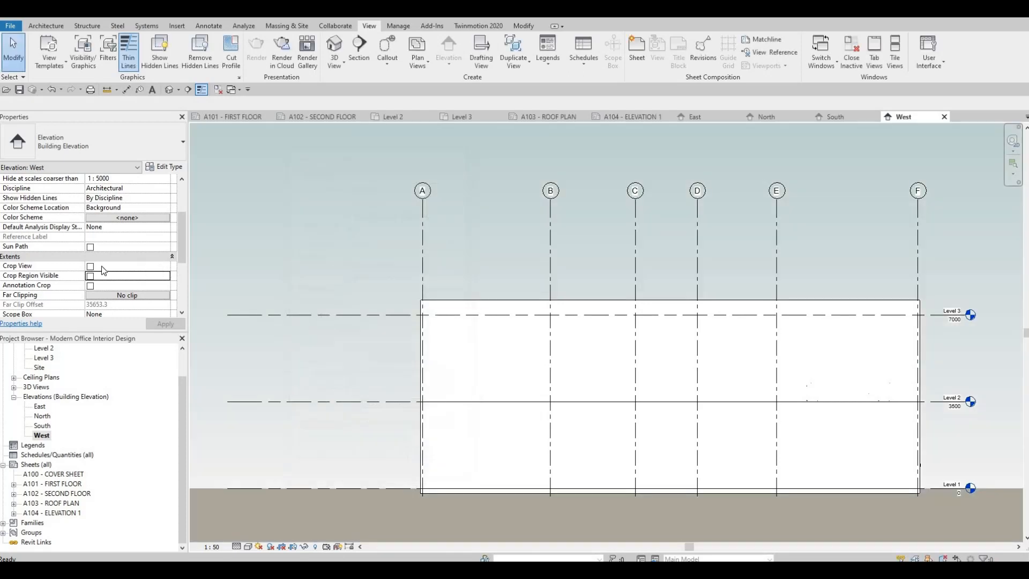
Step: Enable Crop View and Annotation Crop for the West elevation and hide its crop region boundary
click(90, 276)
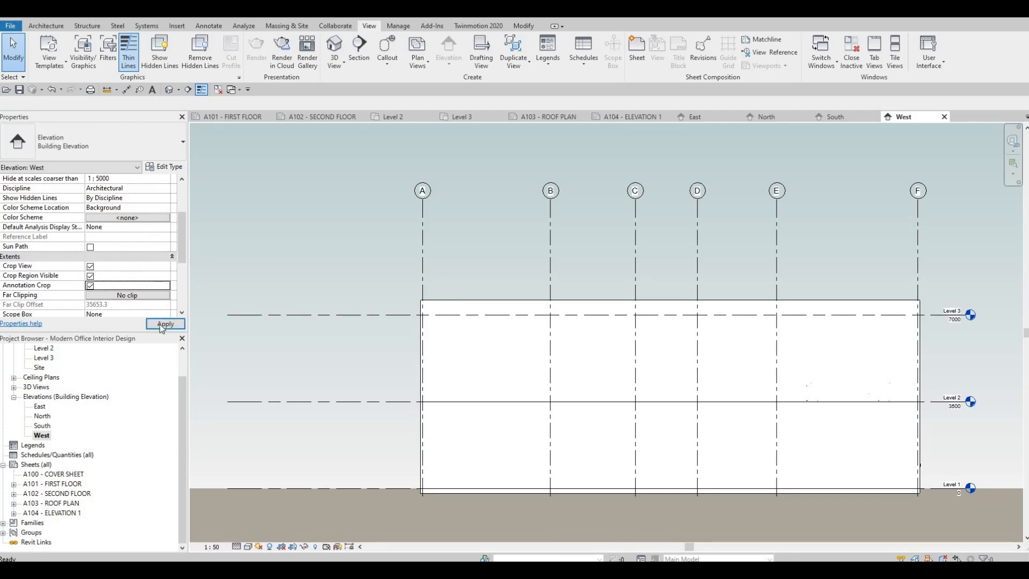
click(161, 324)
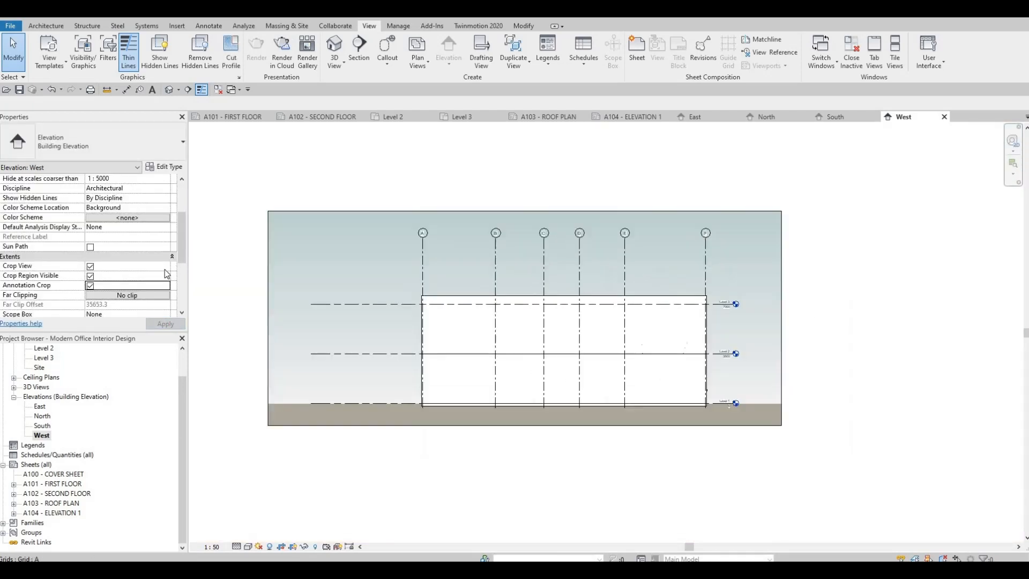
scroll(424, 292, down, 3)
click(423, 293)
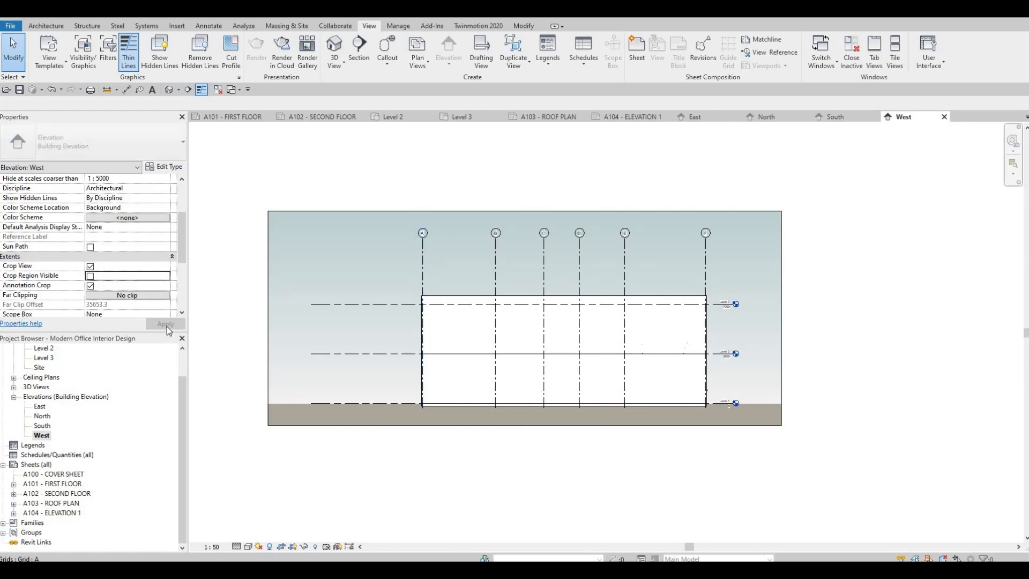
click(90, 276)
click(166, 324)
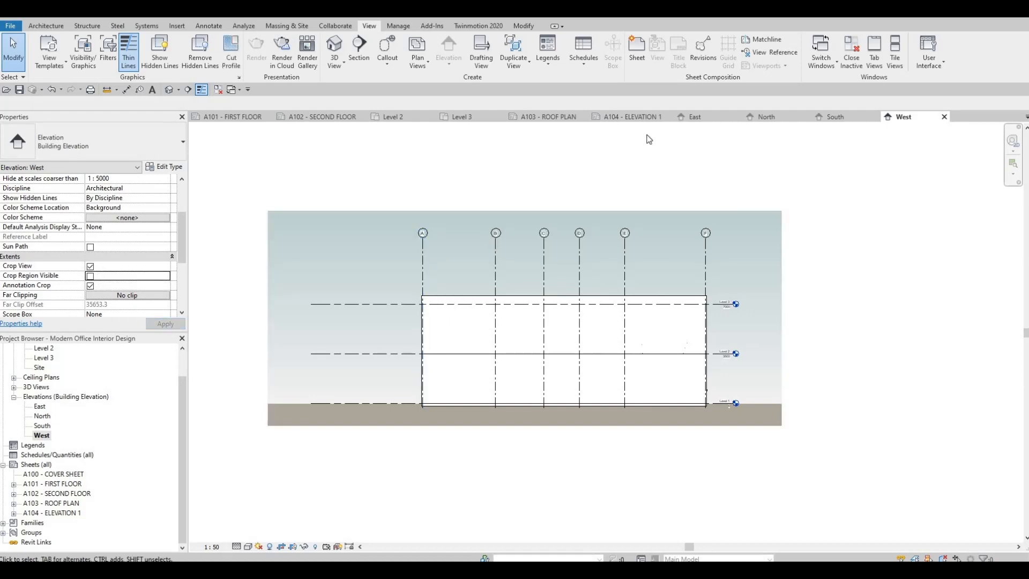
Step: Place the North elevation on sheet A104 - ELEVATION 1, directly beneath the East elevation viewport
click(633, 117)
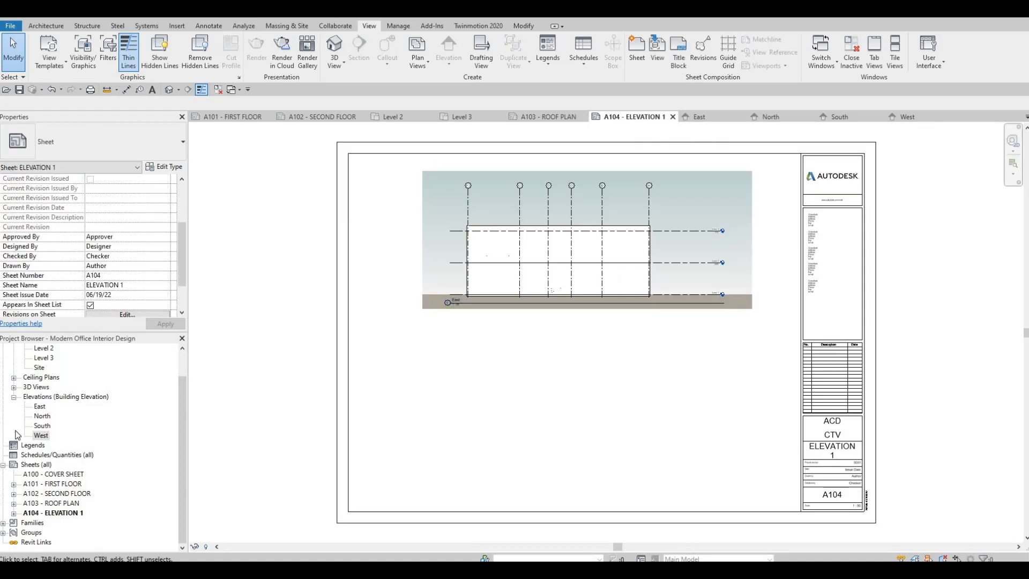
click(42, 416)
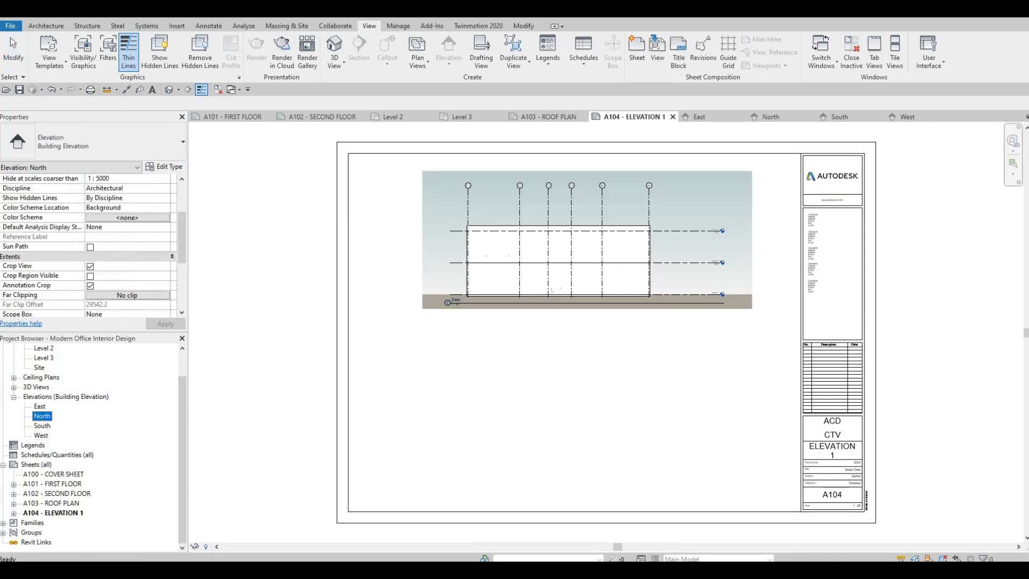
drag(115, 421, 536, 418)
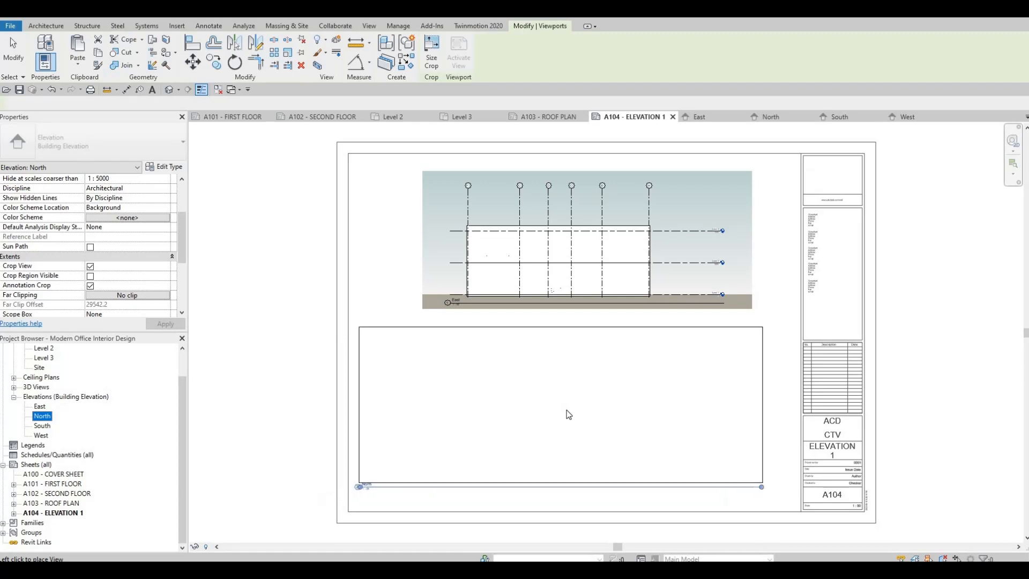
click(572, 413)
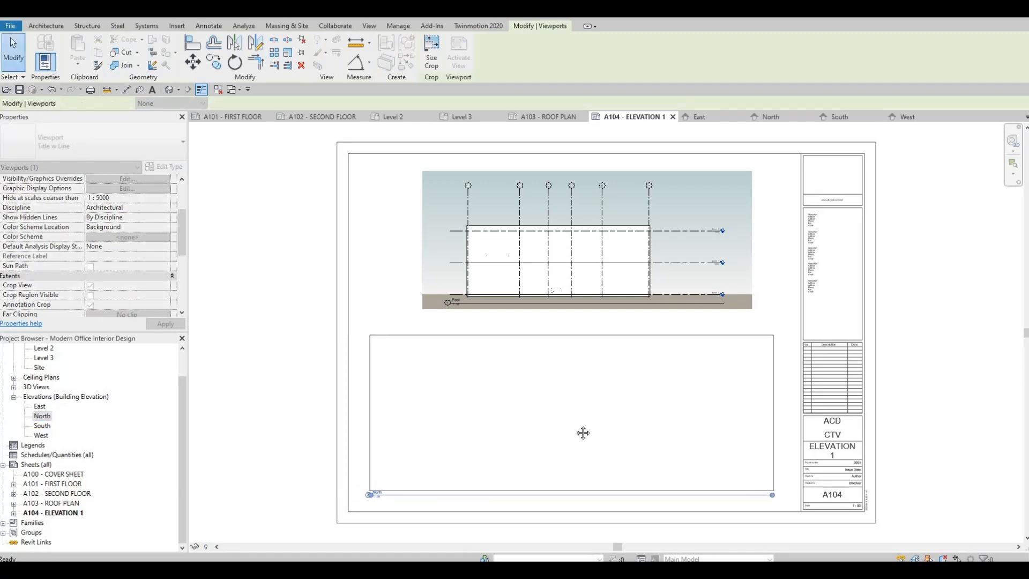
scroll(575, 405, down, 1)
key(Escape)
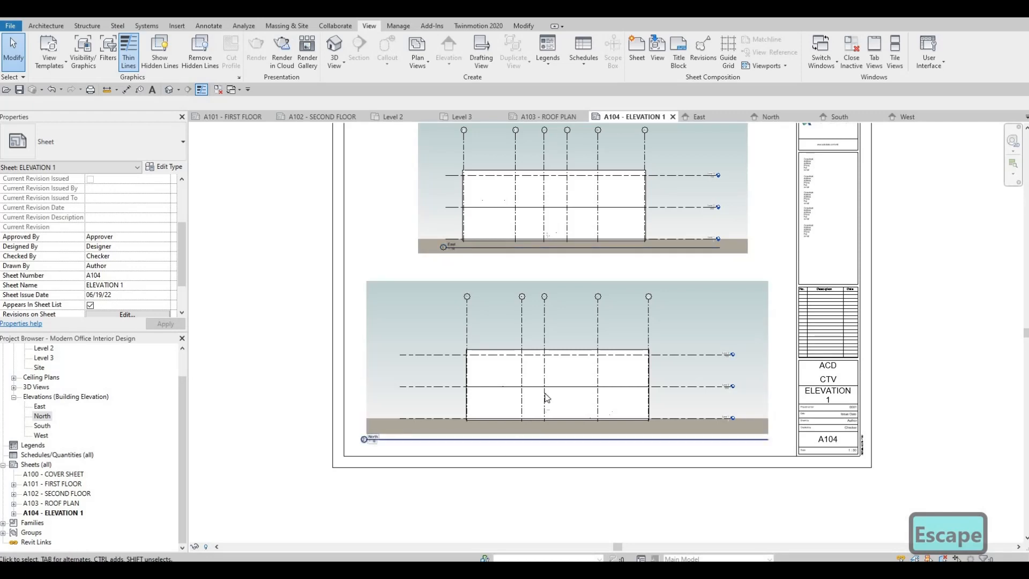
scroll(547, 397, up, 1)
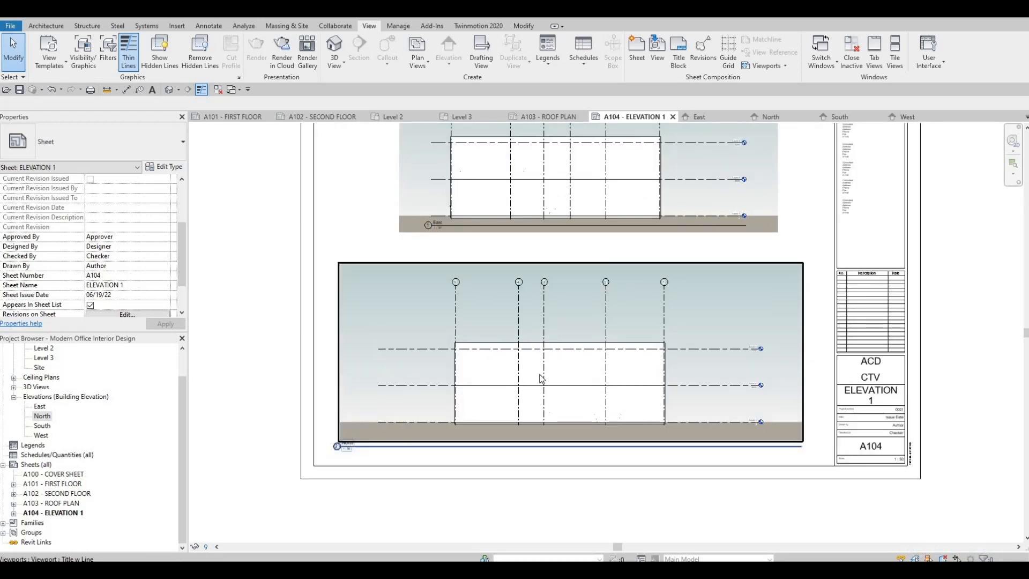
middle_drag(541, 278, 528, 311)
scroll(527, 311, down, 1)
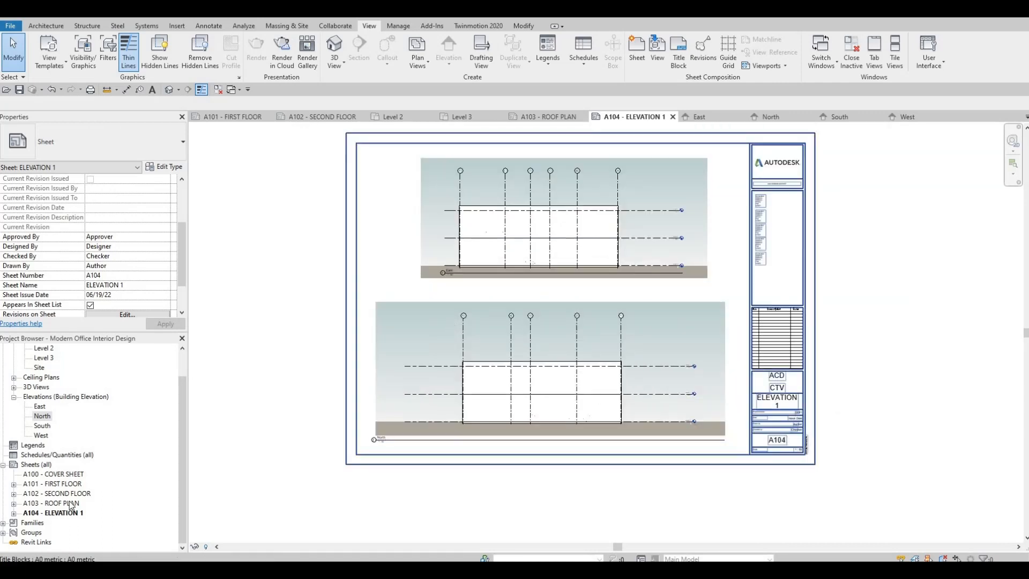
Step: Create a new sheet after A104 using the A0 metric titleblock
click(35, 464)
right_click(35, 464)
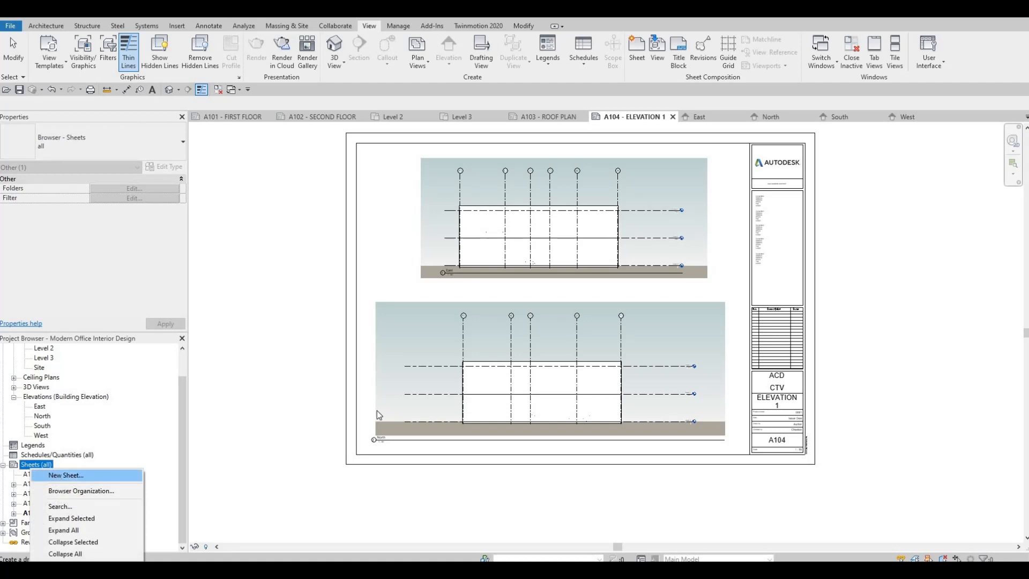
click(50, 476)
click(546, 411)
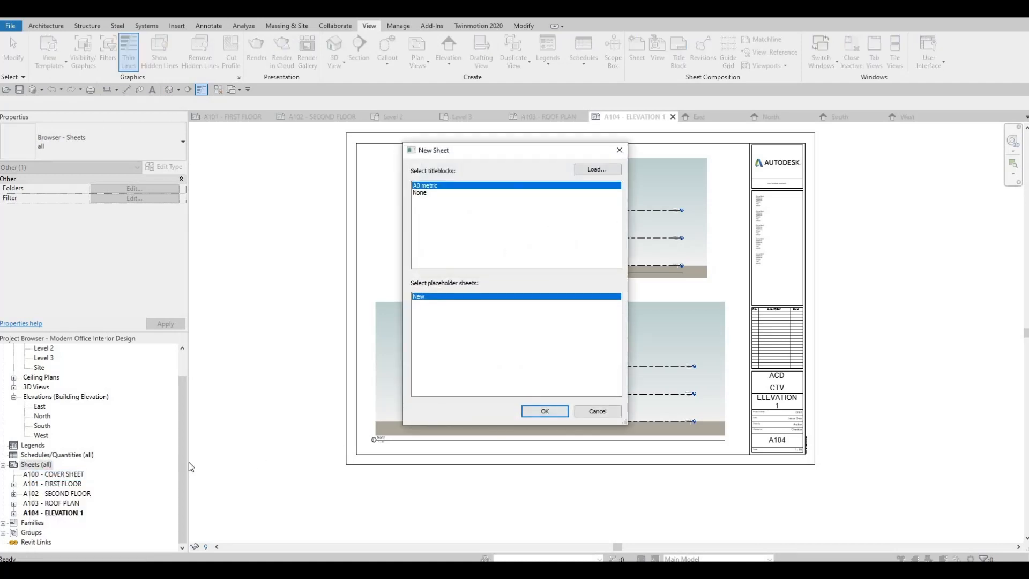
Step: Rename the unnamed sheet A105 as ELEVATION 2
click(63, 523)
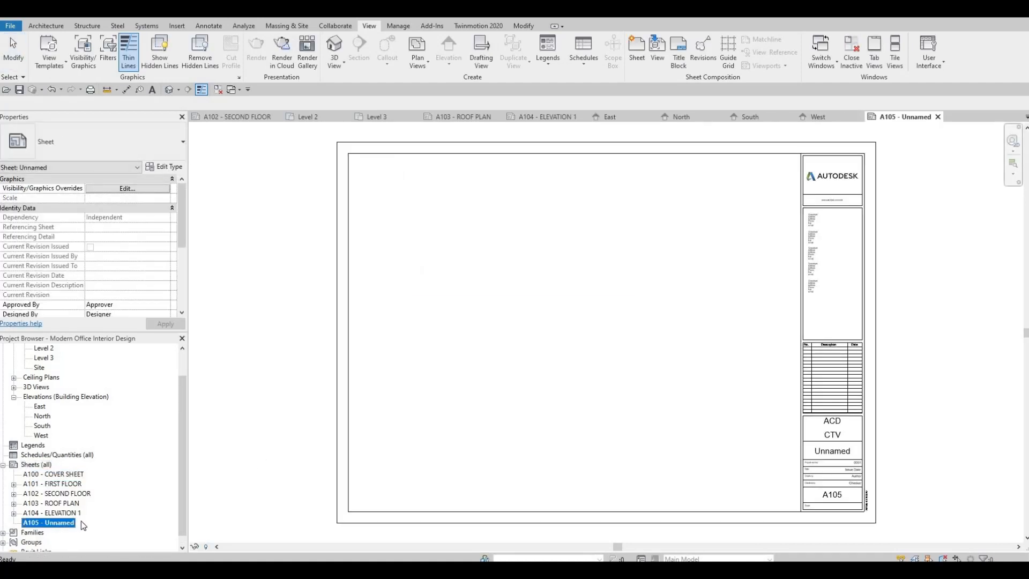
key(F2)
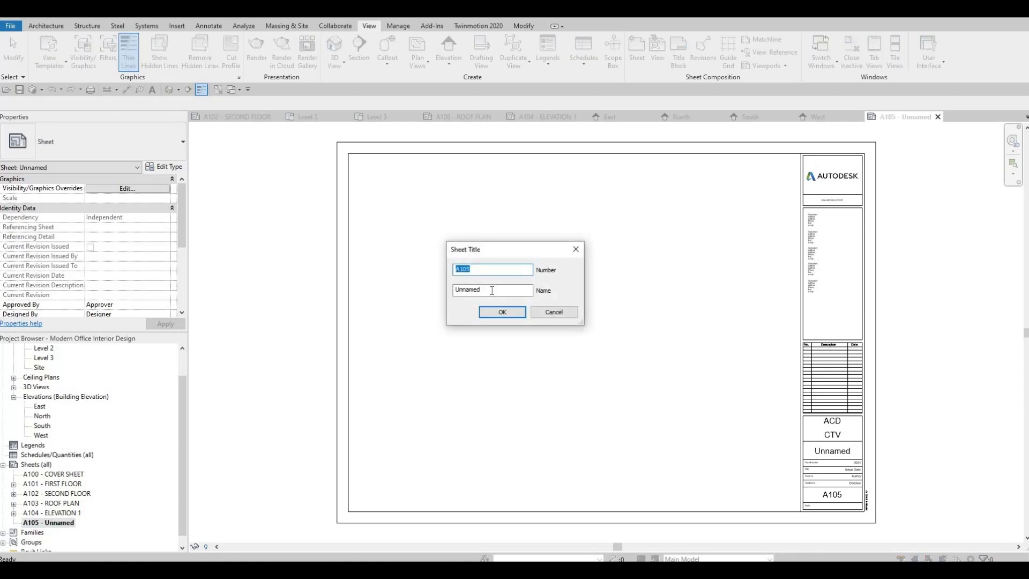
click(492, 290)
key(ctrl+a)
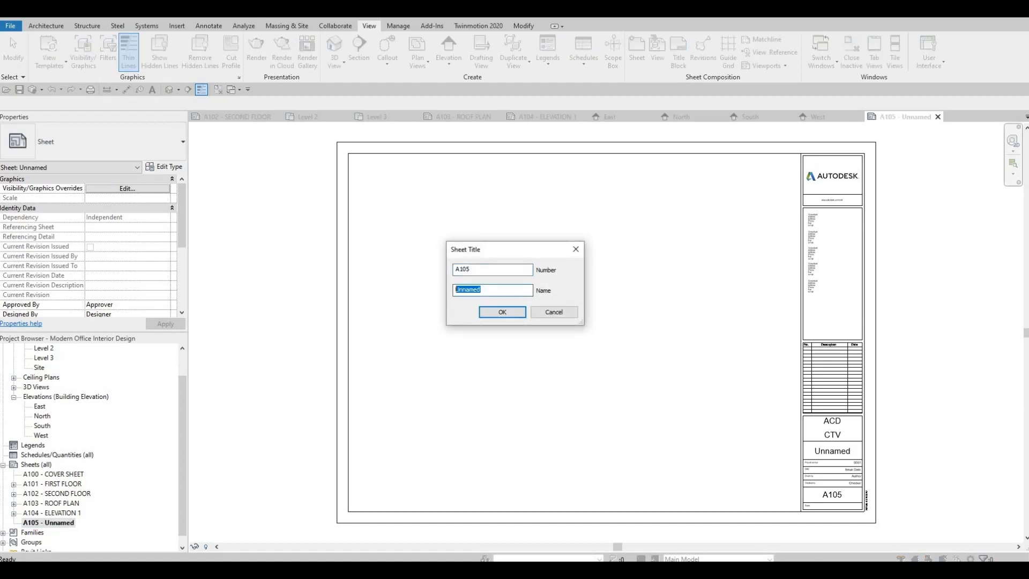
text(ELEVAT)
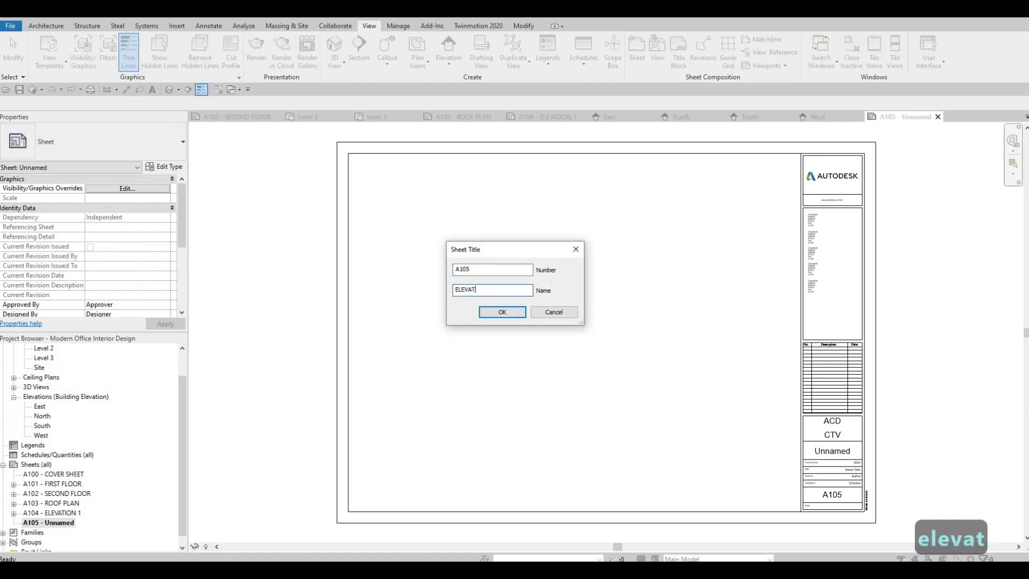
text(ION 2)
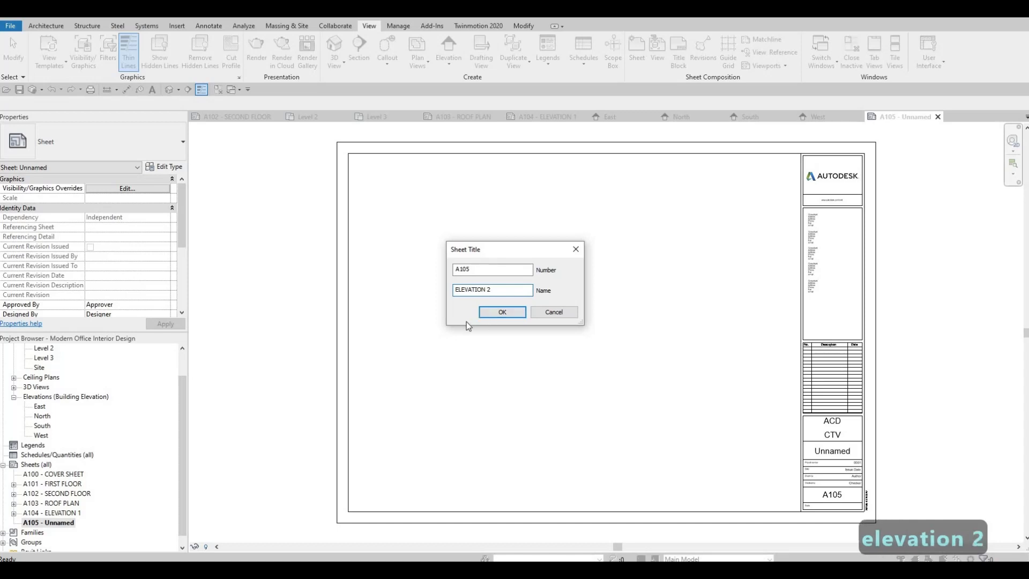
key(Return)
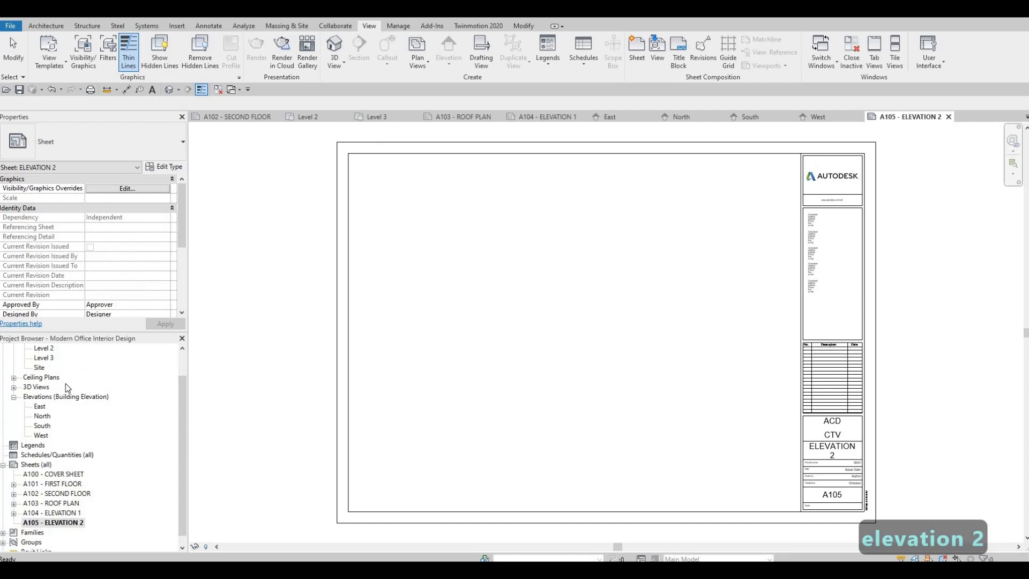
Step: Place the South elevation in the upper half of sheet A105 - ELEVATION 2
click(51, 428)
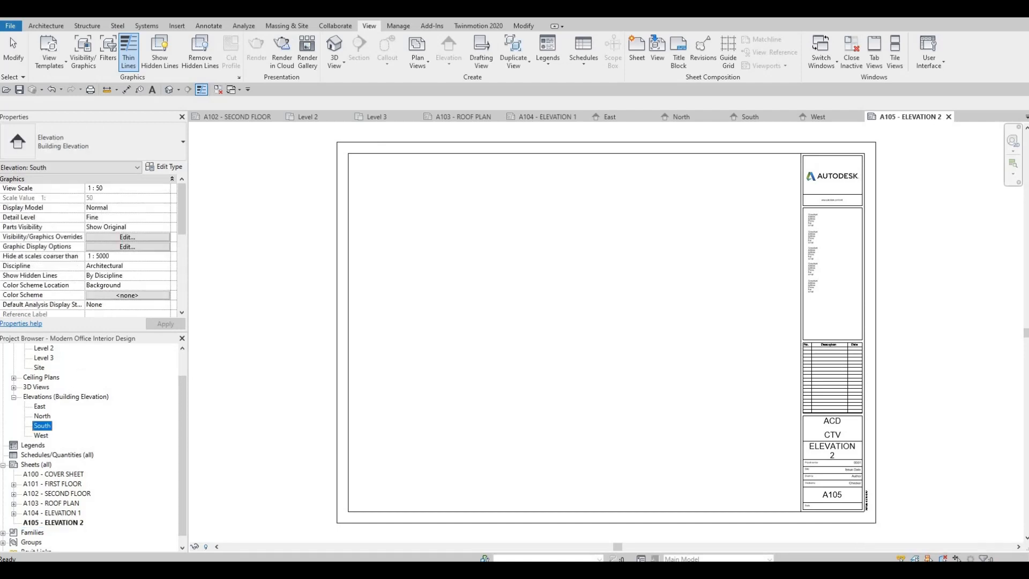
drag(677, 232, 638, 242)
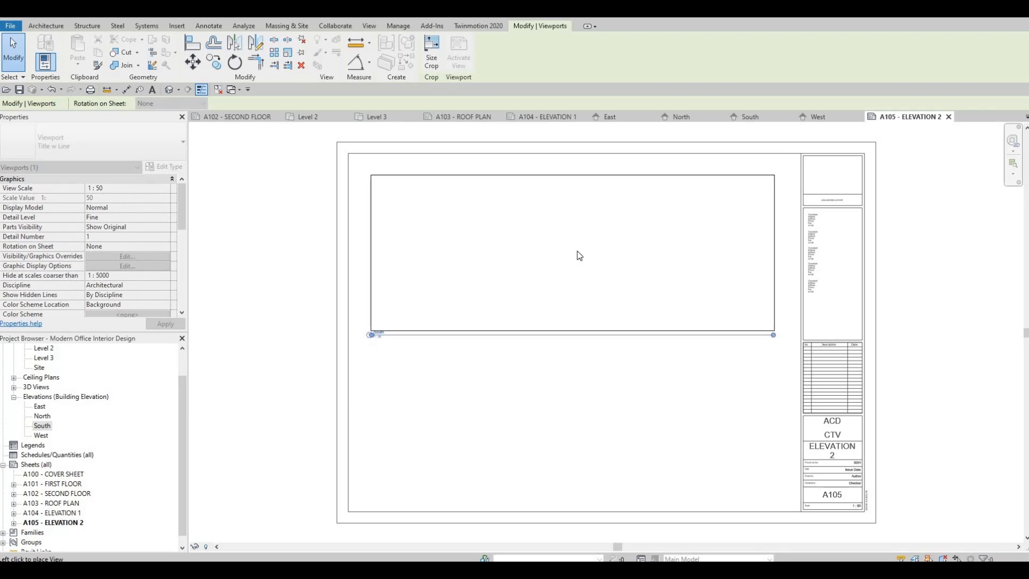
click(576, 251)
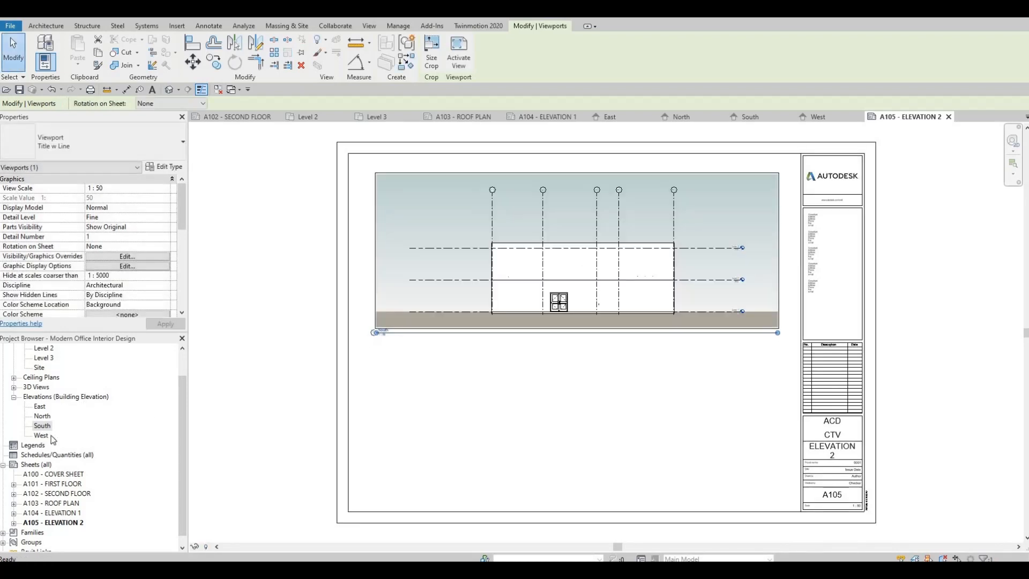
Step: Place the West elevation on sheet A105 beneath the South elevation viewport and clear the selection
drag(41, 435, 577, 426)
click(570, 425)
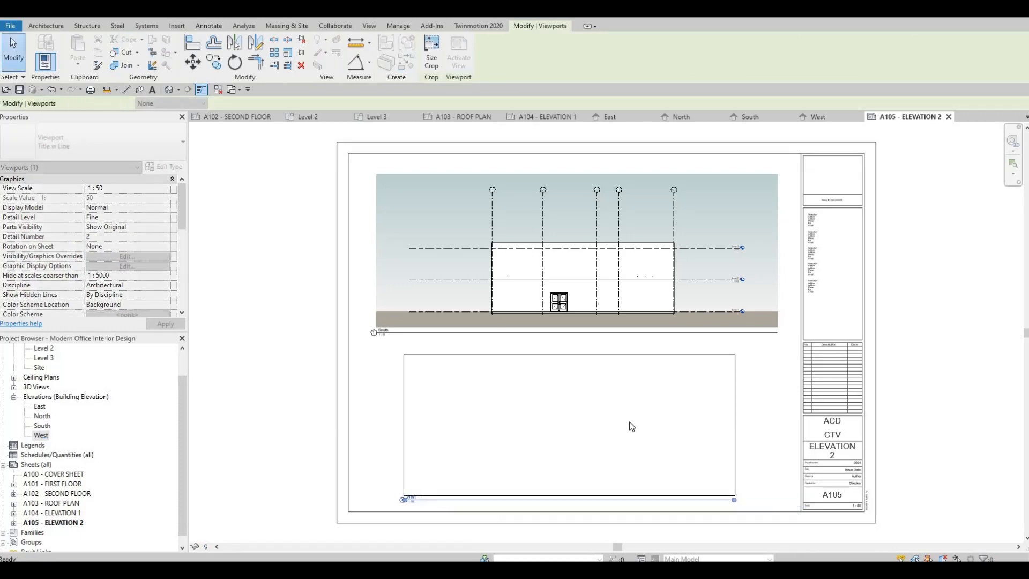
middle_drag(559, 464, 567, 415)
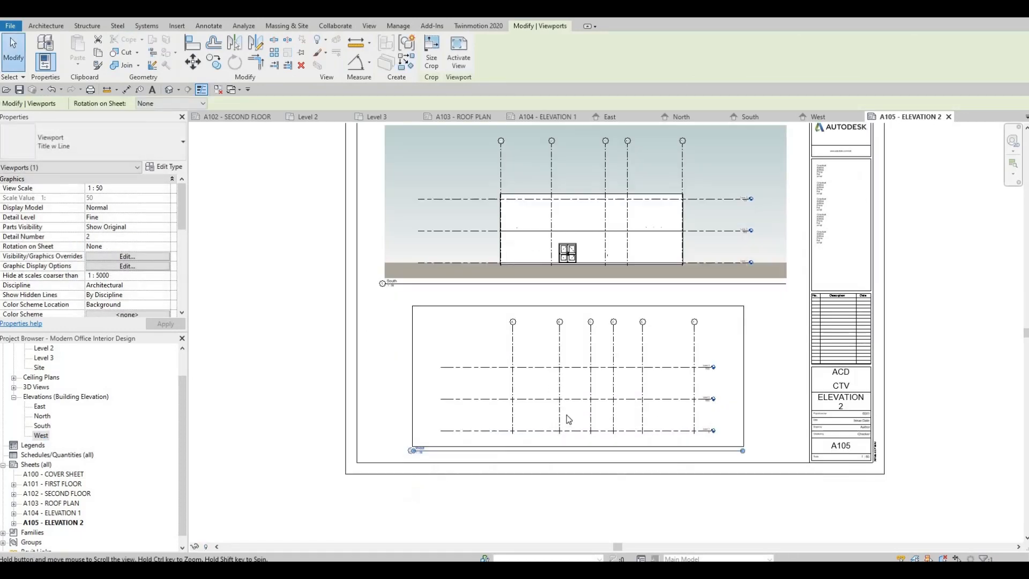
key(Escape)
key(Escape)
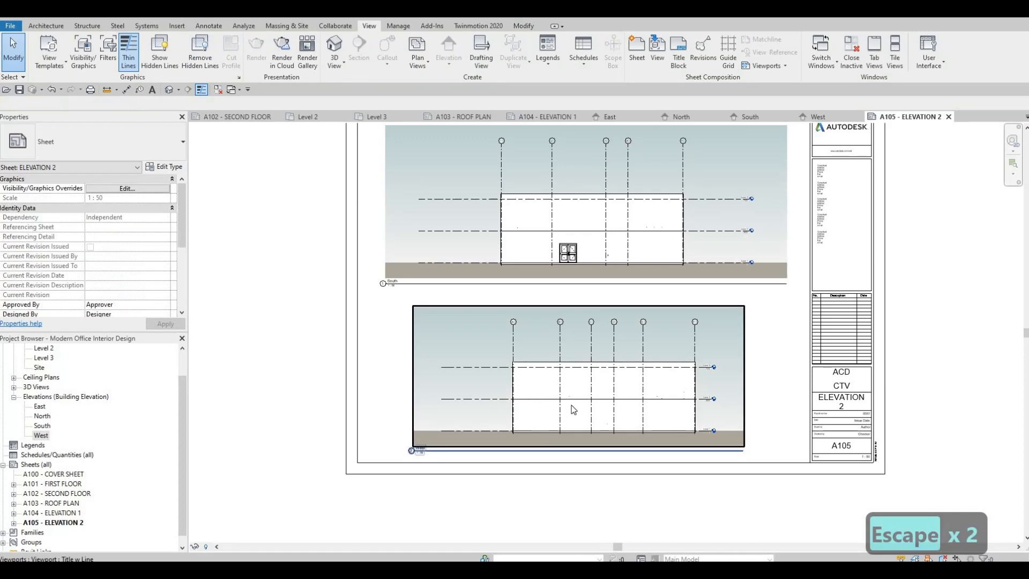
Step: Create another new sheet after A105 with the A0 metric titleblock
click(30, 464)
right_click(29, 464)
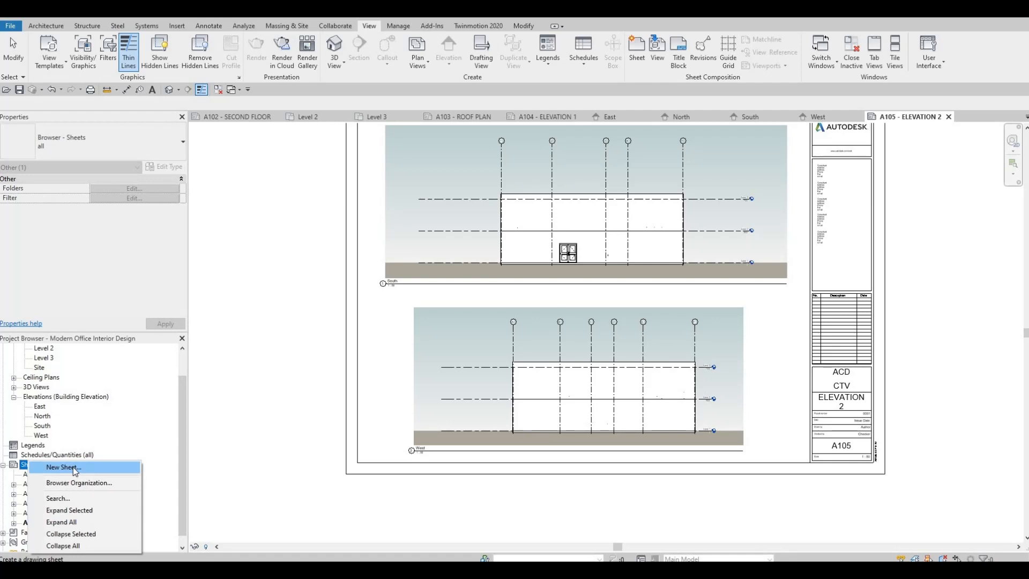
click(64, 468)
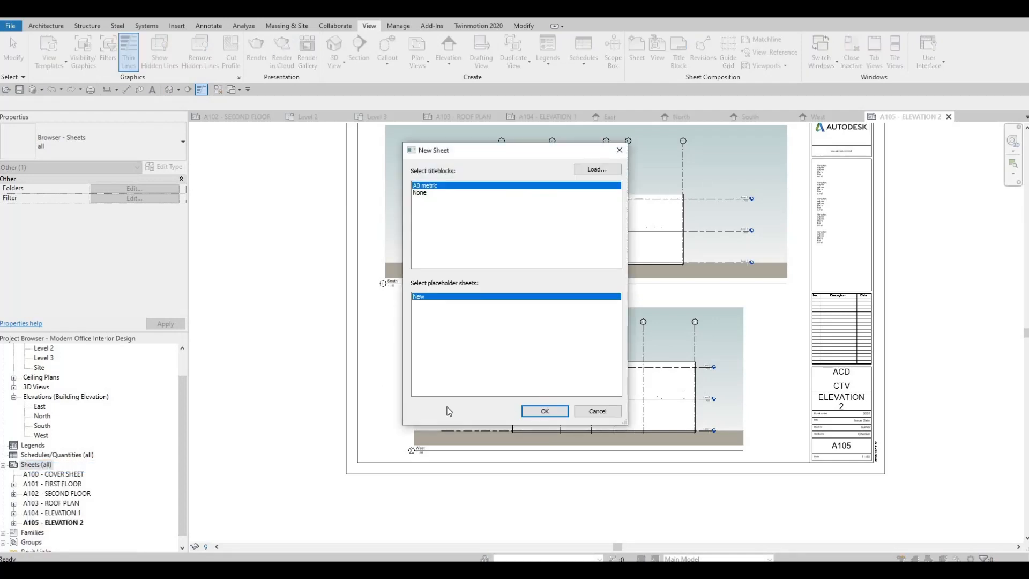
key(Return)
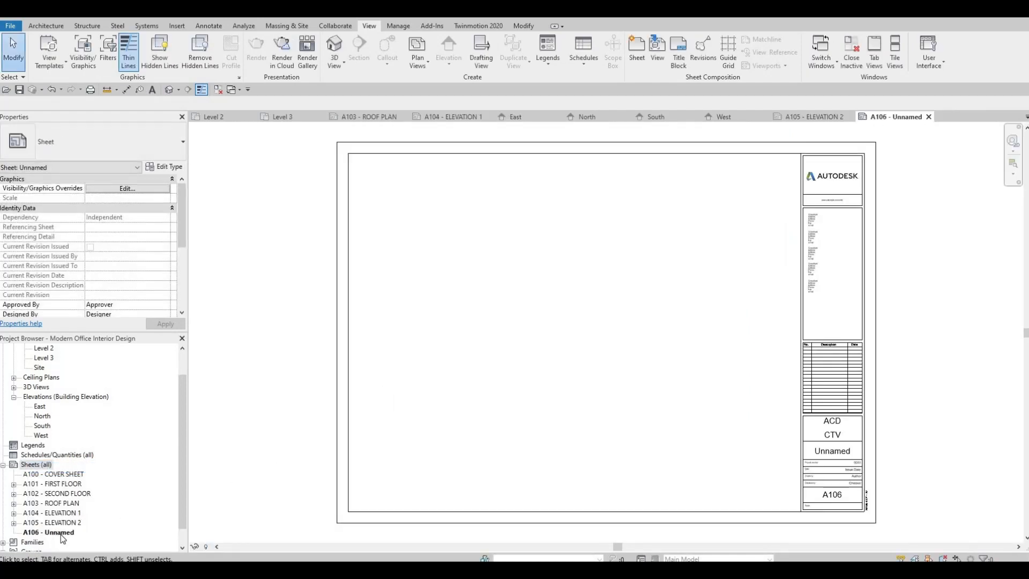
Step: Rename the unnamed sheet A106 as SECTION
click(60, 535)
key(F2)
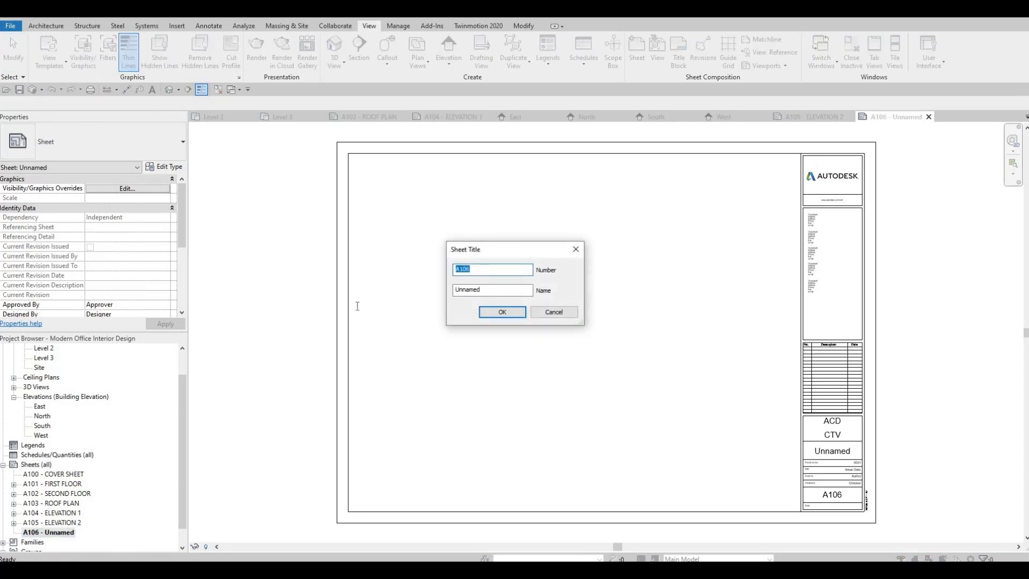
key(Tab)
text(SECTI)
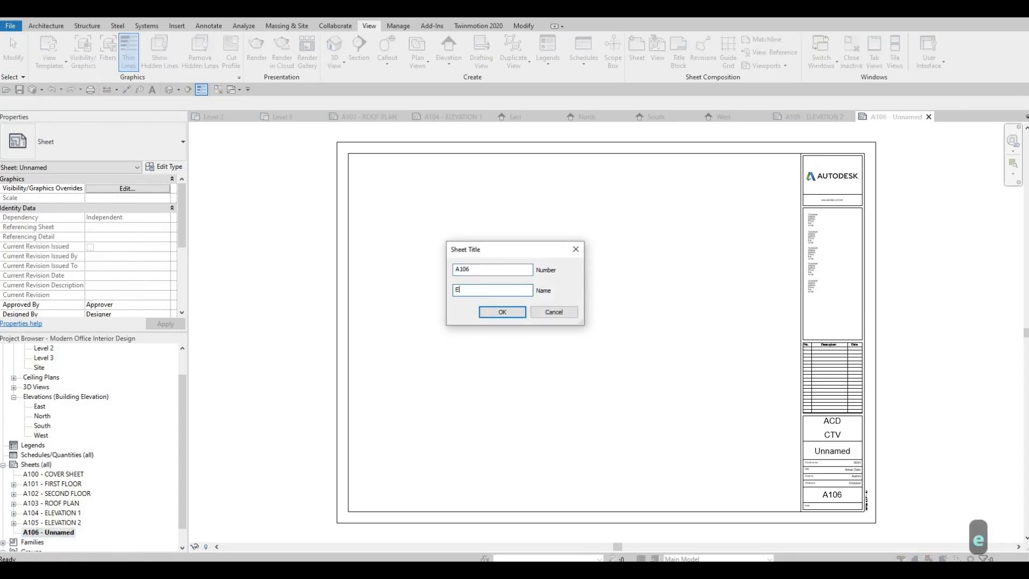
text(ON)
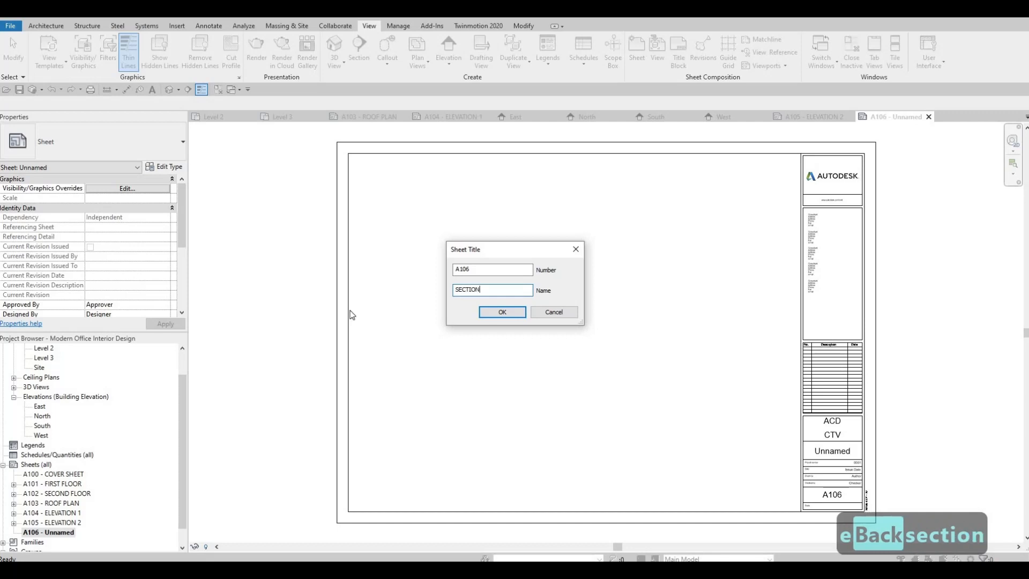
click(504, 313)
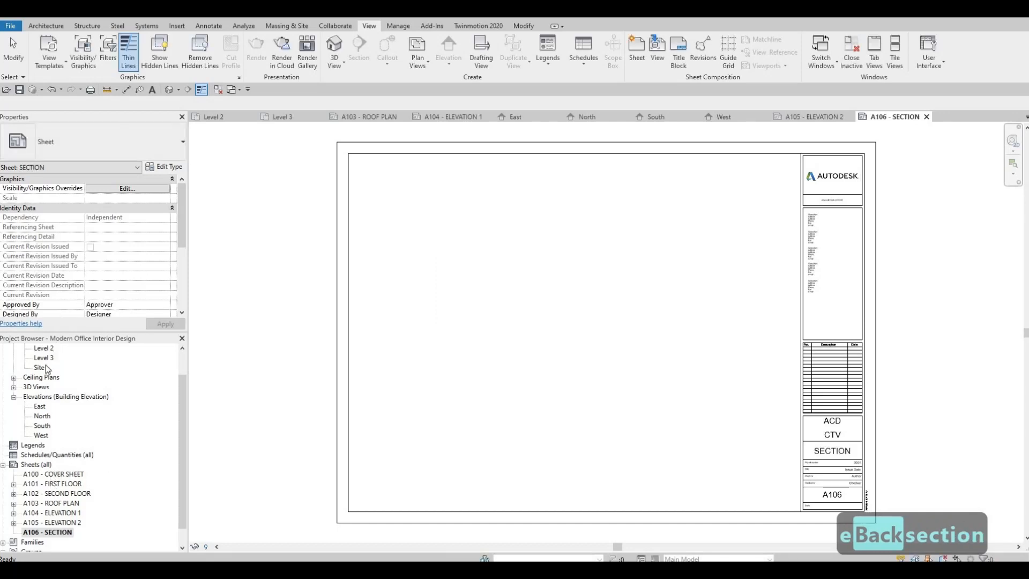
Step: In the Level 1 floor plan, draw a horizontal building section across the whole building between grids D and E, through the stairs and conference room
scroll(43, 374, up, 1)
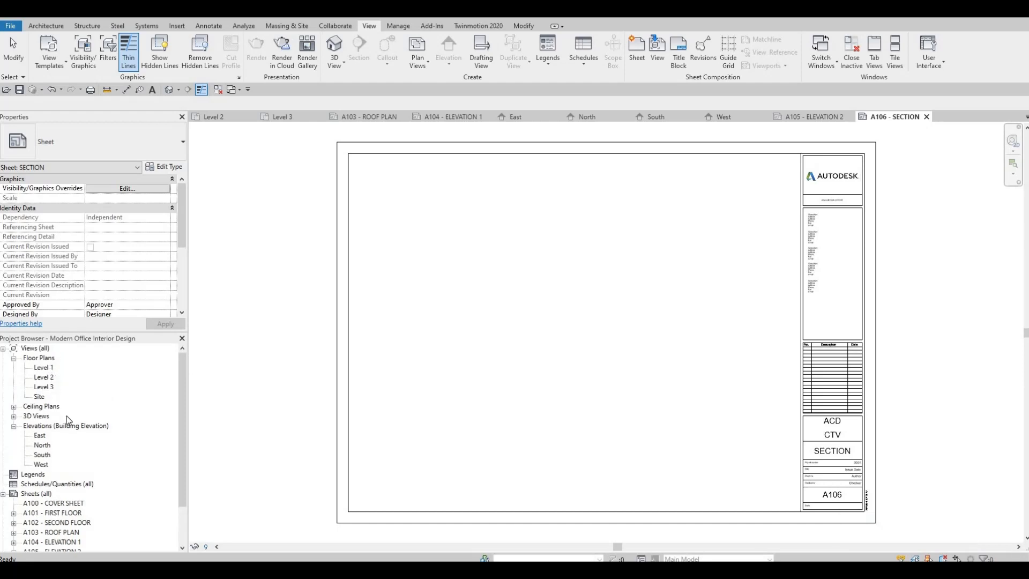
double_click(44, 367)
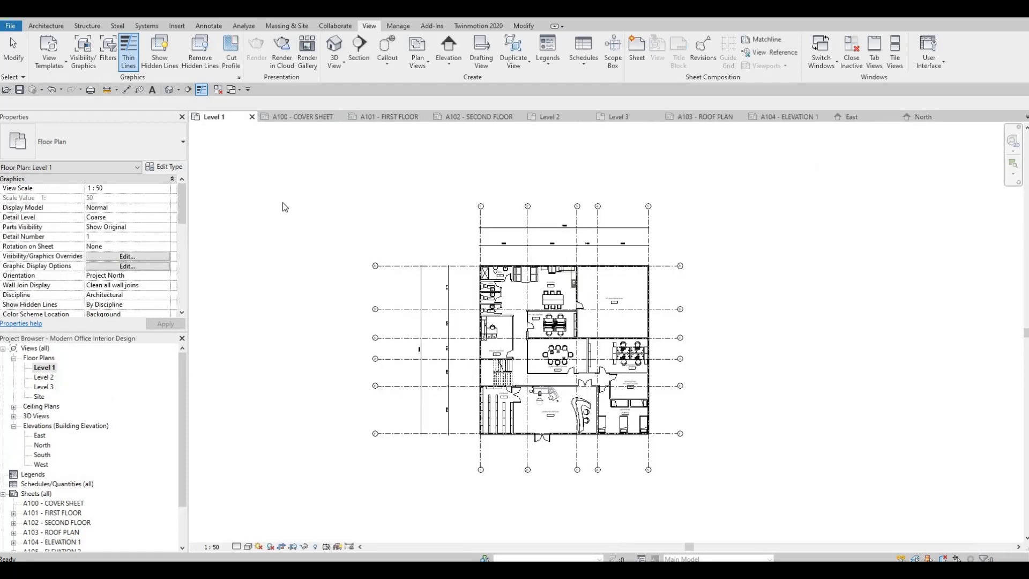
click(190, 90)
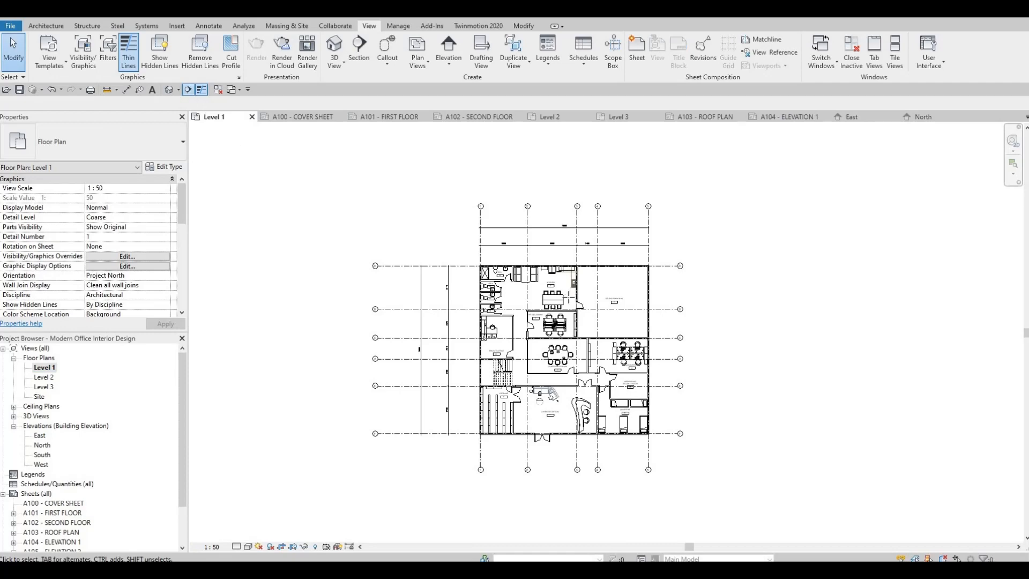
scroll(583, 308, up, 3)
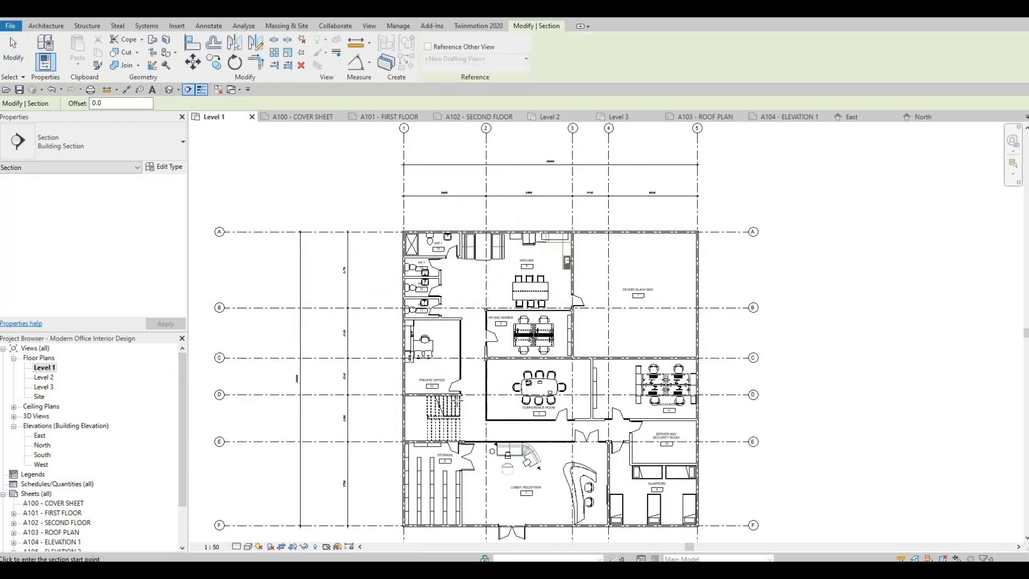
middle_drag(413, 378, 445, 344)
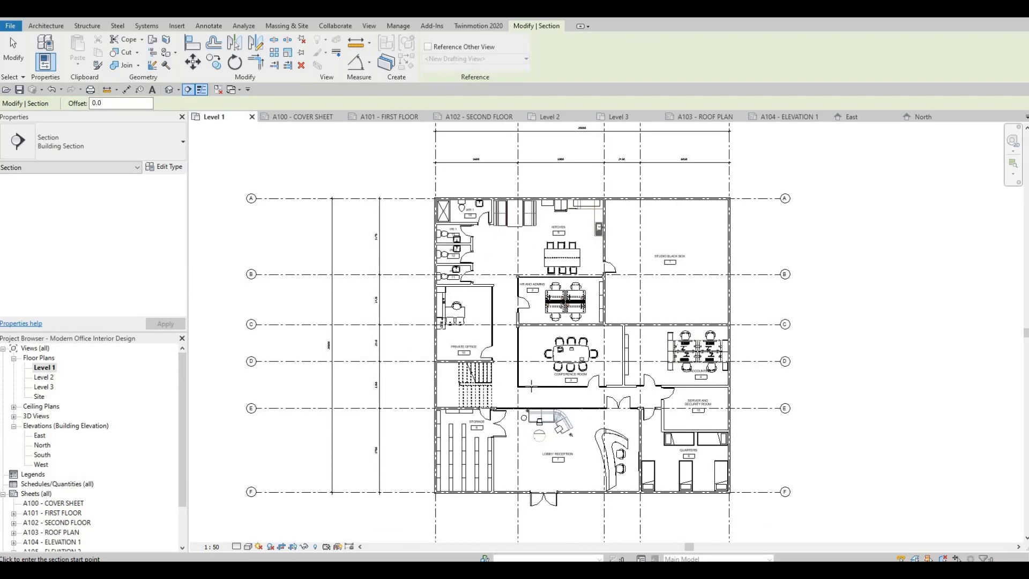
click(397, 379)
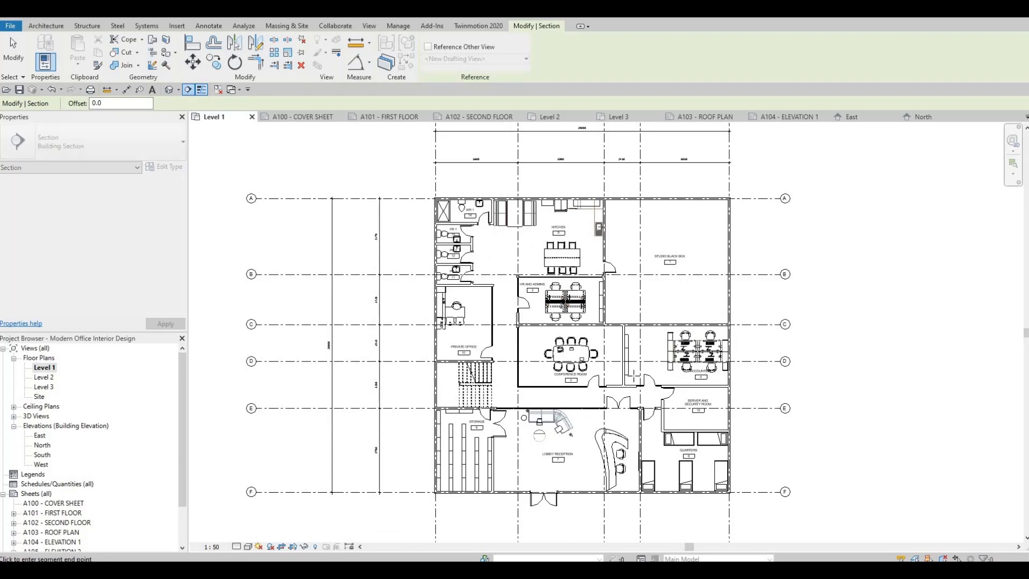
click(770, 379)
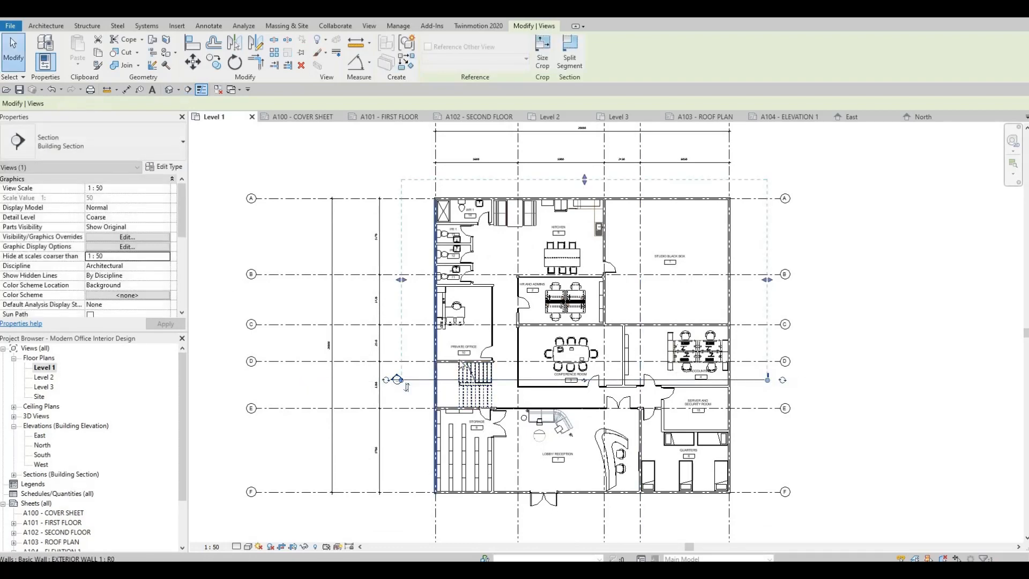
Step: Reduce the view depth of the horizontal section so its far clip boundary lies just beyond grid B, through the kitchen
scroll(481, 388, up, 3)
scroll(407, 397, down, 4)
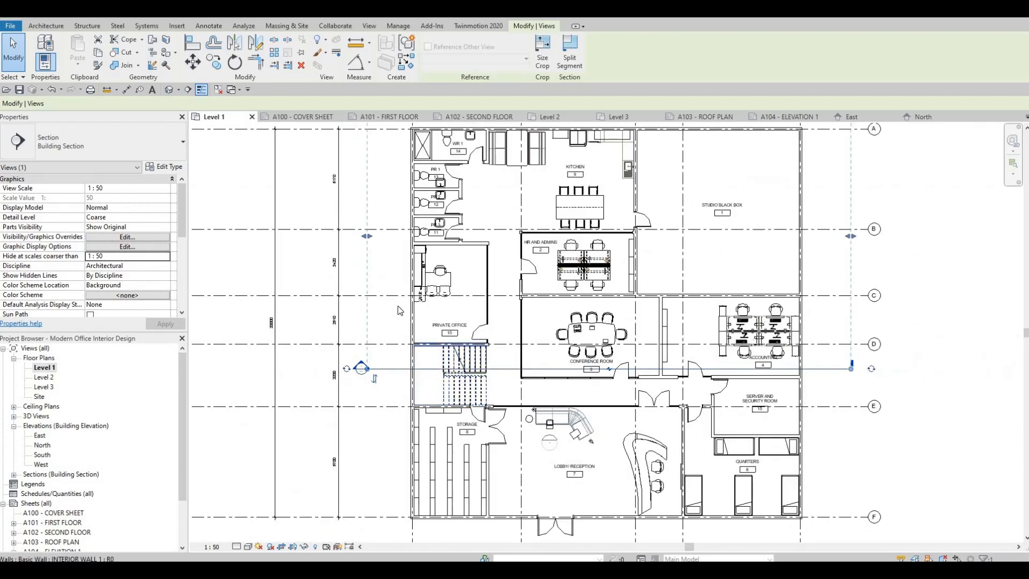
key(Escape)
key(Escape)
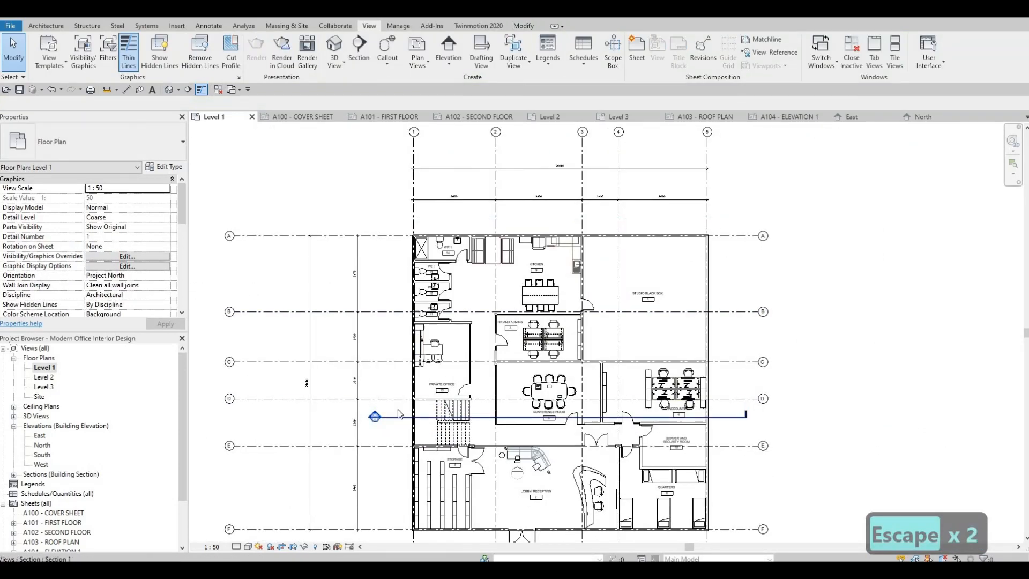
click(384, 418)
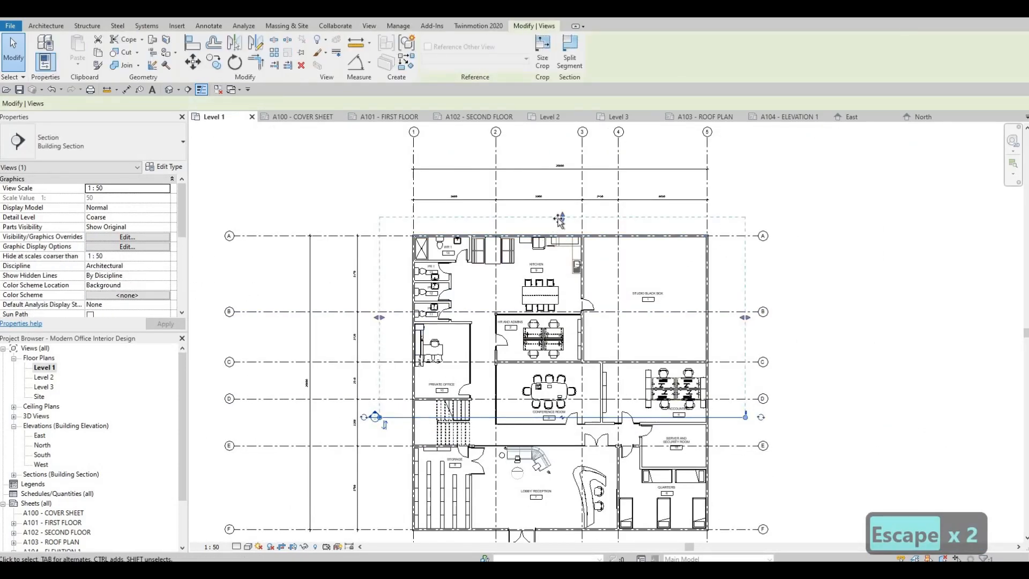
drag(563, 217, 562, 294)
drag(427, 414, 427, 415)
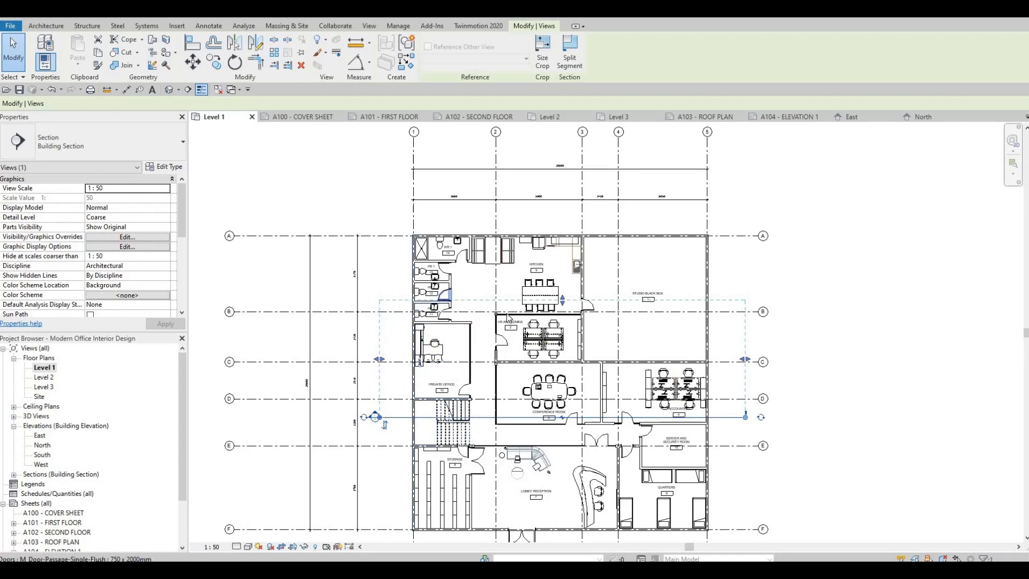
scroll(375, 370, down, 4)
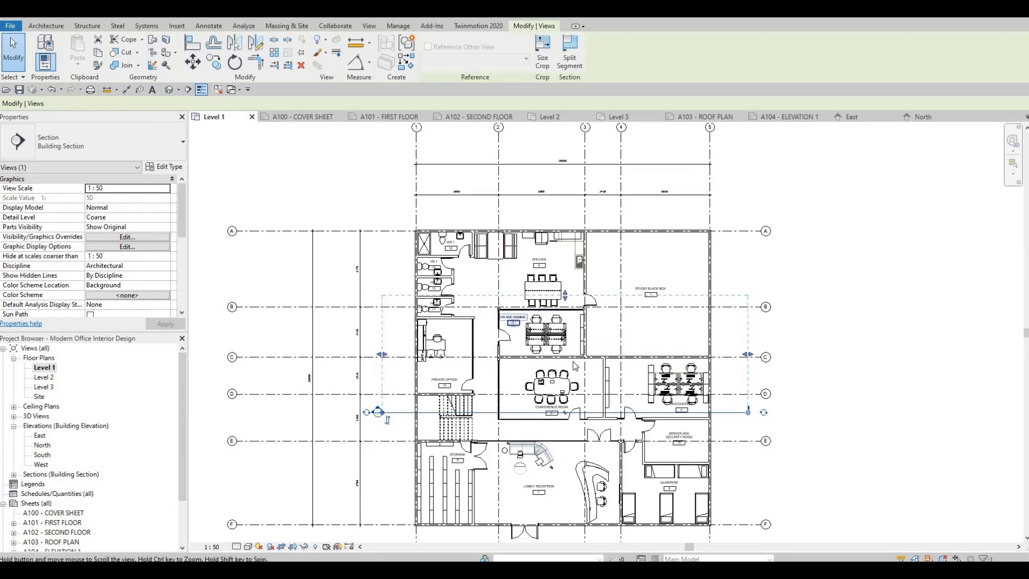
key(Escape)
key(Escape)
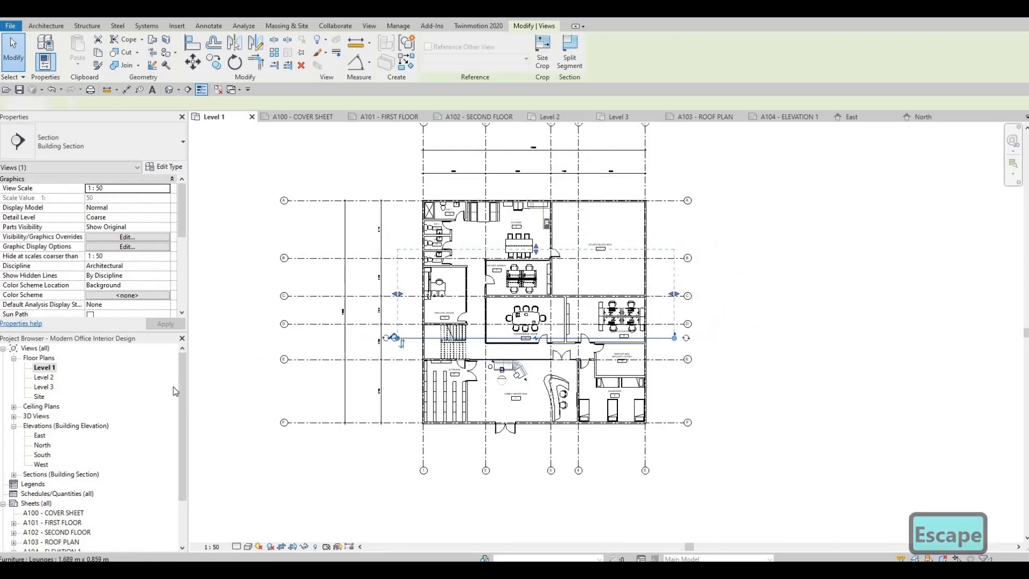
Step: Draw a vertical building section across the whole Level 1 plan between grids 2 and 3, from below the main entrance upward past grid A
click(189, 90)
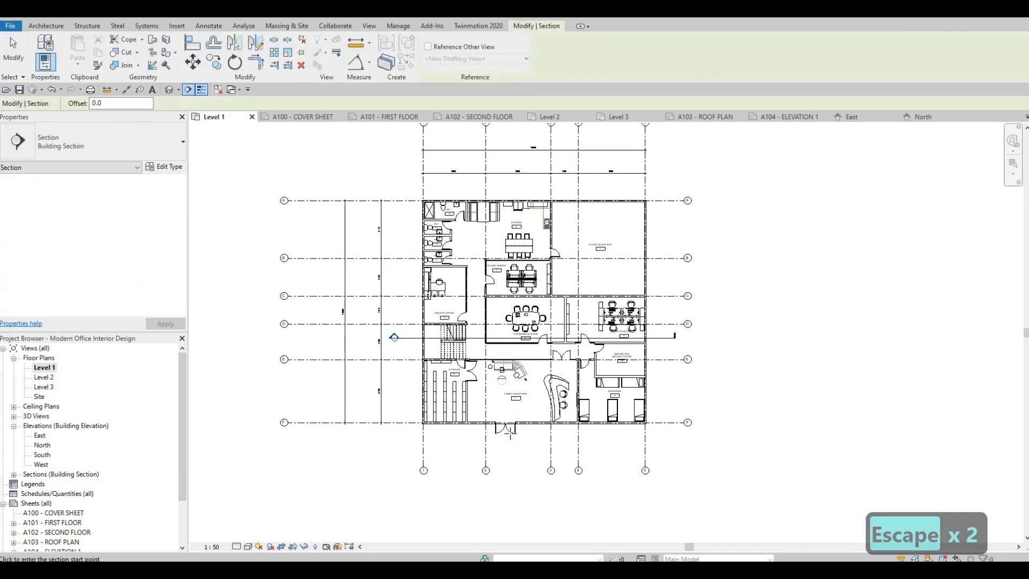
click(506, 476)
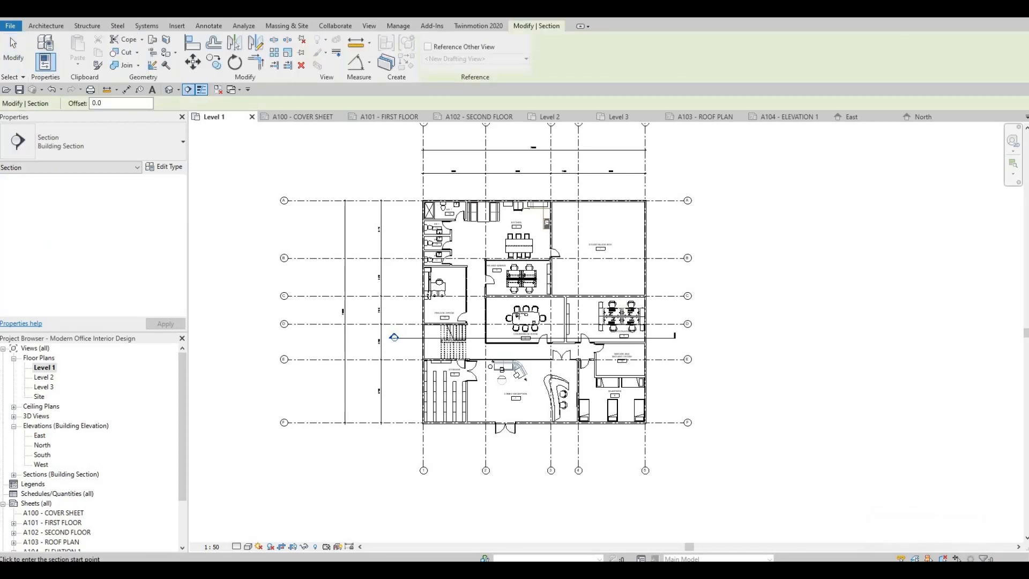
click(507, 186)
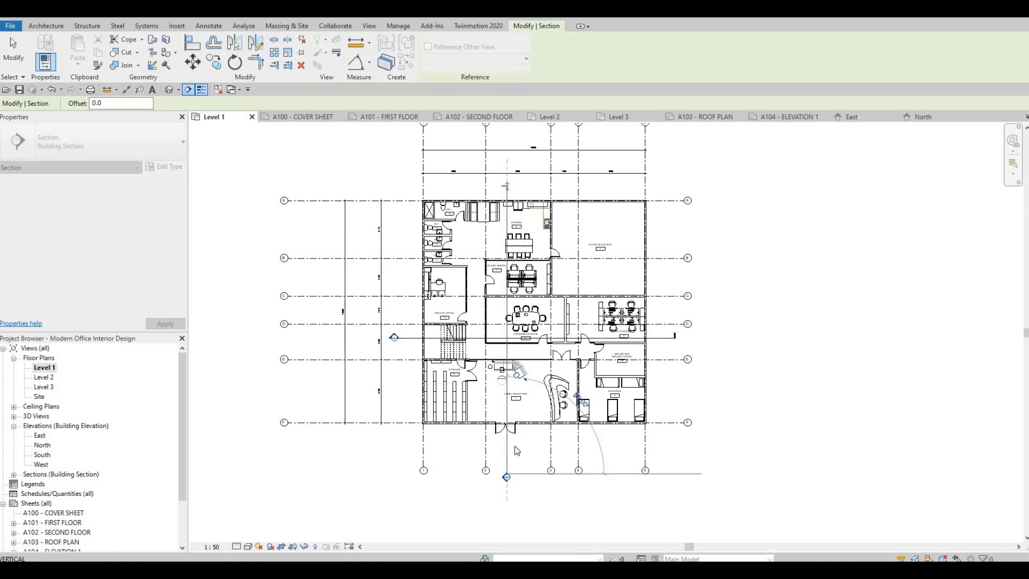
key(Escape)
key(Escape)
key(Escape)
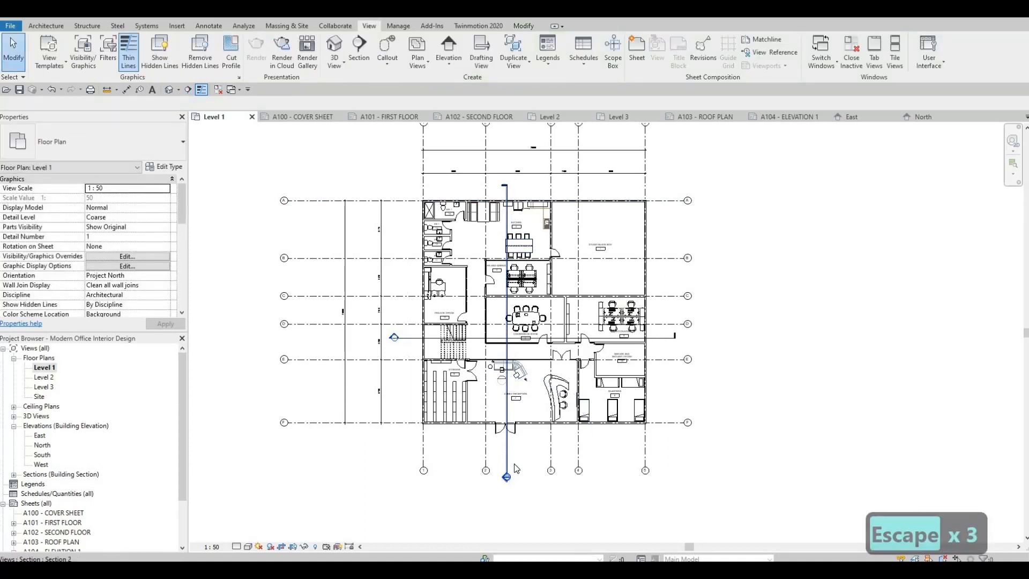
Step: Extend the vertical section's view depth slightly, to about midway between grids 4 and 5, and clear the selection
click(513, 472)
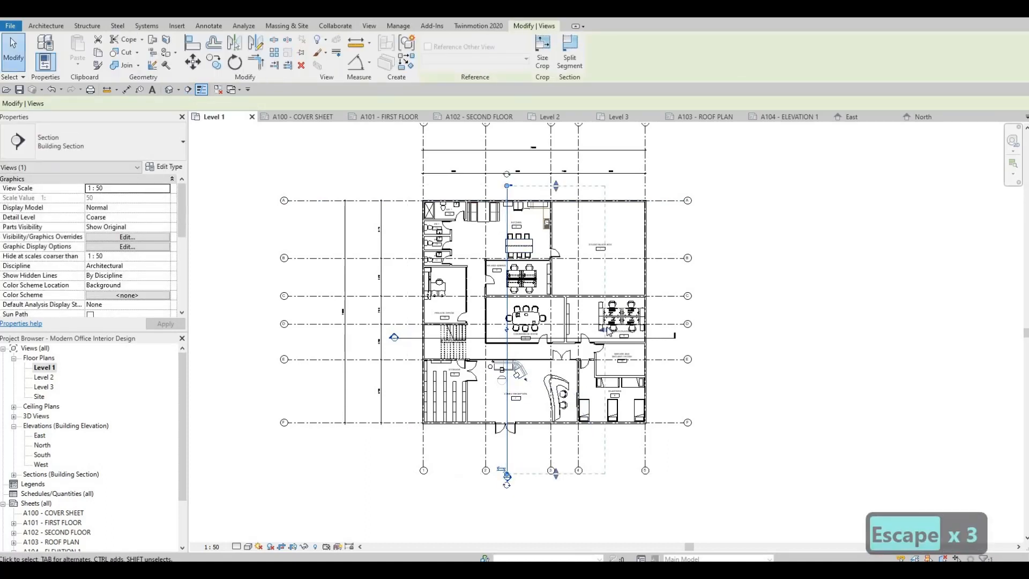
drag(605, 330, 619, 329)
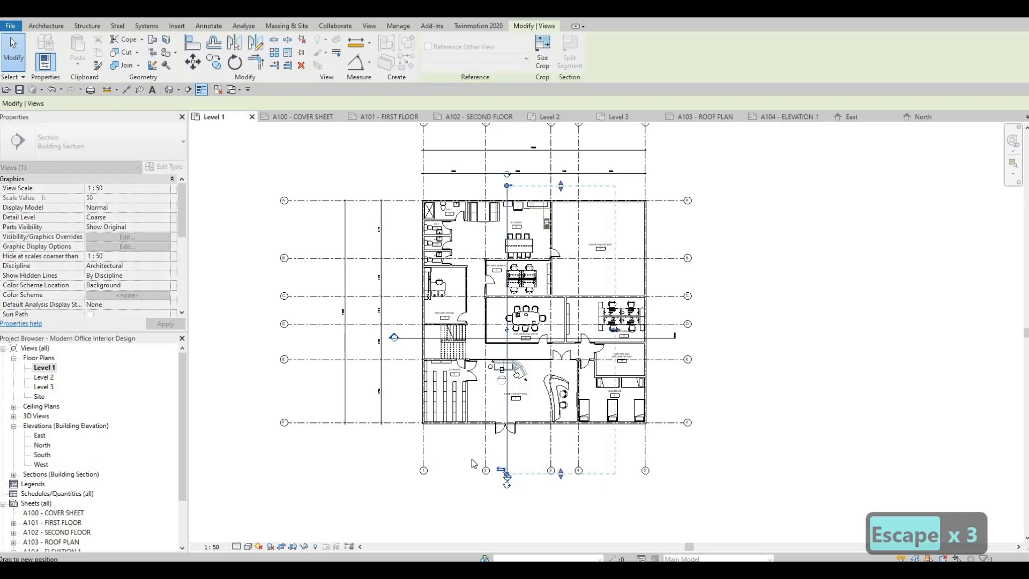
key(Escape)
key(Escape)
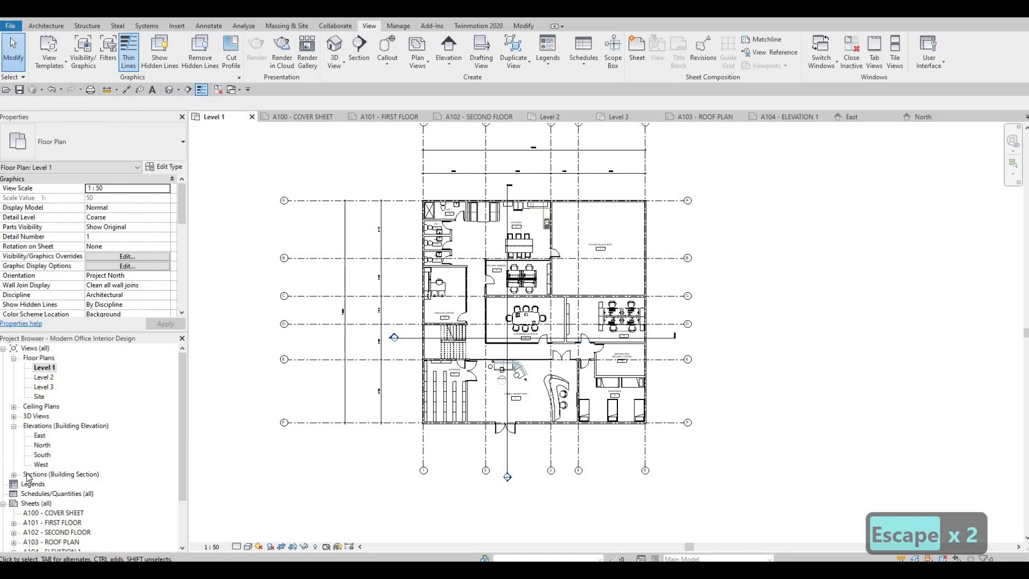
Step: Open the Section 1 view and set its detail level to Fine
click(13, 426)
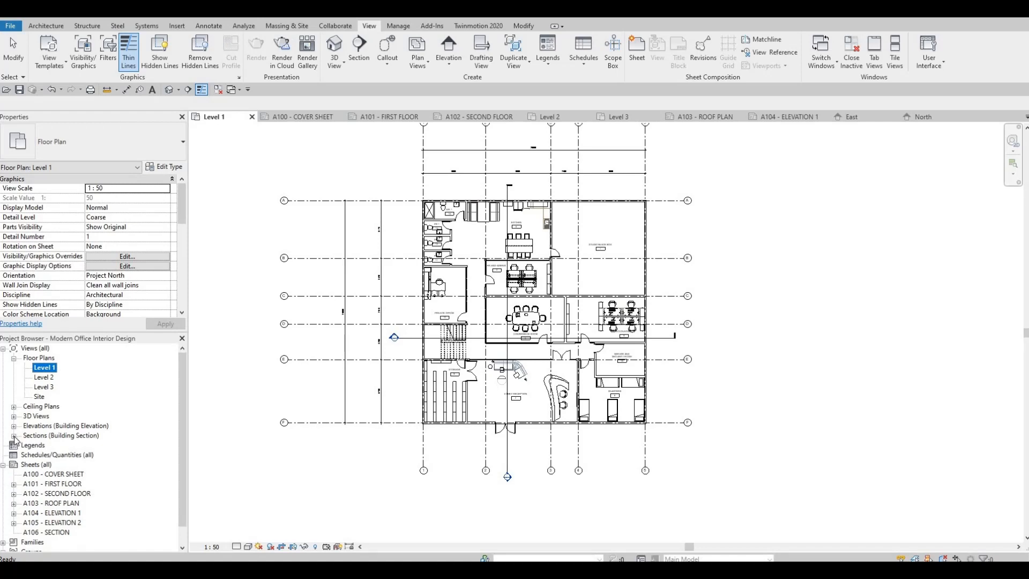
click(13, 436)
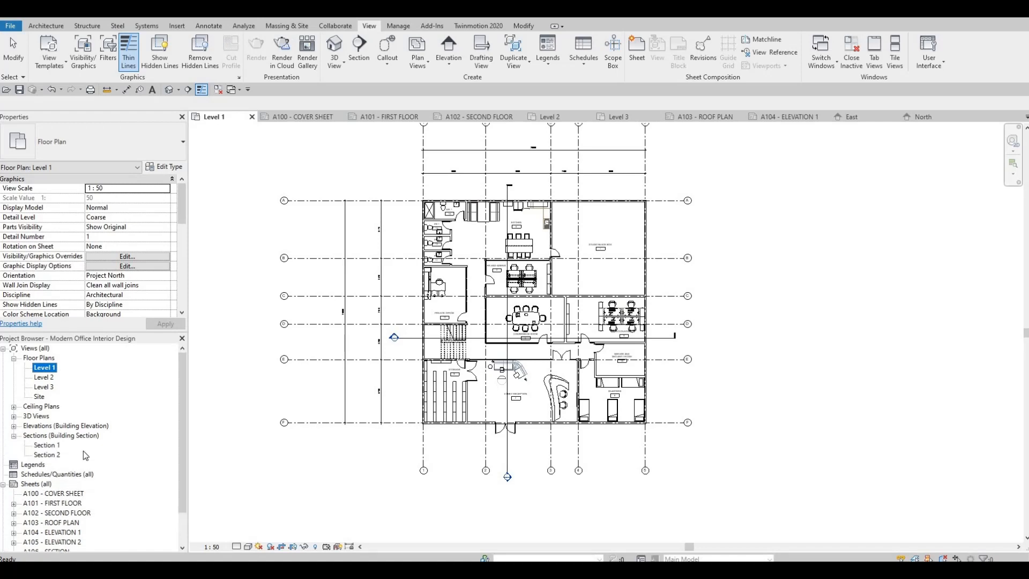
double_click(47, 446)
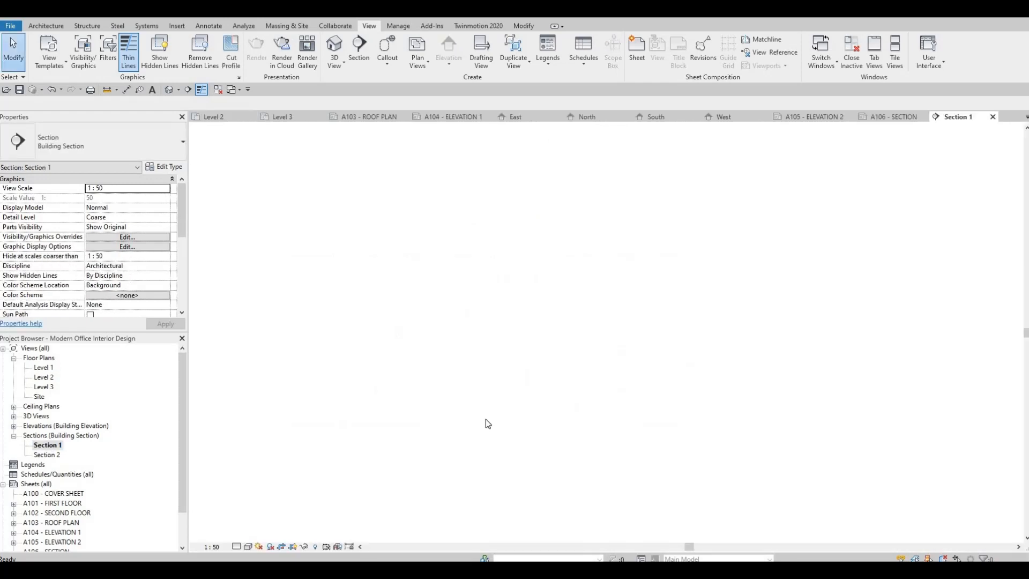
click(237, 546)
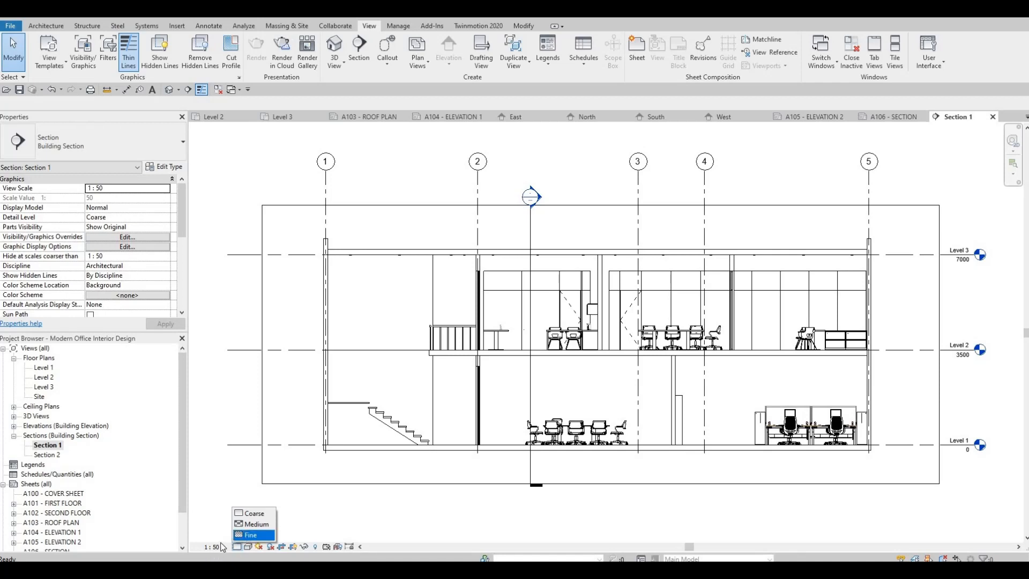
click(250, 535)
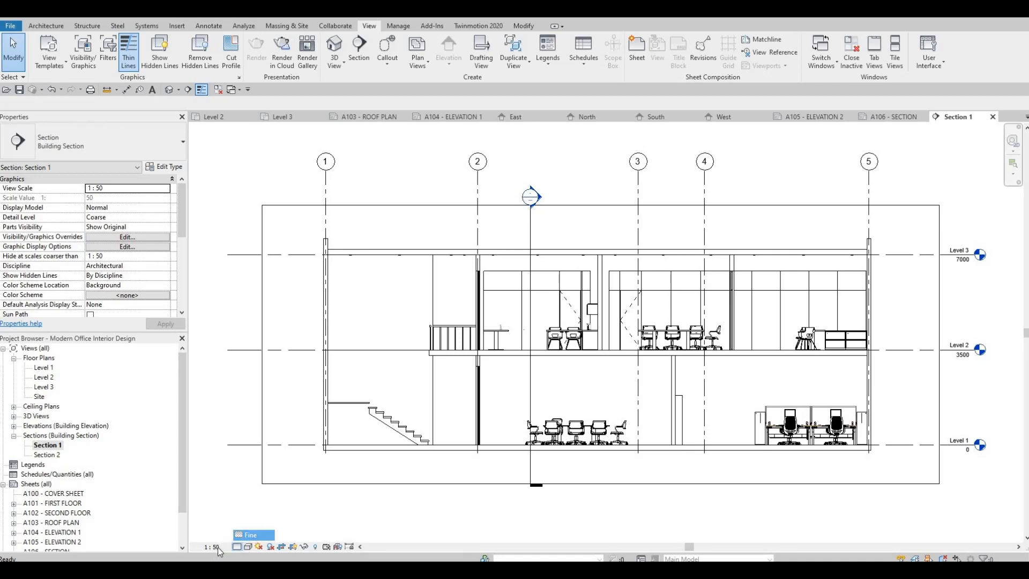
Step: Turn on cast shadows and ambient shadows in Section 1's graphic display options and set the background to Gradient
click(249, 547)
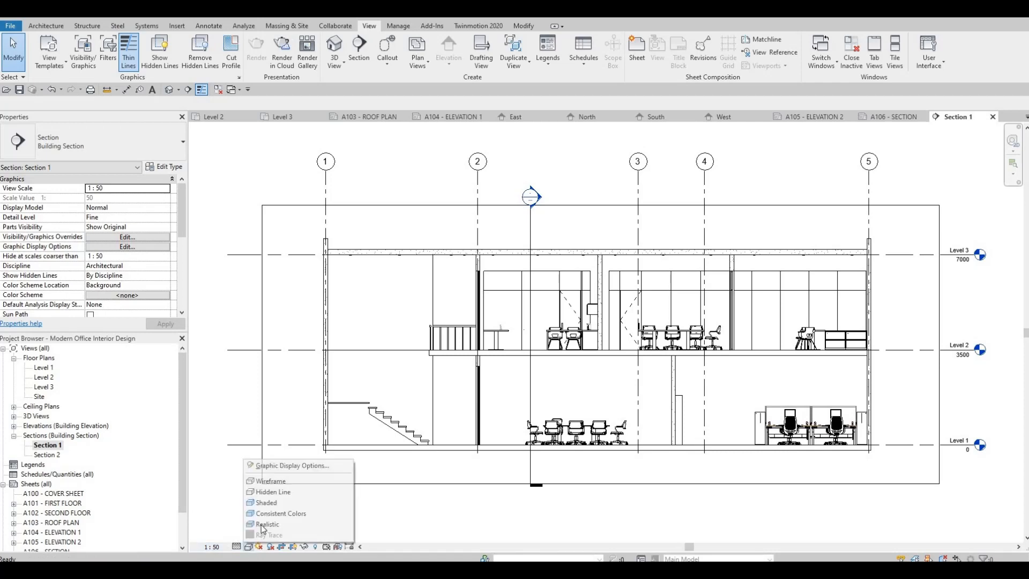
click(277, 471)
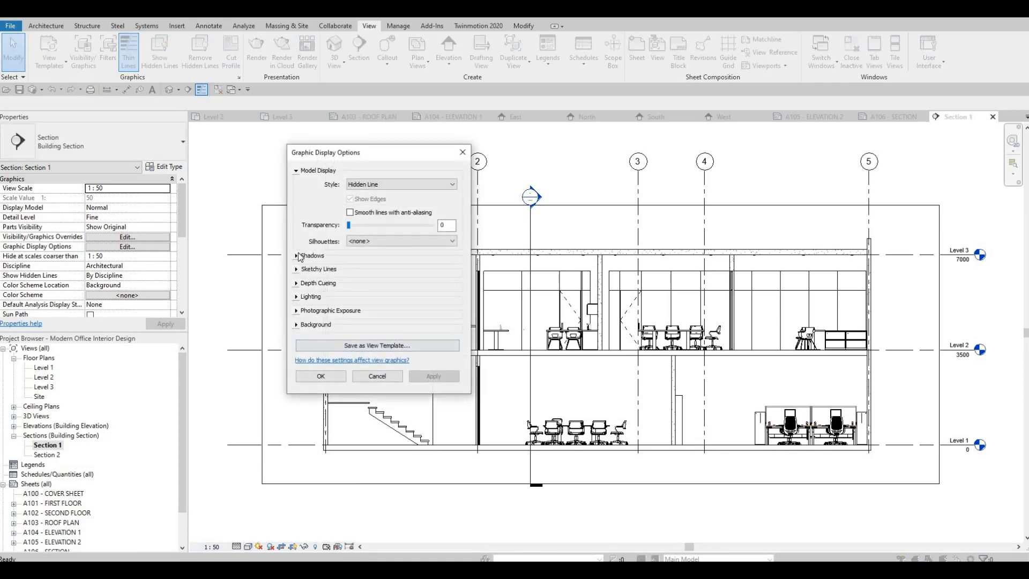
click(337, 258)
click(351, 276)
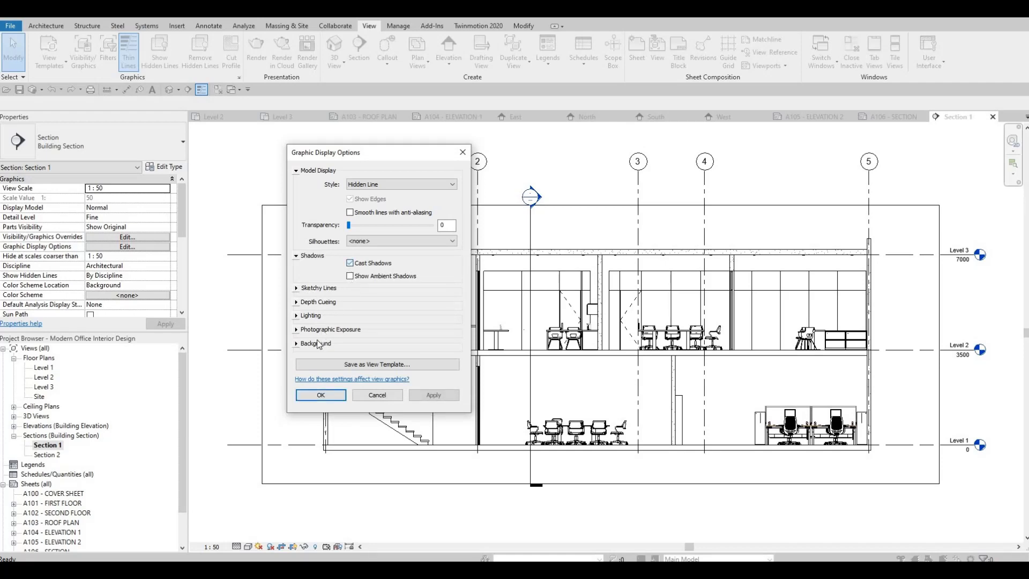
click(316, 343)
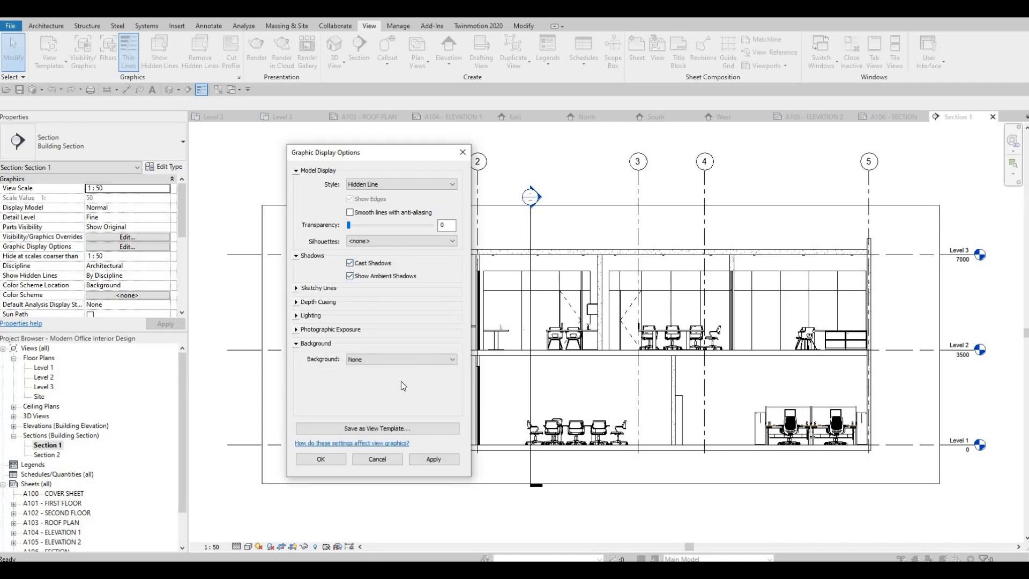
click(402, 359)
click(433, 464)
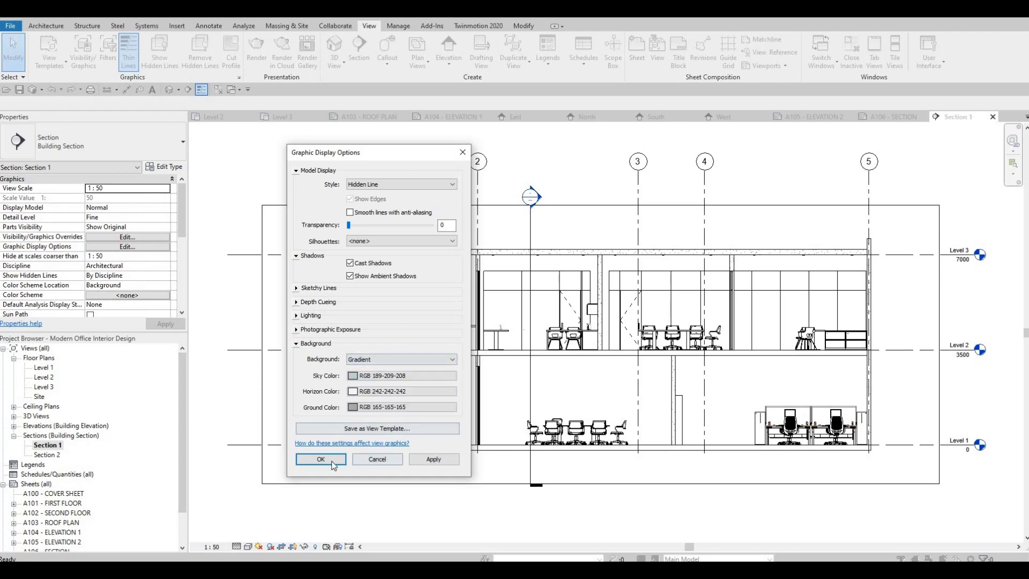
click(327, 462)
scroll(321, 382, down, 3)
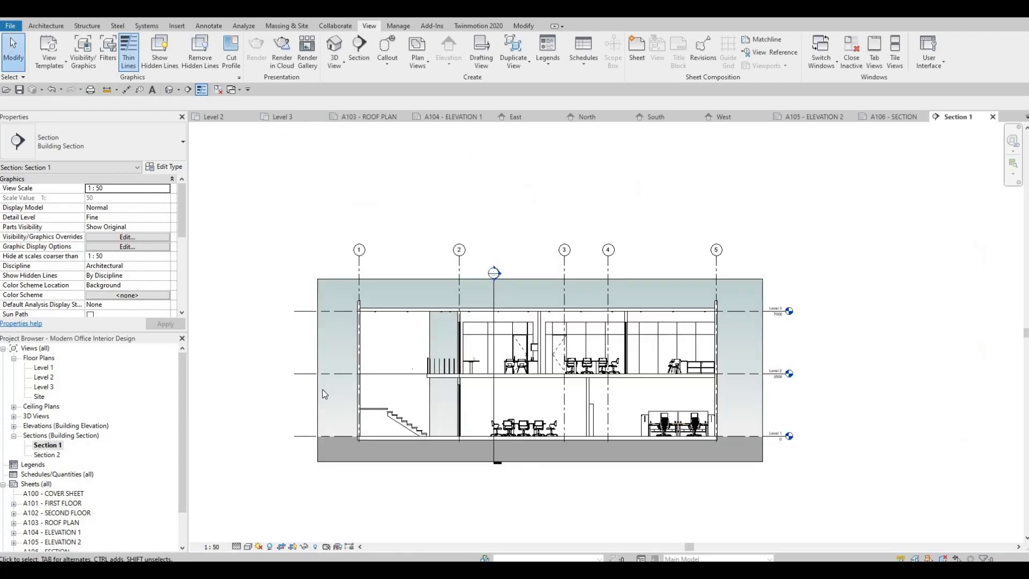
scroll(325, 382, up, 2)
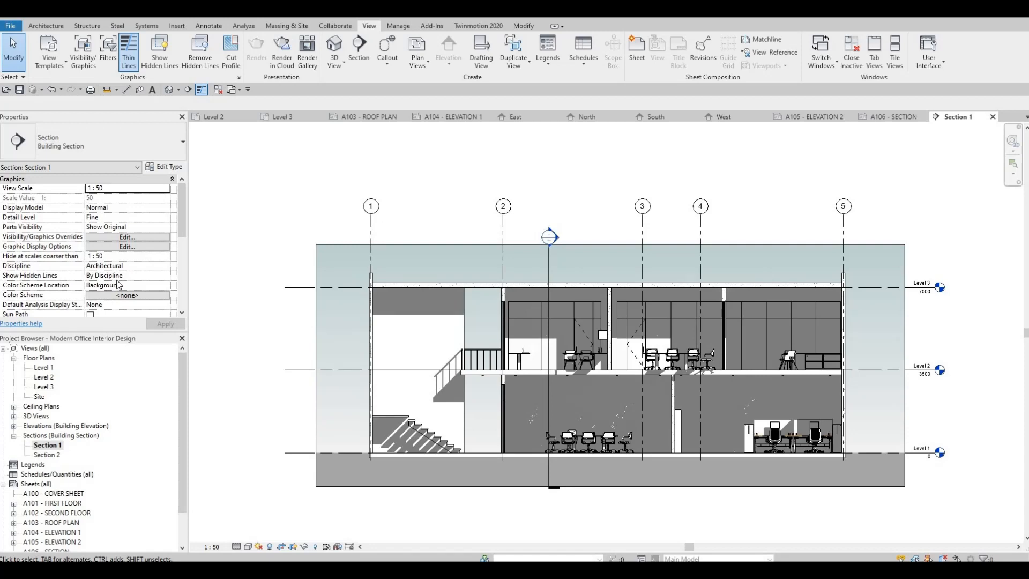
Step: Enable Annotation Crop for Section 1 and hide its crop region
scroll(118, 285, down, 3)
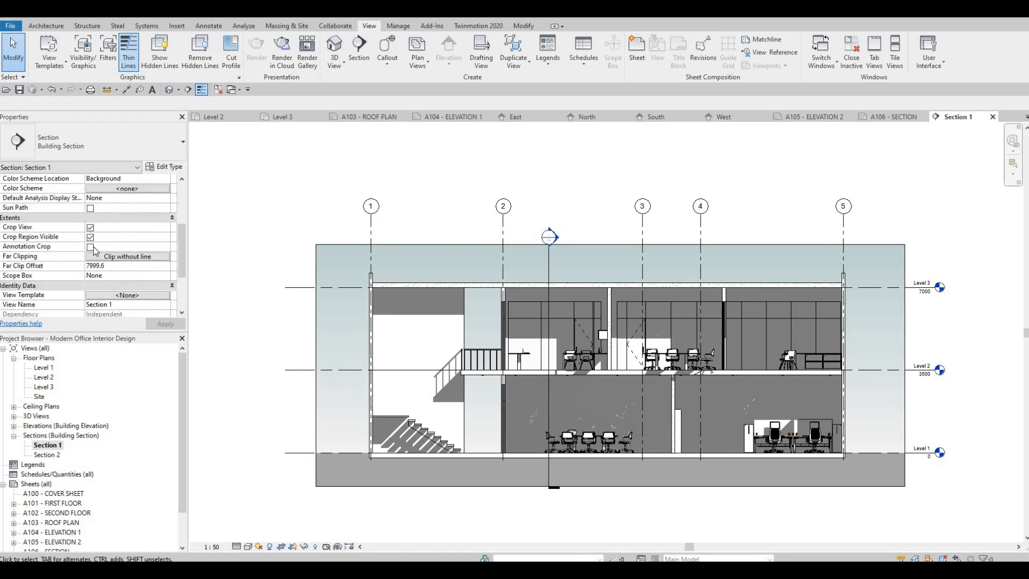
click(91, 247)
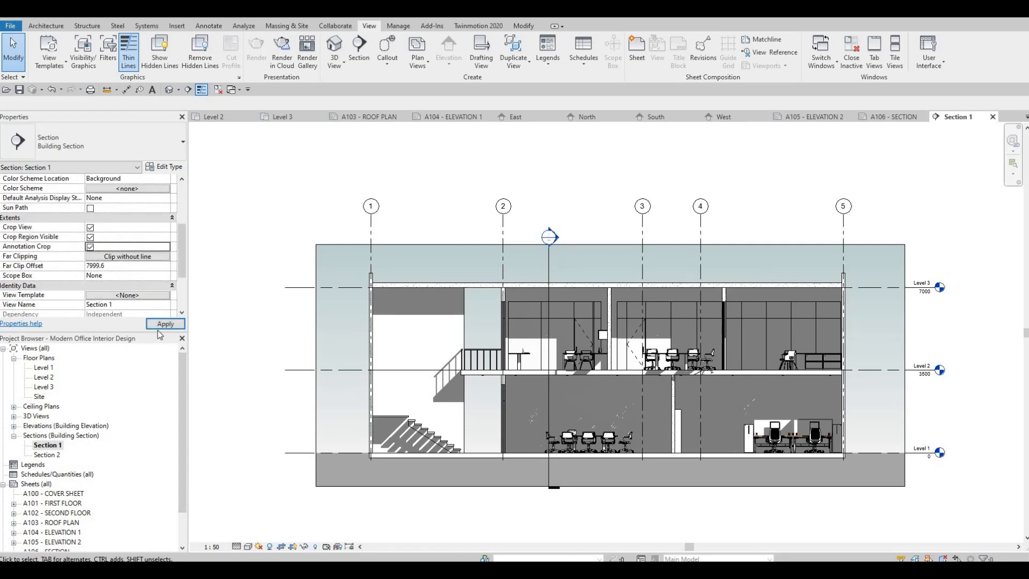
click(159, 328)
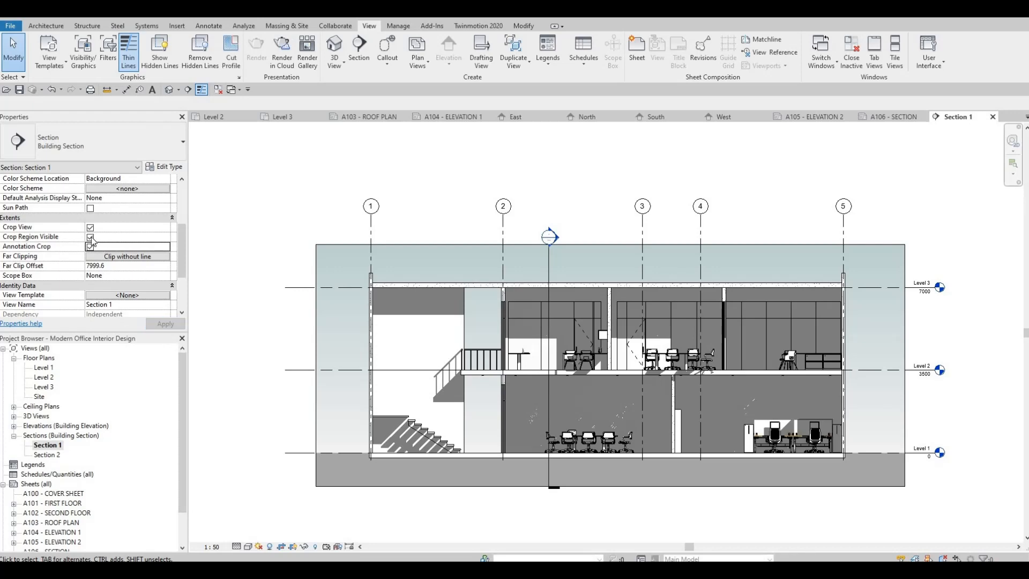
click(90, 237)
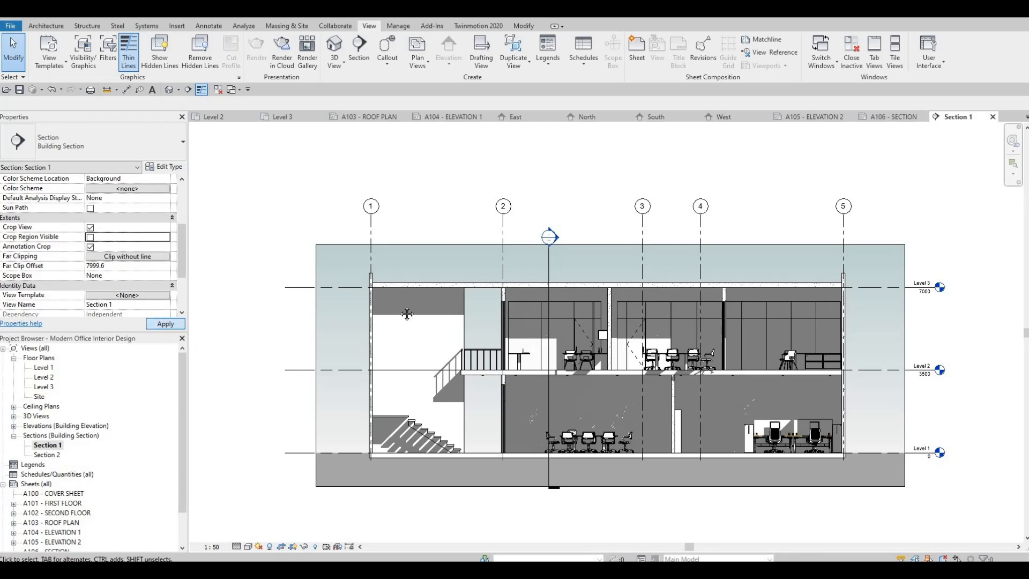
middle_drag(318, 433, 441, 354)
scroll(434, 344, down, 2)
key(Escape)
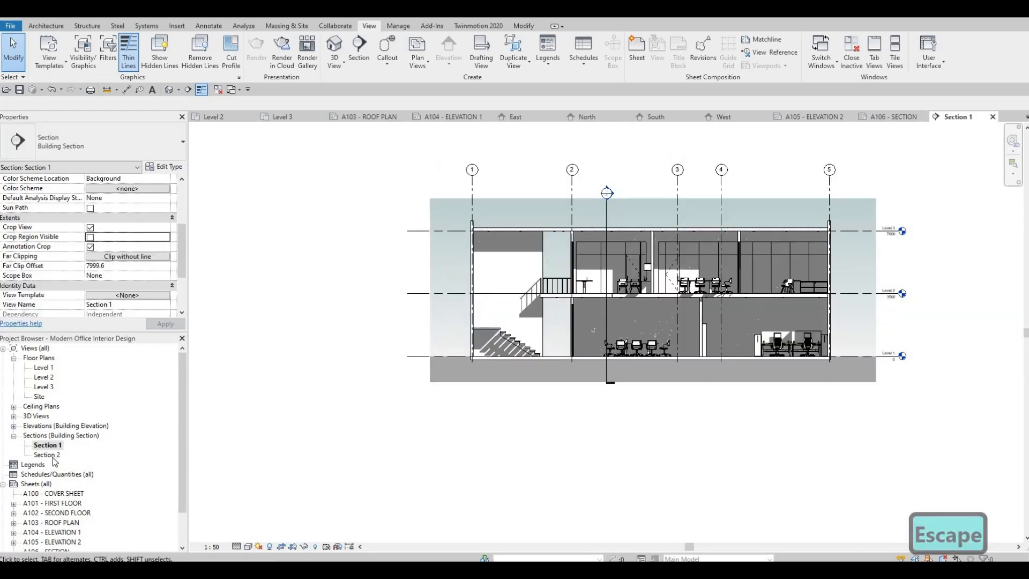
Step: Open the Section 2 view and set its detail level to Fine
double_click(47, 456)
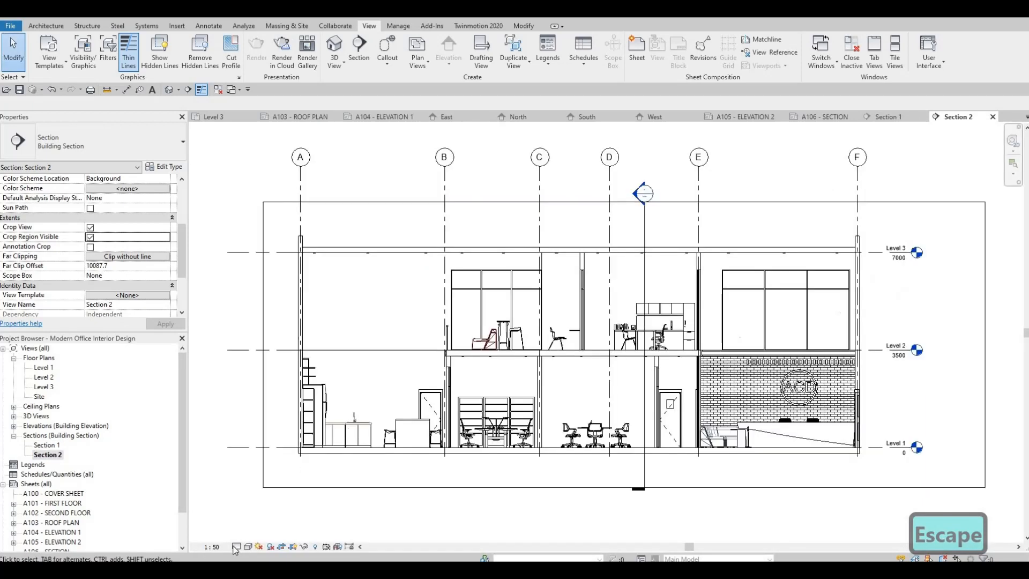
click(237, 547)
click(256, 535)
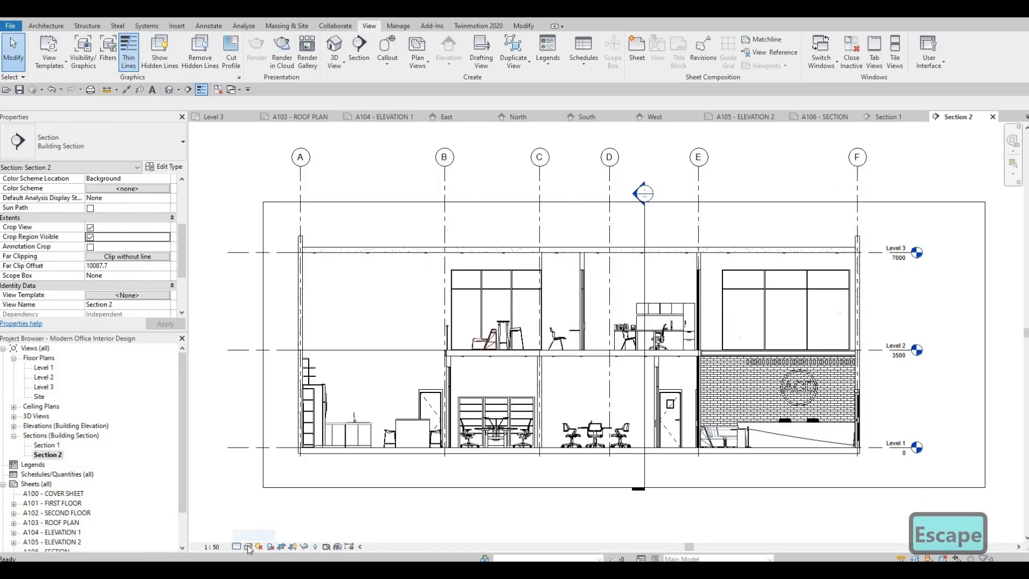
Step: Turn on cast shadows and ambient shadows in Section 2's graphic display options and set the background to Gradient
click(249, 547)
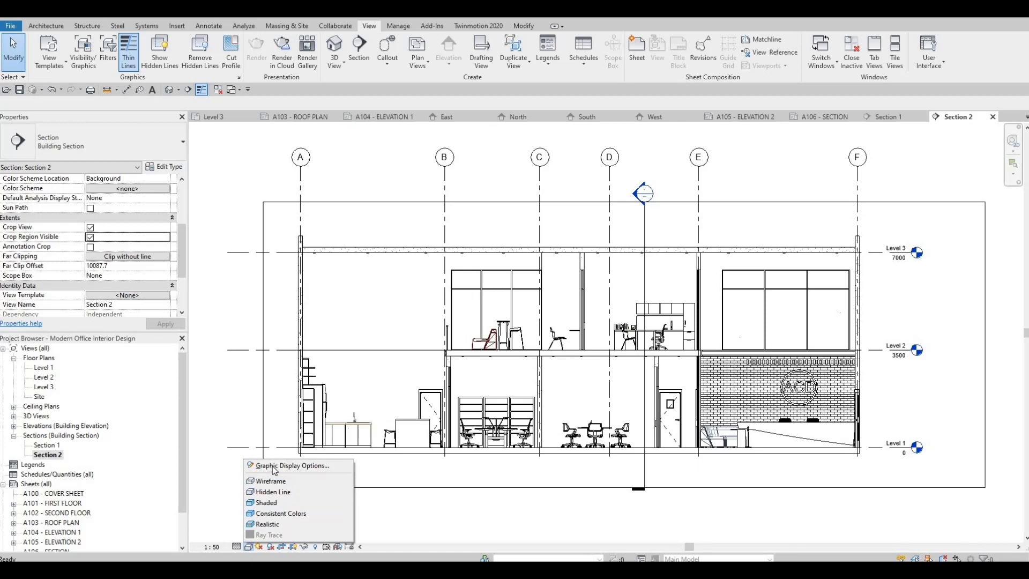
click(293, 466)
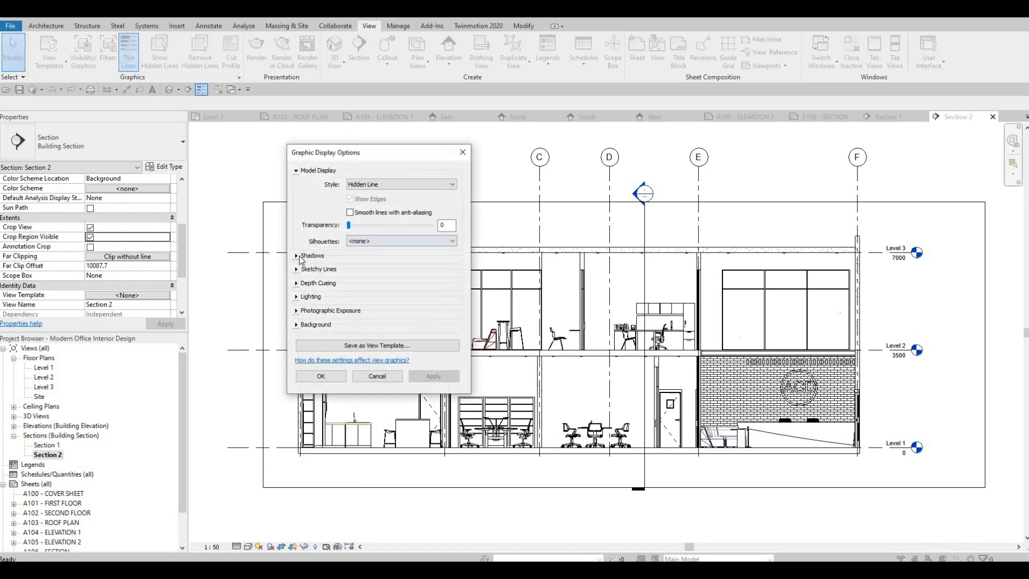
click(347, 256)
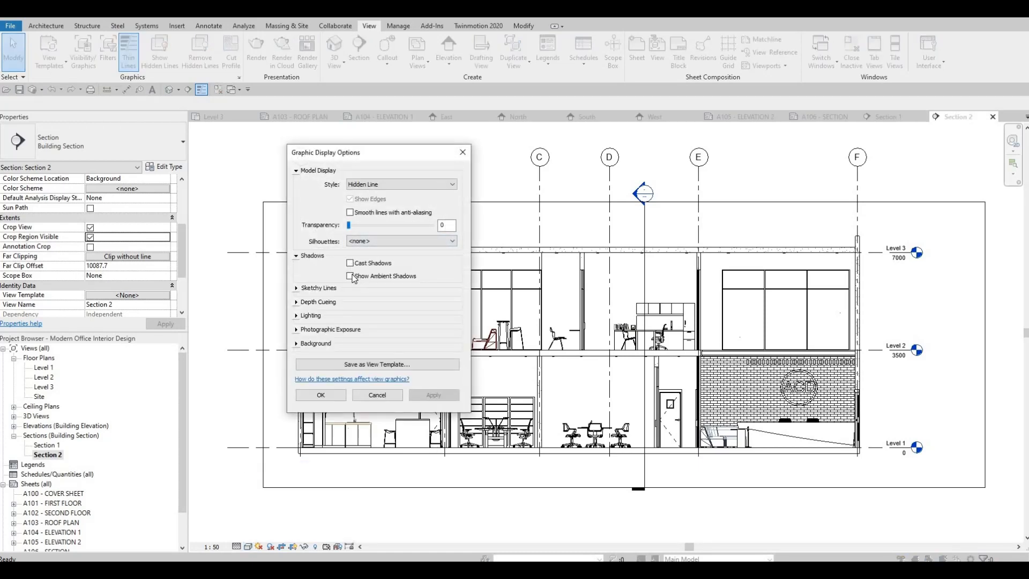
click(351, 276)
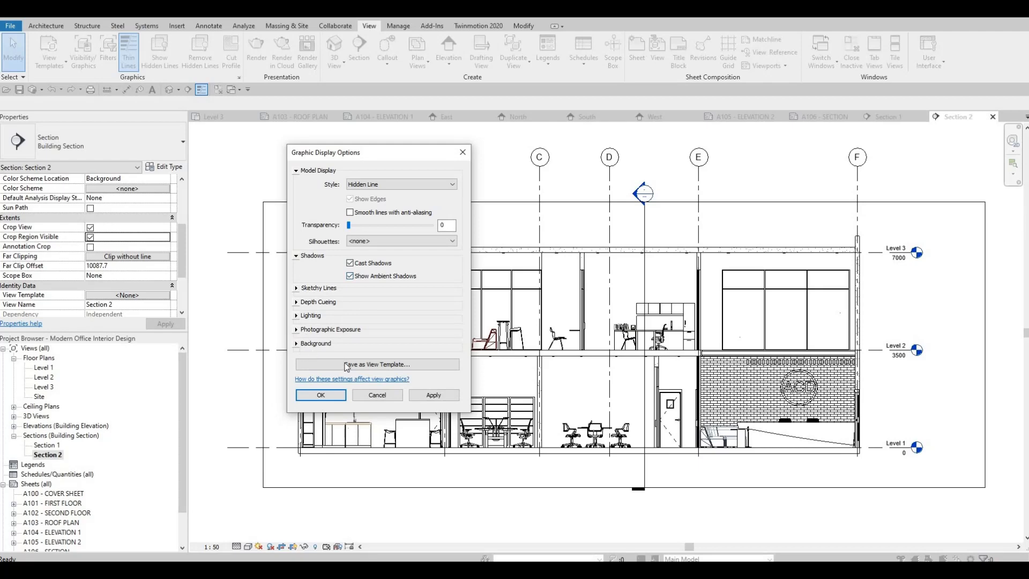
click(316, 343)
click(360, 359)
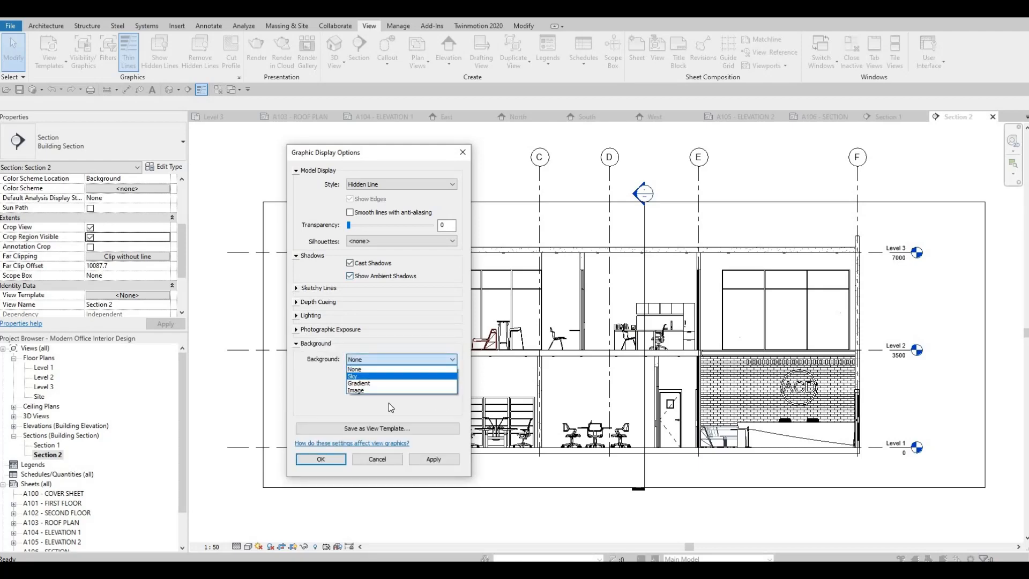
click(375, 384)
click(429, 461)
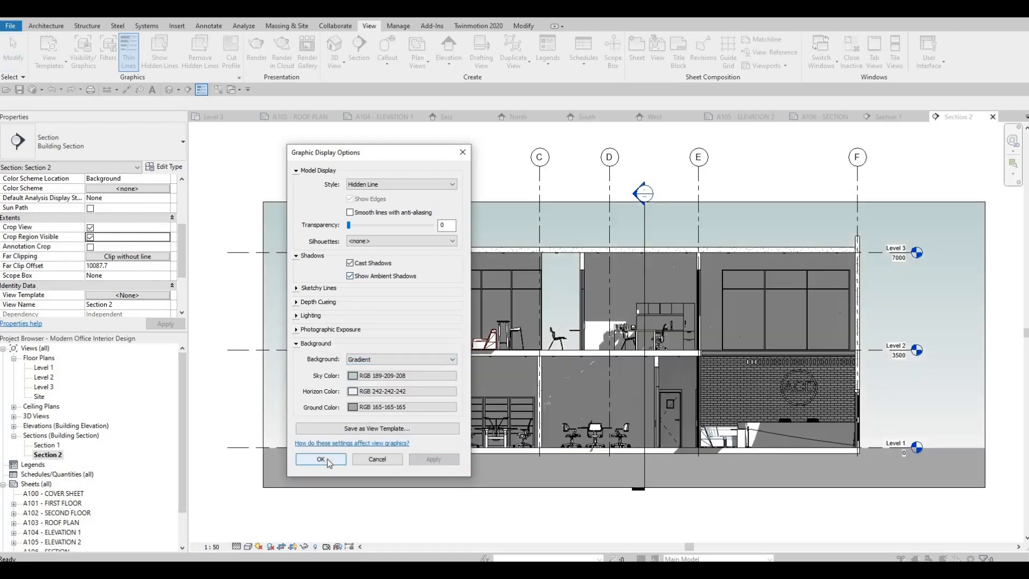
click(328, 461)
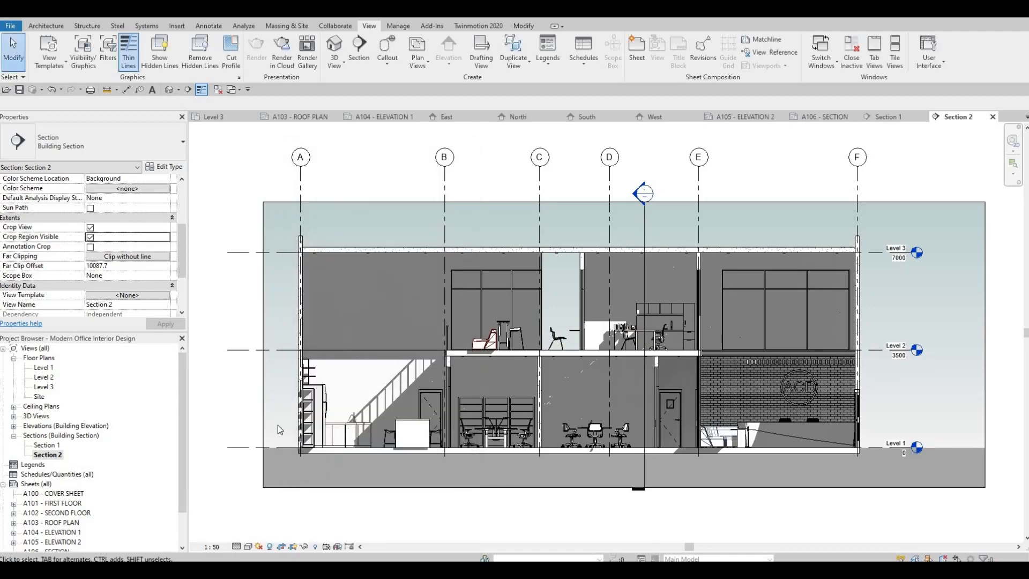
Step: Enable Annotation Crop for Section 2 and hide its crop region
click(90, 238)
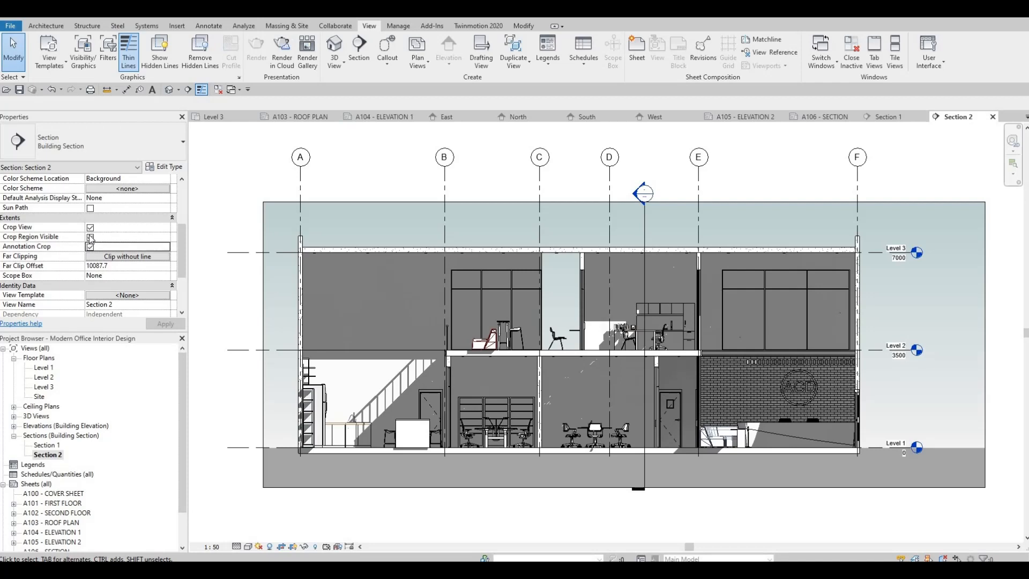
click(165, 324)
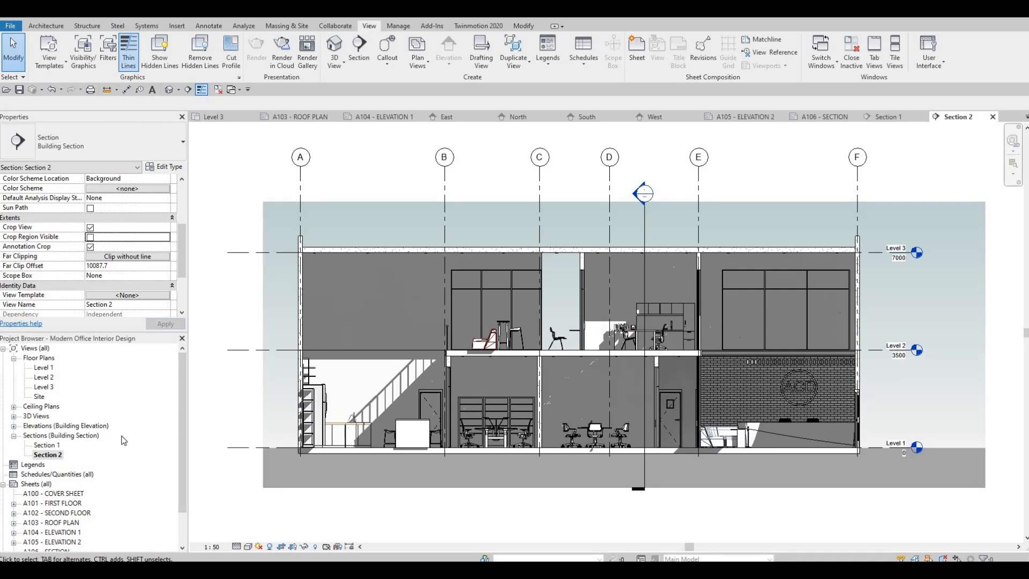
Step: Open sheet A106 - SECTION and place the Section 1 view in the upper half of the sheet
scroll(54, 527, down, 1)
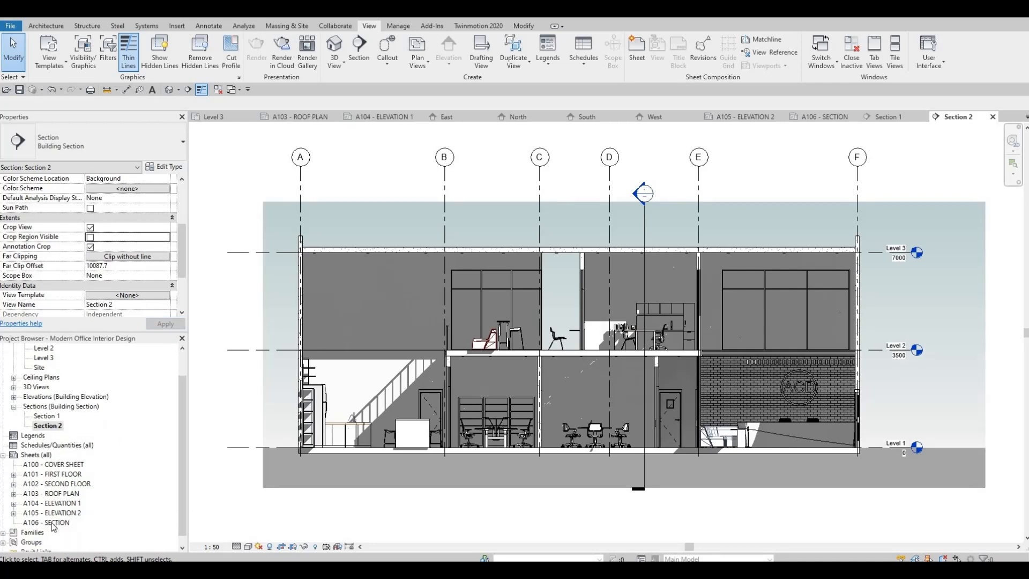
double_click(52, 523)
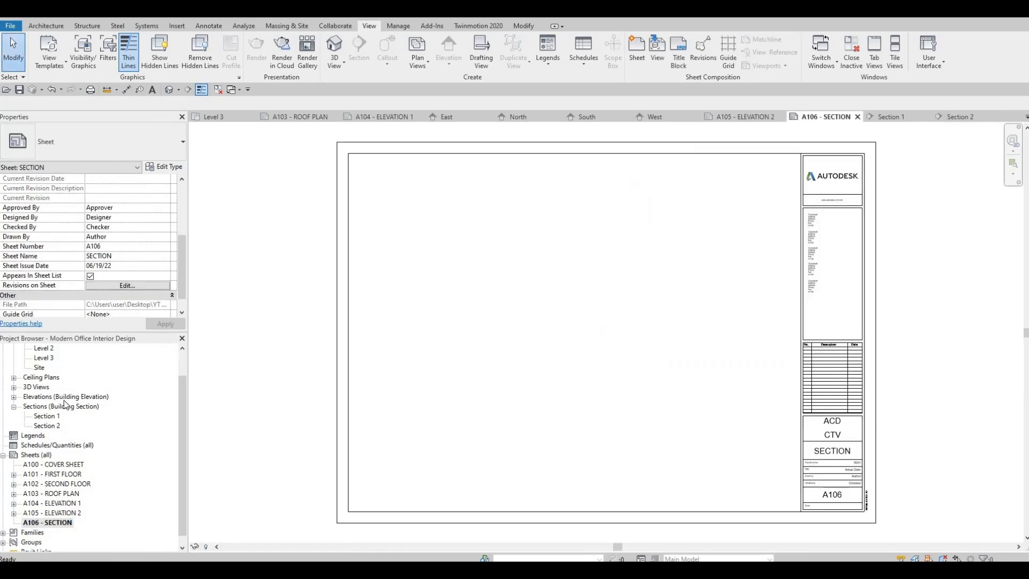
click(46, 416)
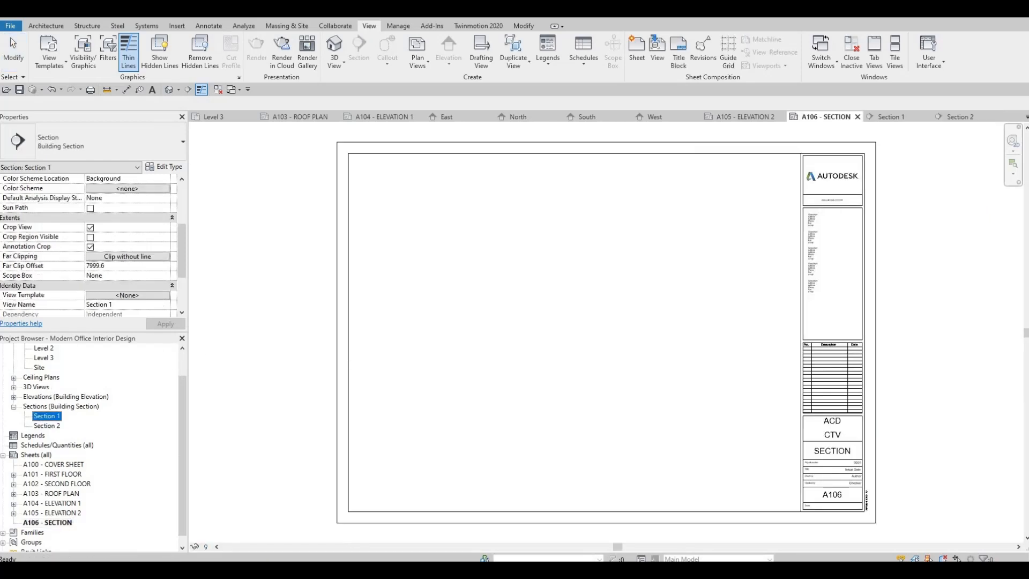
click(583, 260)
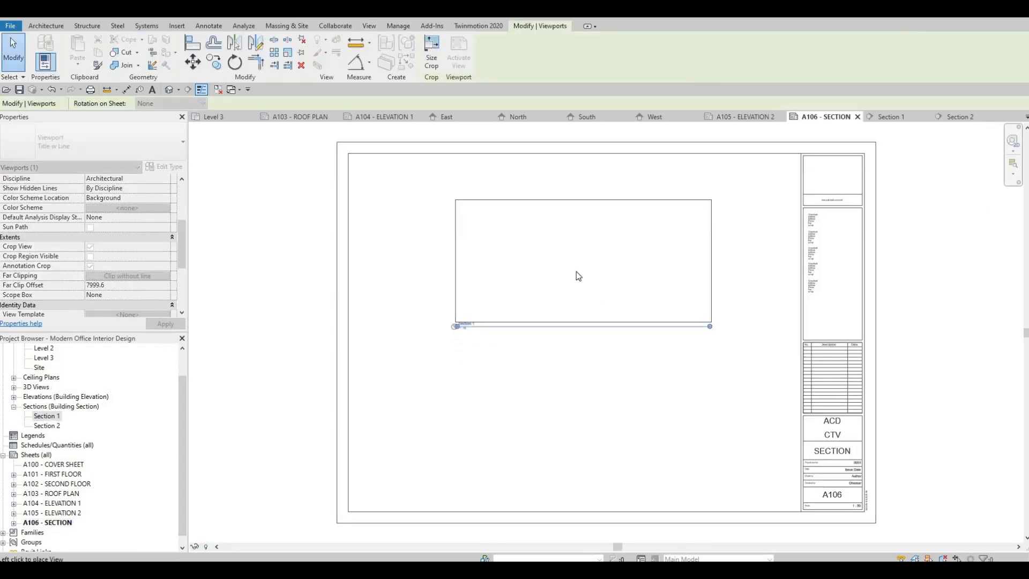
Step: Place the Section 2 view on the sheet below Section 1, with the left ends of their title lines aligned
click(47, 425)
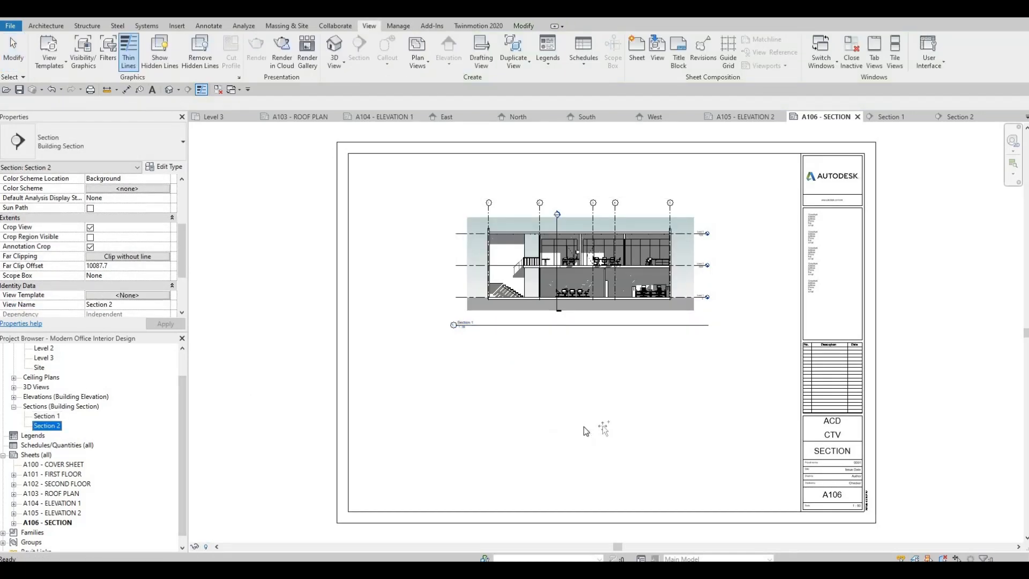
drag(586, 431, 577, 423)
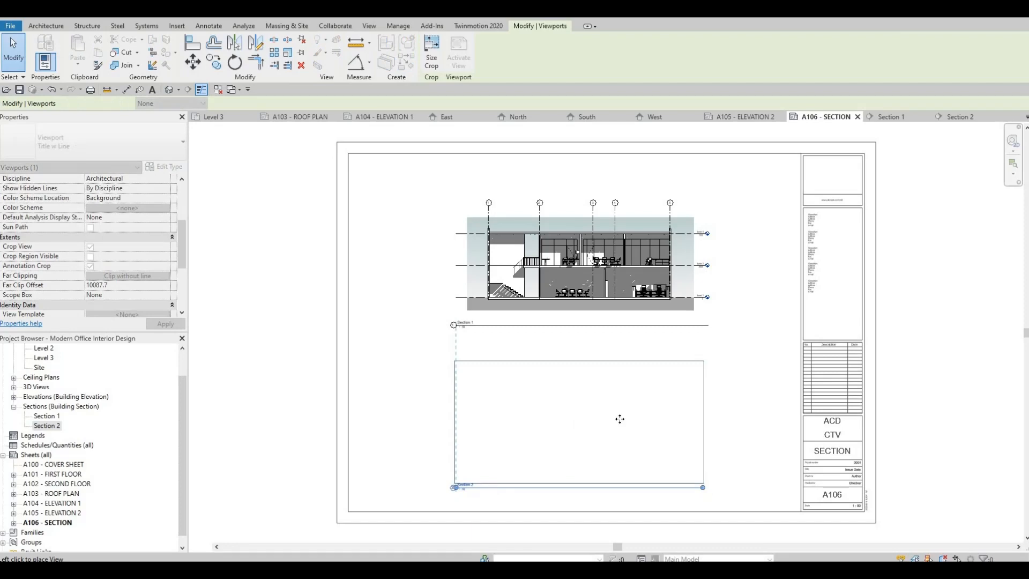
click(620, 418)
key(Escape)
key(Escape)
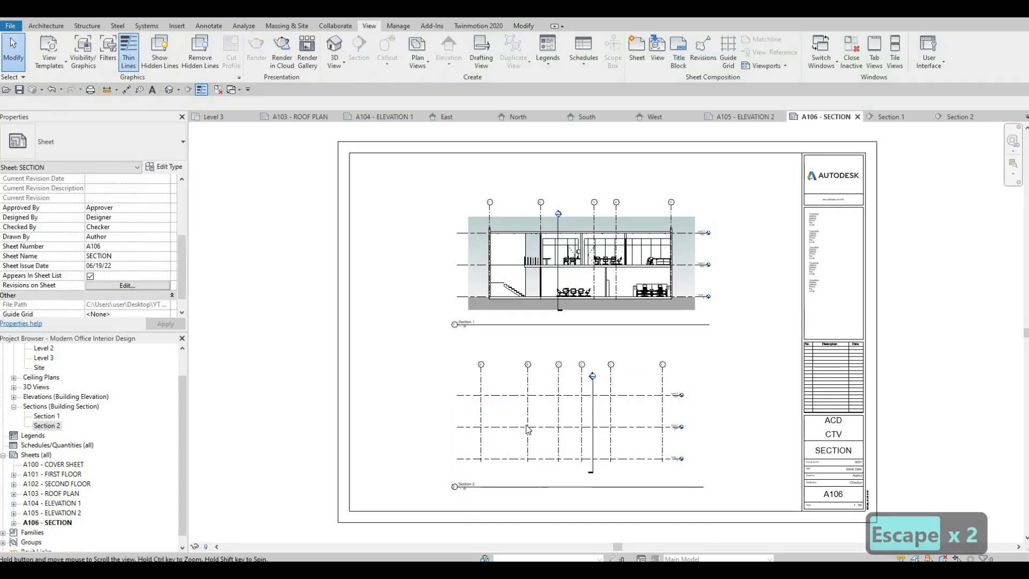
middle_drag(528, 429, 528, 374)
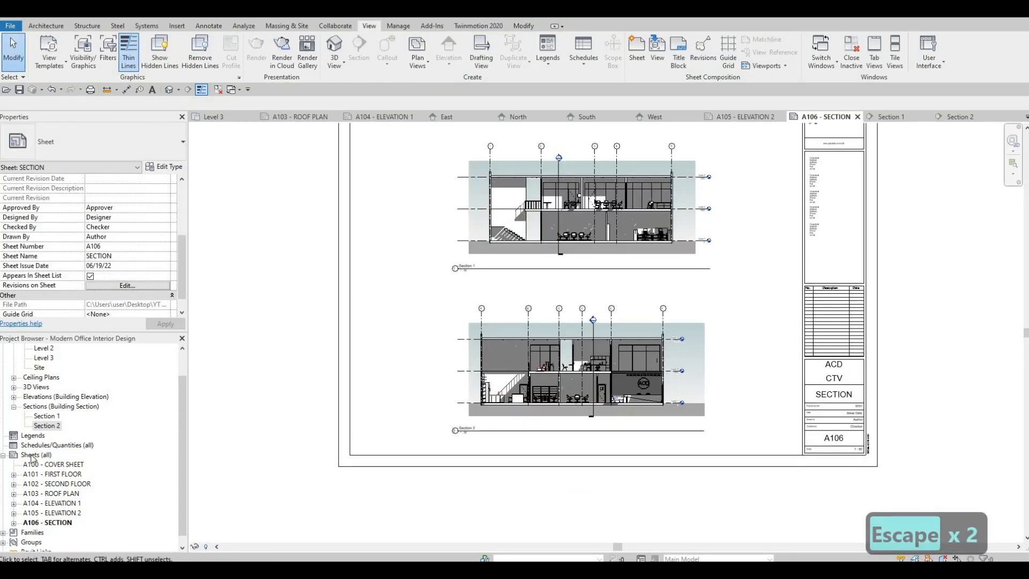
Step: Create a new sheet with the A0 metric titleblock
click(36, 455)
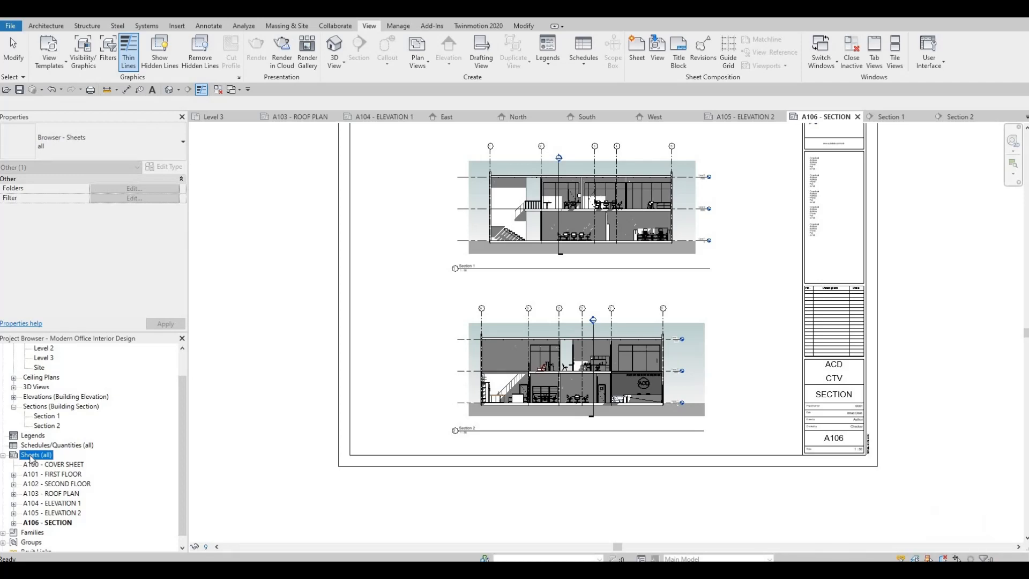
right_click(31, 459)
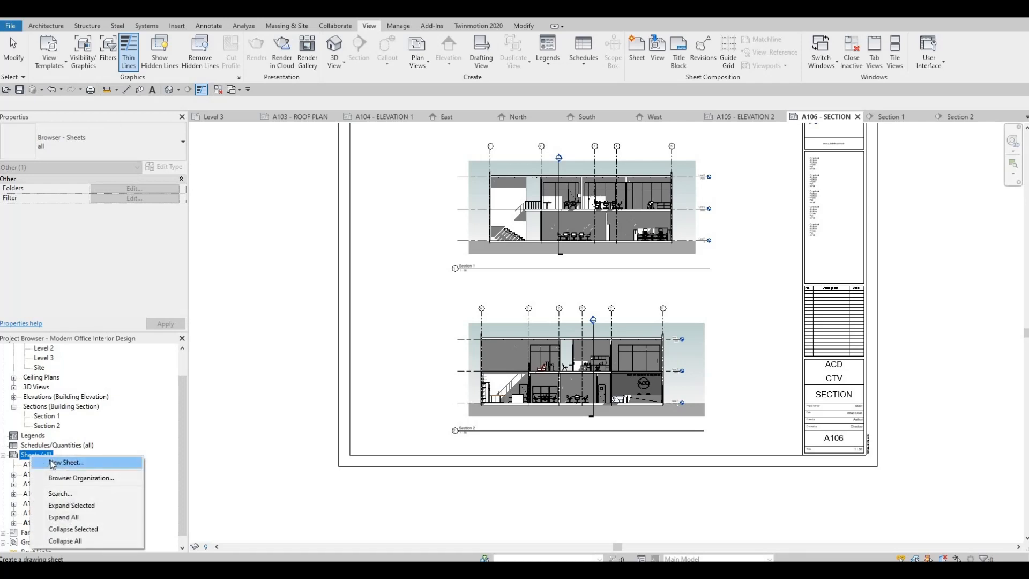
click(53, 464)
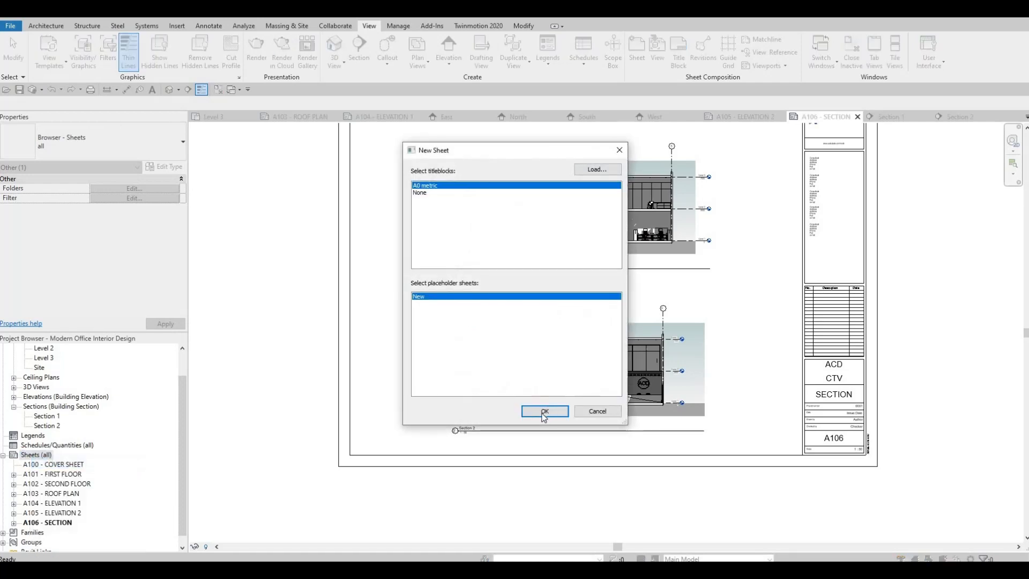
key(Return)
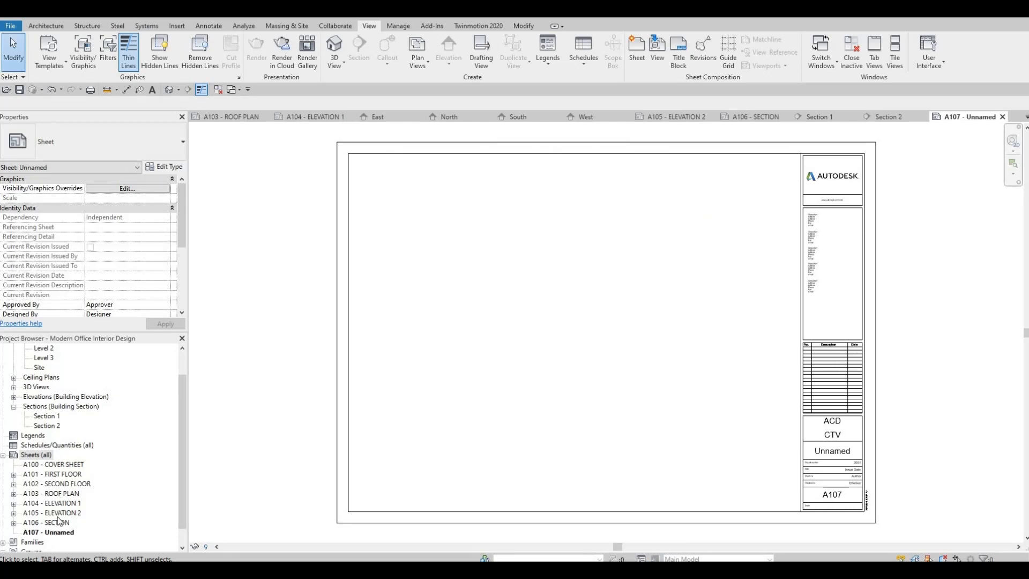
Step: Rename the unnamed sheet A107 as FIRST FLOOR - LIGHTING
right_click(57, 534)
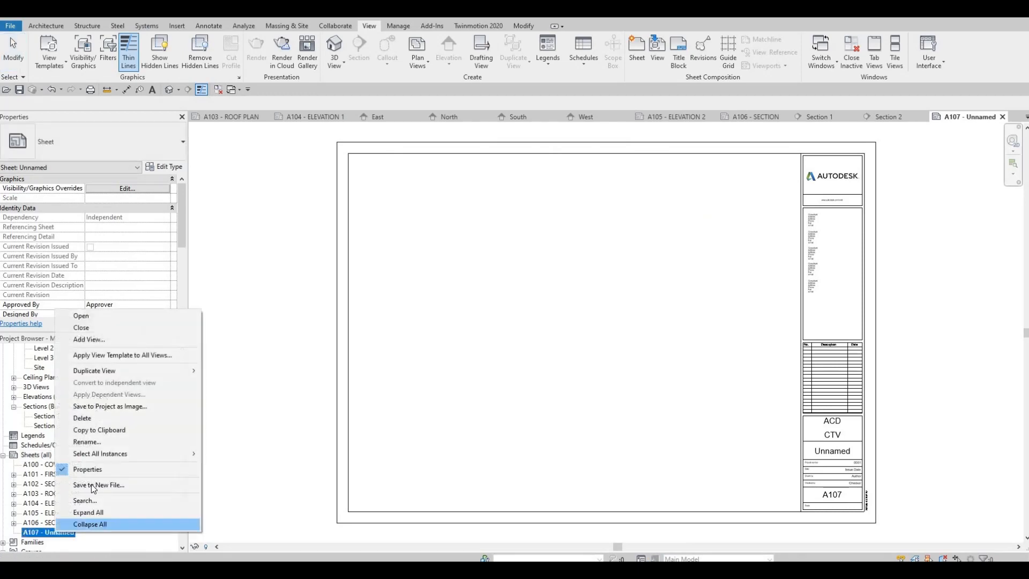
key(Escape)
key(Escape)
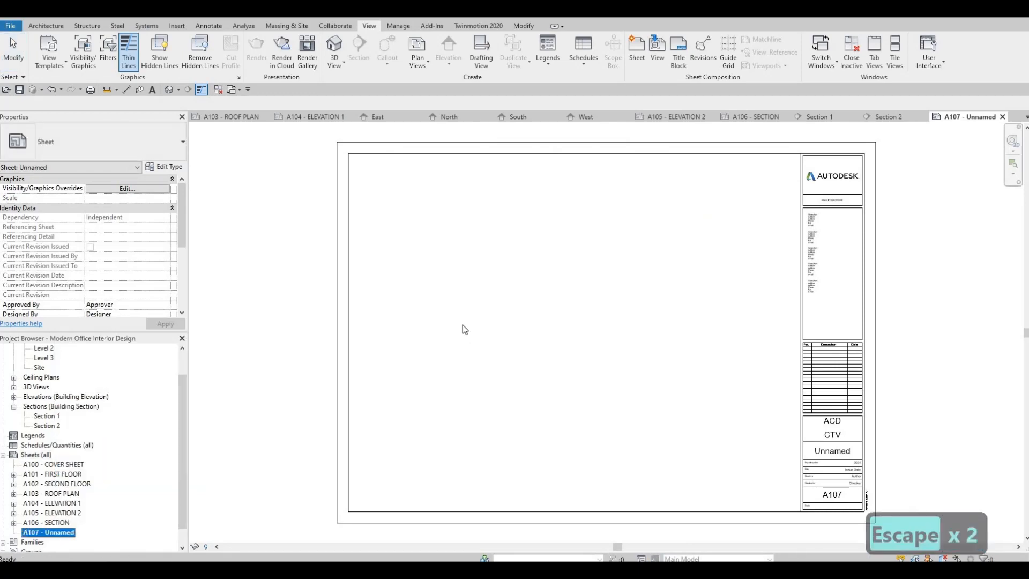
key(F2)
key(Tab)
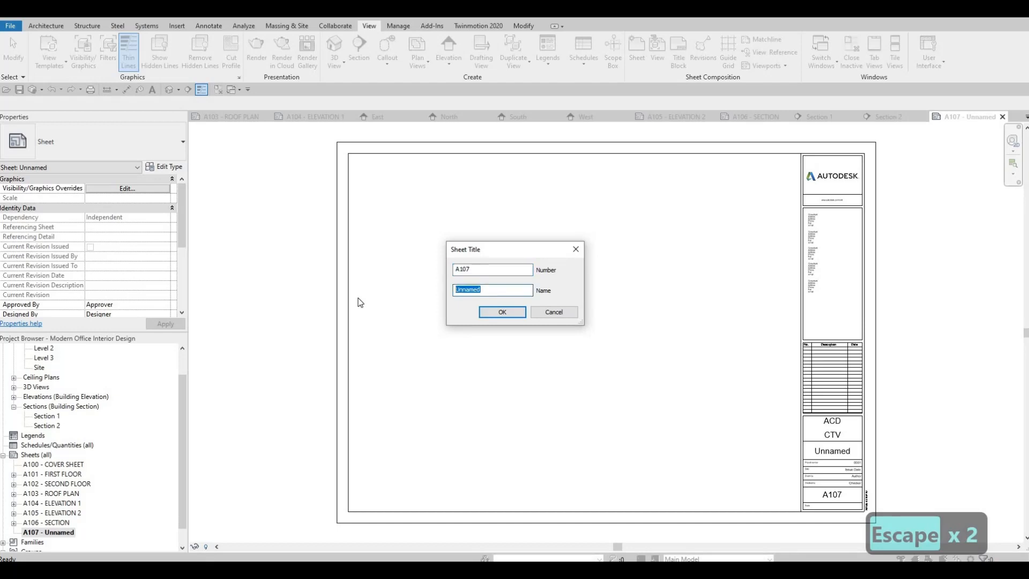
text(FIRST)
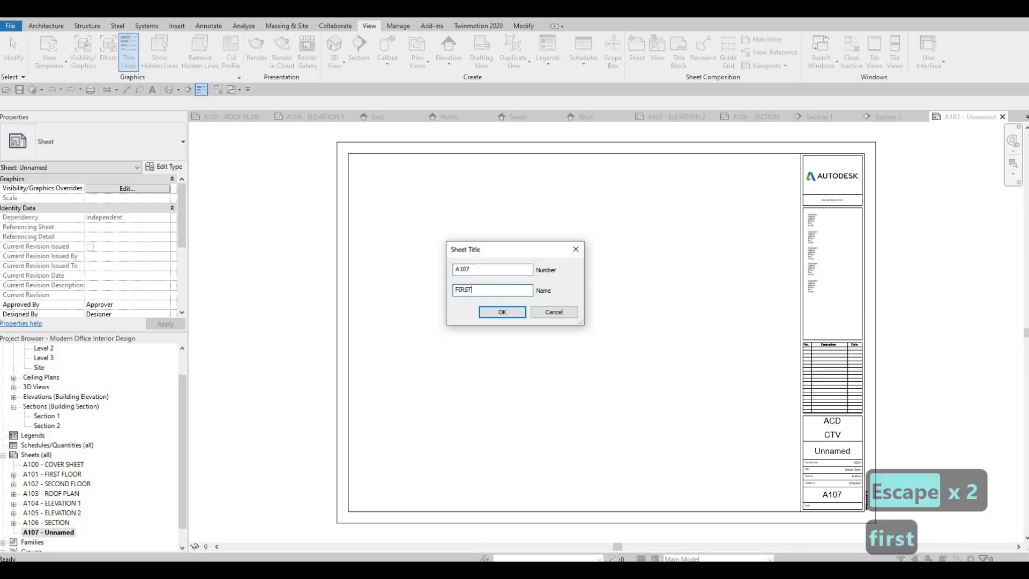
text( FLOOR )
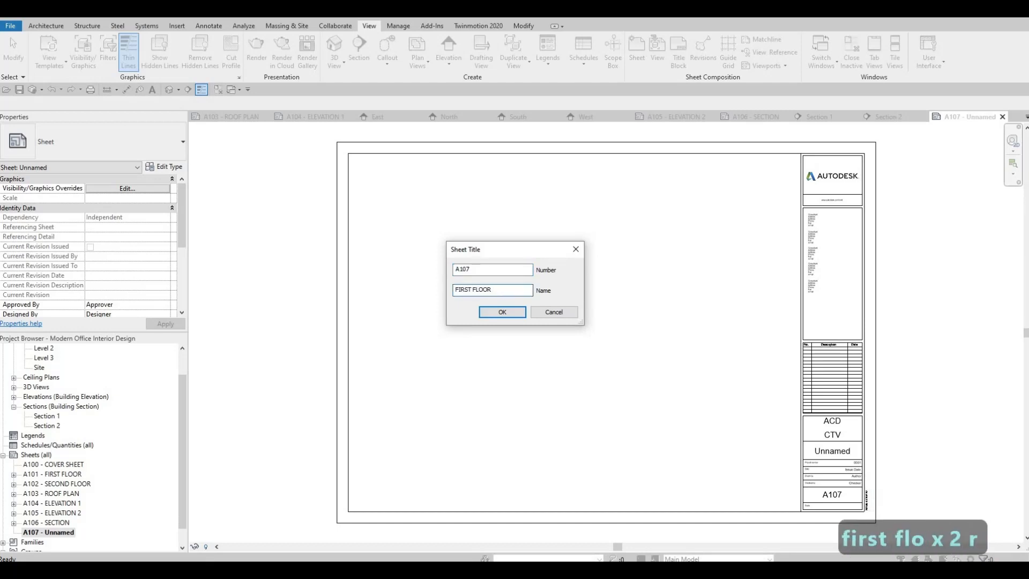
text(-)
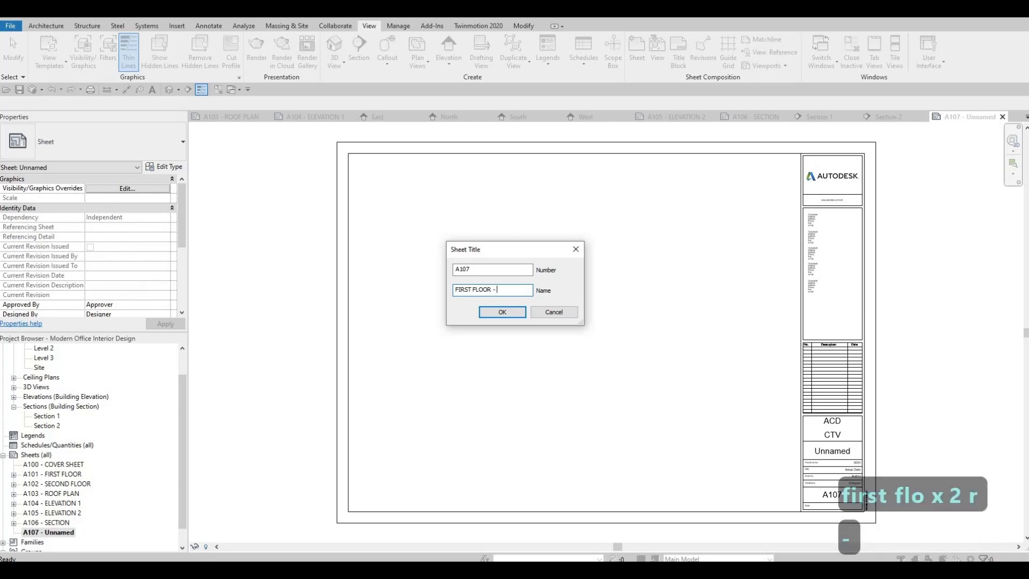
text( LI)
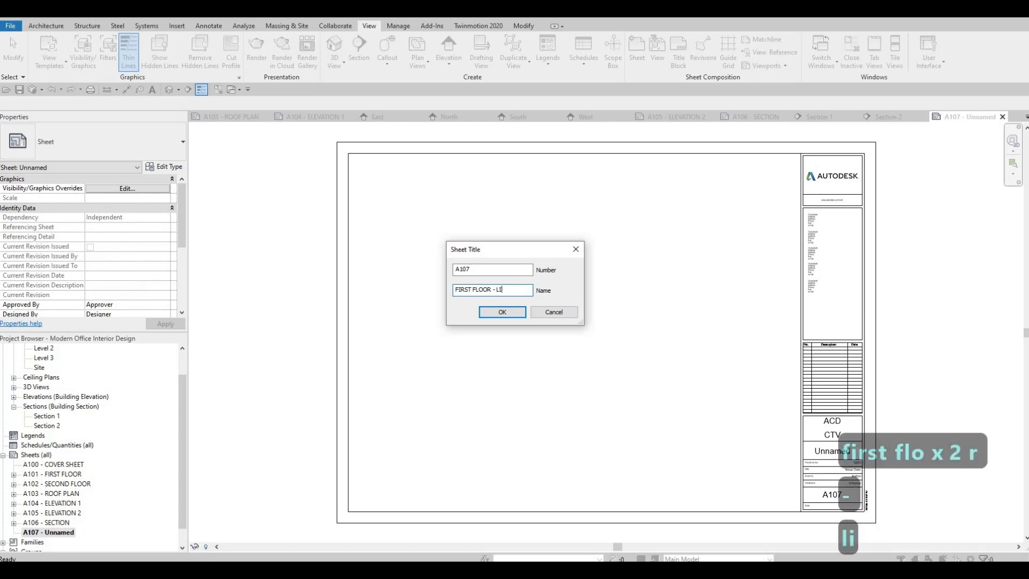
text(GHTING)
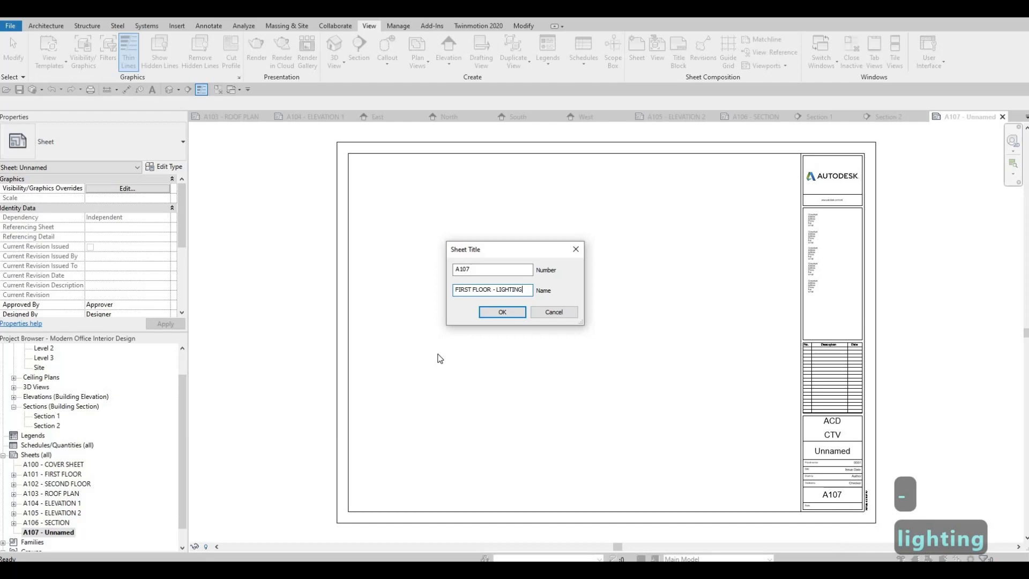
click(503, 312)
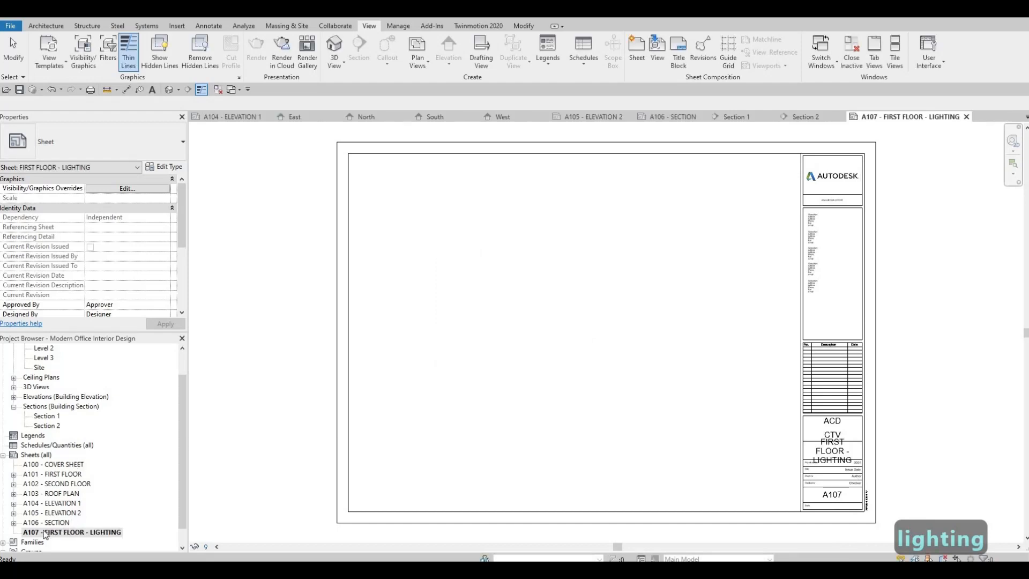
Step: Add another sheet after A107 using the A0 metric titleblock
click(35, 454)
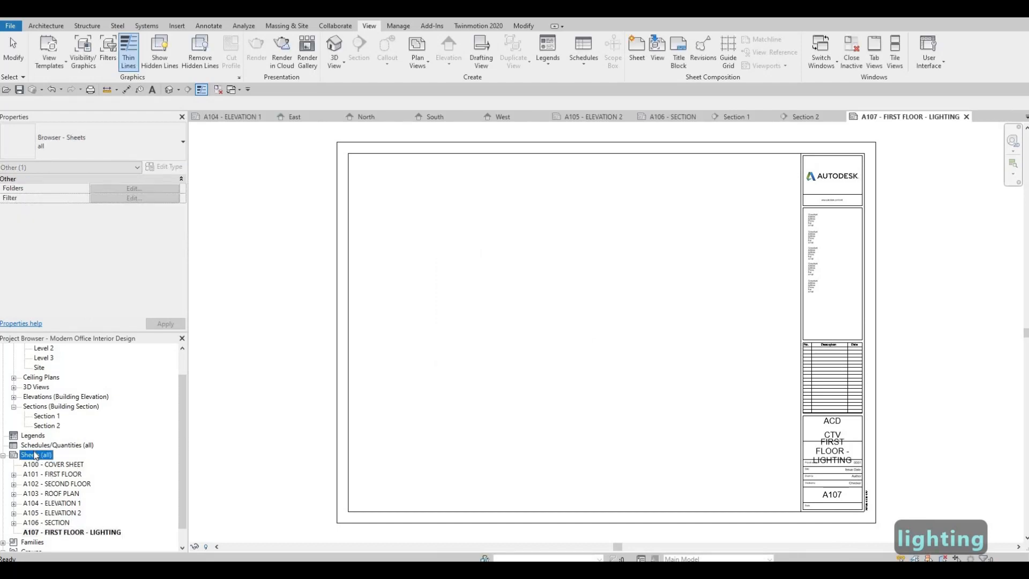
right_click(35, 455)
click(70, 458)
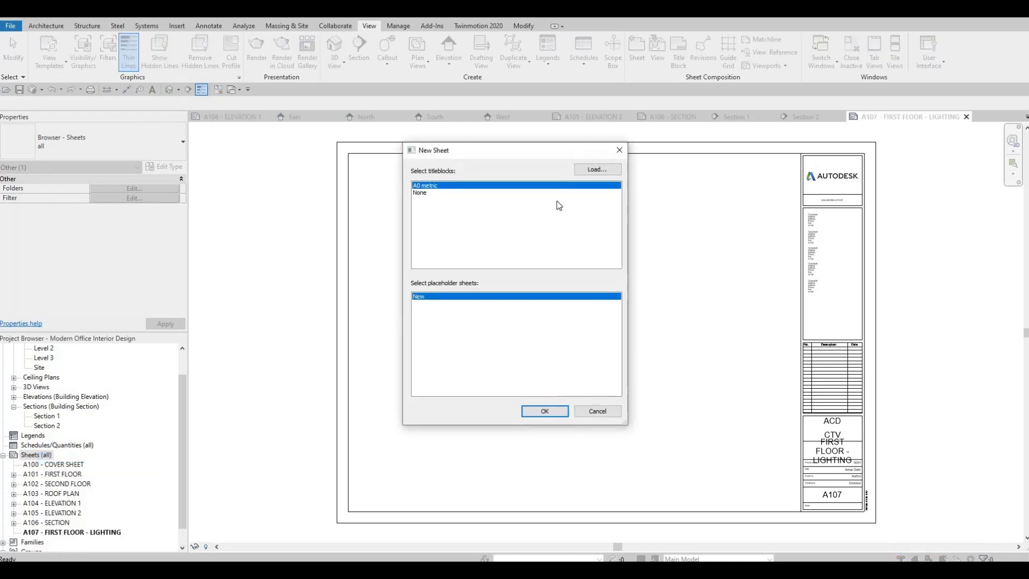
click(525, 412)
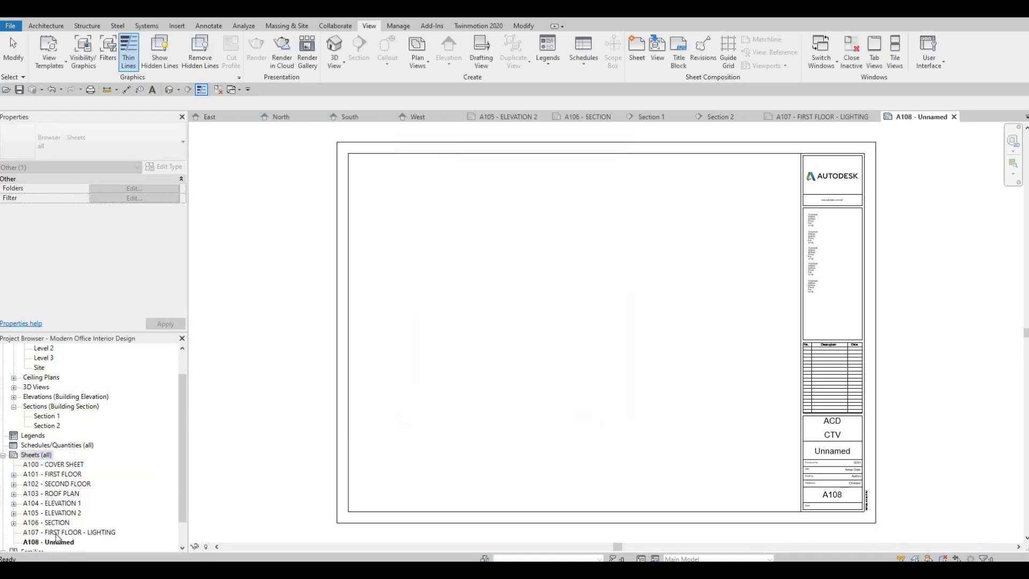
Step: Rename the unnamed sheet A108 as SECOND FLOOR - LIGHTING
click(53, 542)
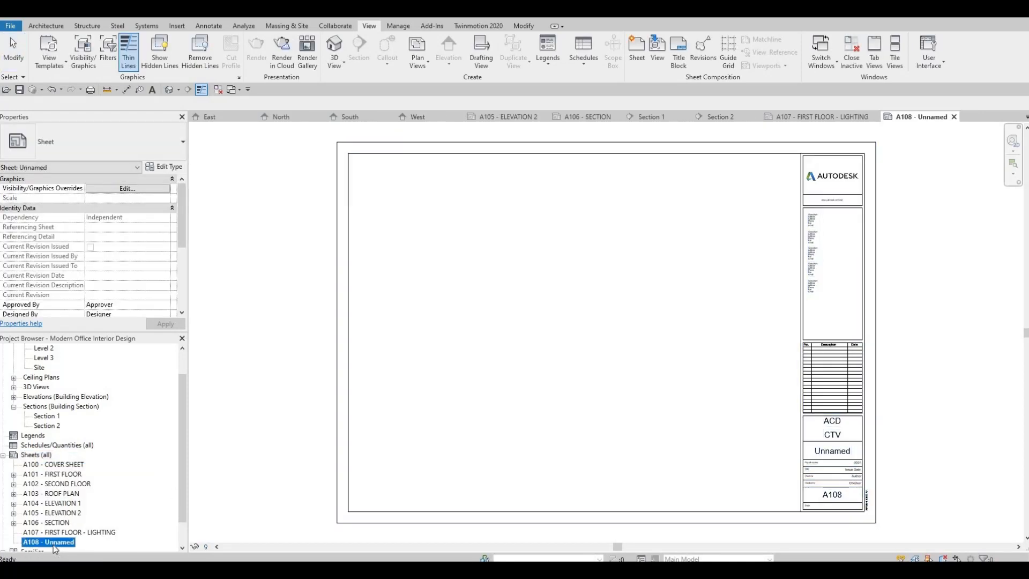
key(F2)
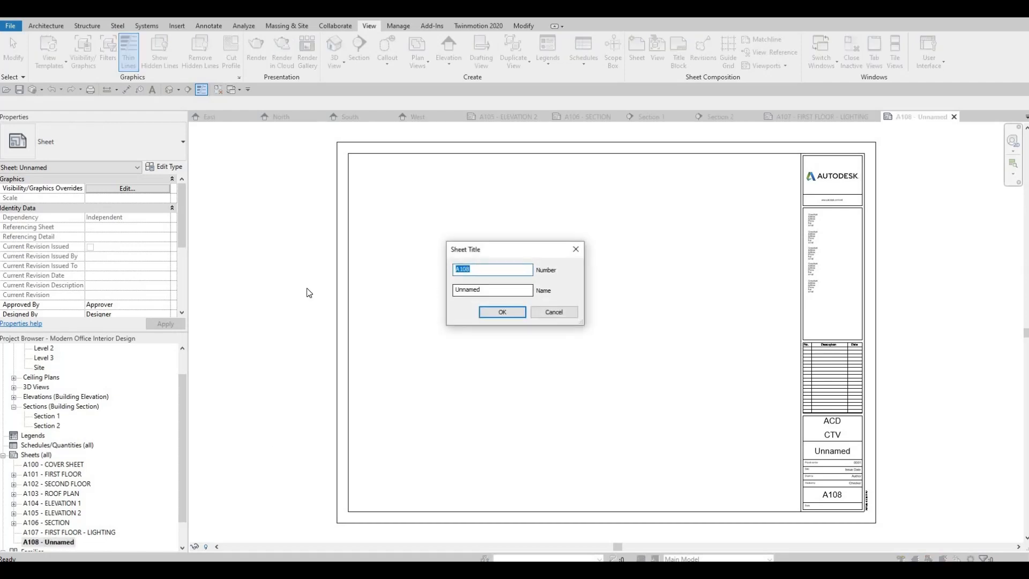
key(Tab)
text(SECO)
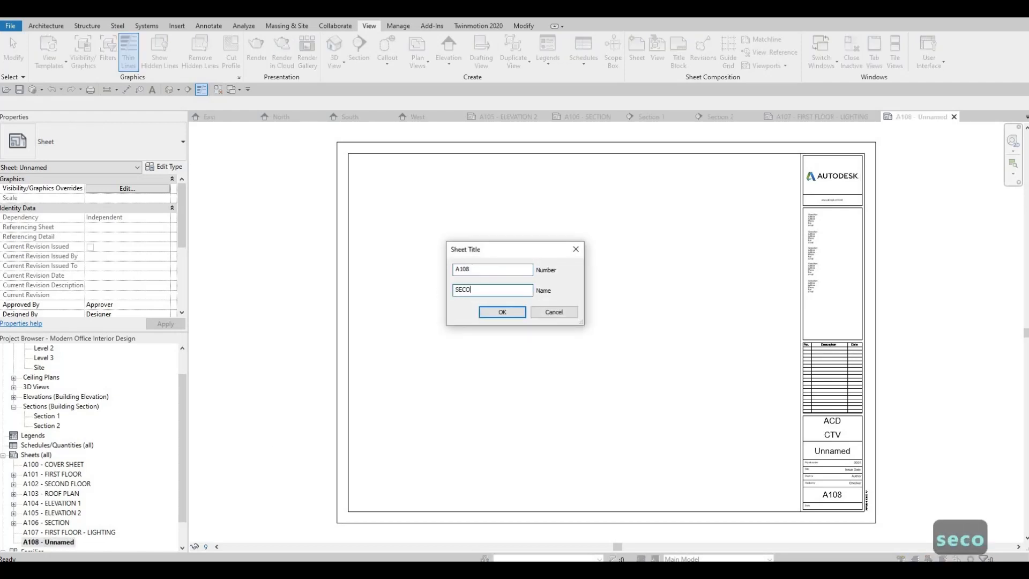
text(ND FLOOR =)
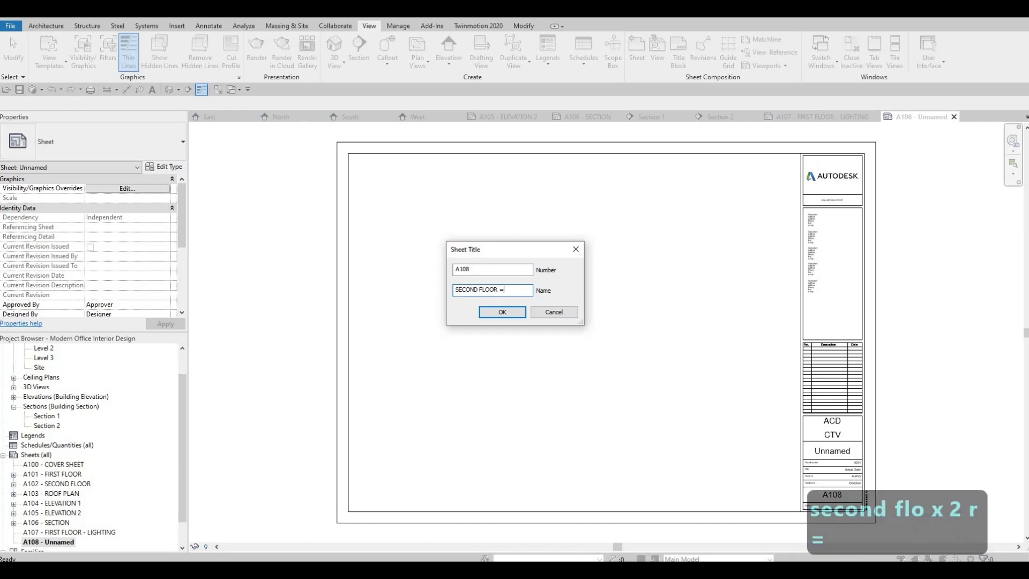
key(BackSpace)
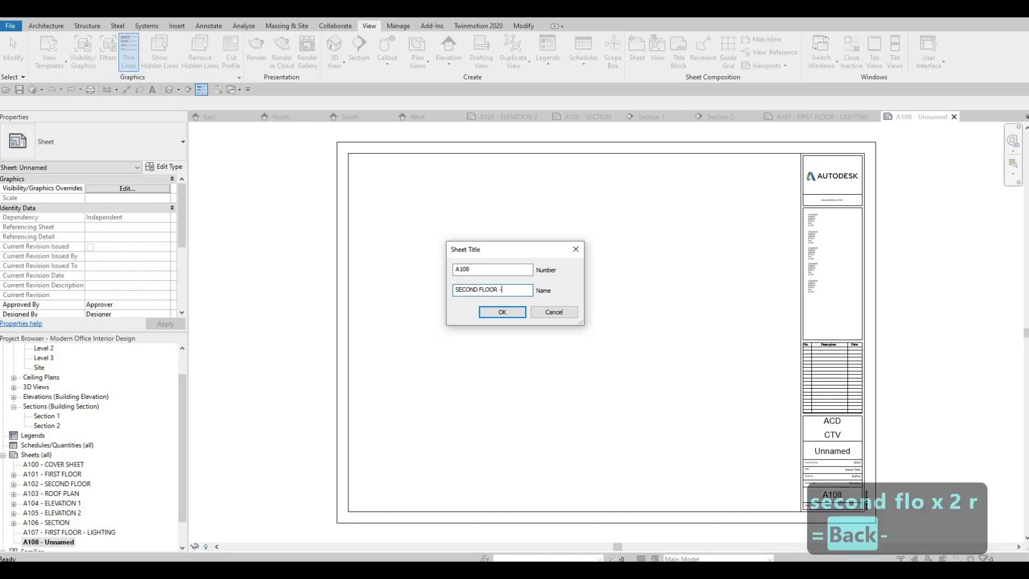
text(- LIGHTING)
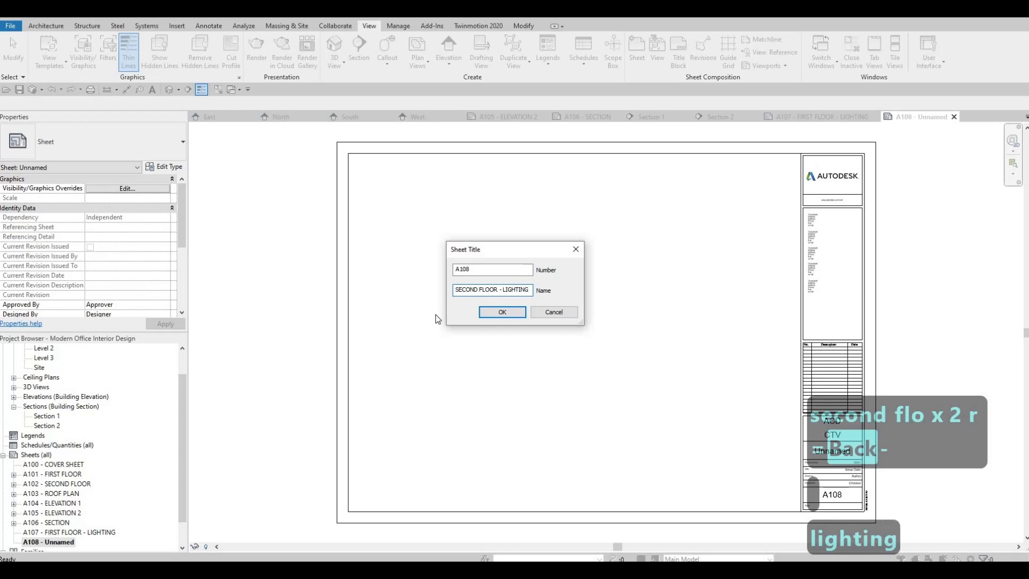
click(489, 315)
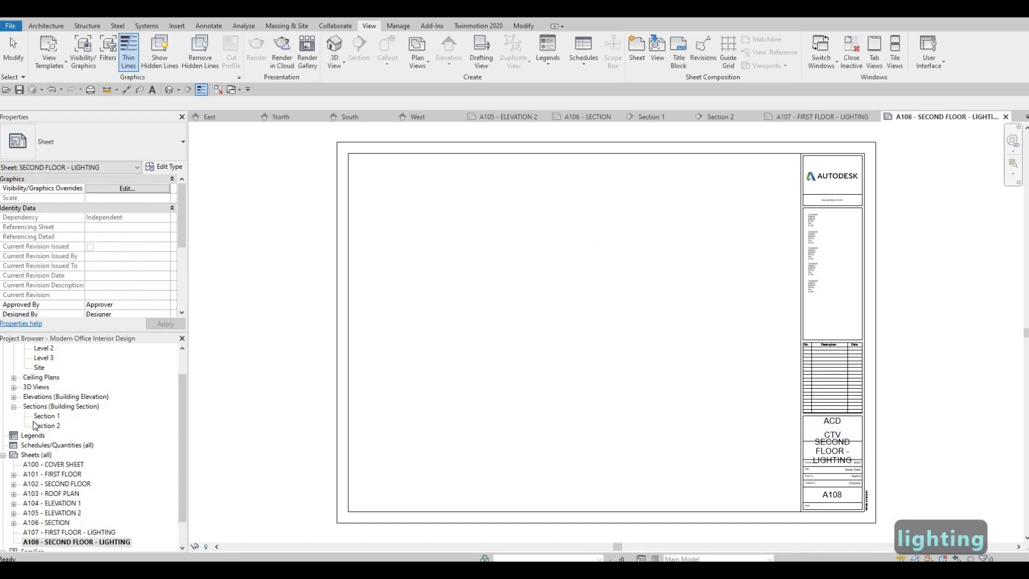
Step: List the ceiling plan views in the project and open the Level 1 ceiling plan for the A107 lighting sheet
scroll(20, 423, up, 1)
click(14, 417)
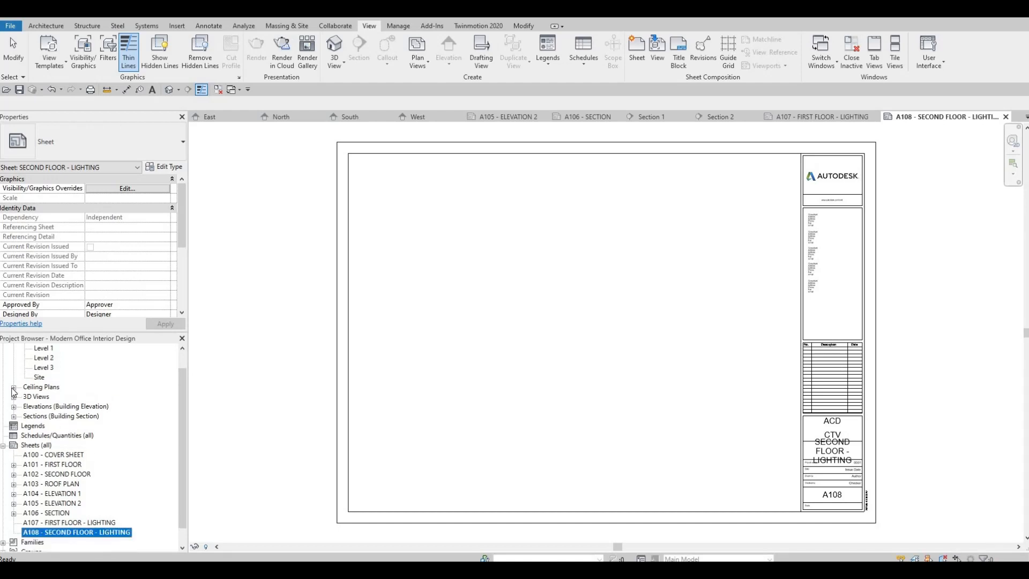
click(14, 387)
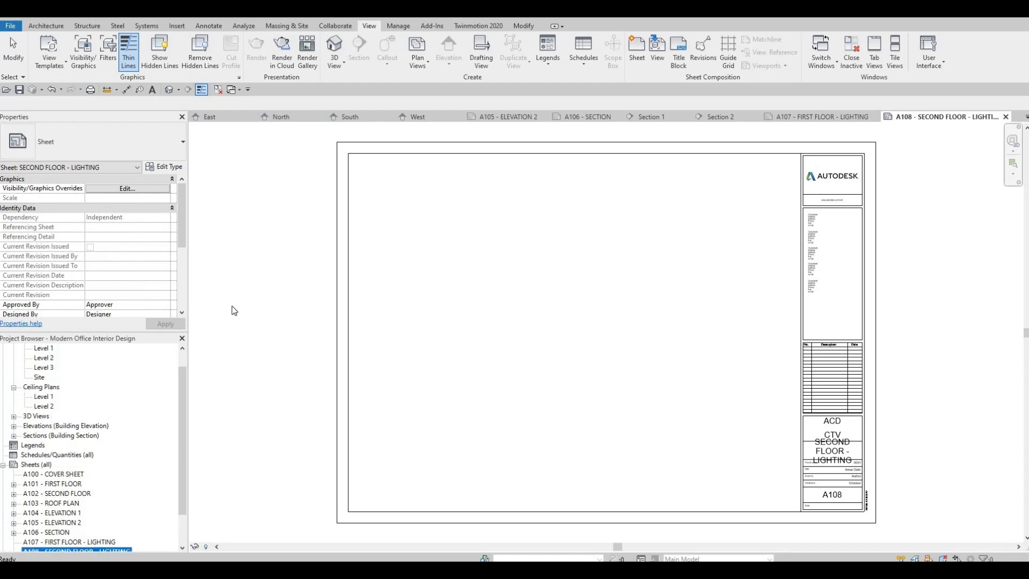
scroll(77, 486, down, 2)
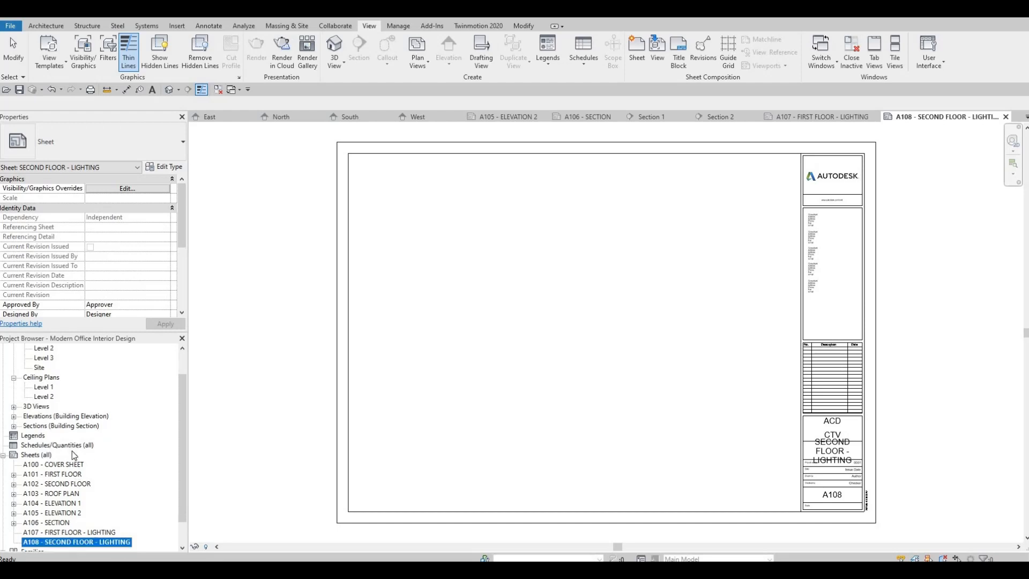
scroll(108, 477, up, 2)
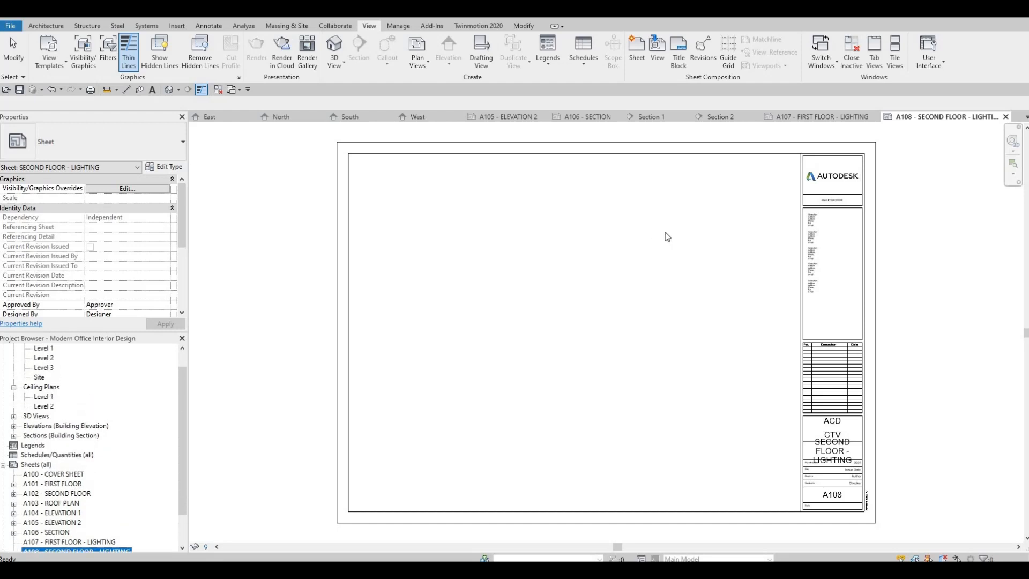
click(820, 116)
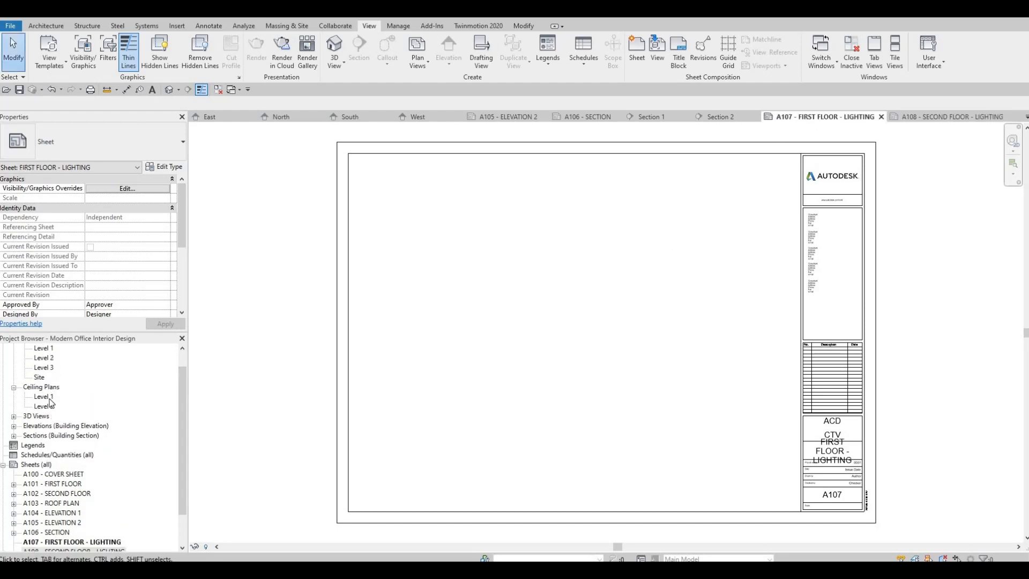
double_click(44, 397)
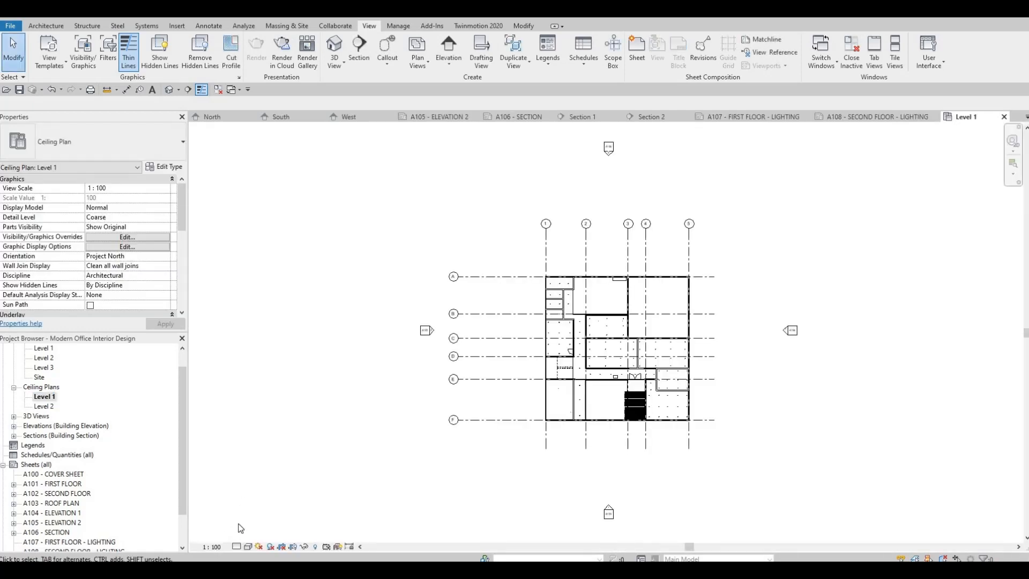
Step: Set the Level 1 ceiling plan's scale to 1:50 and its detail level to Fine
click(215, 547)
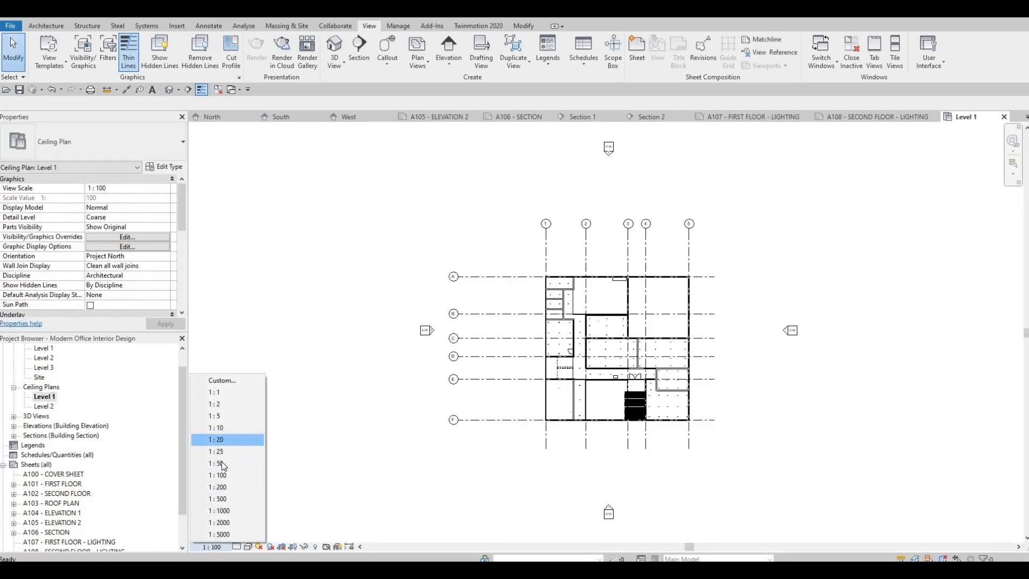
click(220, 464)
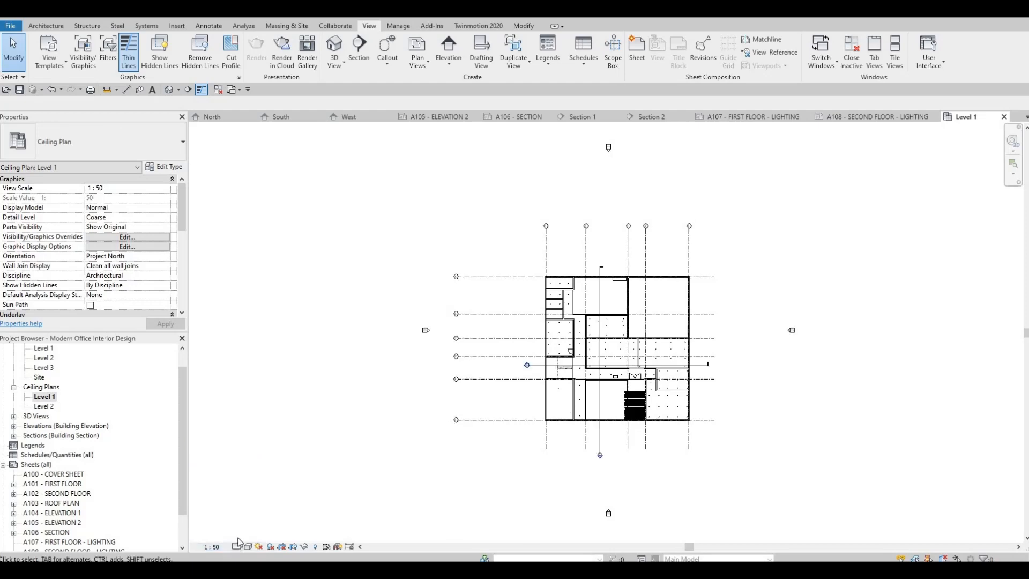
click(238, 545)
click(252, 537)
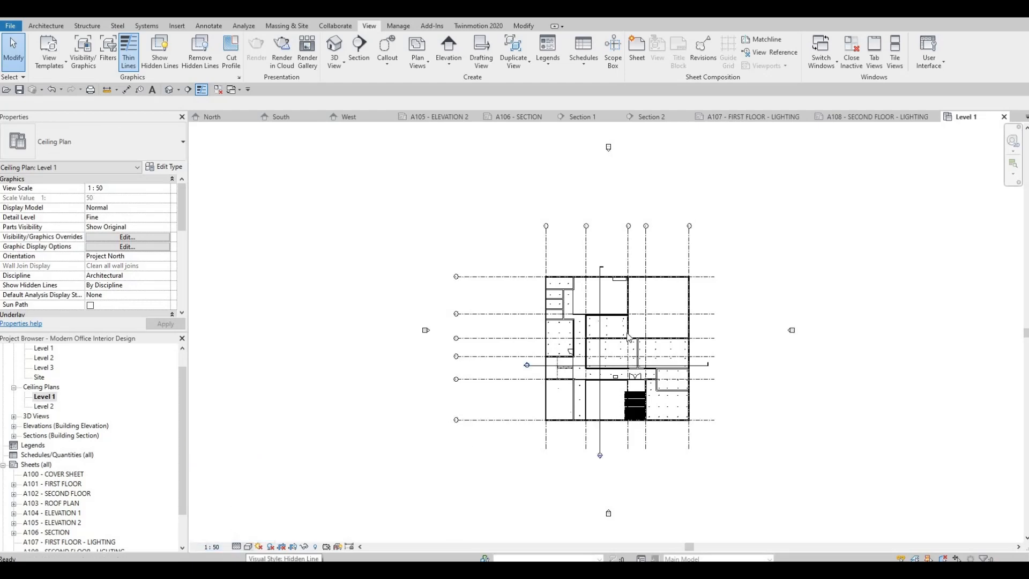
Step: Examine the ceiling lights, rooms and stair area on the Level 1 ceiling plan, and look briefly at the Level 2 ceiling plan
scroll(629, 336, up, 5)
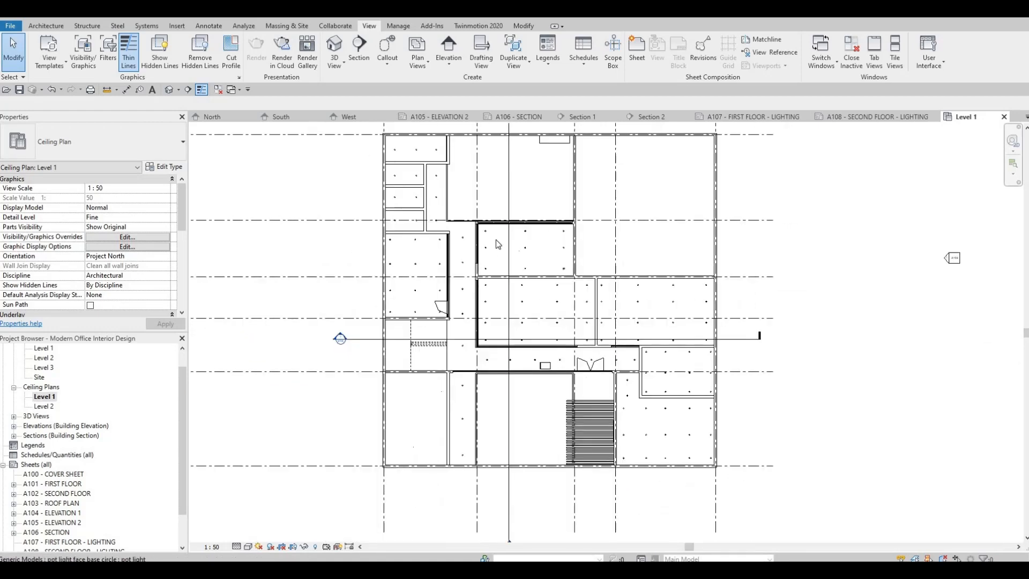
middle_drag(441, 173, 441, 194)
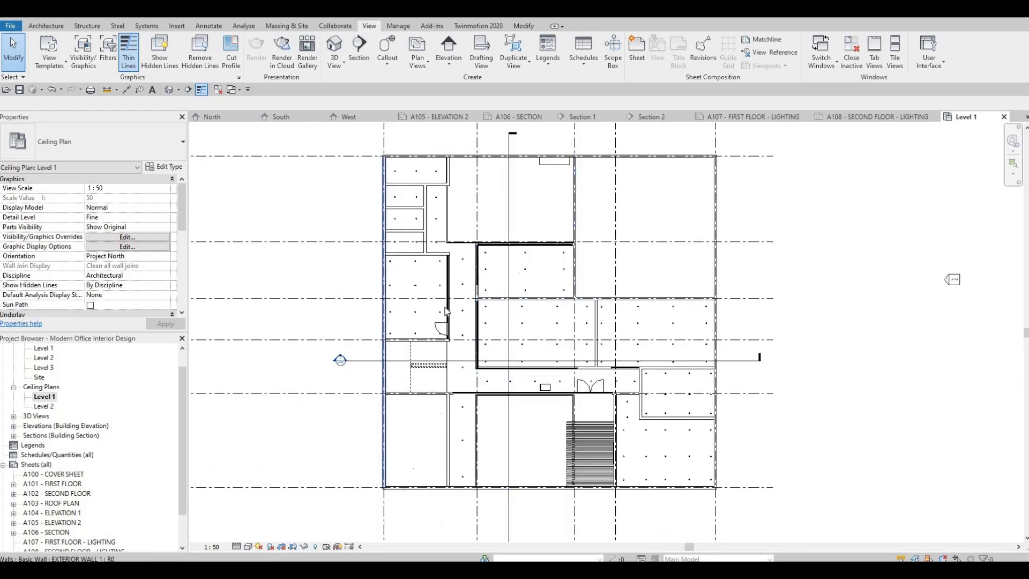
middle_drag(646, 298, 626, 220)
scroll(632, 239, down, 1)
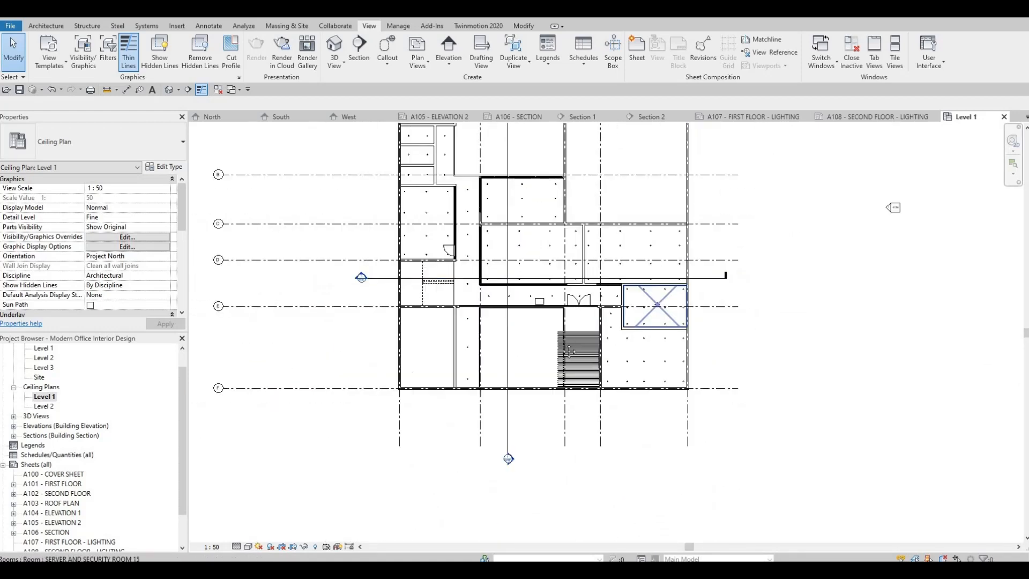
middle_drag(621, 343, 622, 363)
scroll(579, 358, up, 3)
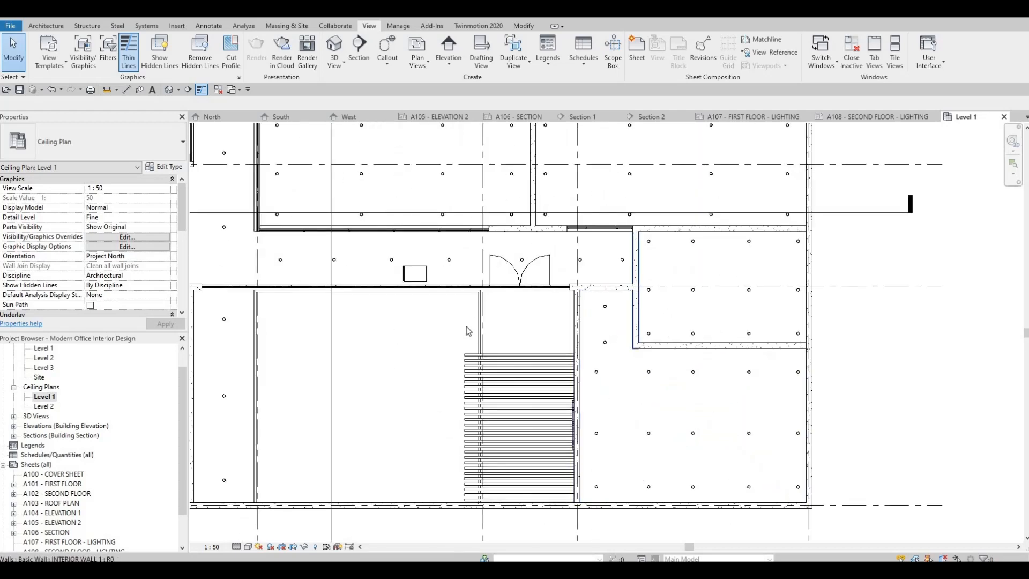
scroll(500, 391, down, 3)
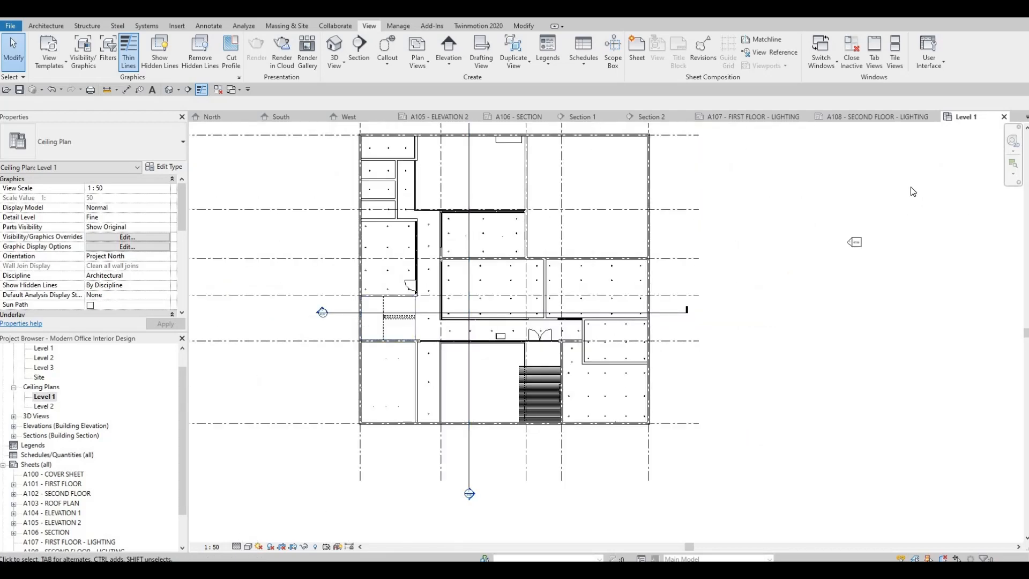
double_click(44, 406)
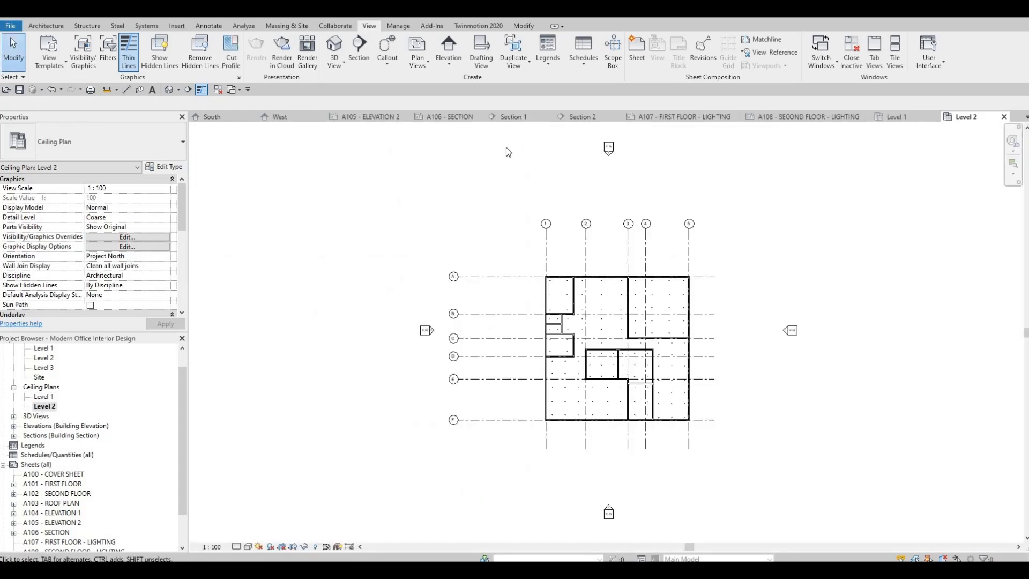
click(897, 117)
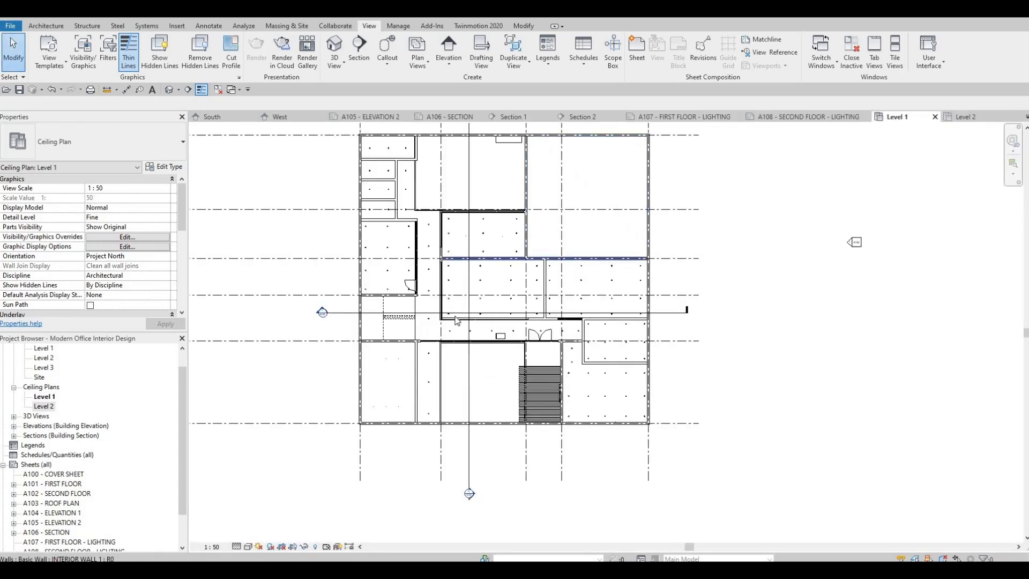
middle_drag(470, 361, 479, 393)
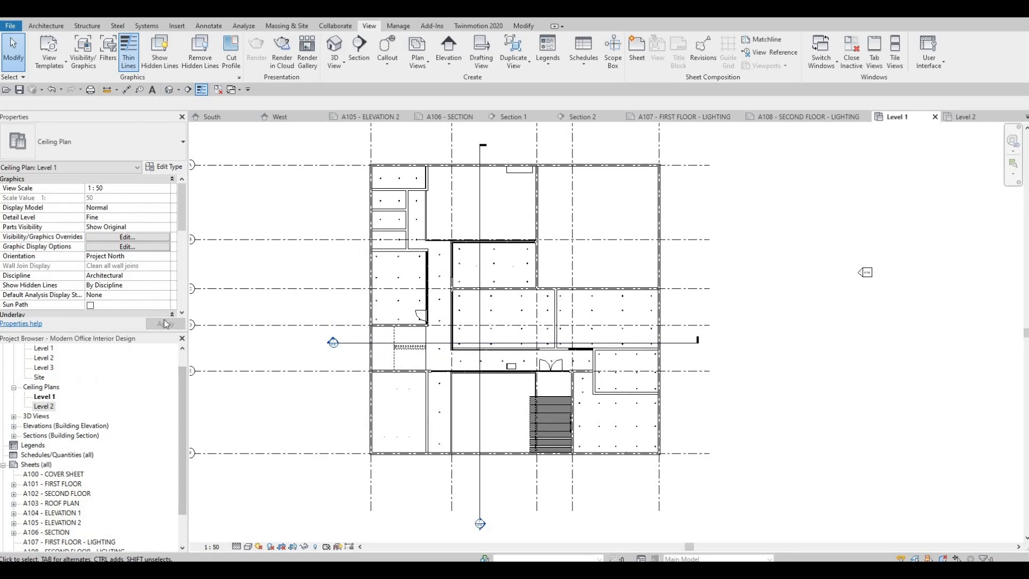
Step: Enable Crop View, Crop Region Visible and Annotation Crop for the Level 1 ceiling plan
scroll(106, 229, down, 2)
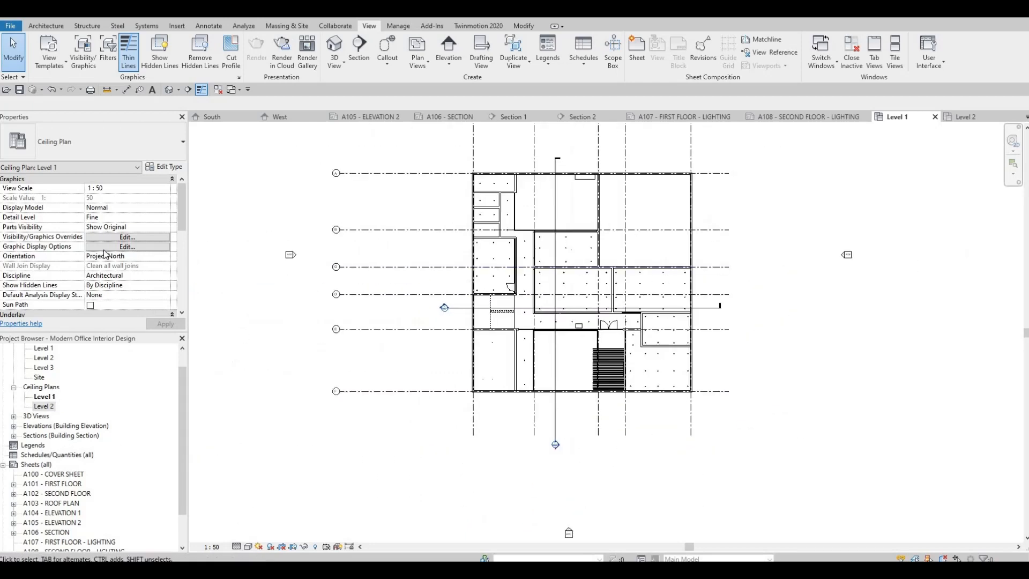
scroll(101, 244, down, 5)
click(90, 229)
click(90, 237)
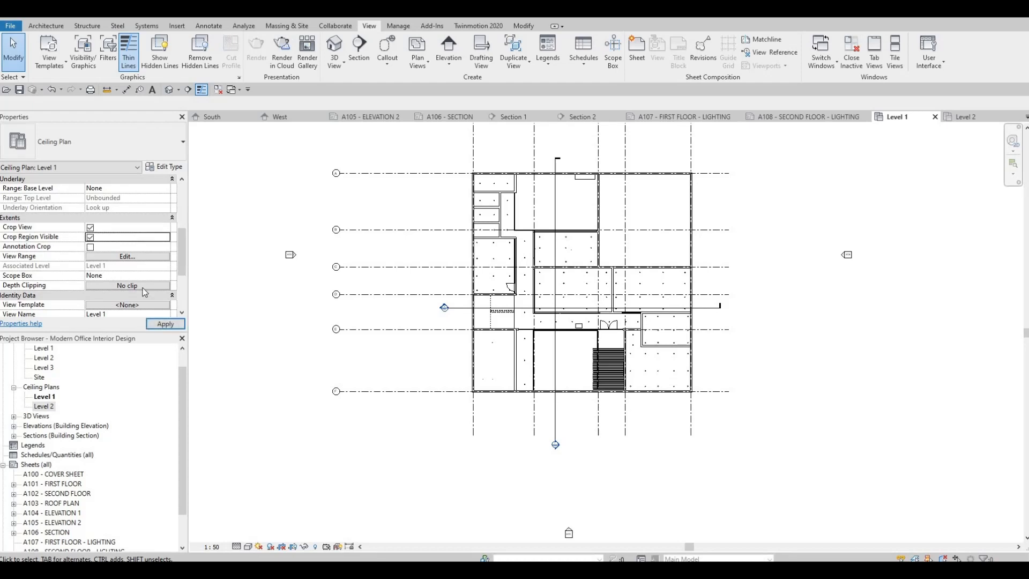
scroll(407, 407, down, 3)
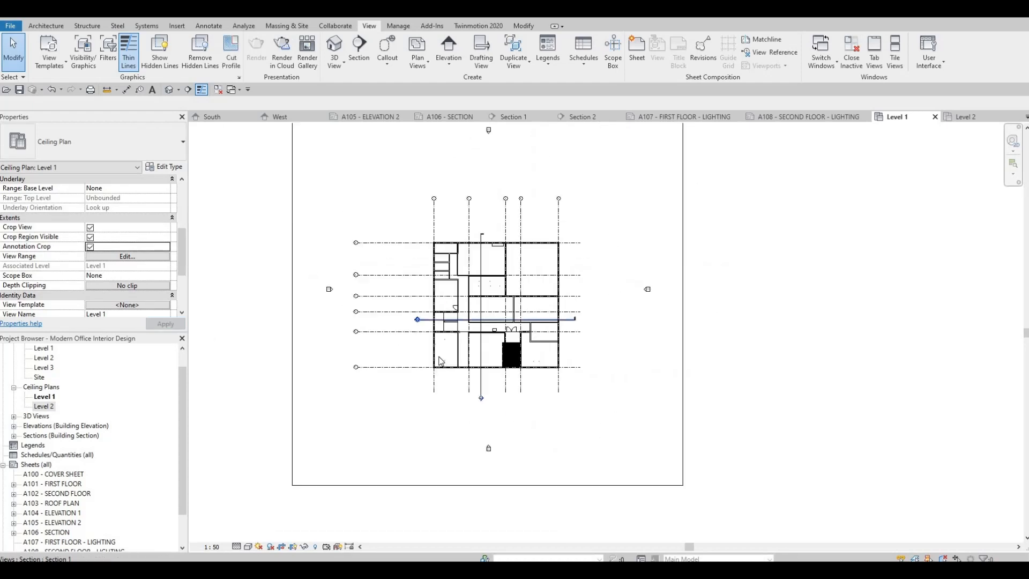
Step: Shrink the crop region on all sides to fit closely around the plan and its grid bubbles, excluding the elevation markers, and hide the crop boundary
click(493, 195)
drag(476, 195, 476, 265)
drag(324, 378, 442, 379)
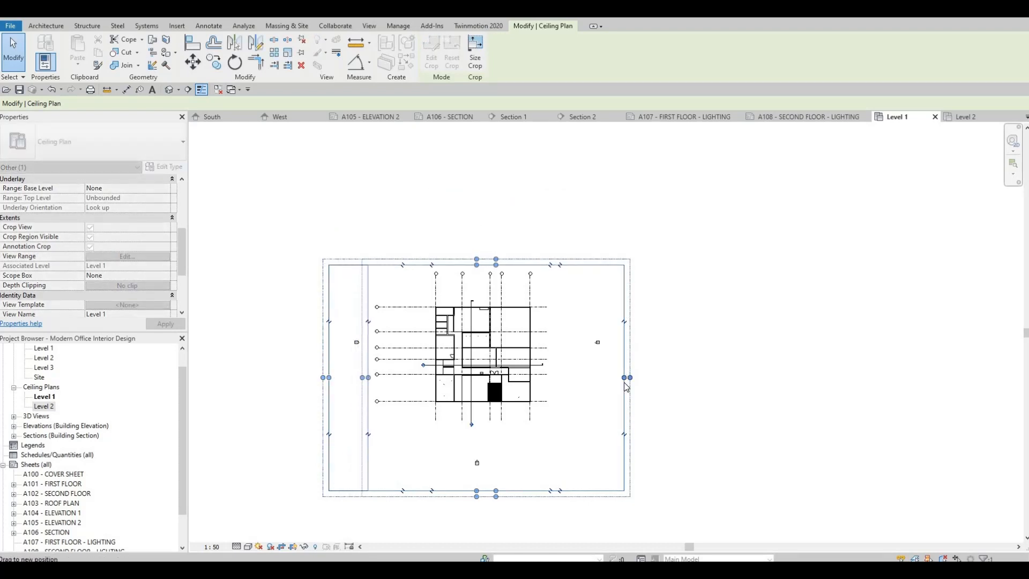
drag(624, 377, 500, 370)
drag(462, 445, 460, 441)
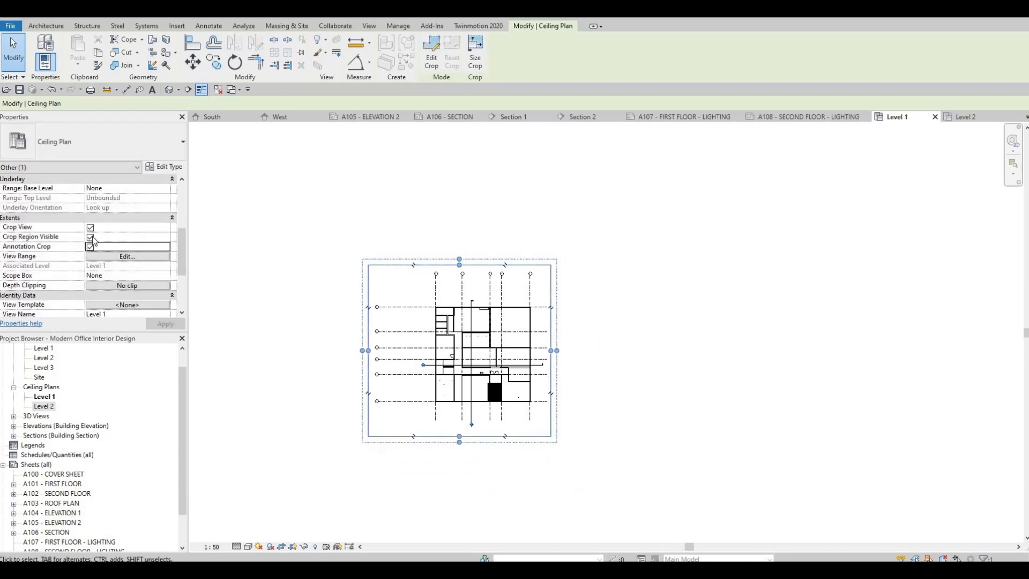
click(90, 237)
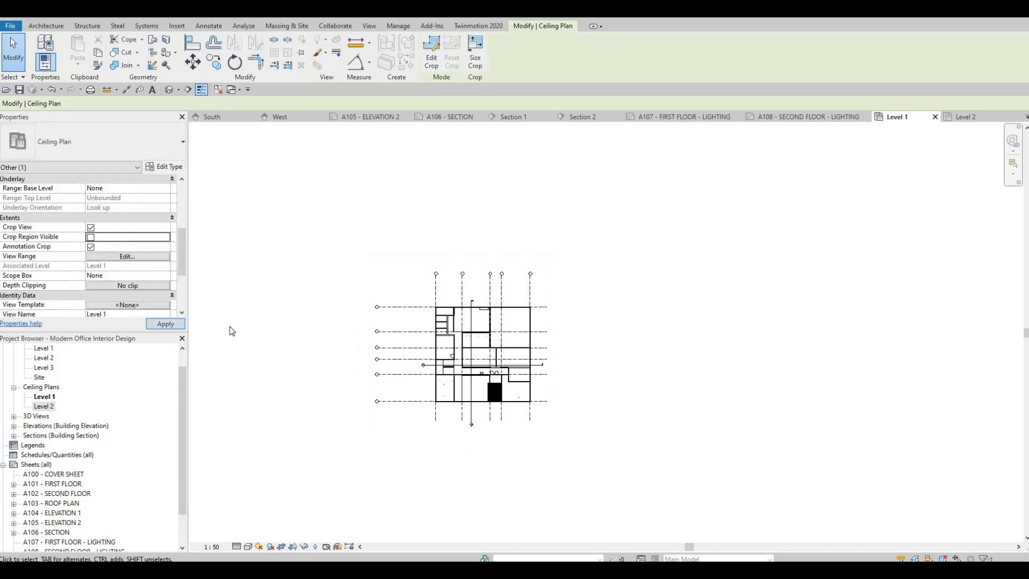
Step: Review the annotation category visibility settings of the Level 1 ceiling plan as far as the Elevations category
key(v)
key(g)
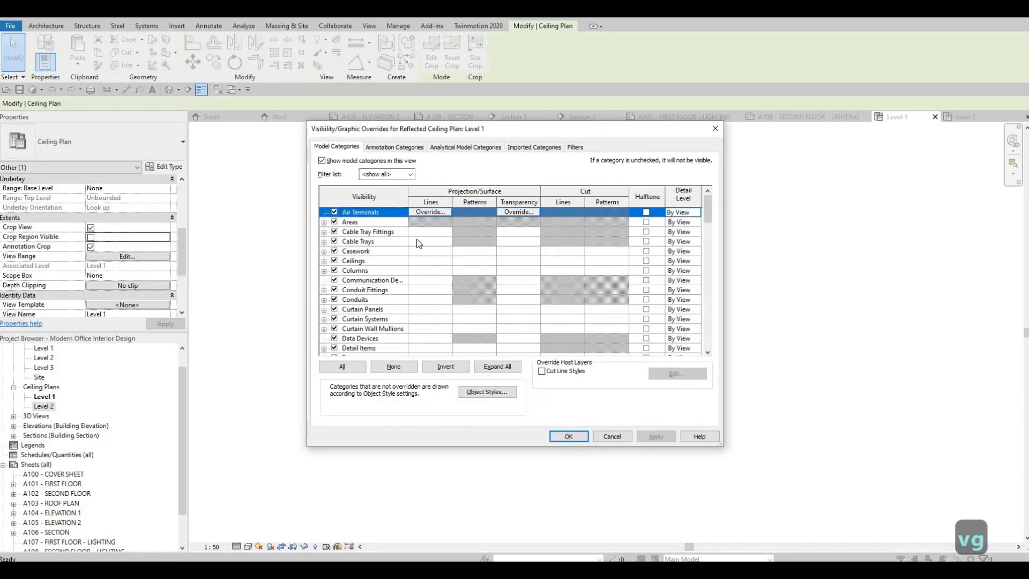
click(397, 147)
scroll(375, 314, down, 5)
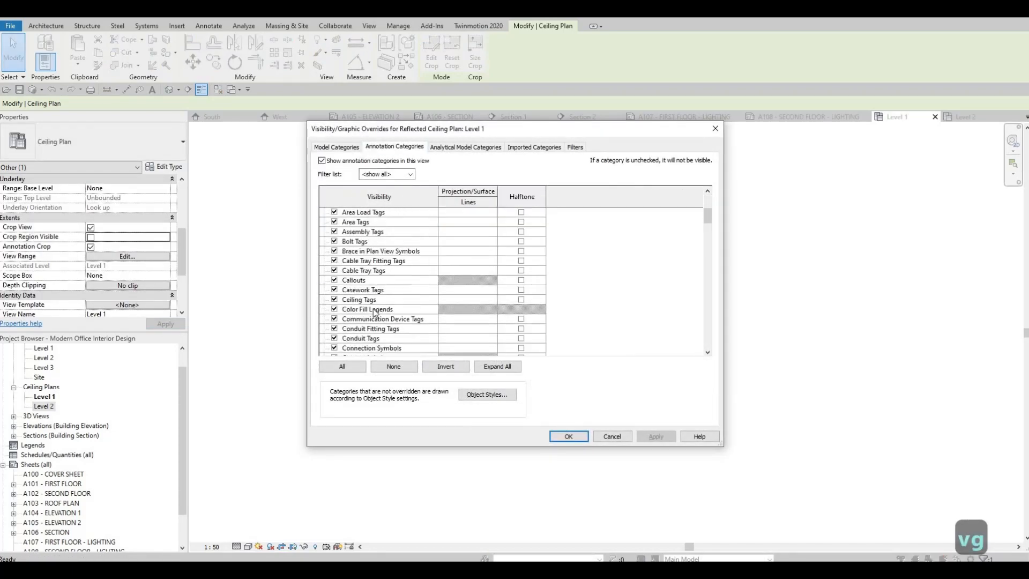
scroll(376, 314, down, 9)
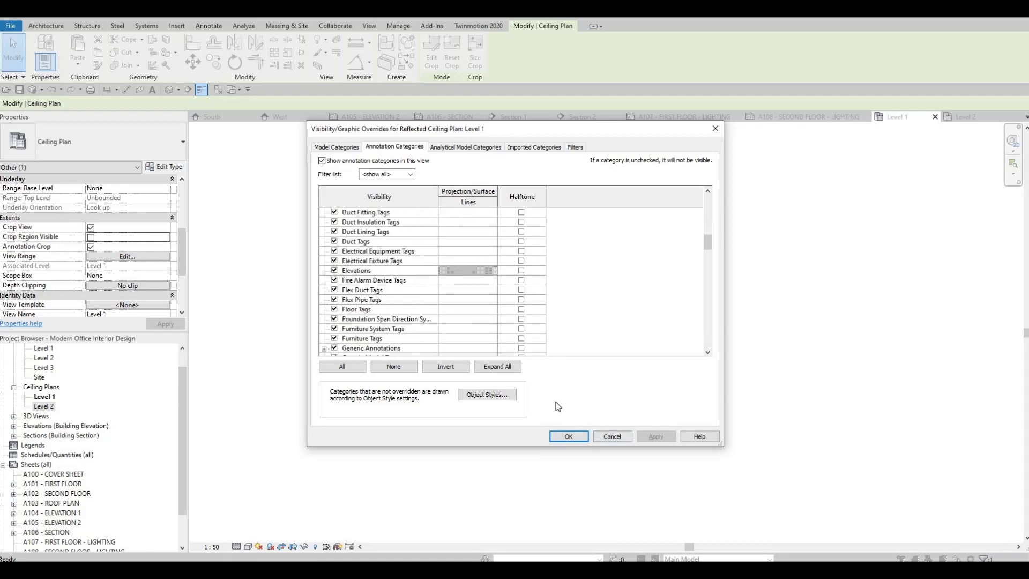
click(569, 437)
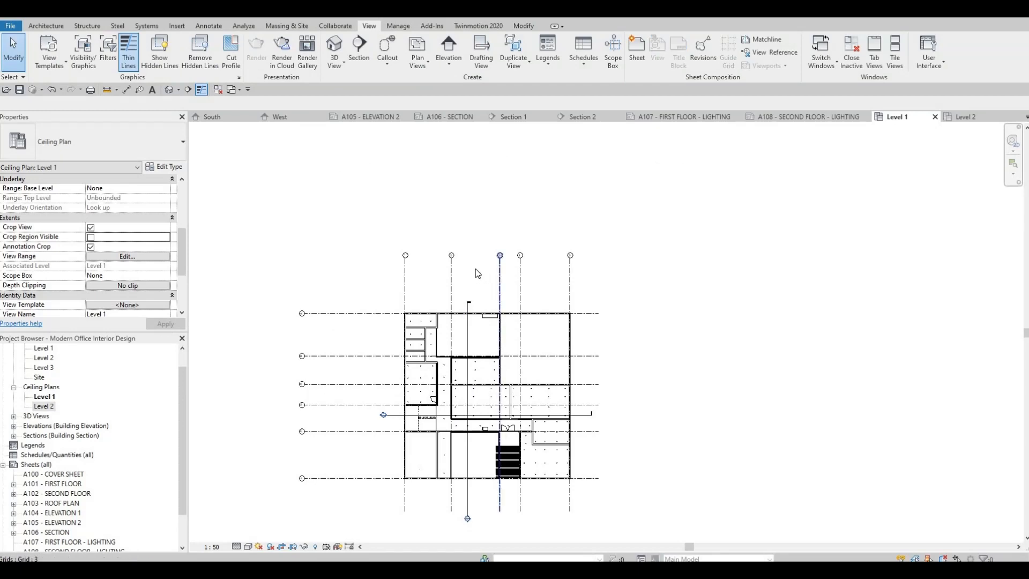
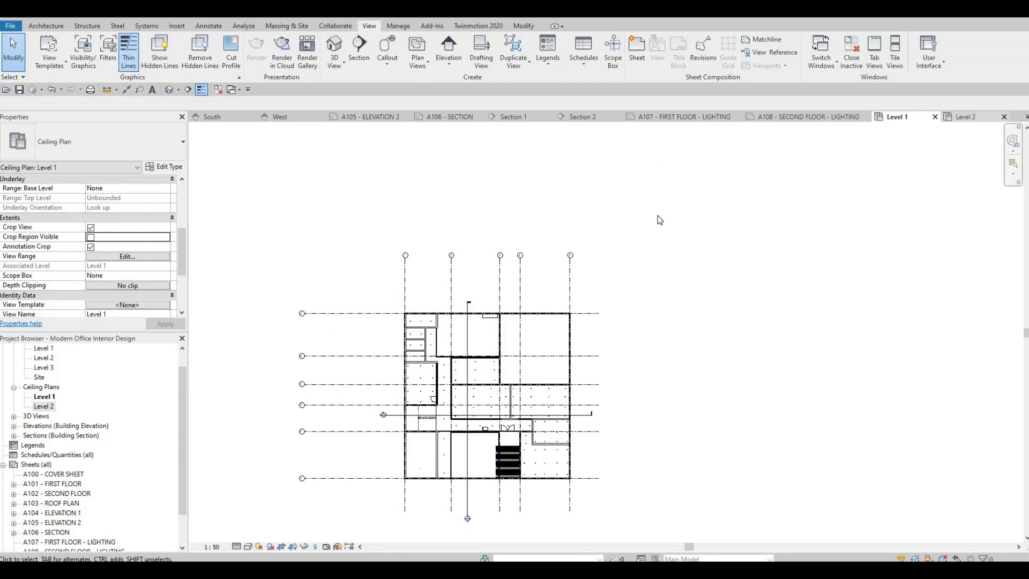
Step: Set the Level 2 ceiling plan's view scale to 1:50 and its detail level to Fine
click(966, 119)
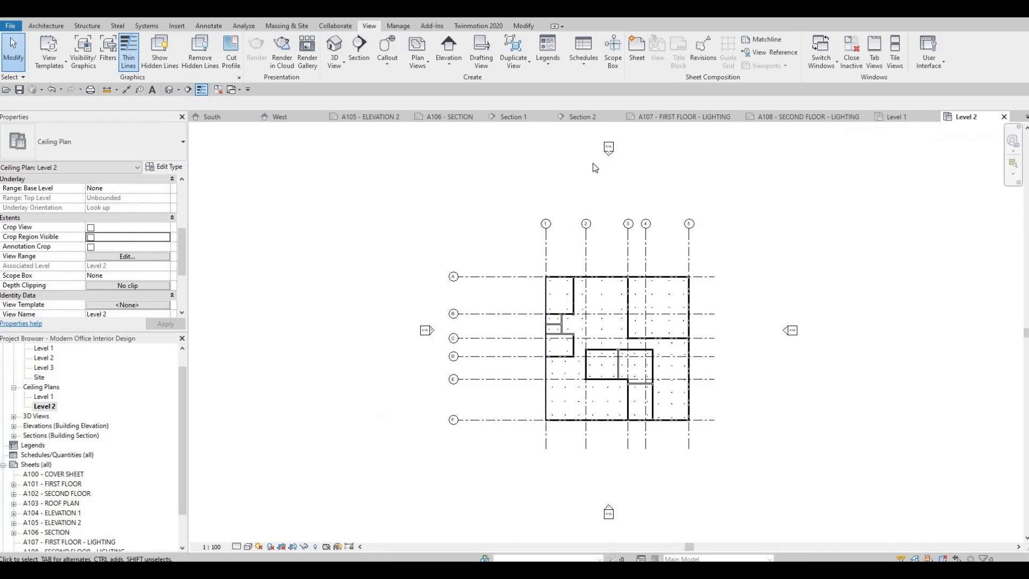
click(213, 546)
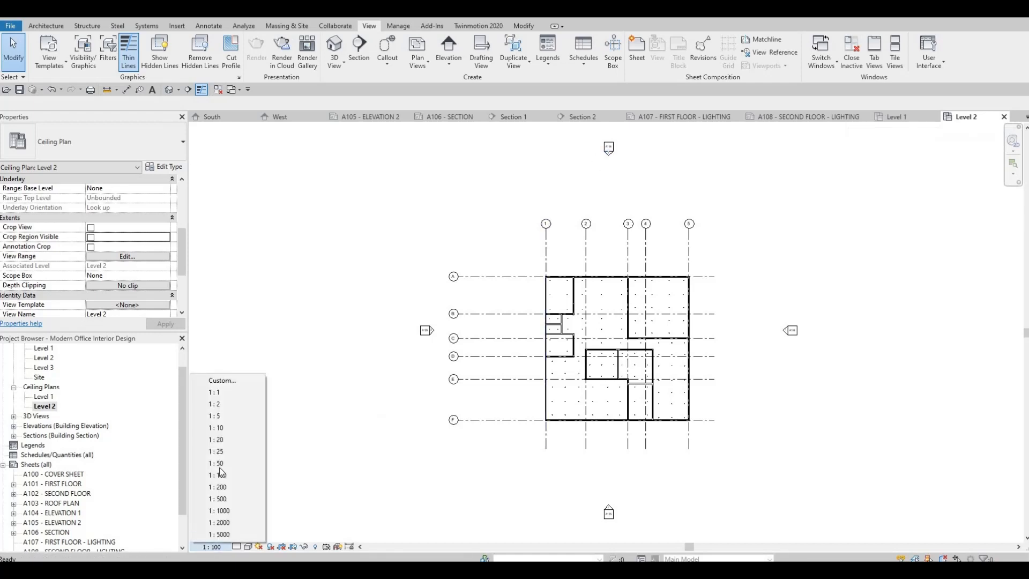
click(249, 463)
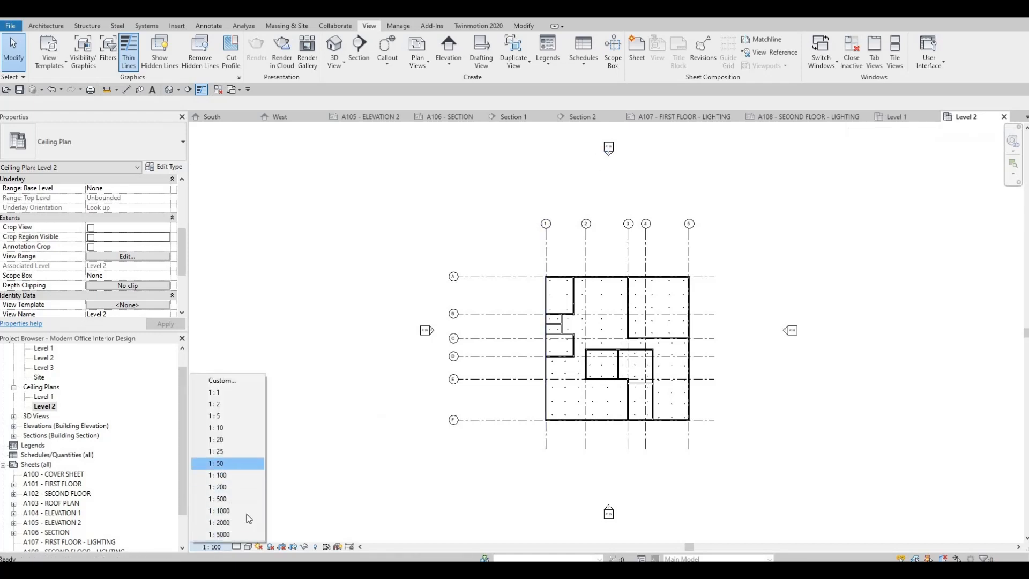
click(236, 546)
click(264, 536)
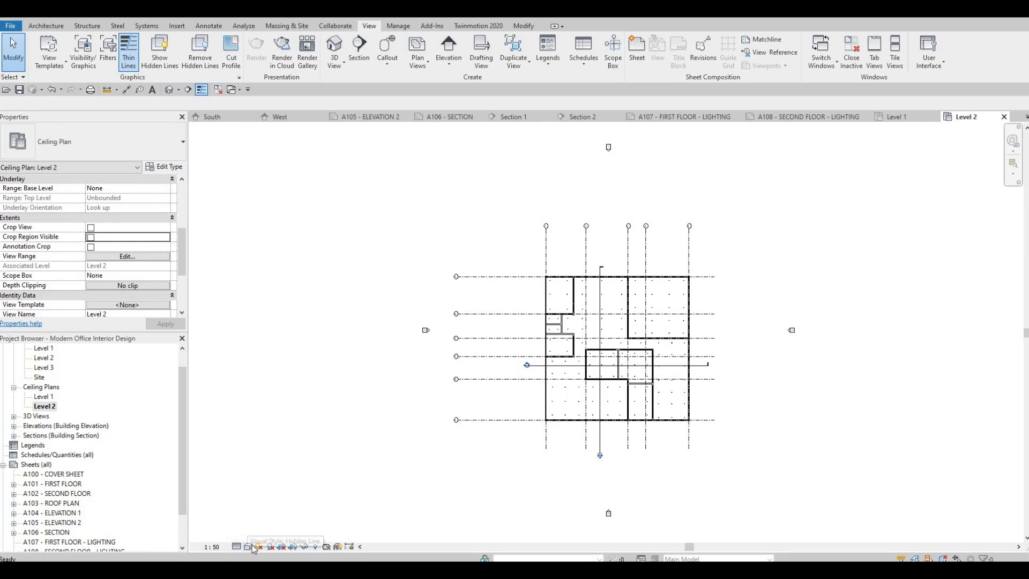
scroll(559, 301, down, 1)
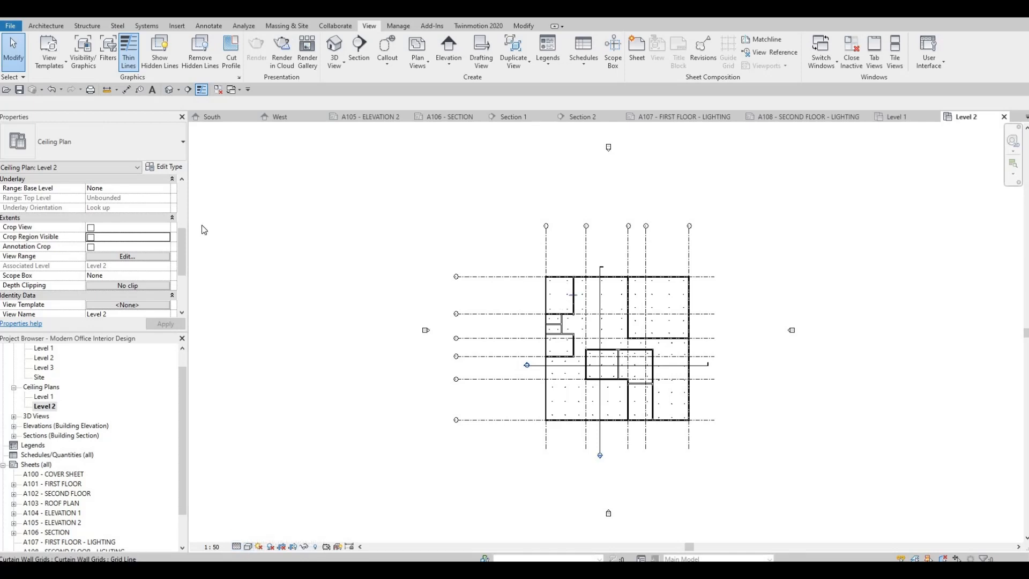
Step: Enable Crop View, Crop Region Visible and Annotation Crop for the Level 2 ceiling plan, checking the Level 1 ceiling plan for comparison
click(90, 228)
click(90, 237)
click(91, 247)
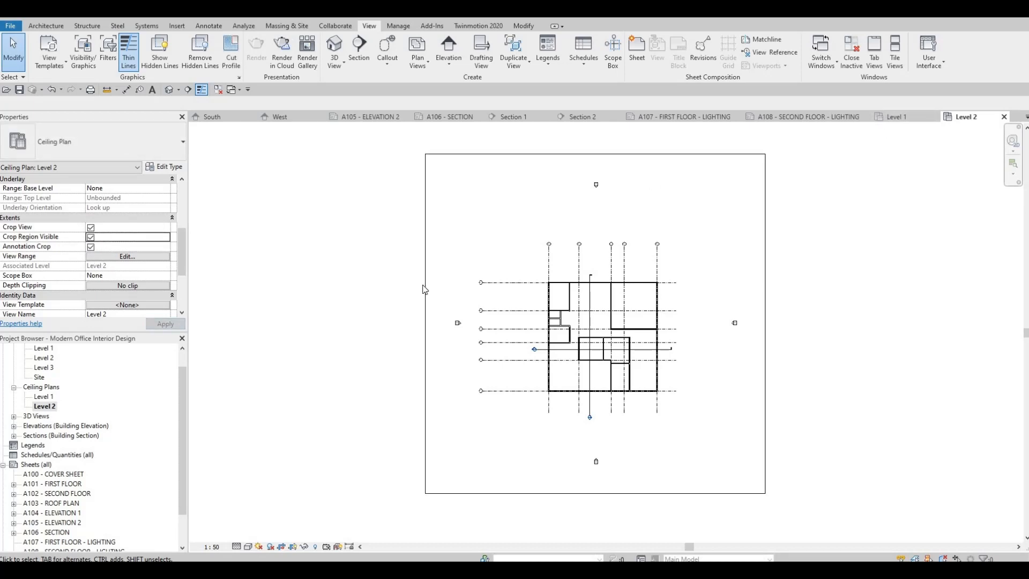
click(894, 116)
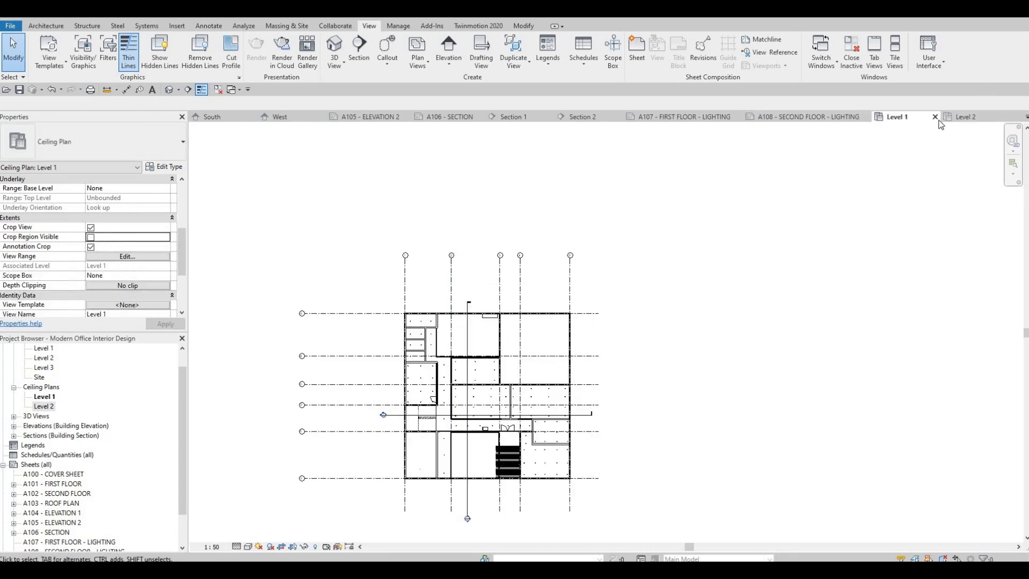
key(ctrl+Tab)
Step: Shrink the Level 2 crop region on all sides around the plan and grid bubbles, excluding the elevation markers, and hide its boundary
scroll(493, 198, down, 1)
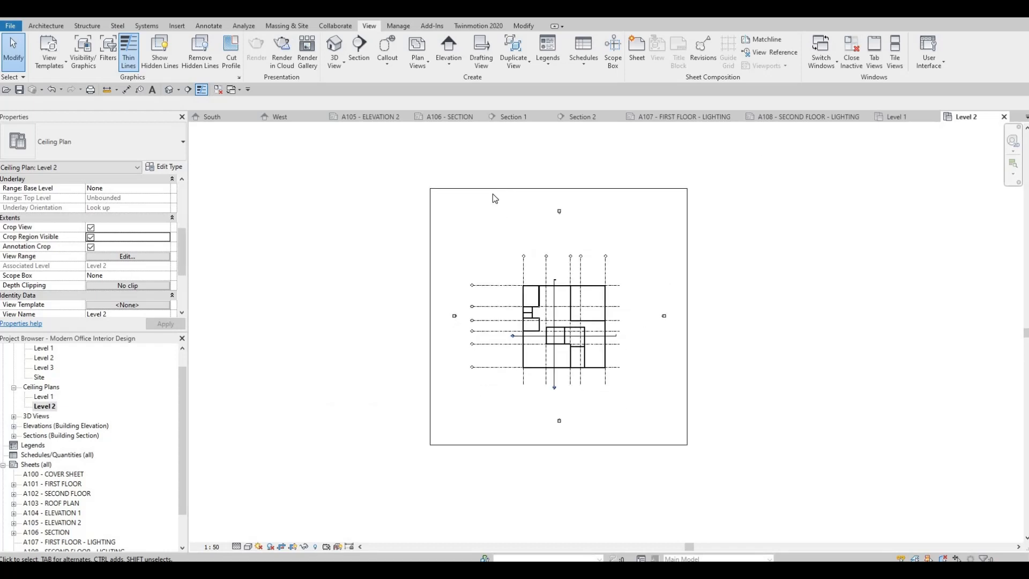
click(563, 188)
drag(555, 243, 555, 248)
drag(684, 345, 472, 324)
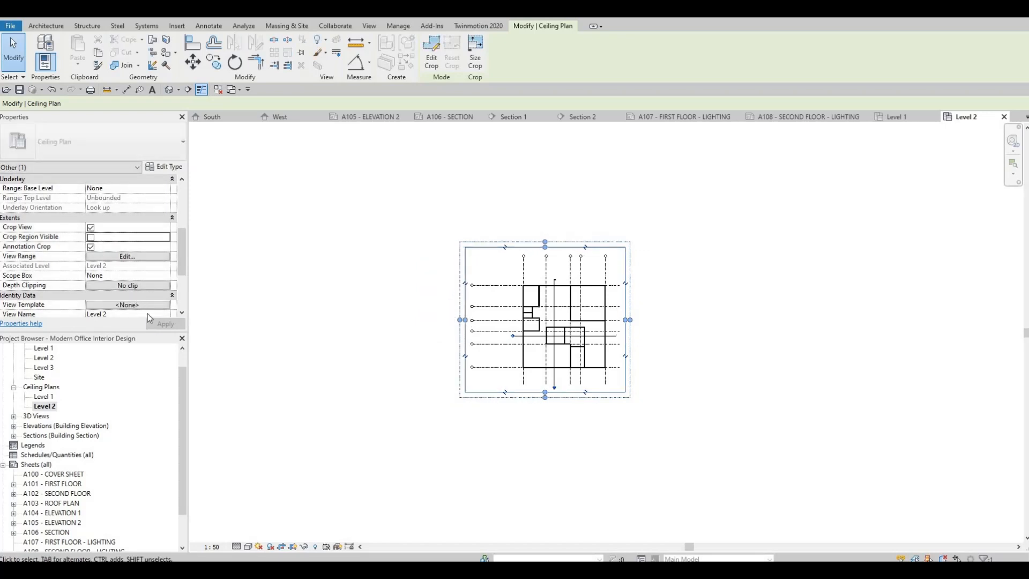
Step: Place the Level 1 ceiling plan on sheet A107 - FIRST FLOOR - LIGHTING, within the drawing area beside the title block
click(678, 117)
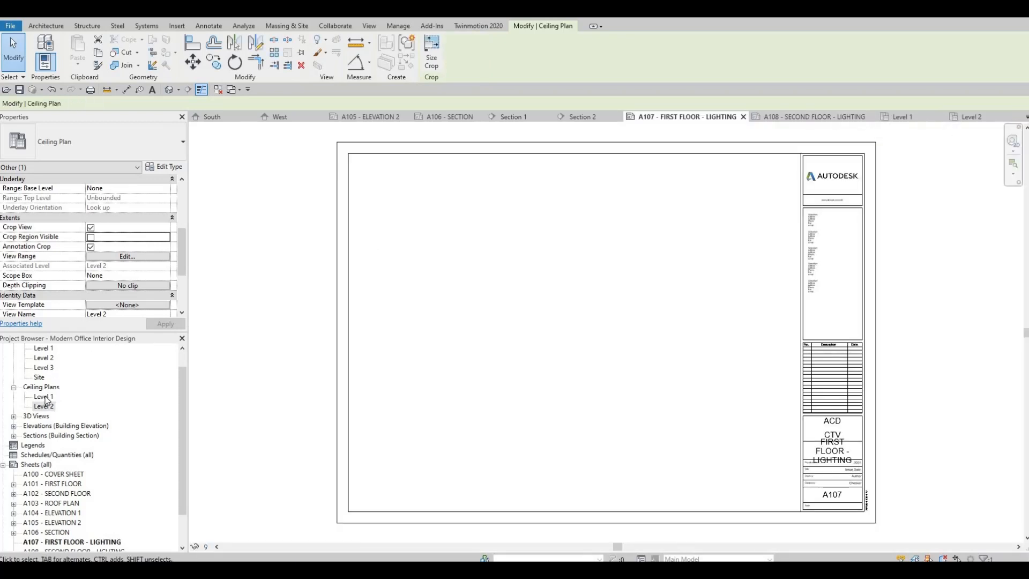
click(44, 397)
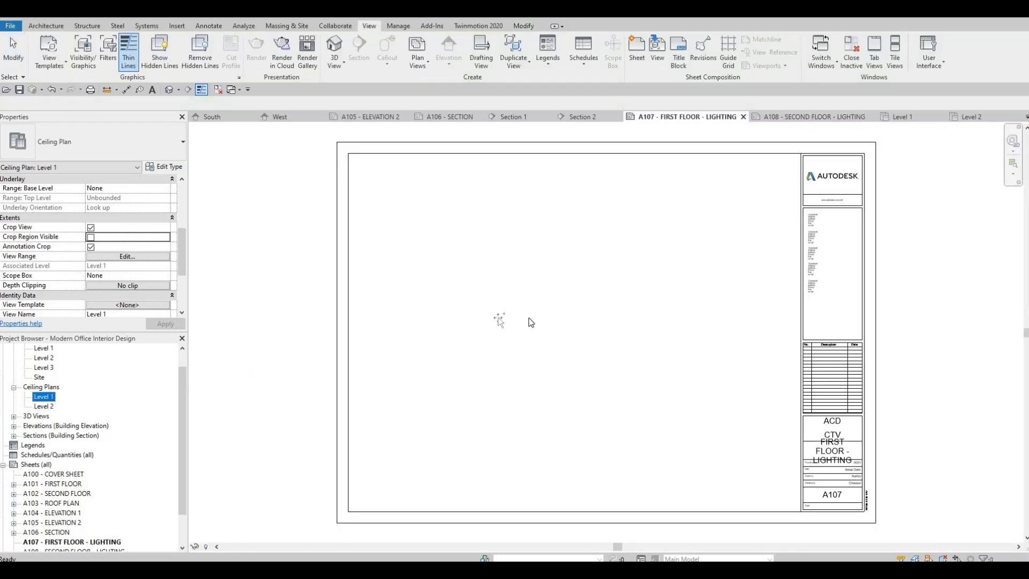
drag(499, 320, 561, 329)
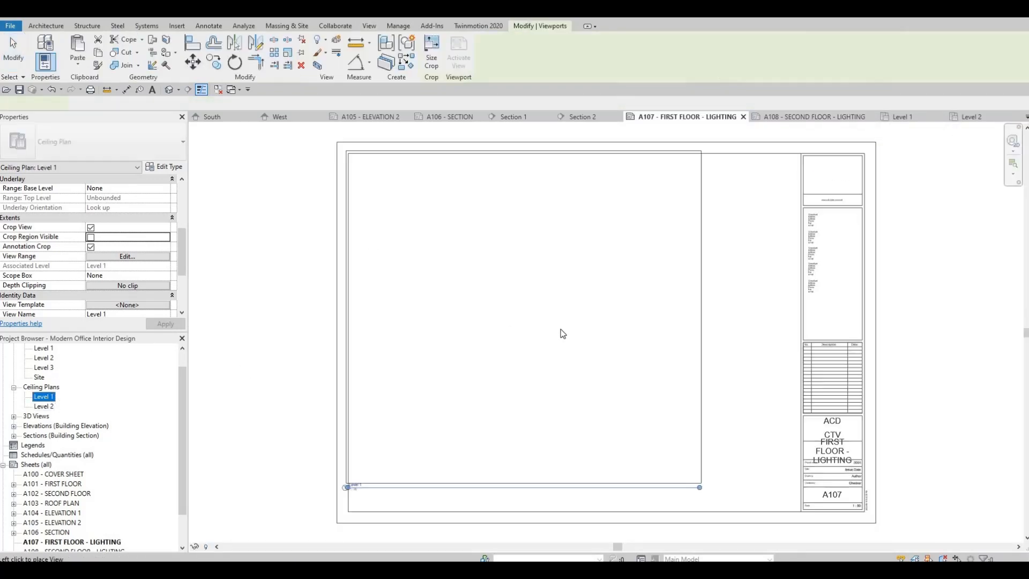
click(516, 349)
Step: Set the Level 1 viewport's Title on Sheet to FIRST FLOOR - LIGHTING, copying the text for reuse
scroll(429, 355, up, 2)
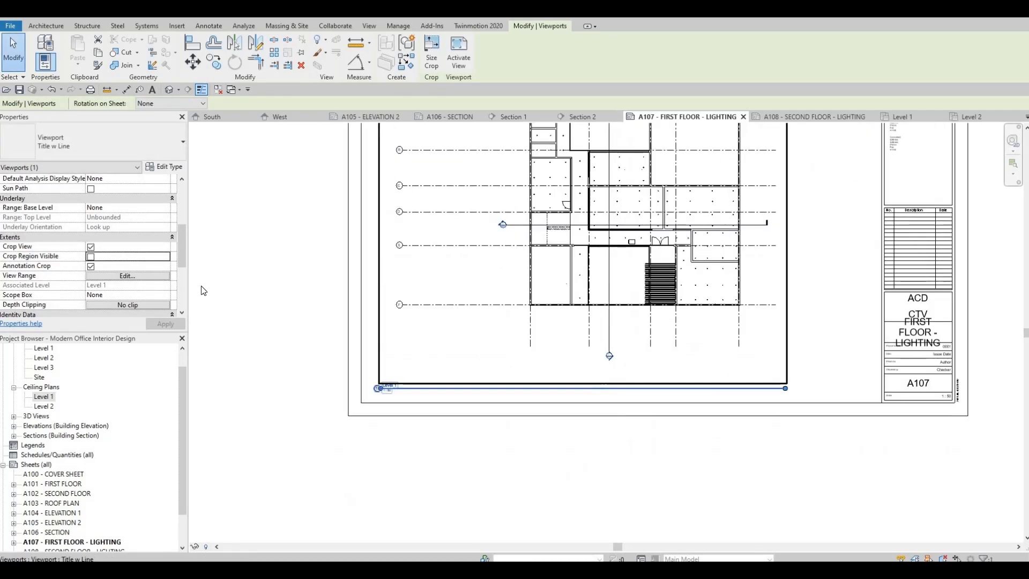
scroll(408, 382, up, 4)
key(Escape)
key(Escape)
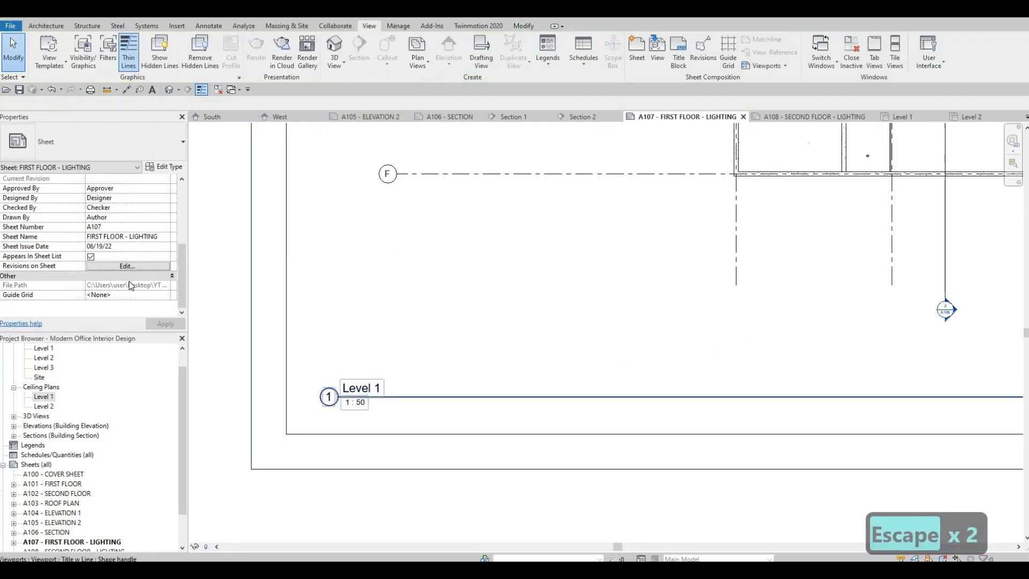
scroll(127, 286, down, 5)
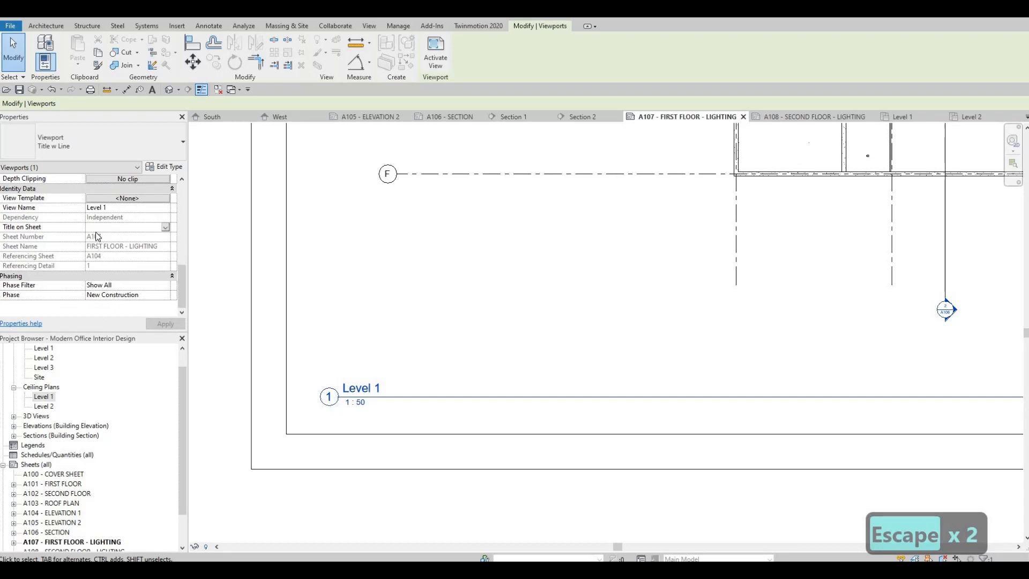
text(FIRST)
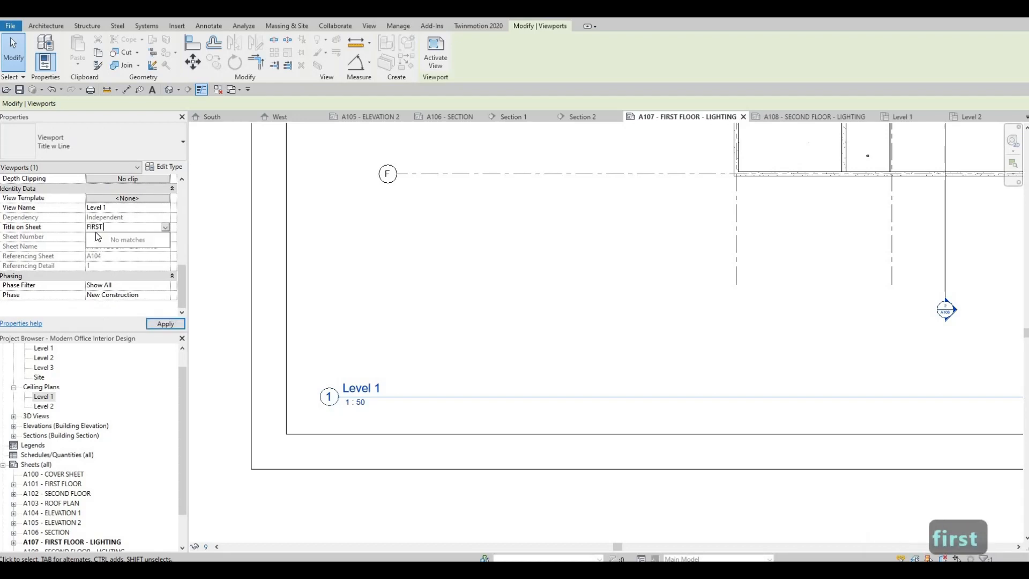
text( FLOOR )
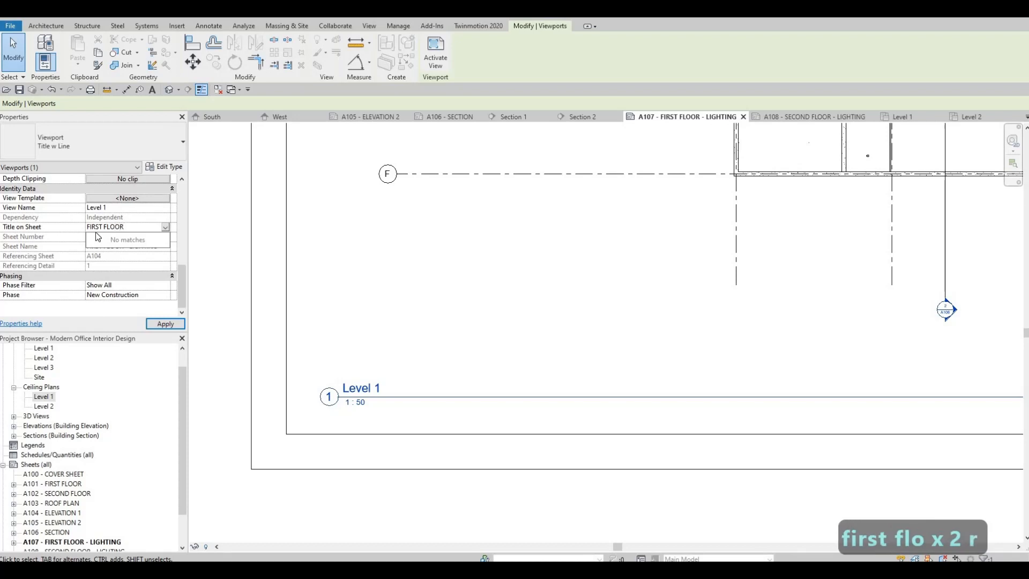
text(-)
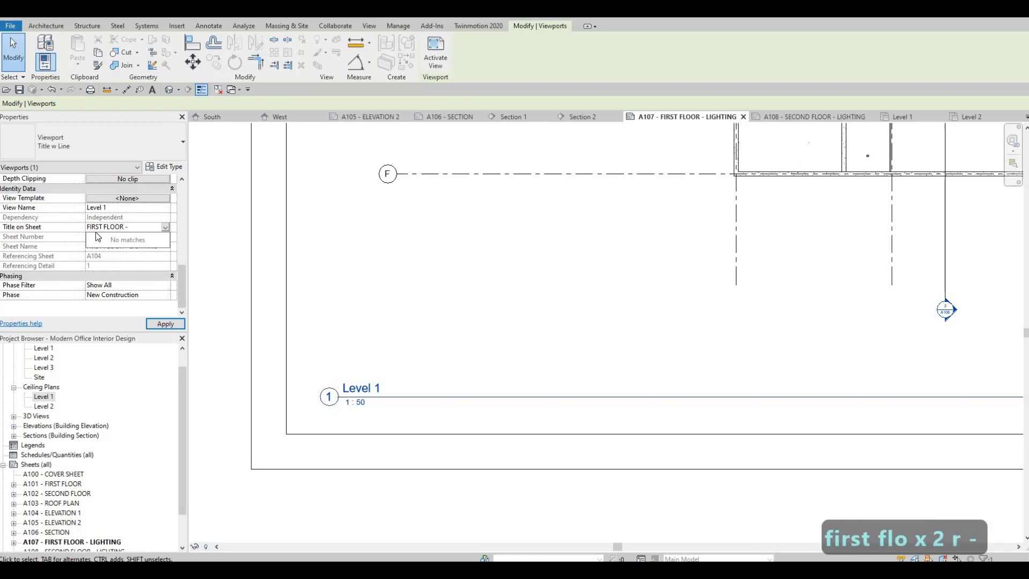
text( LIGHTING)
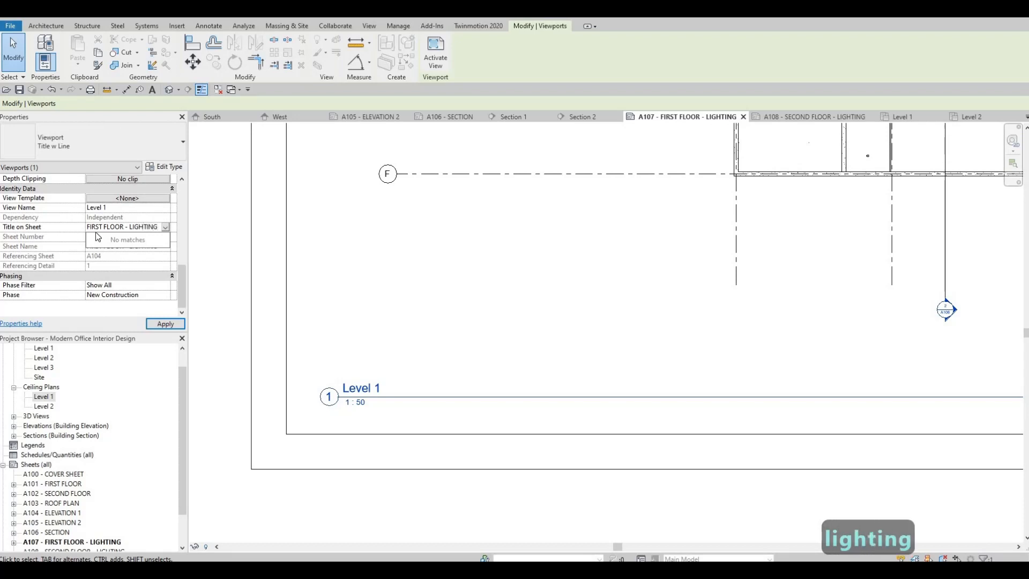
key(ctrl+a)
key(ctrl+c)
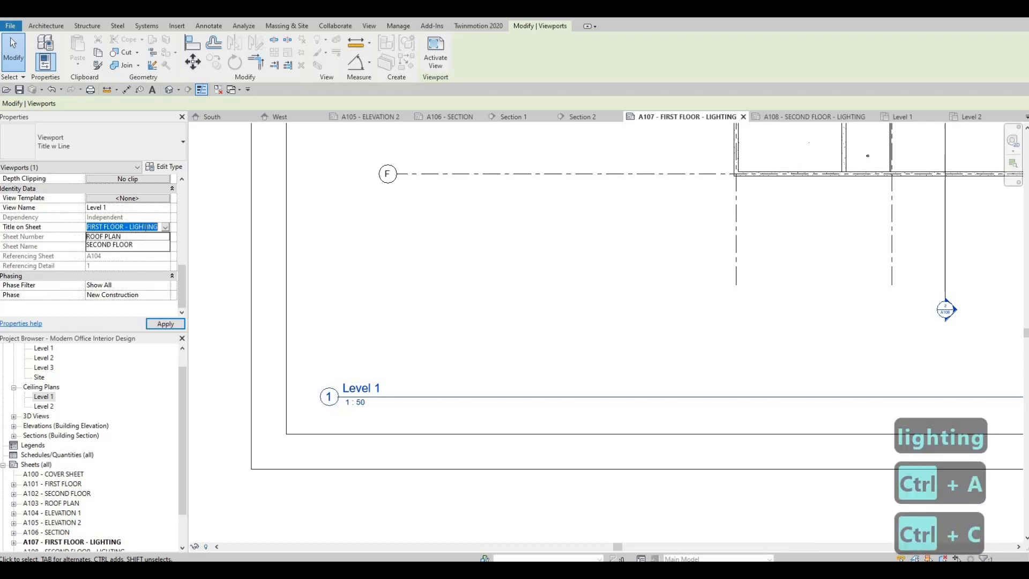
click(170, 327)
click(166, 324)
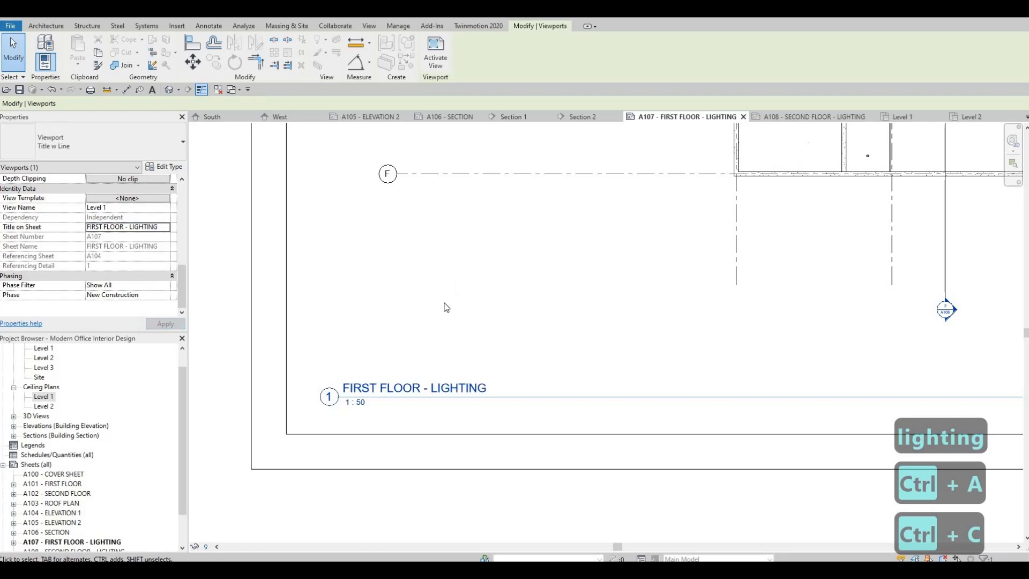
Step: Place the Level 2 ceiling plan on sheet A108 - SECOND FLOOR - LIGHTING, within the drawing area beside the title block
scroll(451, 297, down, 2)
middle_drag(515, 288, 506, 313)
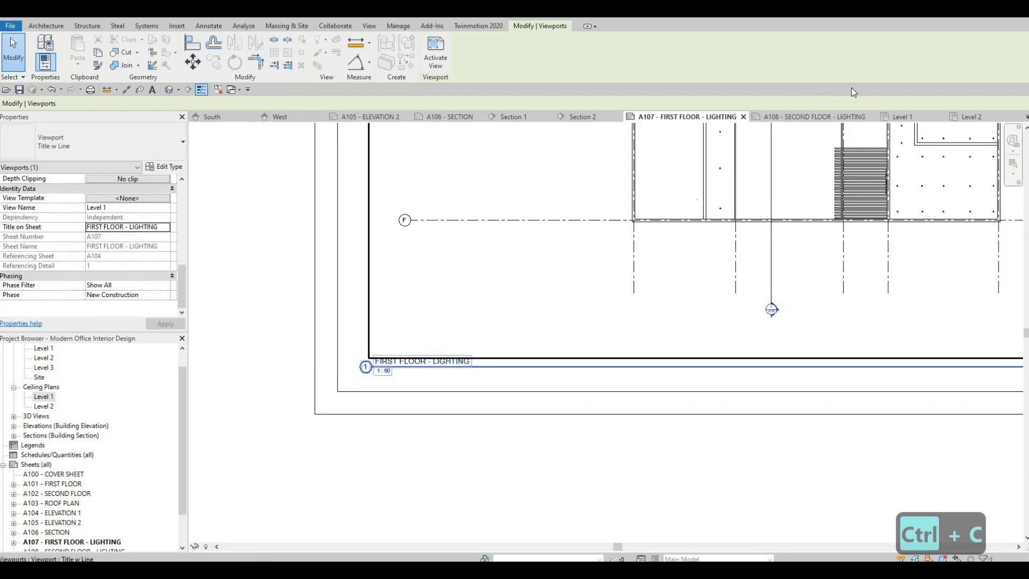
click(805, 119)
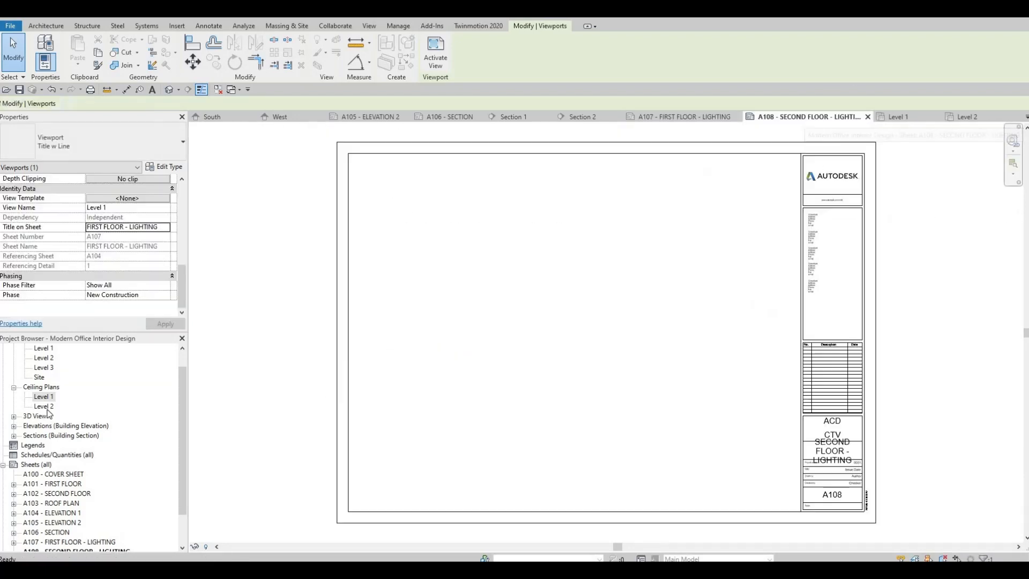
click(45, 406)
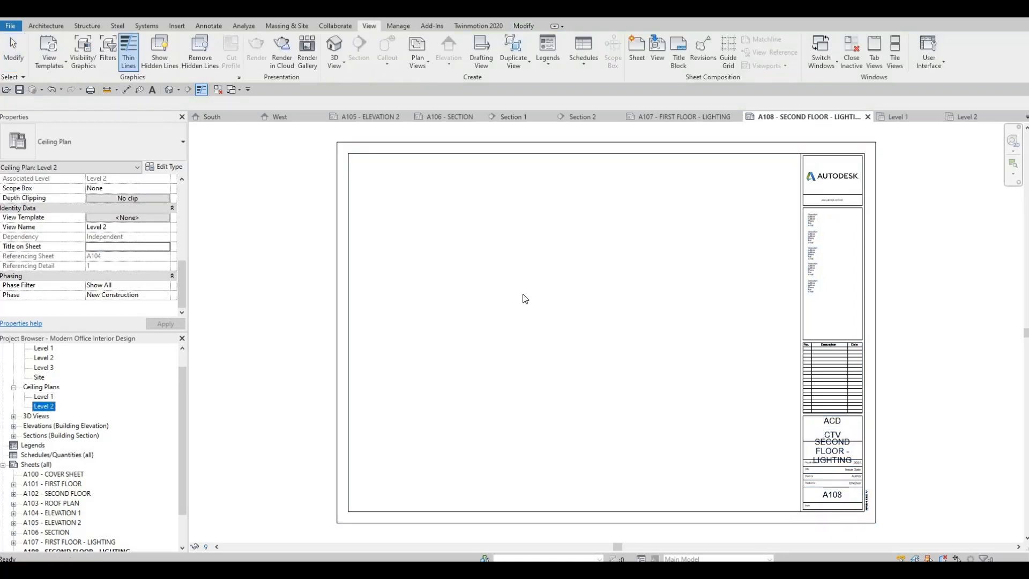
drag(564, 307, 542, 338)
click(542, 338)
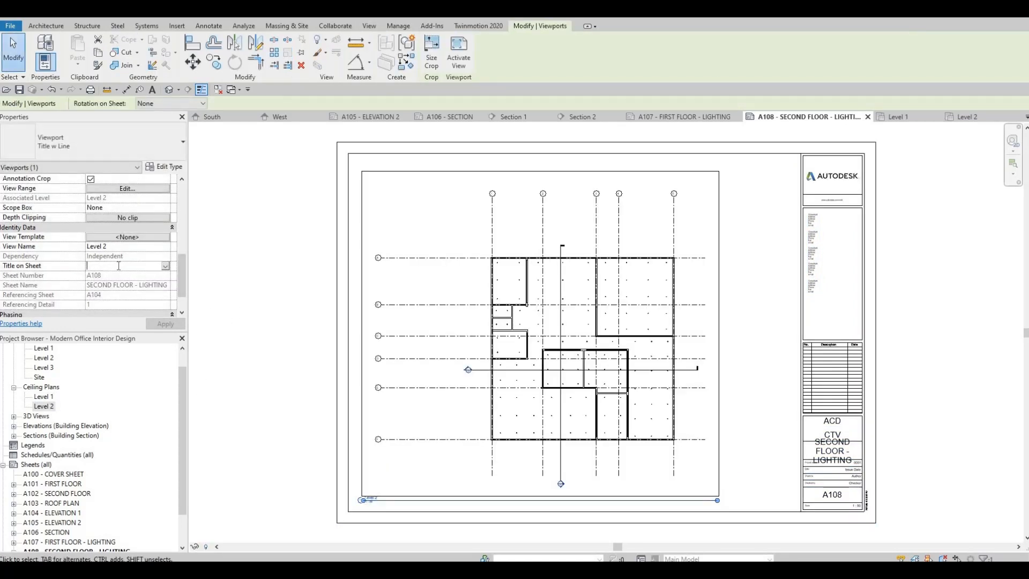
Step: Set the Level 2 viewport's Title on Sheet to SECOND FLOOR - LIGHTING by reusing the copied title
key(ctrl+v)
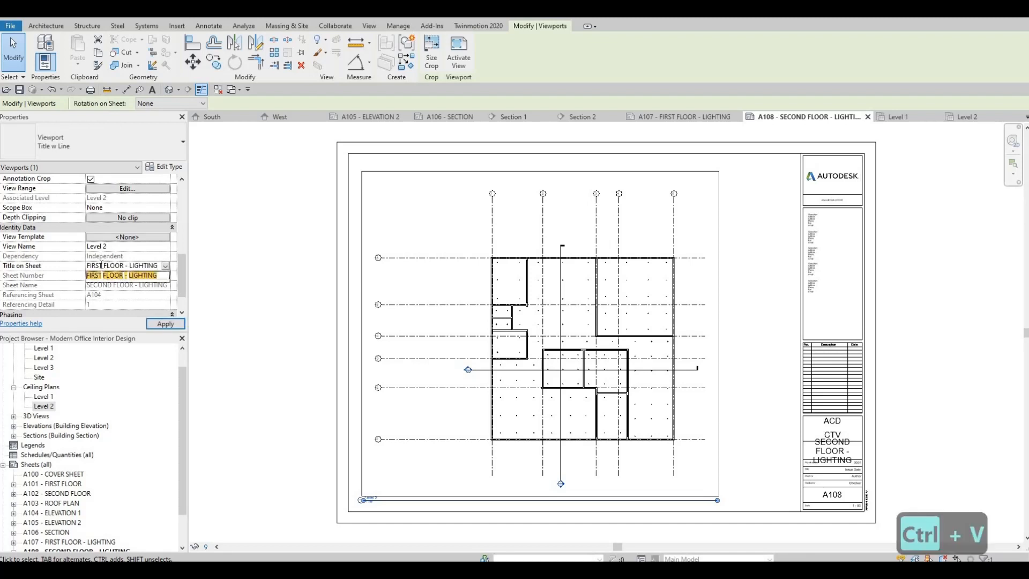
click(96, 266)
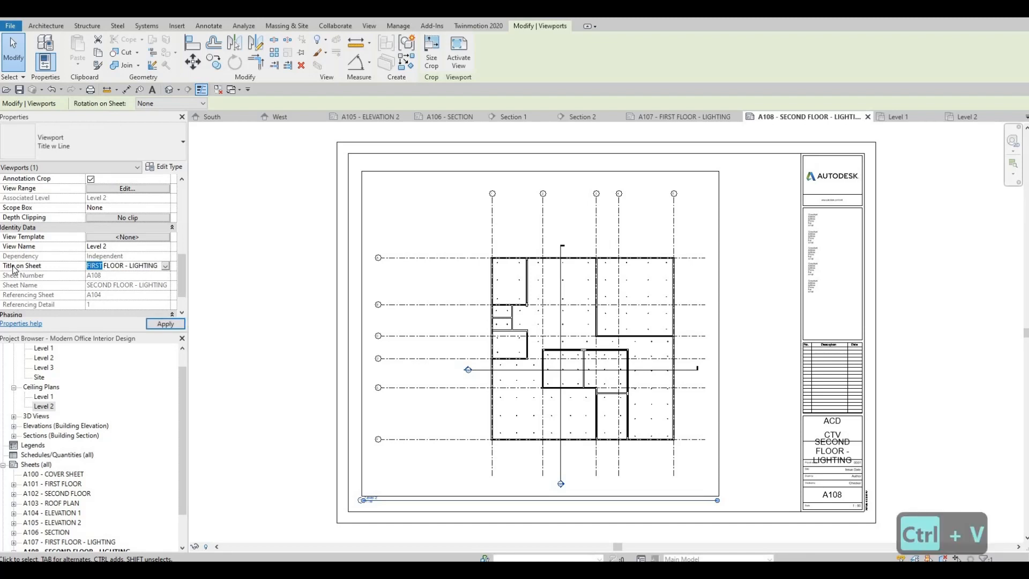
text(SECOND)
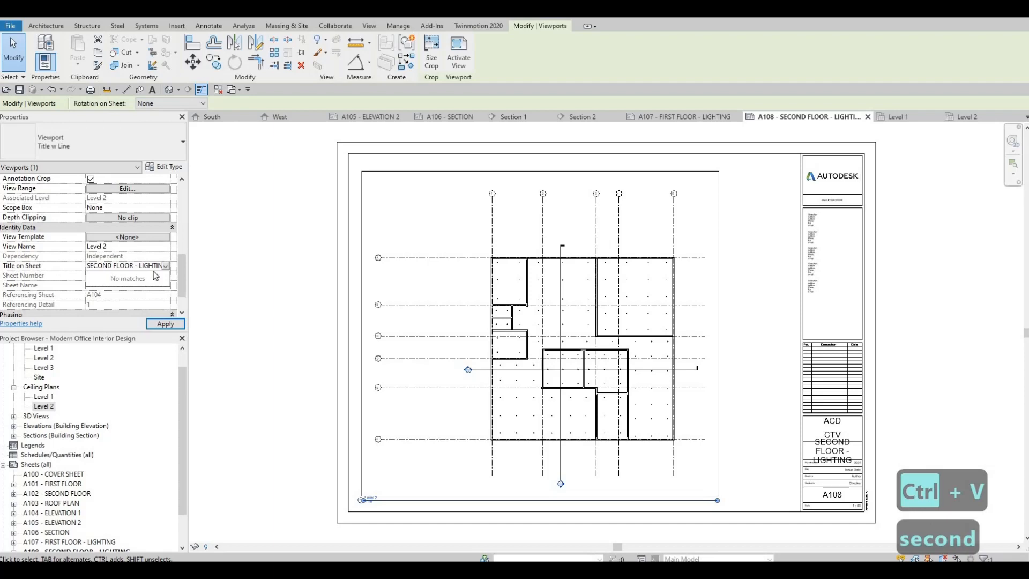
click(166, 326)
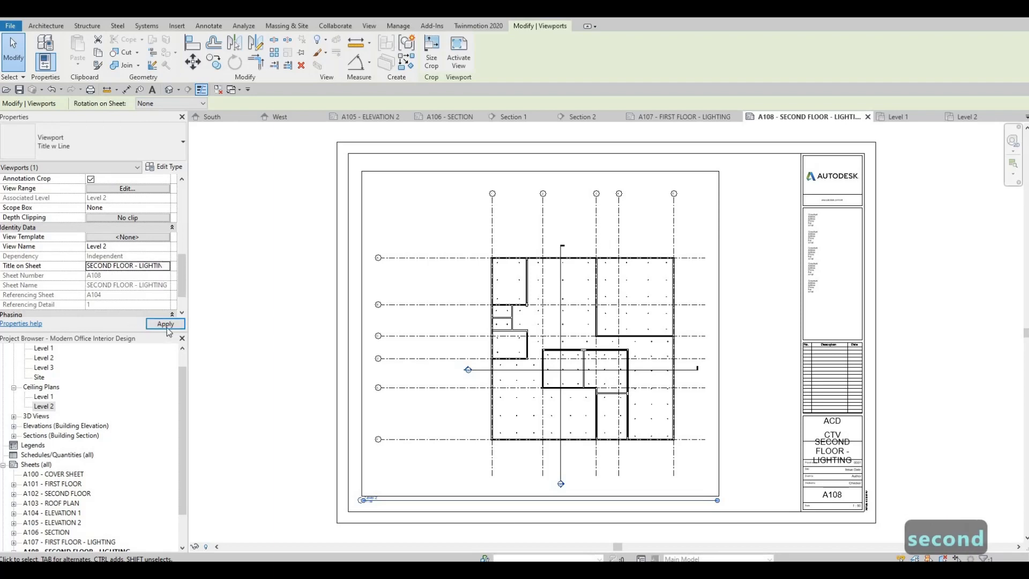
Step: Examine the layout of the Level 2 viewport title and its title line on sheet A108
scroll(427, 477, up, 3)
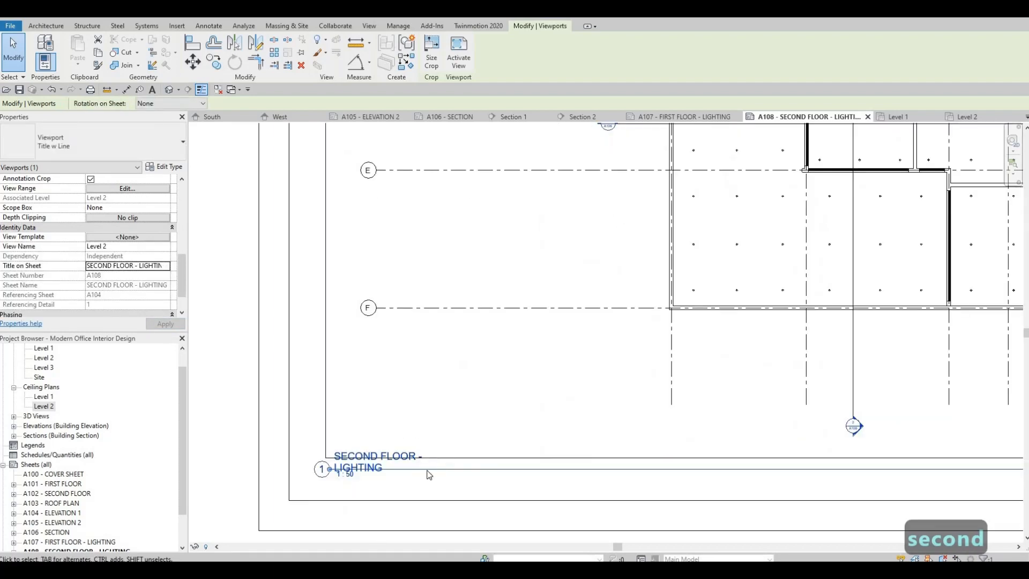
scroll(416, 462, down, 2)
key(Escape)
scroll(414, 450, up, 2)
click(415, 453)
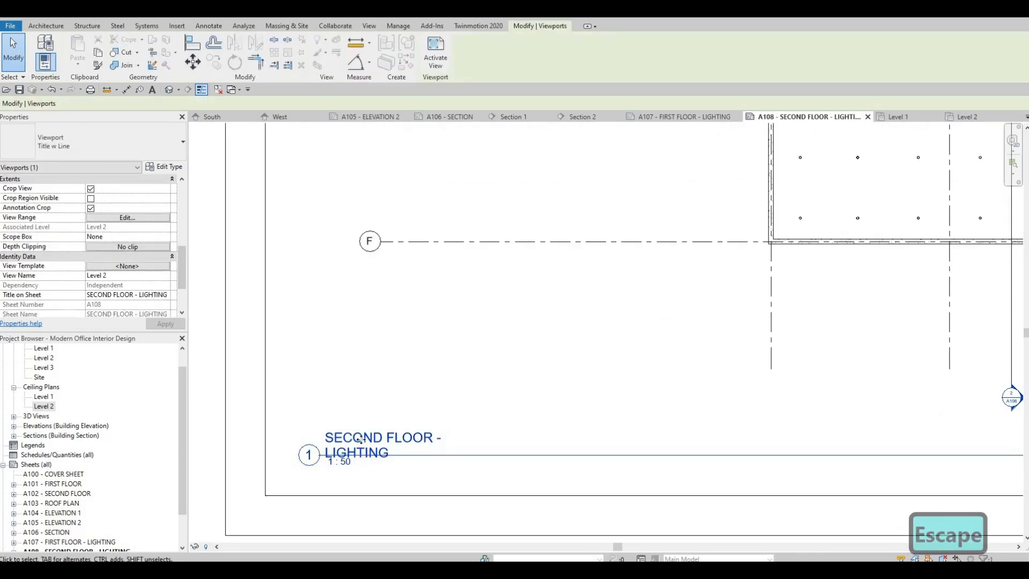
middle_drag(371, 416, 344, 393)
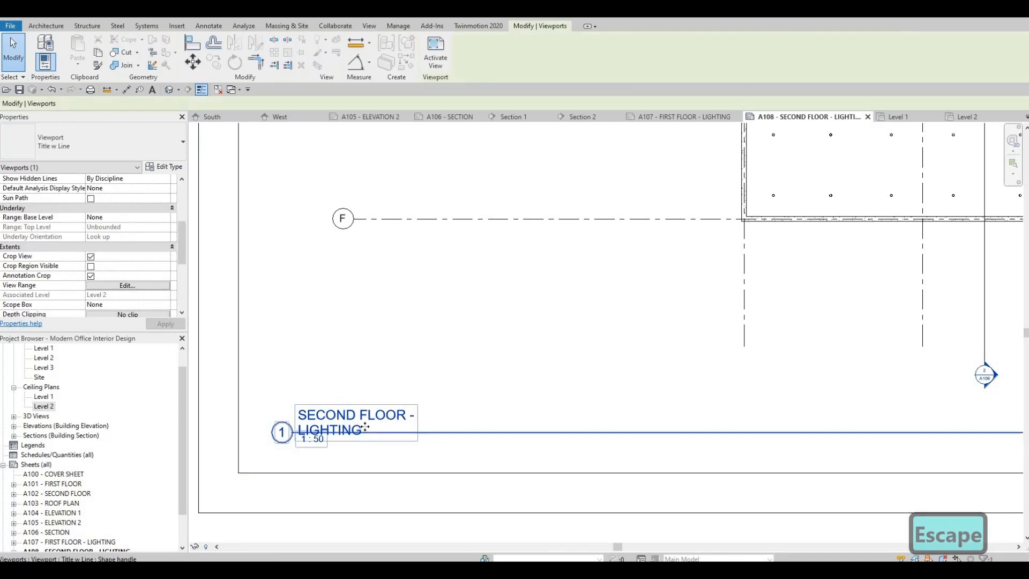
key(Escape)
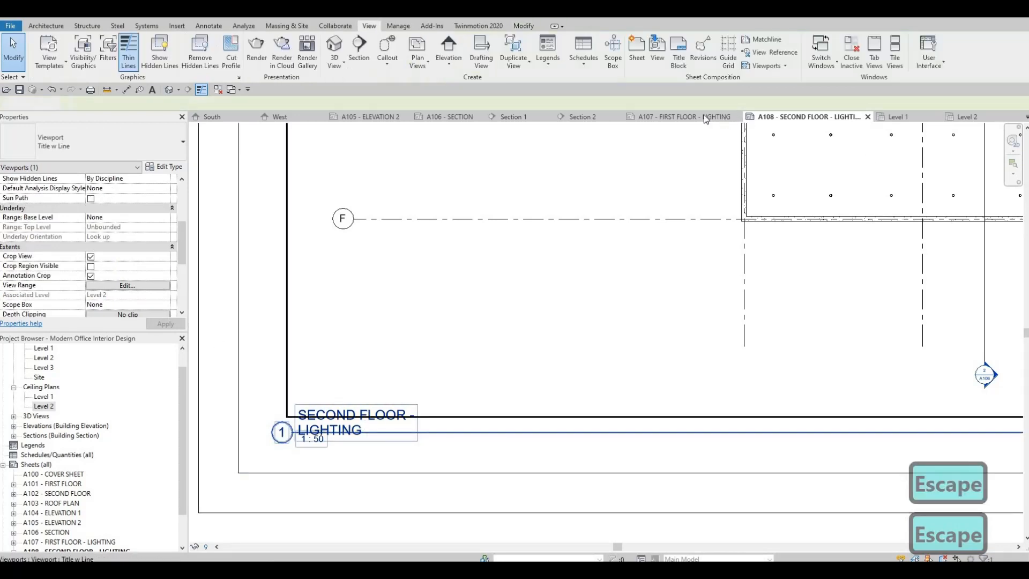
Step: Close all inactive views so only sheet A108 - SECOND FLOOR - LIGHTING remains open, and deactivate its viewport
click(687, 117)
click(788, 117)
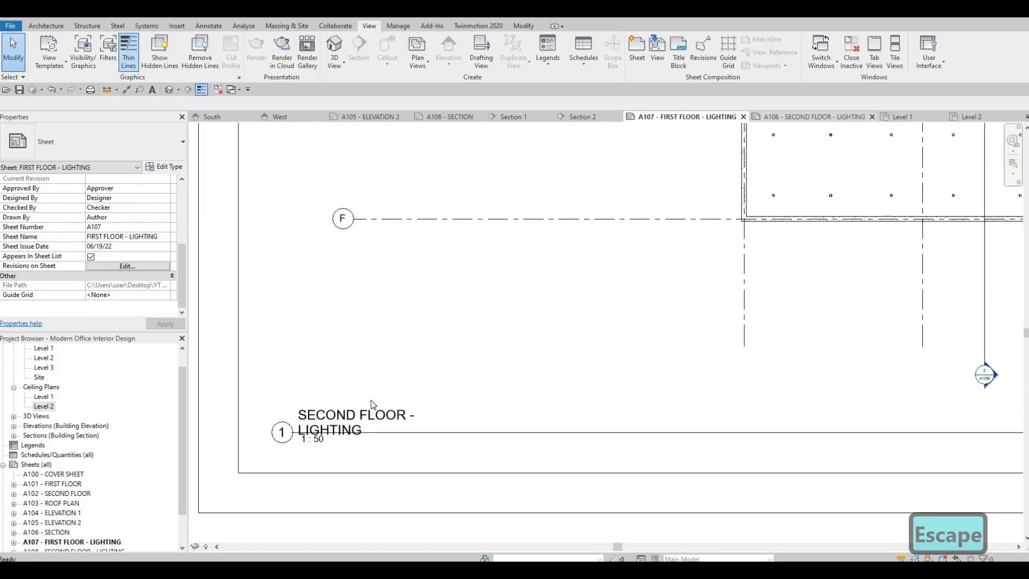
double_click(341, 415)
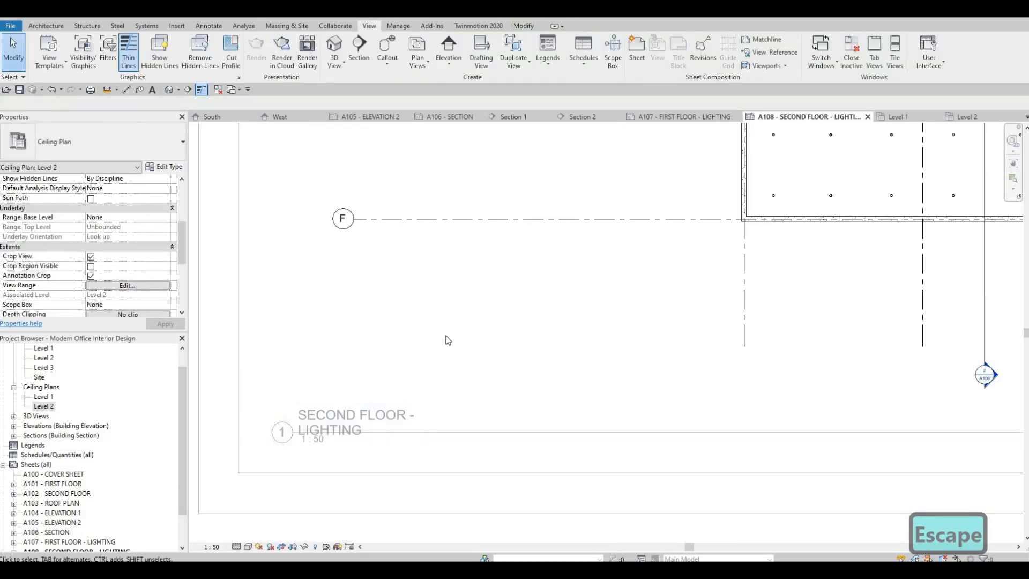
click(850, 67)
key(Escape)
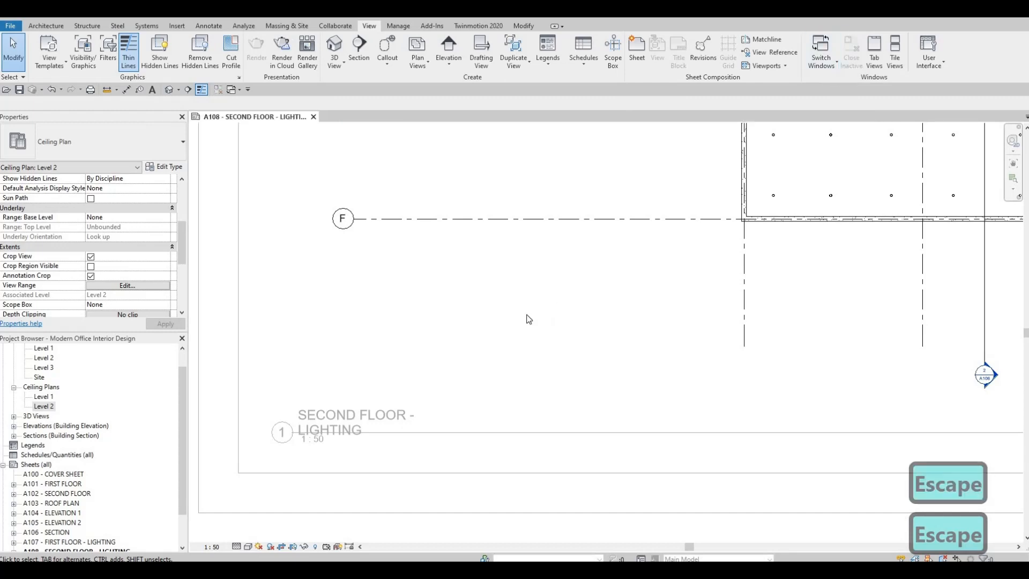
scroll(558, 309, down, 2)
scroll(315, 312, down, 2)
double_click(316, 312)
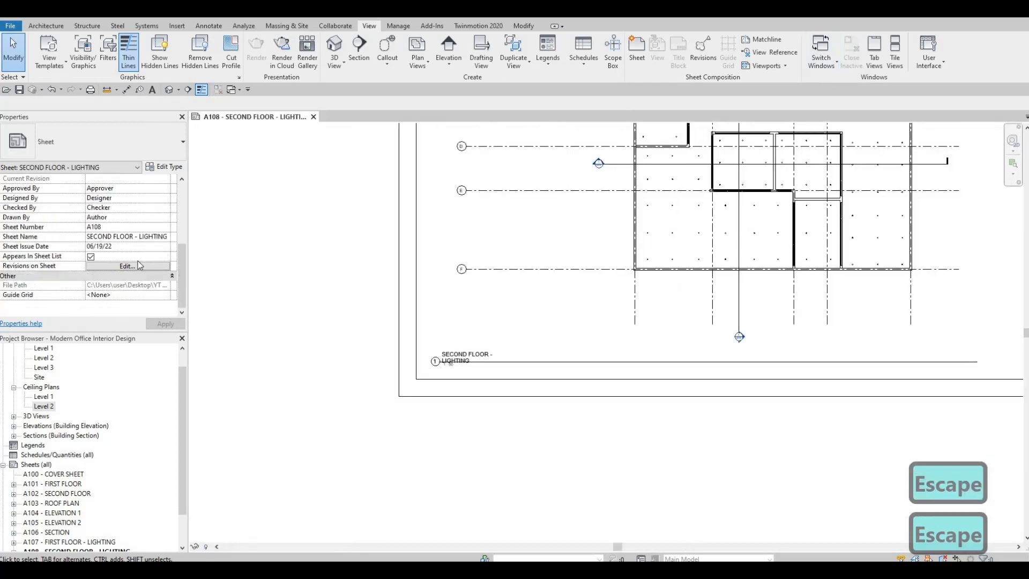
Step: Re-enter the Level 2 viewport's Title on Sheet as SECOND FLOOR - LIGHTING and apply it
scroll(134, 256, down, 3)
click(442, 356)
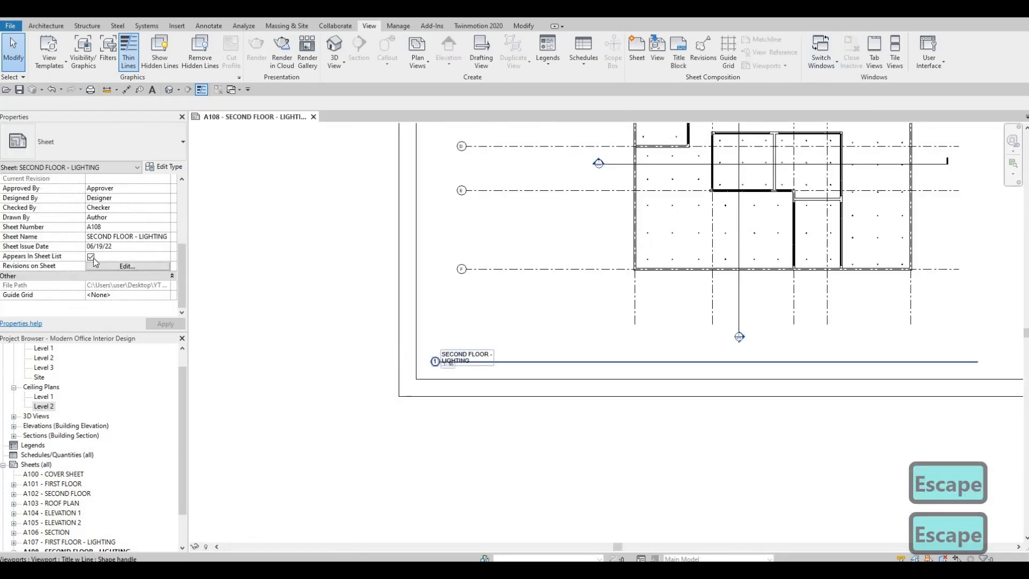
scroll(102, 265, down, 4)
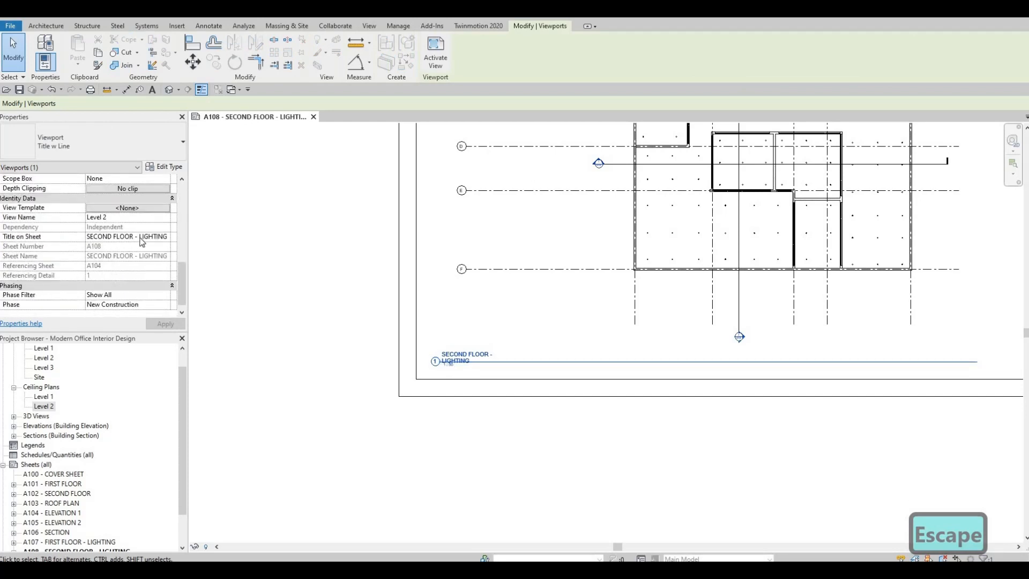
click(139, 237)
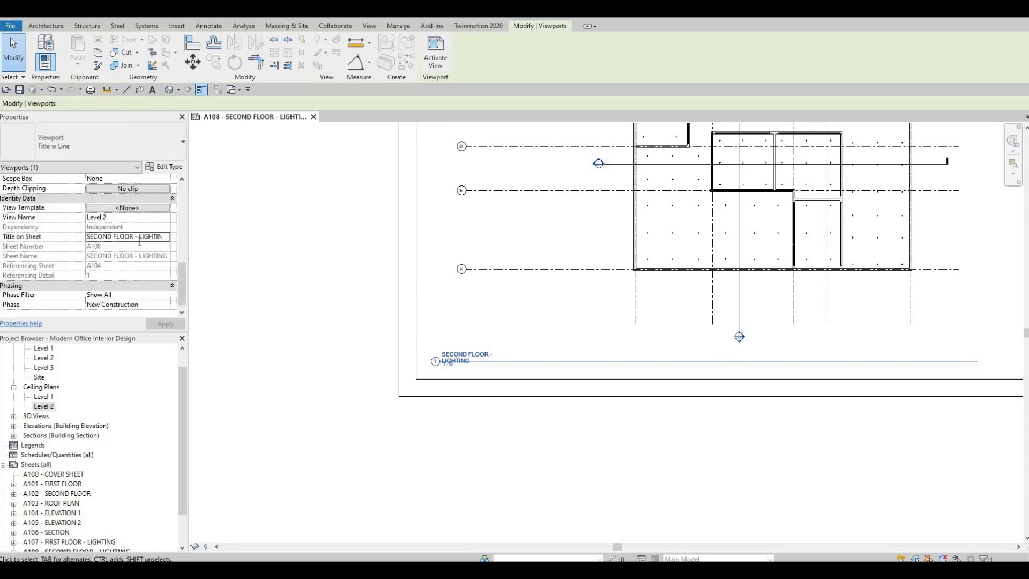
key(ctrl+a)
key(BackSpace)
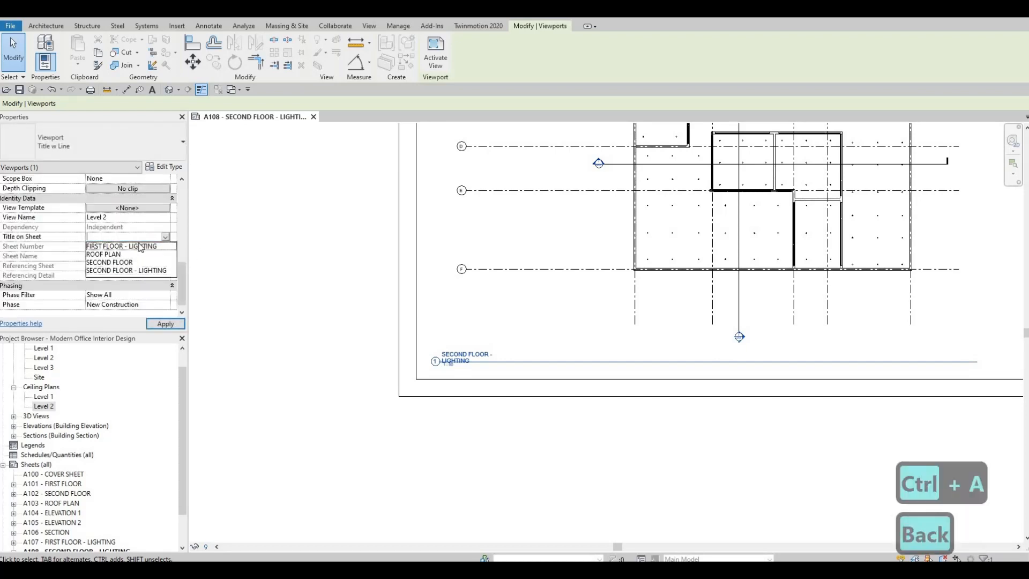
text(SECOND)
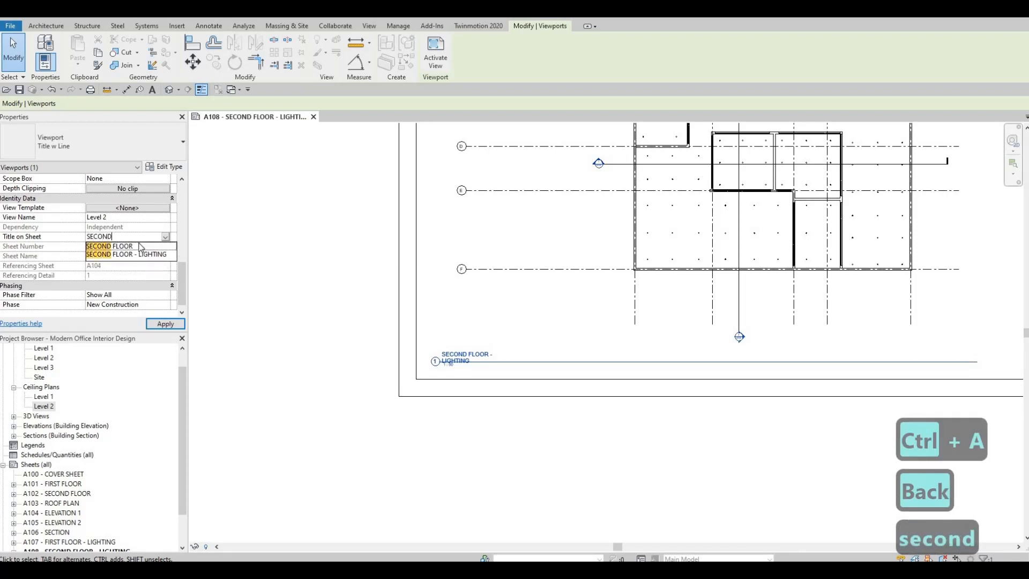
text( FLOOR)
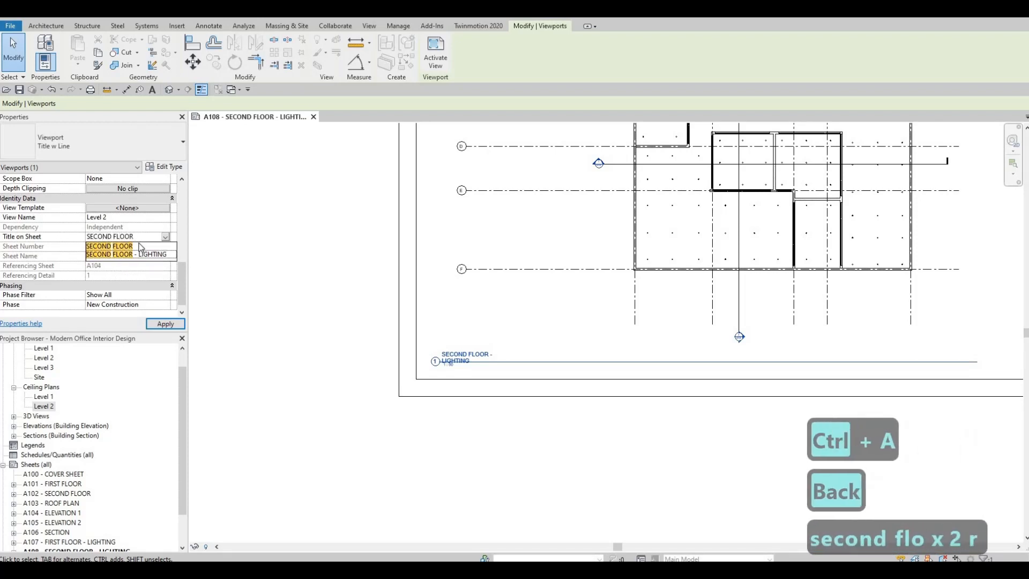
text( -)
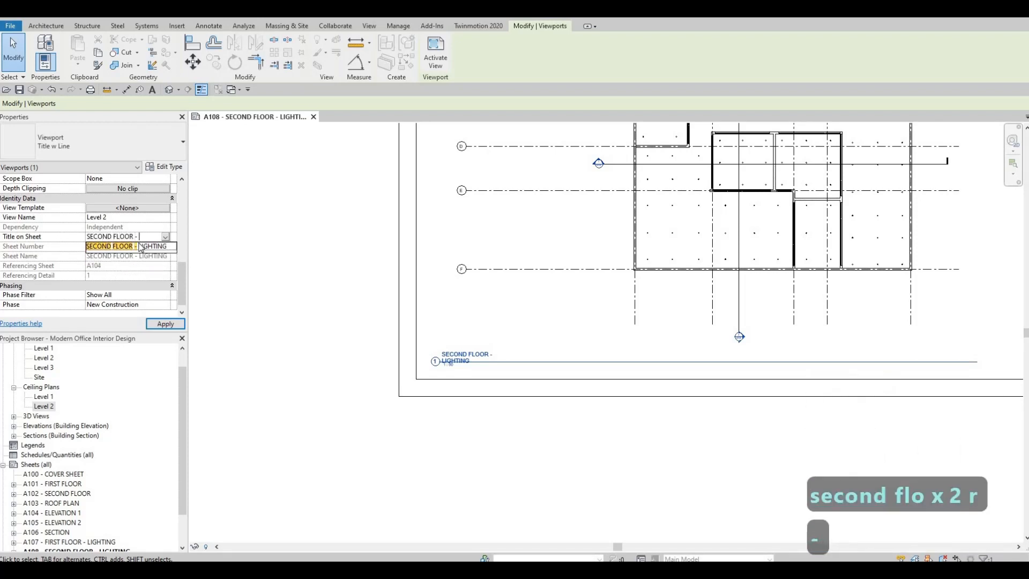
text( lighting)
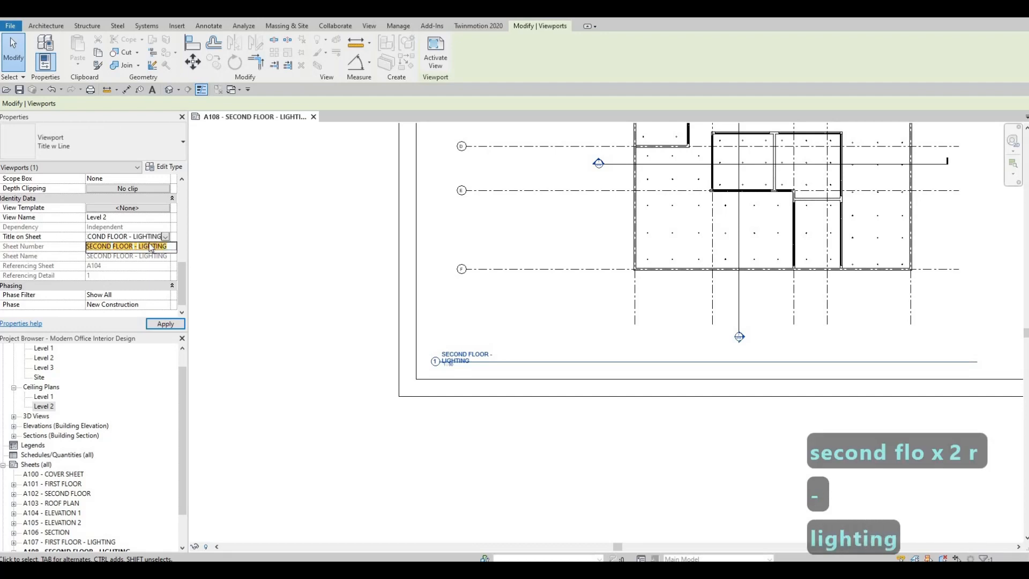
click(155, 304)
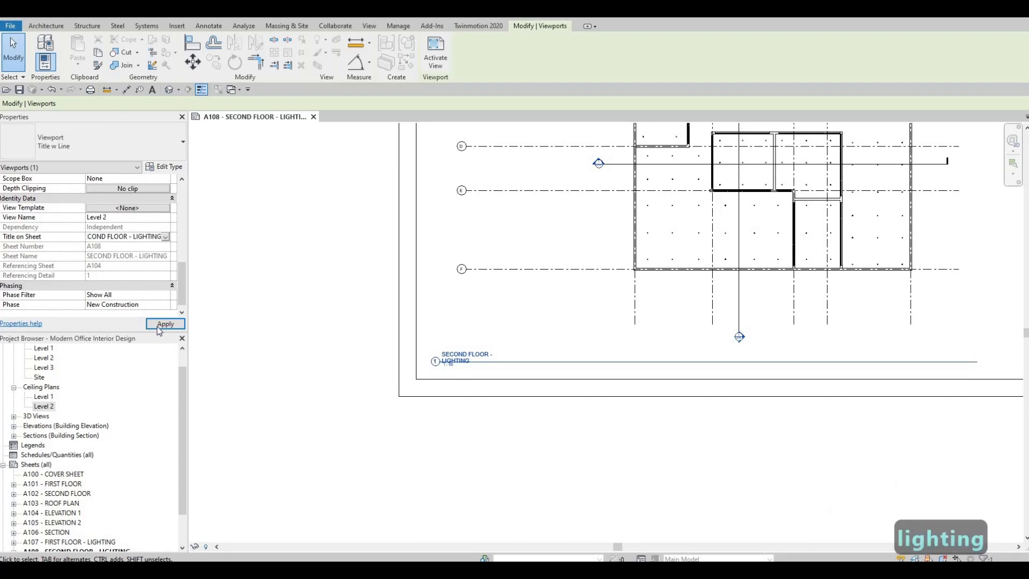
click(164, 324)
Step: Remove the spaces around the hyphen in the Level 2 viewport's Title on Sheet, making it SECOND FLOOR-LIGHTING
scroll(506, 363, up, 5)
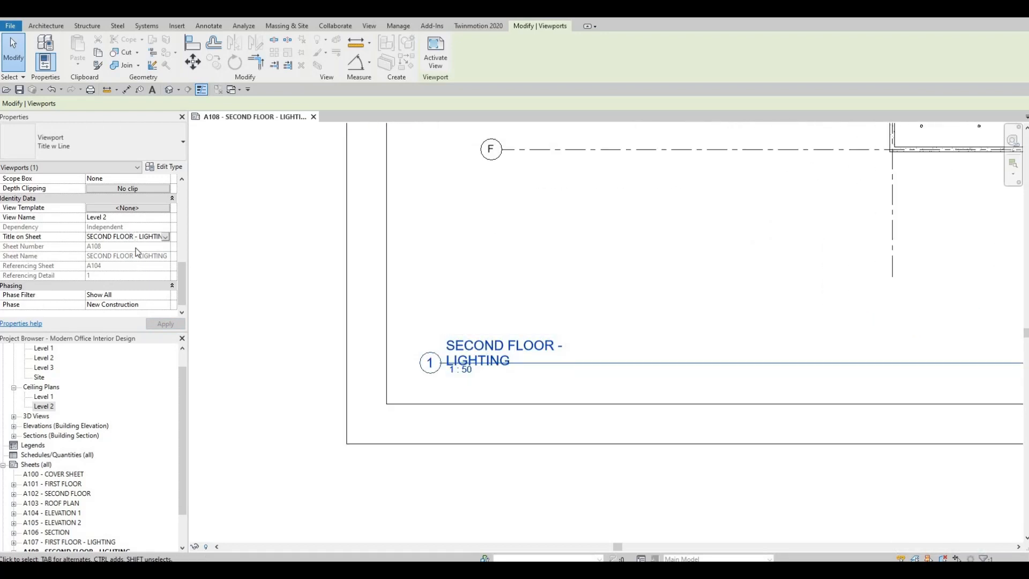
click(142, 238)
key(BackSpace)
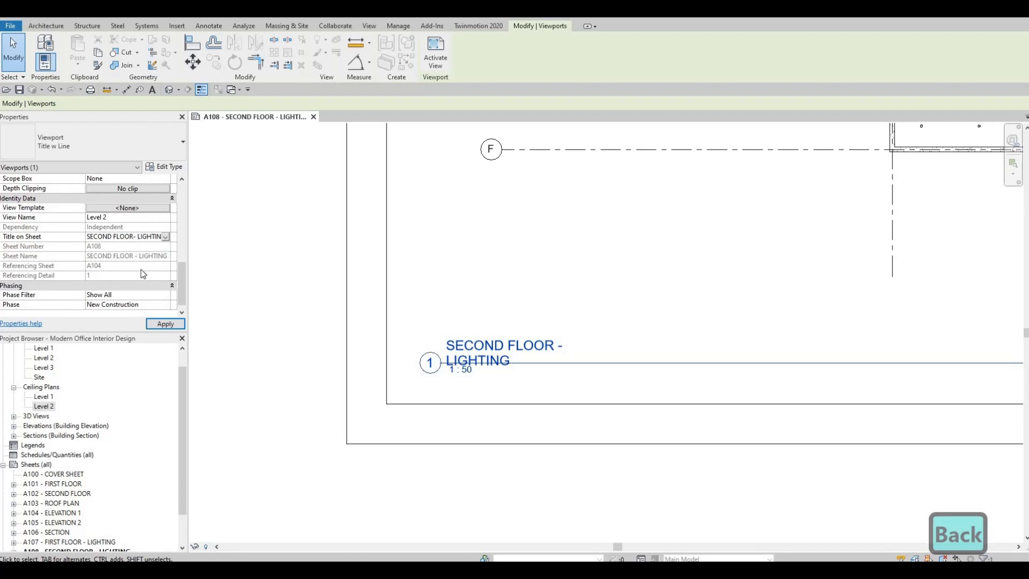
key(BackSpace)
click(176, 324)
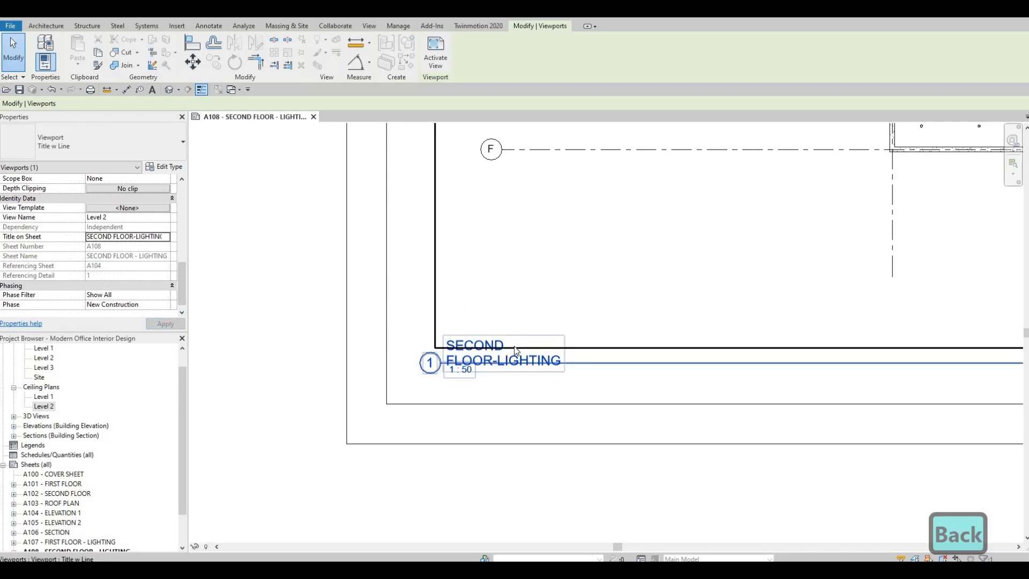
key(Escape)
key(Escape)
Step: Inspect the type properties of the Title w Line viewport without changing them, and review the whole A108 sheet
click(472, 343)
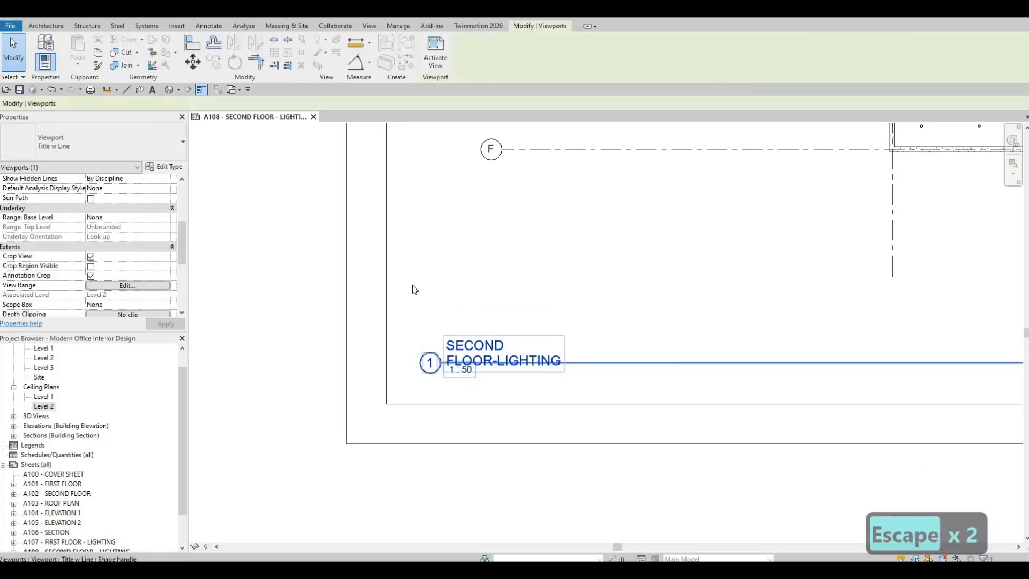
click(172, 168)
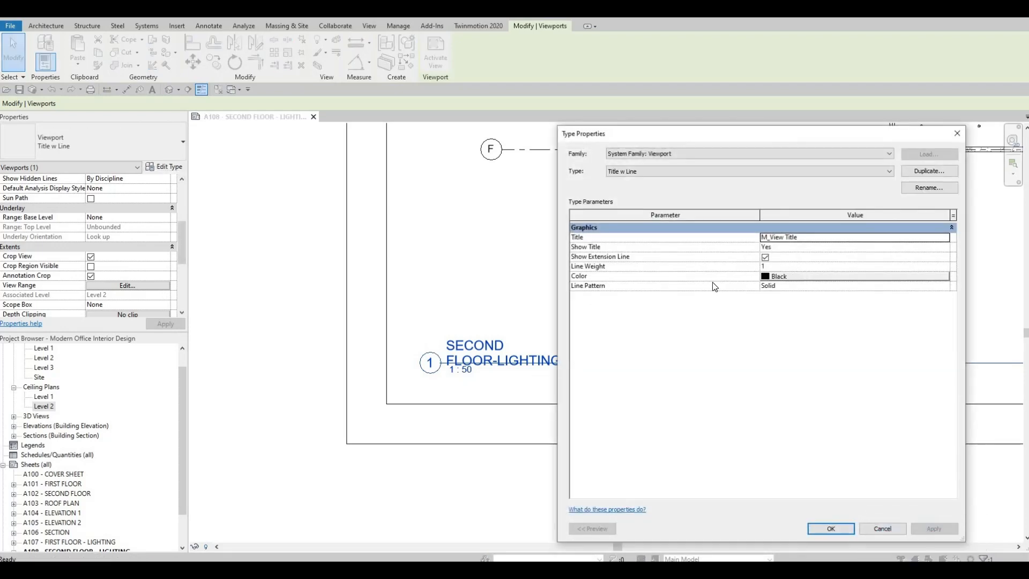
key(Escape)
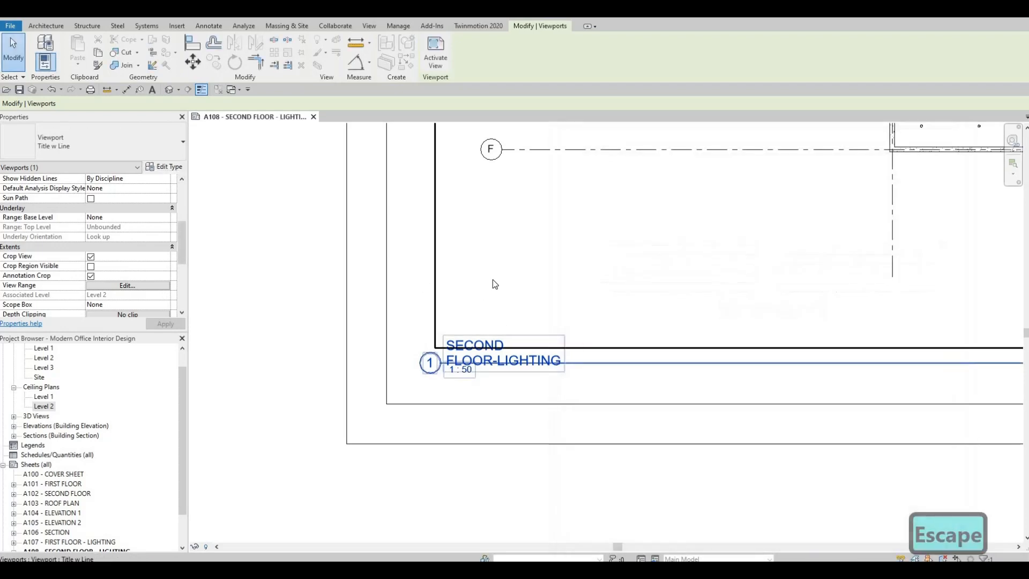
key(Escape)
key(Escape)
middle_drag(531, 359, 487, 338)
scroll(536, 375, down, 1)
middle_drag(557, 405, 467, 446)
scroll(533, 358, down, 4)
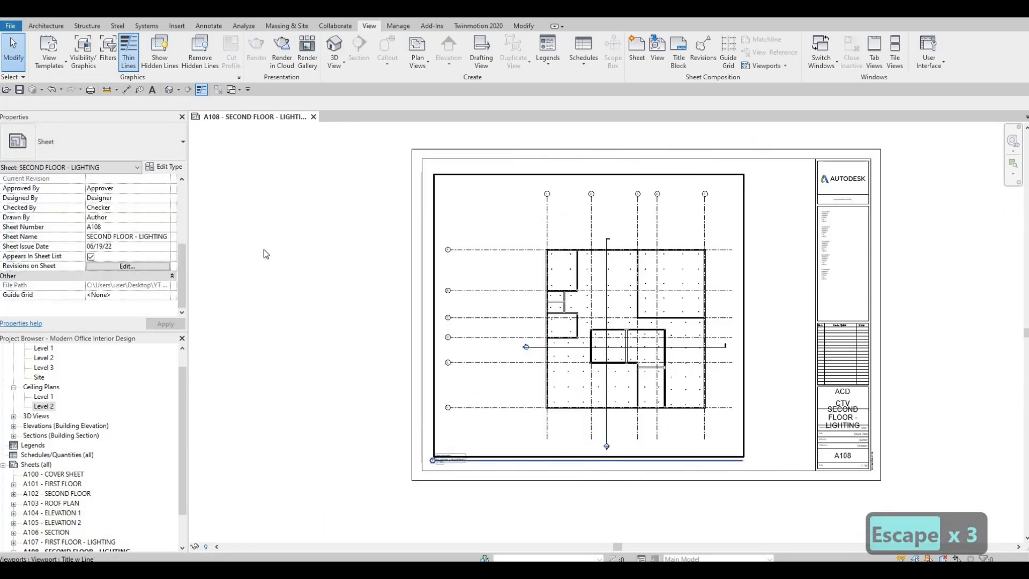
scroll(73, 502, down, 2)
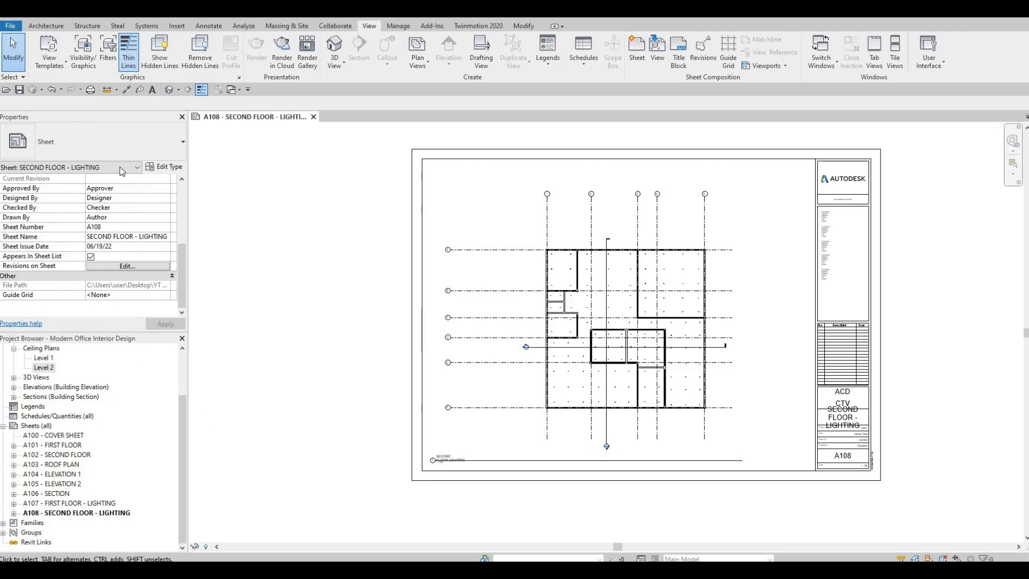
Step: Try a print setup for selected views/sheets, listing sheets only and including all of them from A100 to A108
click(90, 89)
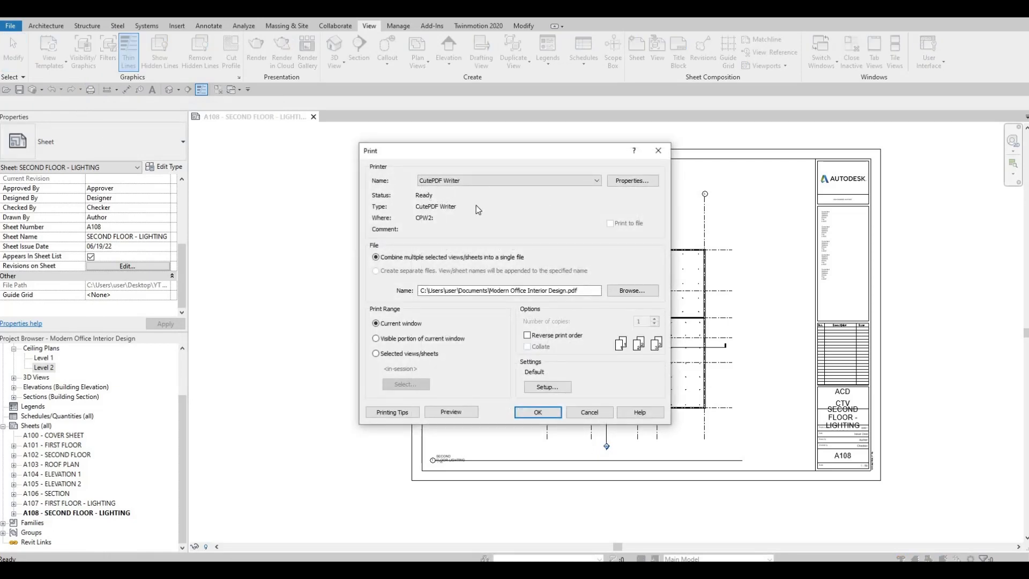
click(375, 354)
click(376, 270)
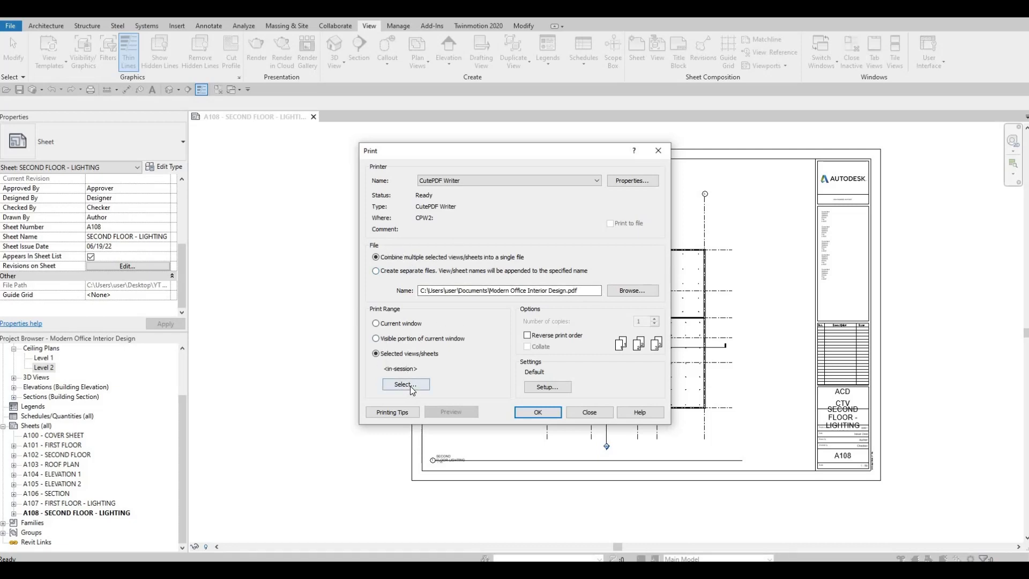
click(388, 388)
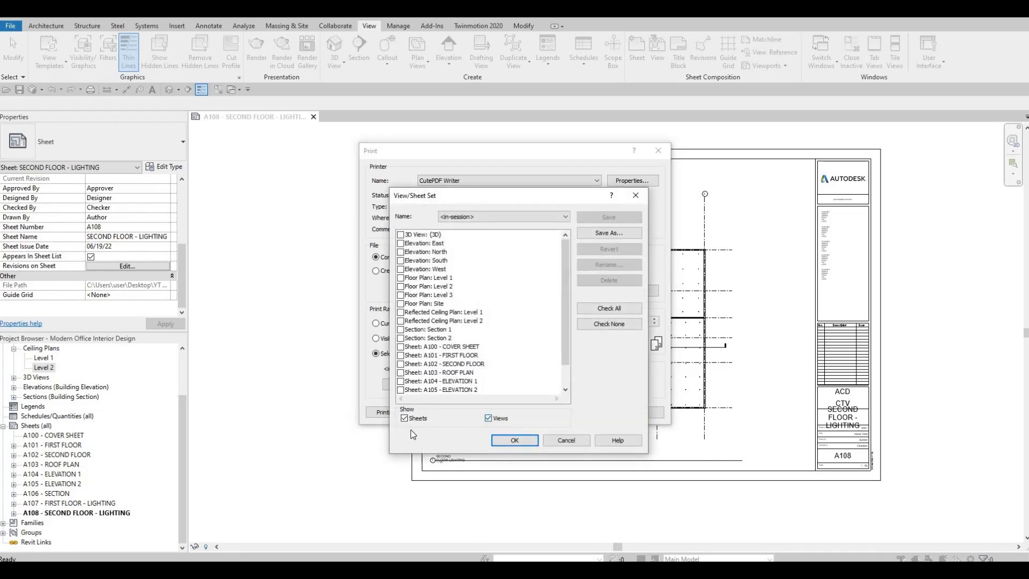
click(488, 418)
click(602, 309)
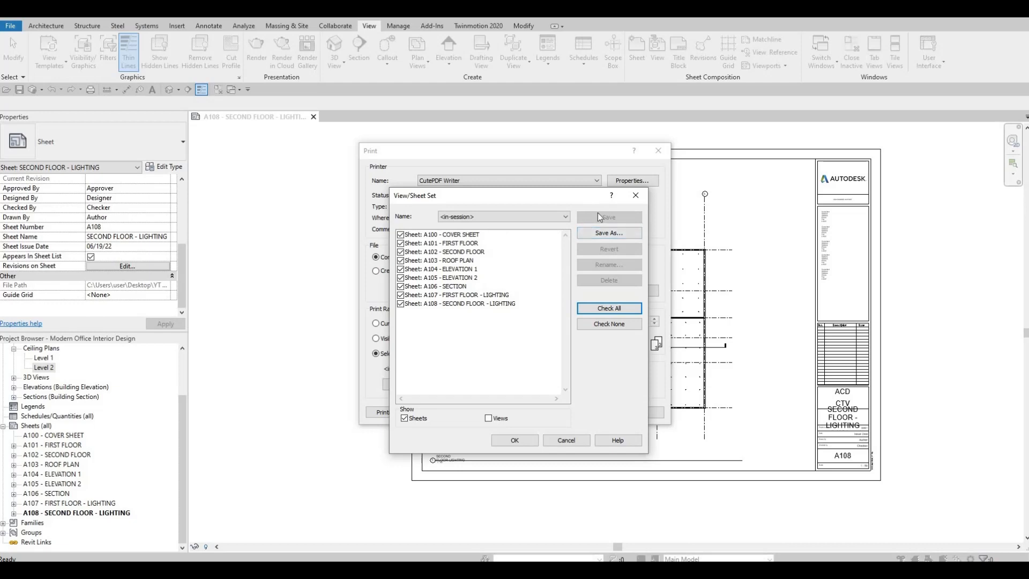
key(Escape)
key(Escape)
key(Escape)
Step: Open sheet A100 - COVER SHEET and expand the project's 3D Views
double_click(59, 438)
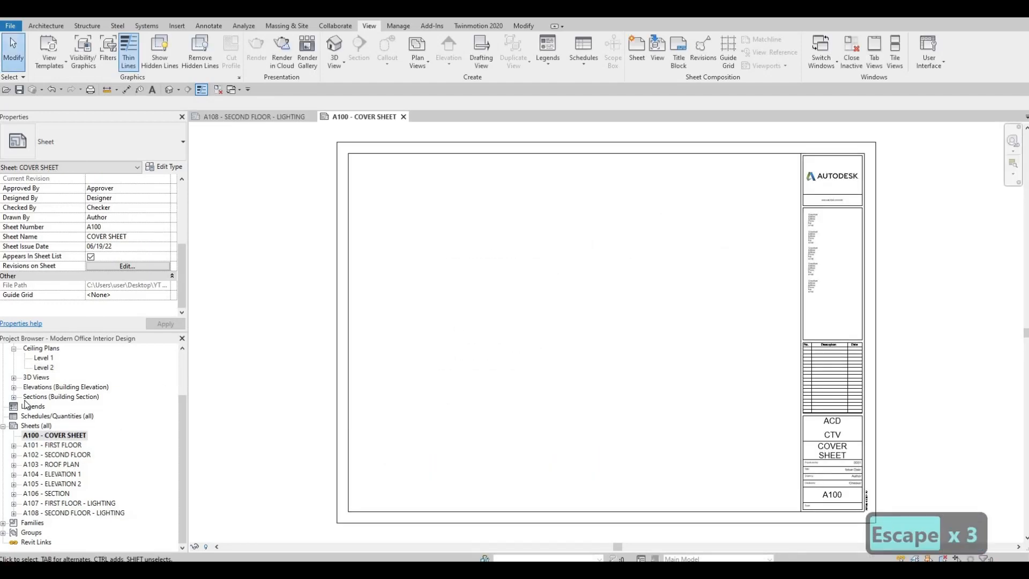
scroll(33, 401, up, 2)
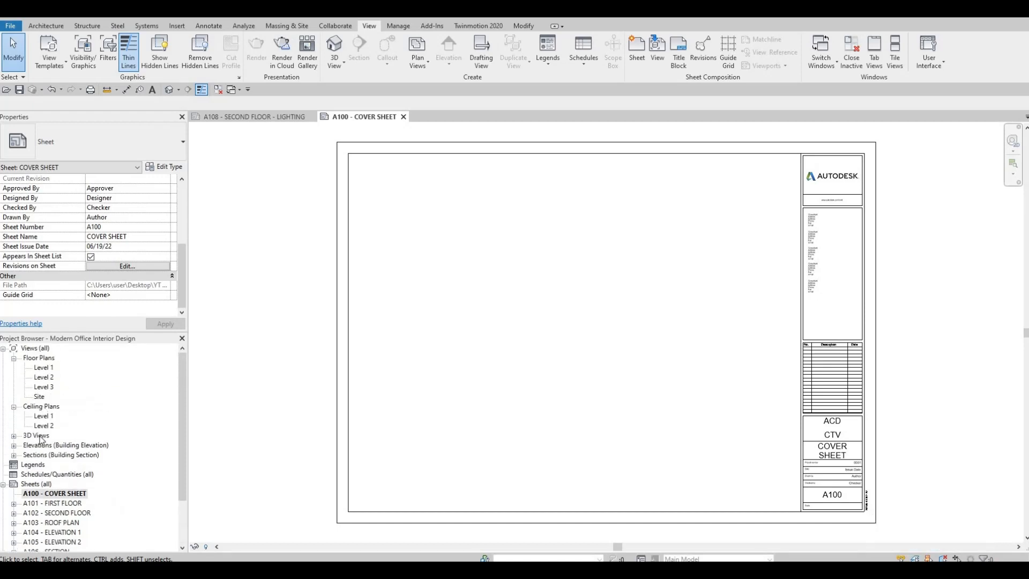
click(14, 437)
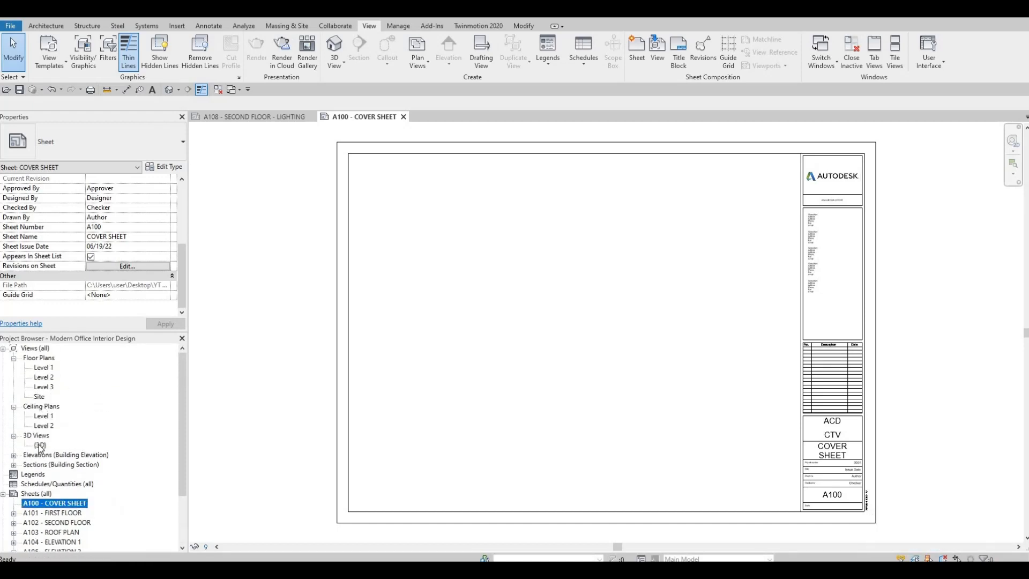
scroll(268, 293, up, 1)
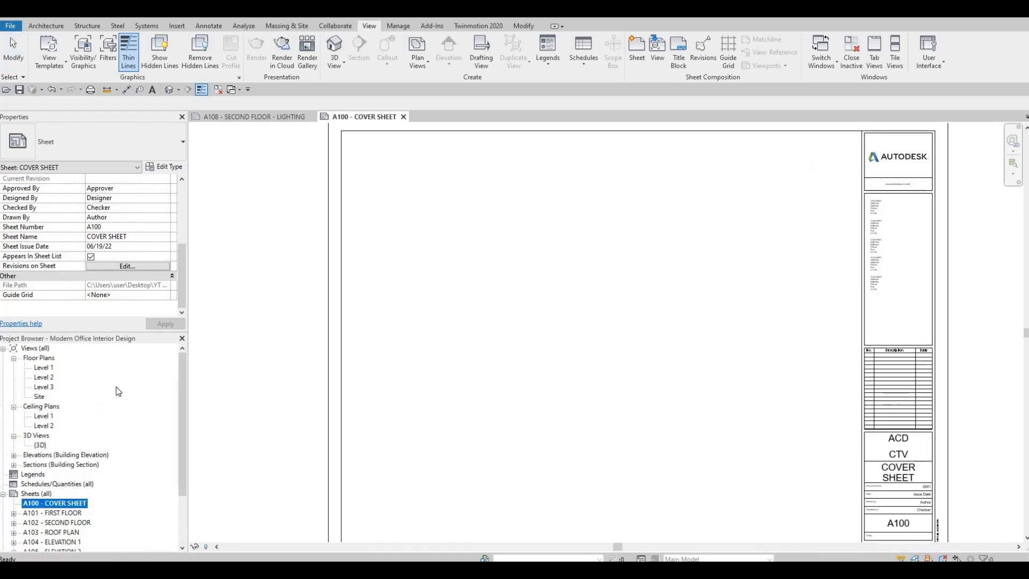
Step: Create a camera view on the Level 1 floor plan from the Lobby/Reception corner beside Storage, aimed diagonally at the opposite corner past the reception desk
double_click(42, 368)
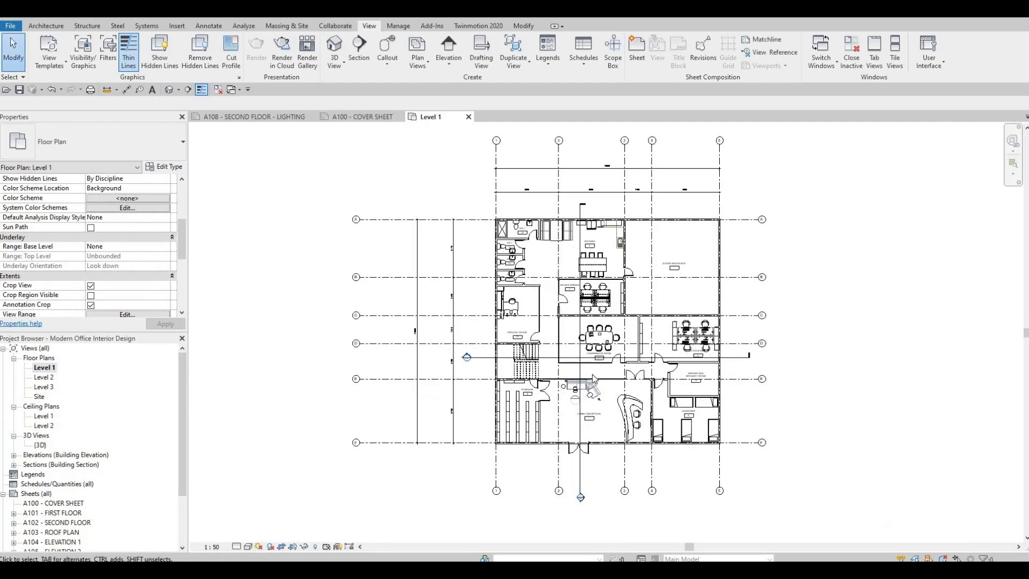
click(178, 90)
click(187, 115)
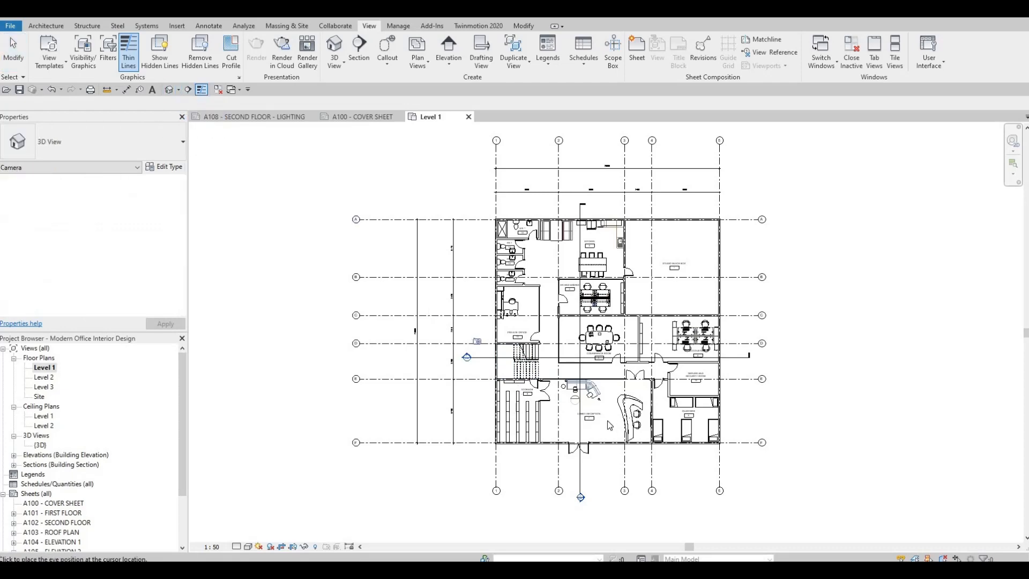
scroll(607, 420, up, 5)
click(534, 503)
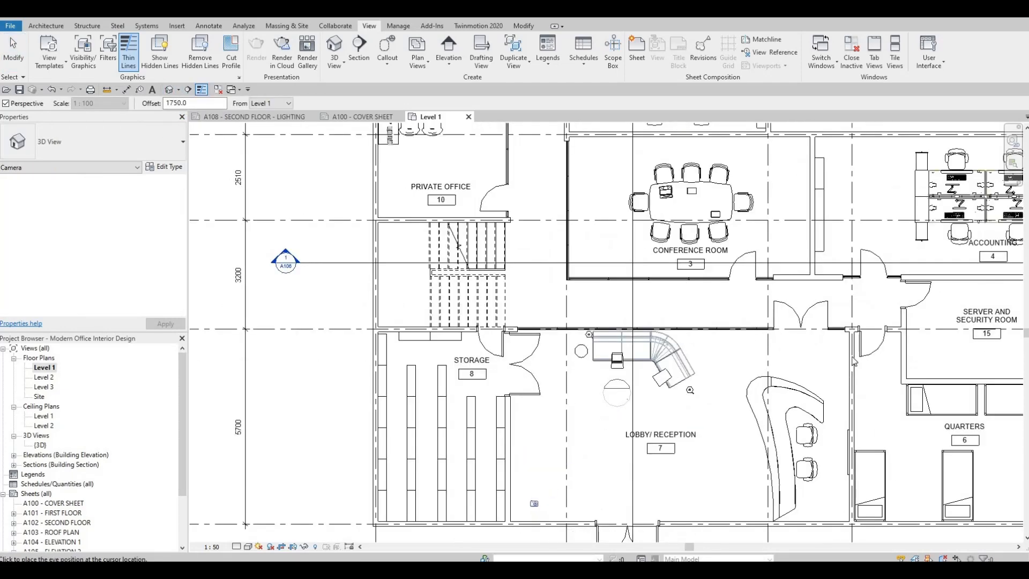
click(859, 347)
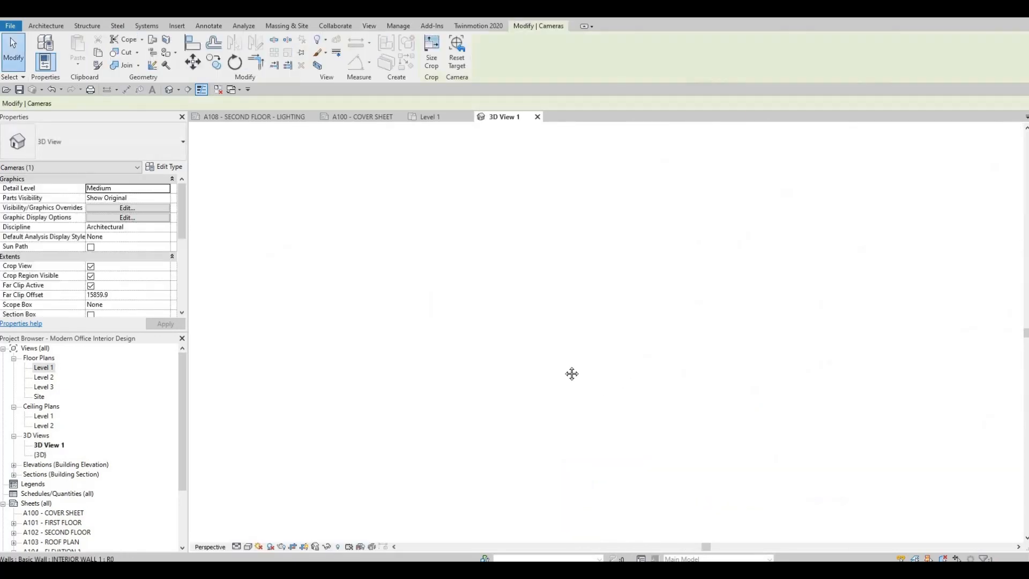
Step: Enlarge the lobby camera view's crop region on all four sides to take in the seating area, full reception desk, upper-floor glazing and ceiling
scroll(539, 279, down, 4)
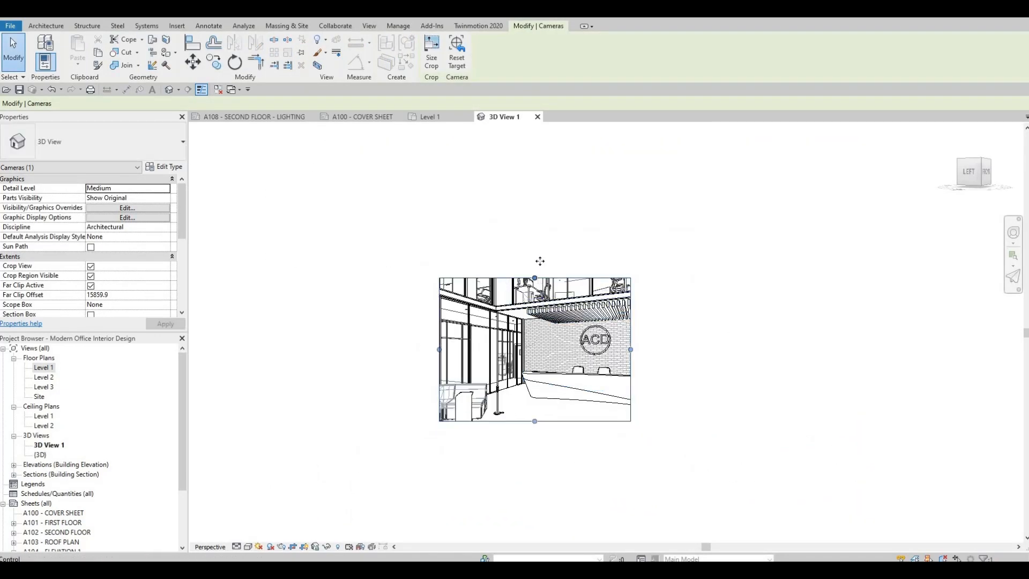
drag(632, 341, 684, 336)
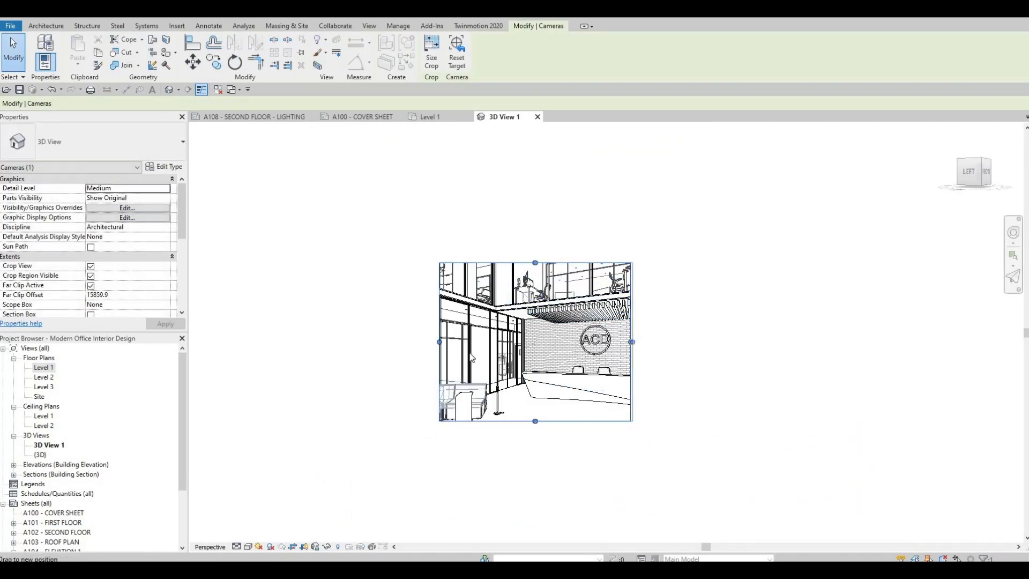
drag(440, 342, 402, 342)
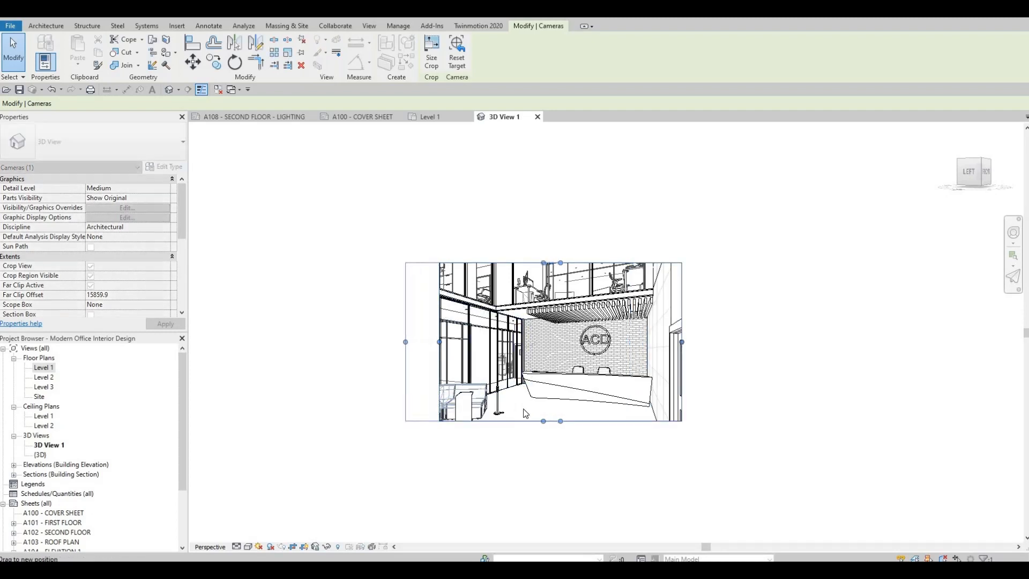
mouse_move(530, 421)
mouse_down()
mouse_move(535, 448)
mouse_move(532, 436)
mouse_up()
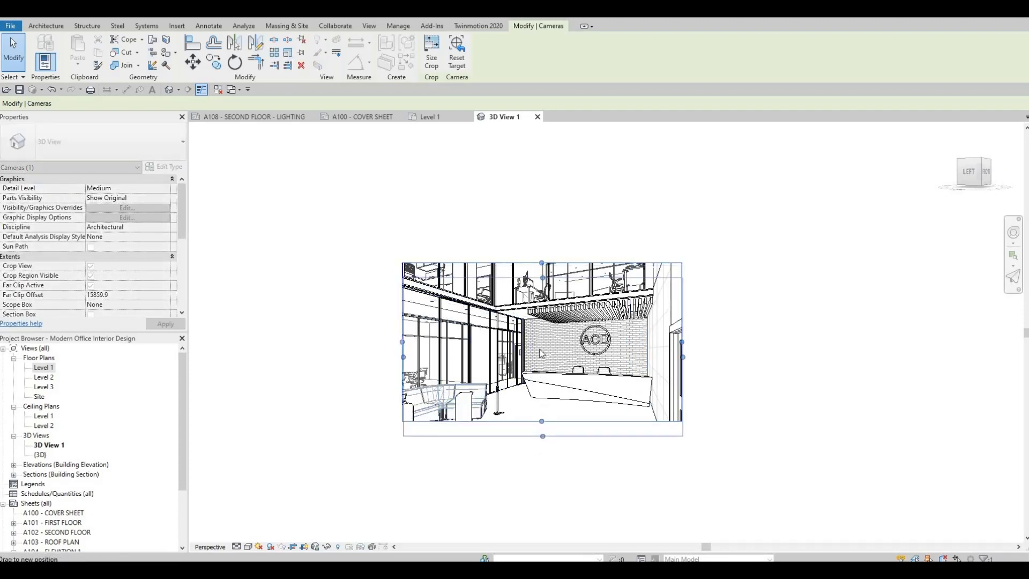
drag(543, 277, 543, 245)
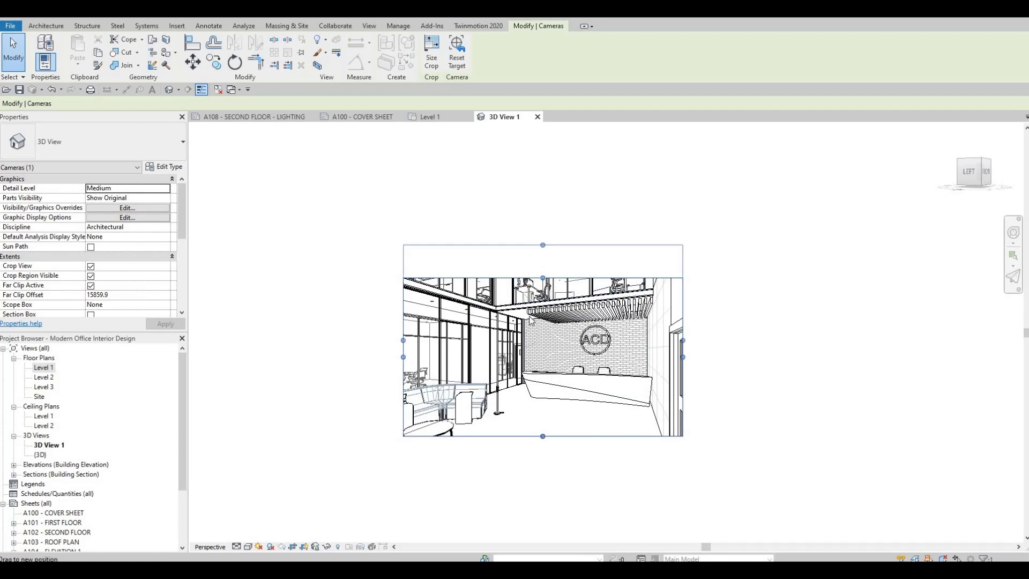
drag(403, 340, 346, 341)
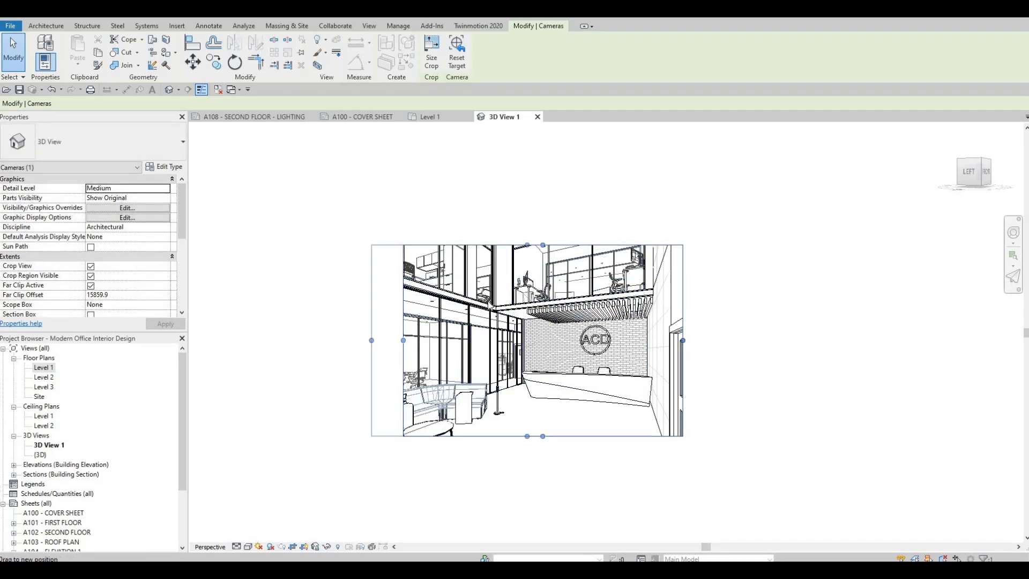
drag(521, 244, 519, 191)
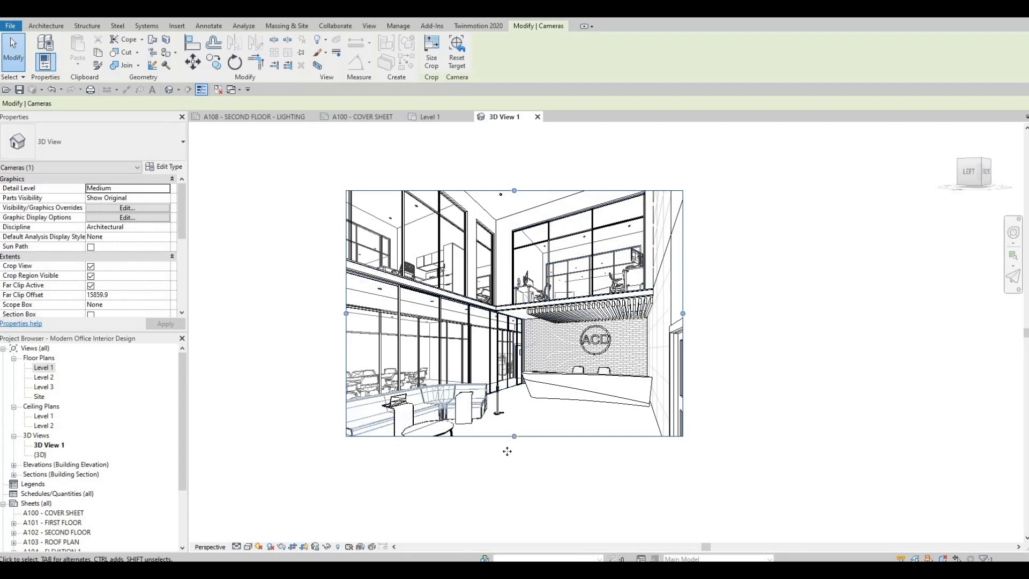
drag(529, 446, 528, 472)
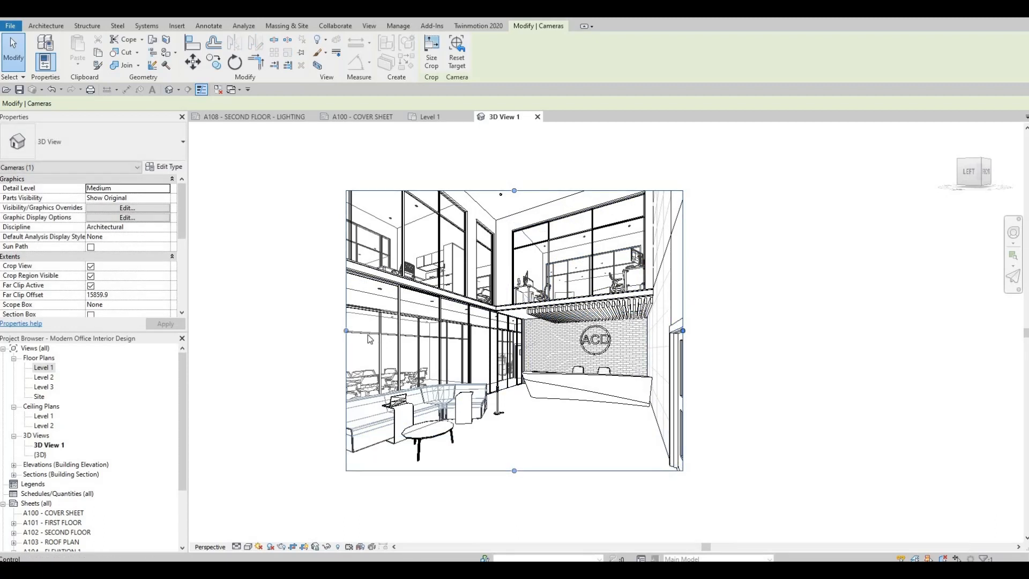
drag(347, 330, 304, 331)
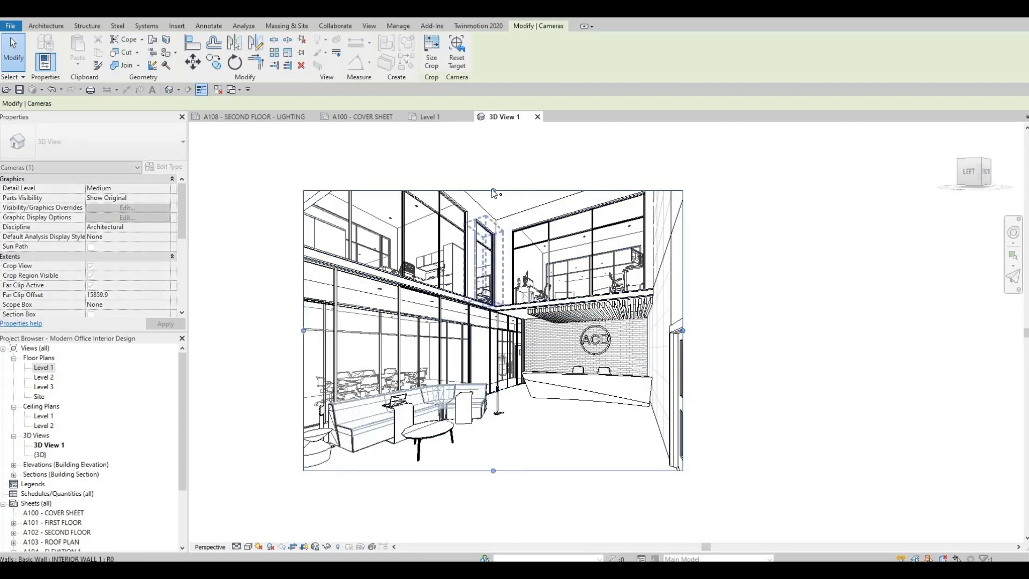
drag(491, 154, 492, 155)
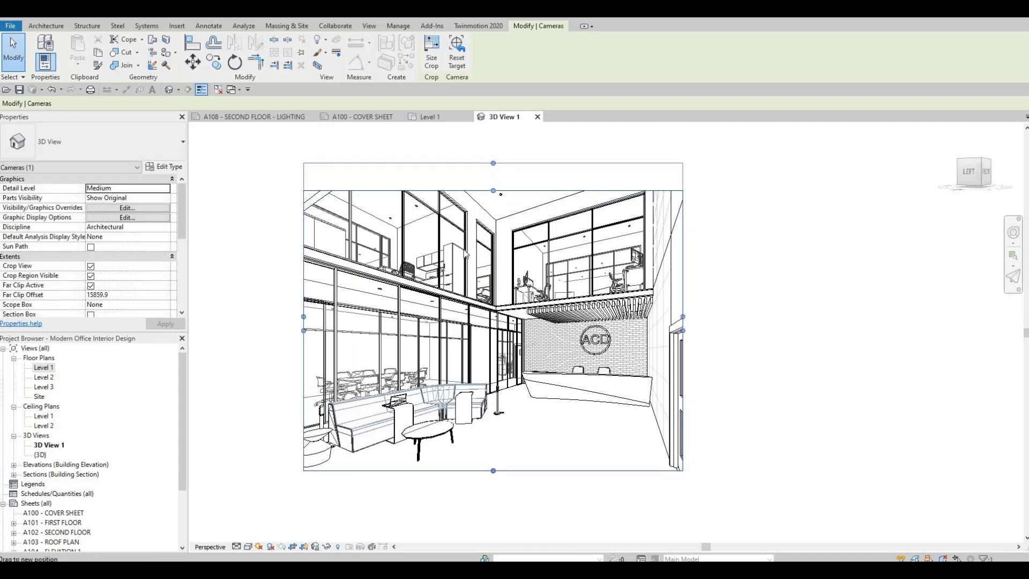
Step: Set the lobby camera view's detail level to Fine and its visual style to Shaded
click(237, 546)
click(249, 537)
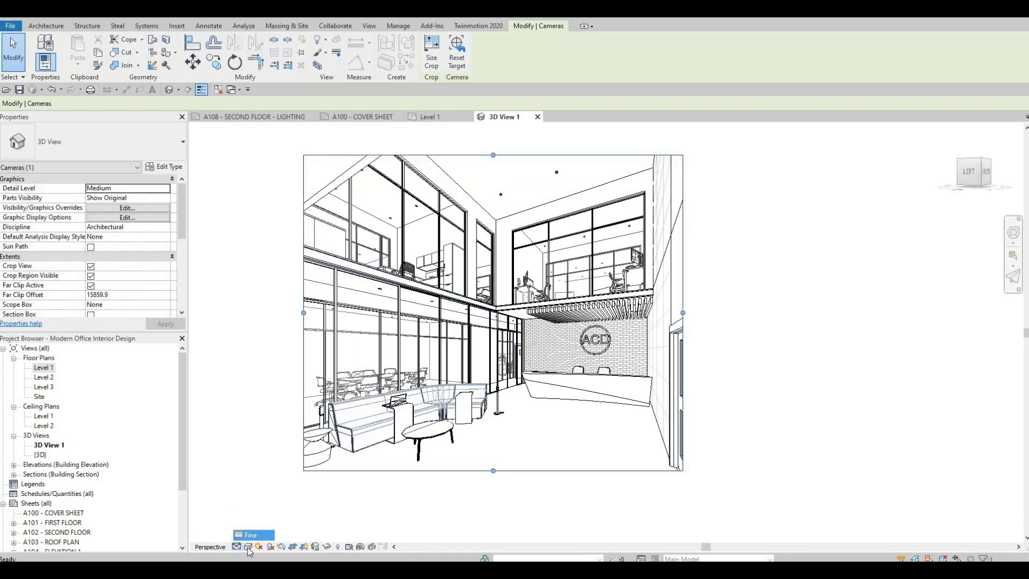
click(249, 546)
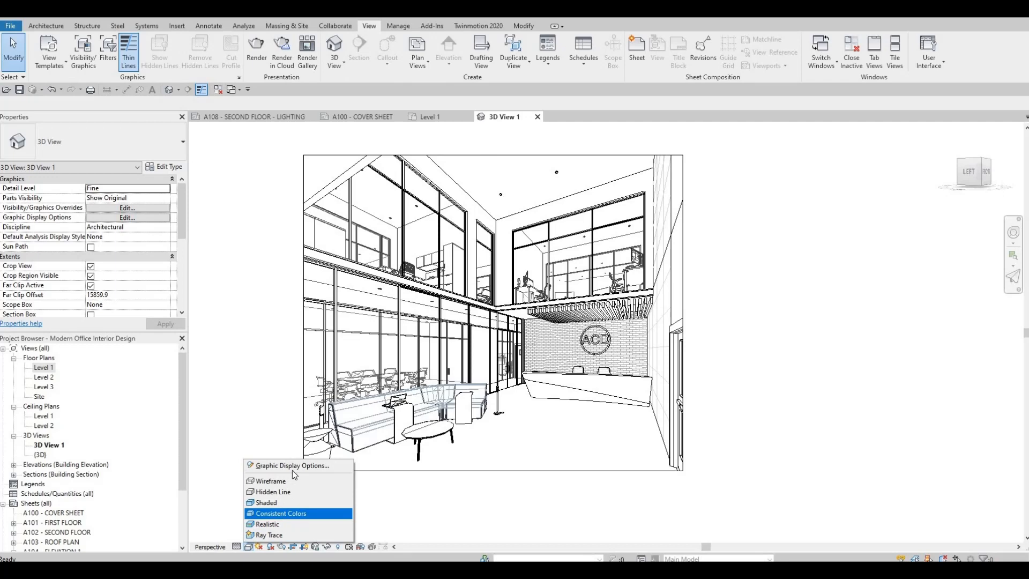
click(271, 503)
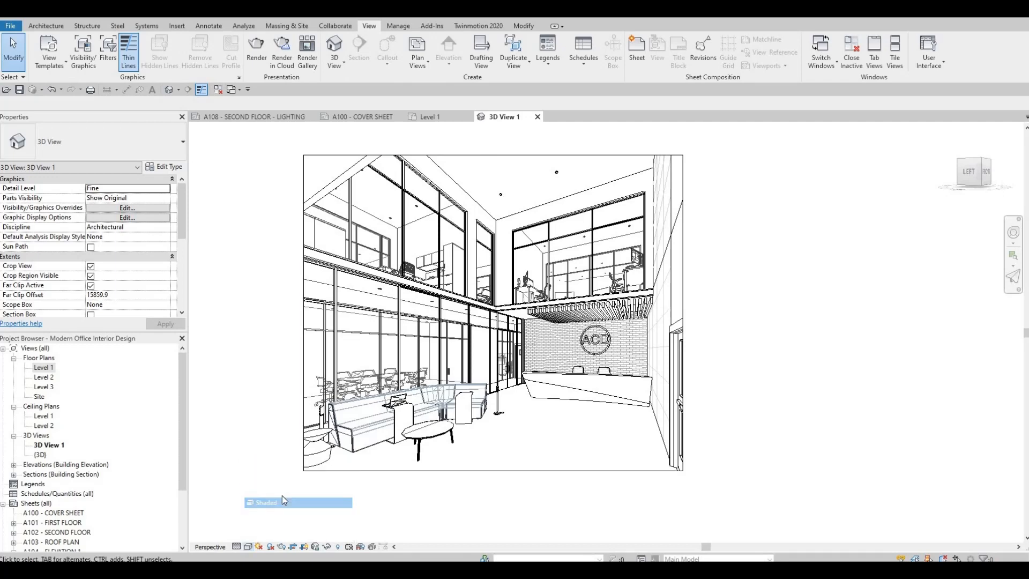
Step: Compare the Consistent Colors, Realistic and Shaded visual styles on the lobby camera view, dismissing the save reminder
click(250, 547)
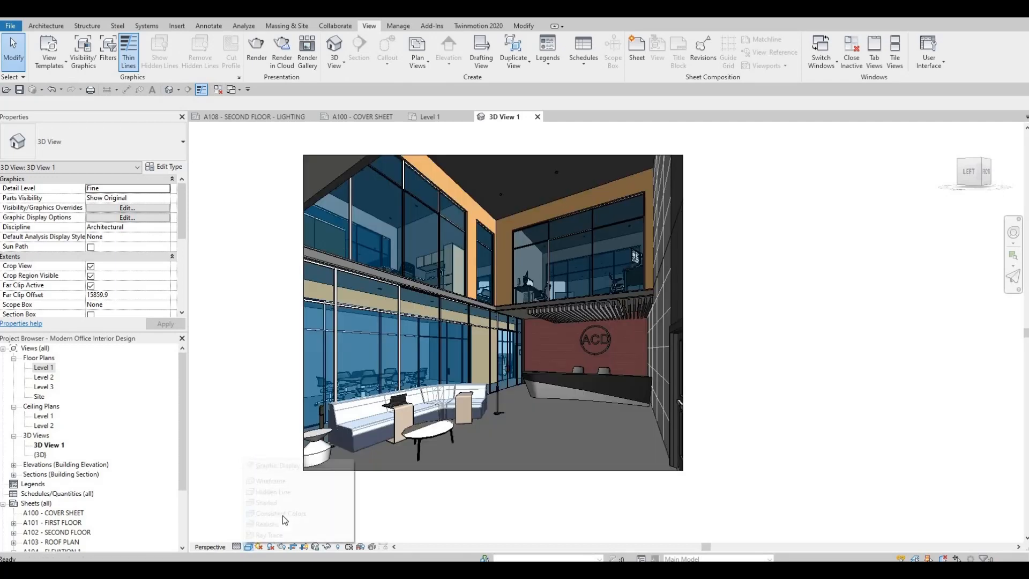
click(322, 513)
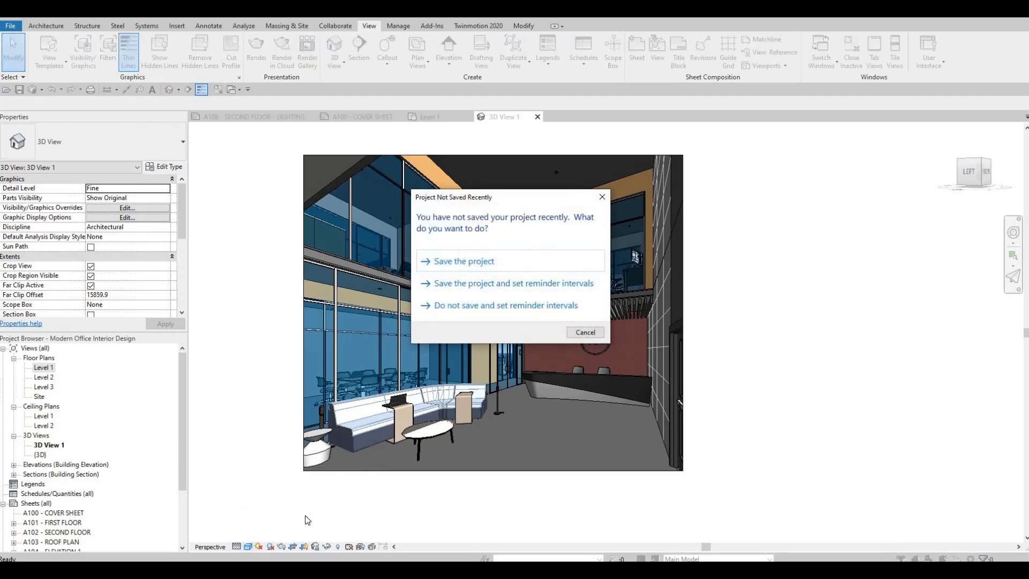
key(Escape)
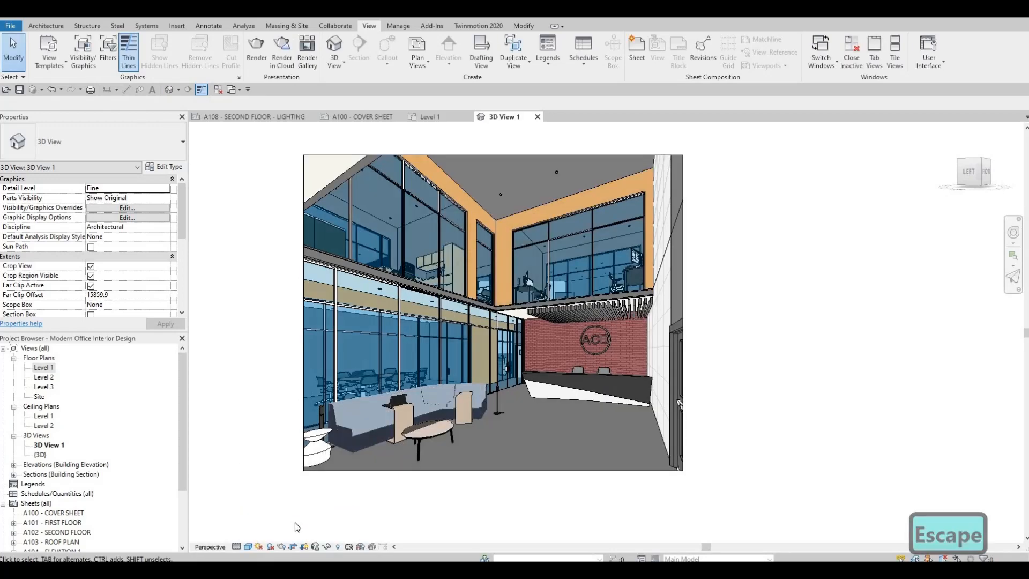
click(250, 547)
click(250, 530)
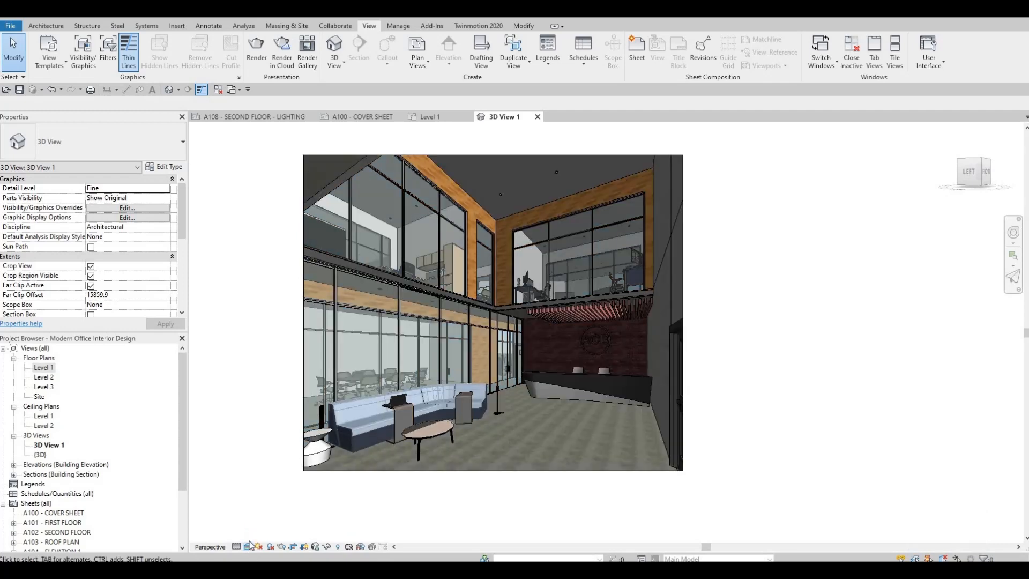
click(249, 547)
click(271, 513)
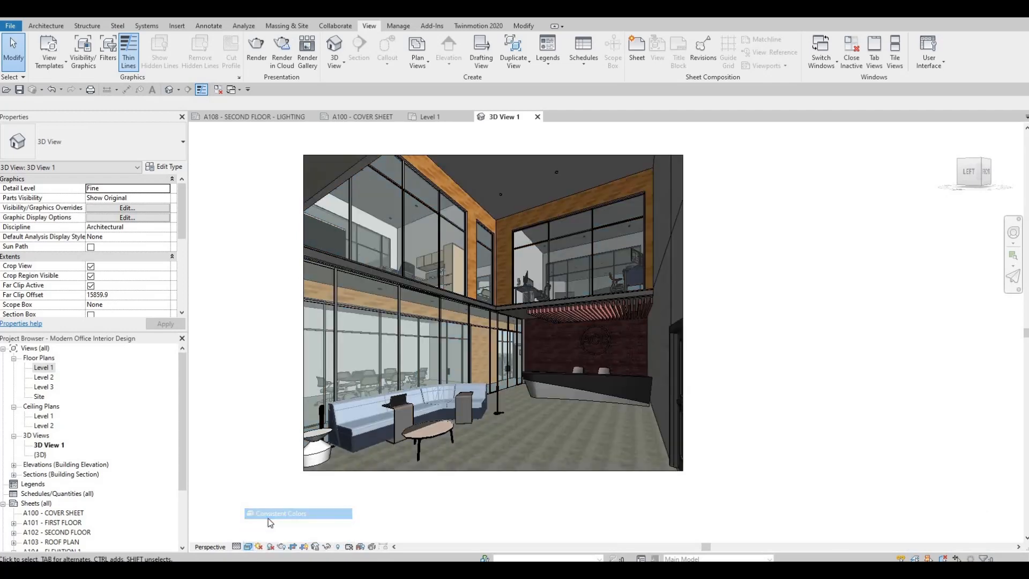
click(249, 546)
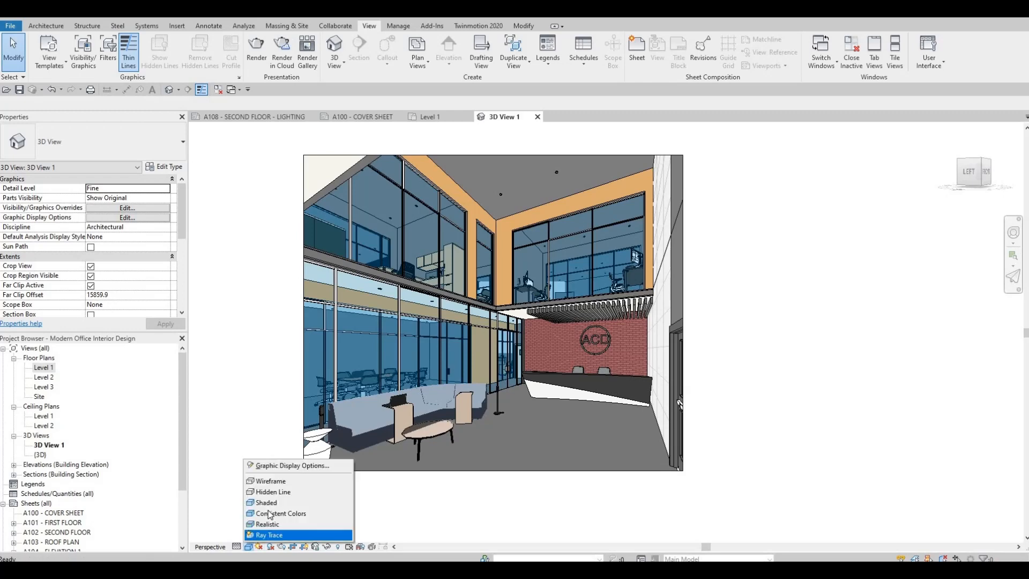
click(268, 507)
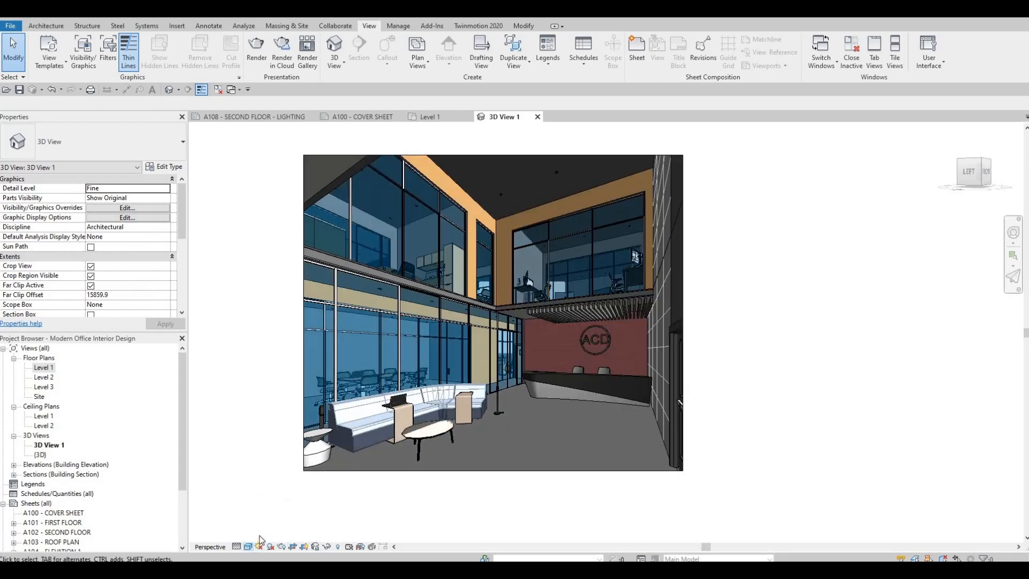
click(249, 546)
click(266, 525)
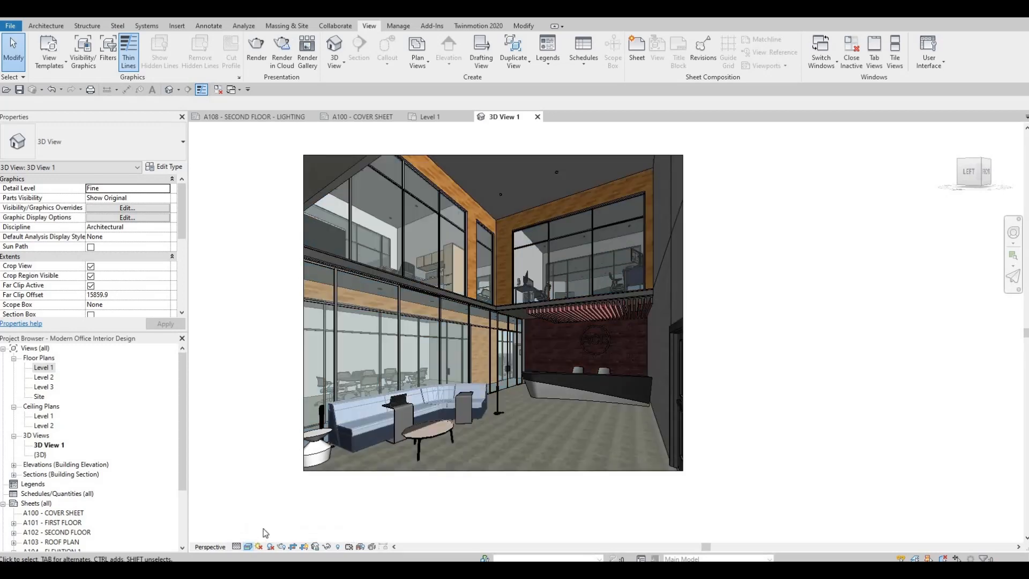
click(250, 547)
click(330, 514)
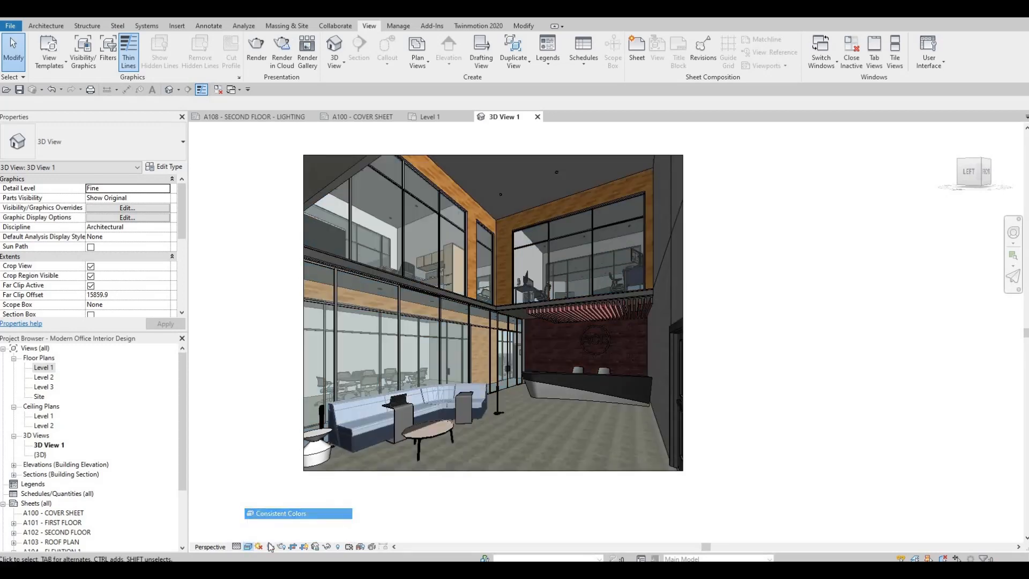
Step: Return the lobby camera view to the Shaded visual style and leave nothing selected
click(247, 547)
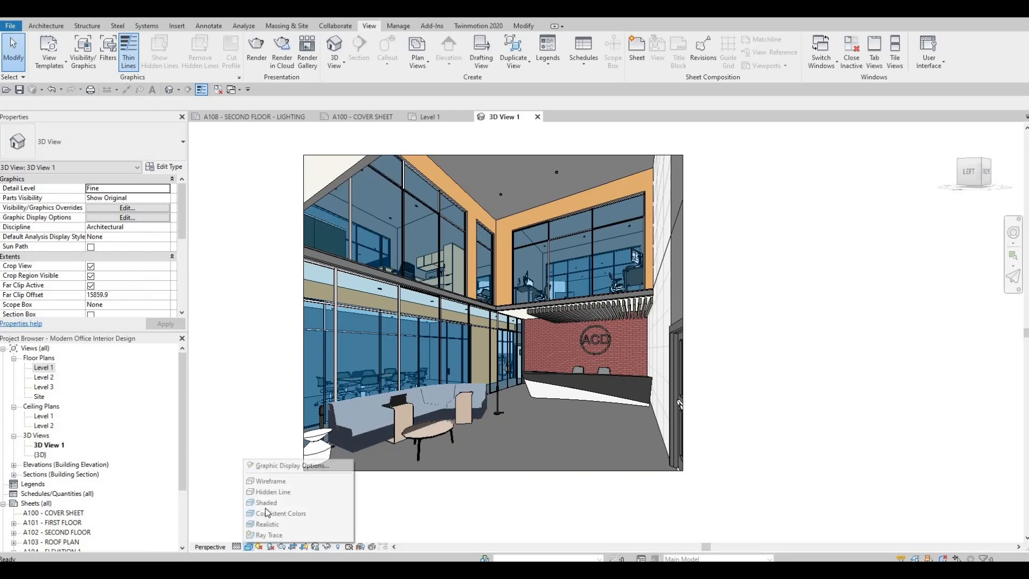
click(283, 507)
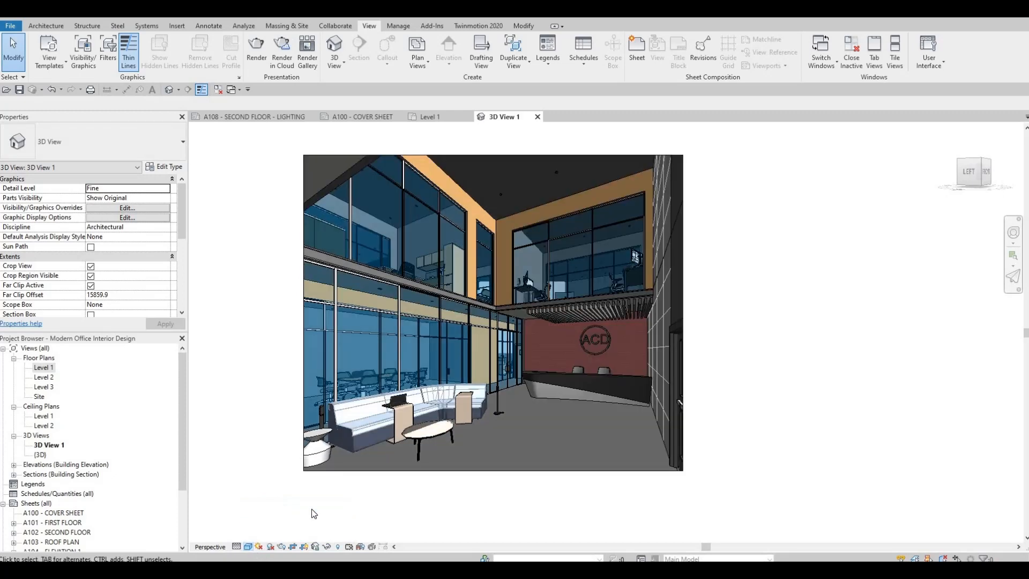
key(Escape)
key(Escape)
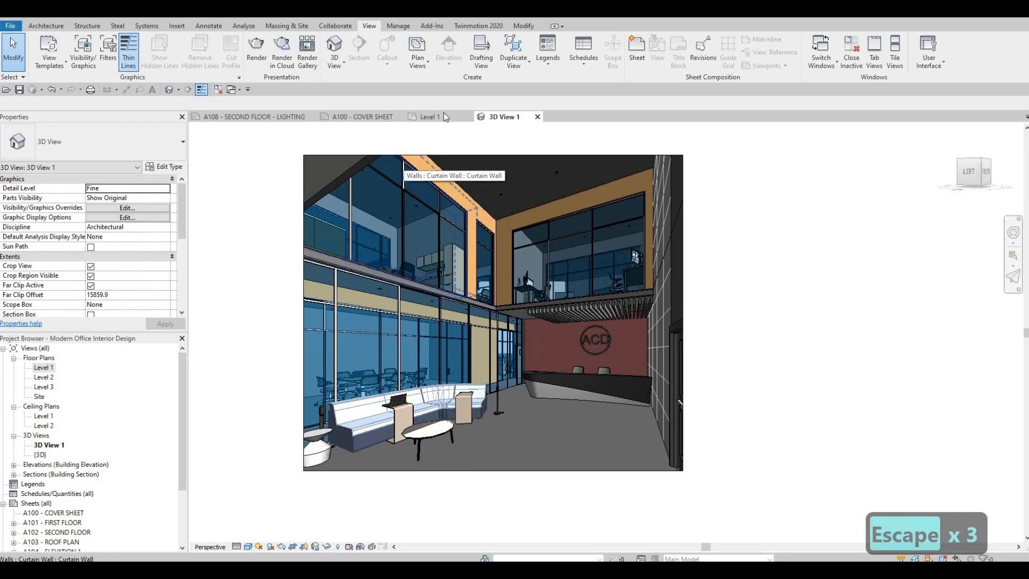
Step: Create a camera view on the Level 1 floor plan from the Kitchen wall shared with Studio Black Box, aimed across the dining table toward the PR rooms
click(429, 117)
scroll(591, 369, down, 5)
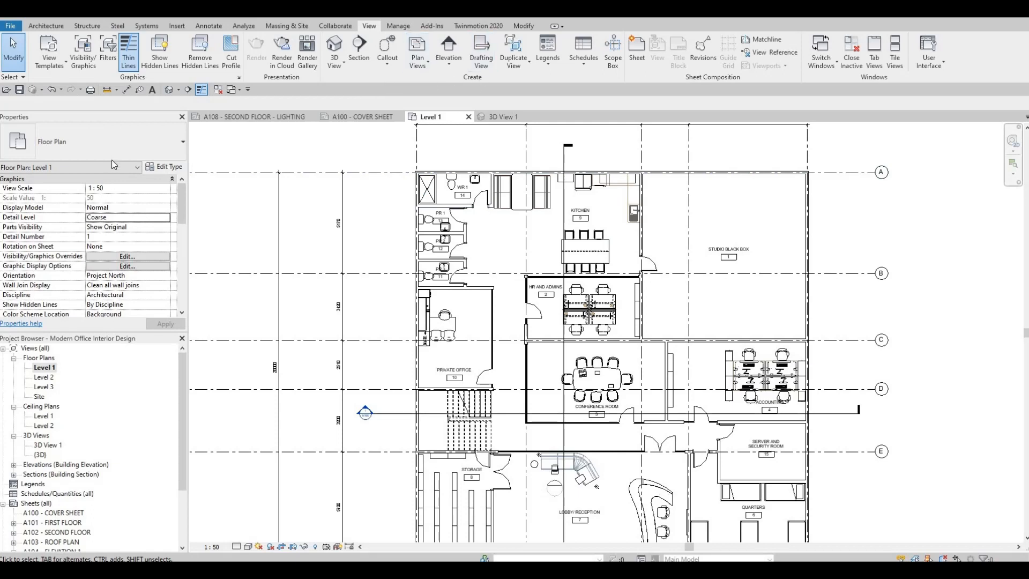
click(178, 89)
click(183, 112)
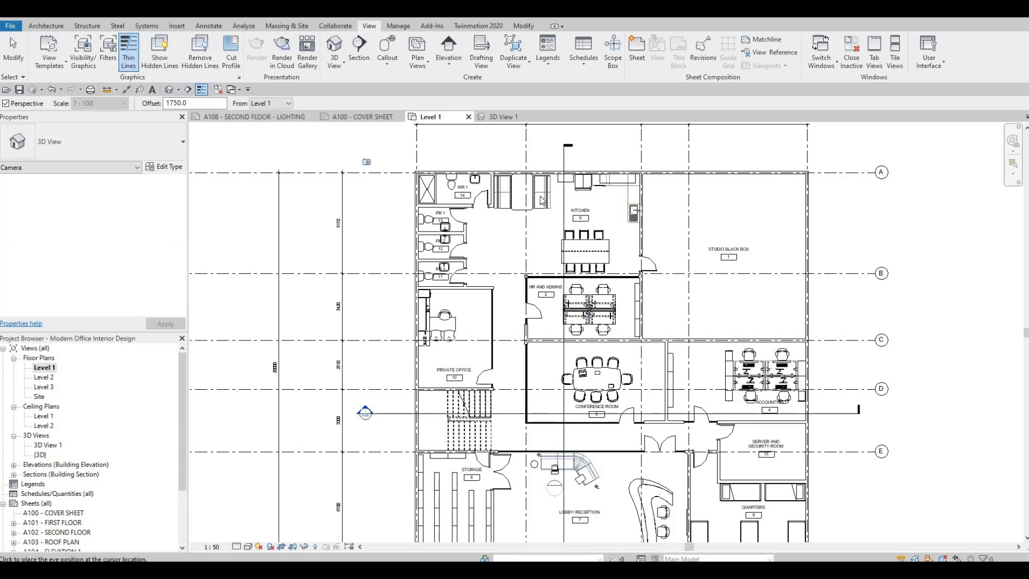
click(628, 233)
click(395, 220)
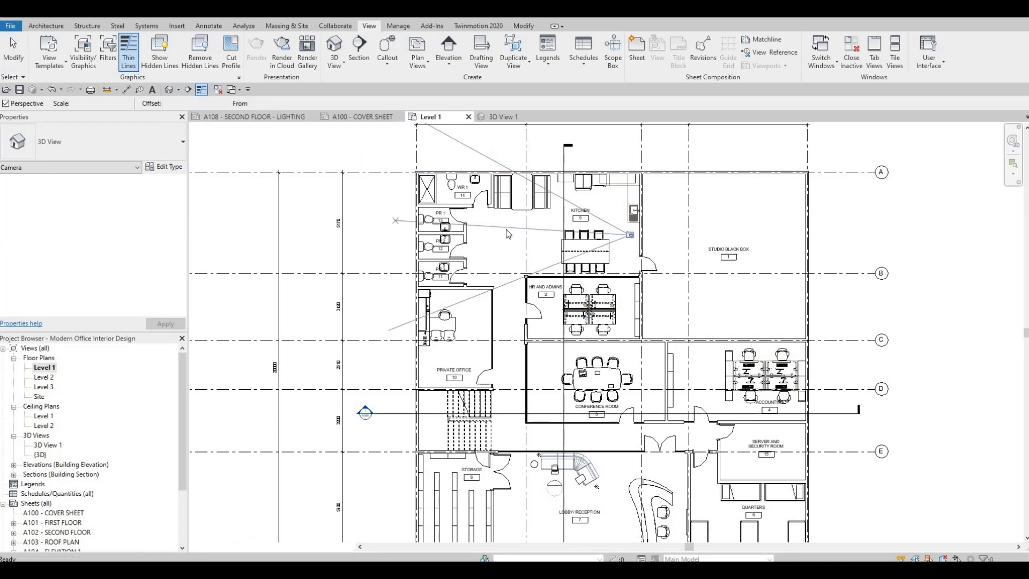
Step: Enlarge the kitchen camera view's crop region on all four sides to take in the glazed wall, bar stools, shelving and upper-floor room
scroll(498, 249, down, 5)
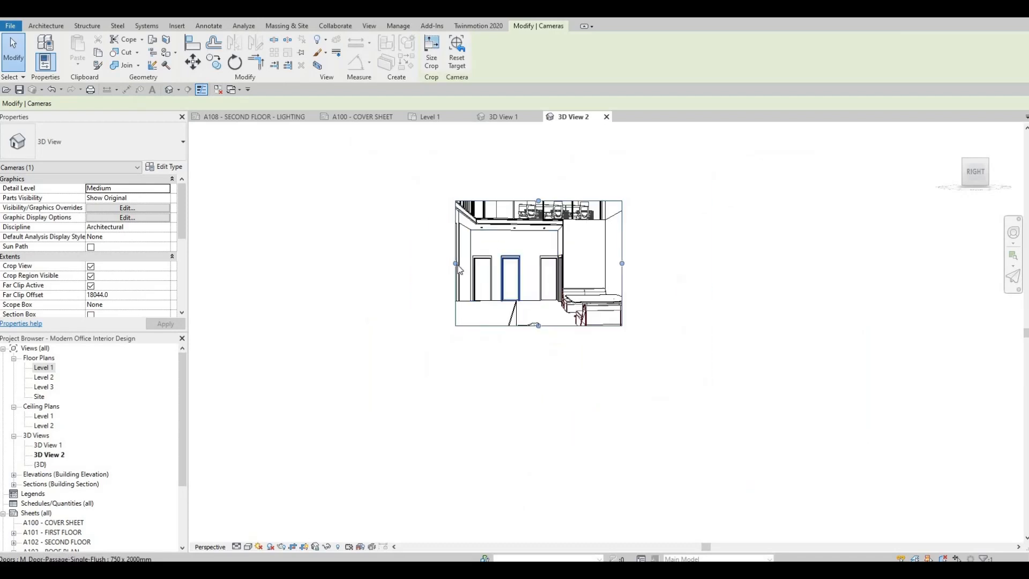
drag(455, 263, 406, 263)
drag(622, 263, 668, 263)
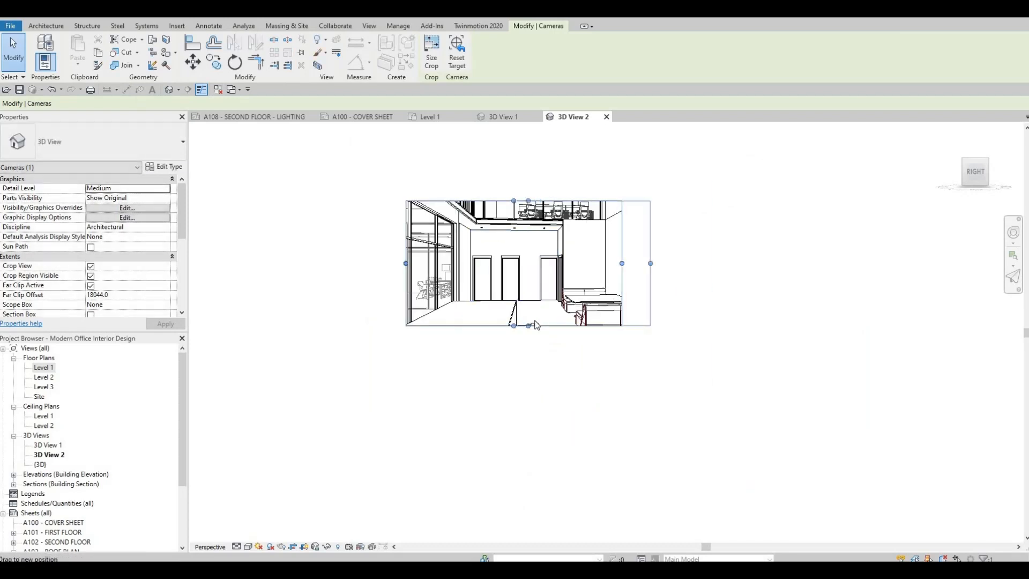
drag(537, 325, 534, 371)
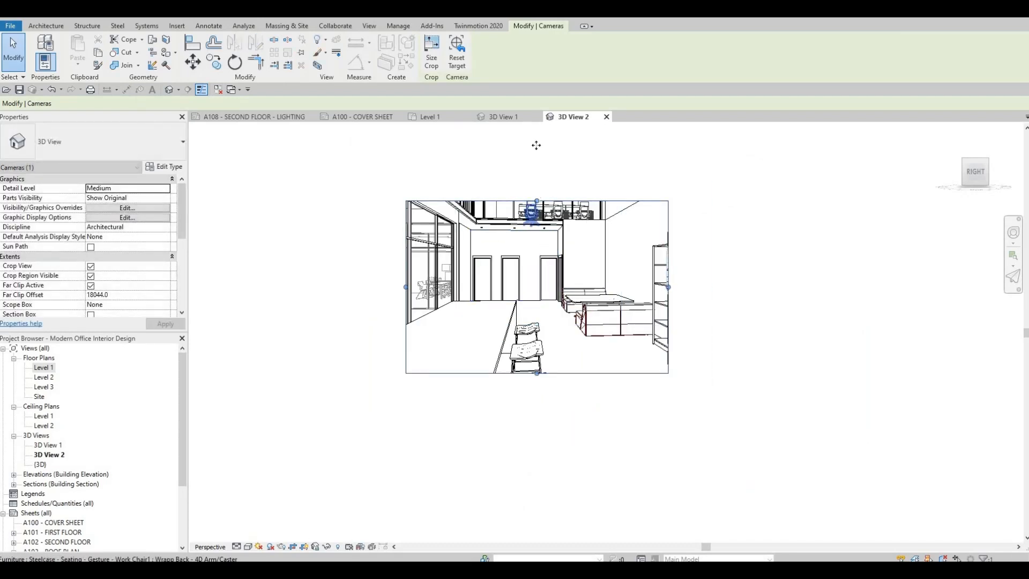
drag(551, 155, 551, 126)
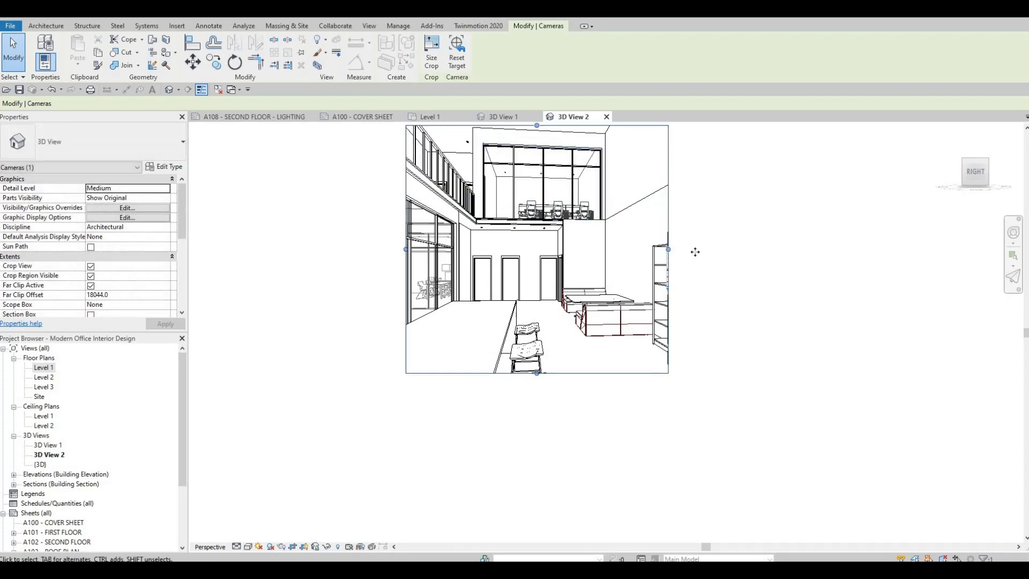
drag(668, 249, 733, 249)
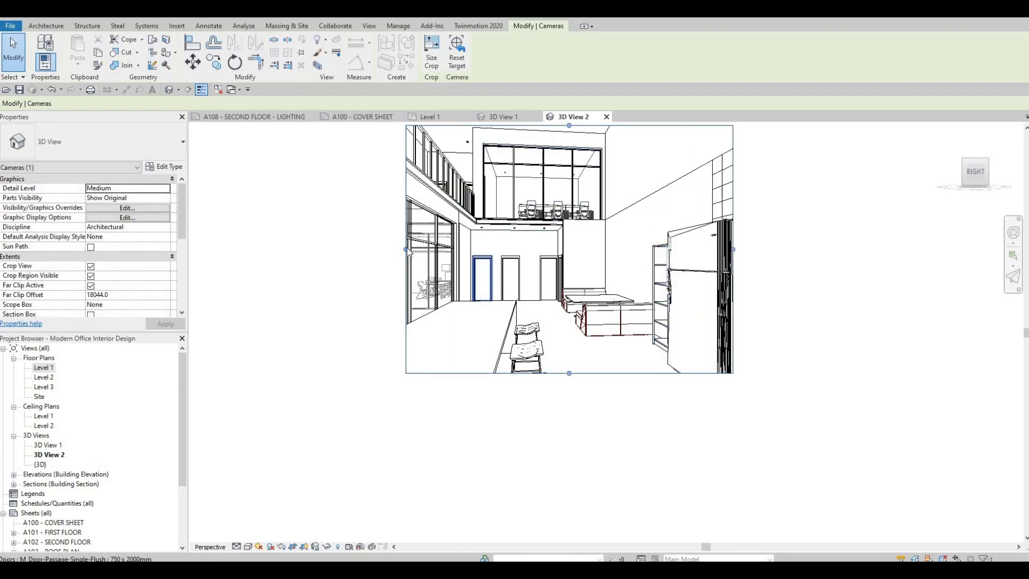
drag(405, 249, 333, 250)
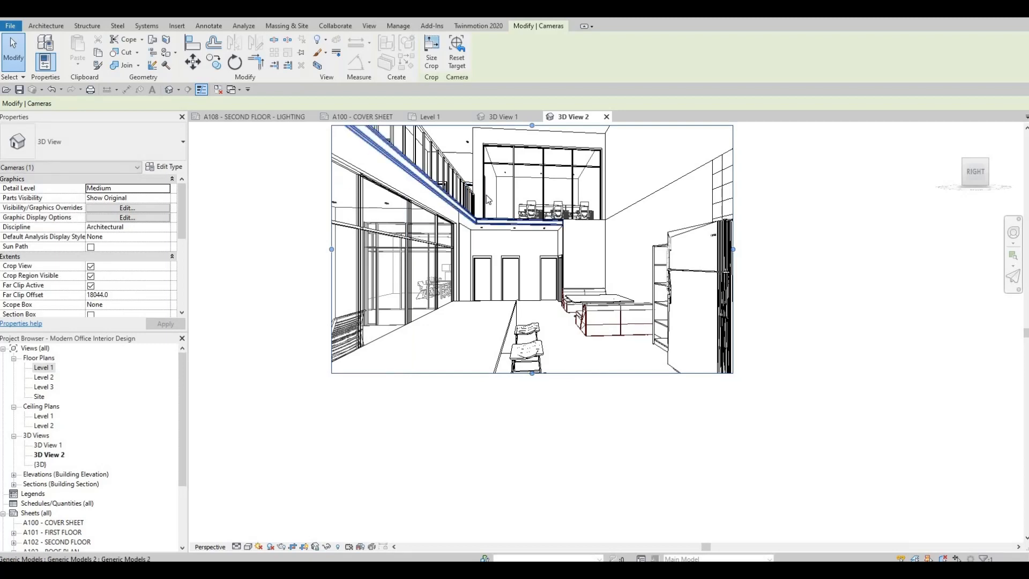
Step: Extend the upper edge of the kitchen camera view's crop region to include more of the double-height space
middle_drag(487, 201, 487, 219)
scroll(487, 219, down, 1)
drag(525, 155, 519, 243)
middle_drag(507, 156, 515, 230)
scroll(514, 231, down, 1)
drag(524, 241, 524, 181)
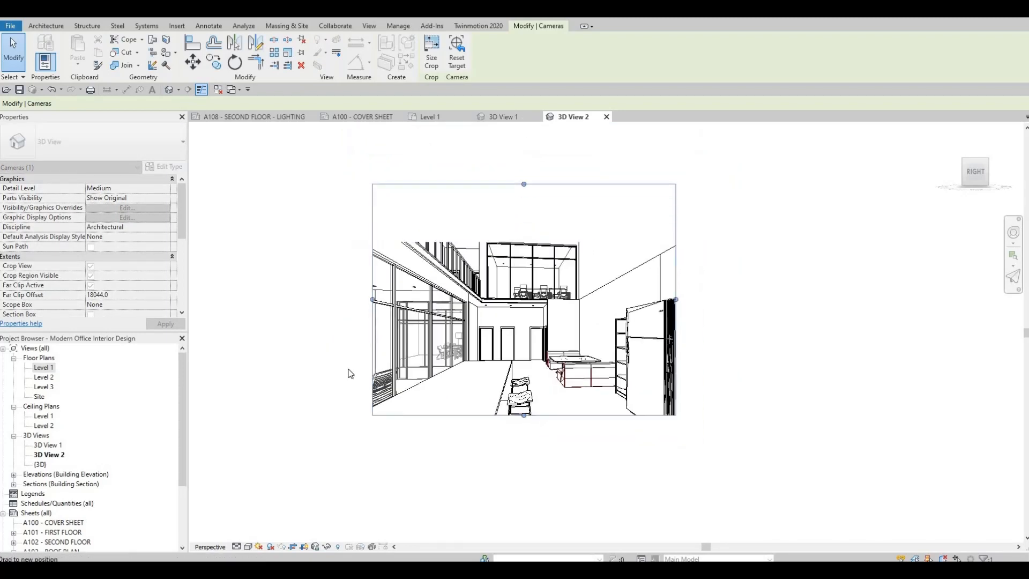
Step: Set the kitchen camera view to Fine detail level and the Consistent Colors visual style
click(236, 547)
click(255, 536)
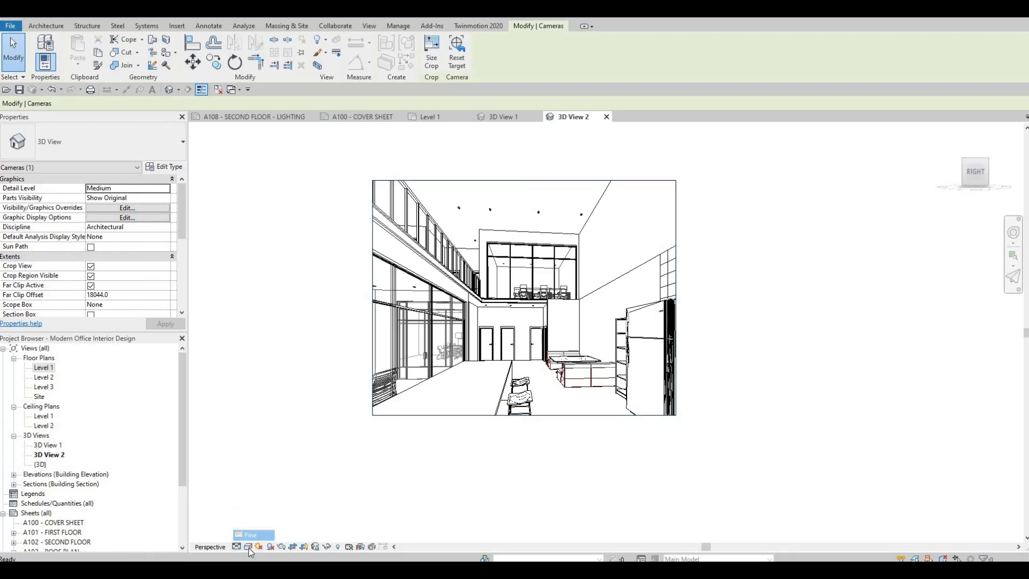
click(248, 546)
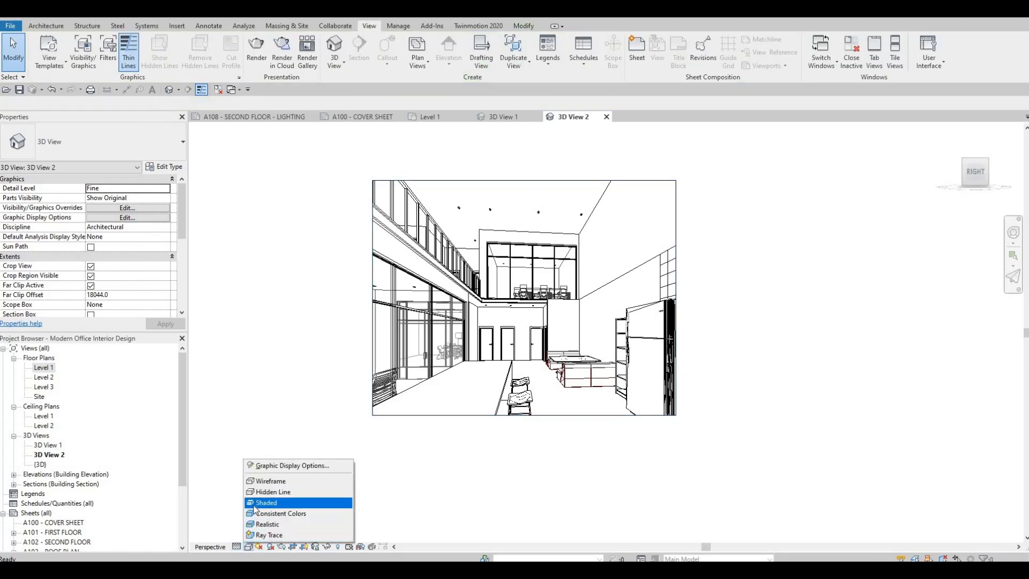
click(262, 502)
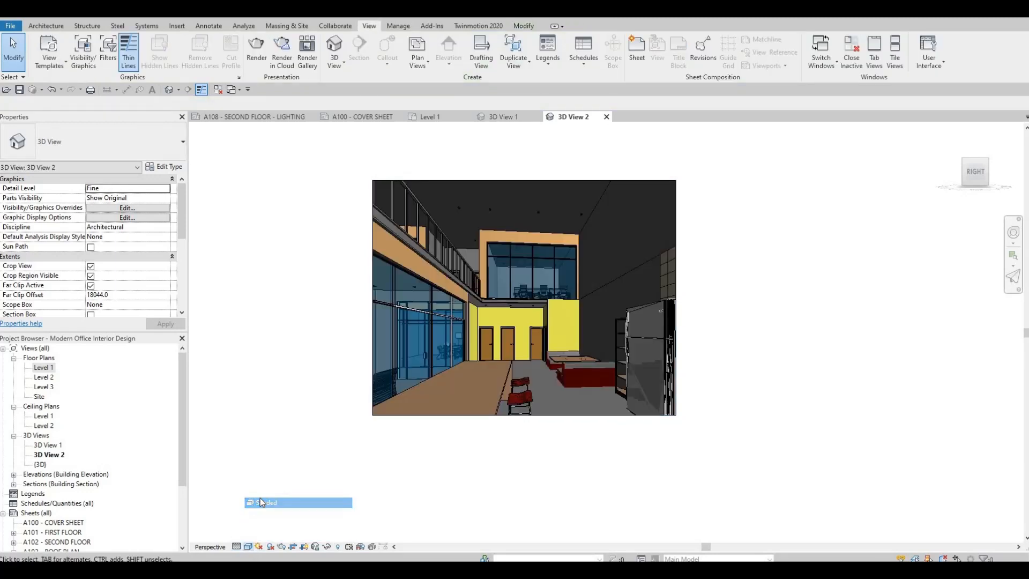
click(248, 546)
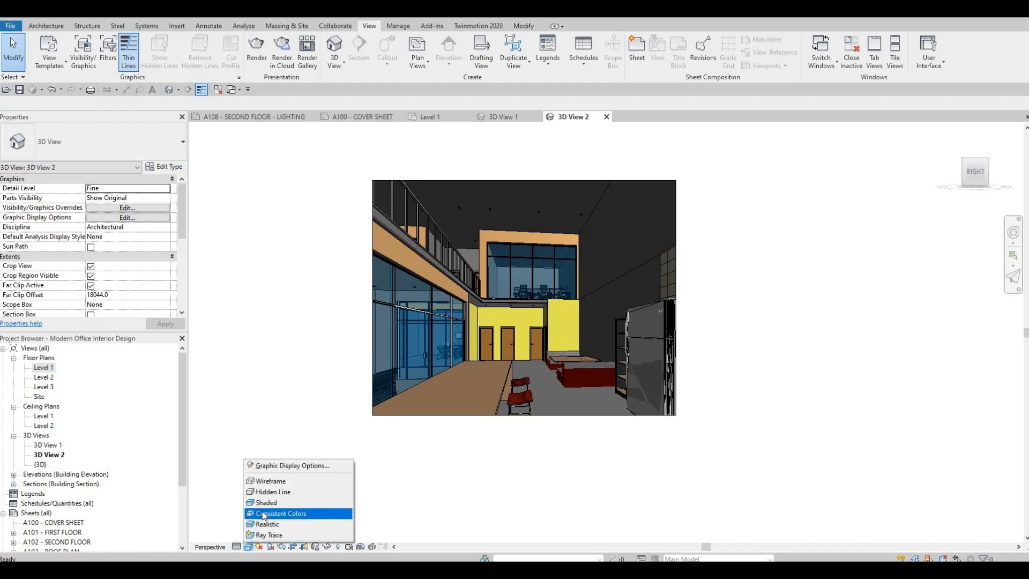
click(279, 513)
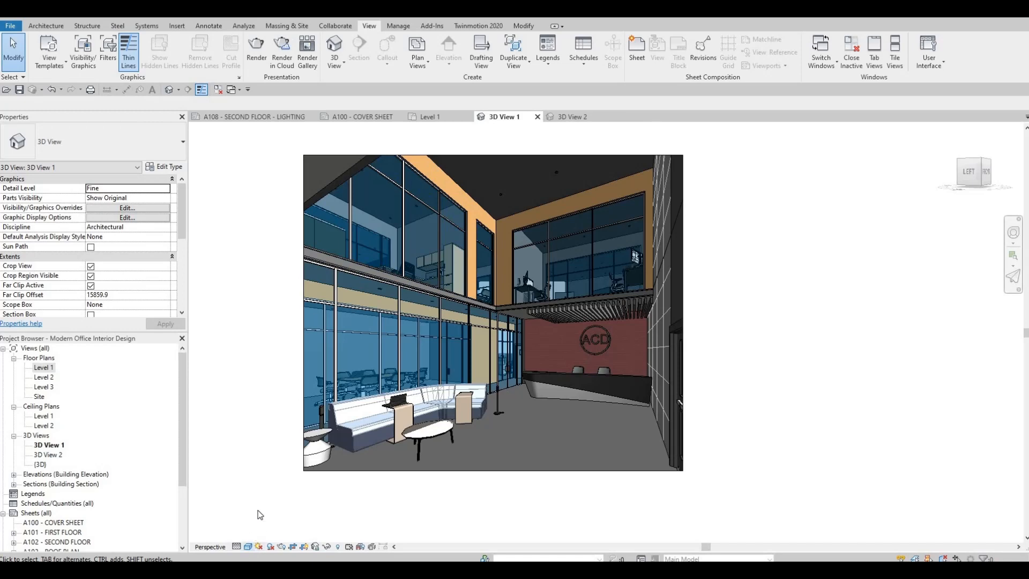
Step: Set the lobby camera view, 3D View 1, to the Realistic visual style and leave nothing selected
click(247, 546)
click(270, 524)
key(Escape)
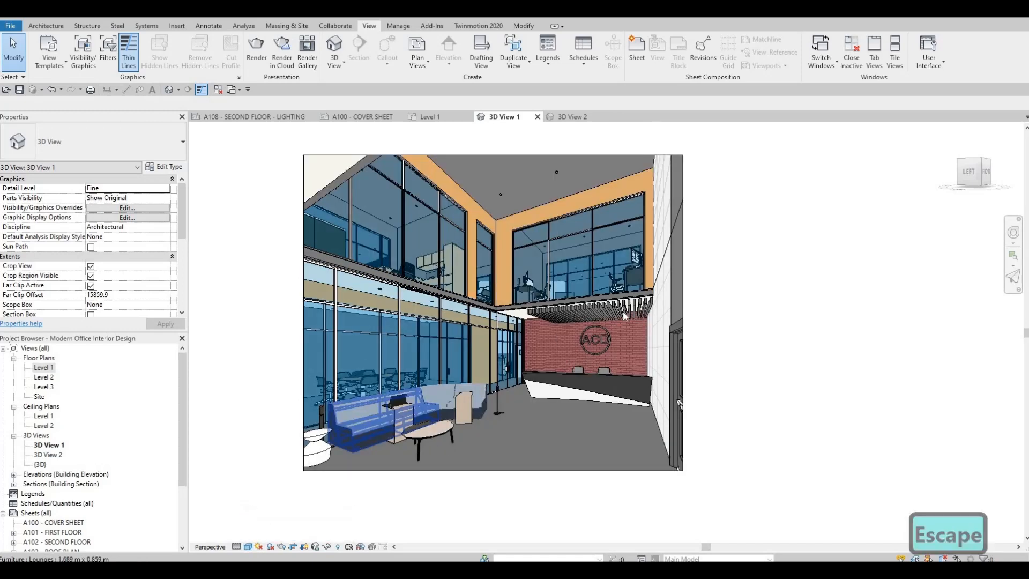
key(Escape)
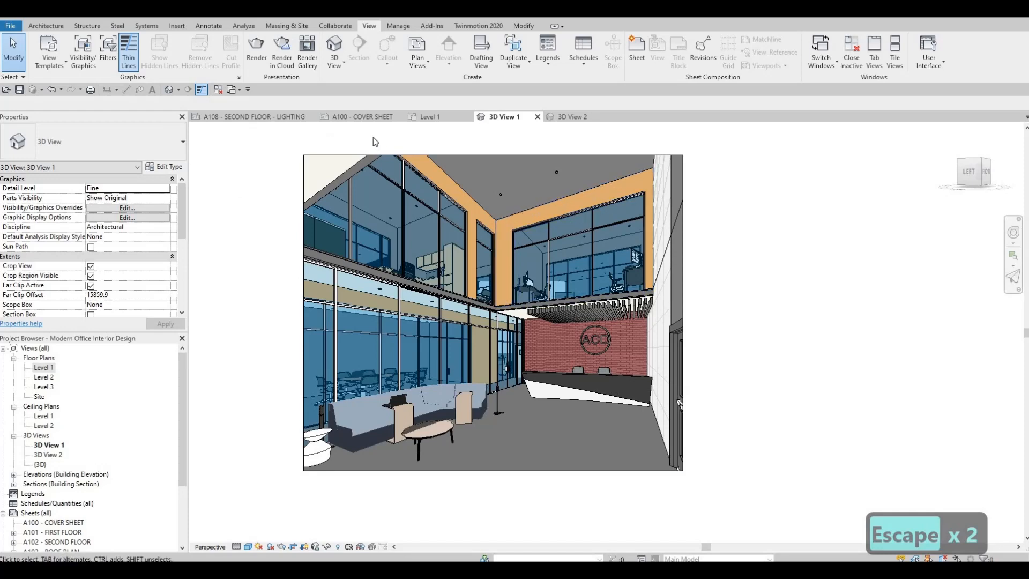
Step: Place the lobby camera view, 3D View 1, in the upper-left area of the A100 - COVER SHEET
click(356, 116)
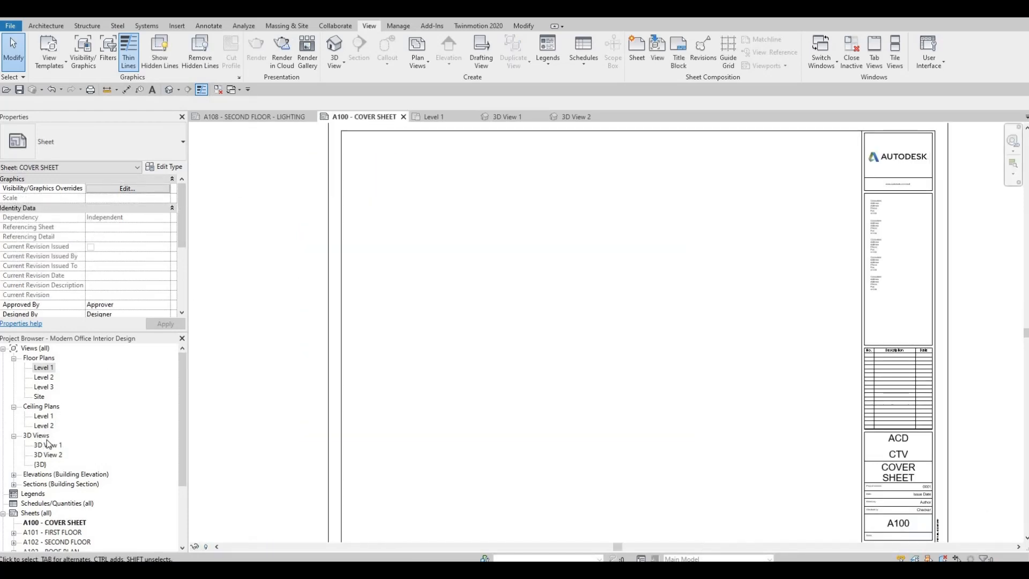
click(14, 406)
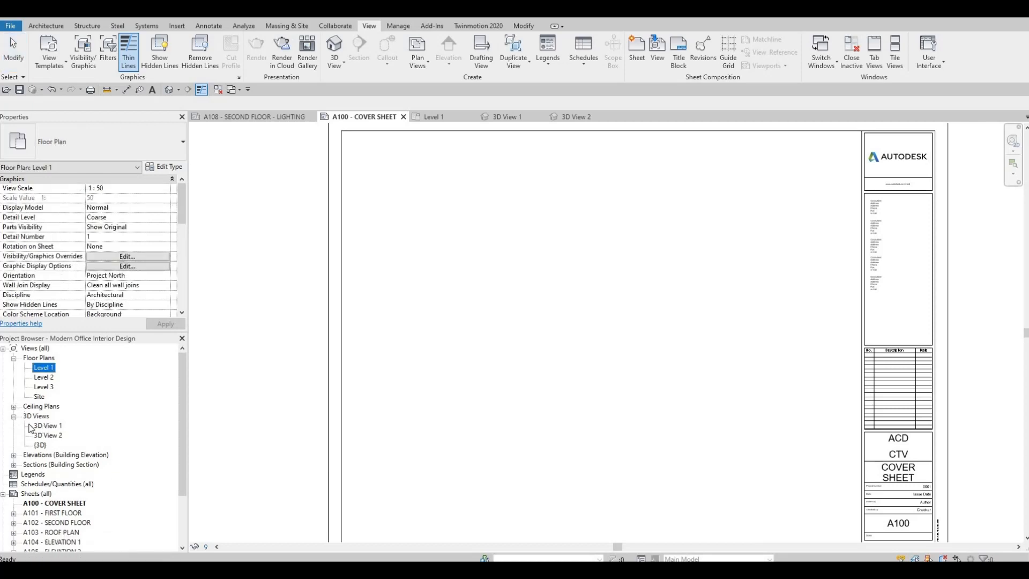
click(33, 425)
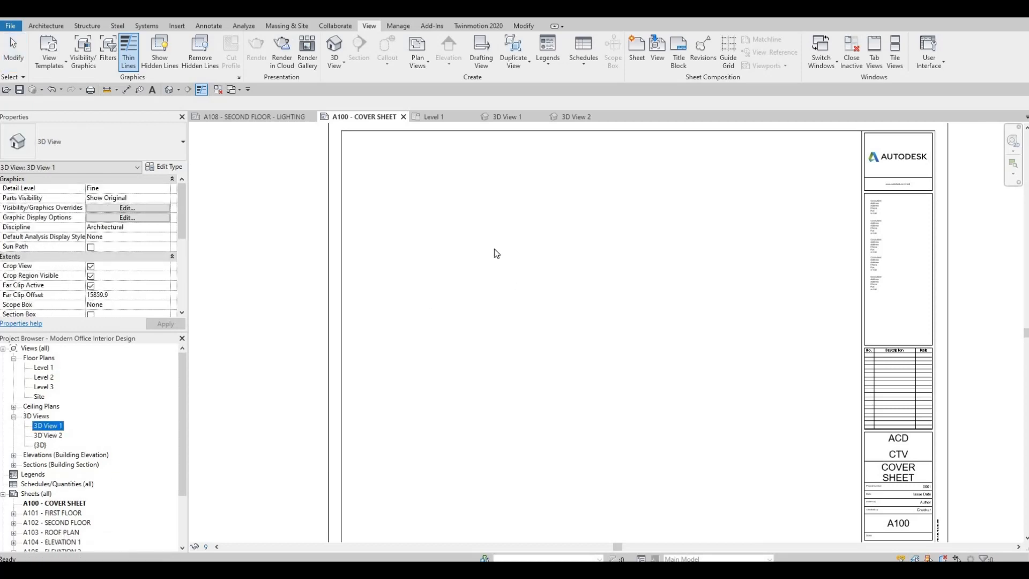
click(464, 240)
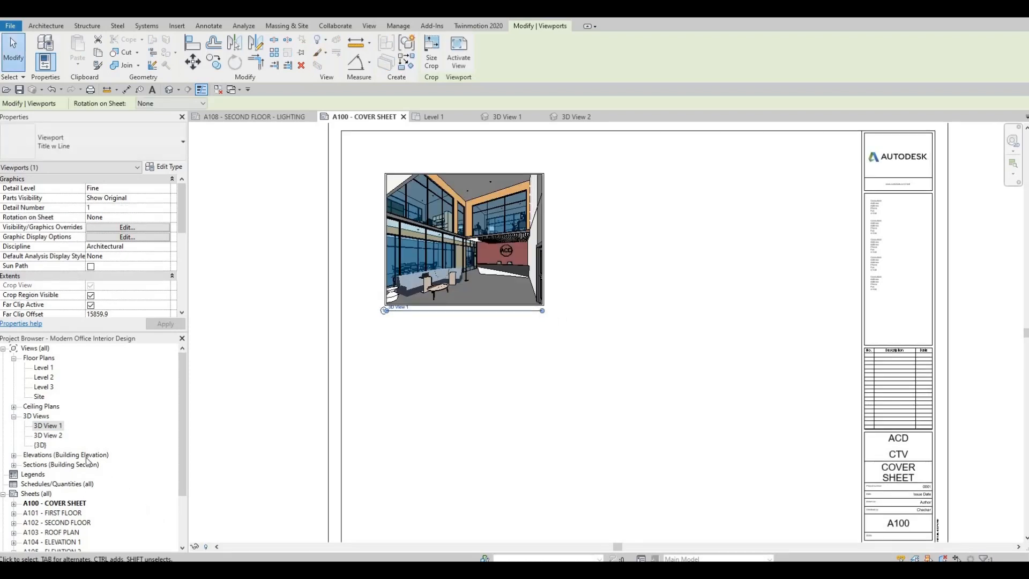
Step: Place the kitchen camera view, 3D View 2, directly below the lobby view on the cover sheet
click(48, 435)
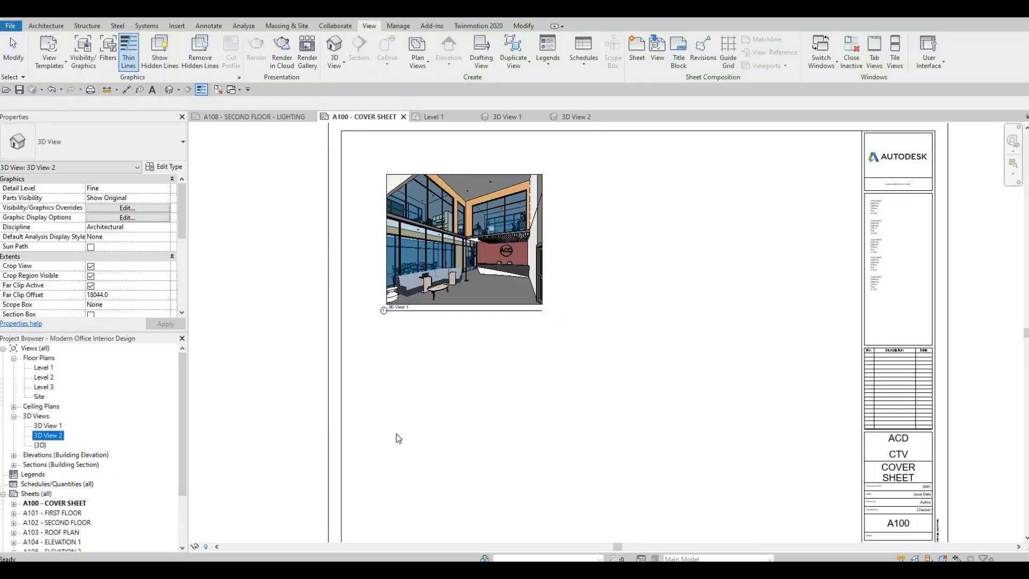
drag(397, 433, 418, 427)
click(470, 423)
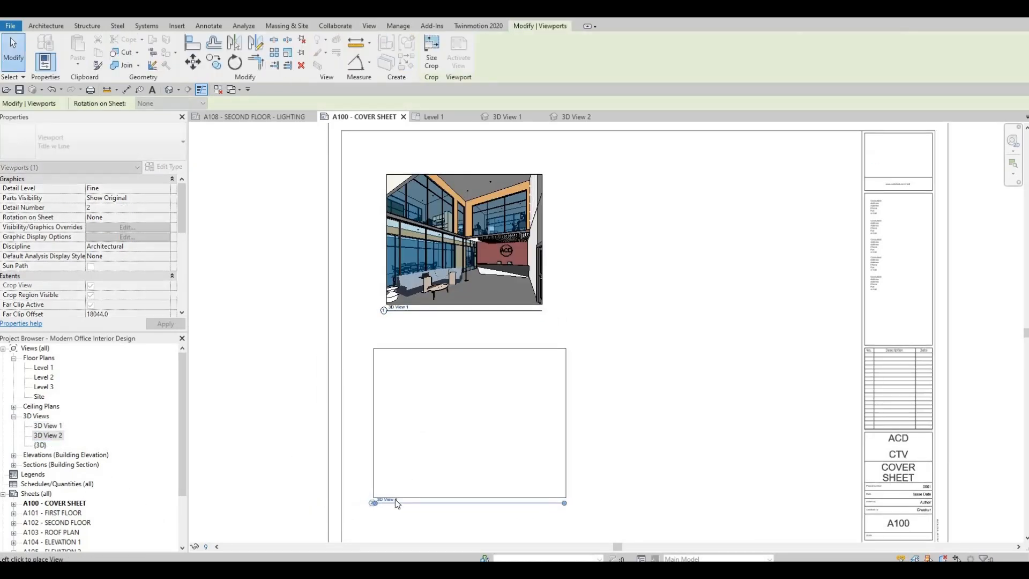
key(Escape)
key(Escape)
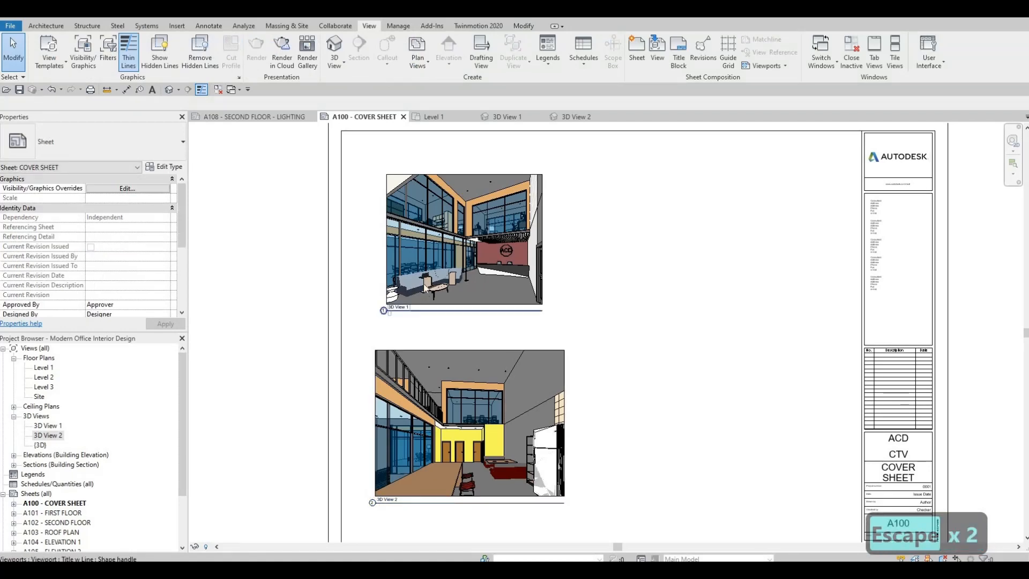
Step: Change both camera viewports on the cover sheet to the No Title viewport type
click(391, 310)
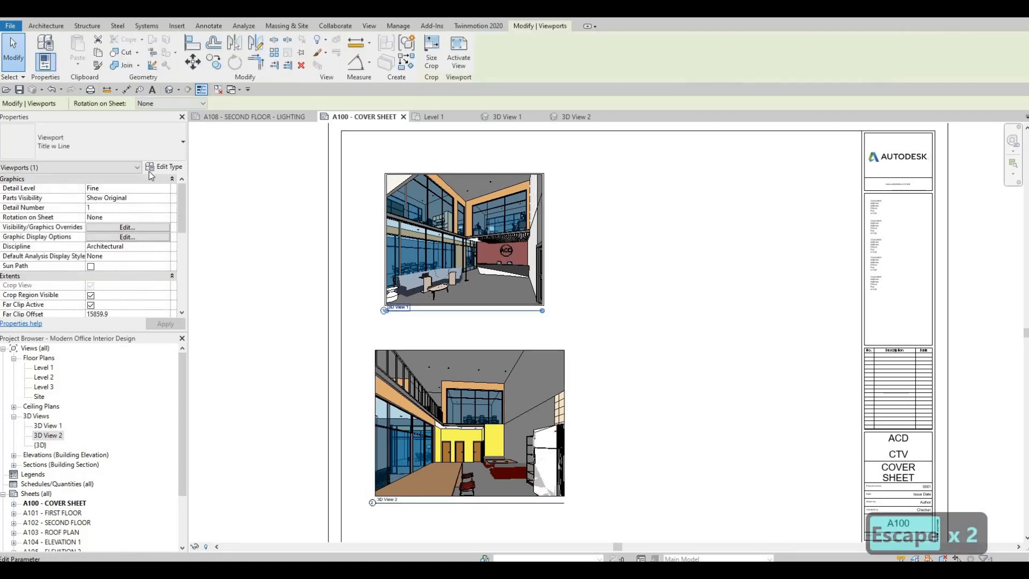
click(121, 150)
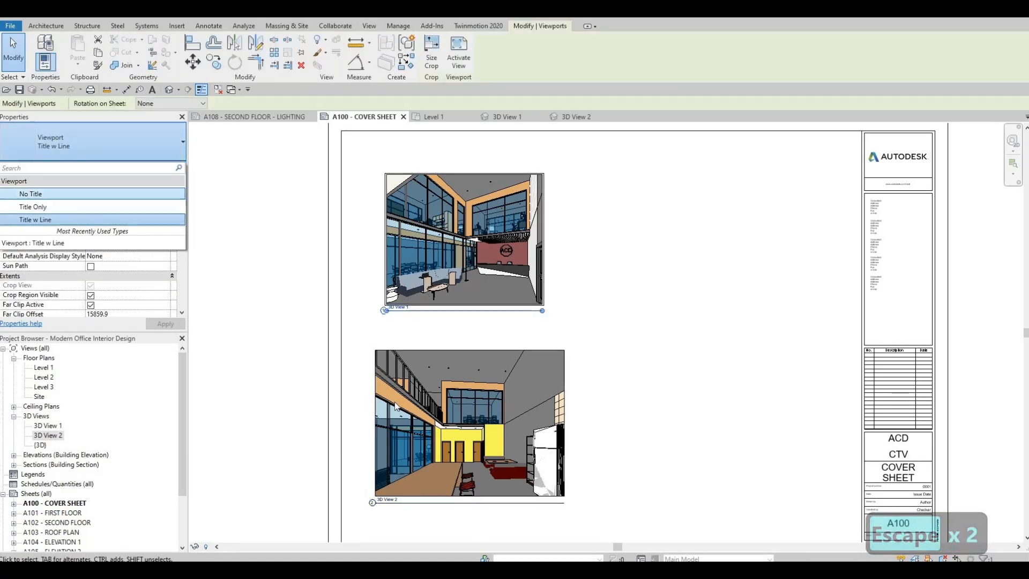
click(30, 194)
key(Escape)
click(470, 425)
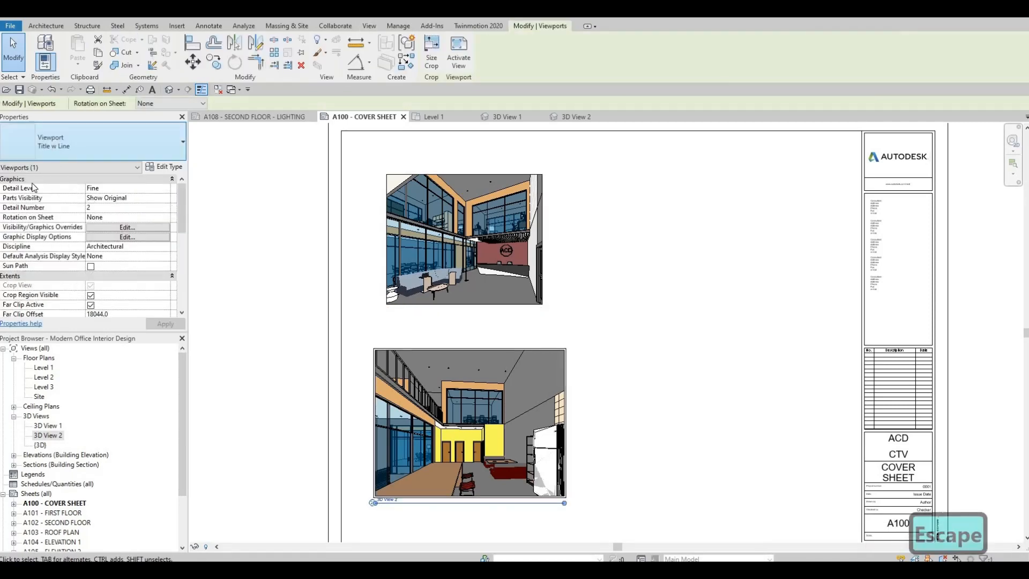
click(63, 140)
click(32, 194)
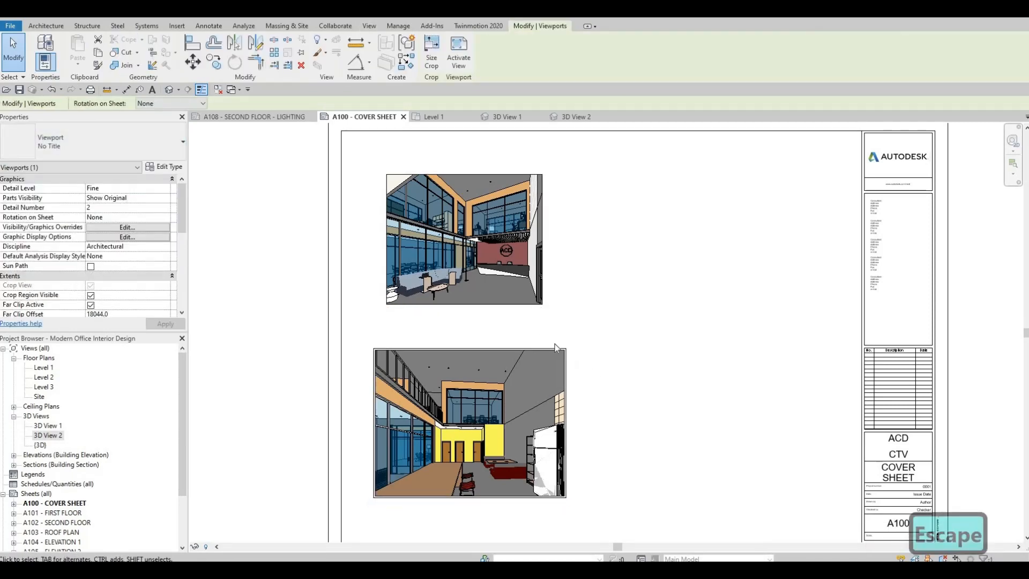
scroll(493, 231, down, 2)
key(Escape)
scroll(484, 249, up, 2)
scroll(495, 309, down, 3)
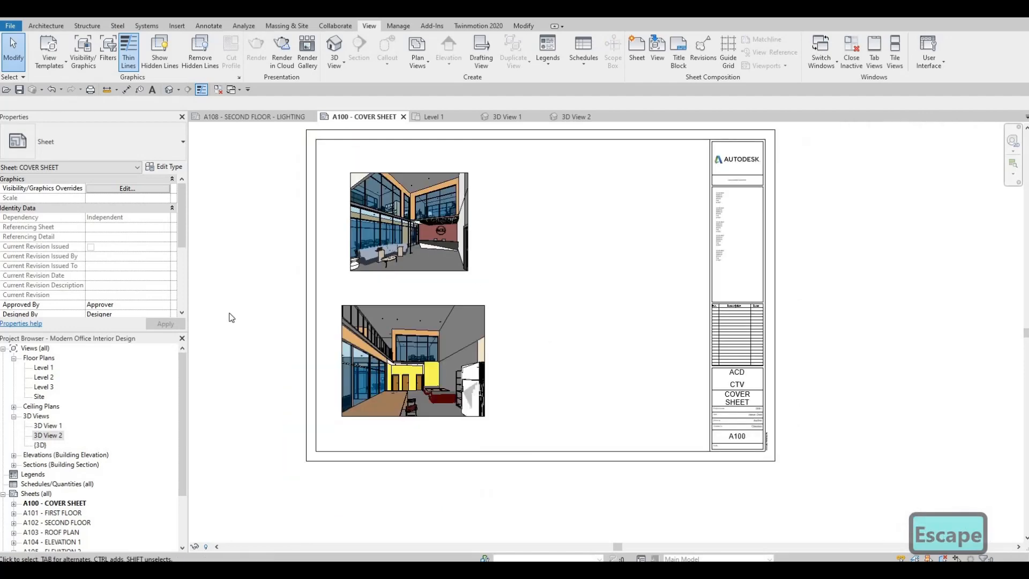
Step: Start a print of selected views/sheets, limit the selection list to sheets, and include every sheet from A100 to A108
scroll(65, 444, down, 3)
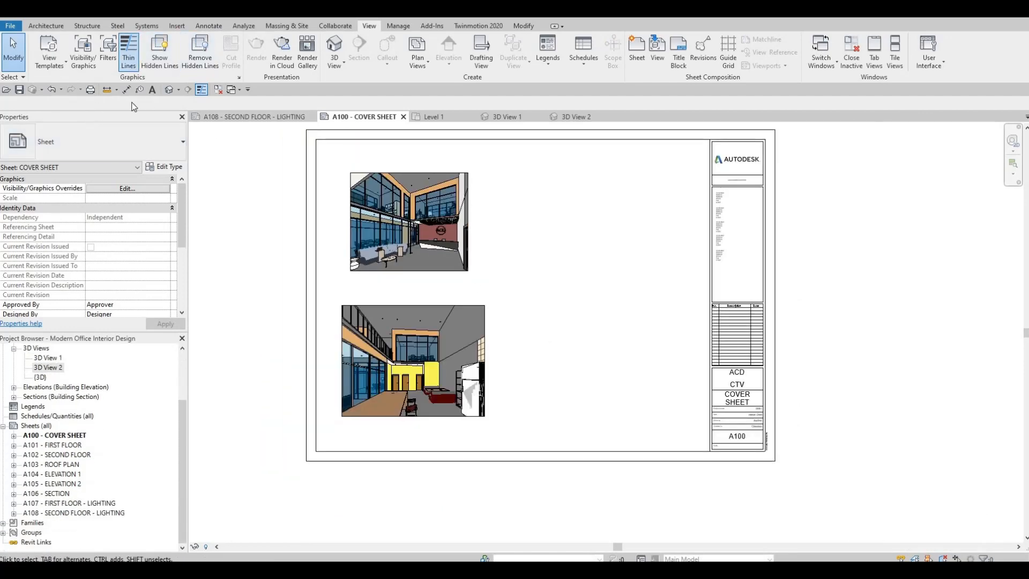
click(90, 89)
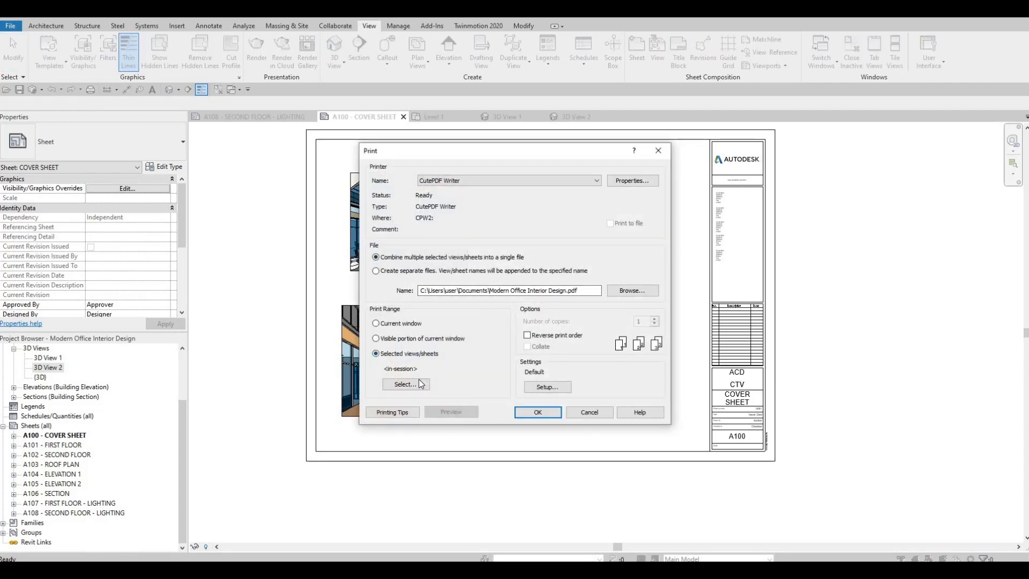
click(408, 384)
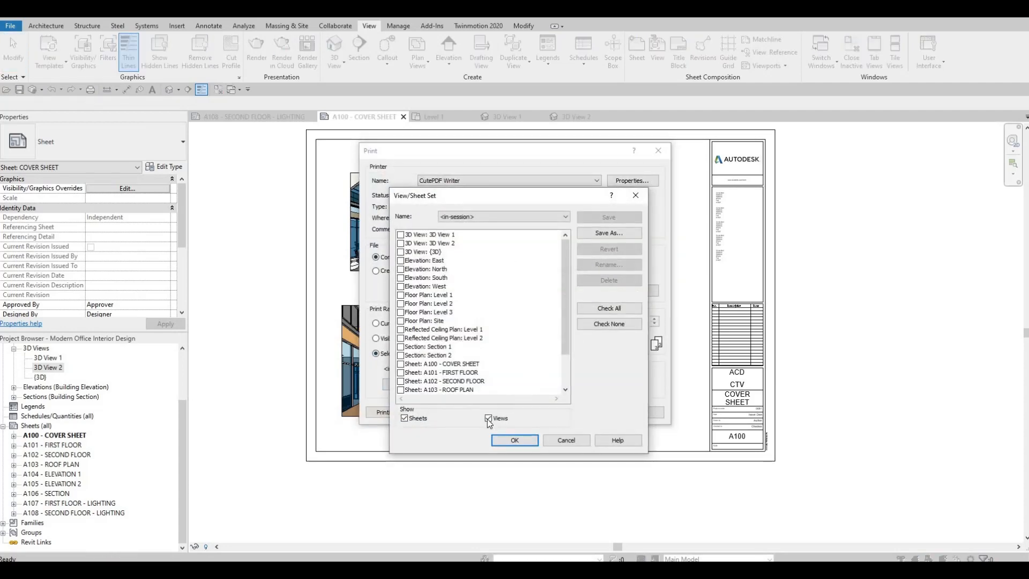
click(488, 418)
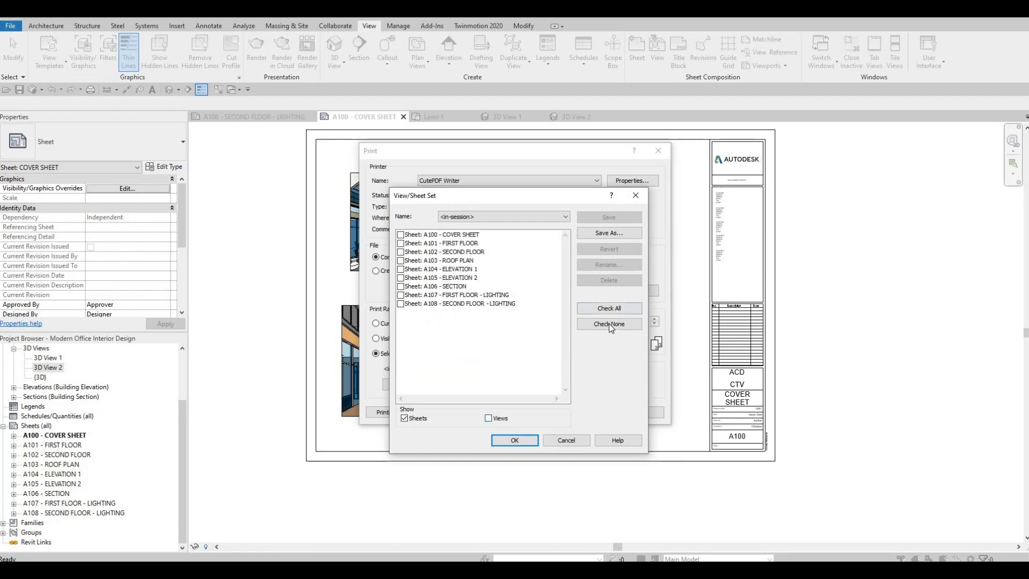
click(611, 308)
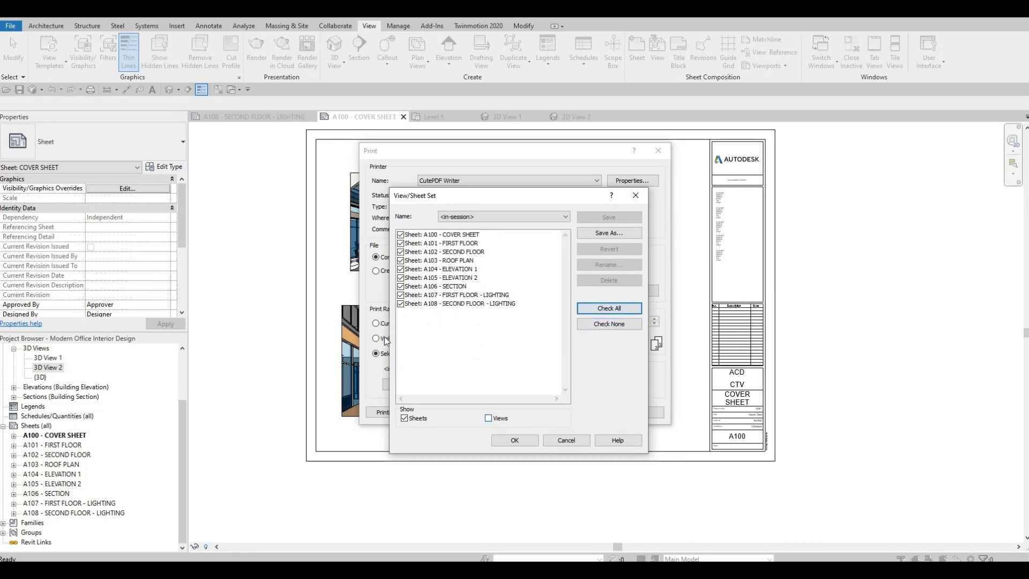
Step: Save the print selection as a view/sheet set named FULL SET
click(620, 233)
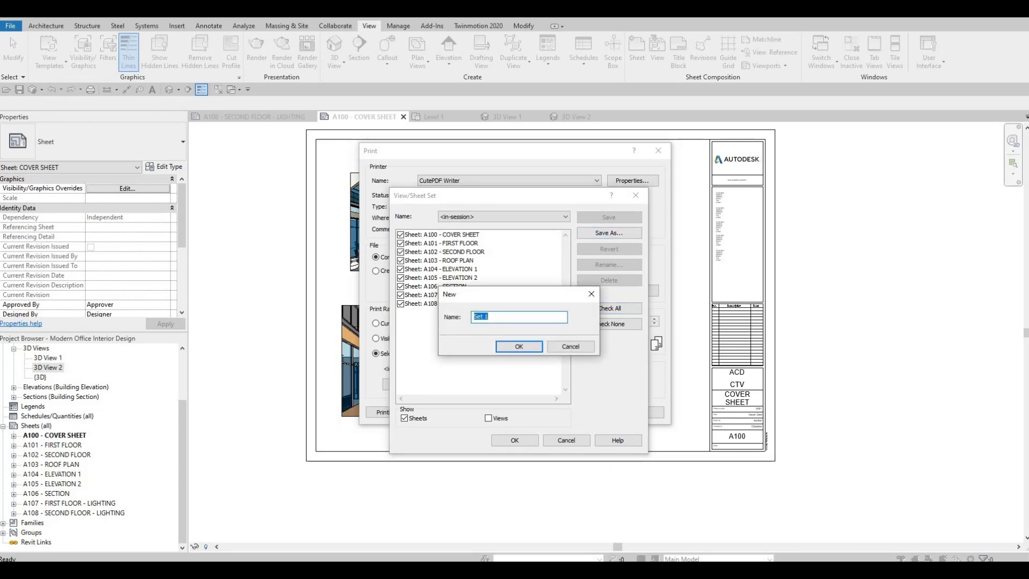
text(FULL SE)
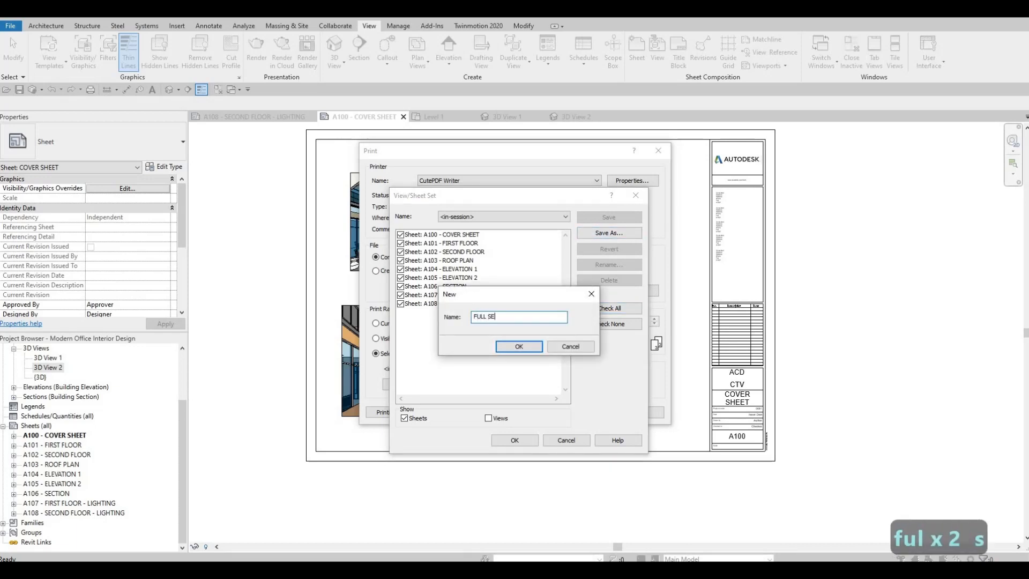
text(T)
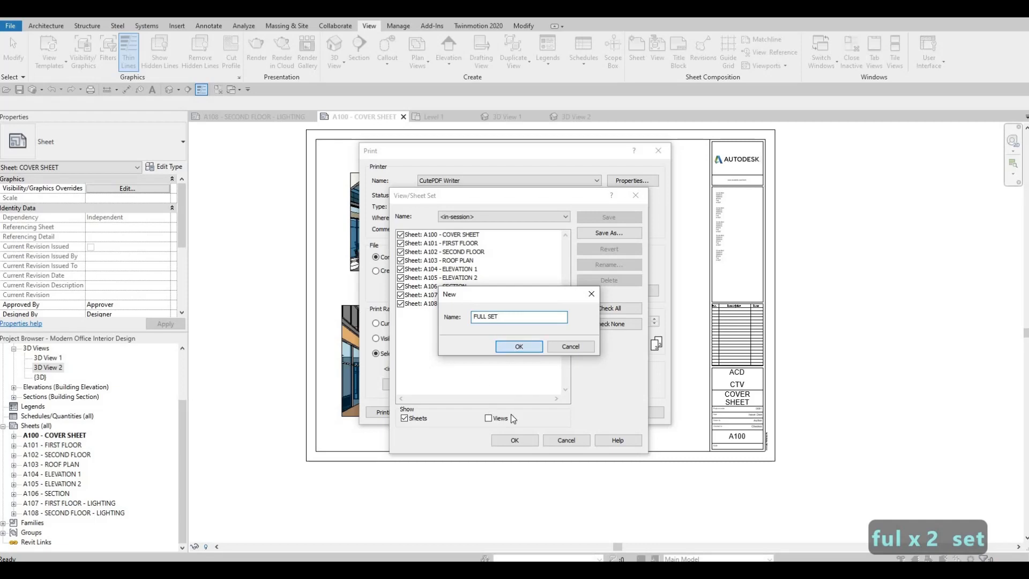
key(Return)
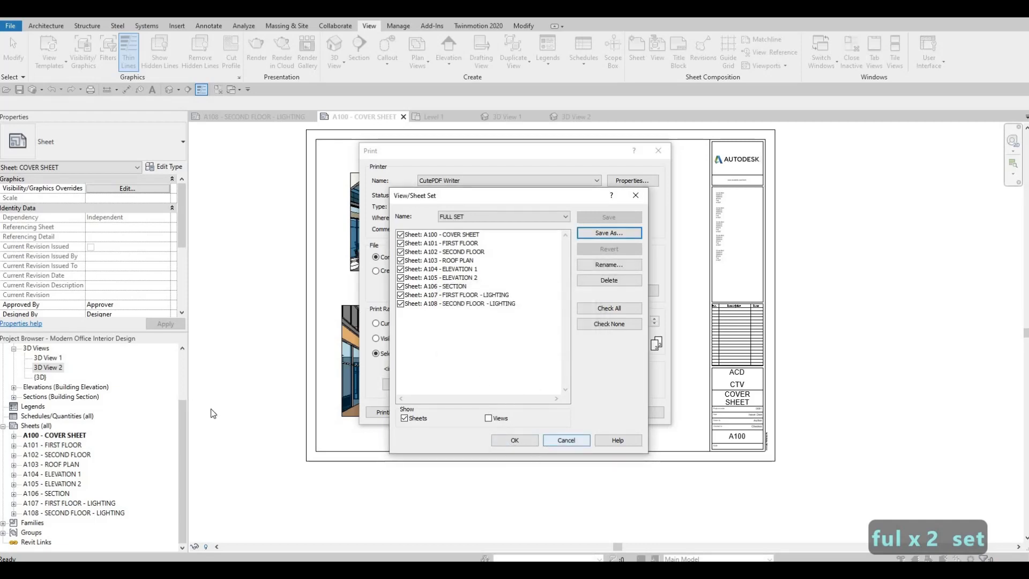
Step: Print the FULL SET with CutePDF Writer and save it to the Desktop as Modern Office Interior Design
click(514, 441)
click(535, 416)
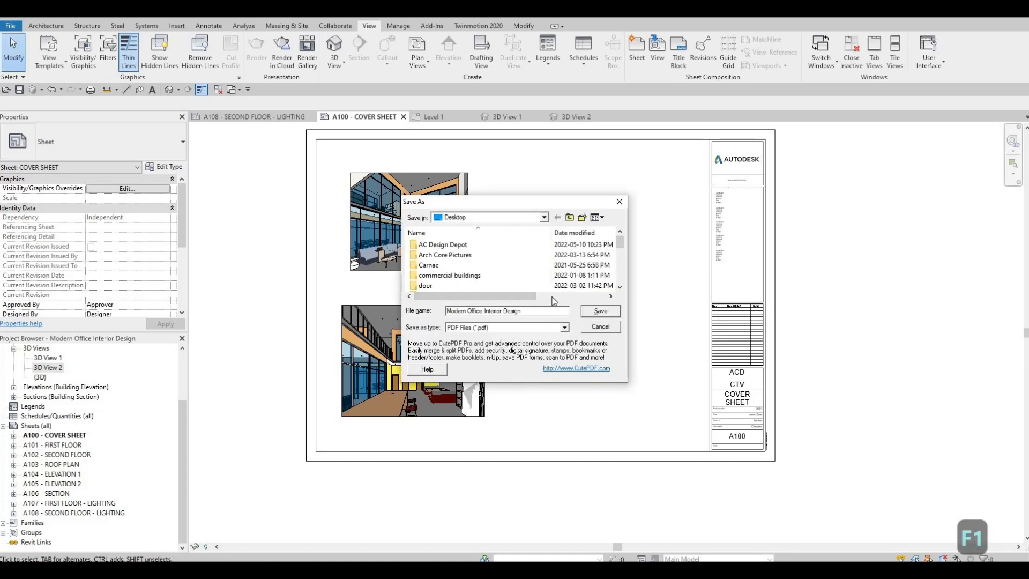
key(Return)
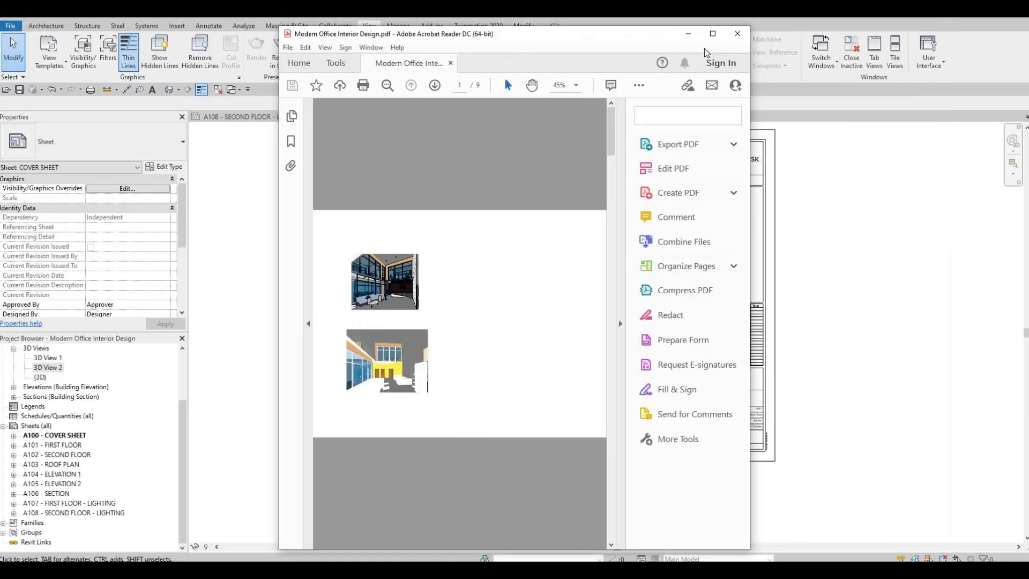
Step: Review every page of the printed PDF in a maximized Acrobat Reader window, from the cover sheet to A108, and return to page one
click(712, 33)
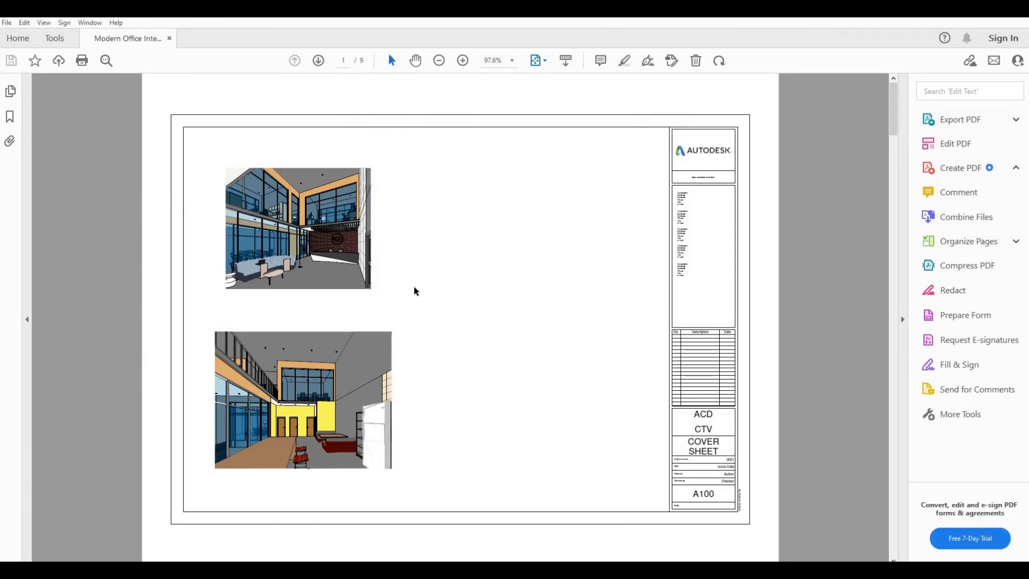
scroll(414, 291, down, 2)
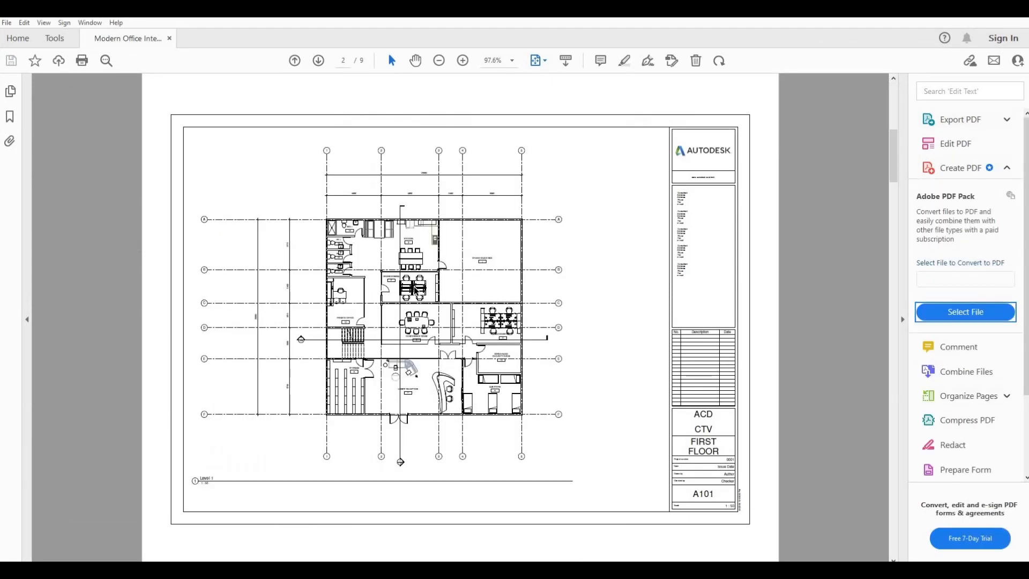
scroll(415, 291, down, 2)
scroll(415, 291, down, 2)
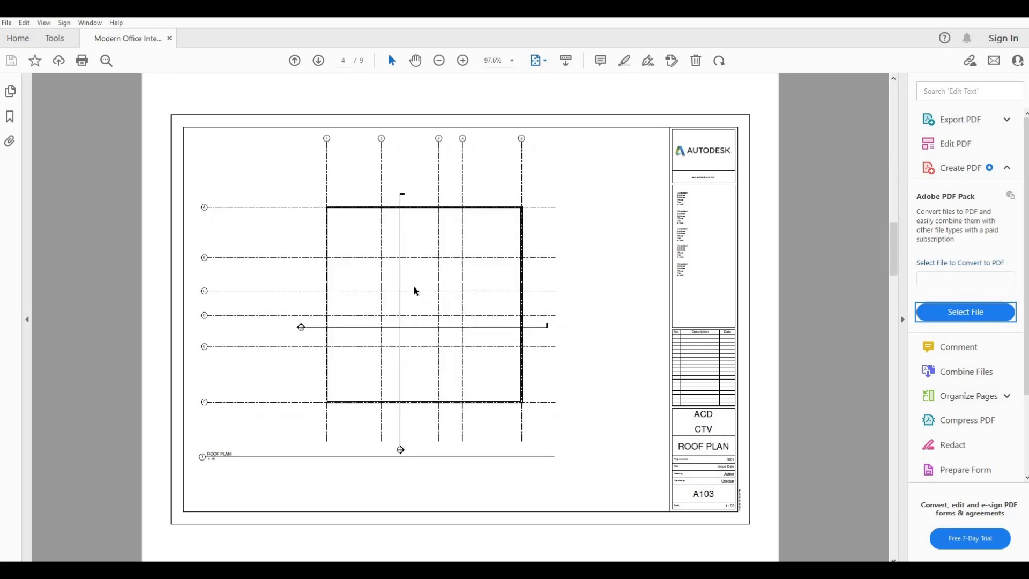
scroll(416, 291, down, 2)
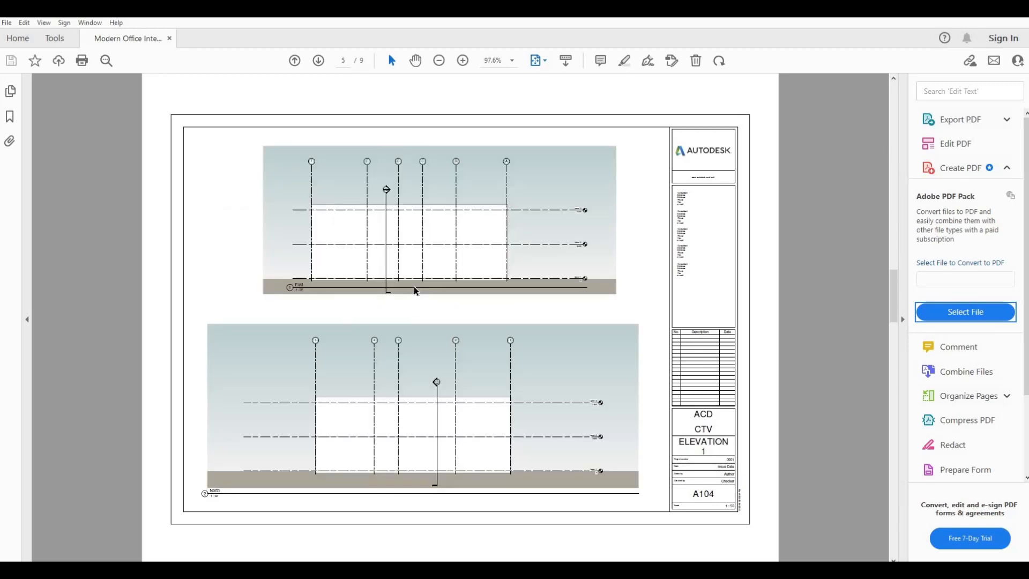
scroll(416, 291, down, 2)
scroll(416, 291, down, 2)
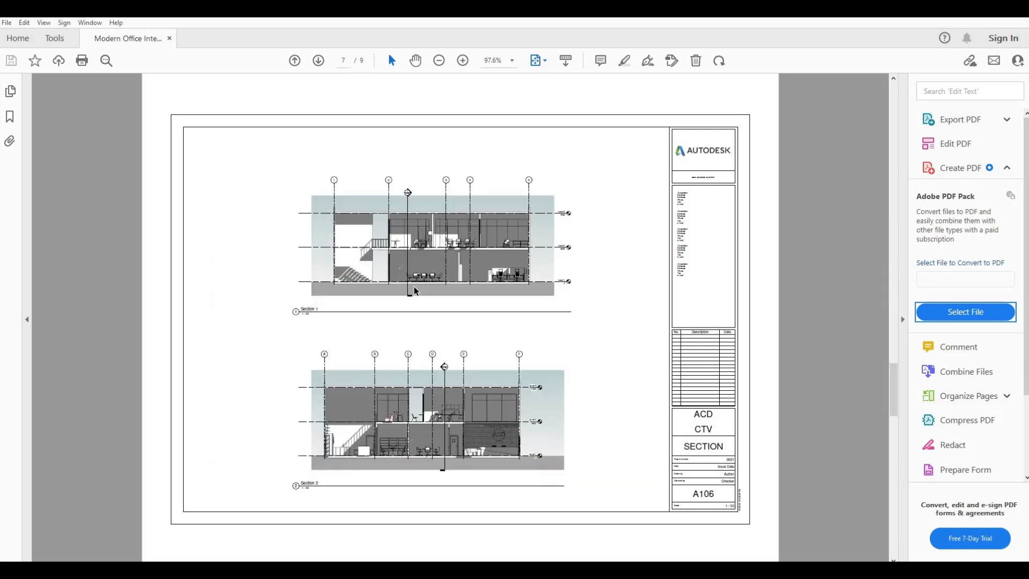
scroll(416, 291, down, 2)
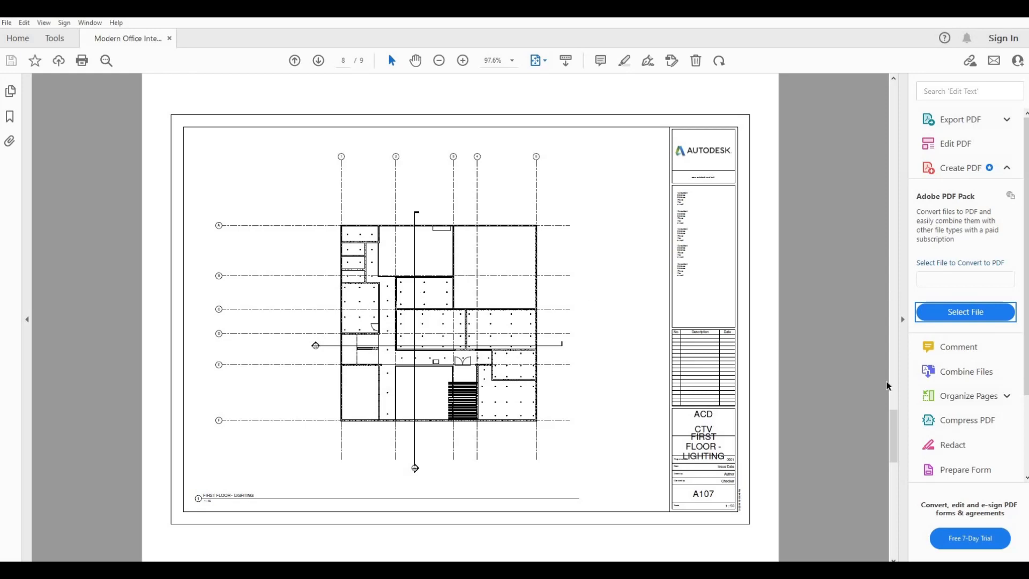
scroll(891, 437, down, 2)
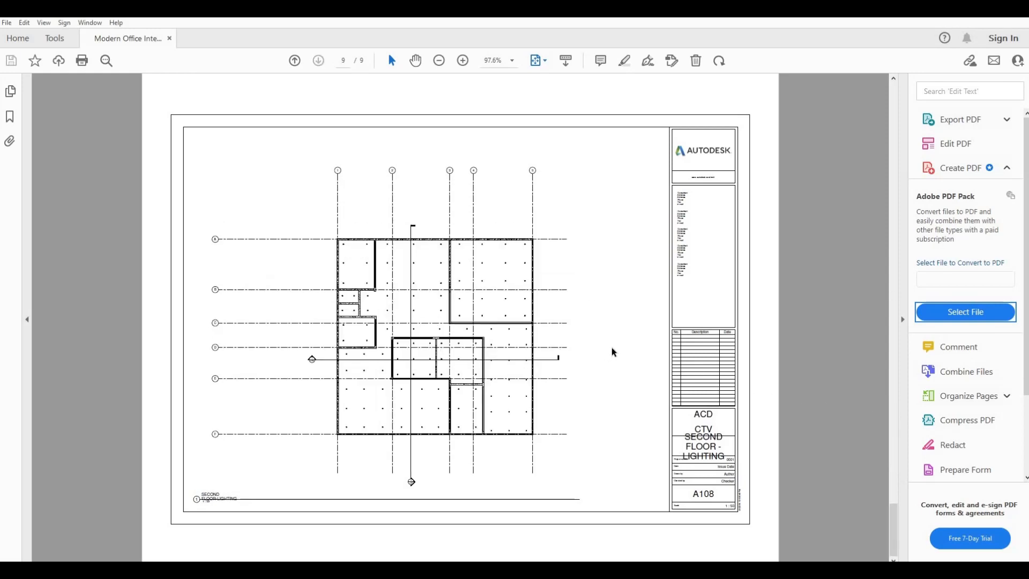
scroll(613, 353, up, 15)
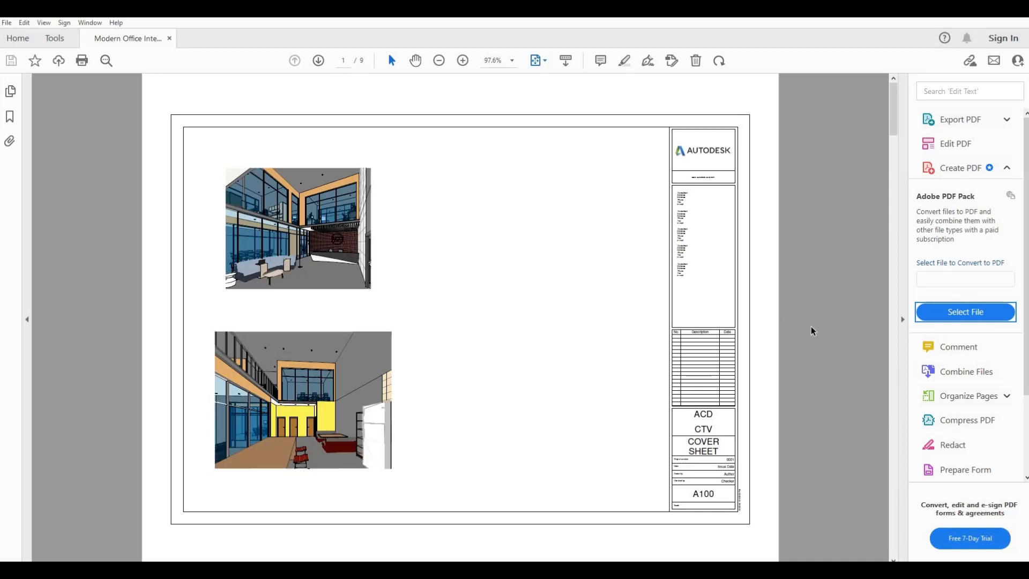